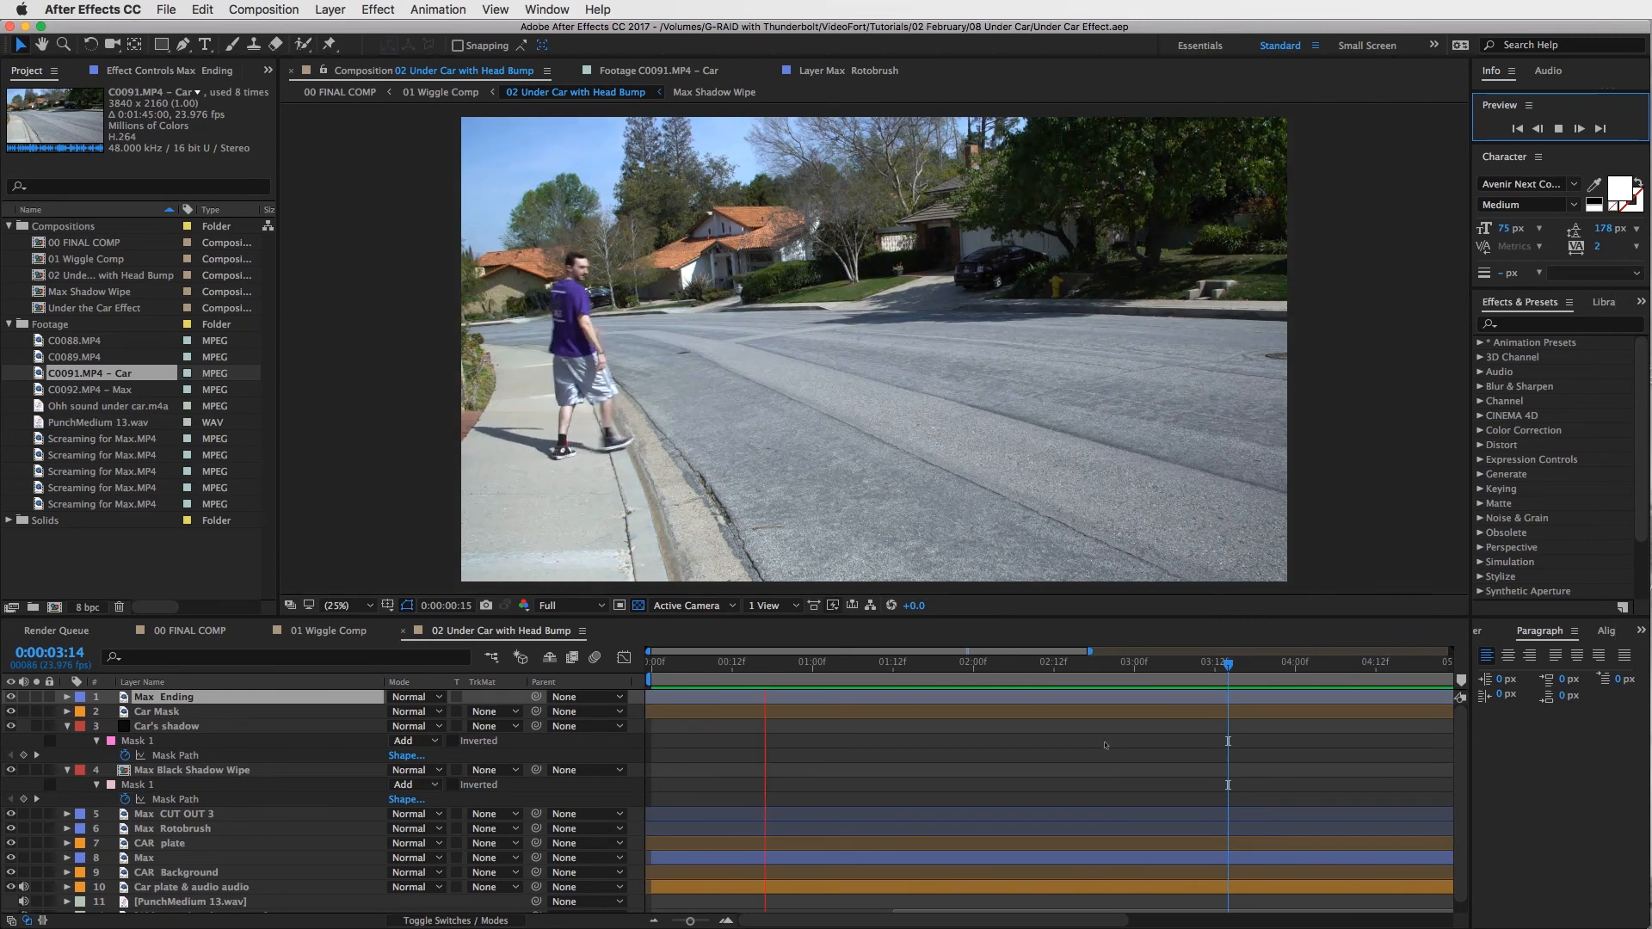
Step: Stop the preview and review the C0091.MP4 - Car and C0092.MP4 - Max source clips from start to end of their action
{"action": "left_click", "coordinate": [1105, 741]}
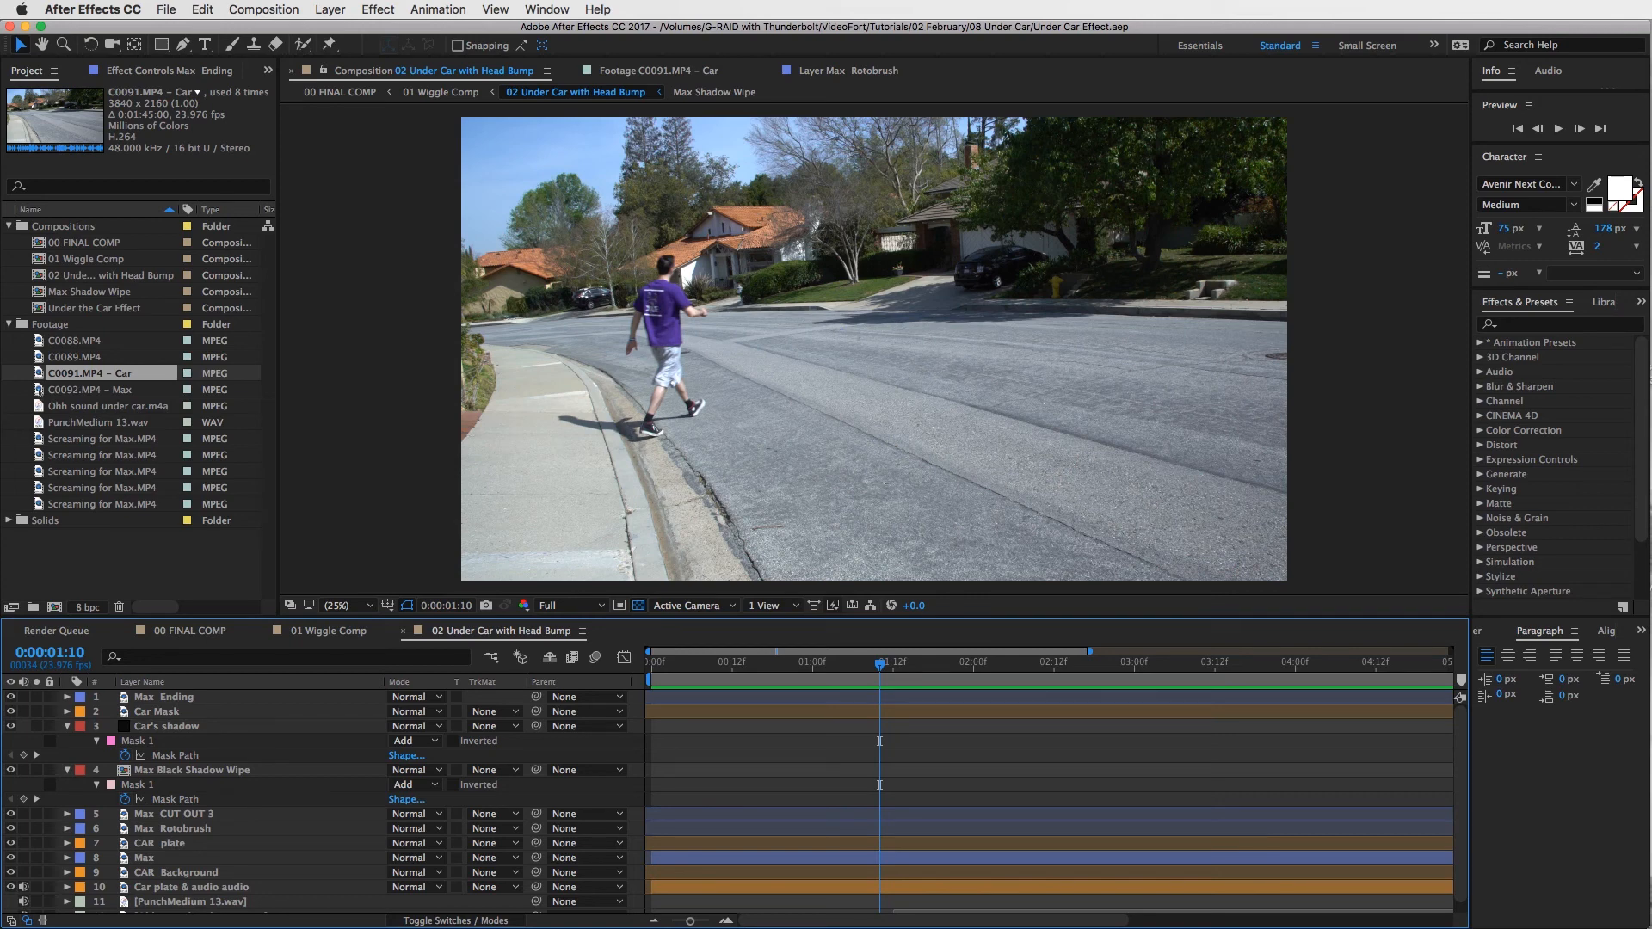
{"action": "double_click", "coordinate": [43, 374]}
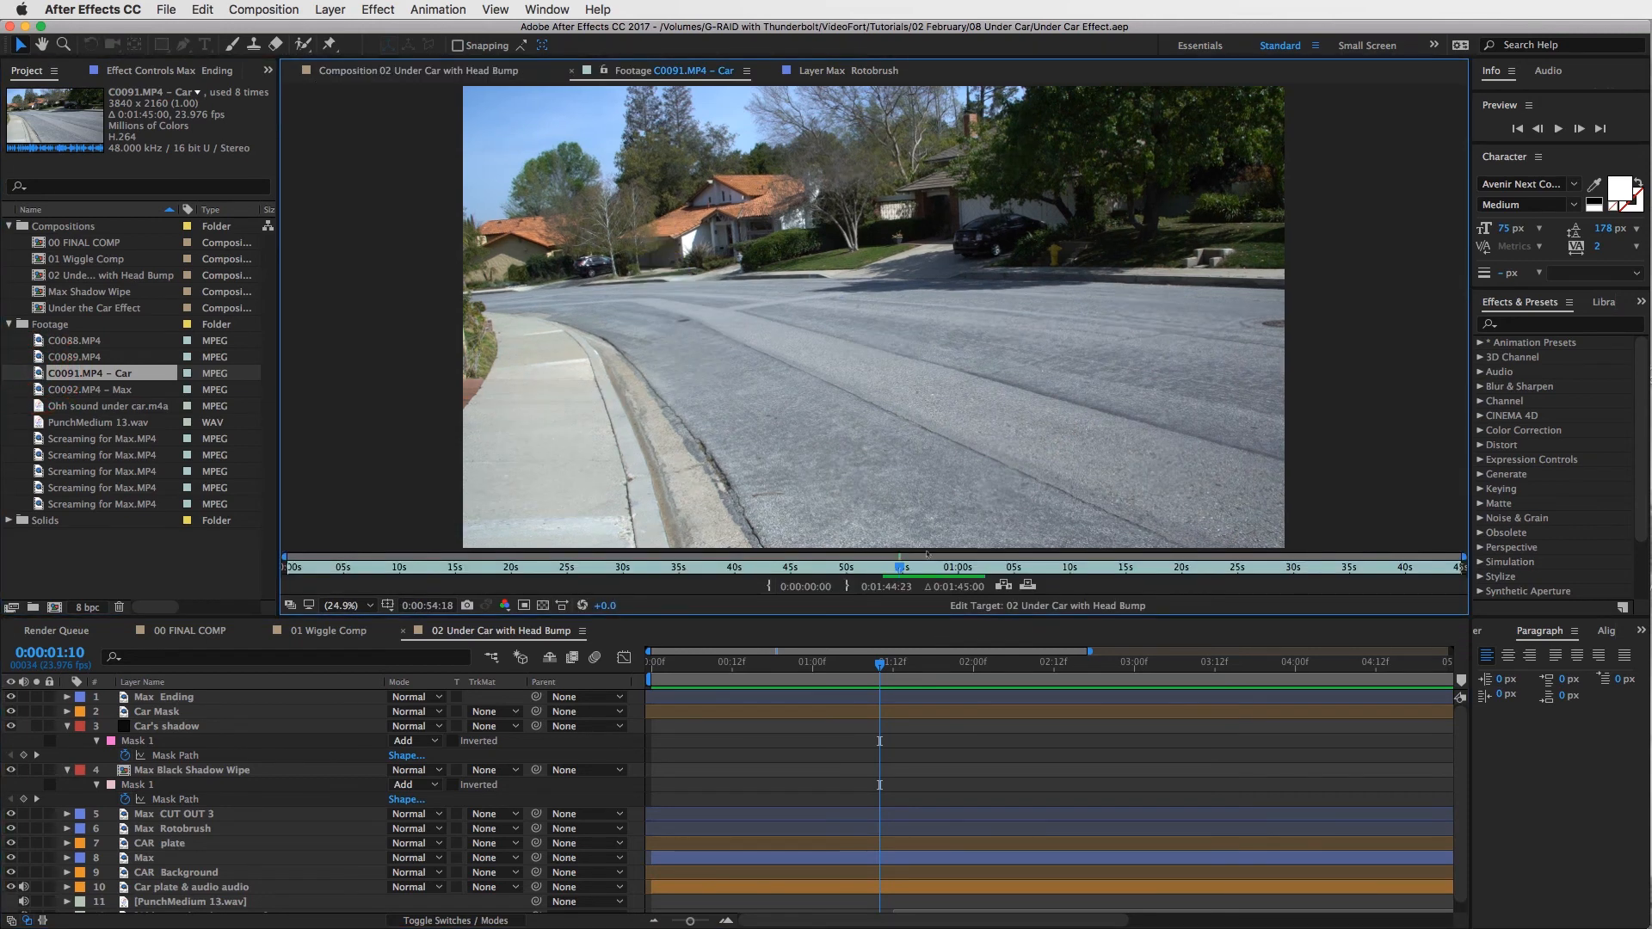
{"action": "left_click_drag", "start_coordinate": [899, 567], "coordinate": [950, 571]}
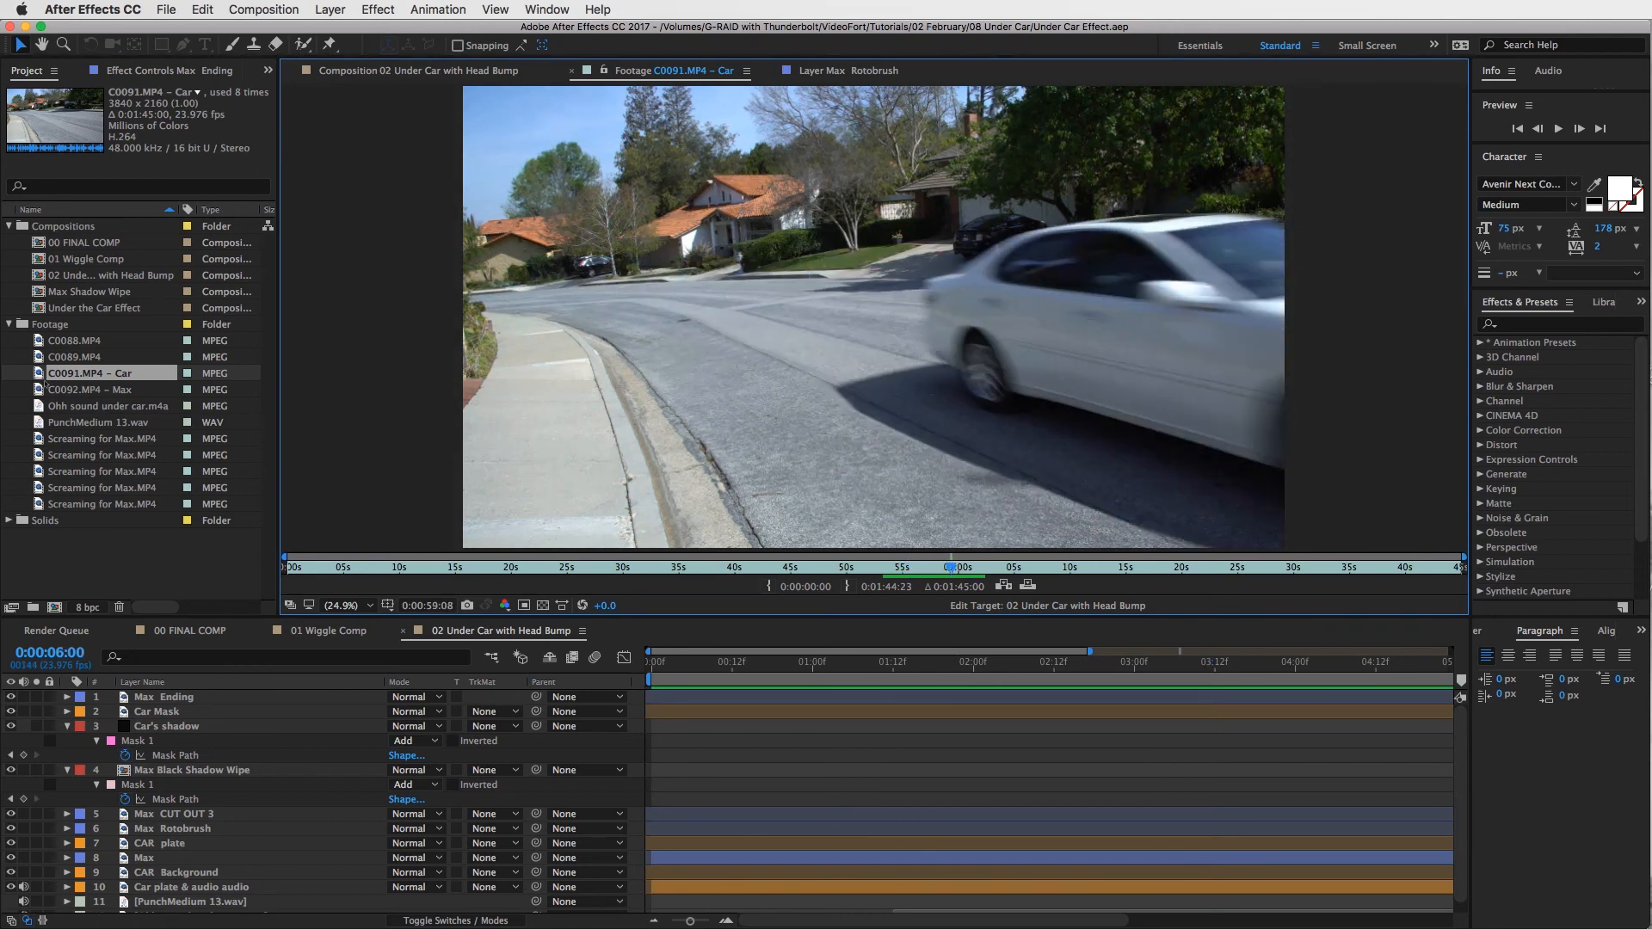
{"action": "double_click", "coordinate": [87, 389]}
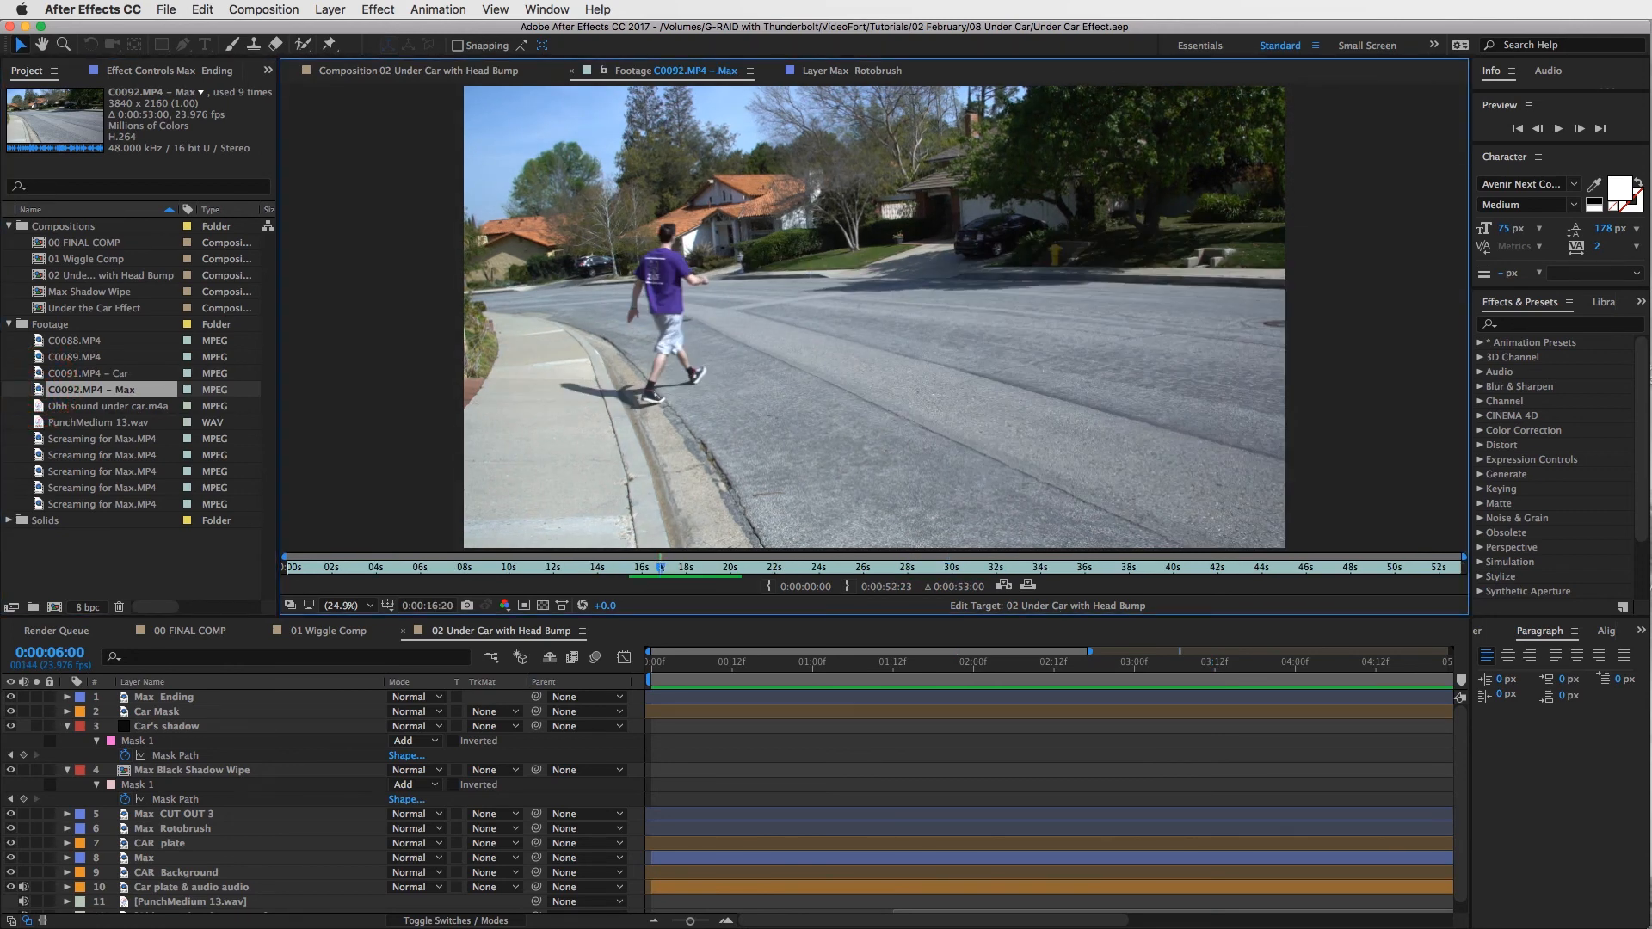
{"action": "left_click_drag", "start_coordinate": [660, 567], "coordinate": [757, 574]}
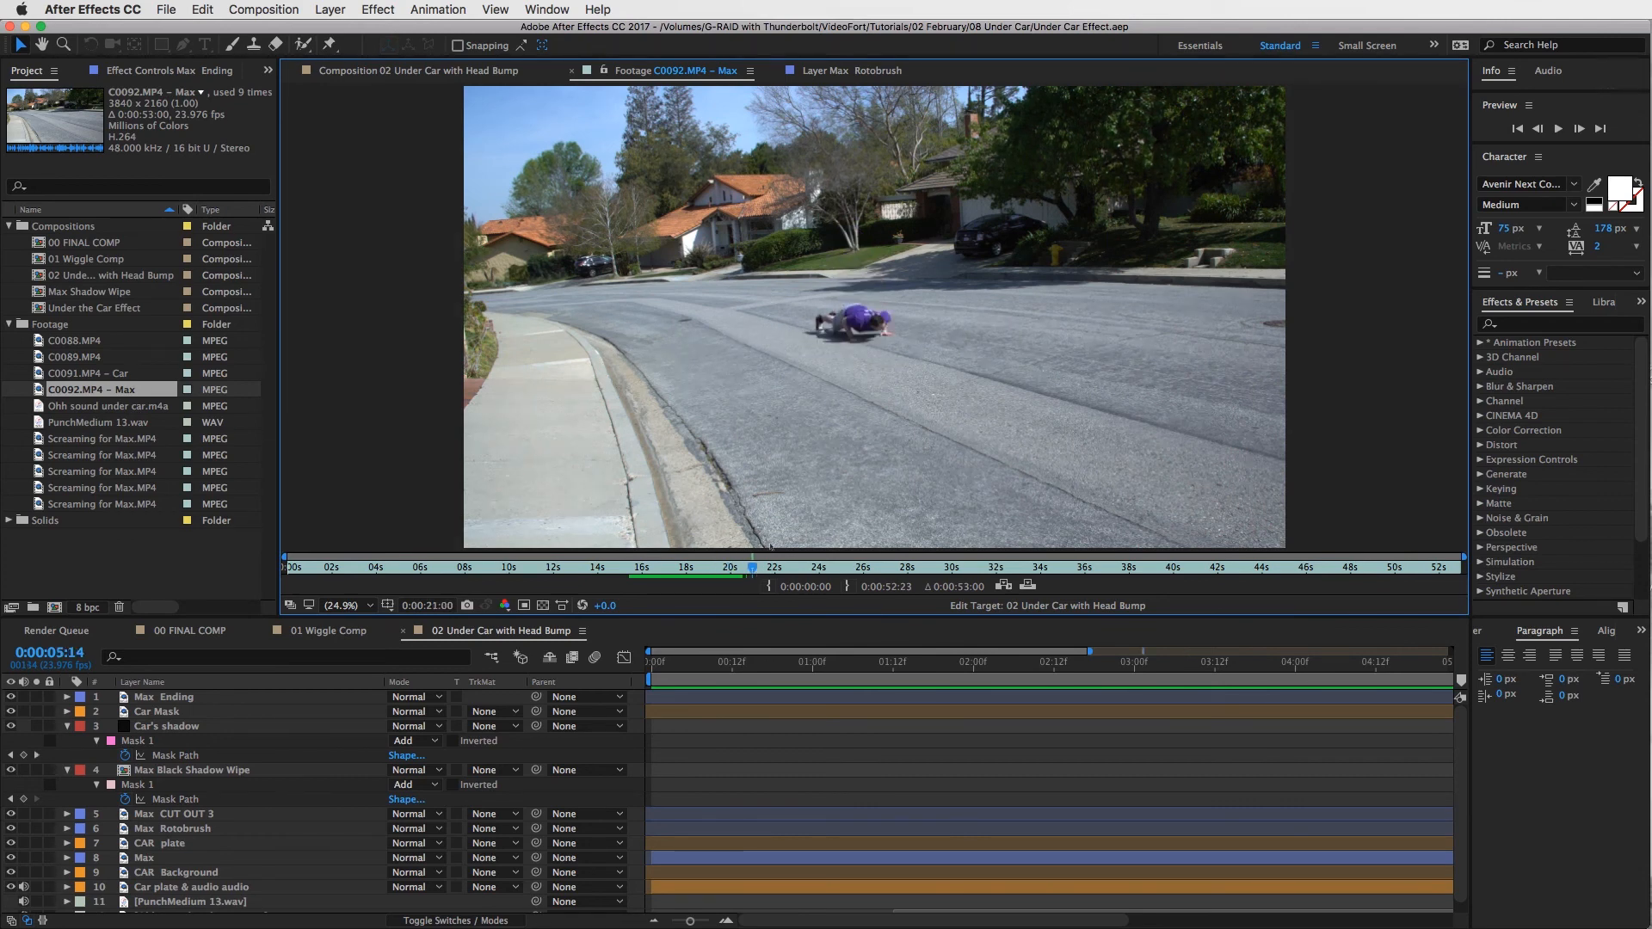
{"action": "left_click", "coordinate": [754, 568]}
{"action": "left_click_drag", "start_coordinate": [753, 569], "coordinate": [856, 568]}
Step: Trim the C0091.MP4 - Car footage with an in point at 0:00:54:06 and an out point at 0:01:01:16
{"action": "left_click", "coordinate": [89, 372]}
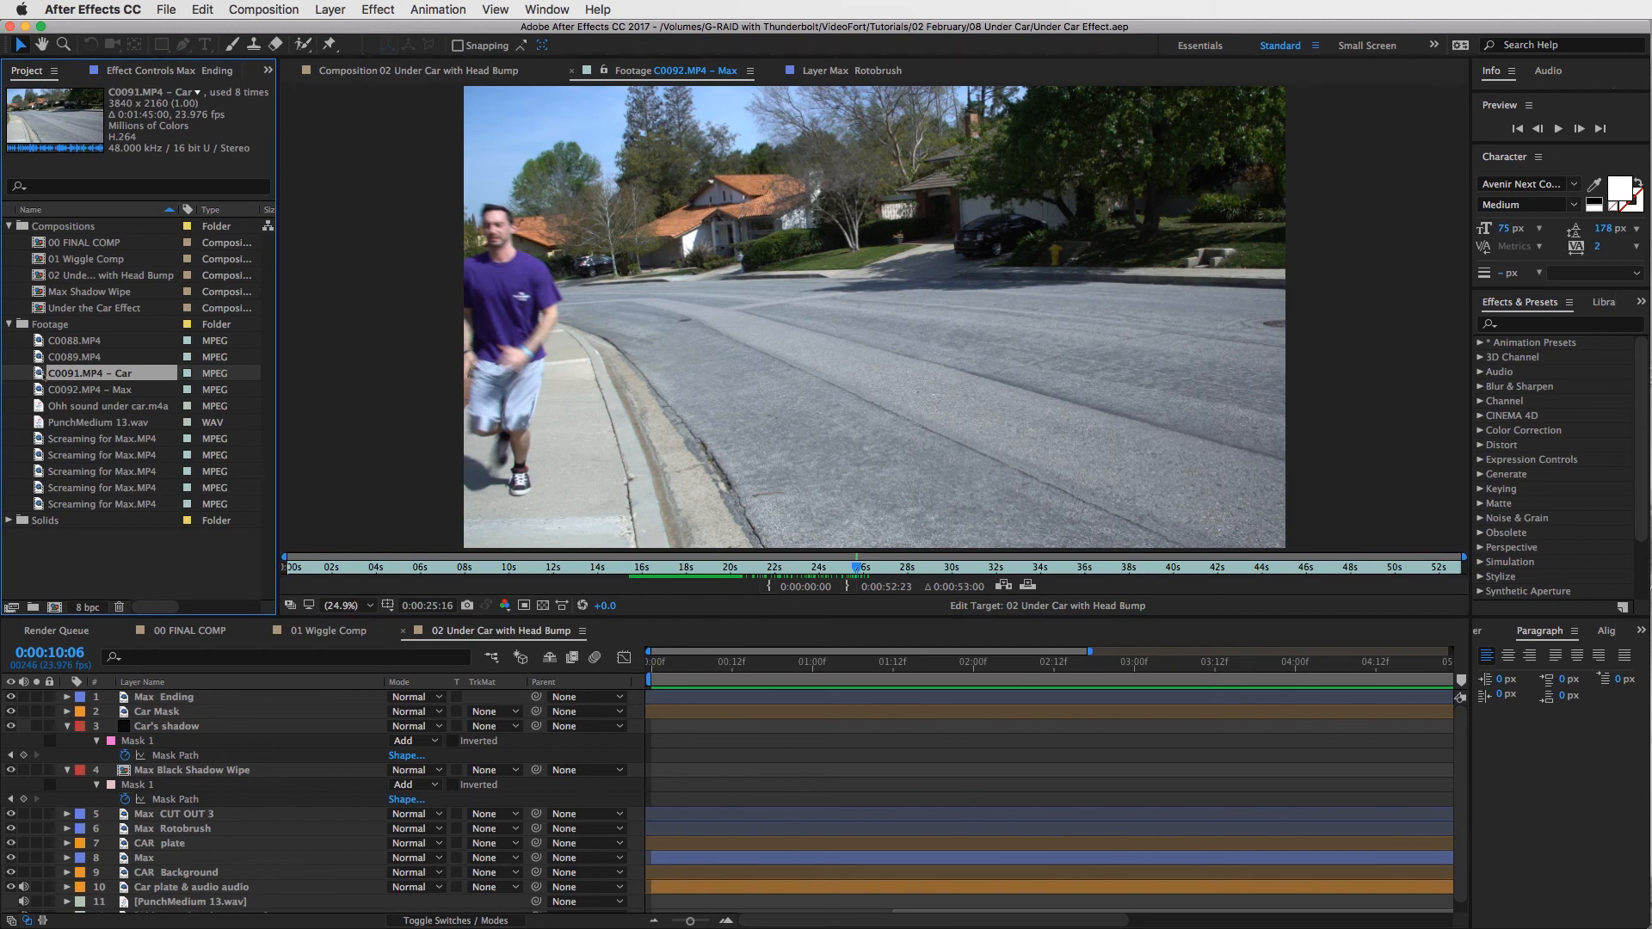
{"action": "double_click", "coordinate": [39, 373]}
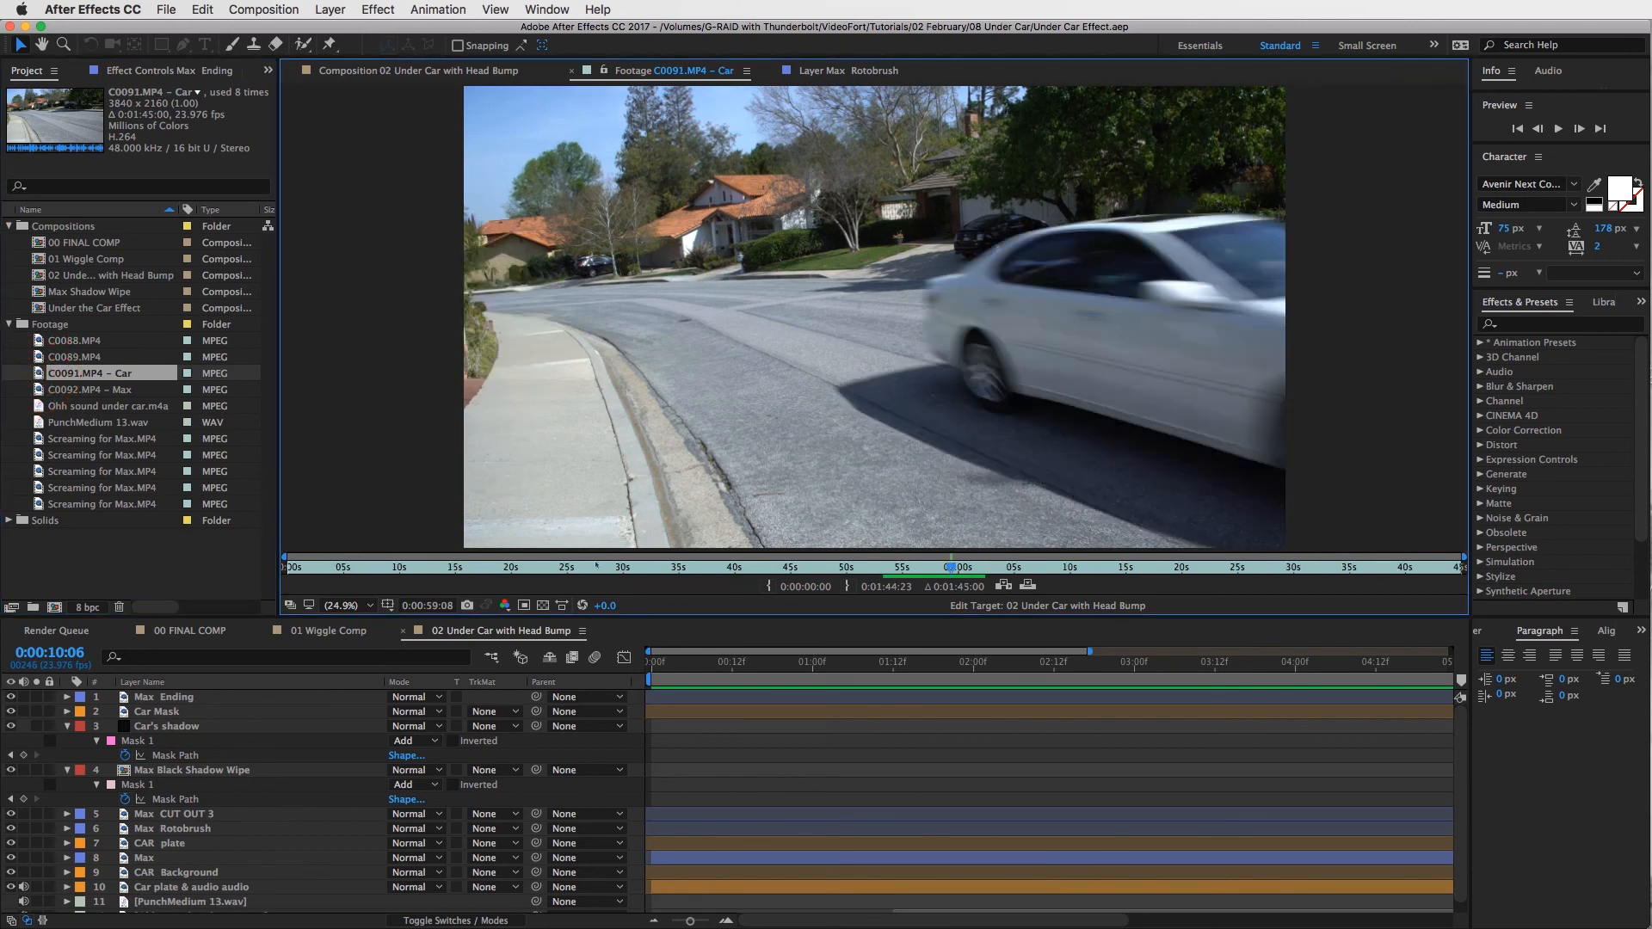
{"action": "left_click_drag", "start_coordinate": [950, 568], "coordinate": [905, 568]}
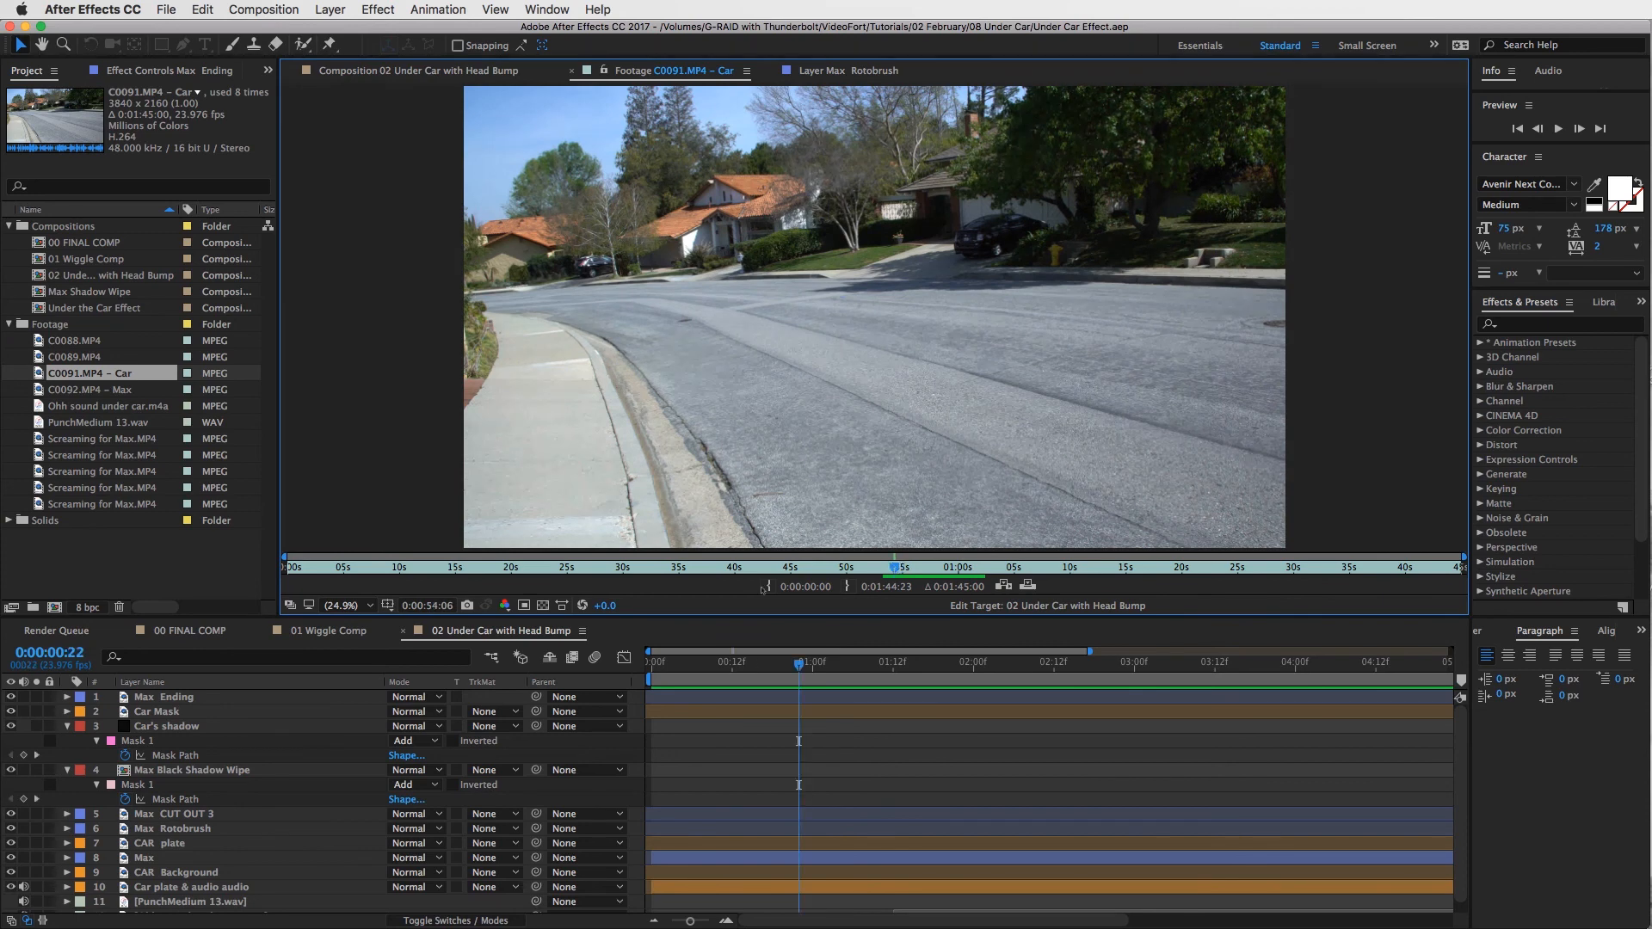
{"action": "left_click", "coordinate": [767, 586]}
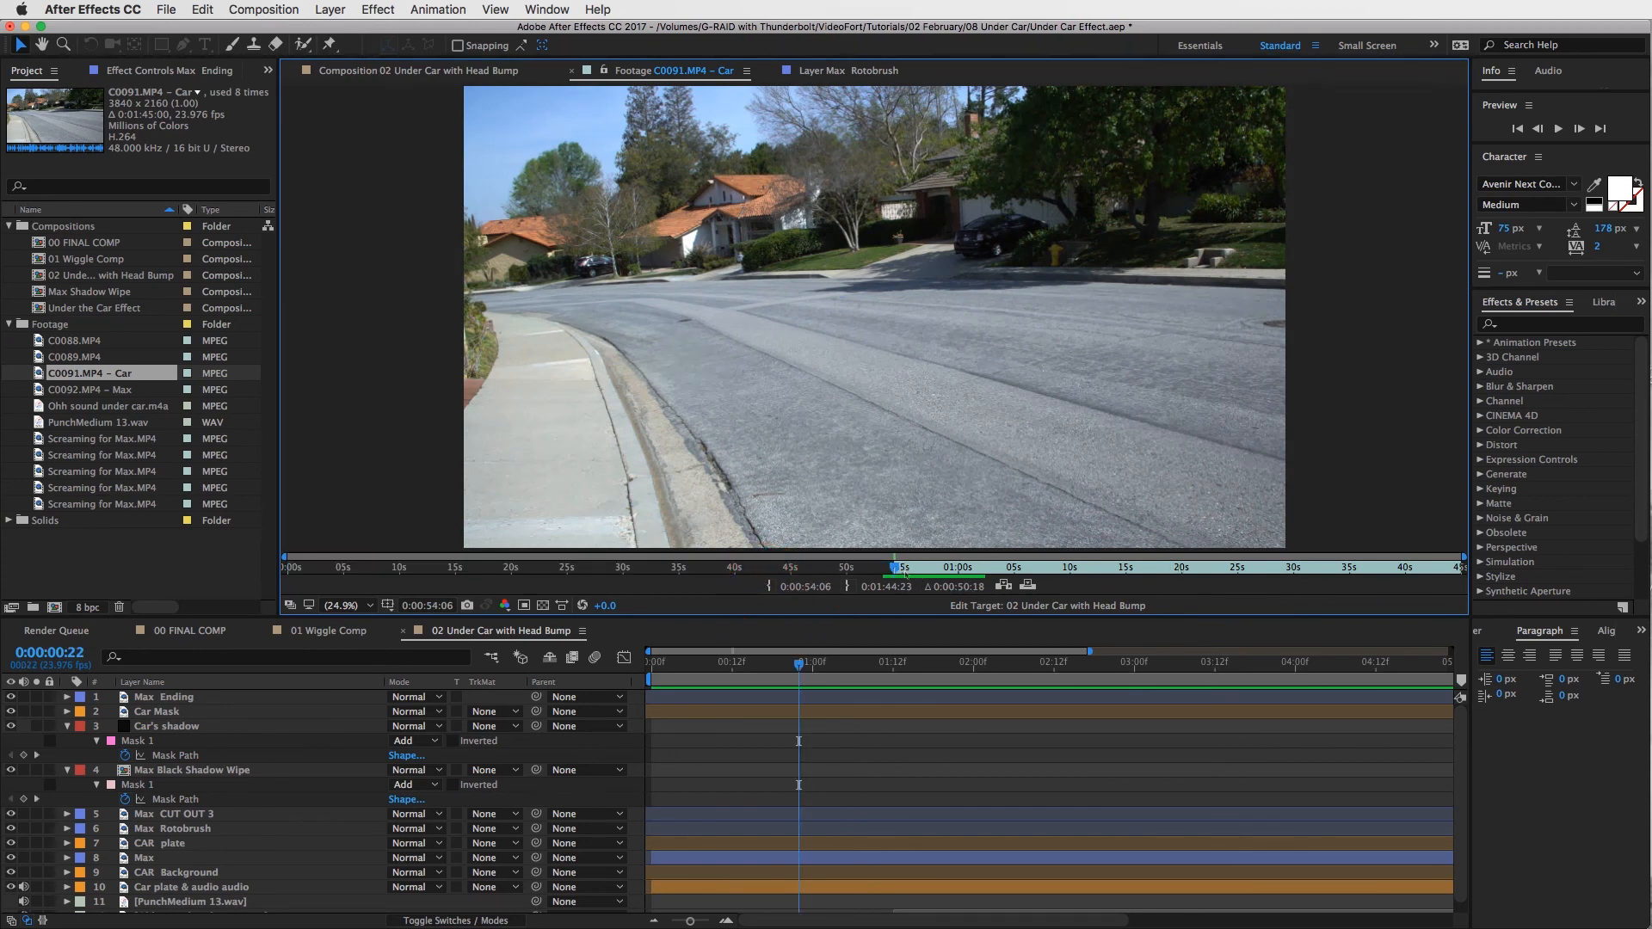
{"action": "left_click_drag", "start_coordinate": [900, 568], "coordinate": [959, 572]}
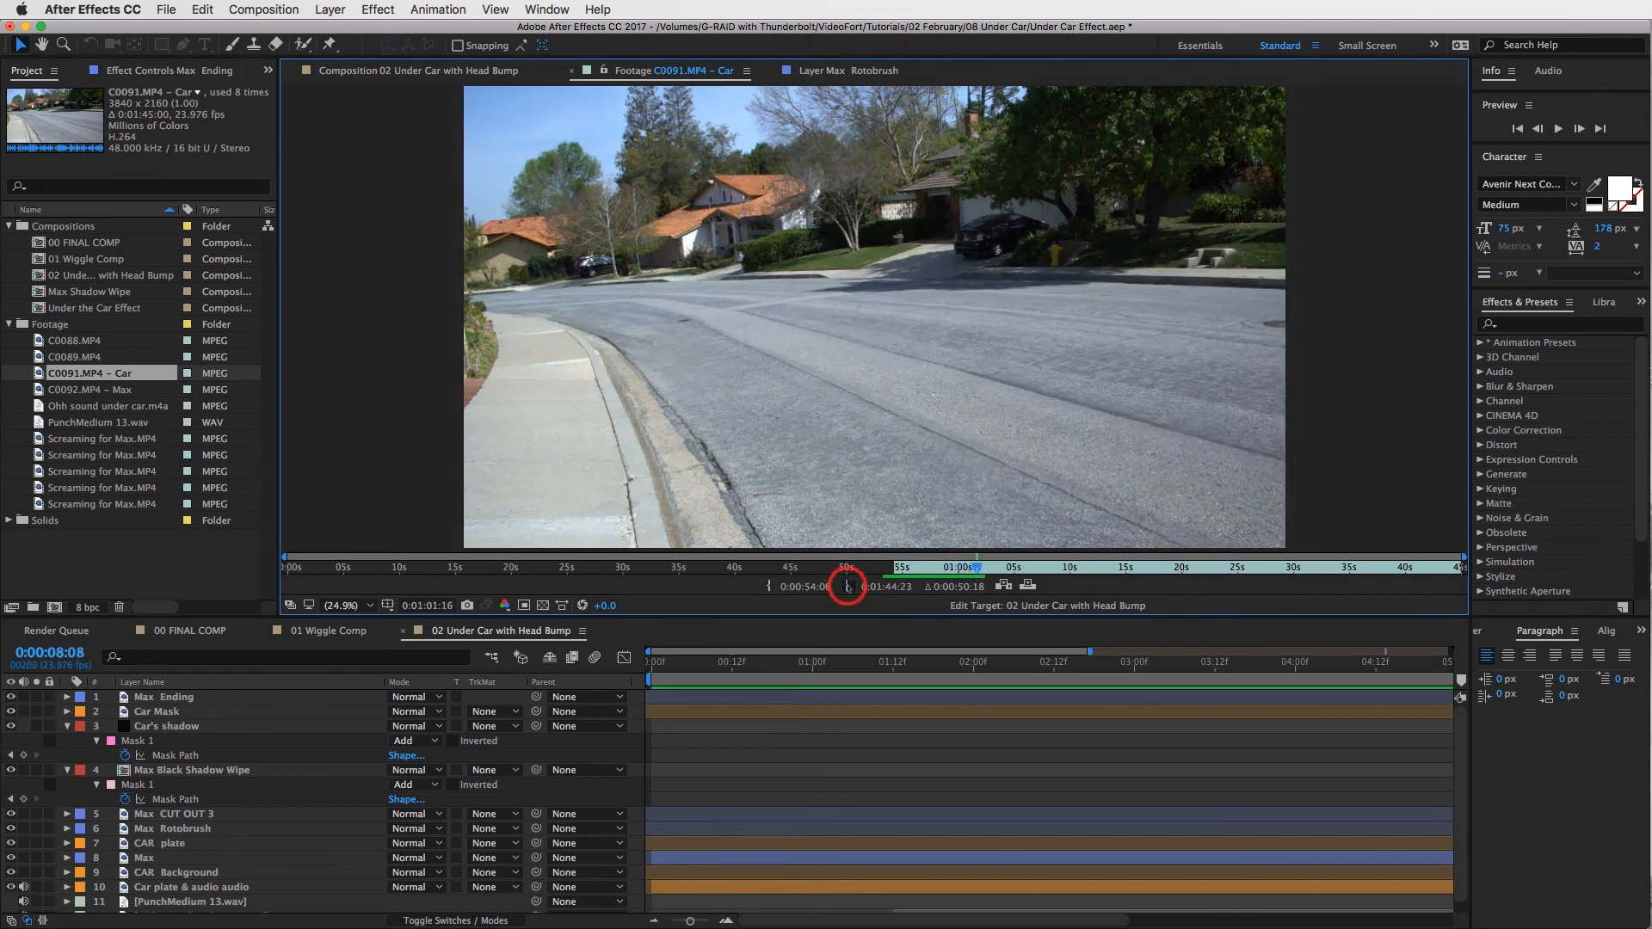
{"action": "left_click", "coordinate": [847, 586]}
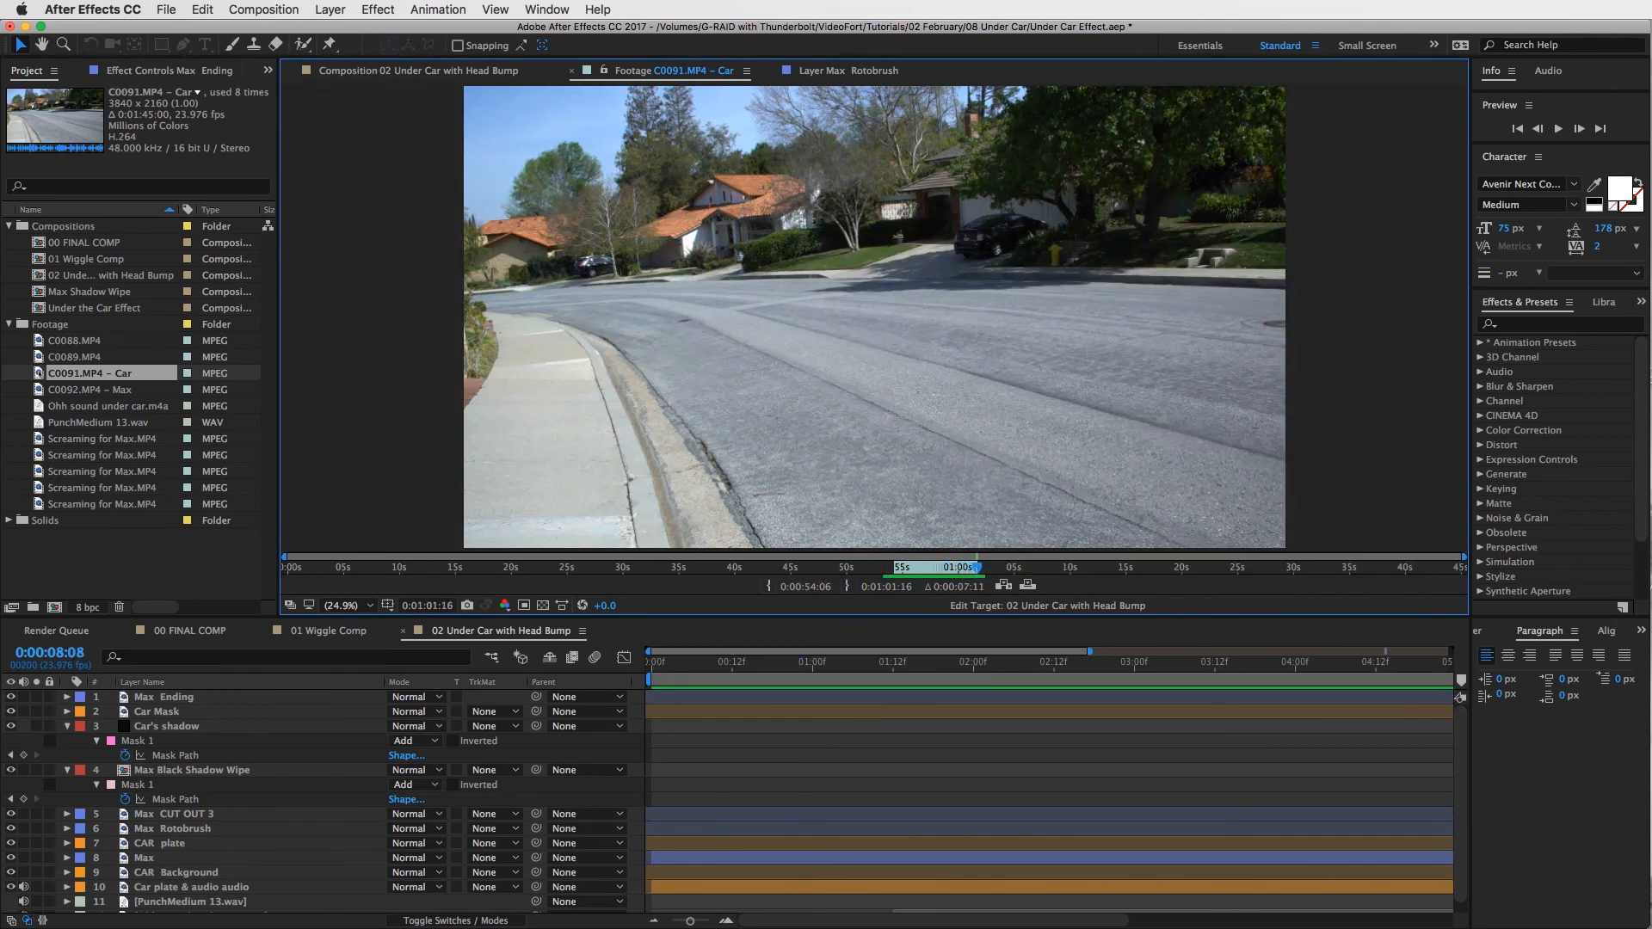
Step: Create a new composition from the trimmed C0091.MP4 - Car clip and scrub to the car driving into the shot
{"action": "left_click_drag", "start_coordinate": [37, 374], "coordinate": [108, 549]}
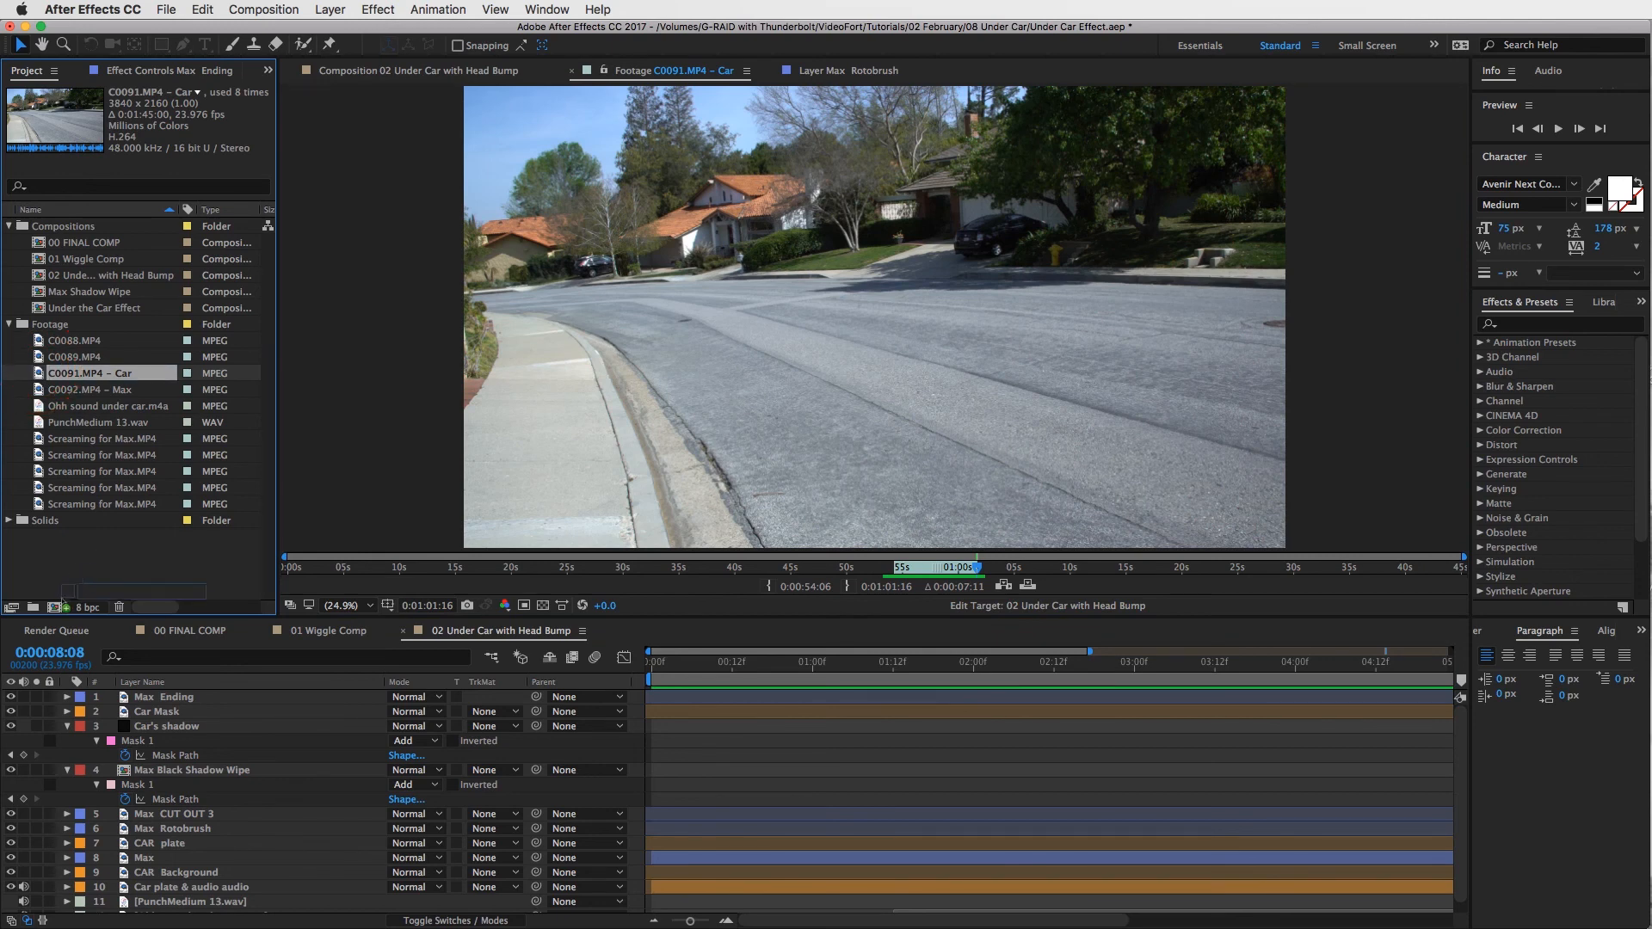
{"action": "left_click_drag", "start_coordinate": [61, 602], "coordinate": [54, 608]}
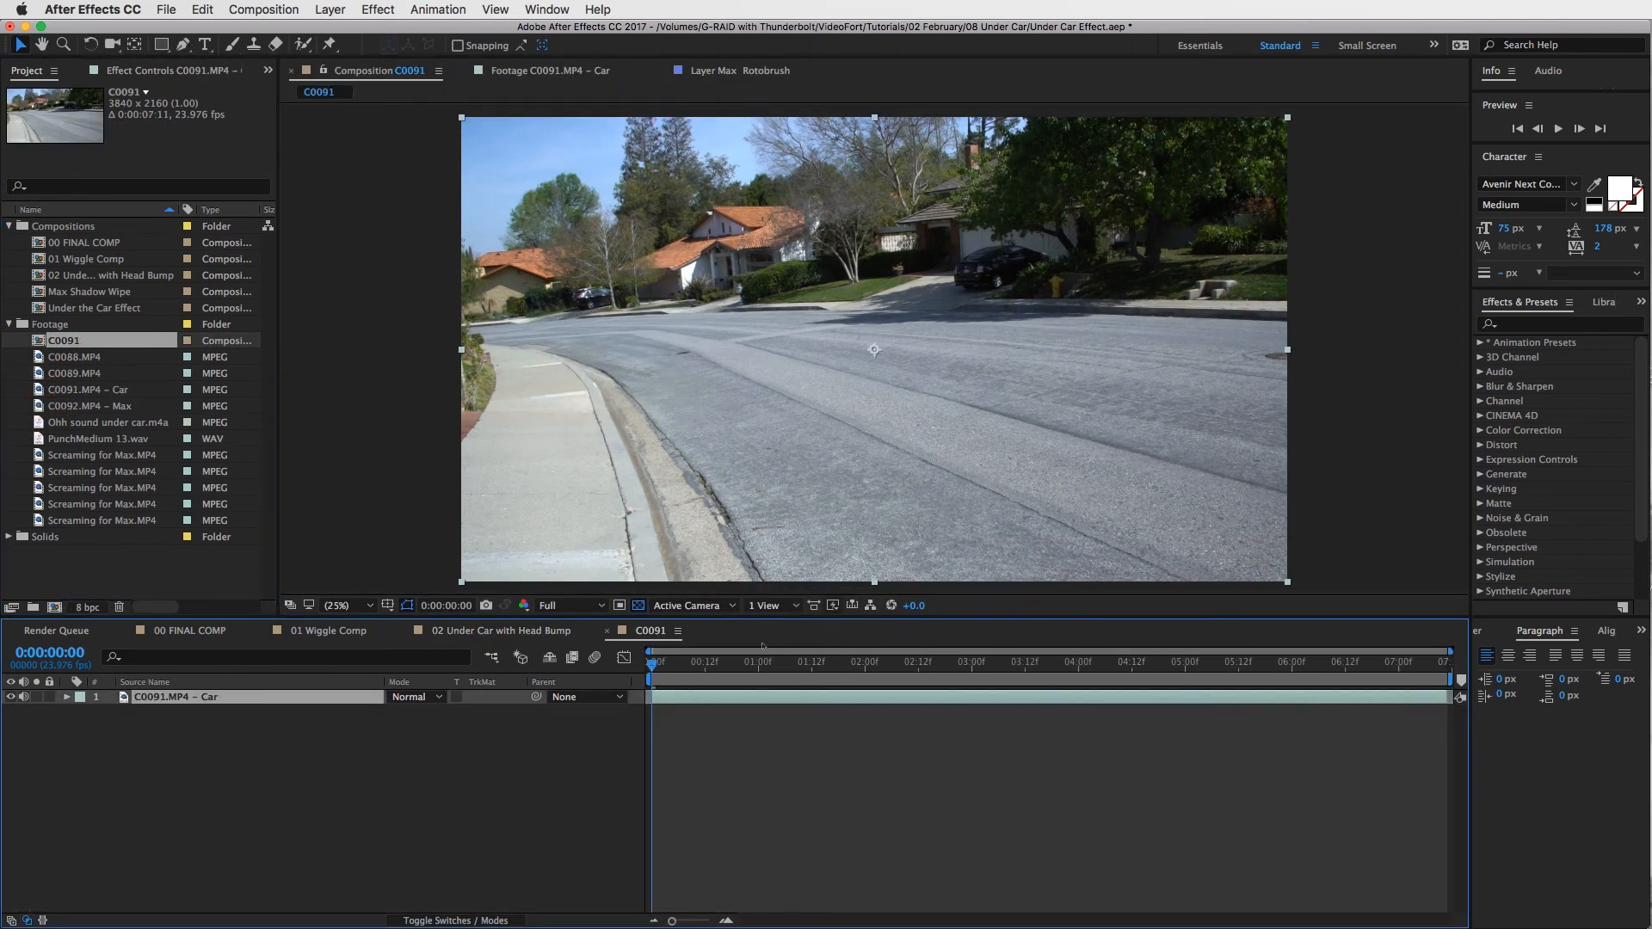
{"action": "left_click_drag", "start_coordinate": [699, 660], "coordinate": [1120, 679]}
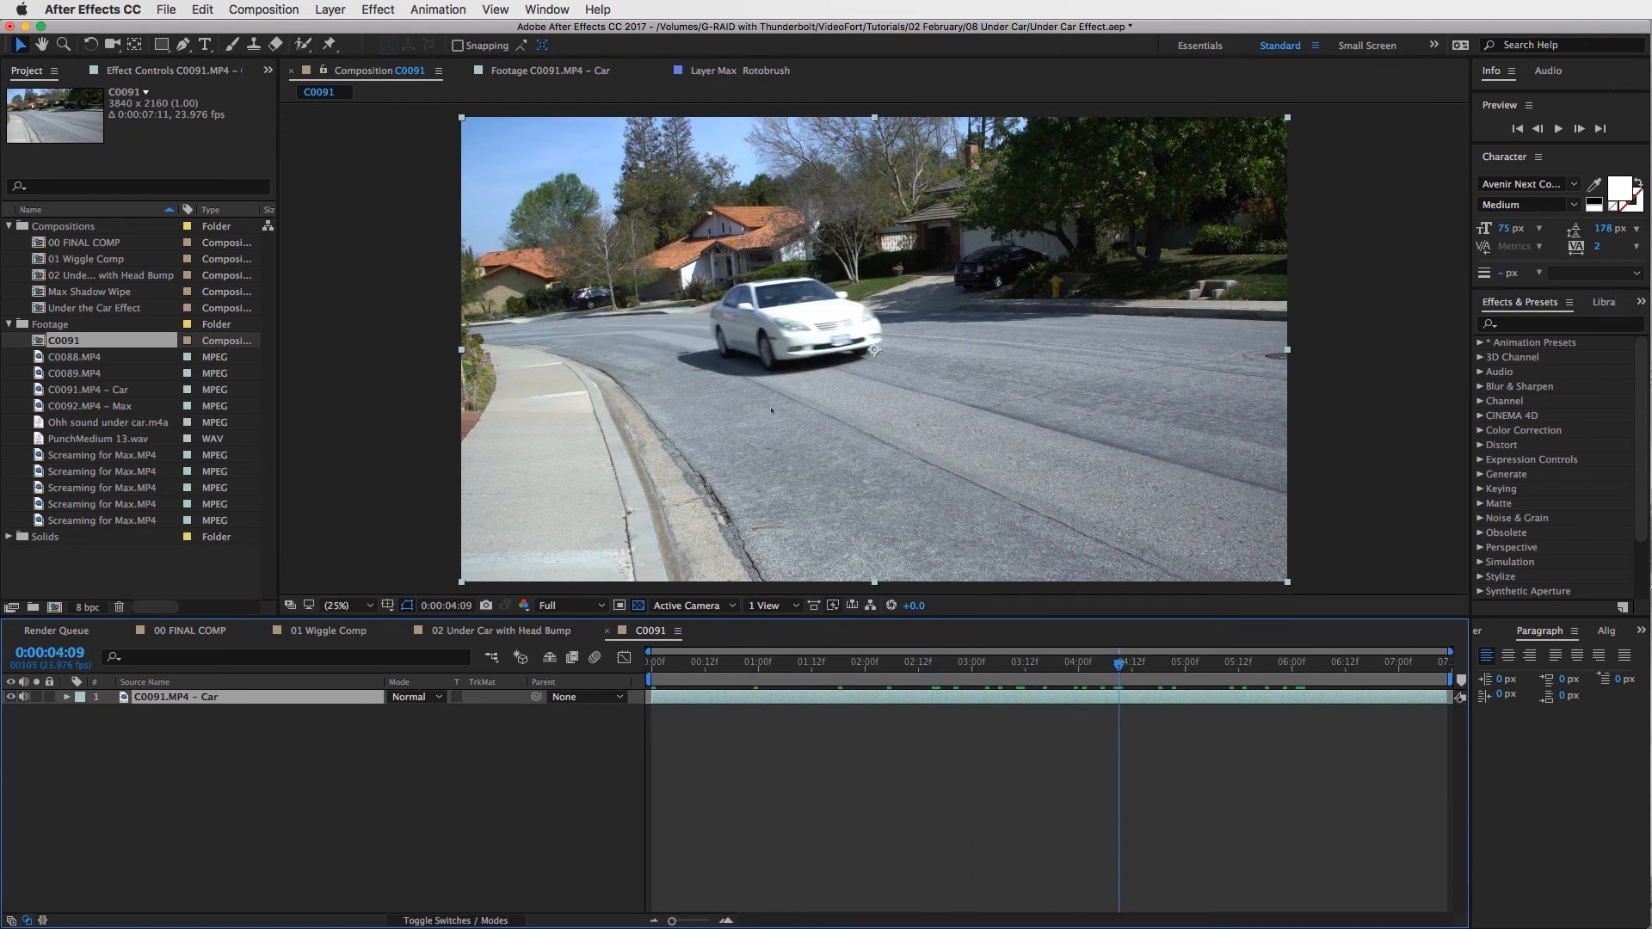
Step: Trim the C0092.MP4 - Max footage with an in point at 0:00:14:07 and an out point at 0:00:26:20
{"action": "left_click", "coordinate": [103, 406]}
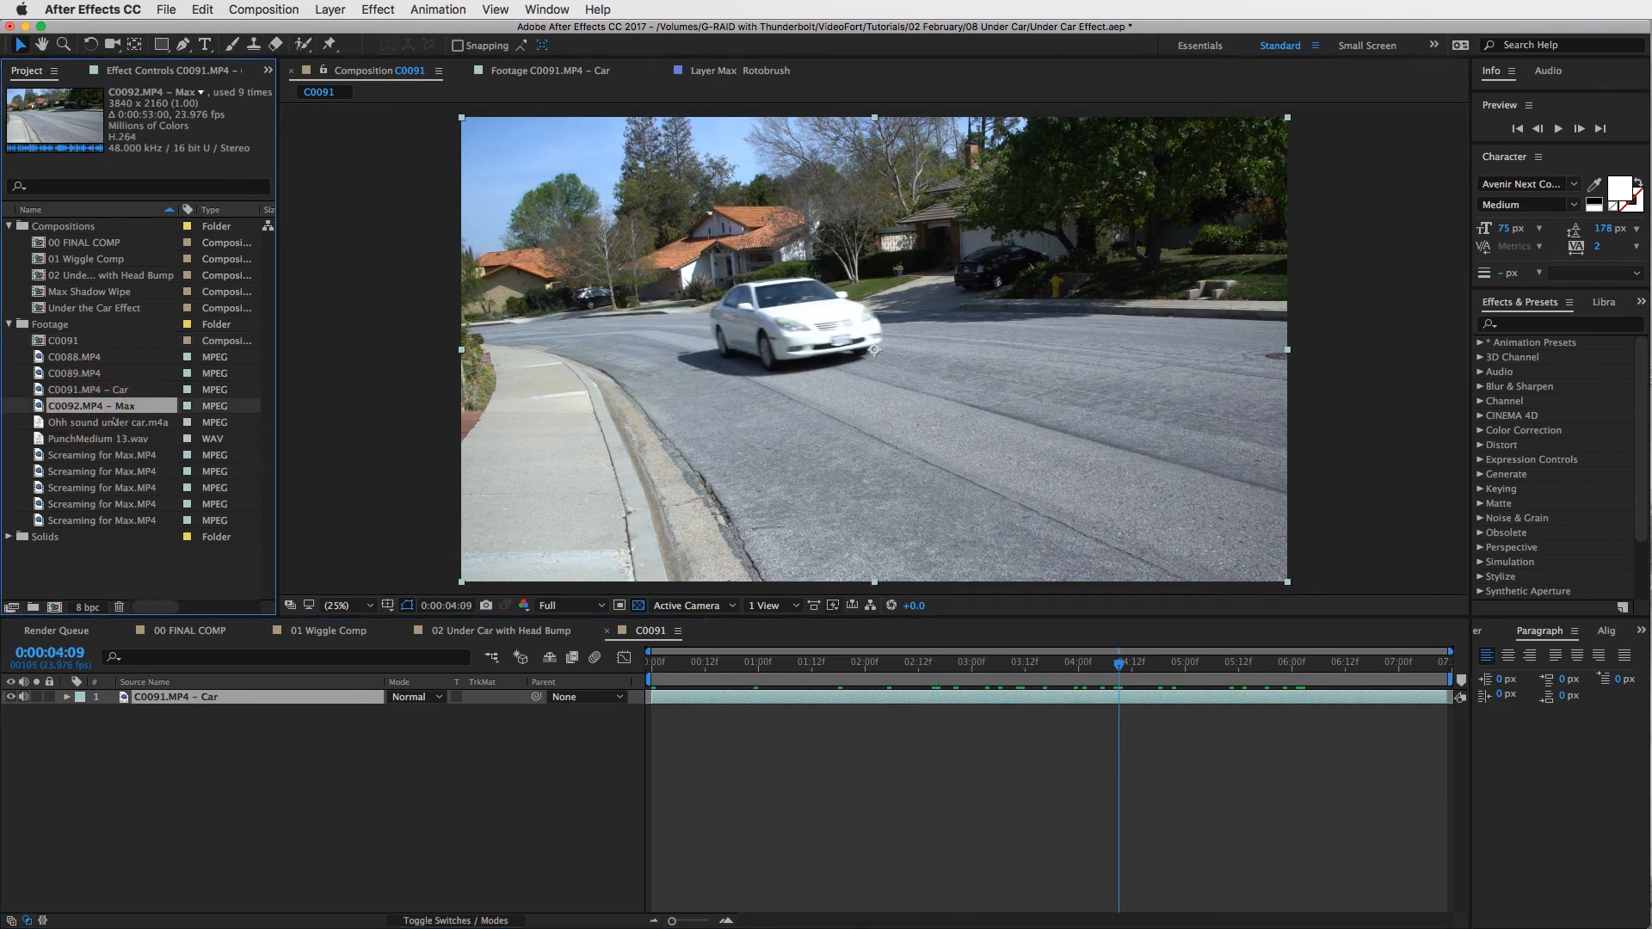
{"action": "left_click_drag", "start_coordinate": [129, 670], "coordinate": [133, 682]}
{"action": "double_click", "coordinate": [43, 405]}
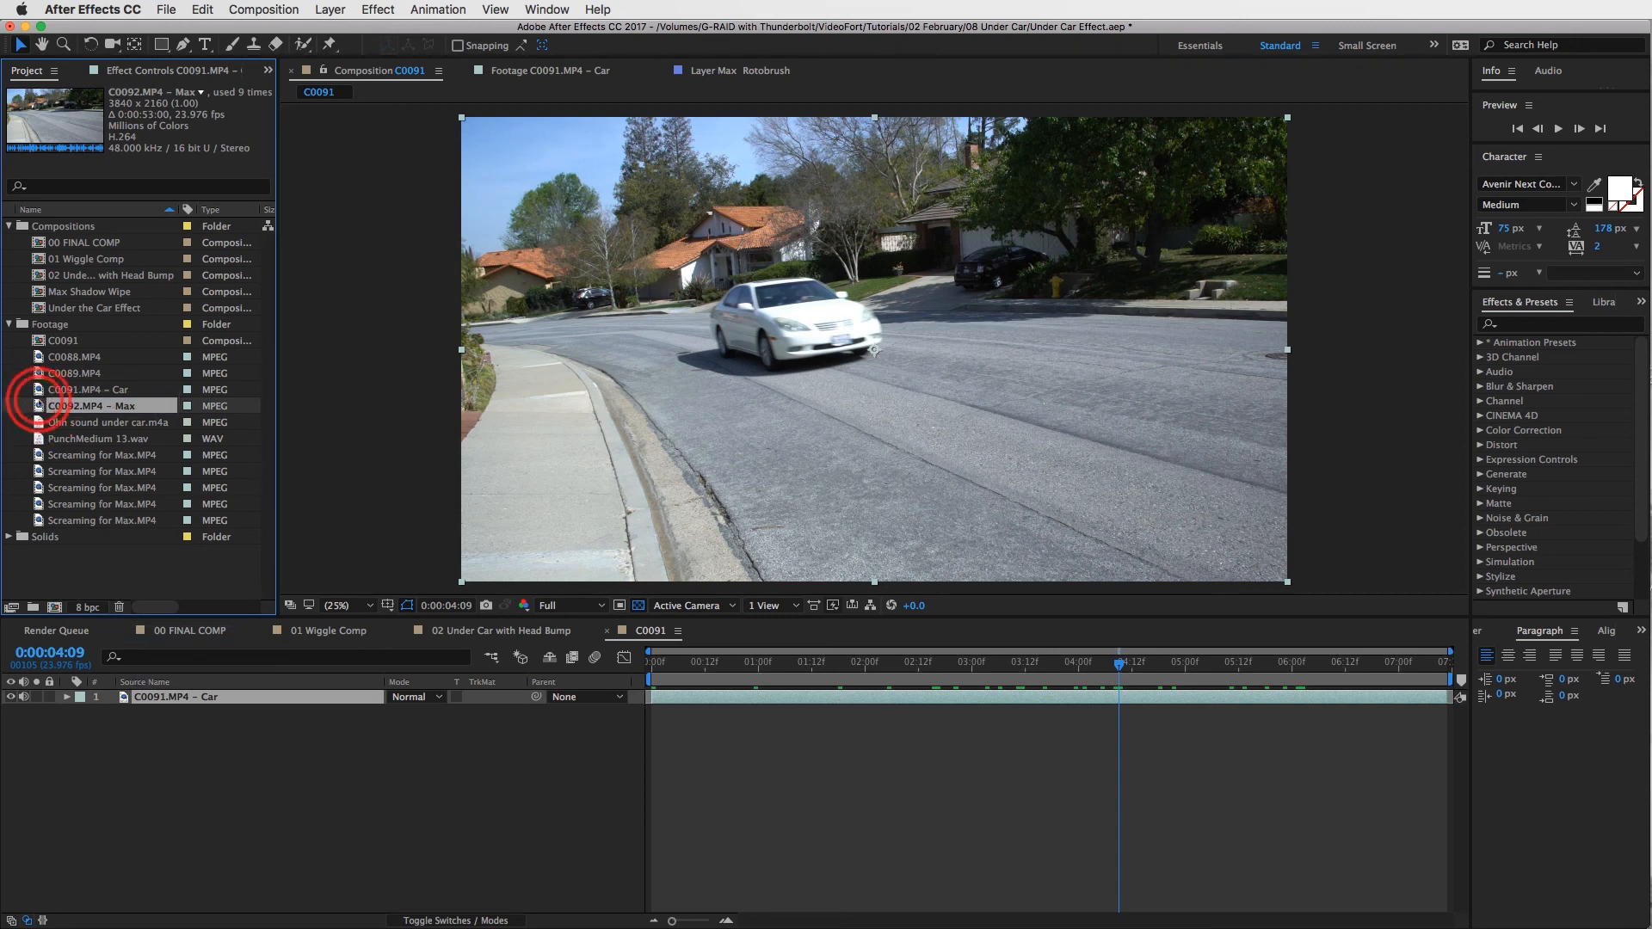
{"action": "left_click_drag", "start_coordinate": [738, 569], "coordinate": [626, 568]}
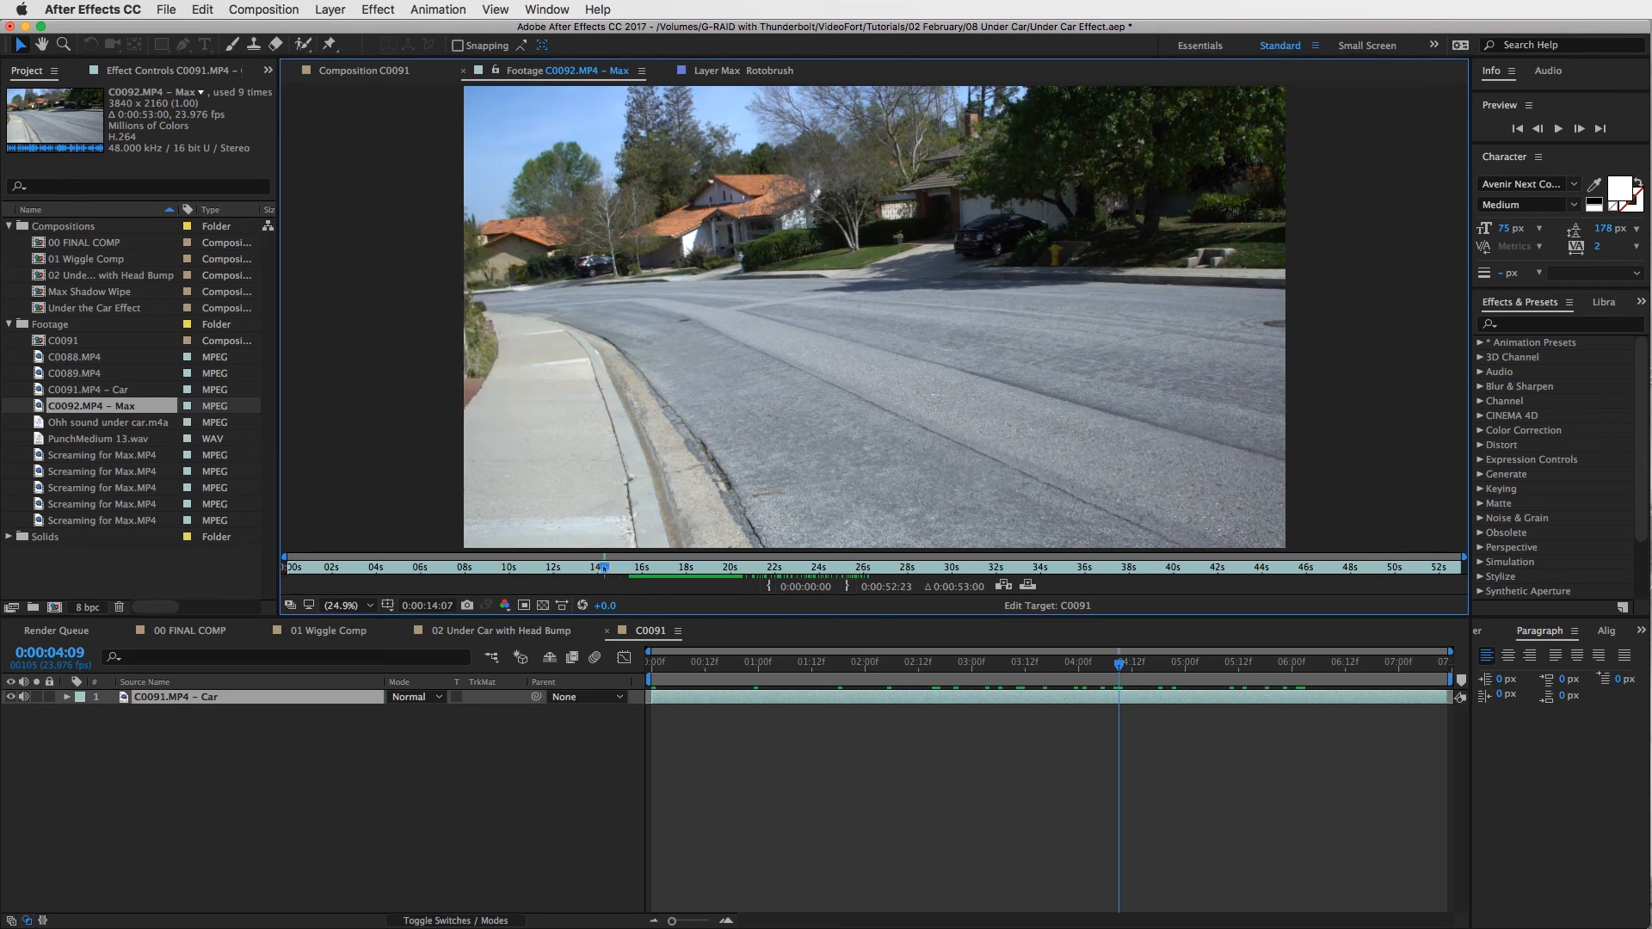
{"action": "left_click", "coordinate": [768, 586]}
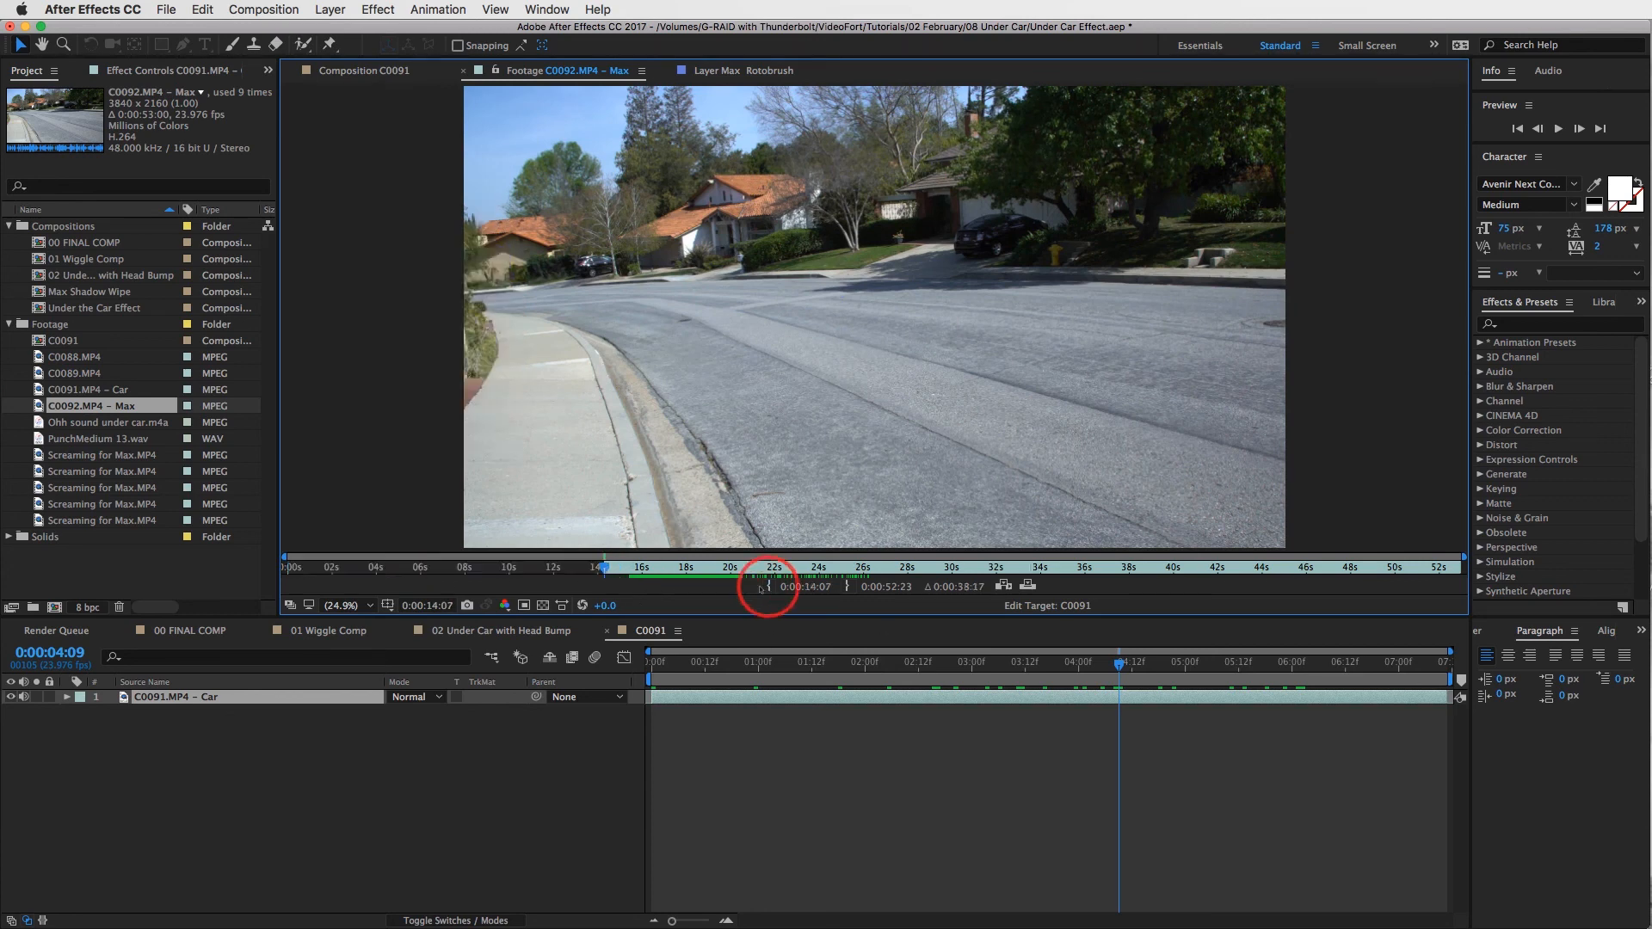
{"action": "left_click_drag", "start_coordinate": [606, 568], "coordinate": [883, 568]}
{"action": "left_click", "coordinate": [847, 586]}
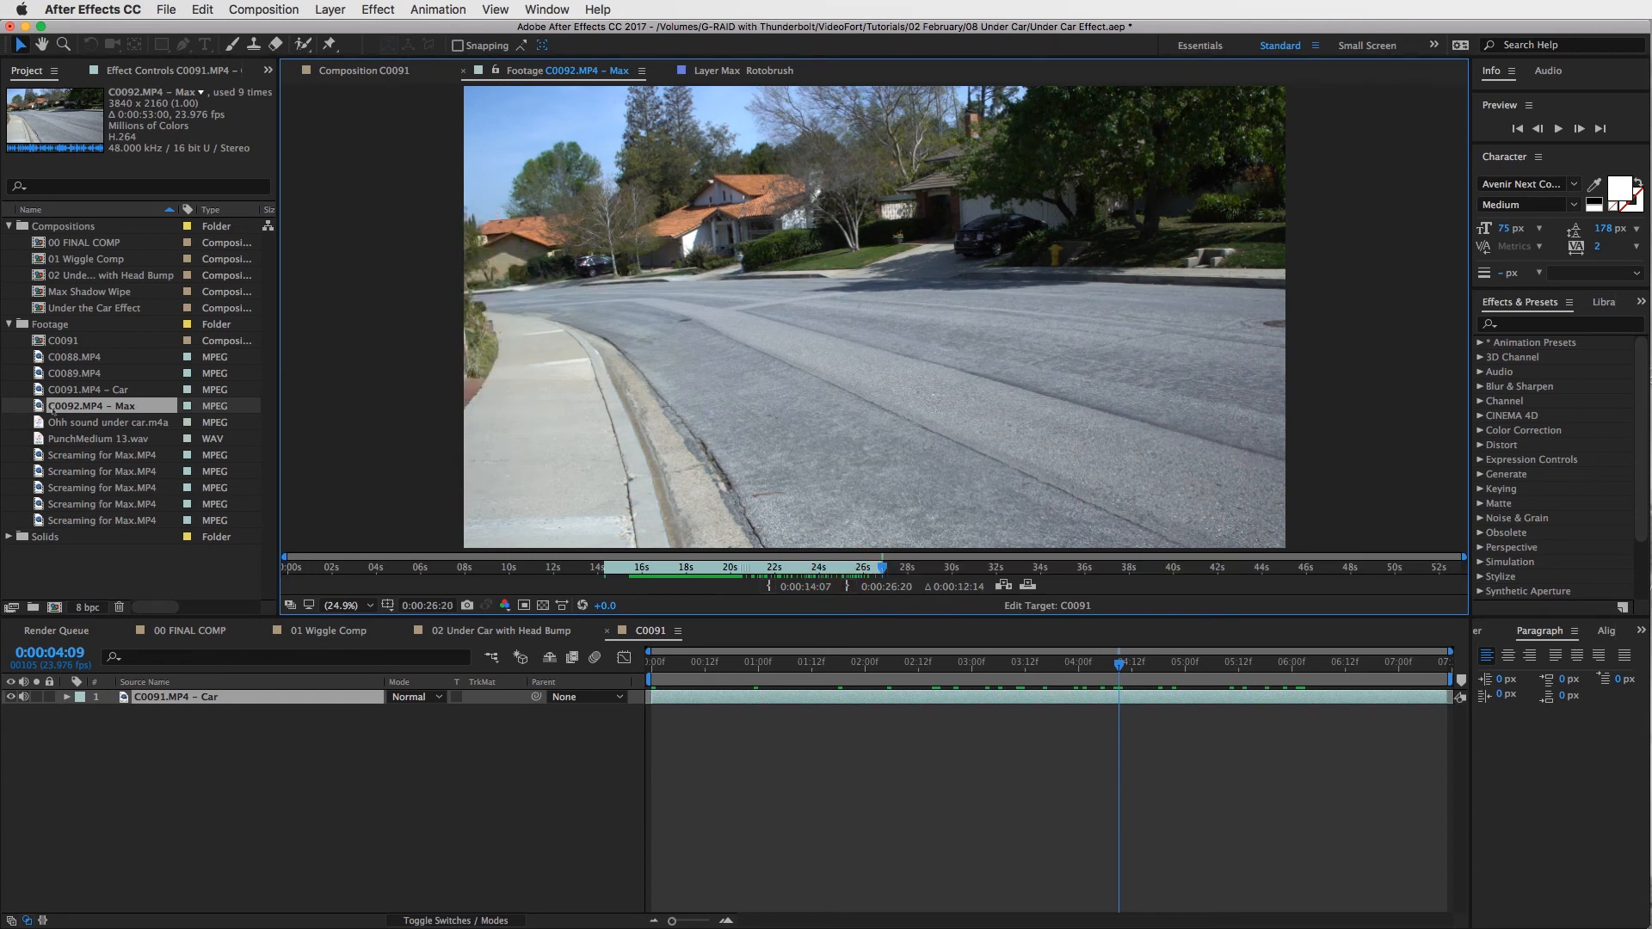
Step: Add the trimmed C0092.MP4 - Max clip above the car layer in the C0091 composition and set its opacity to 50%
{"action": "left_click_drag", "start_coordinate": [78, 405], "coordinate": [194, 698]}
{"action": "left_click_drag", "start_coordinate": [1118, 665], "coordinate": [1181, 666]}
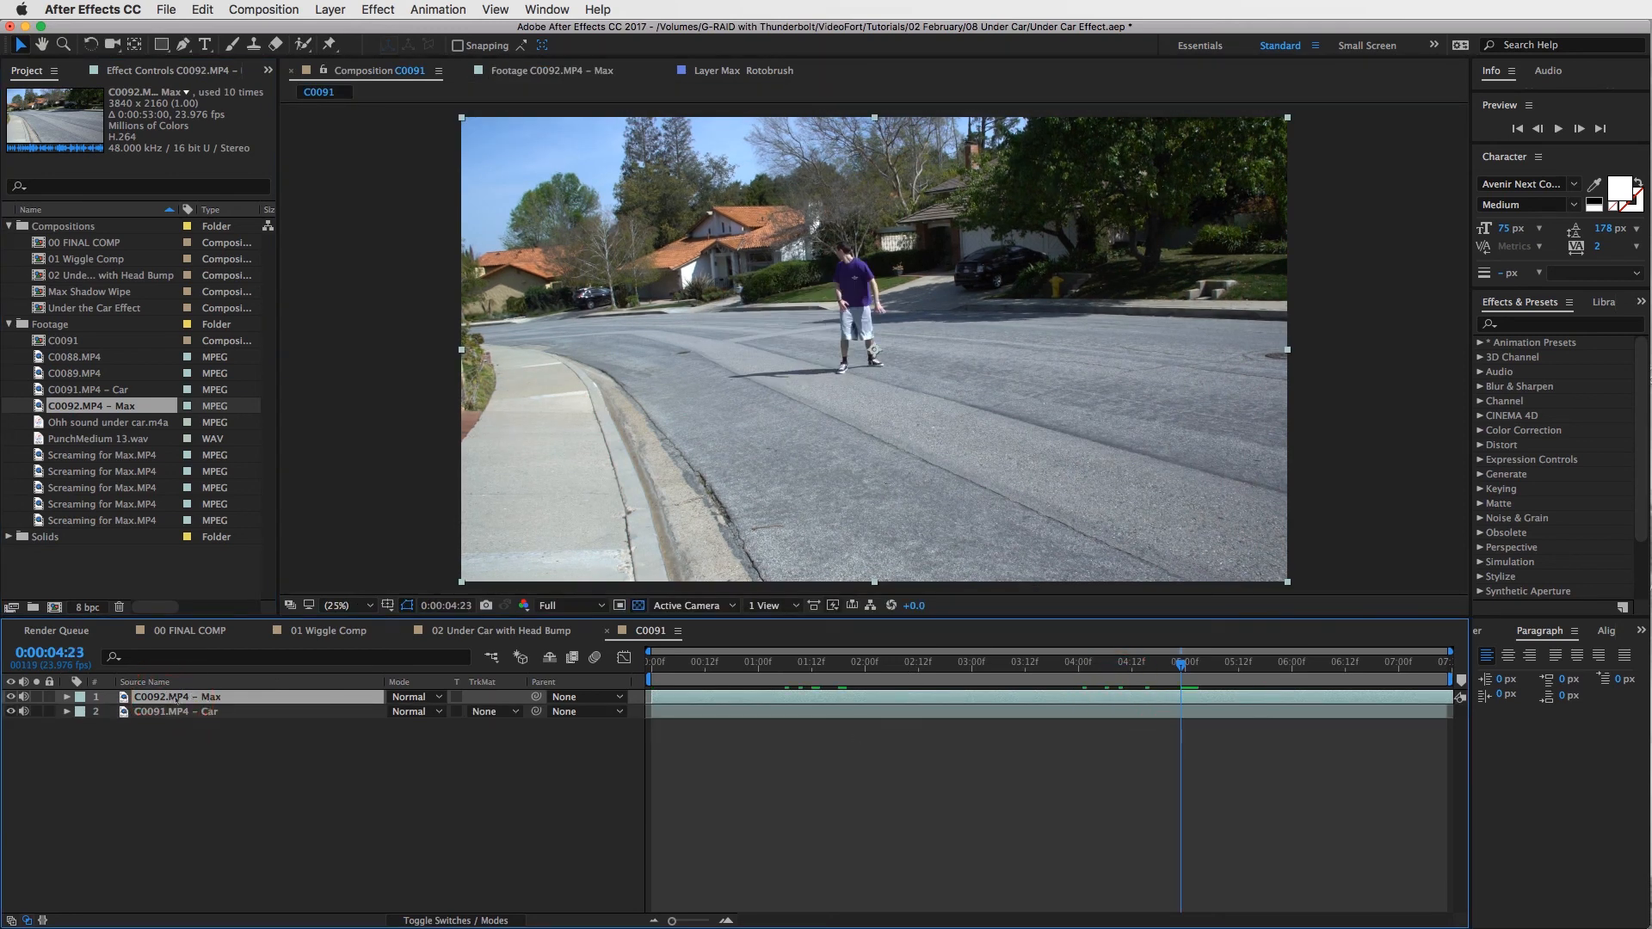
{"action": "key", "text": "t"}
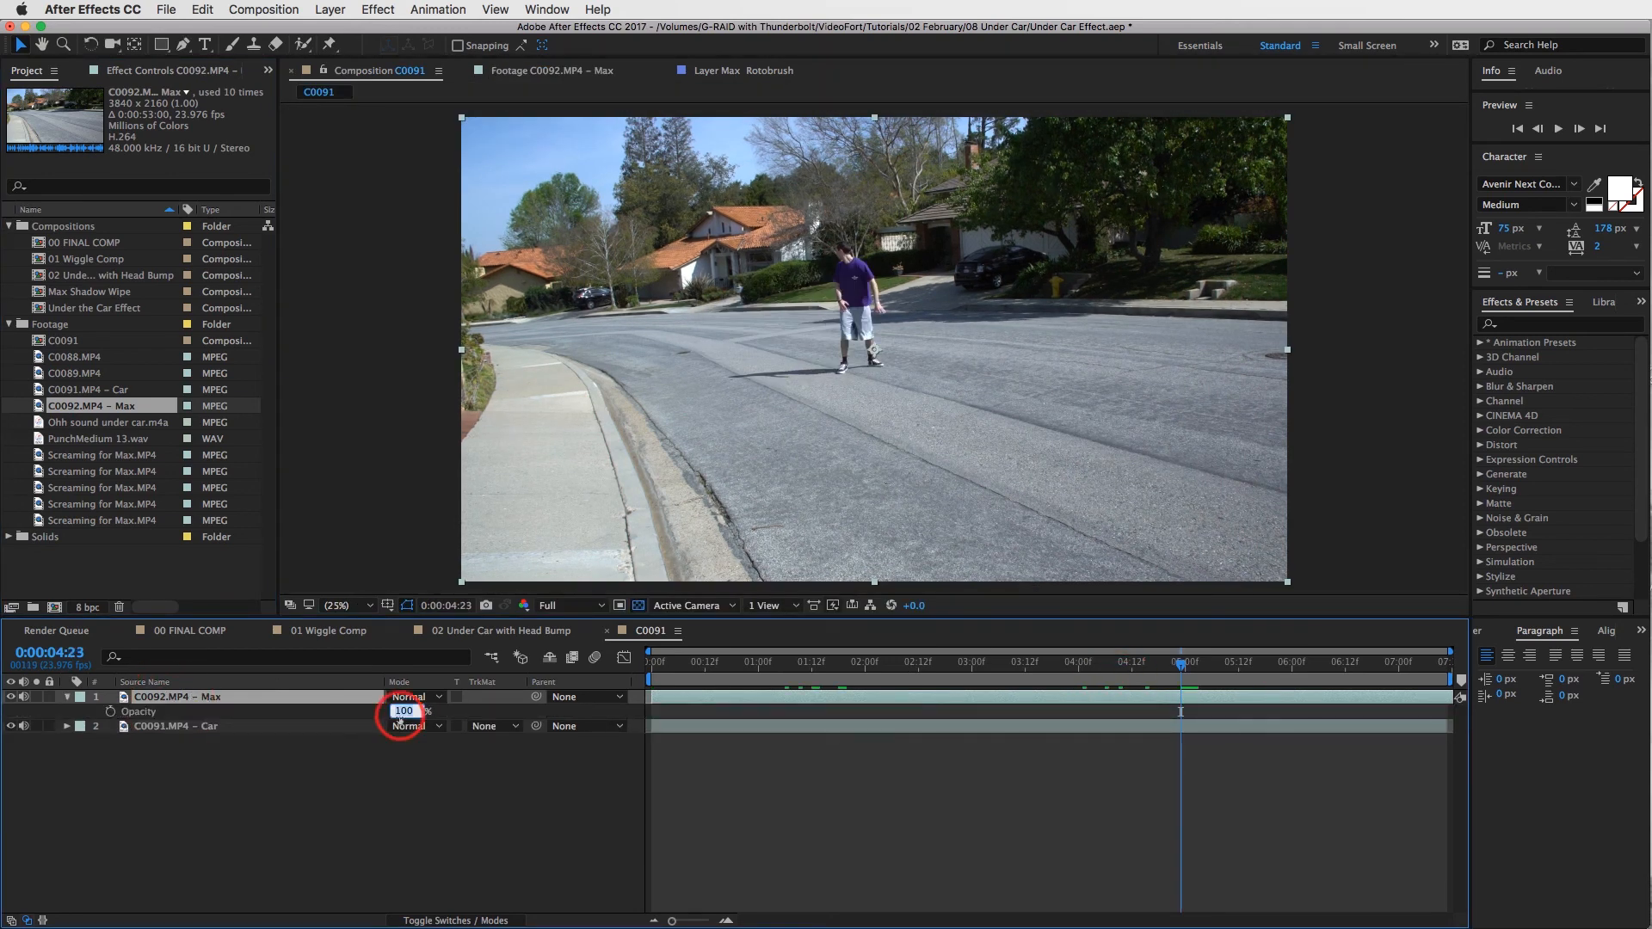
{"action": "key", "text": "Return"}
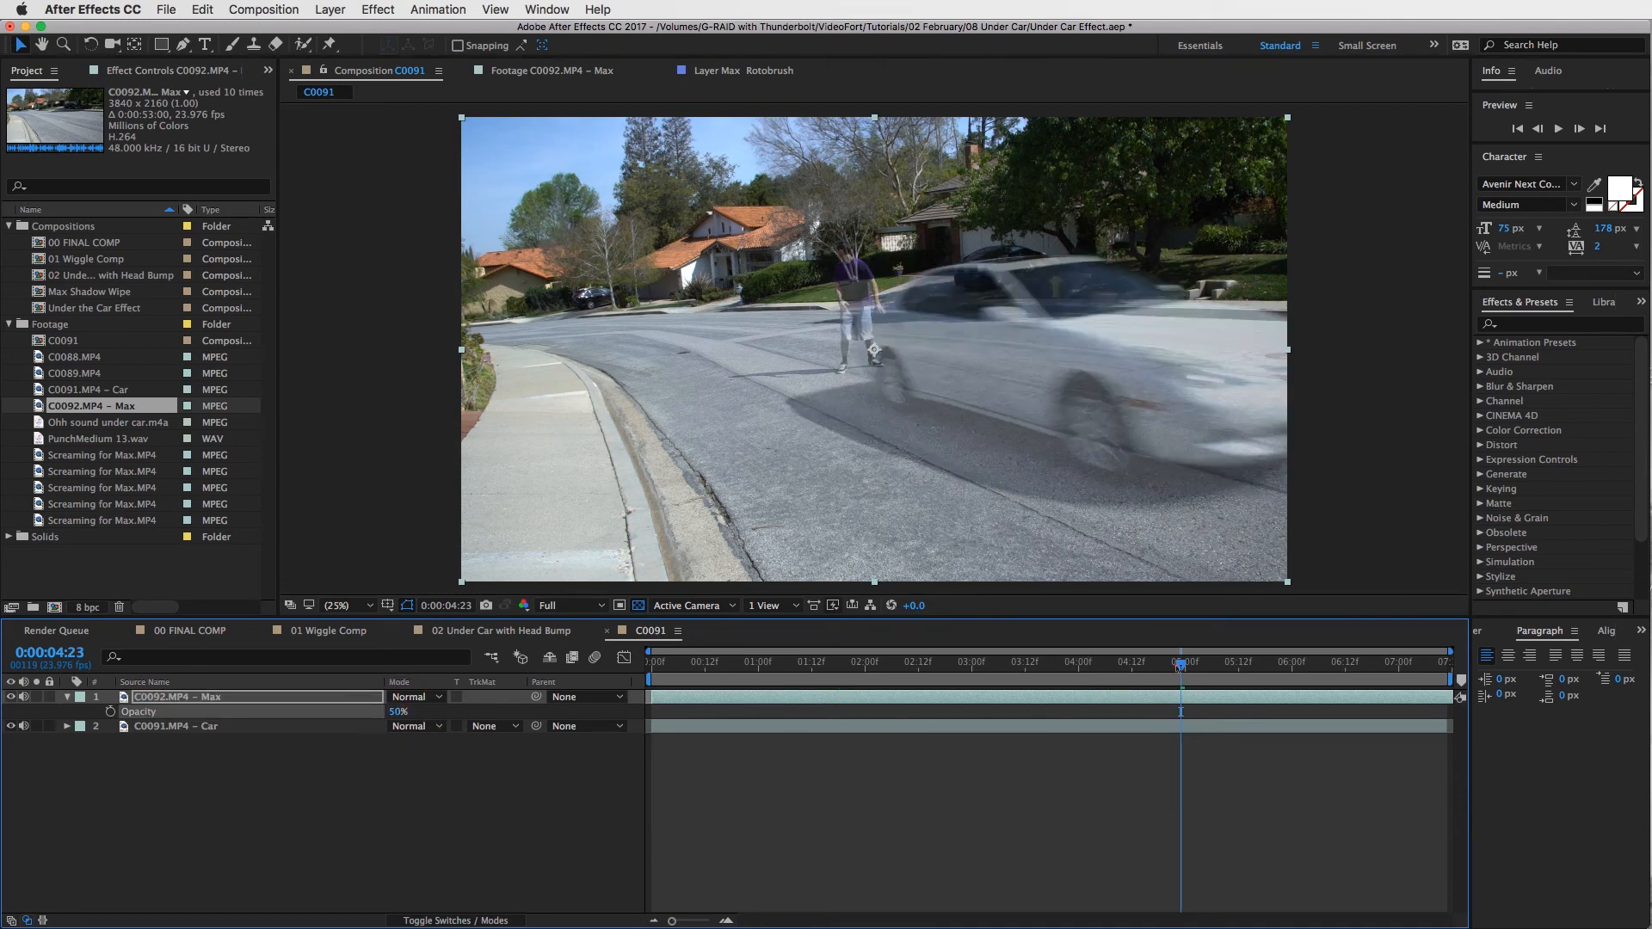
Step: Trim the C0092.MP4 - Max layer's start to 0:00:06:06, where he lies on the road, and move the layer to begin at 0:00:04:03
{"action": "left_click_drag", "start_coordinate": [1179, 663], "coordinate": [1316, 688]}
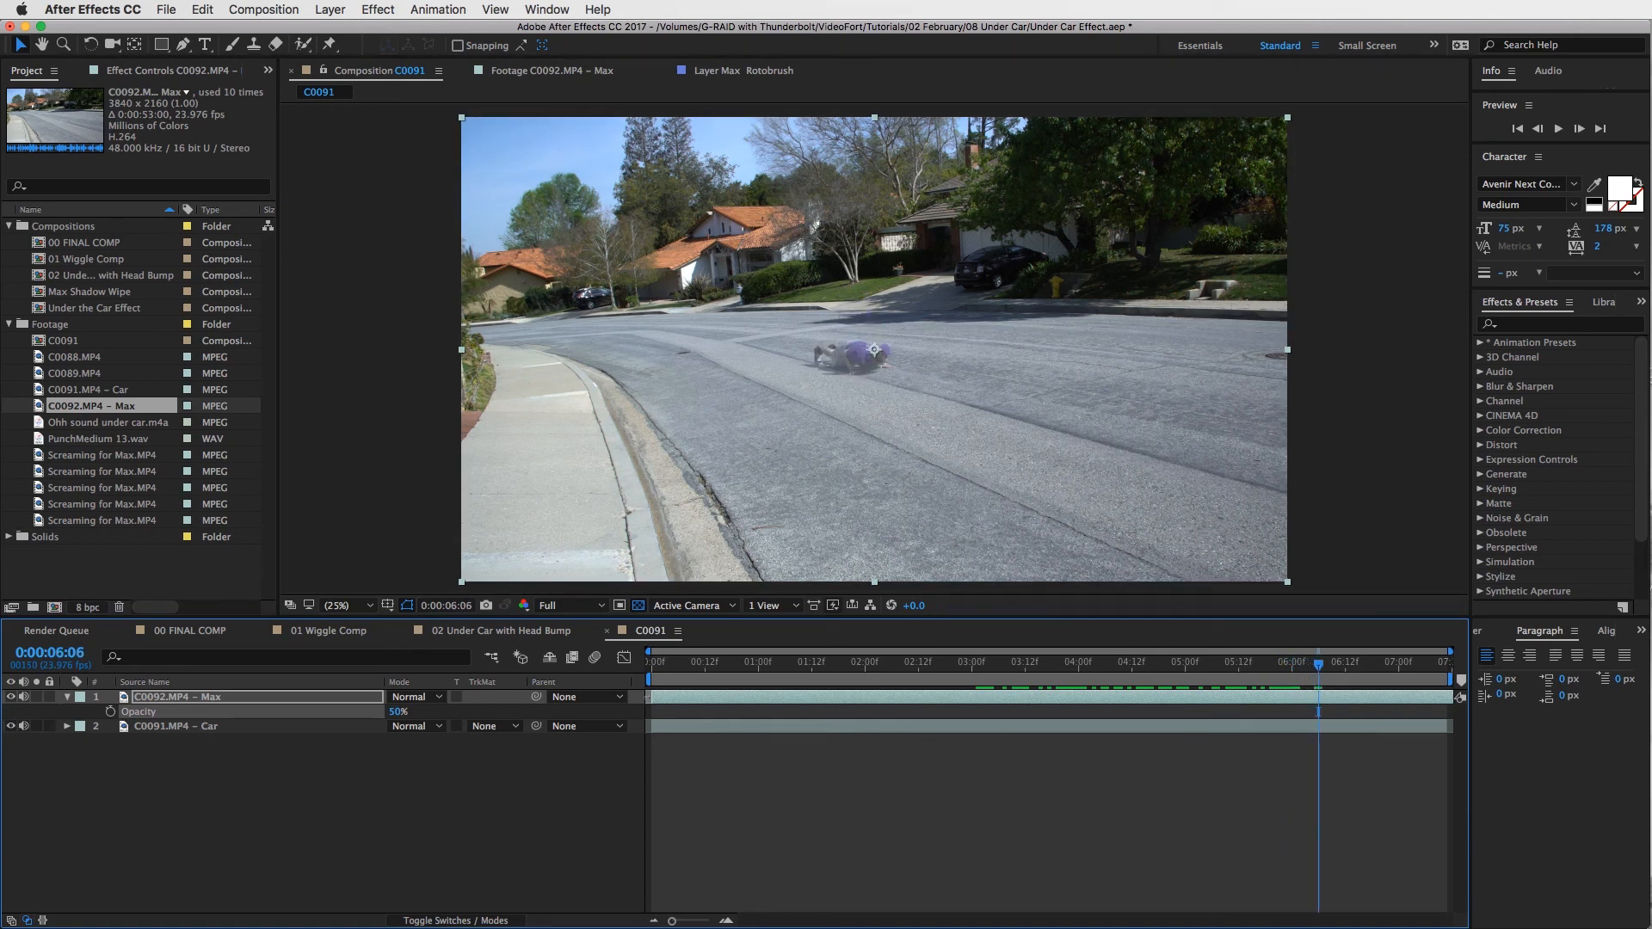
{"action": "left_click_drag", "start_coordinate": [651, 698], "coordinate": [1288, 697]}
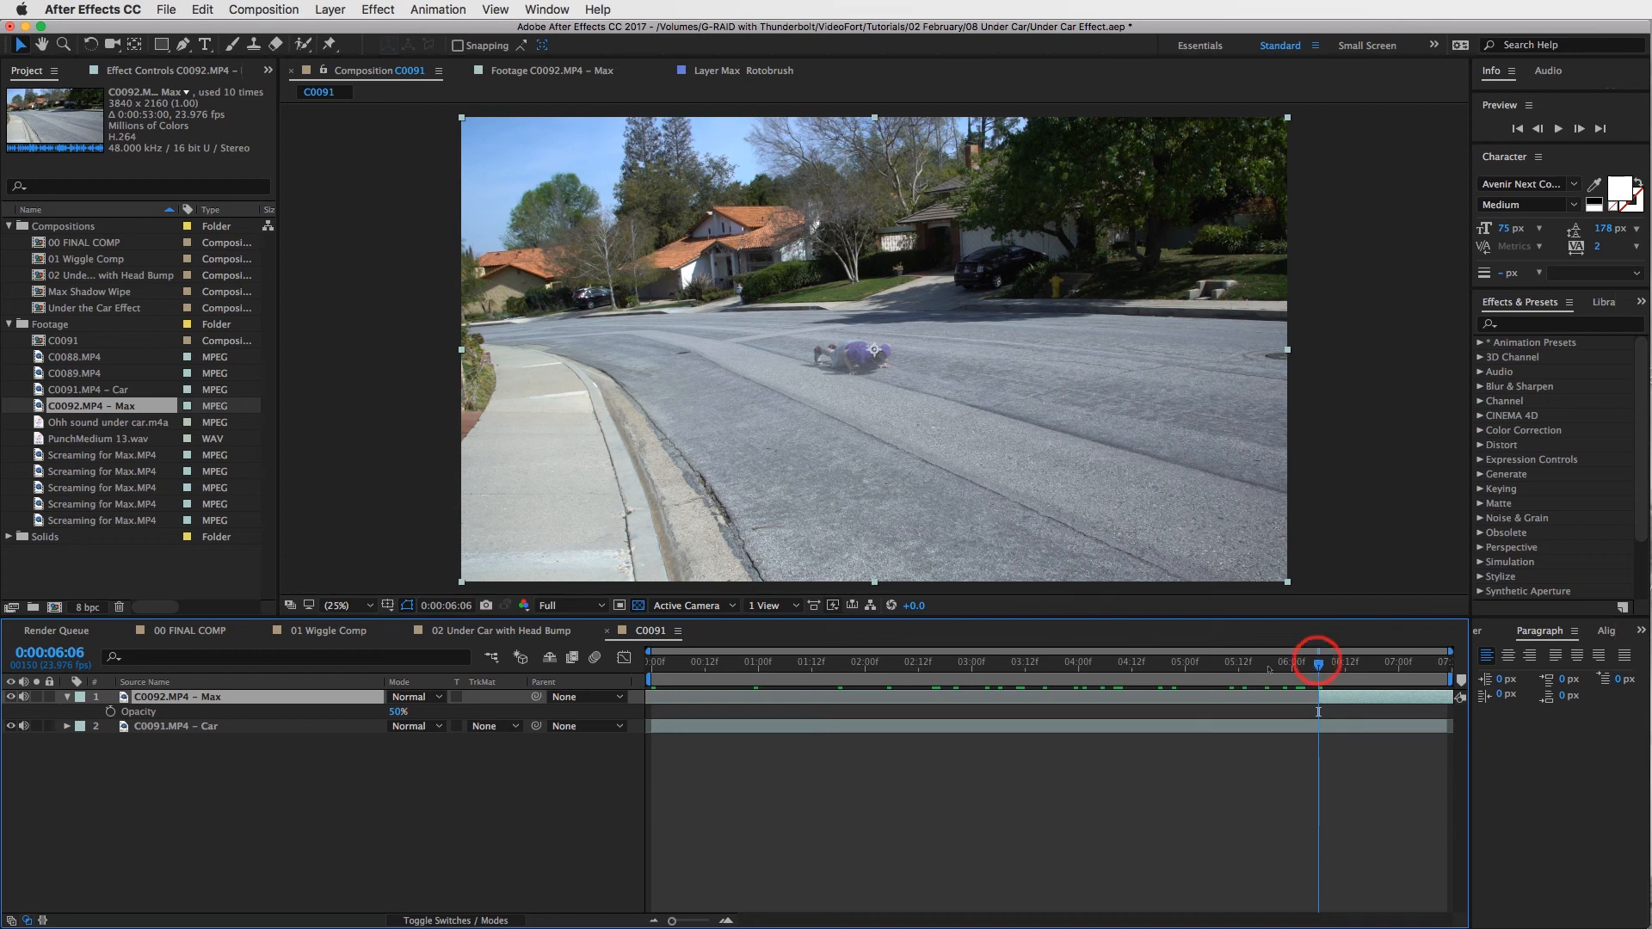
{"action": "left_click_drag", "start_coordinate": [1317, 661], "coordinate": [1092, 663]}
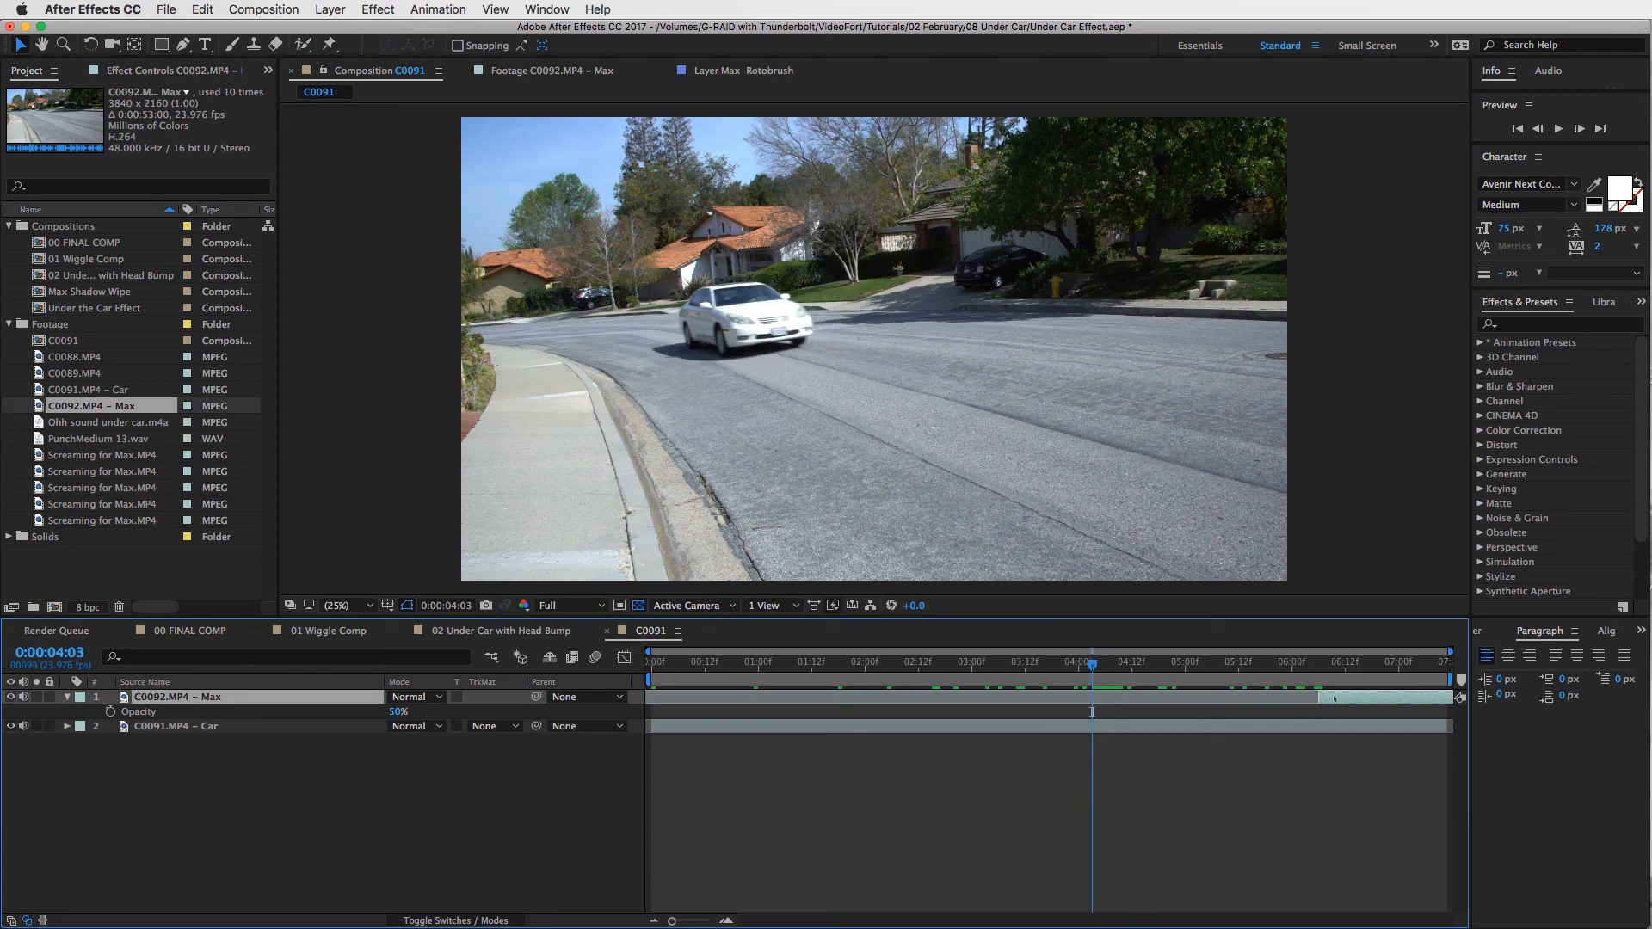
{"action": "left_click_drag", "start_coordinate": [1334, 699], "coordinate": [1109, 701]}
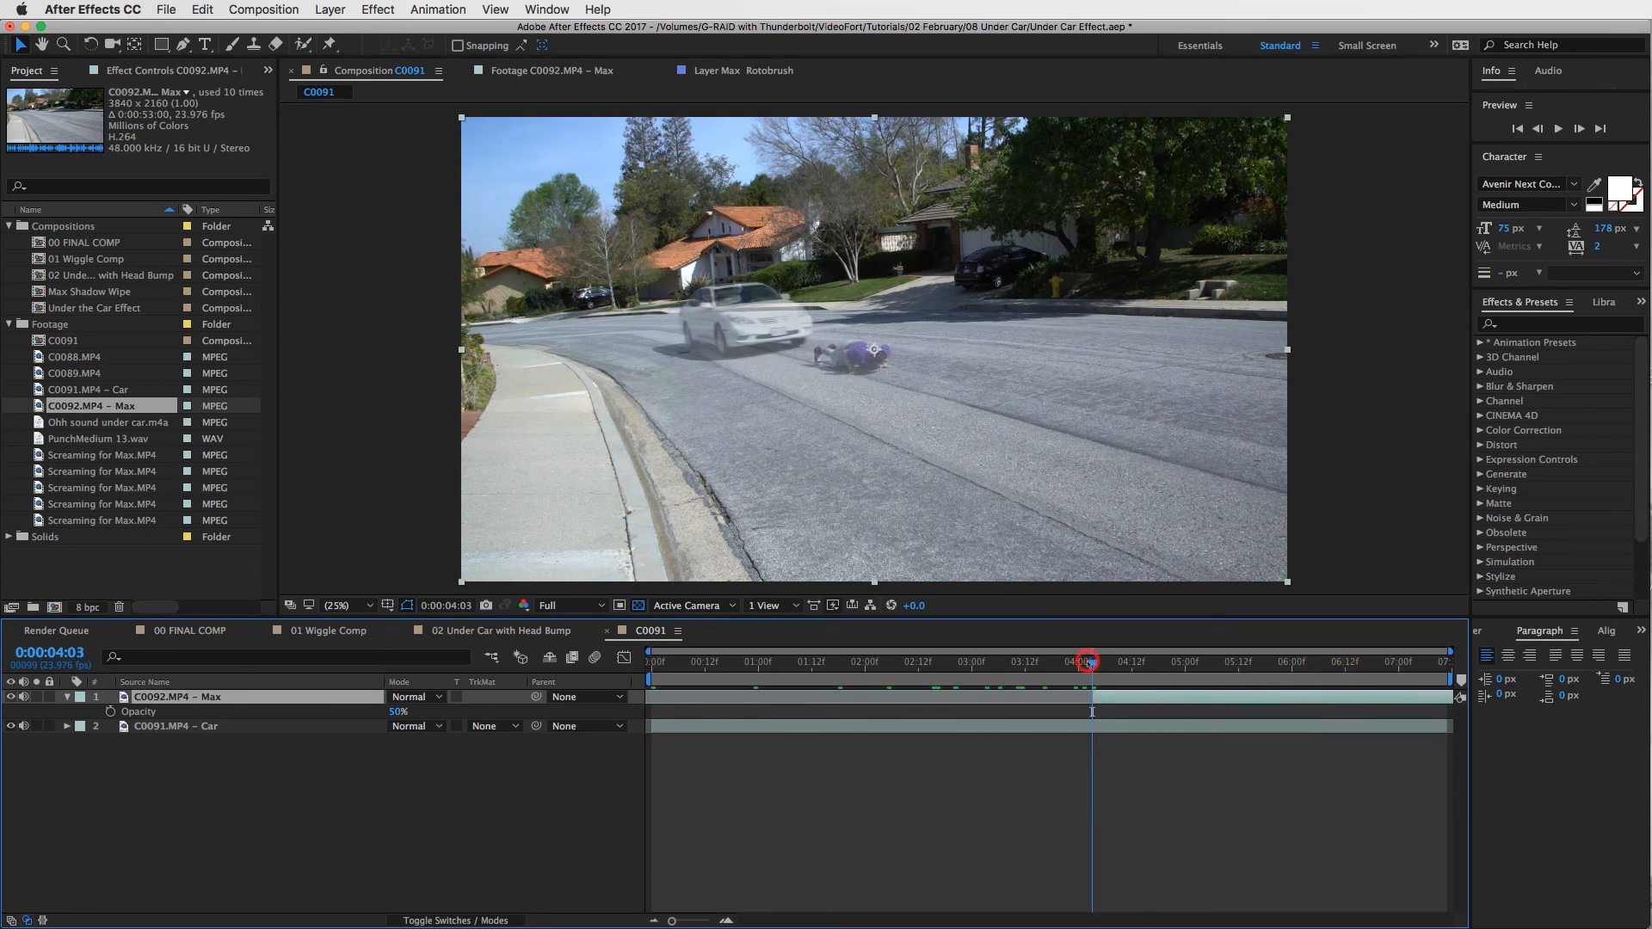
Step: Extend the start of the C0092.MP4 - Max layer back to the composition's beginning and check its timing against the approaching car
{"action": "key", "text": "space"}
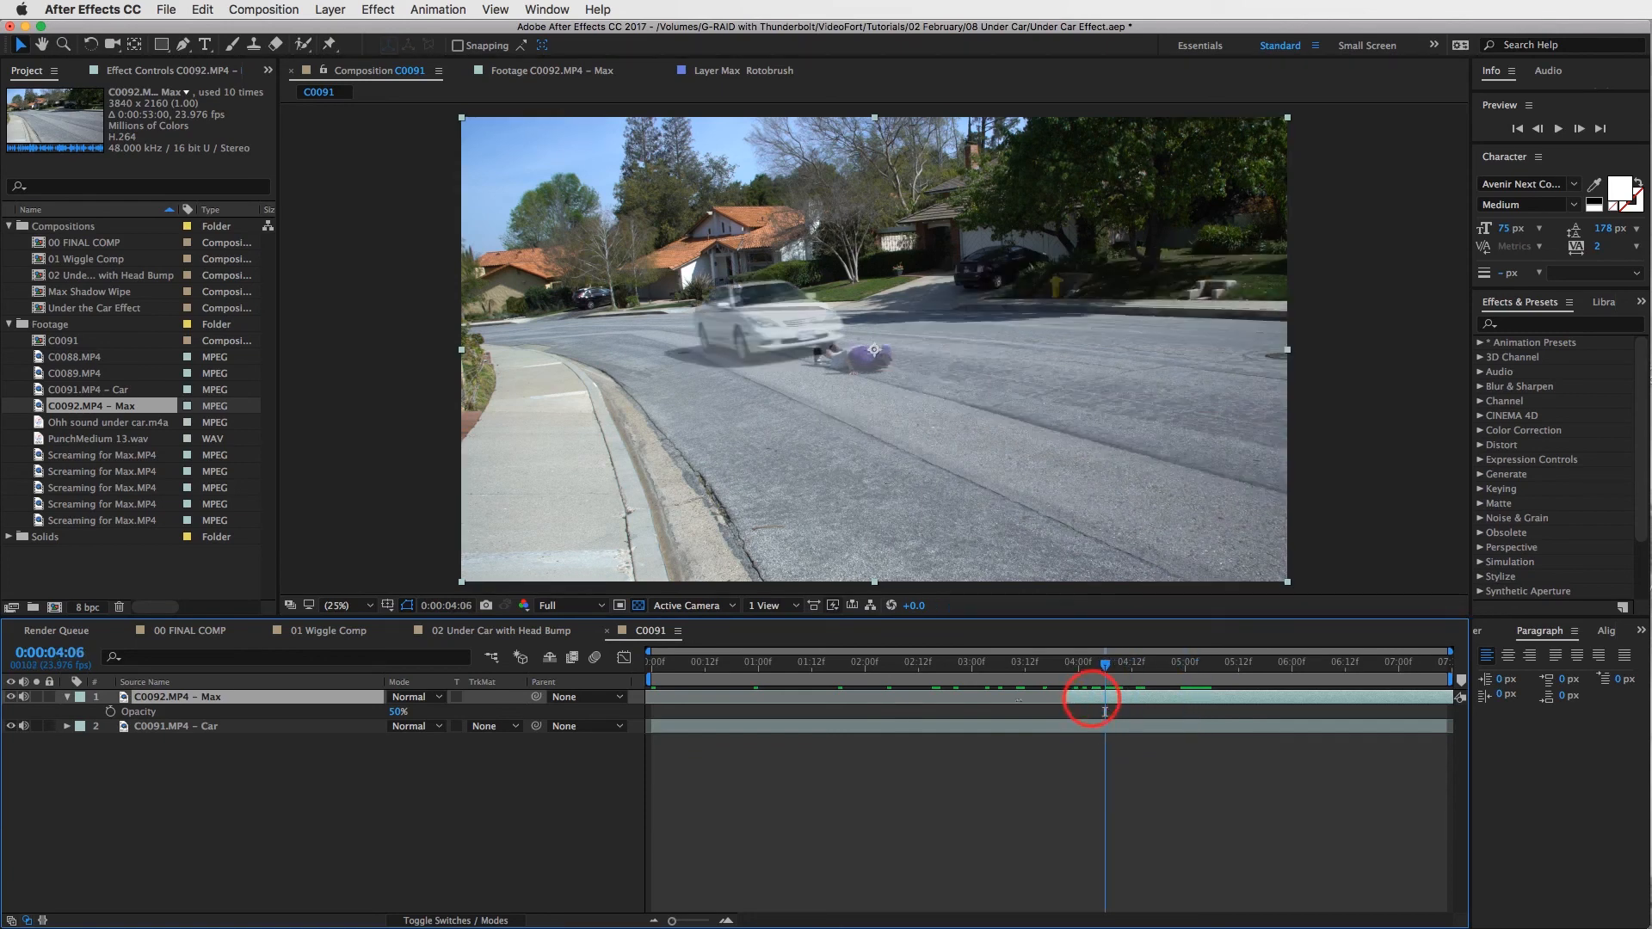
{"action": "left_click_drag", "start_coordinate": [1019, 699], "coordinate": [1013, 700]}
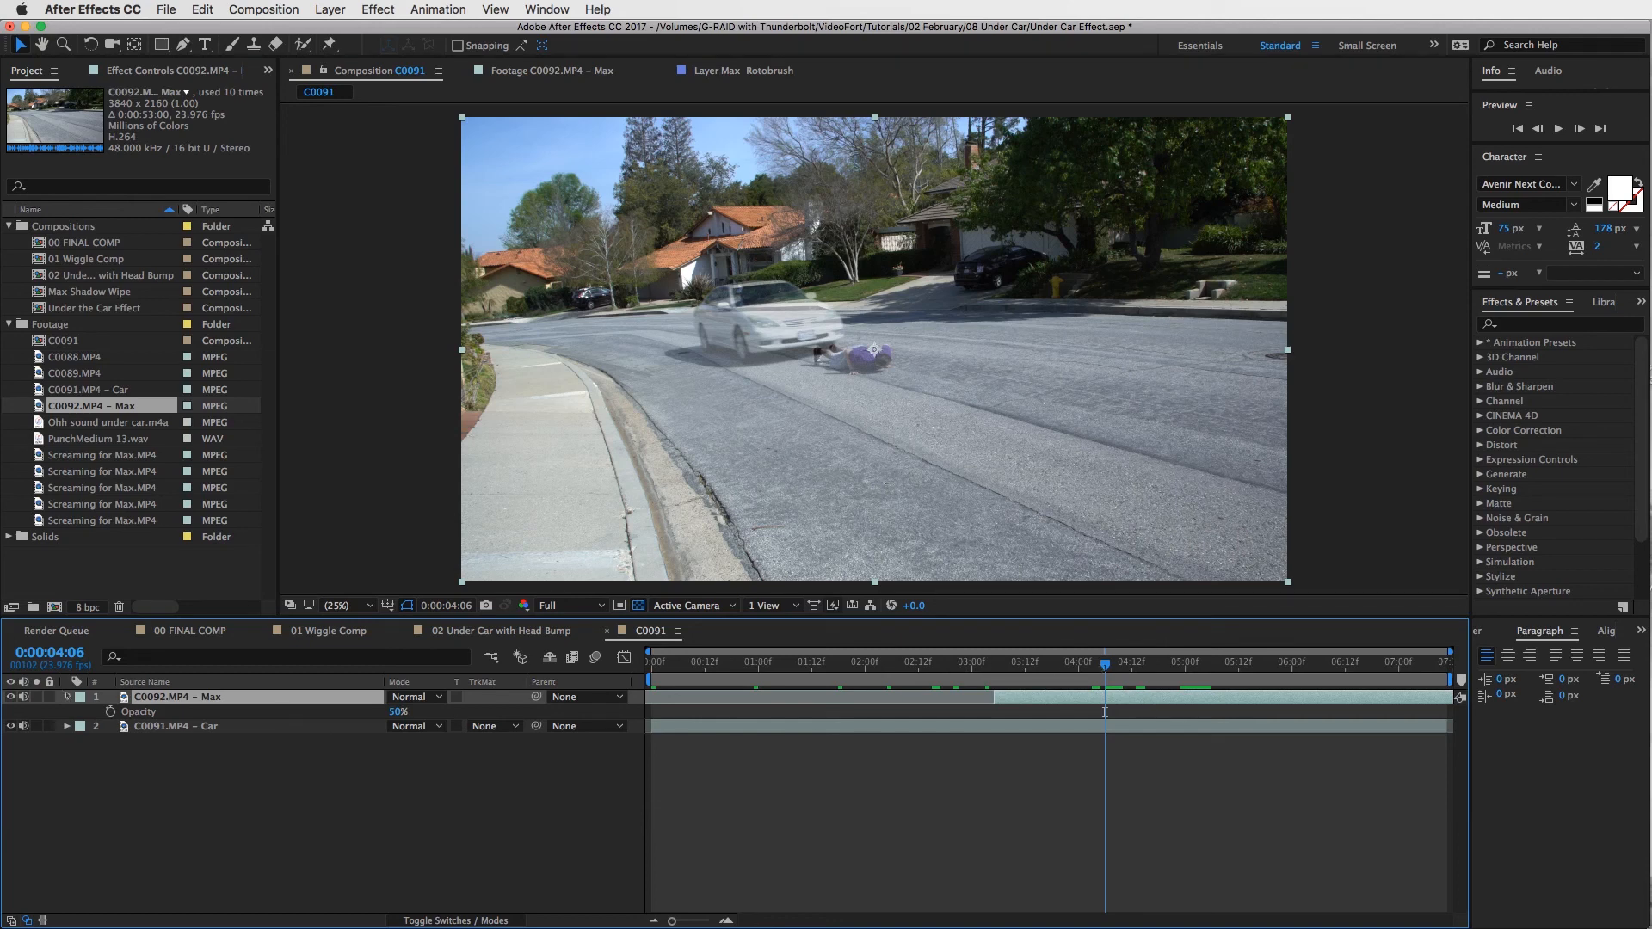
{"action": "left_click_drag", "start_coordinate": [1106, 659], "coordinate": [1043, 658]}
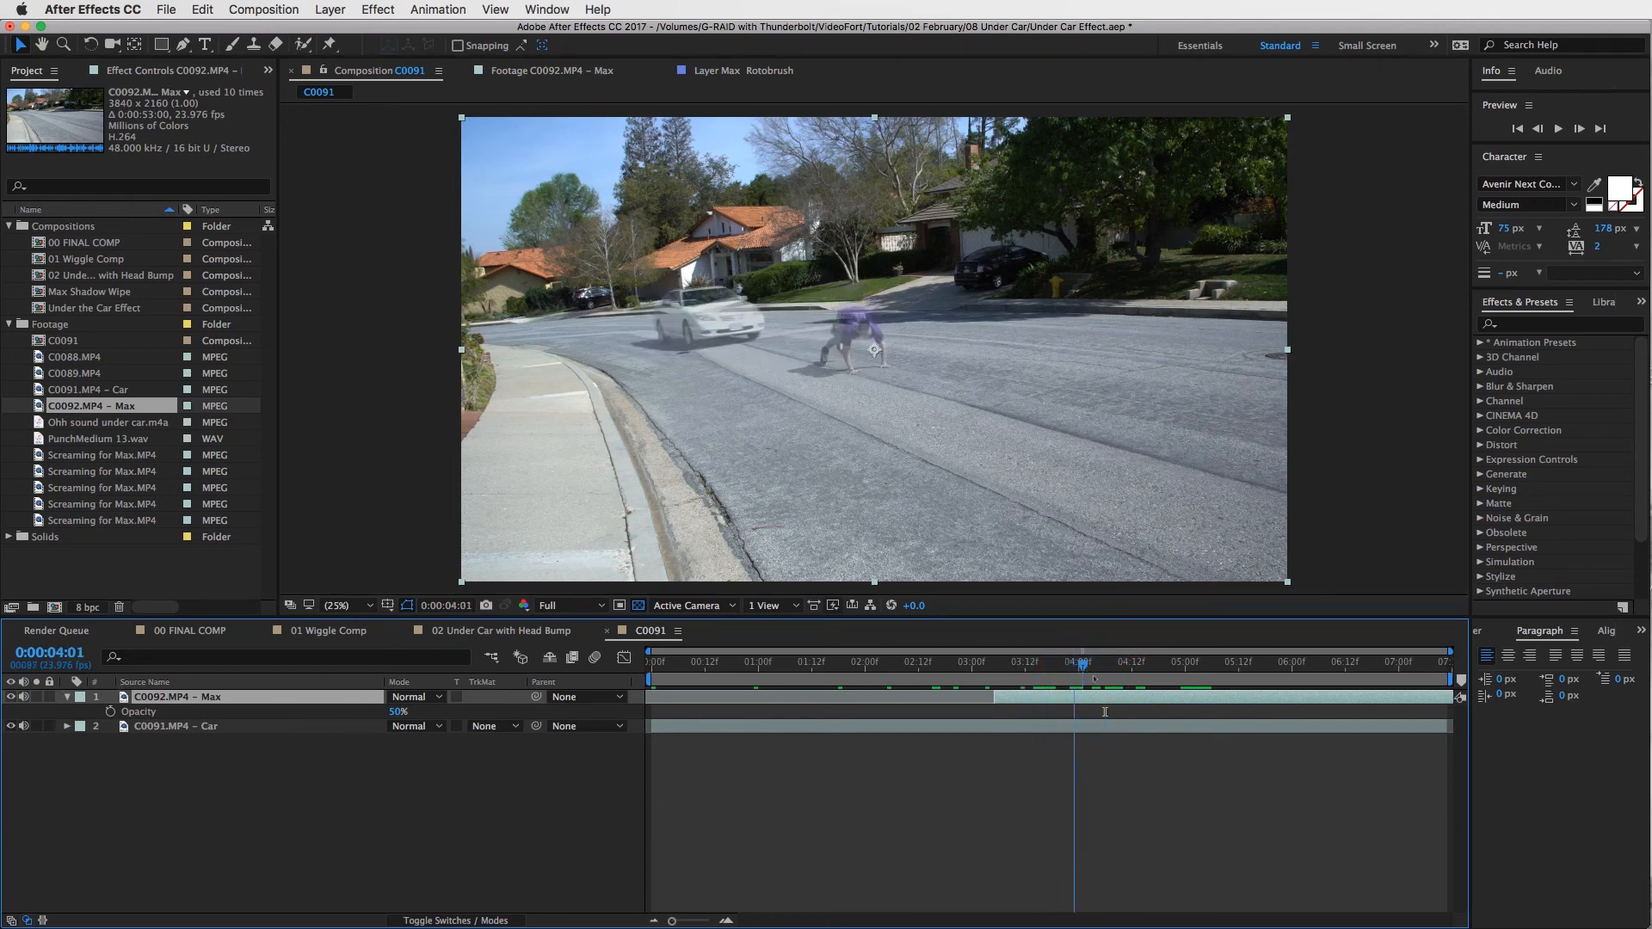
{"action": "left_click_drag", "start_coordinate": [1119, 678], "coordinate": [587, 700]}
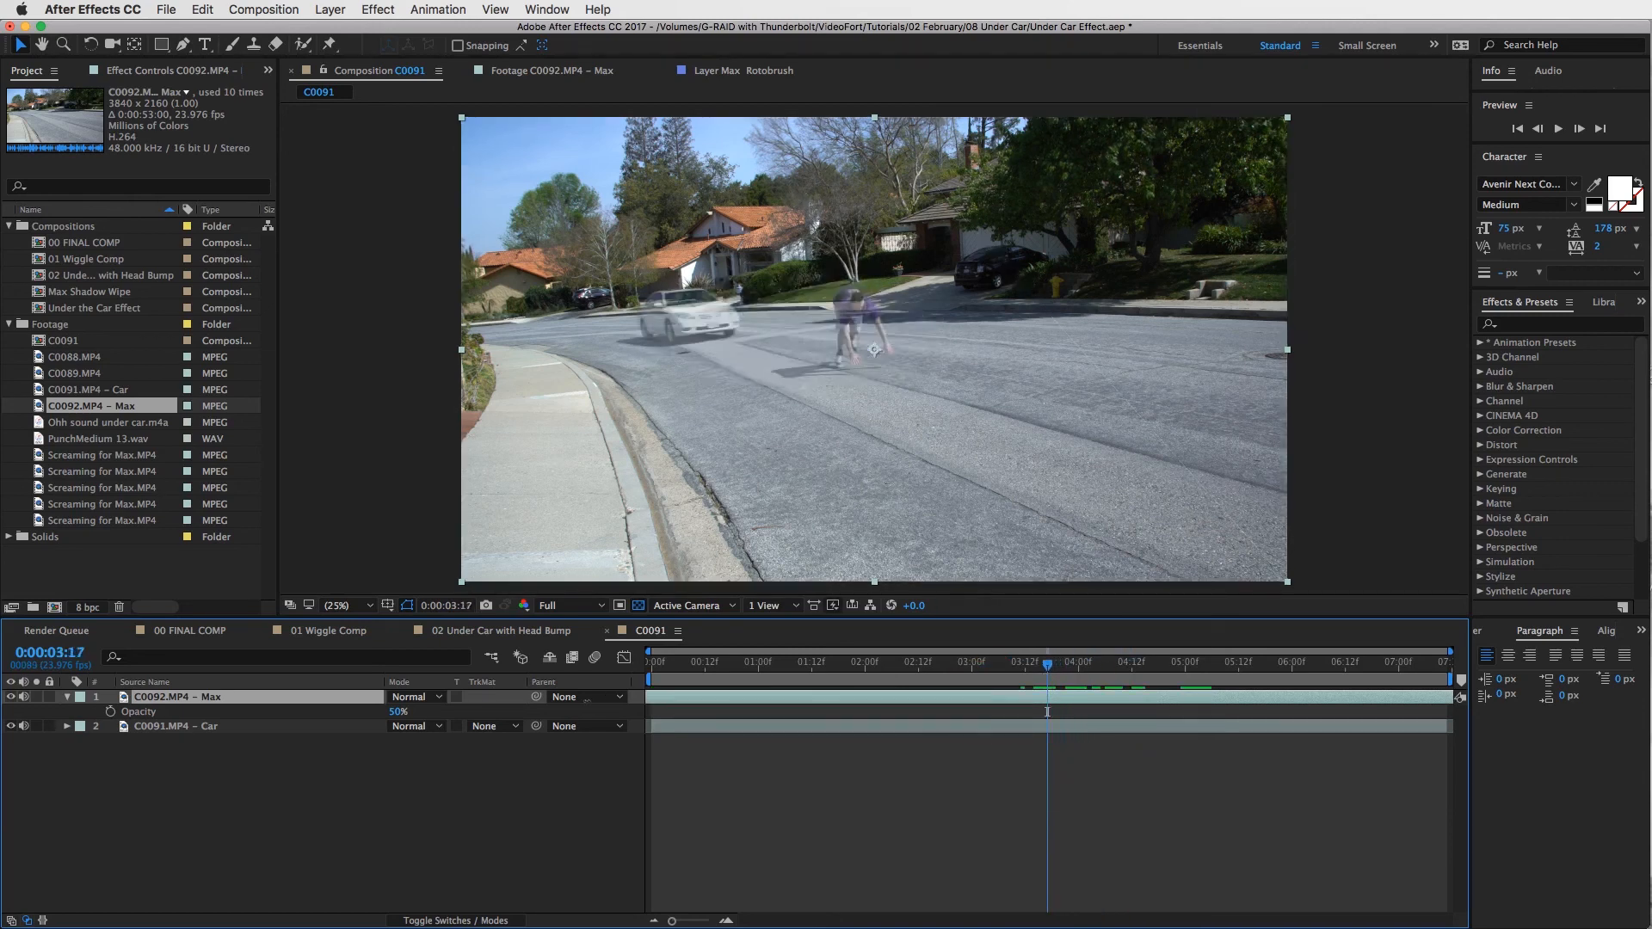
{"action": "left_click_drag", "start_coordinate": [686, 671], "coordinate": [1114, 684]}
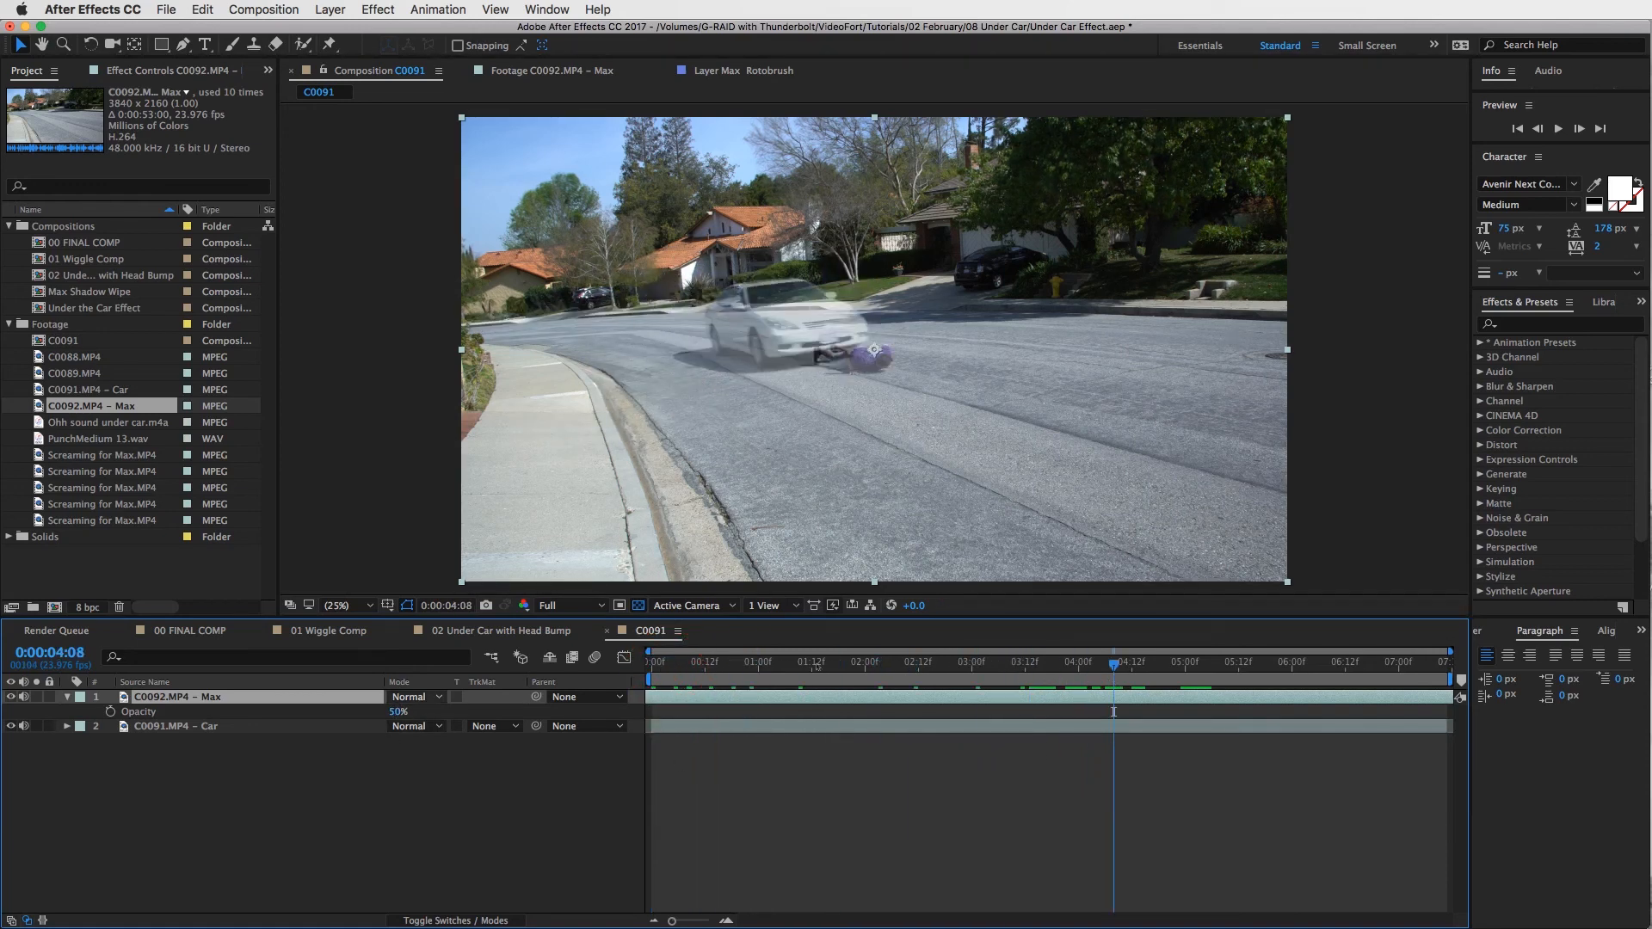
{"action": "left_click_drag", "start_coordinate": [703, 665], "coordinate": [605, 665]}
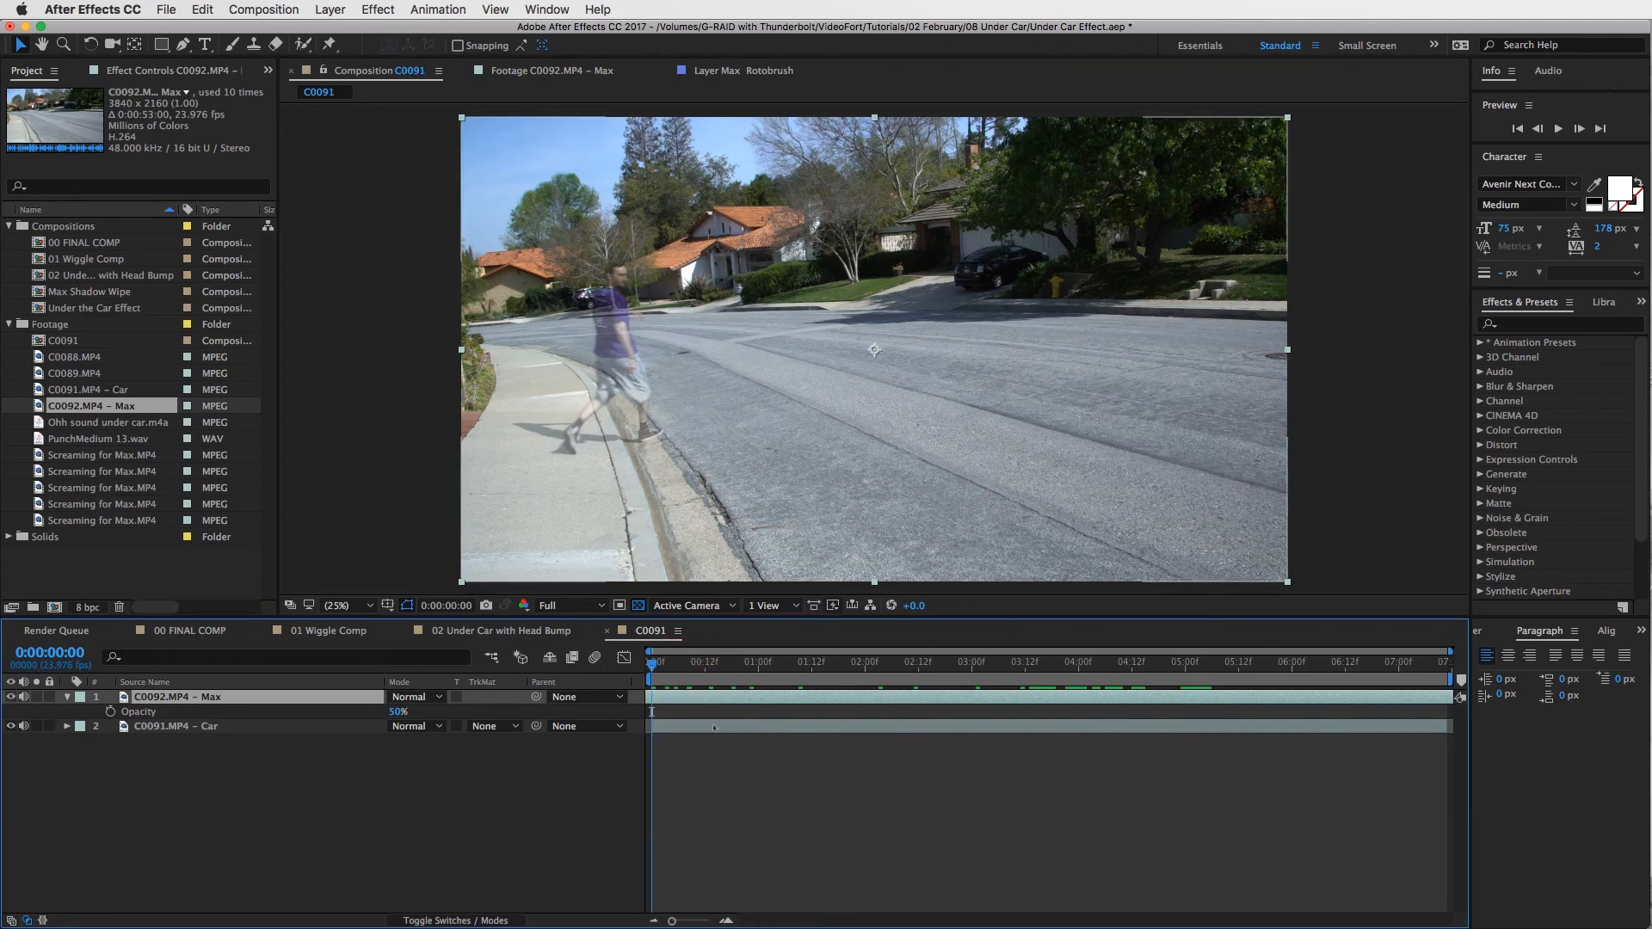
Step: Shift the Max and Car layers forward in time together so the Max layer starts just after the composition's beginning
{"action": "left_click", "coordinate": [707, 698]}
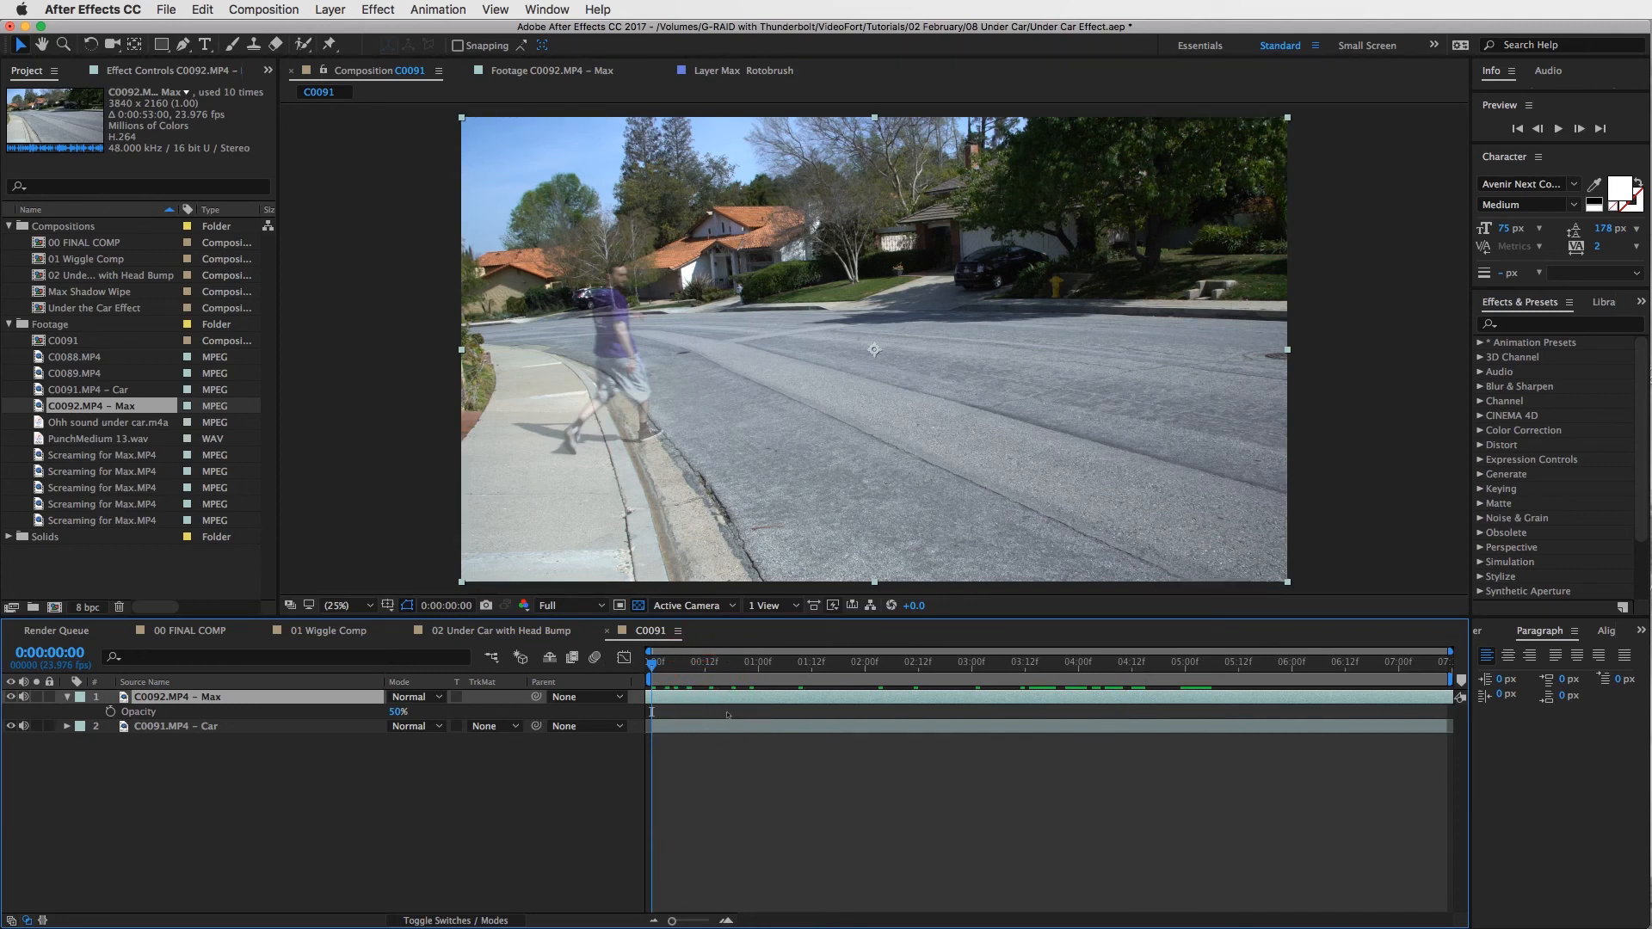
{"action": "left_click", "coordinate": [730, 725], "text": "shift"}
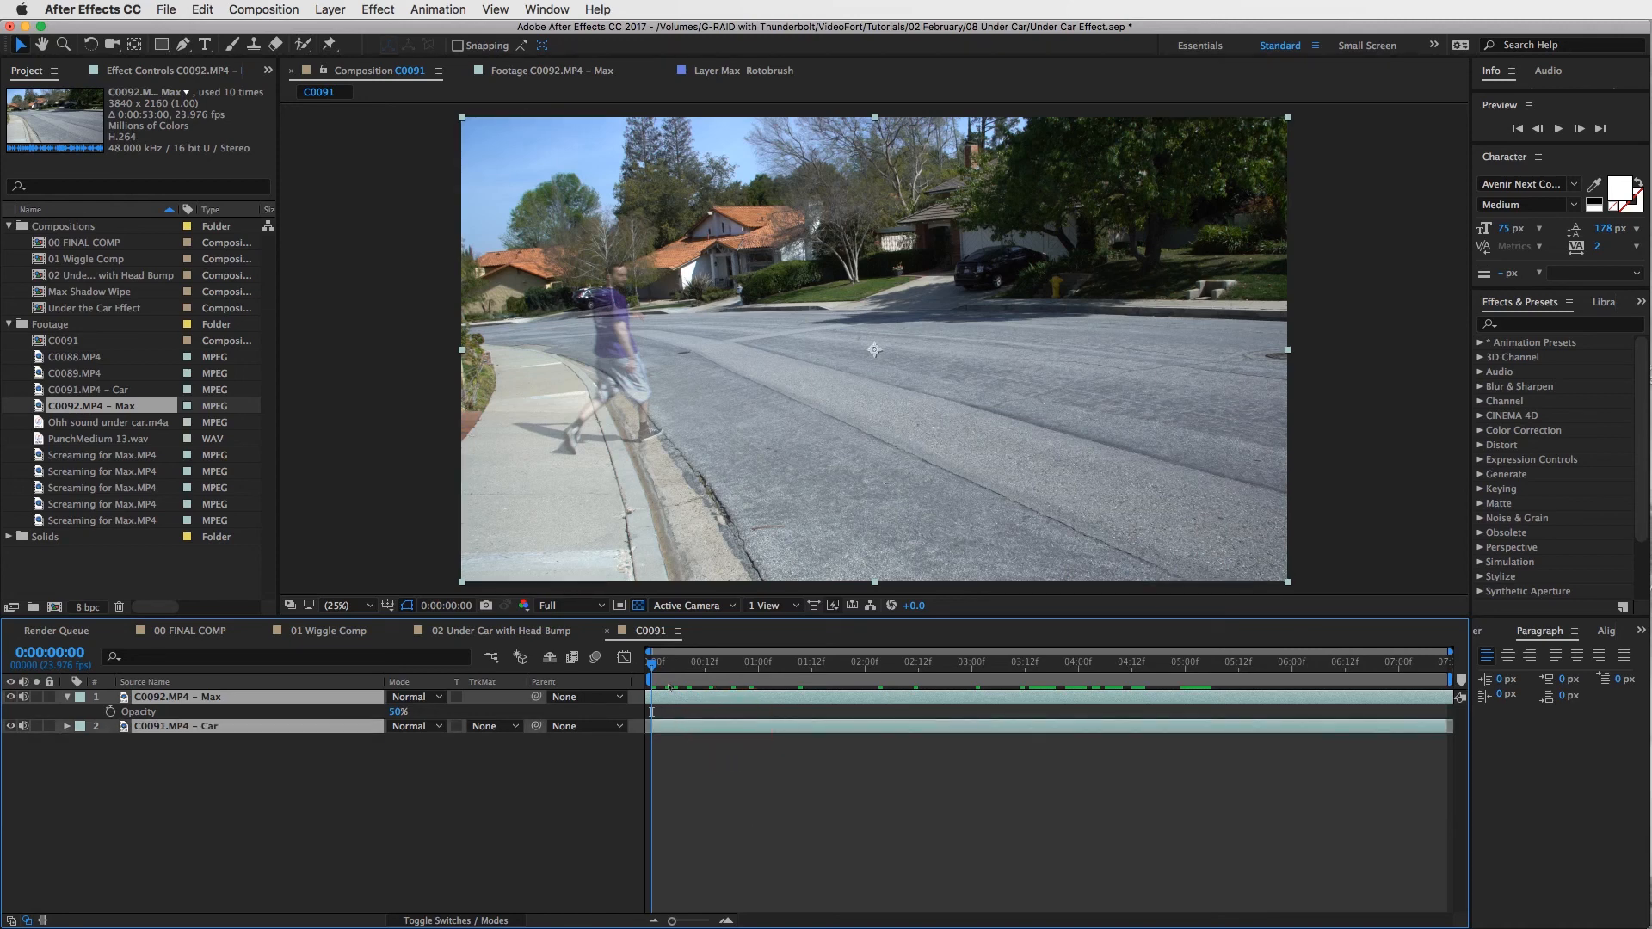
{"action": "left_click_drag", "start_coordinate": [692, 698], "coordinate": [769, 698]}
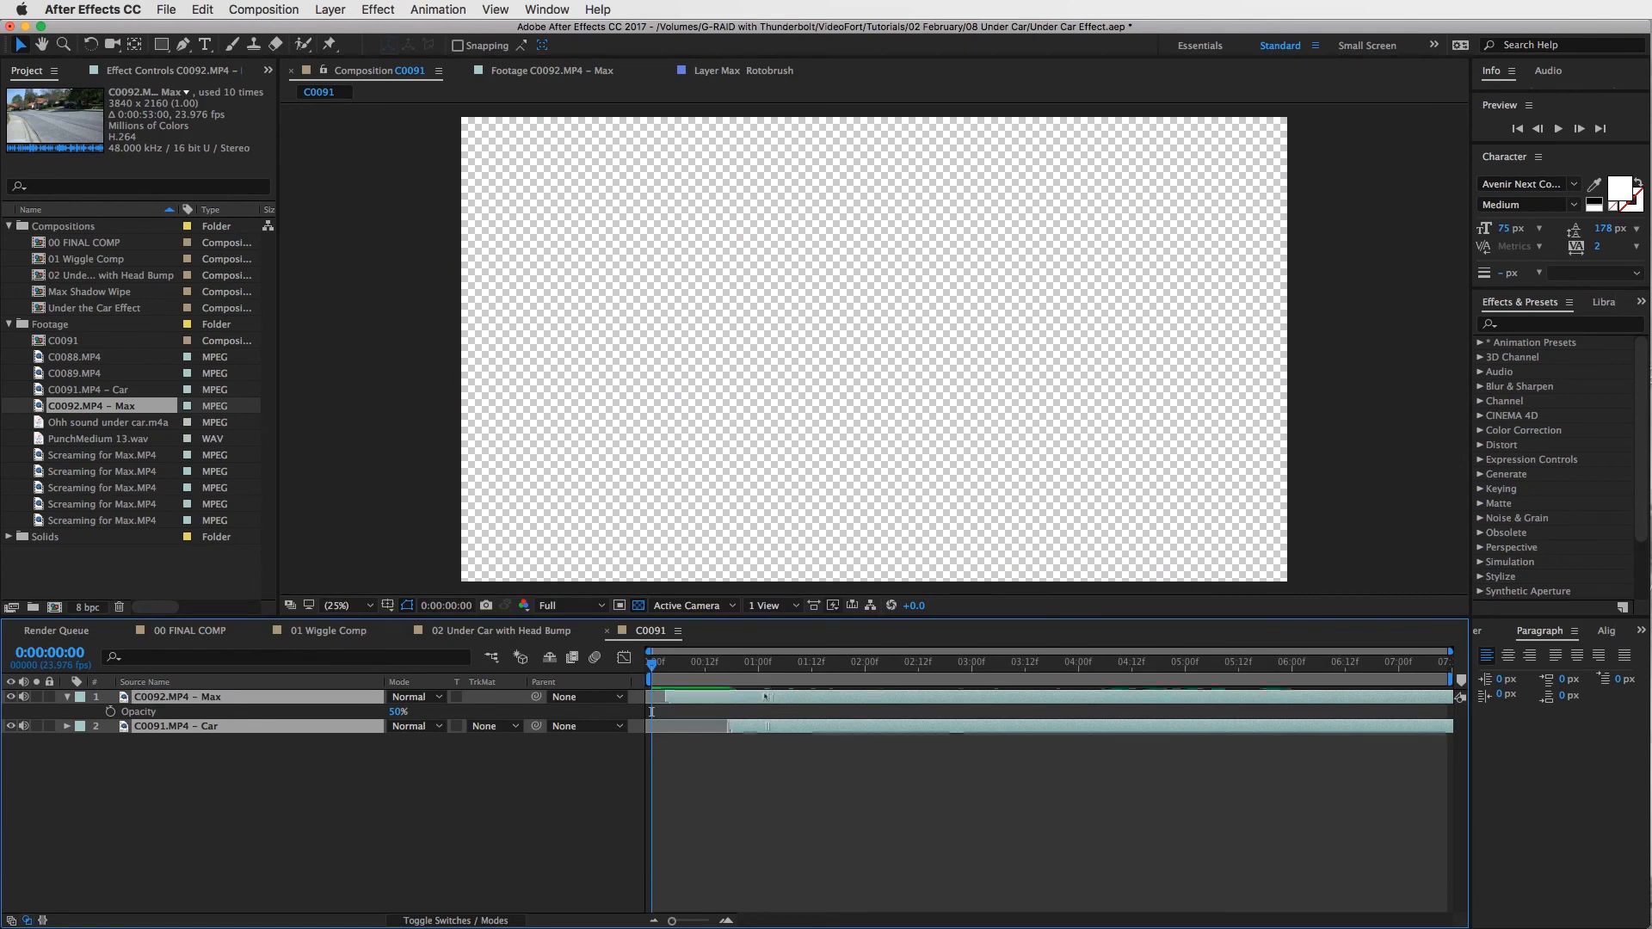
Step: Shift the Max and Car layers earlier together so the Max layer already covers the composition's first frame
{"action": "left_click_drag", "start_coordinate": [664, 698], "coordinate": [715, 698]}
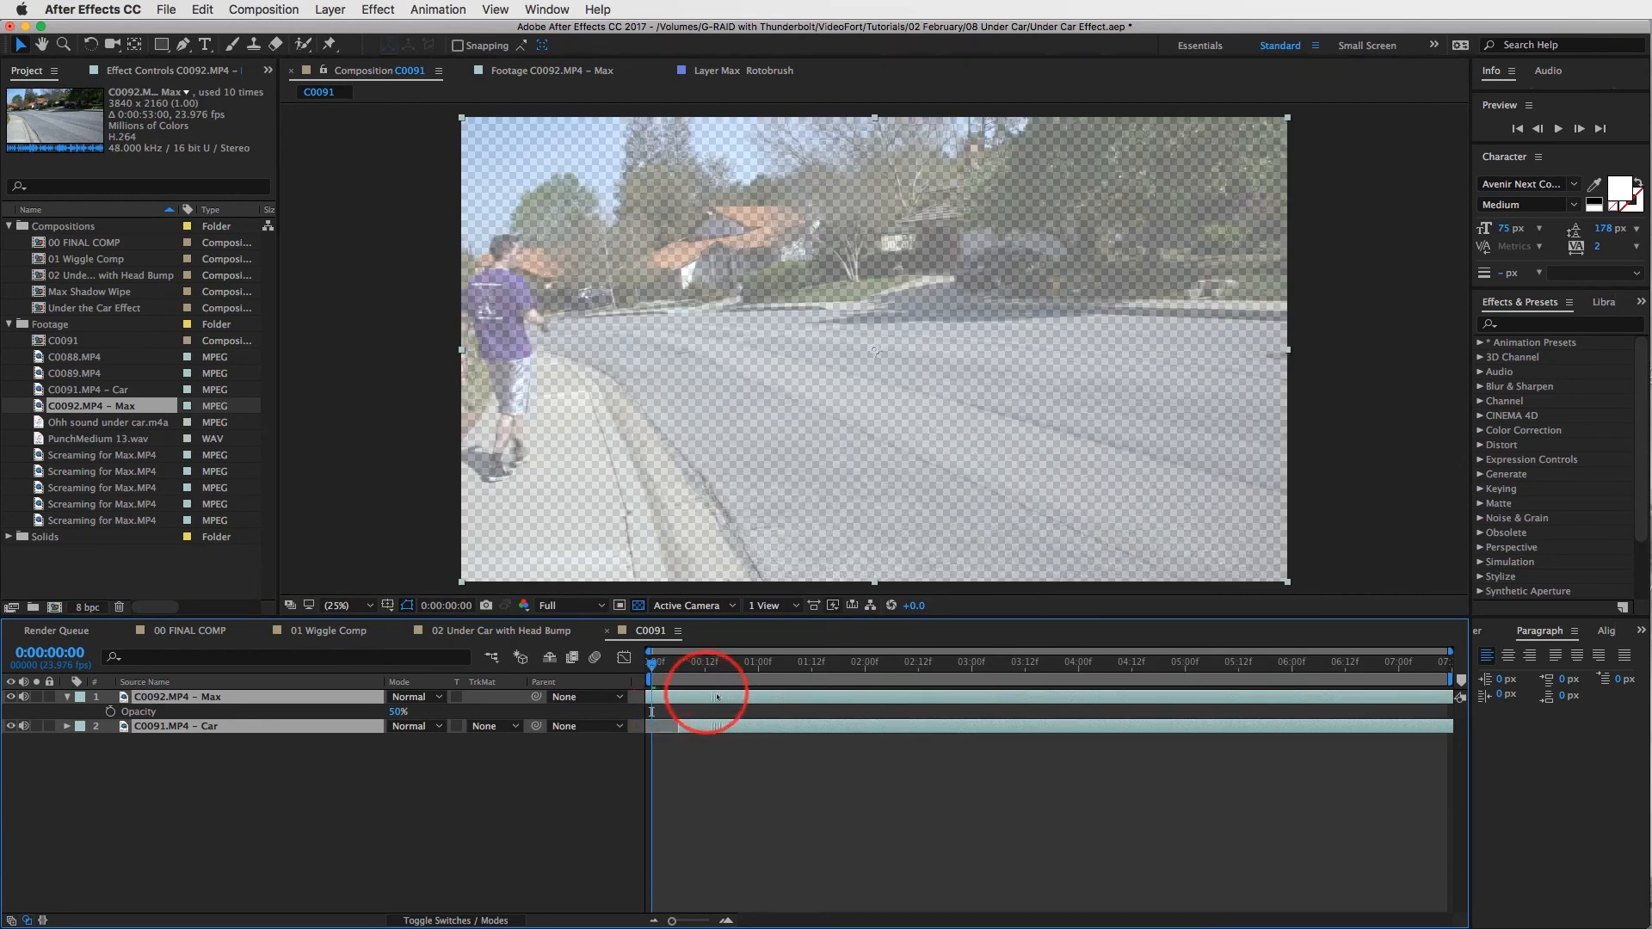
{"action": "left_click", "coordinate": [703, 770]}
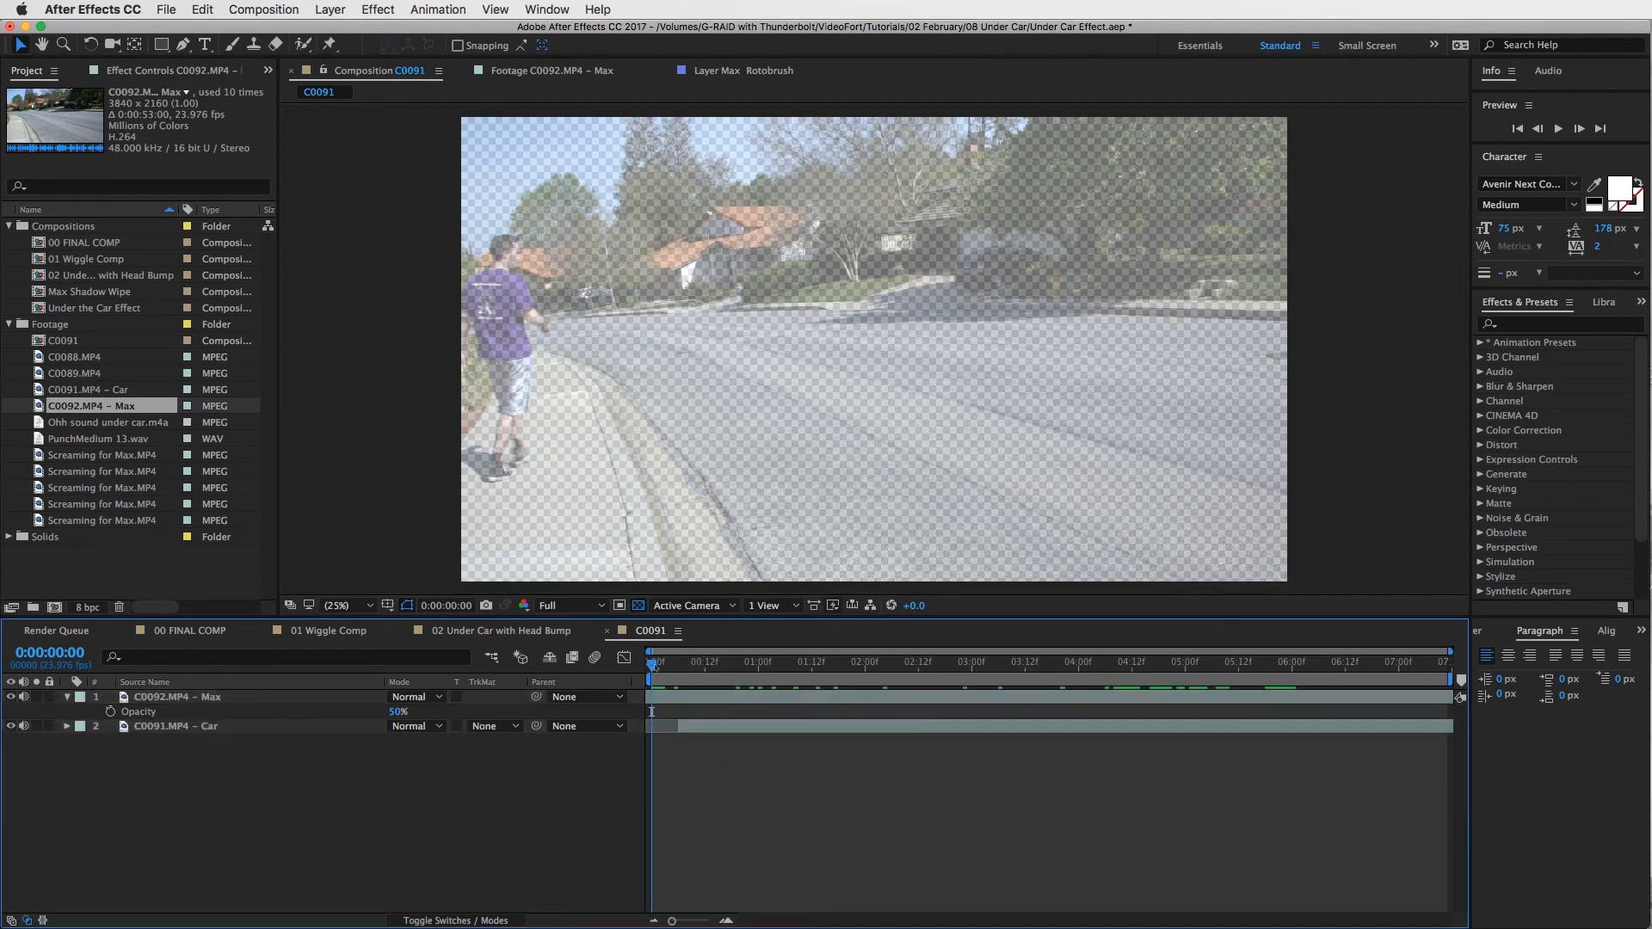
{"action": "left_click", "coordinate": [658, 661]}
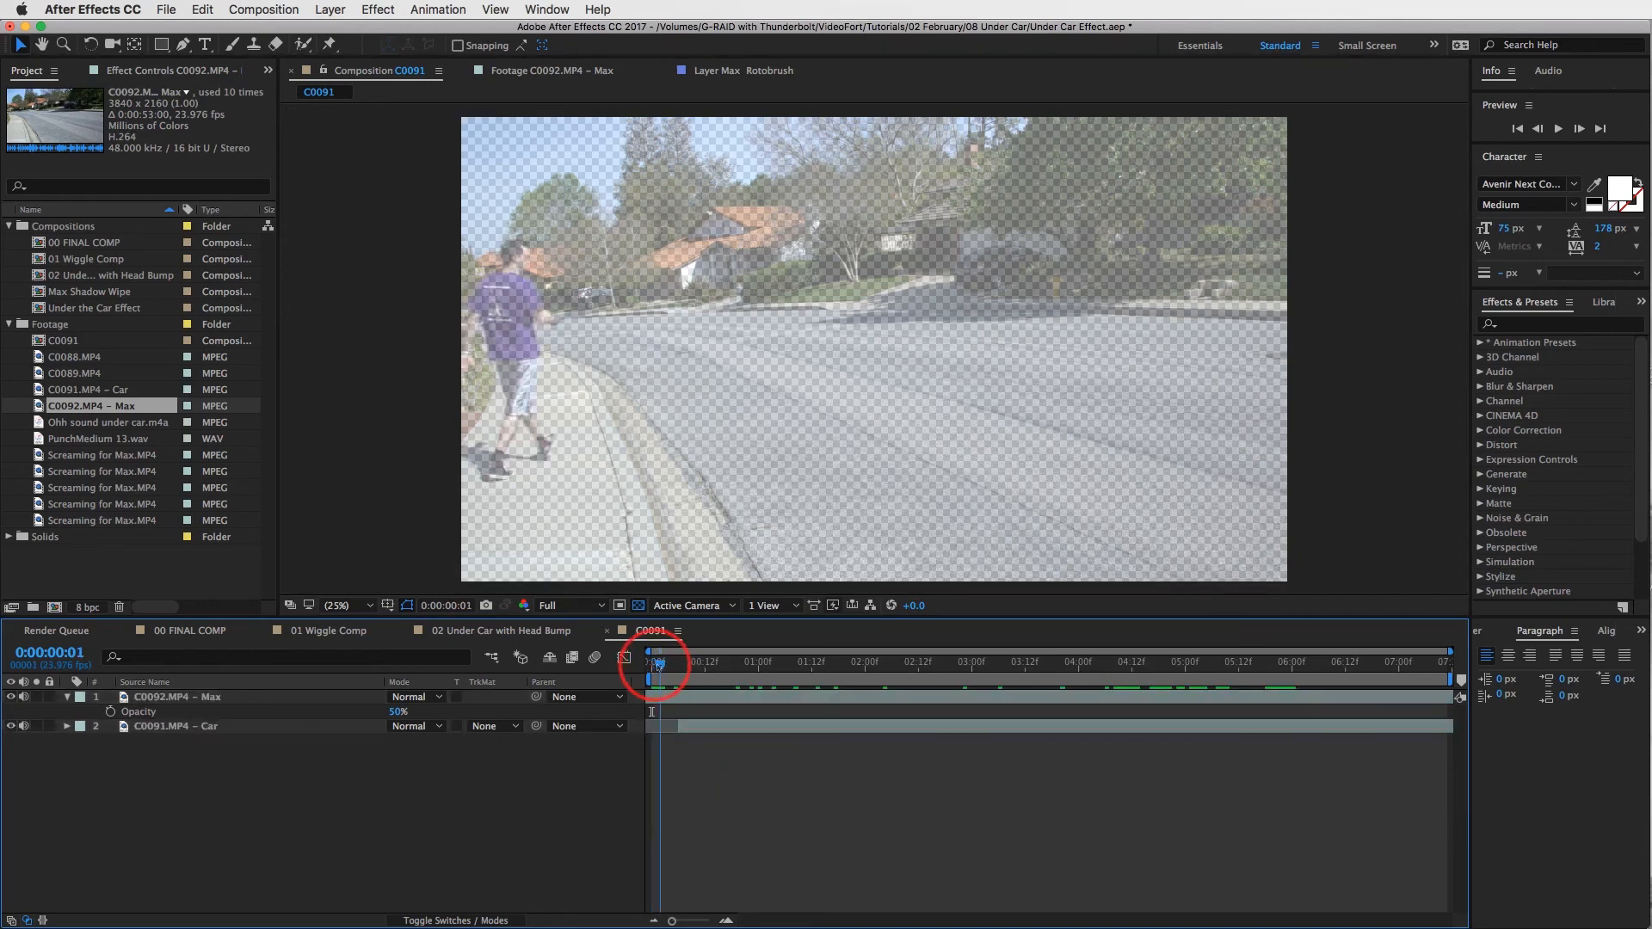
Step: Set the C0092.MP4 - Max layer's opacity to 100%
{"action": "left_click", "coordinate": [685, 696]}
{"action": "left_click", "coordinate": [398, 711]}
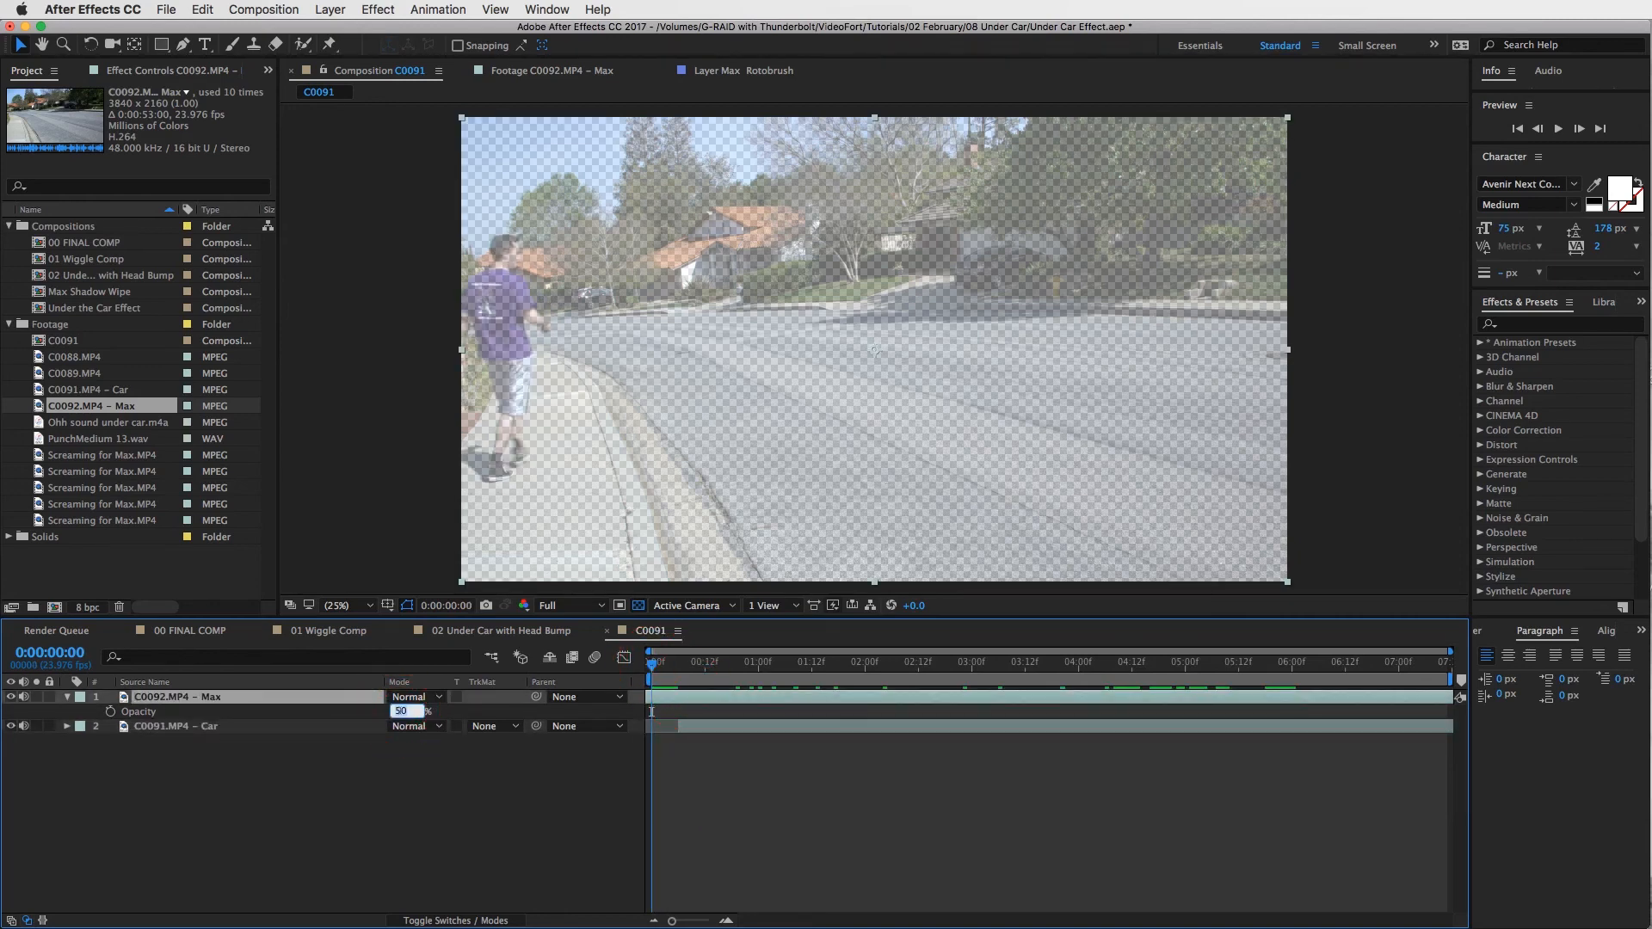
{"action": "type", "text": "100"}
{"action": "key", "text": "Return"}
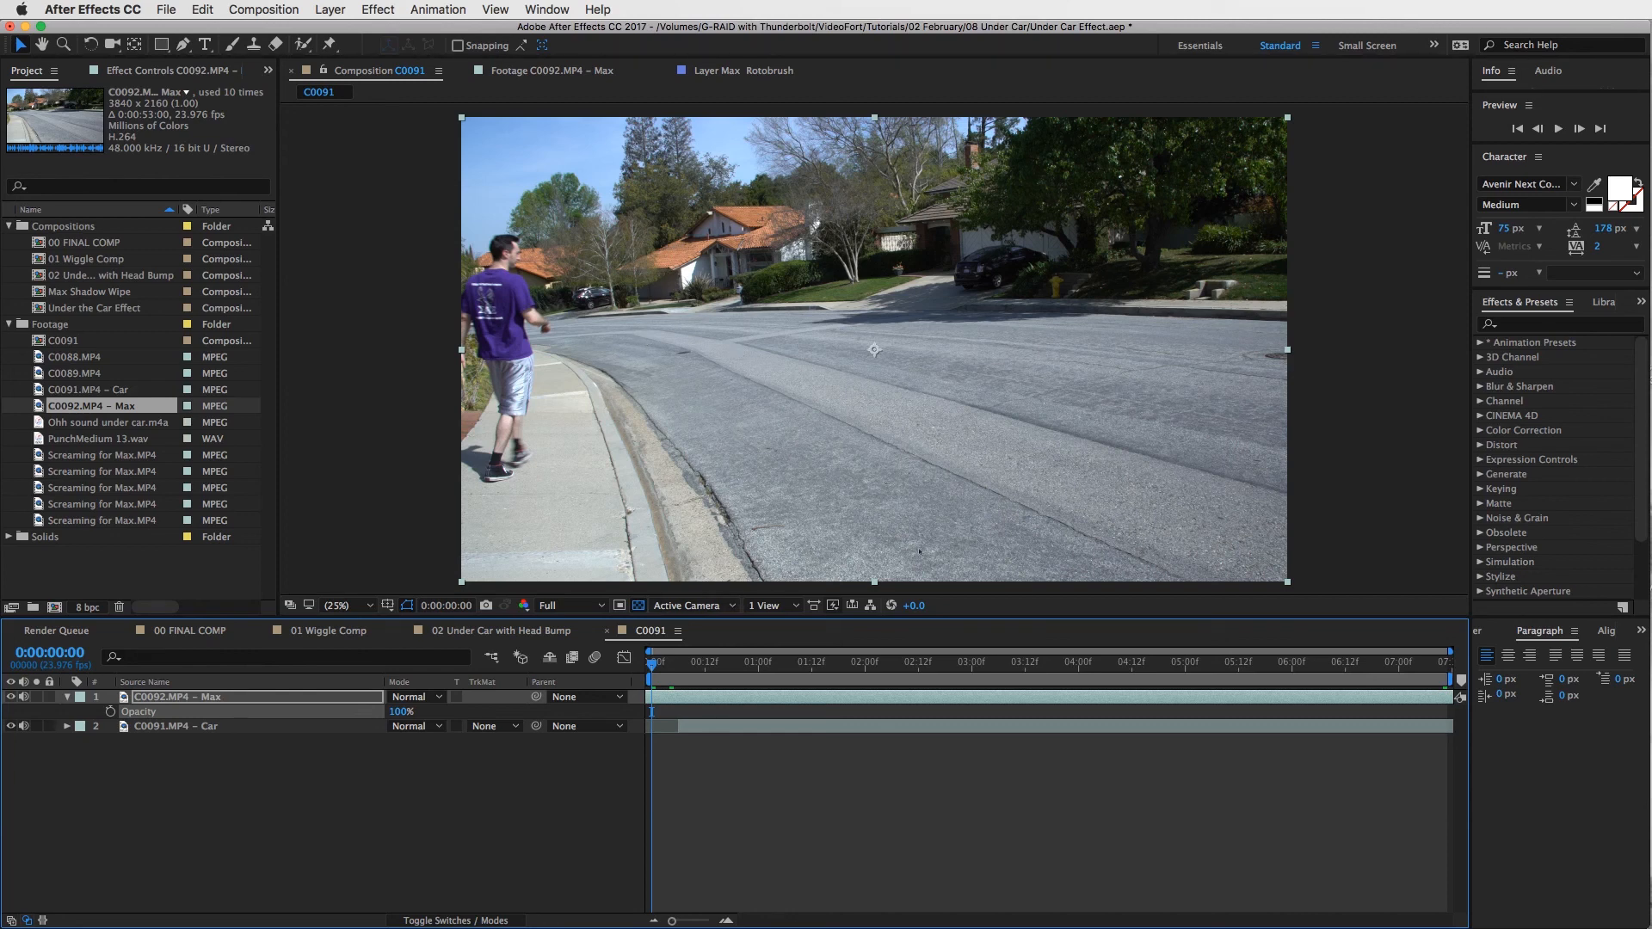
Step: With the Pen tool, draw a loose closed mask around the walking actor and his shadow on the Max layer at 0:00:00:17
{"action": "left_click", "coordinate": [182, 44]}
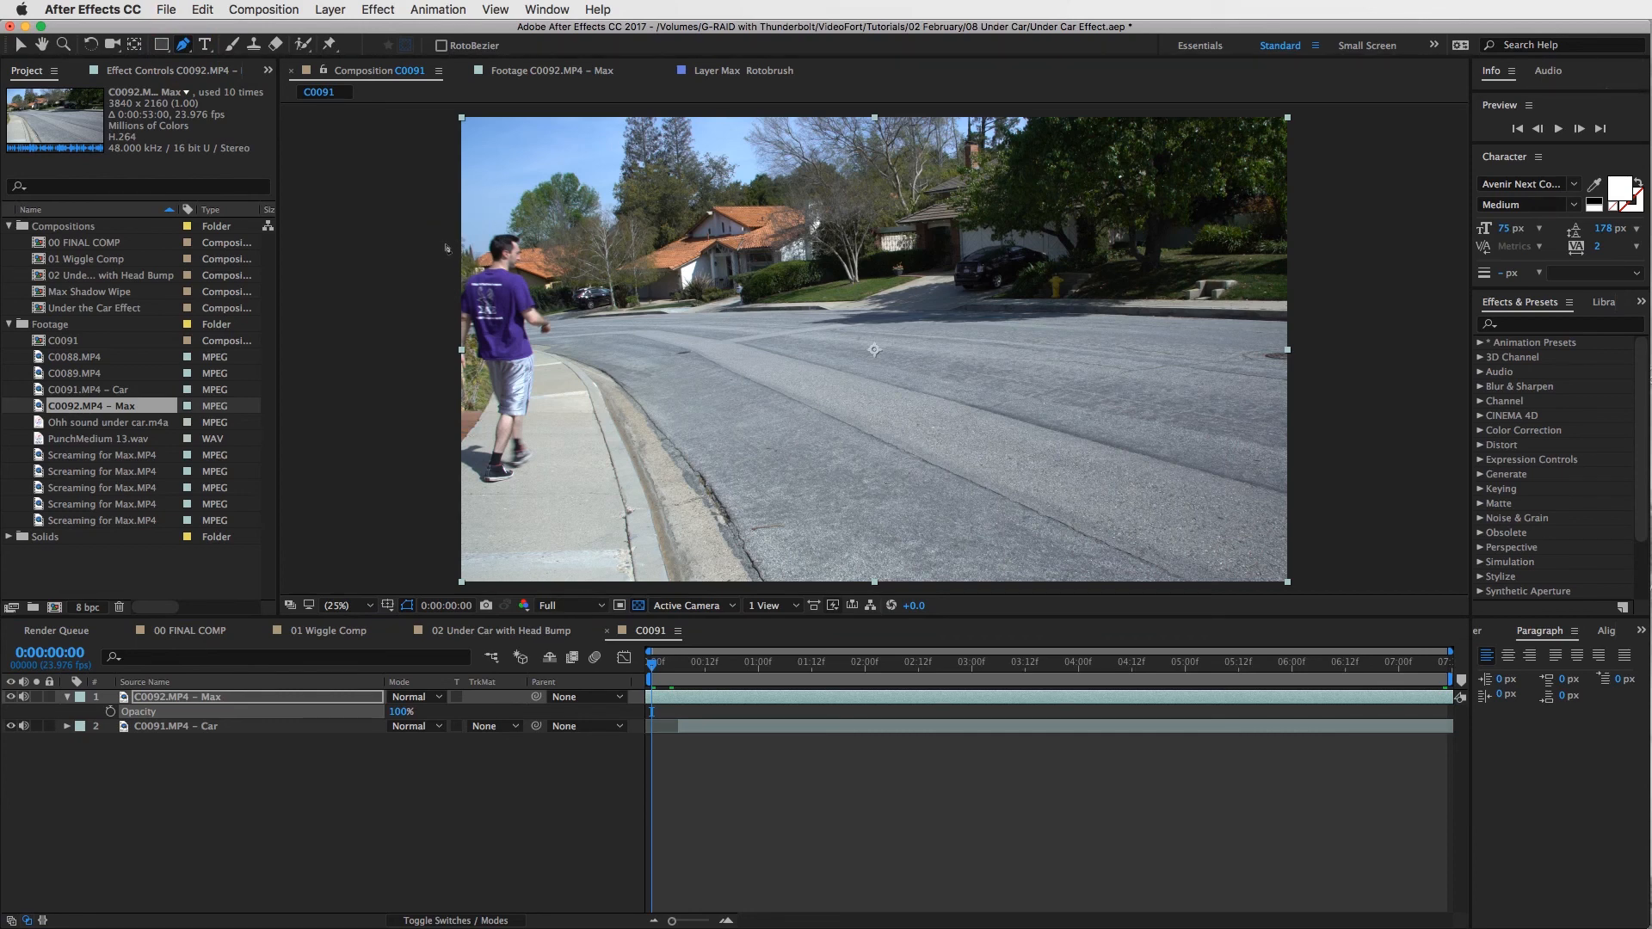
{"action": "left_click", "coordinate": [731, 663]}
{"action": "left_click", "coordinate": [731, 663]}
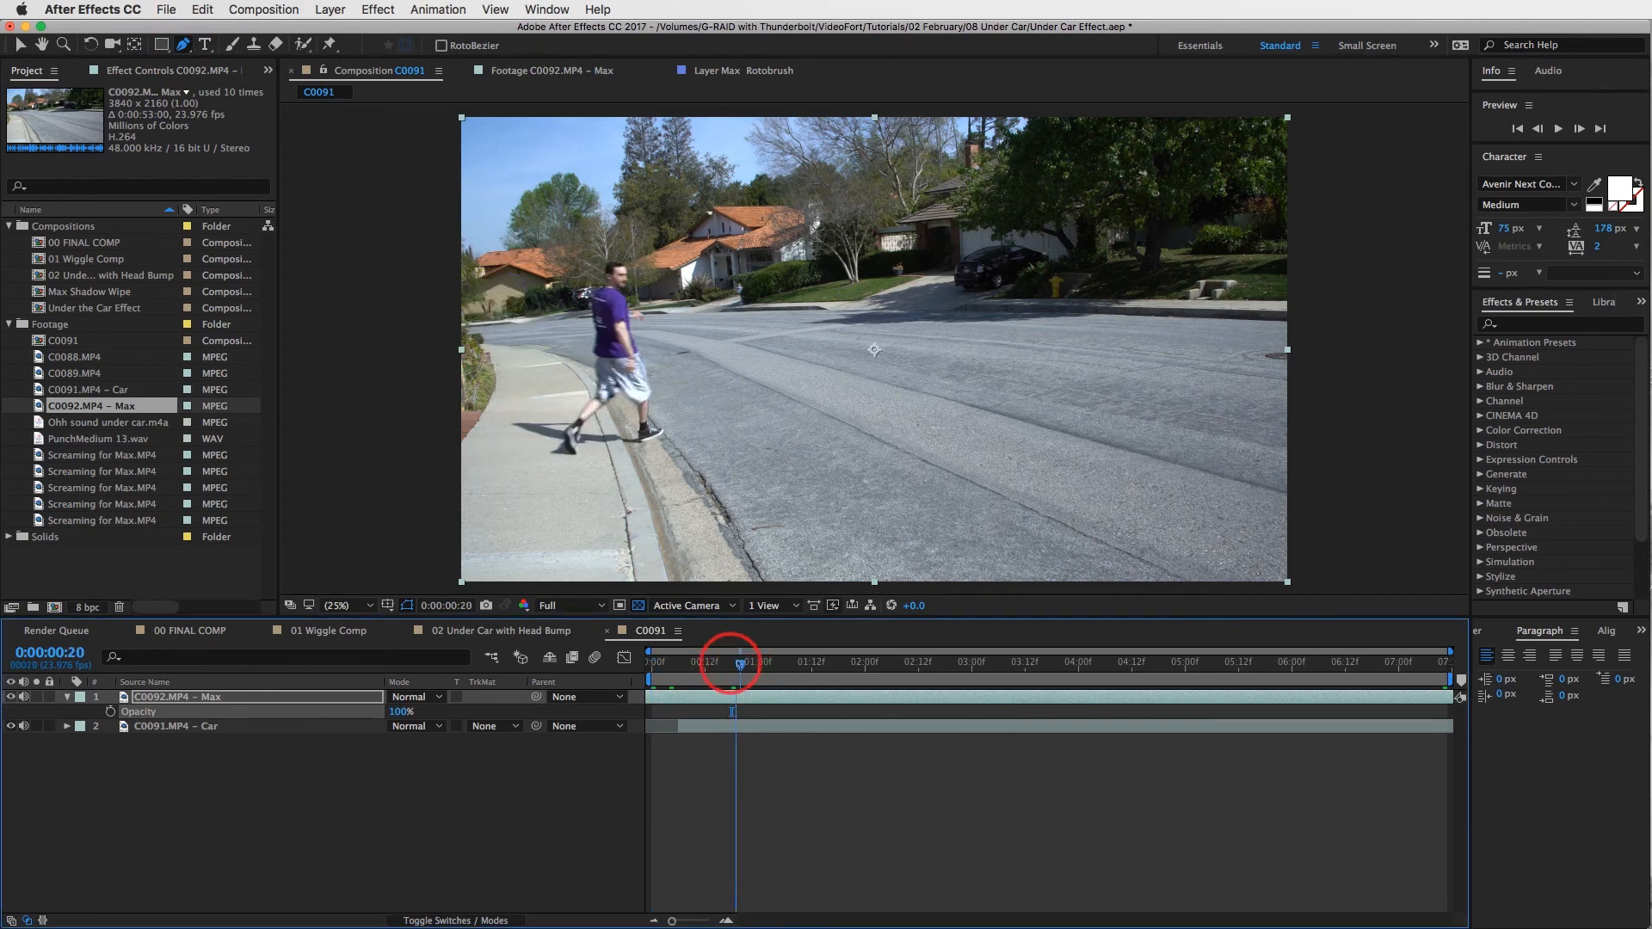
{"action": "left_click", "coordinate": [551, 265]}
{"action": "left_click", "coordinate": [588, 235]}
{"action": "left_click", "coordinate": [651, 251]}
{"action": "left_click", "coordinate": [693, 327]}
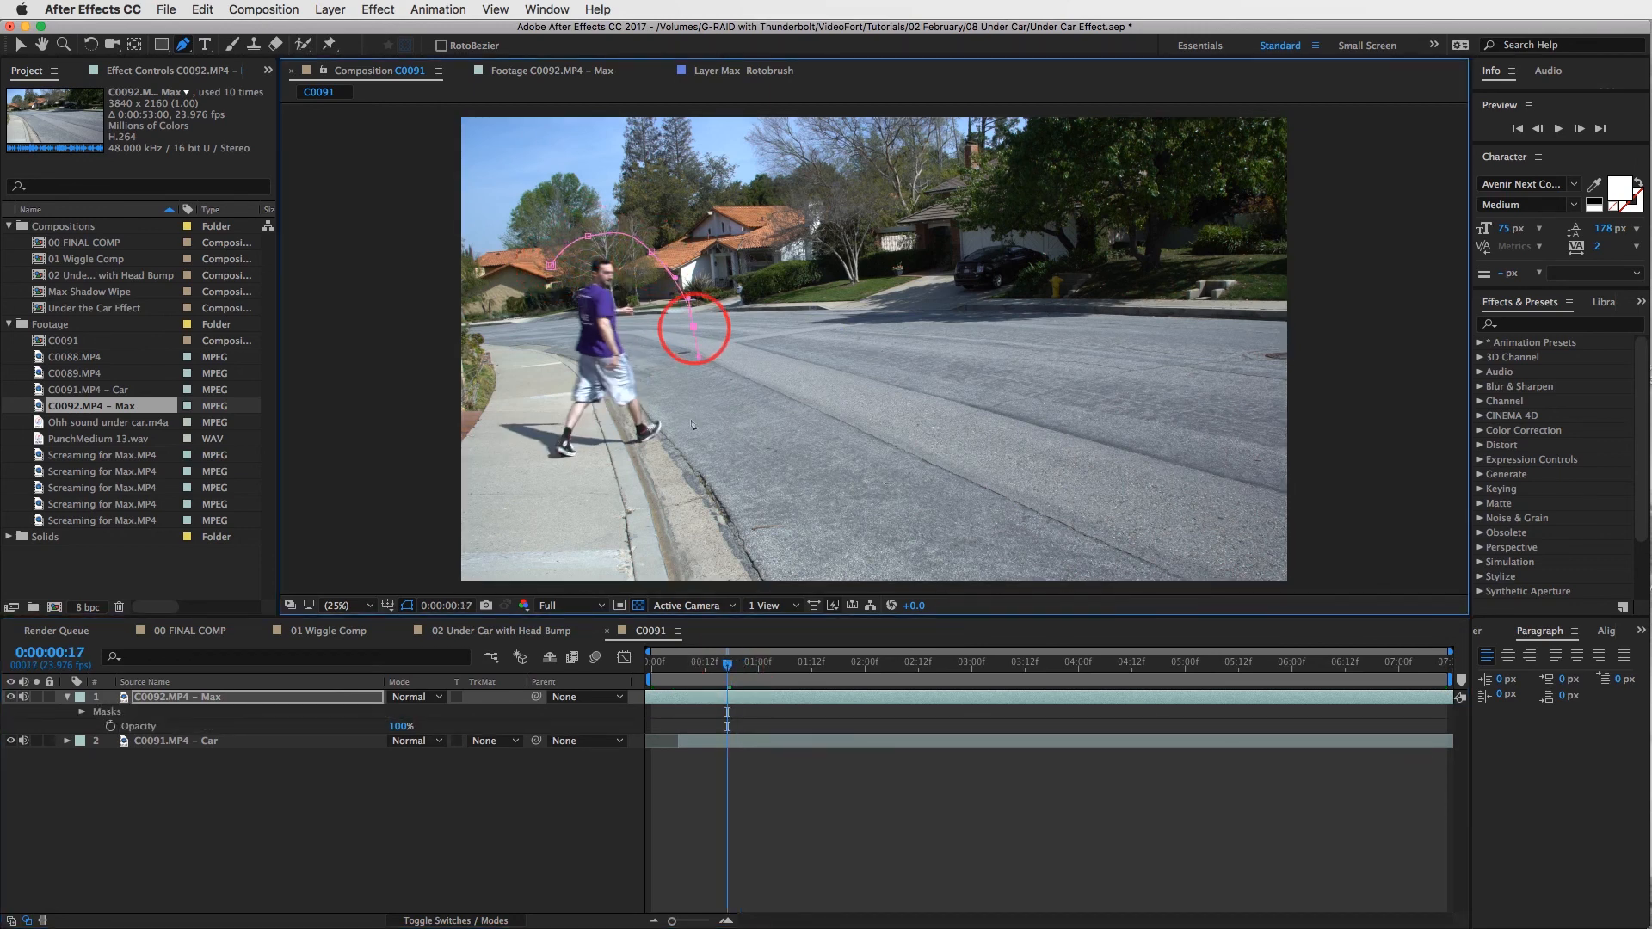
{"action": "left_click", "coordinate": [689, 427]}
{"action": "left_click", "coordinate": [637, 472]}
{"action": "left_click", "coordinate": [531, 490]}
{"action": "left_click", "coordinate": [480, 452]}
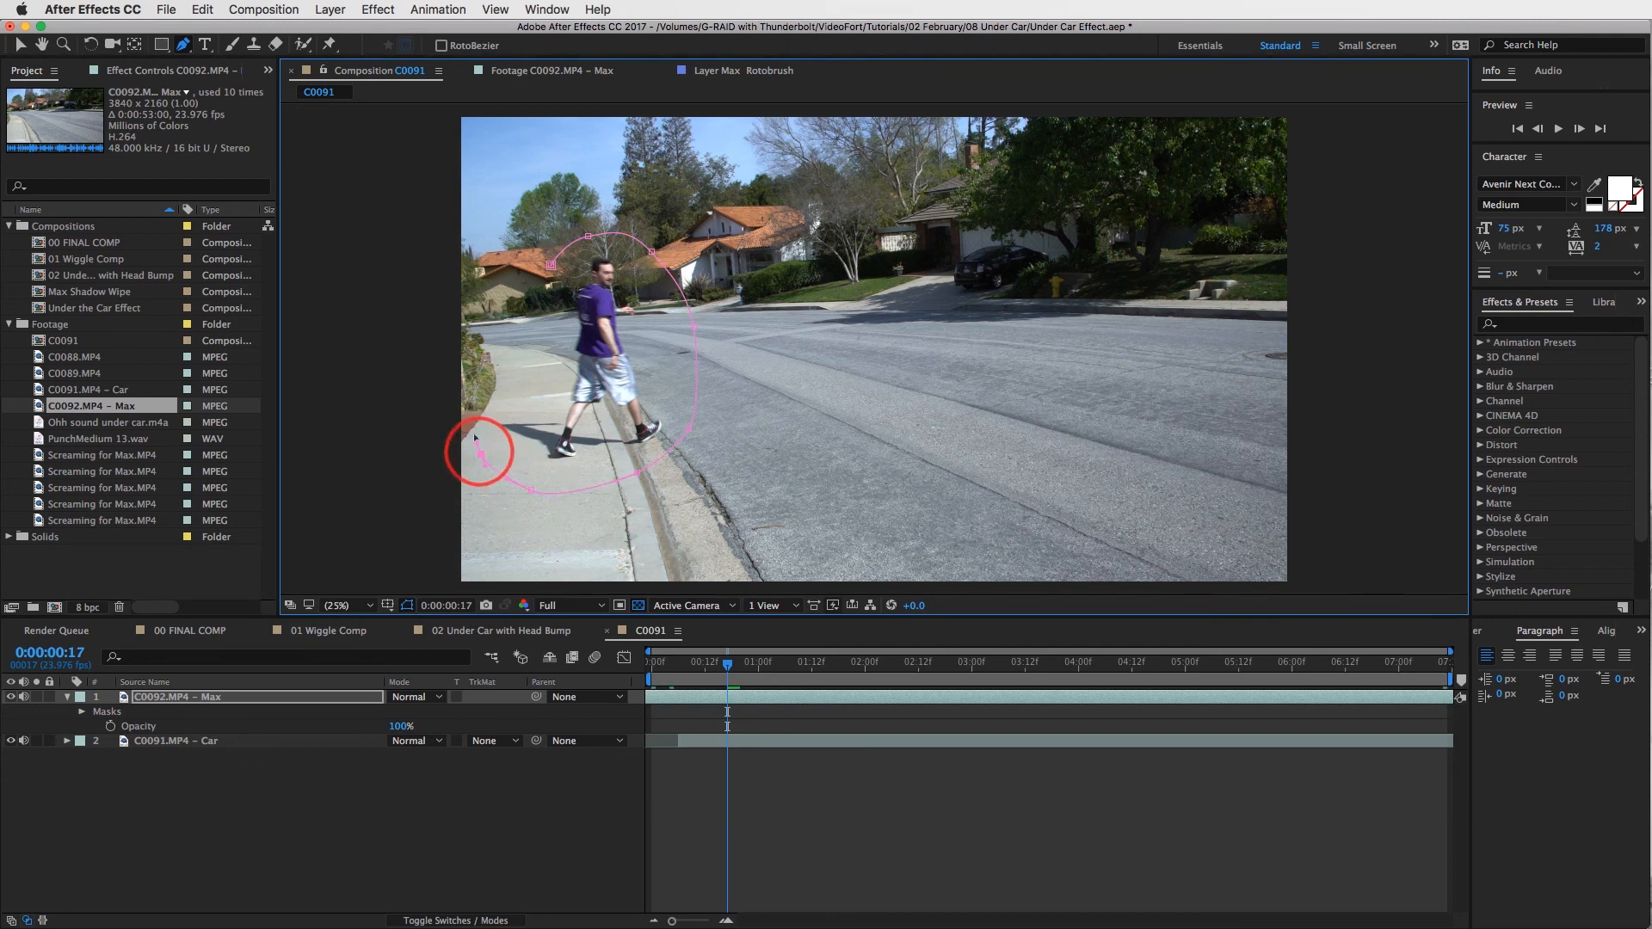
{"action": "left_click", "coordinate": [483, 400]}
{"action": "left_click", "coordinate": [522, 352]}
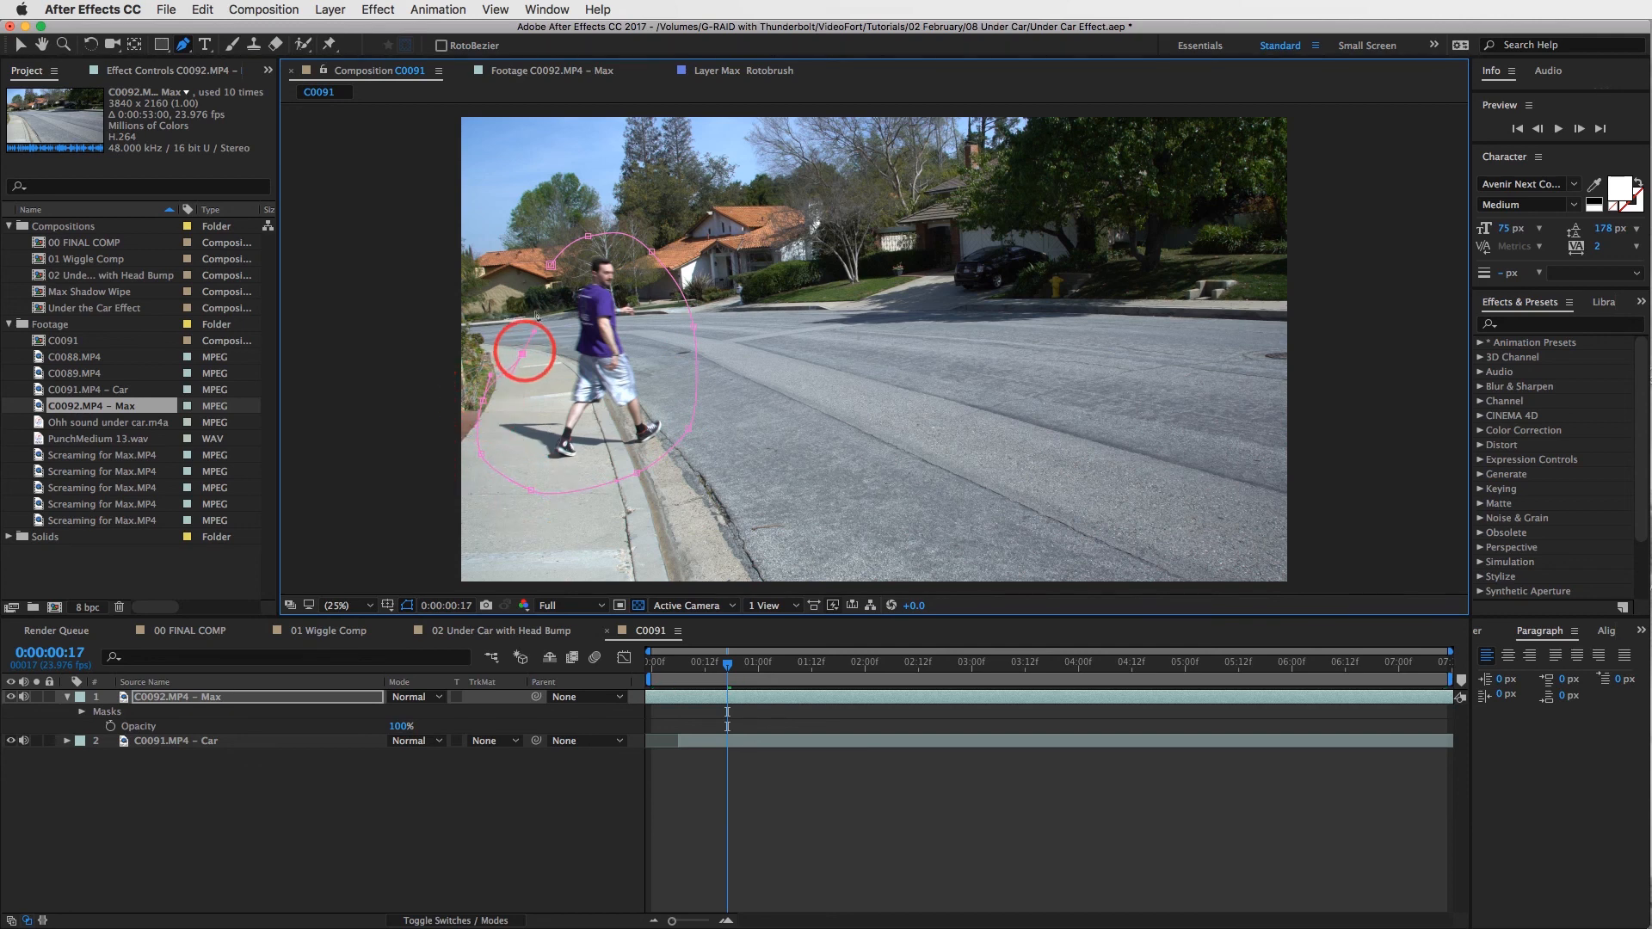
{"action": "left_click", "coordinate": [538, 296]}
{"action": "left_click", "coordinate": [551, 265]}
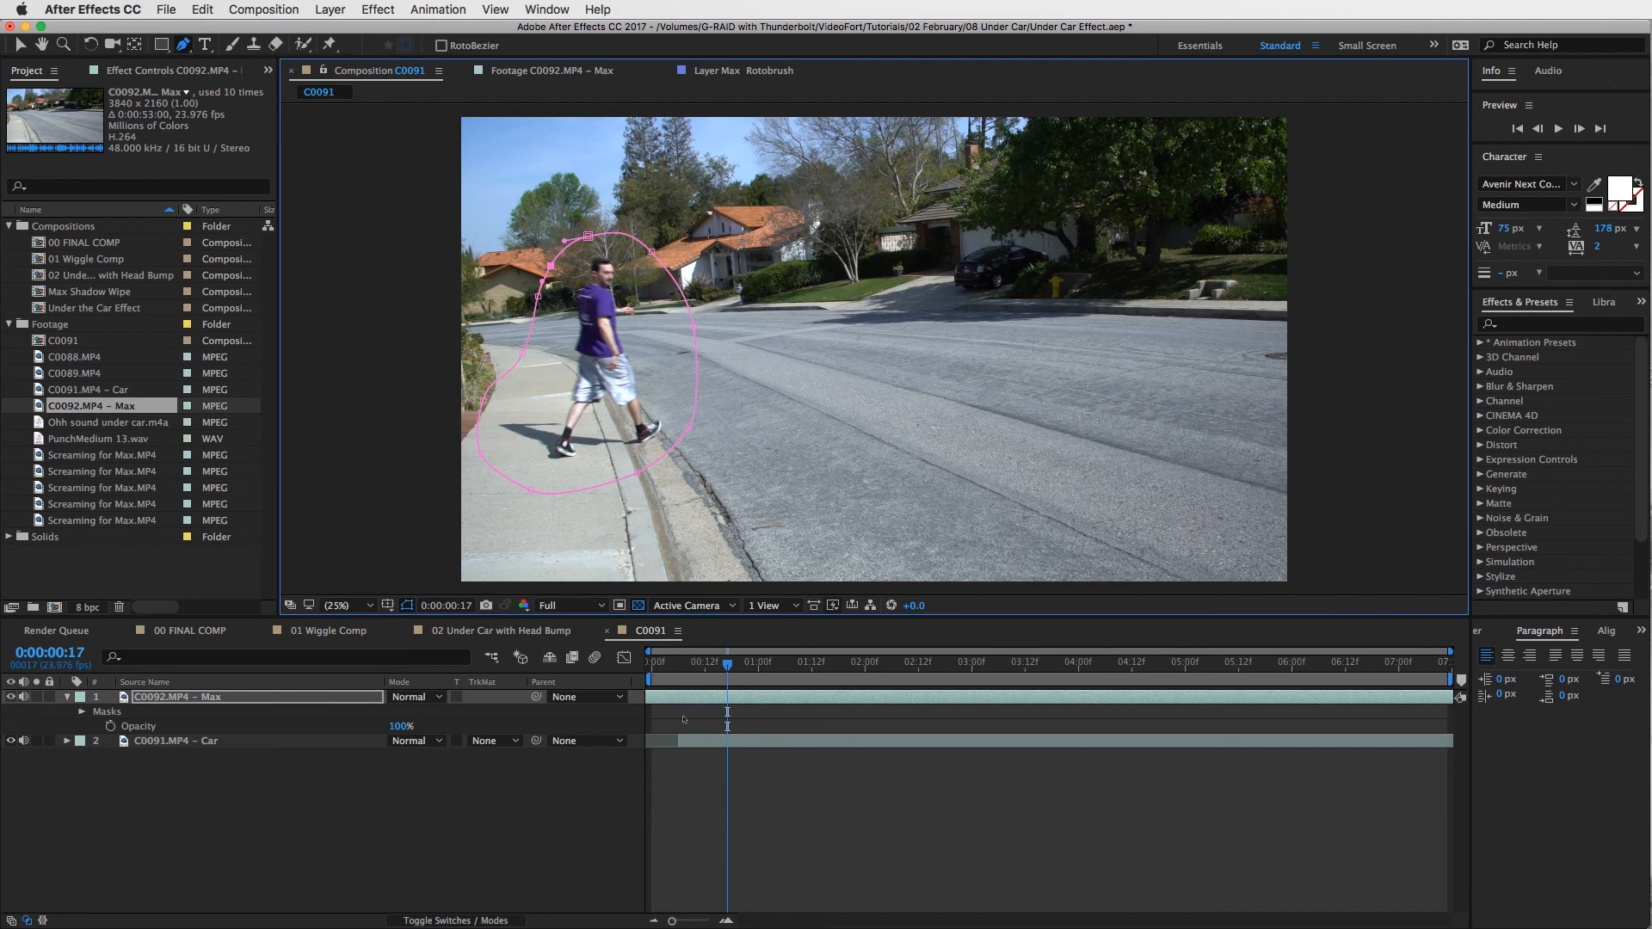
Step: Extend the start of the C0091.MP4 - Car layer back to the composition's beginning and reselect the Max layer with the Selection tool
{"action": "left_click", "coordinate": [675, 742]}
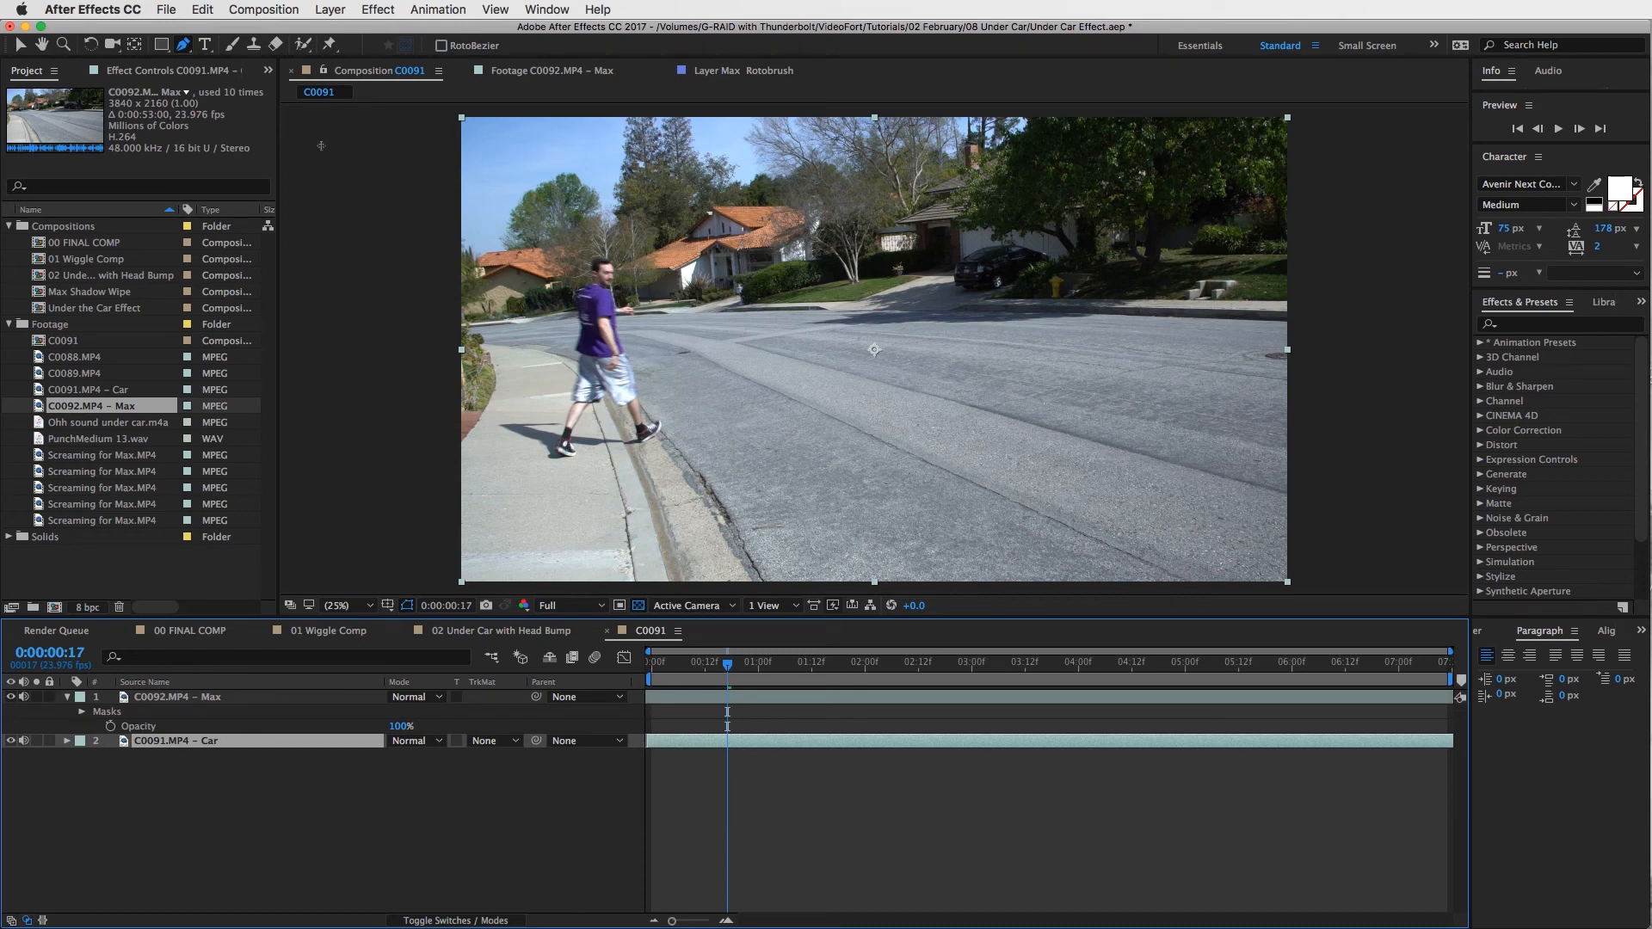
{"action": "key", "text": "v"}
{"action": "left_click", "coordinate": [693, 697]}
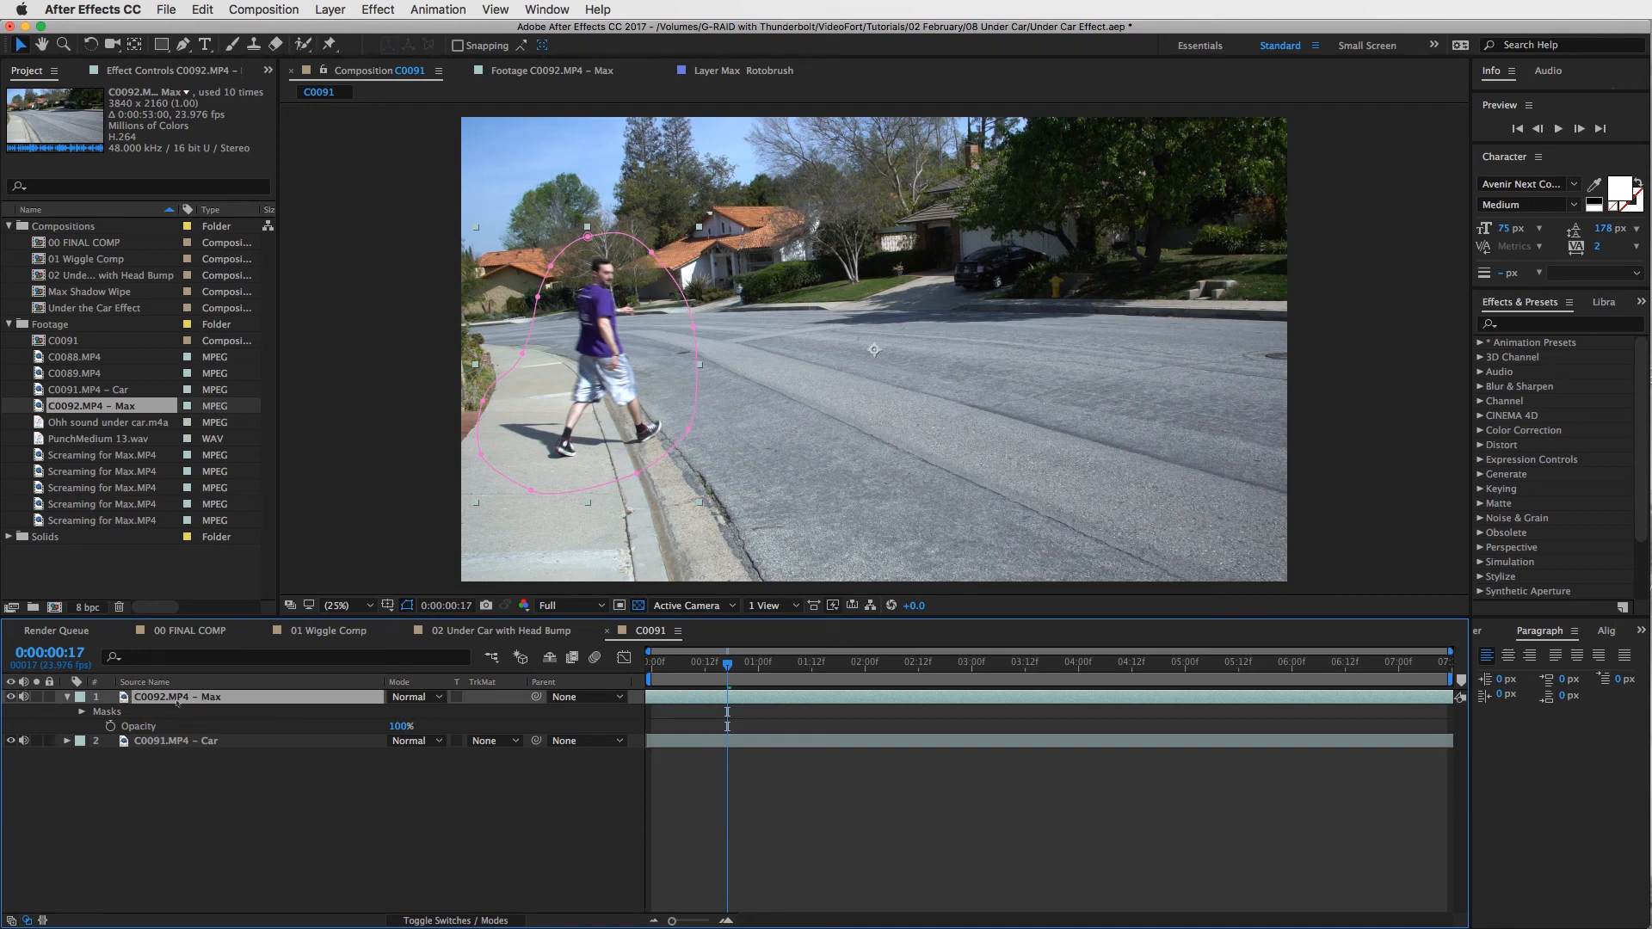
Step: Rename the C0092.MP4 - Max layer to ACTOR and the C0091.MP4 - Car layer to CAR
{"action": "left_click", "coordinate": [177, 702]}
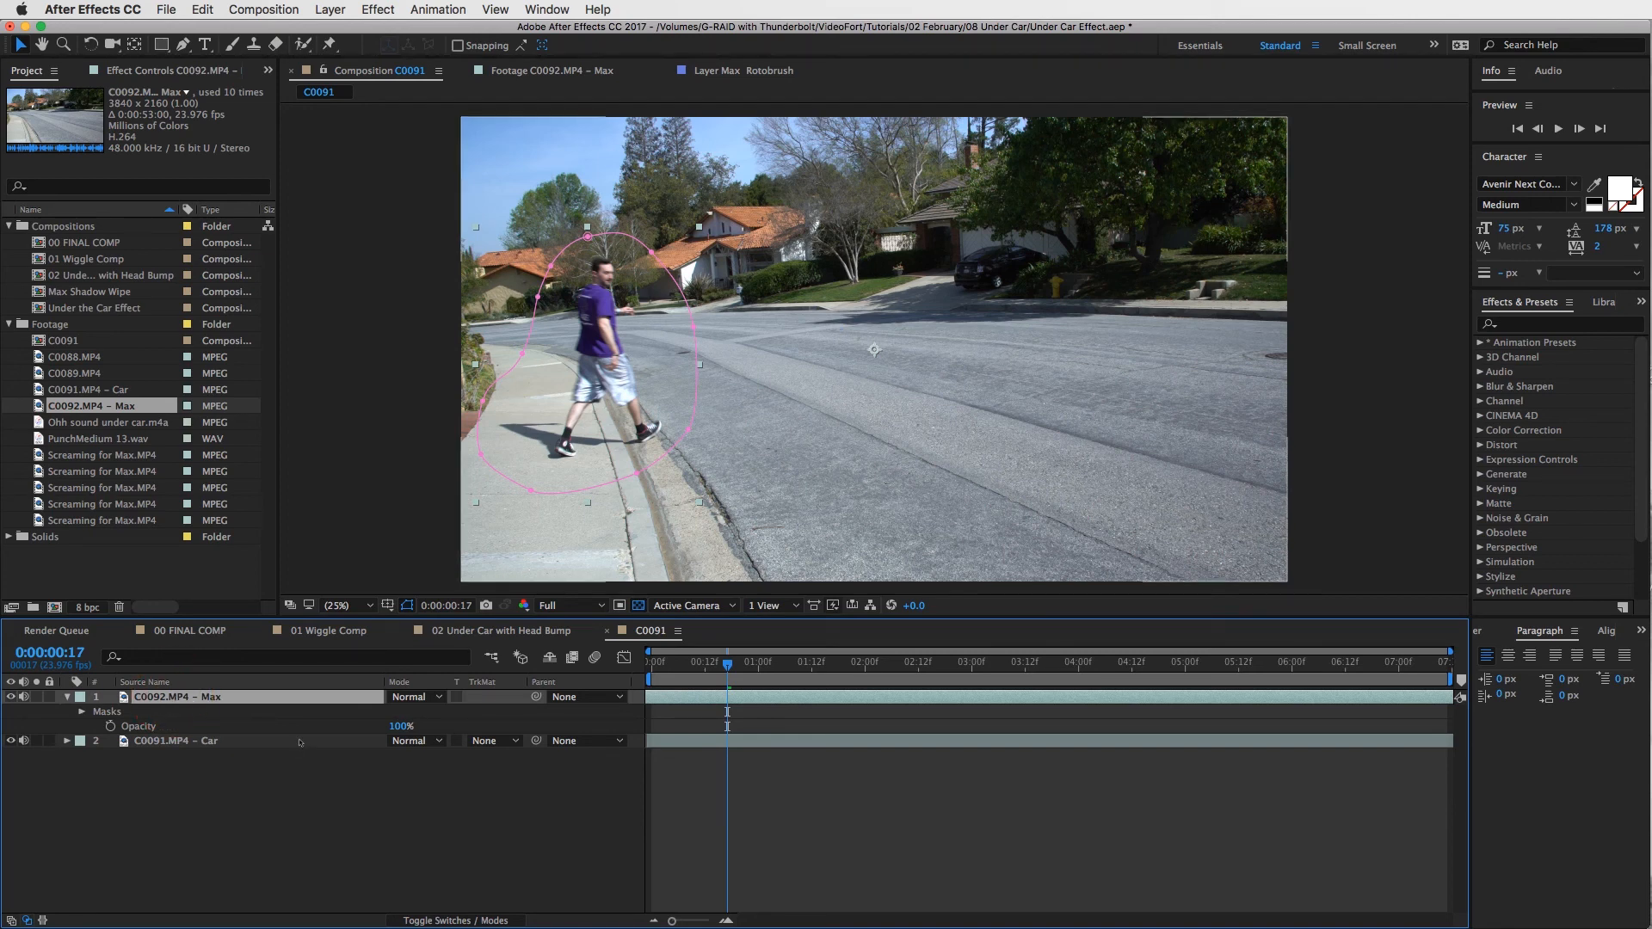
{"action": "key", "text": "Return"}
{"action": "type", "text": "ACTOR"}
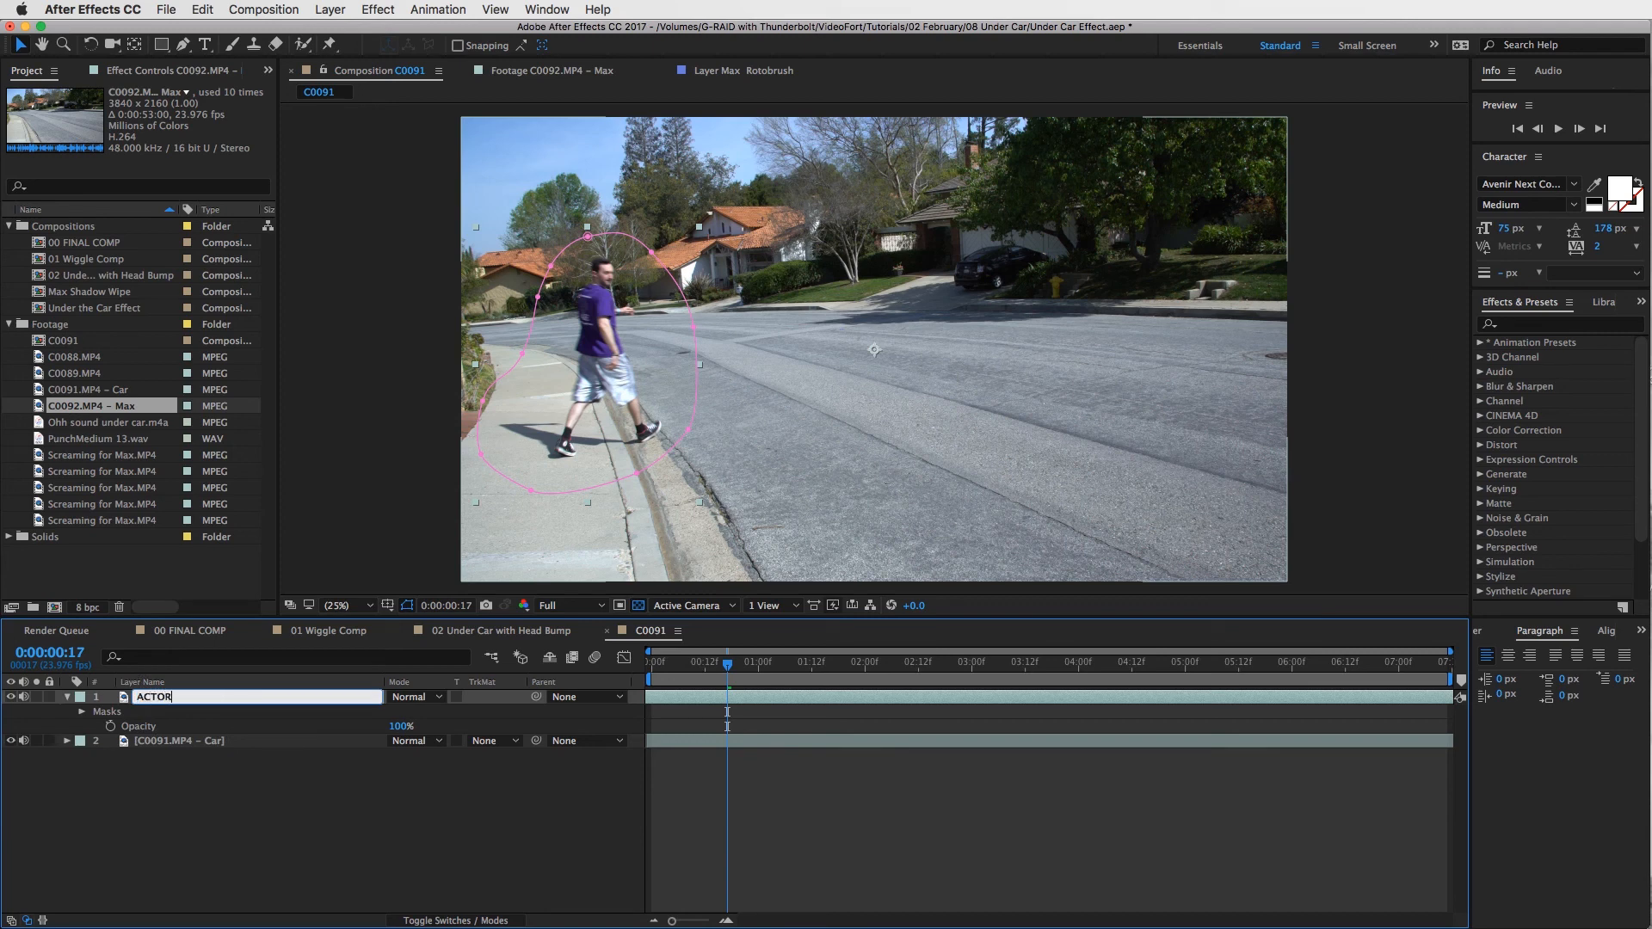
{"action": "left_click", "coordinate": [203, 741]}
{"action": "key", "text": "Return"}
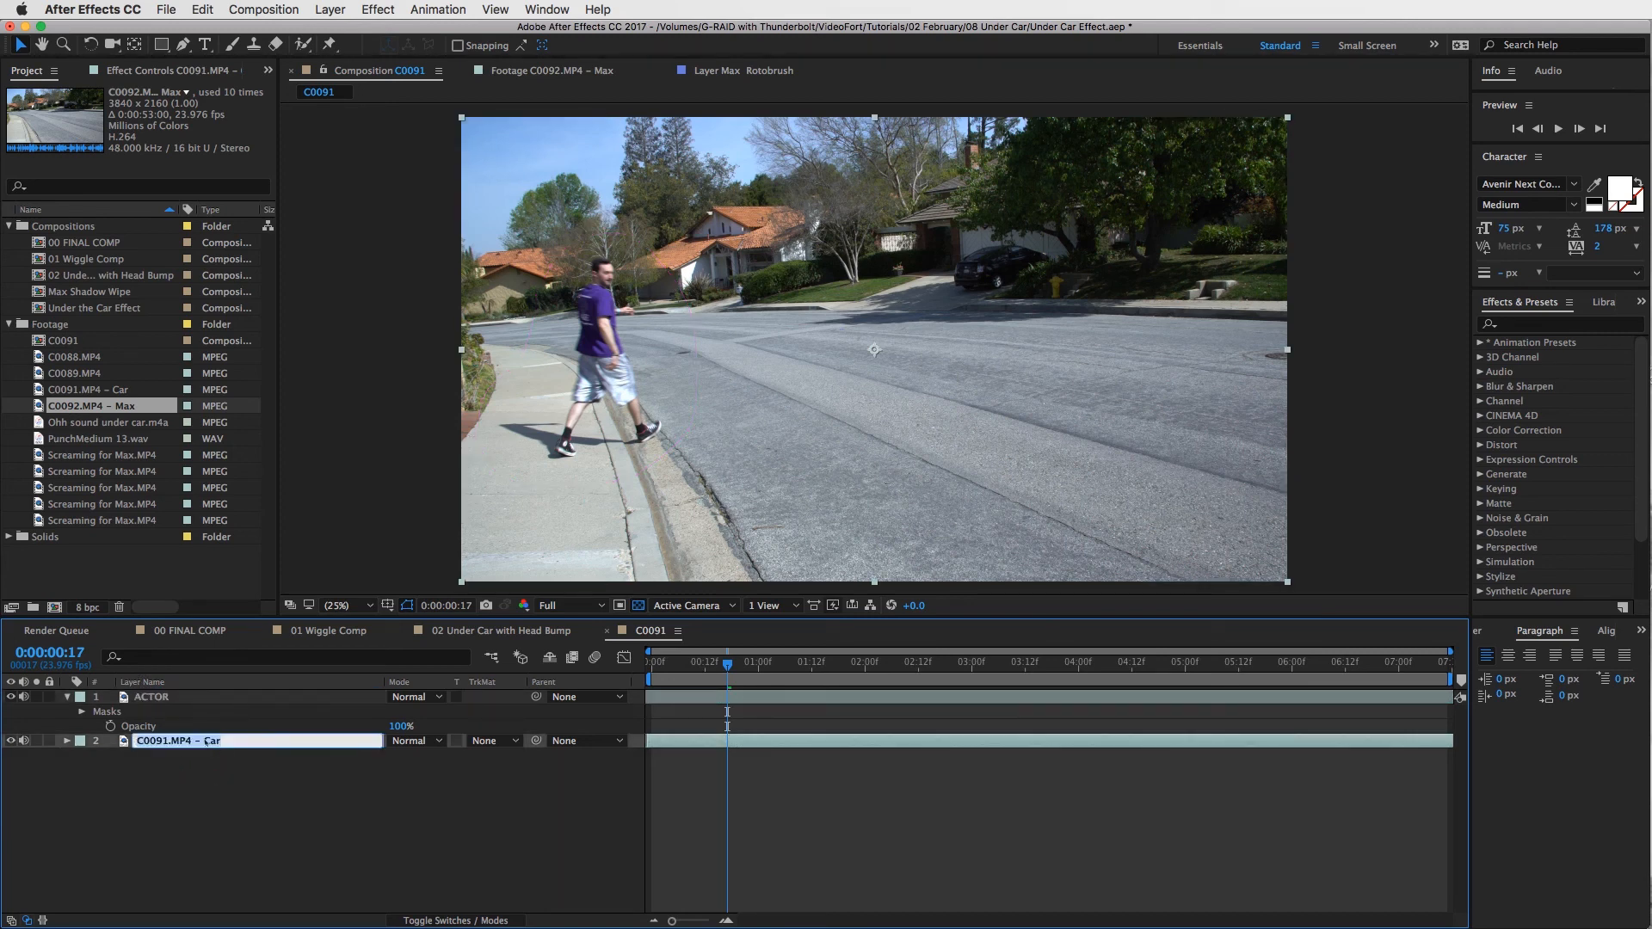
{"action": "type", "text": "CAR"}
{"action": "left_click", "coordinate": [215, 790]}
Step: Reveal the ACTOR layer's mask properties and set a first Mask Path keyframe at 0:00:00:17
{"action": "left_click", "coordinate": [157, 695]}
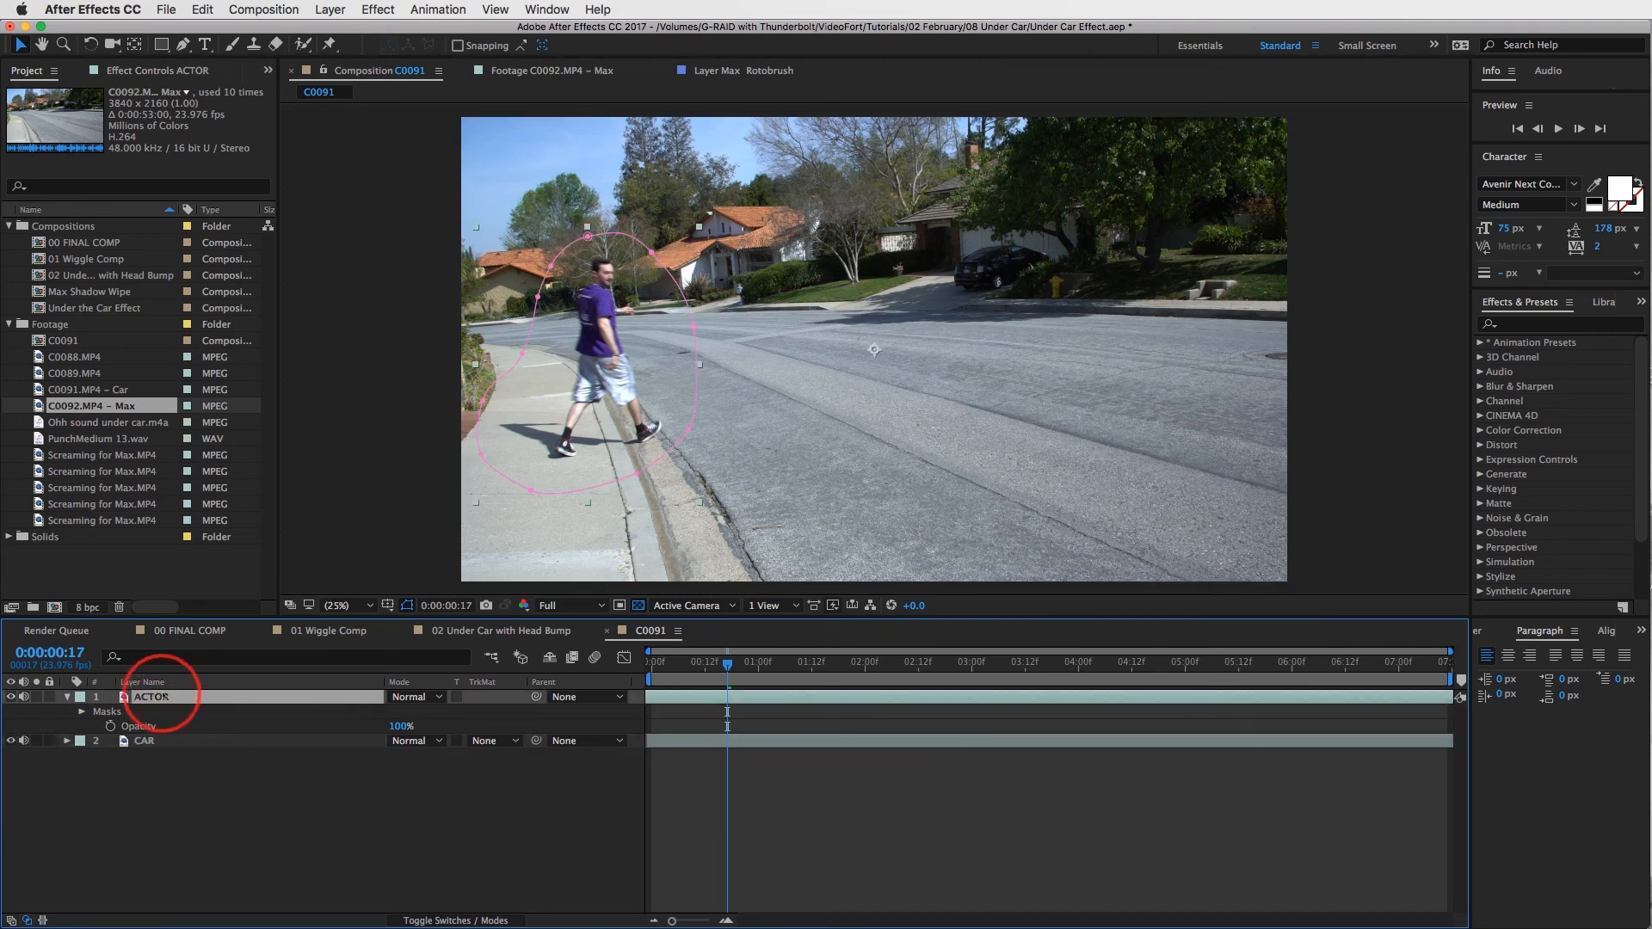
{"action": "key", "text": "u"}
{"action": "key", "text": "m"}
{"action": "key", "text": "m"}
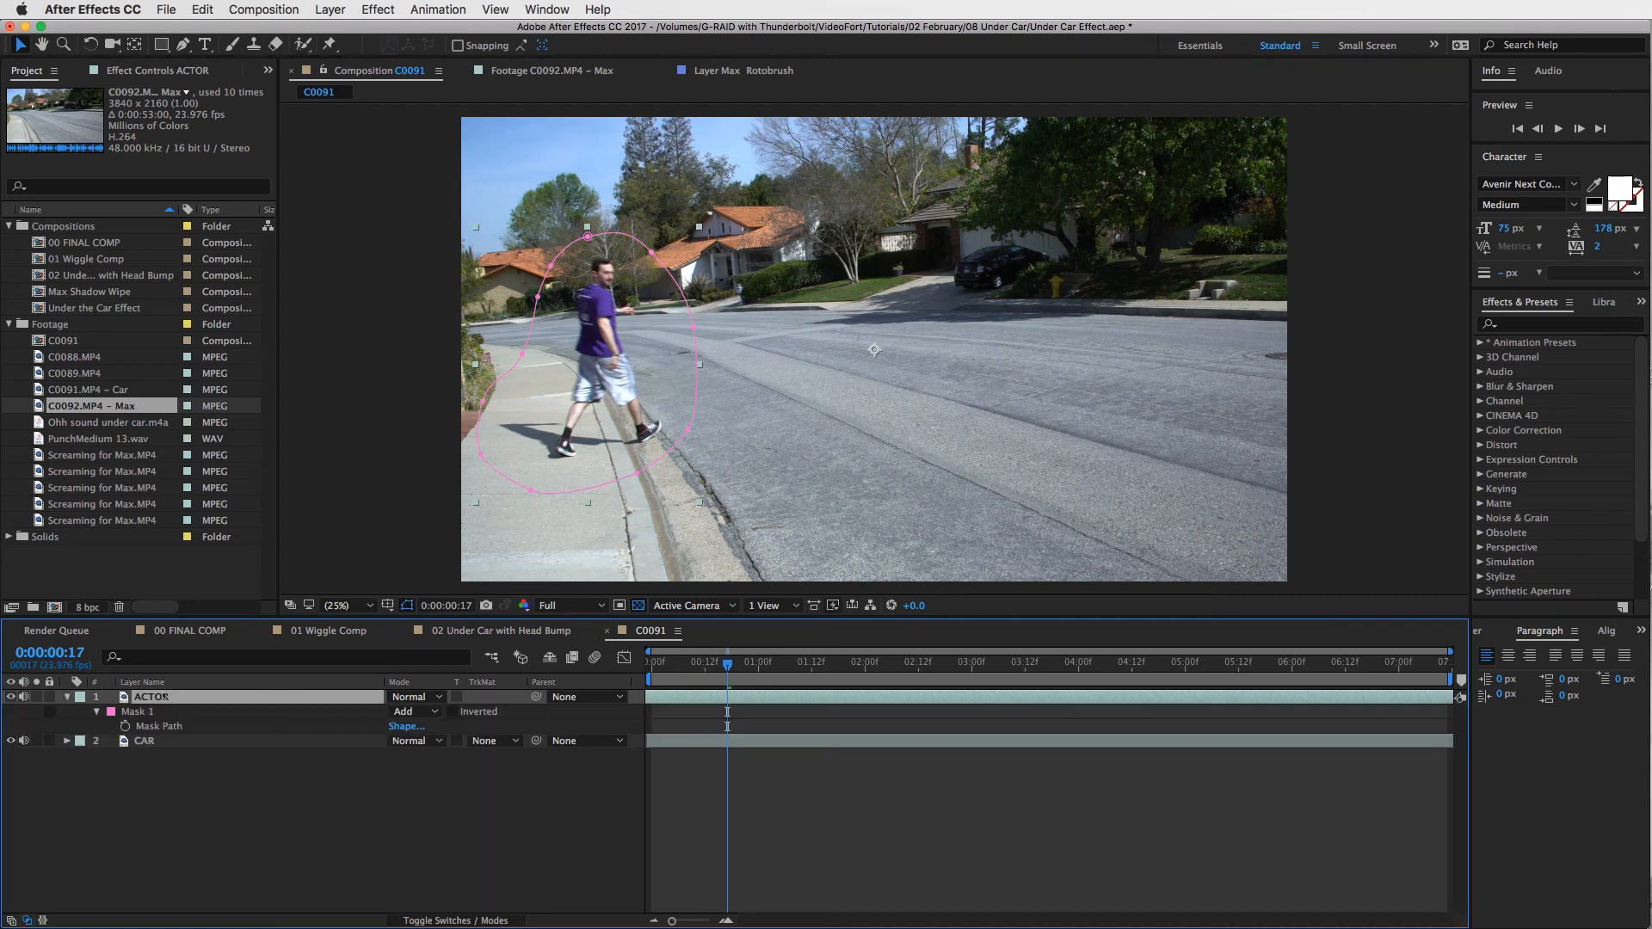
{"action": "left_click", "coordinate": [155, 711]}
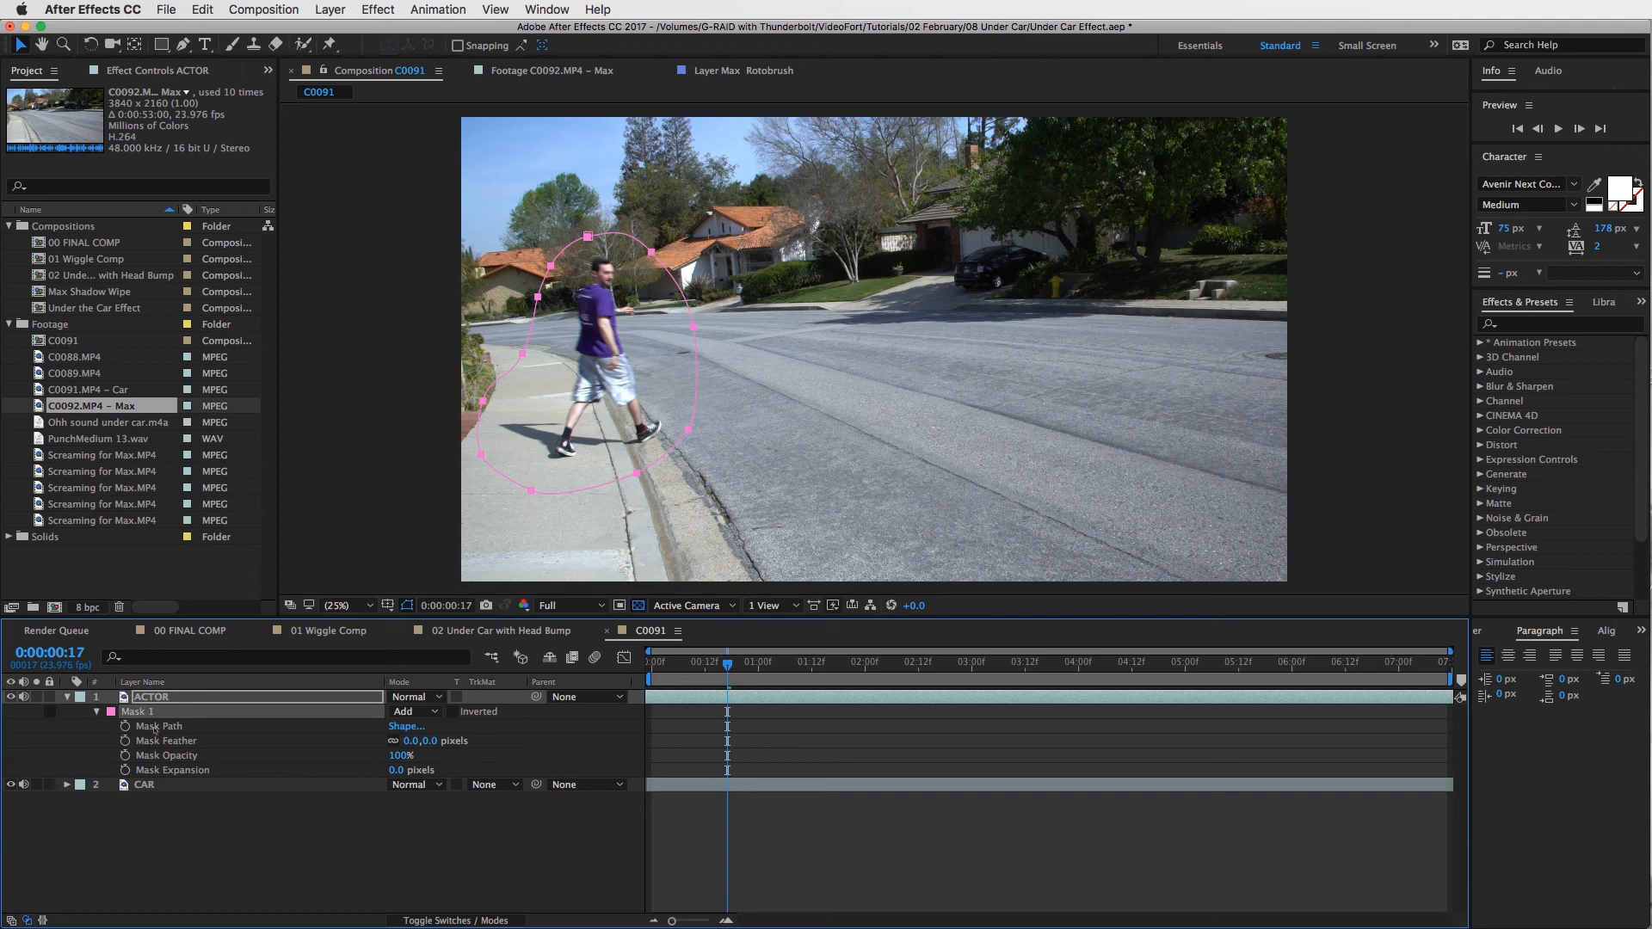
{"action": "left_click", "coordinate": [125, 727]}
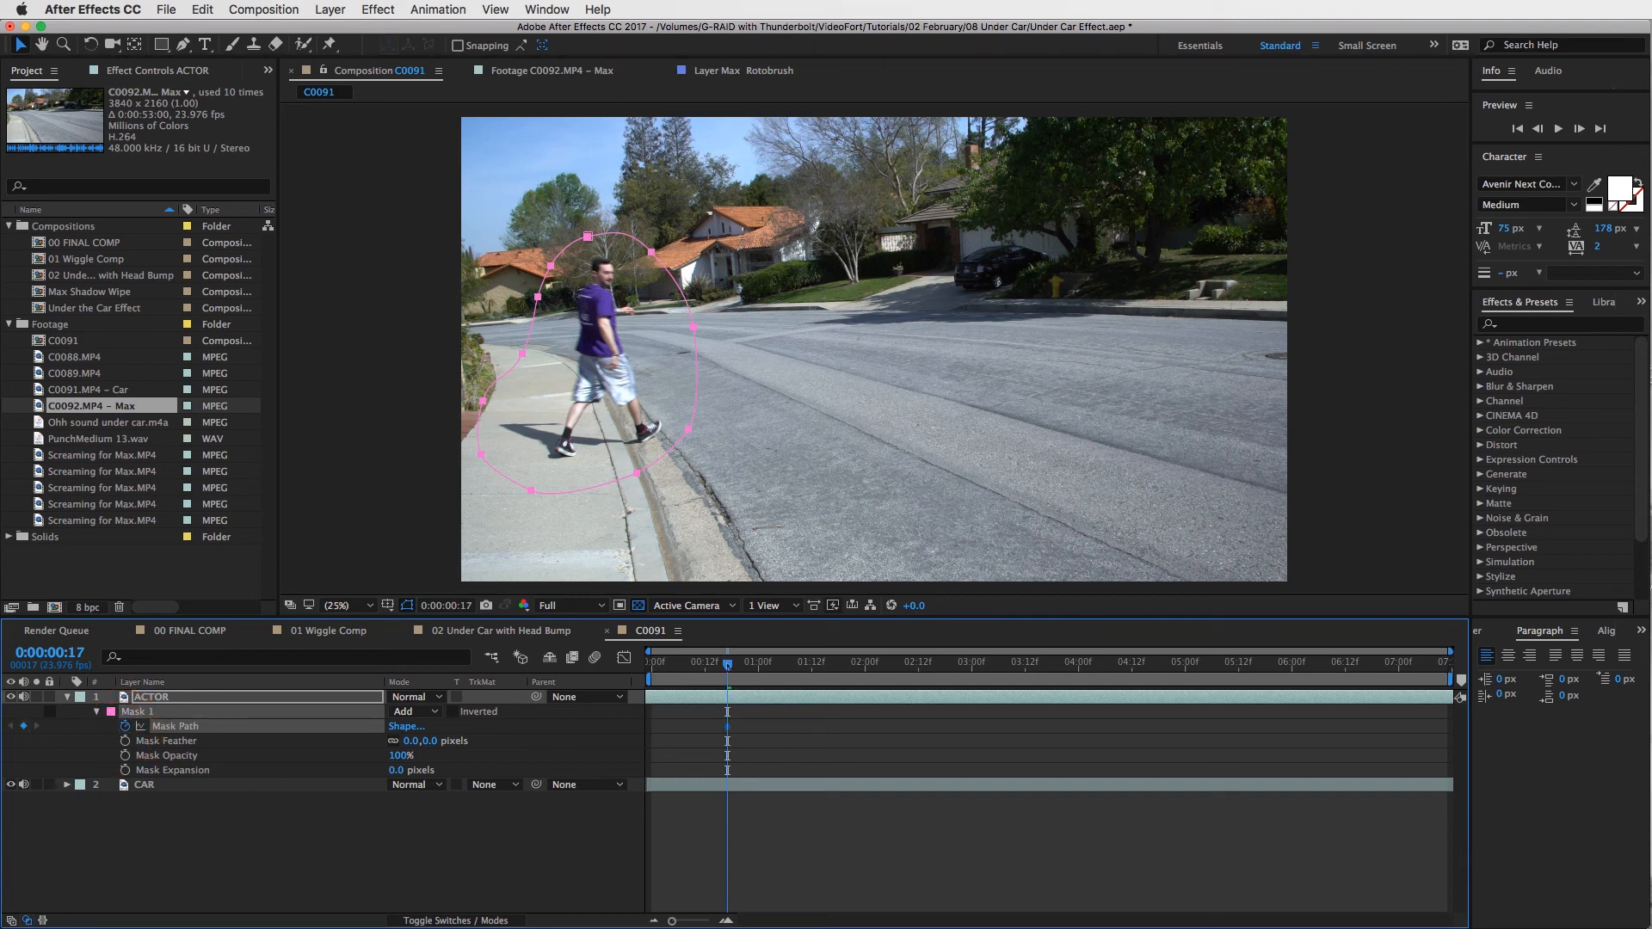
Step: At 0:00:00:00, move the whole mask over the actor and reshape its points to enclose him, keyframing the mask path
{"action": "left_click_drag", "start_coordinate": [727, 664], "coordinate": [609, 670]}
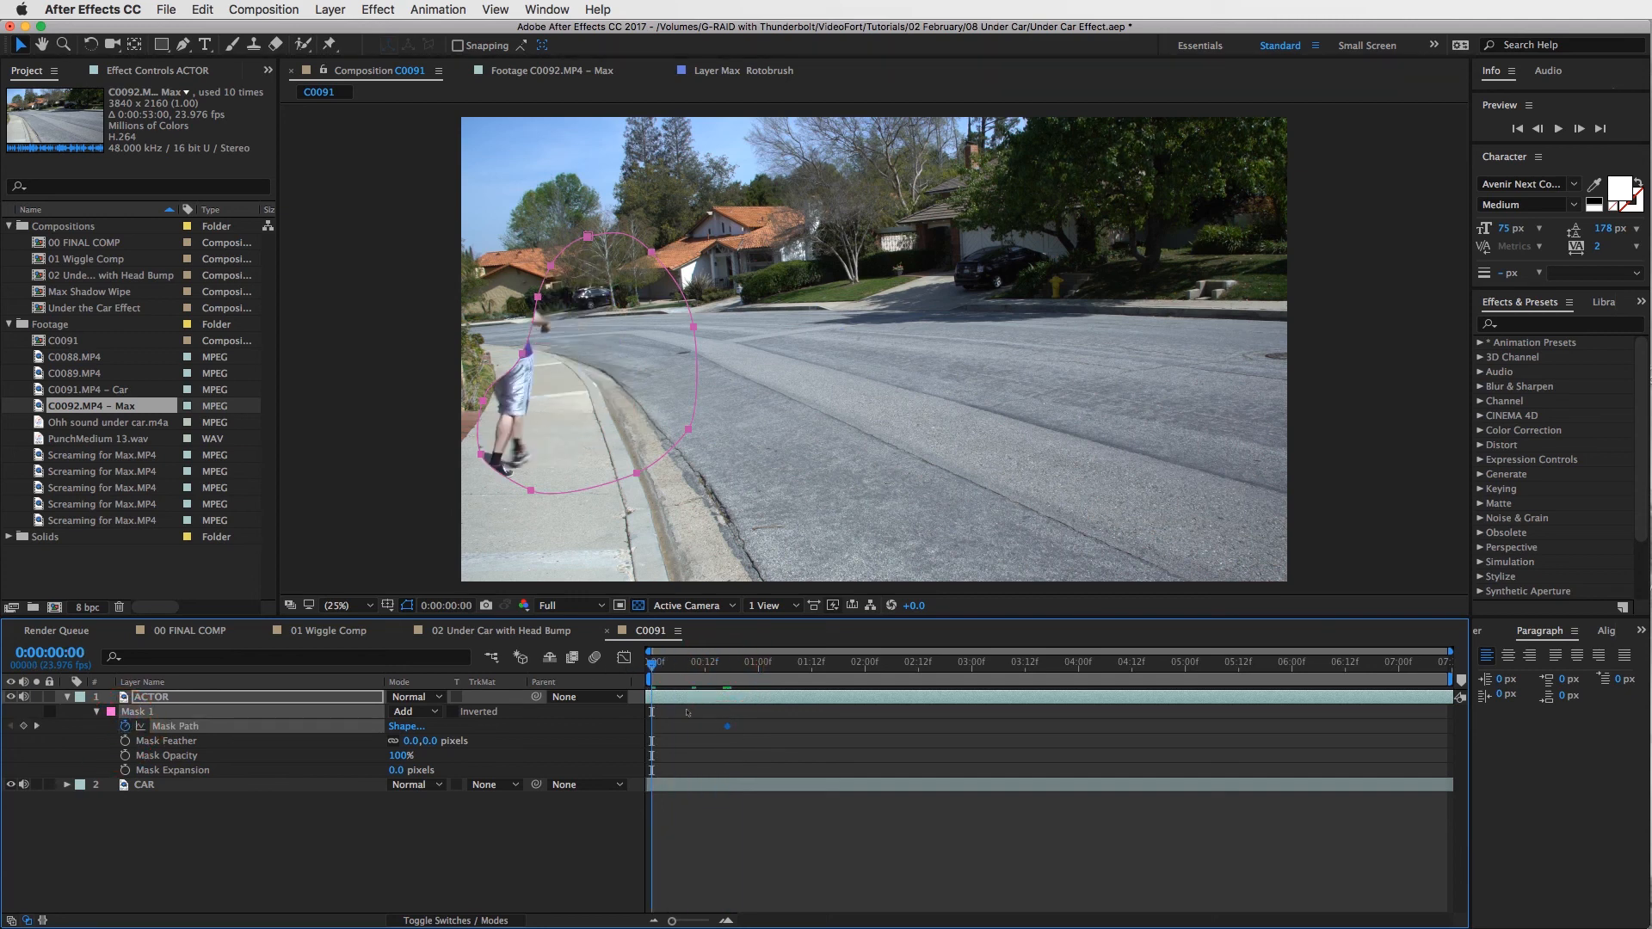
{"action": "left_click_drag", "start_coordinate": [538, 298], "coordinate": [452, 299]}
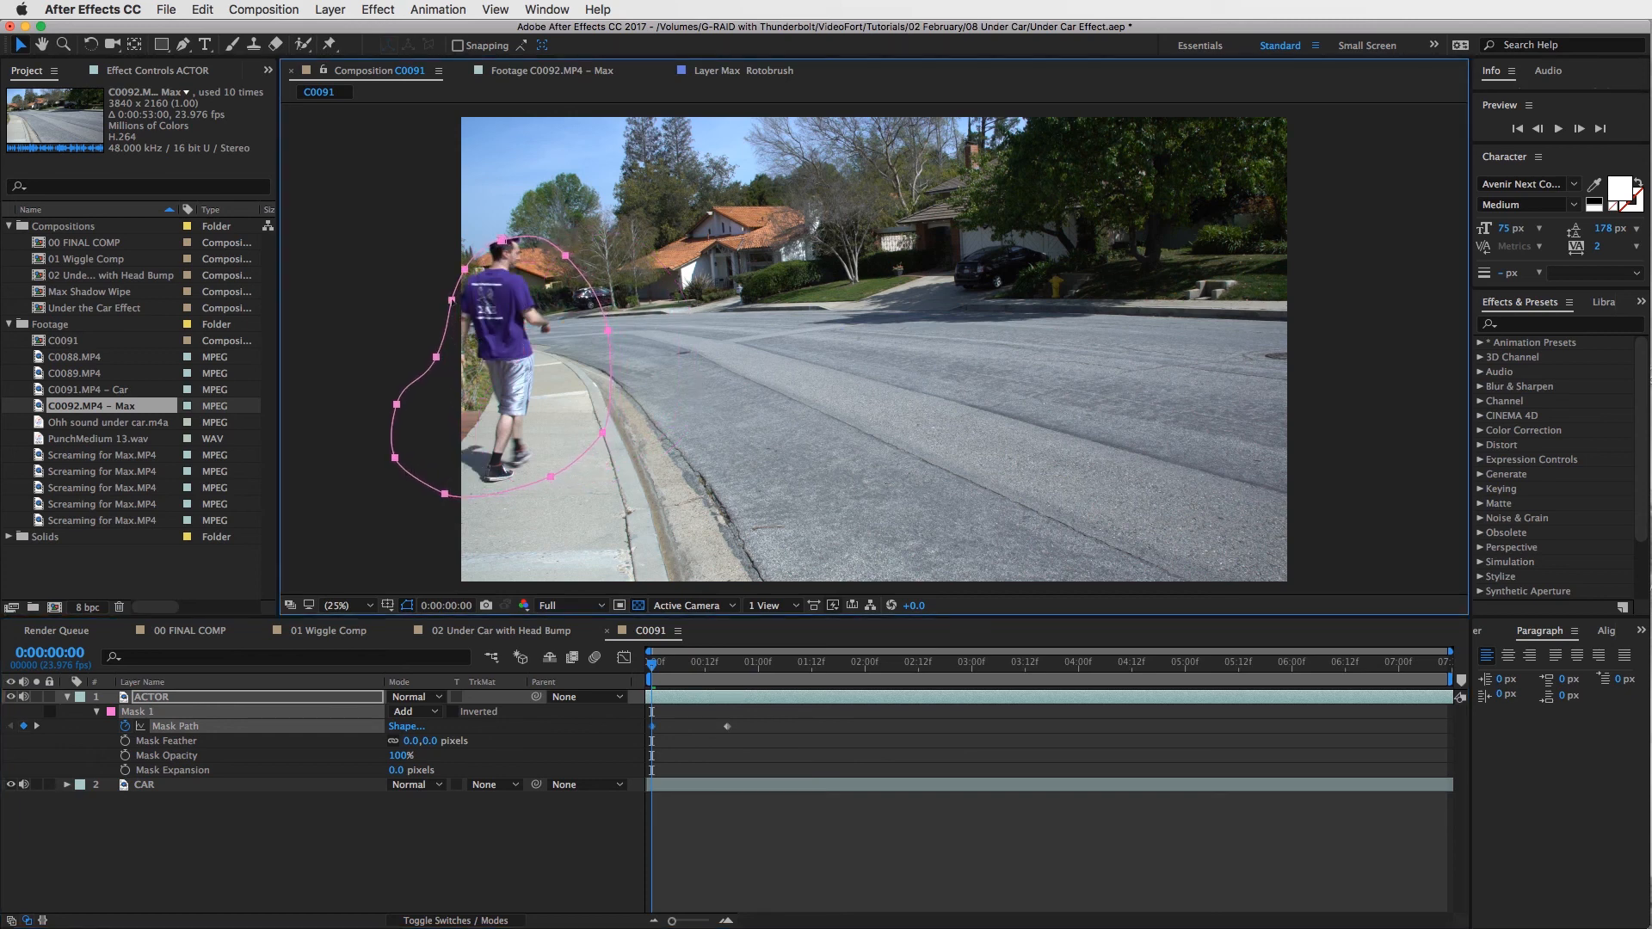
{"action": "left_click", "coordinate": [501, 318]}
{"action": "left_click_drag", "start_coordinate": [502, 240], "coordinate": [422, 285]}
{"action": "left_click_drag", "start_coordinate": [436, 356], "coordinate": [402, 340]}
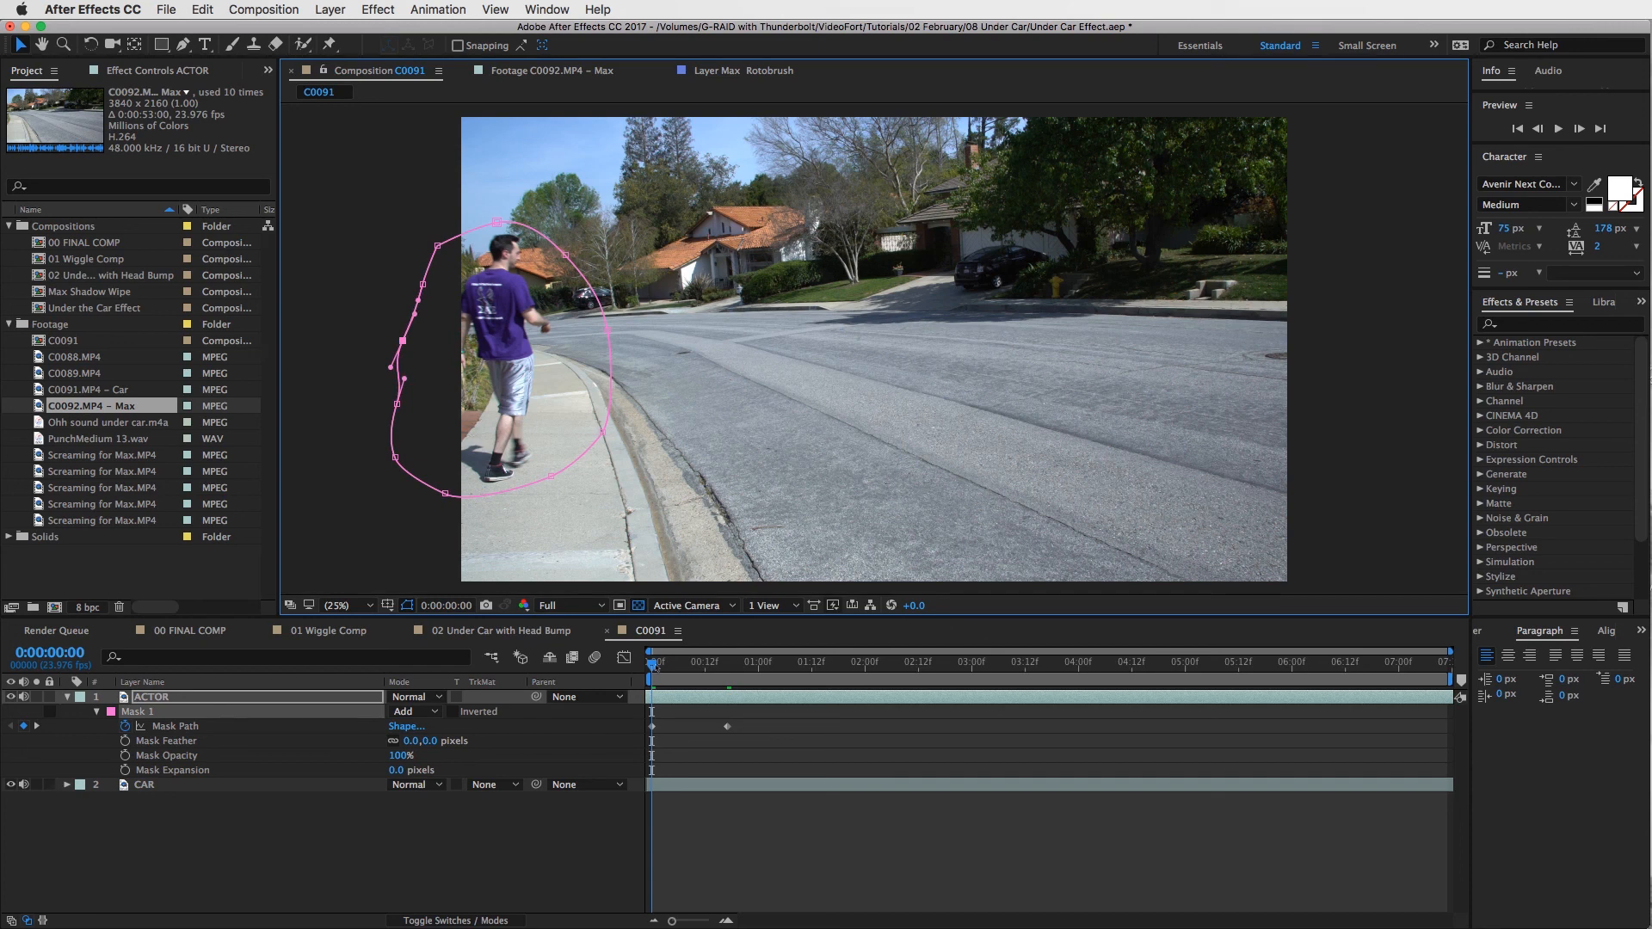
Step: Keyframe the mask path further along the timeline so it follows the actor walking onto the road
{"action": "left_click_drag", "start_coordinate": [652, 663], "coordinate": [816, 671]}
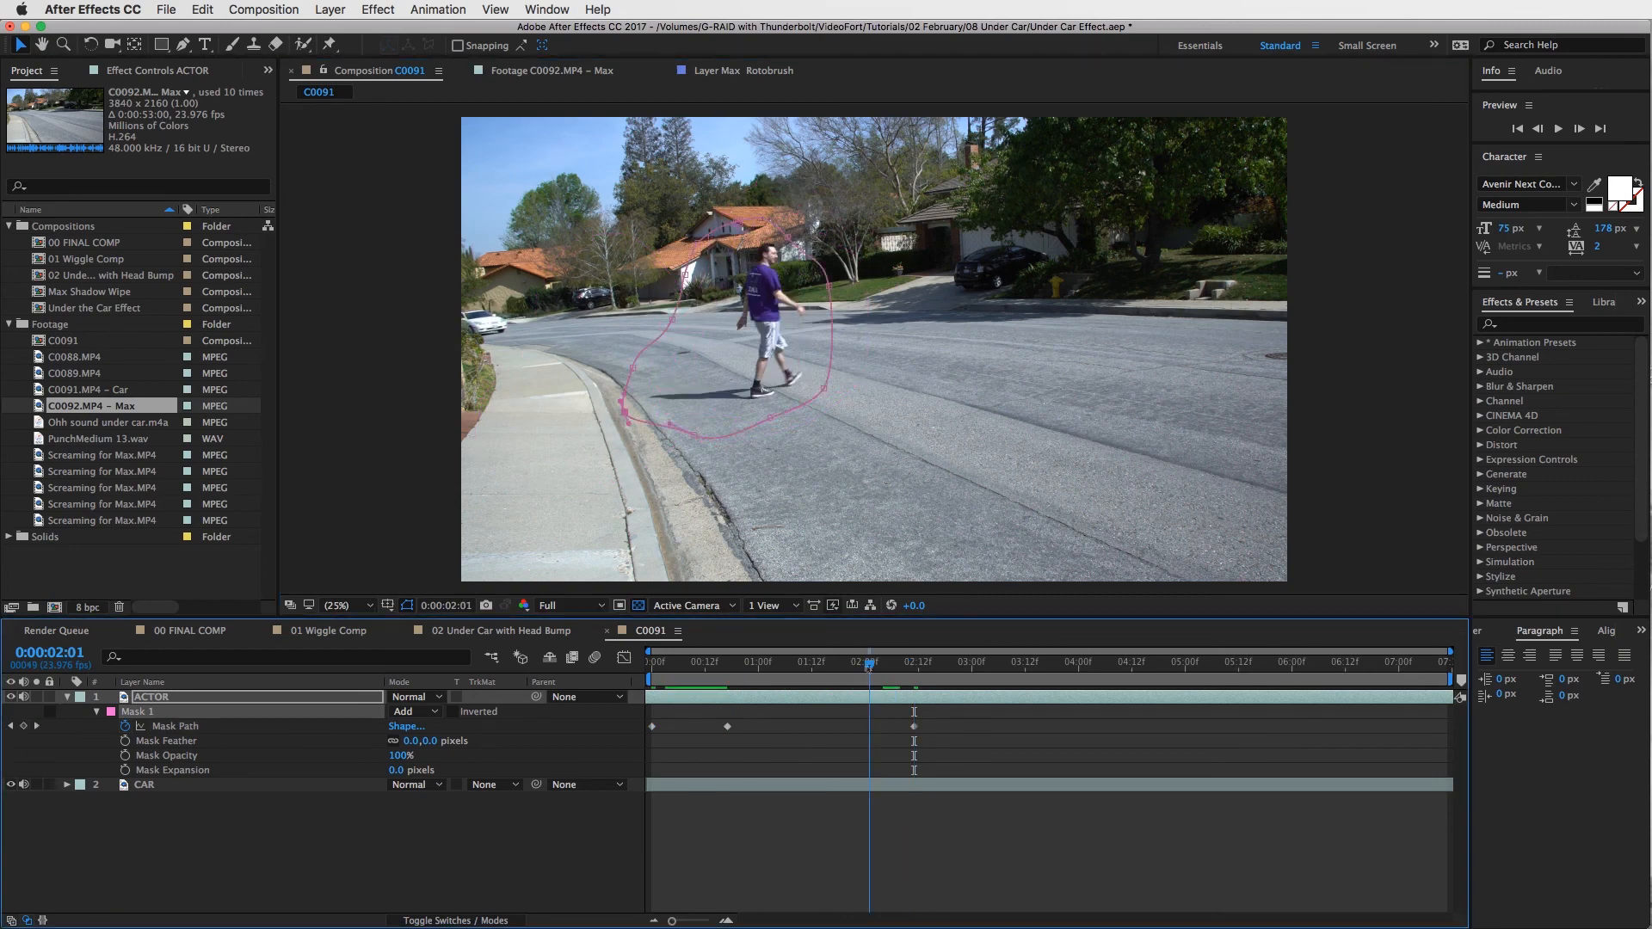
{"action": "left_click_drag", "start_coordinate": [913, 664], "coordinate": [1046, 667]}
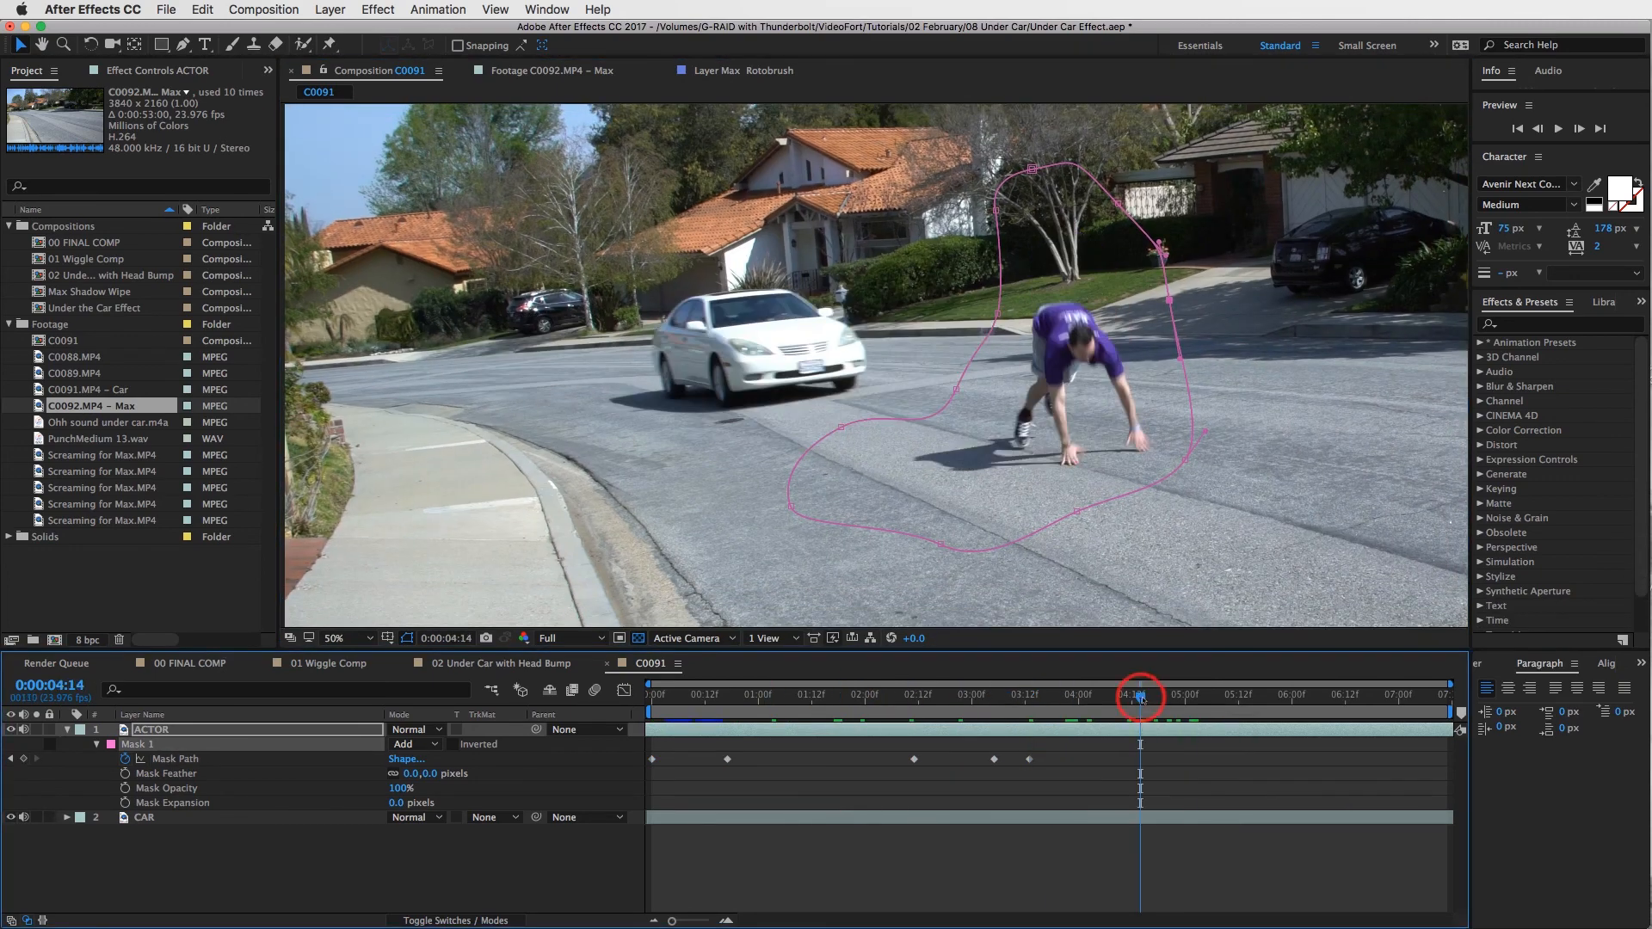
Step: At 0:00:04:21, reshape the mask tightly around the actor in his push-up position, pulling its points away from the approaching car
{"action": "left_click_drag", "start_coordinate": [1141, 699], "coordinate": [1173, 710]}
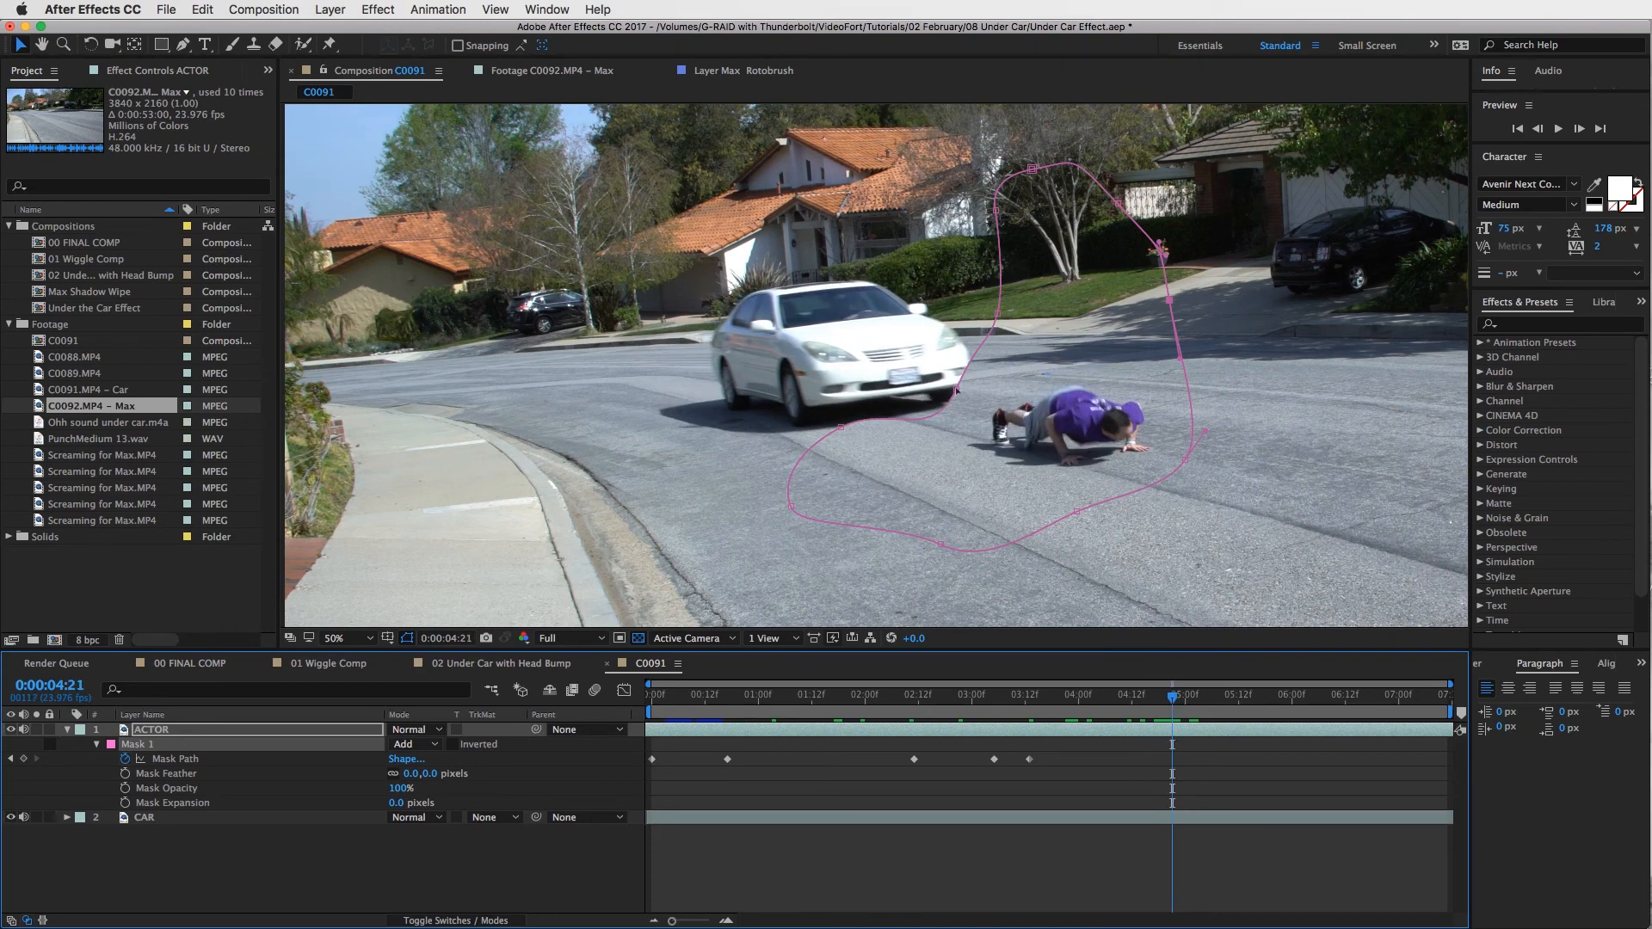
{"action": "left_click_drag", "start_coordinate": [957, 391], "coordinate": [978, 398]}
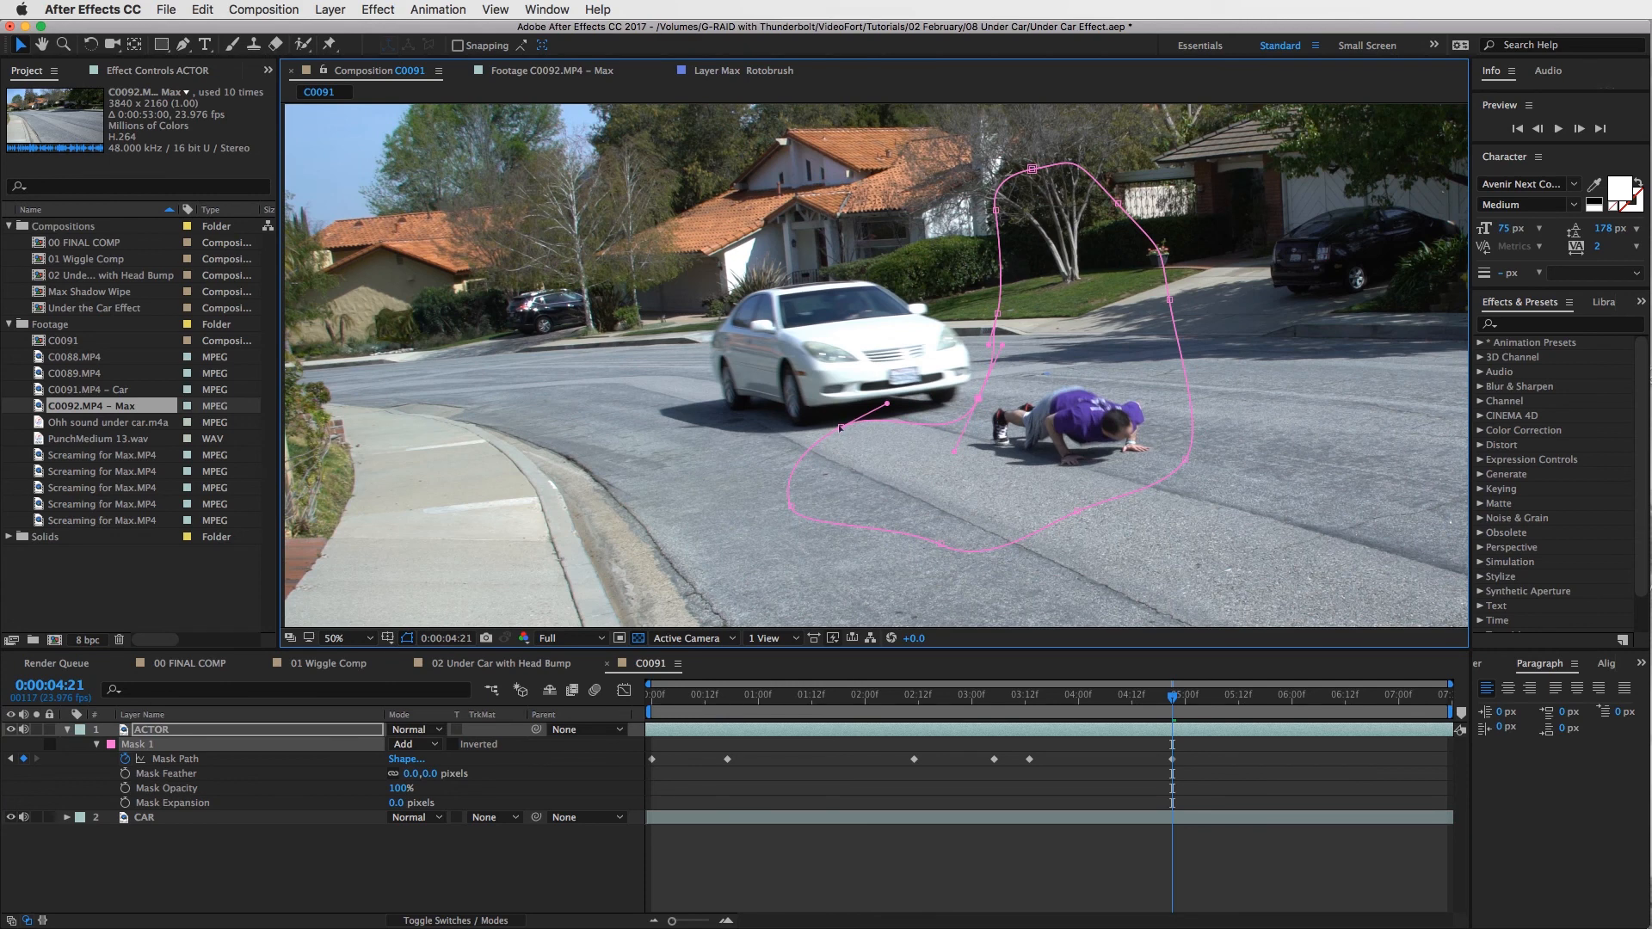
{"action": "left_click_drag", "start_coordinate": [841, 427], "coordinate": [878, 465]}
{"action": "left_click_drag", "start_coordinate": [997, 313], "coordinate": [1020, 370]}
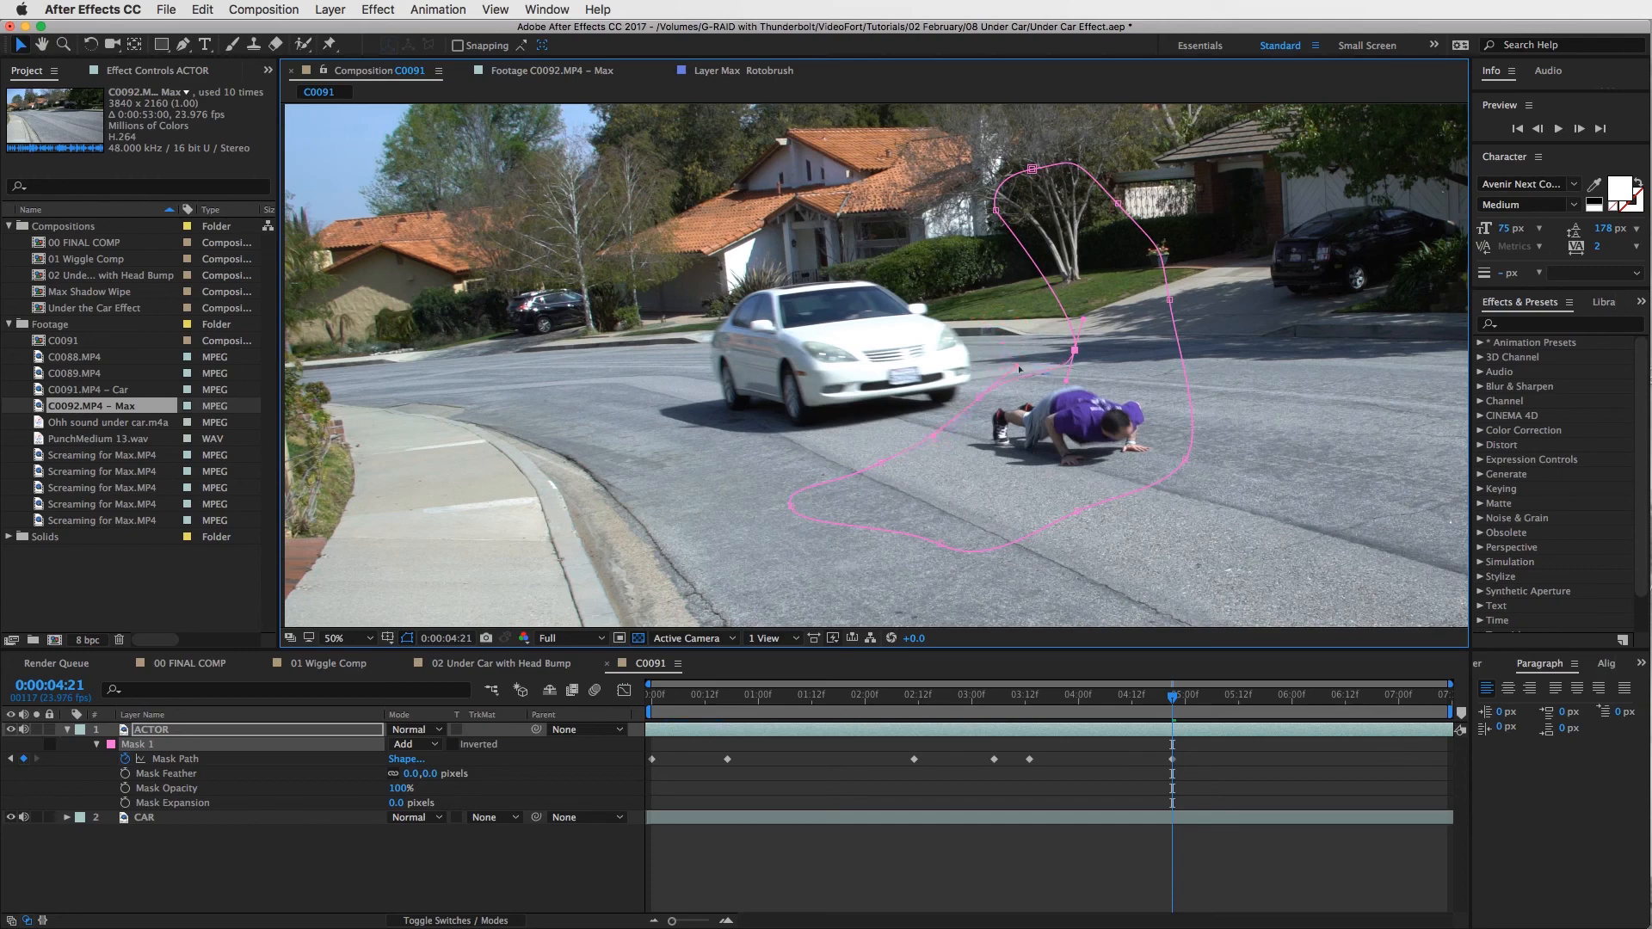
{"action": "left_click", "coordinate": [977, 398]}
{"action": "left_click_drag", "start_coordinate": [997, 211], "coordinate": [1093, 345]}
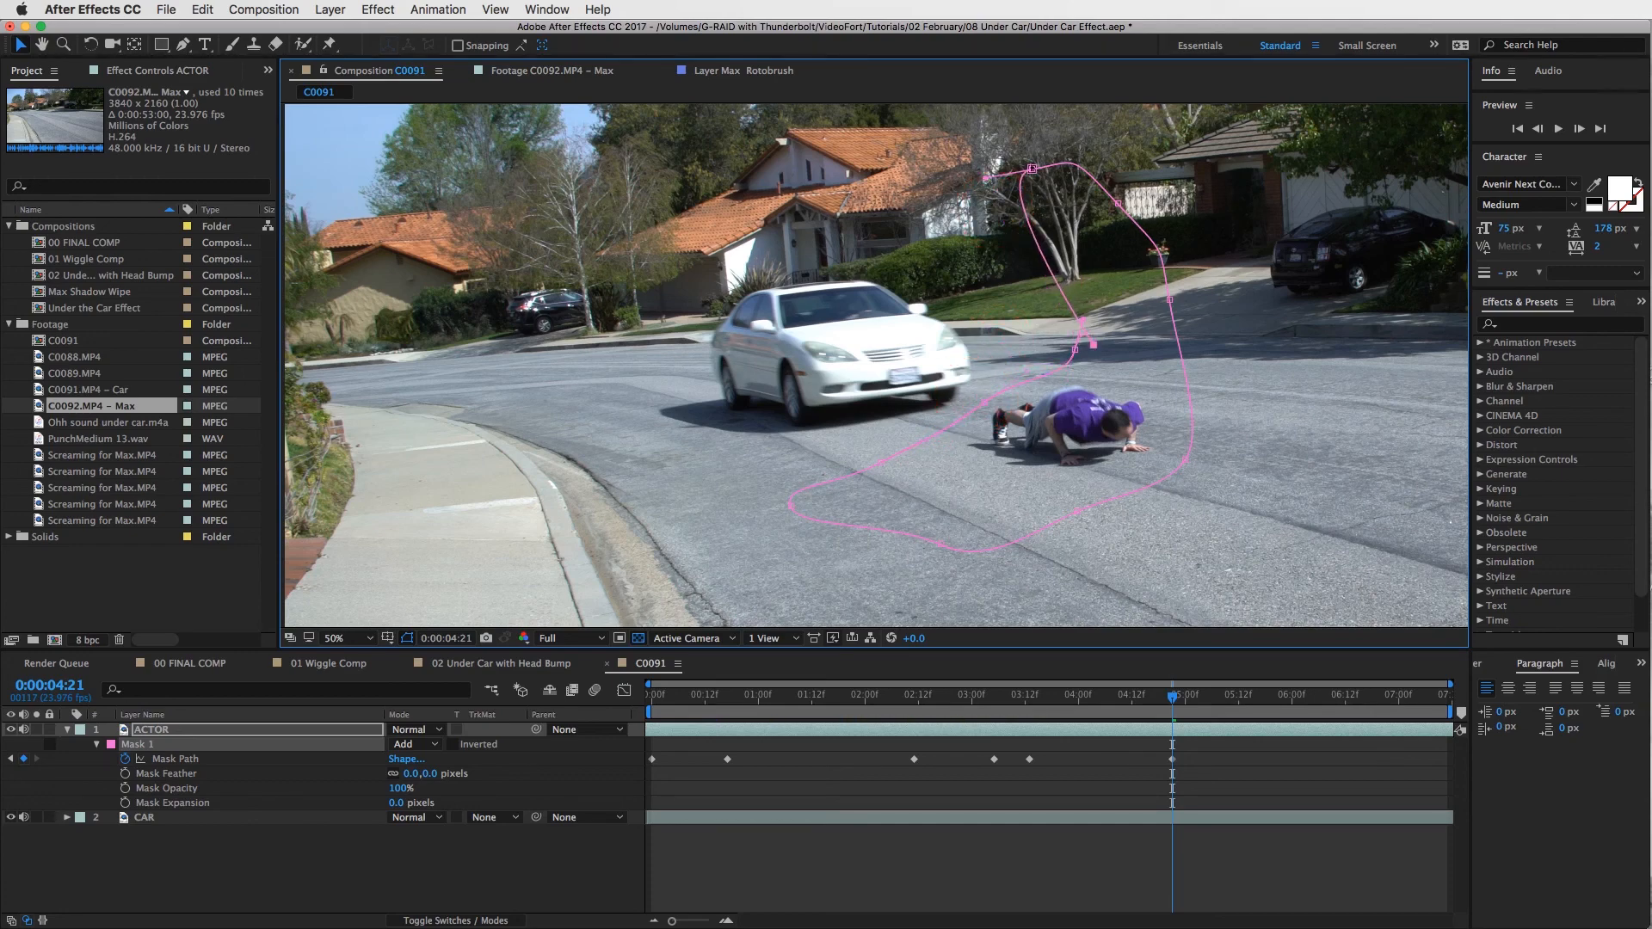
{"action": "left_click_drag", "start_coordinate": [1032, 168], "coordinate": [1120, 341]}
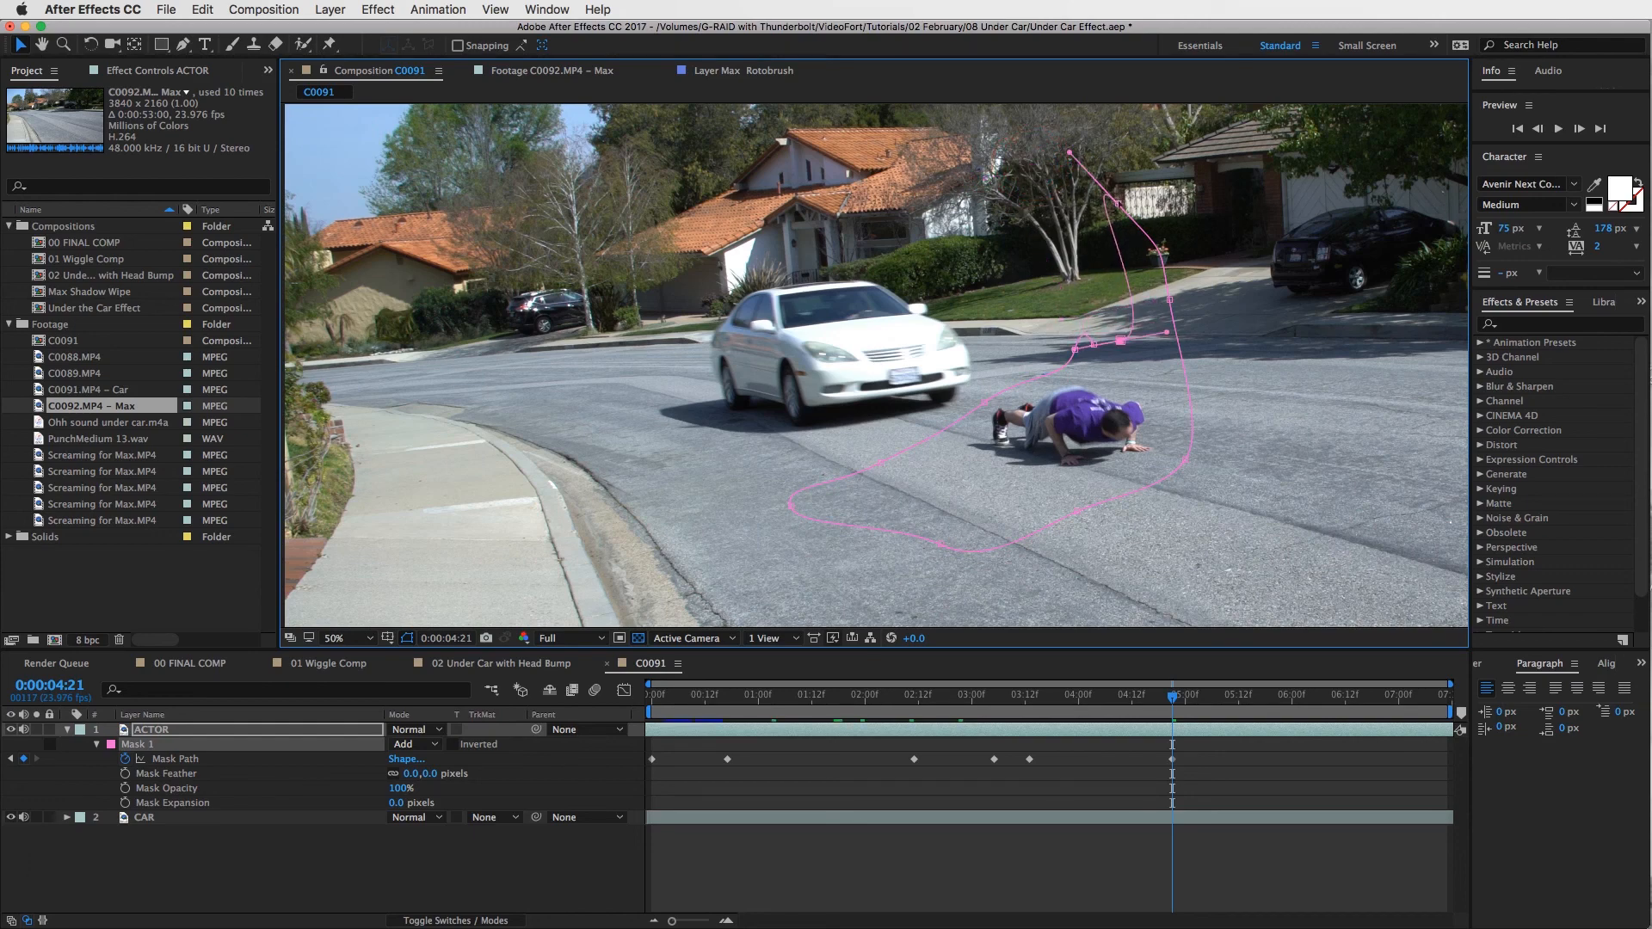
{"action": "left_click_drag", "start_coordinate": [1117, 204], "coordinate": [1131, 316]}
{"action": "left_click", "coordinate": [881, 463]}
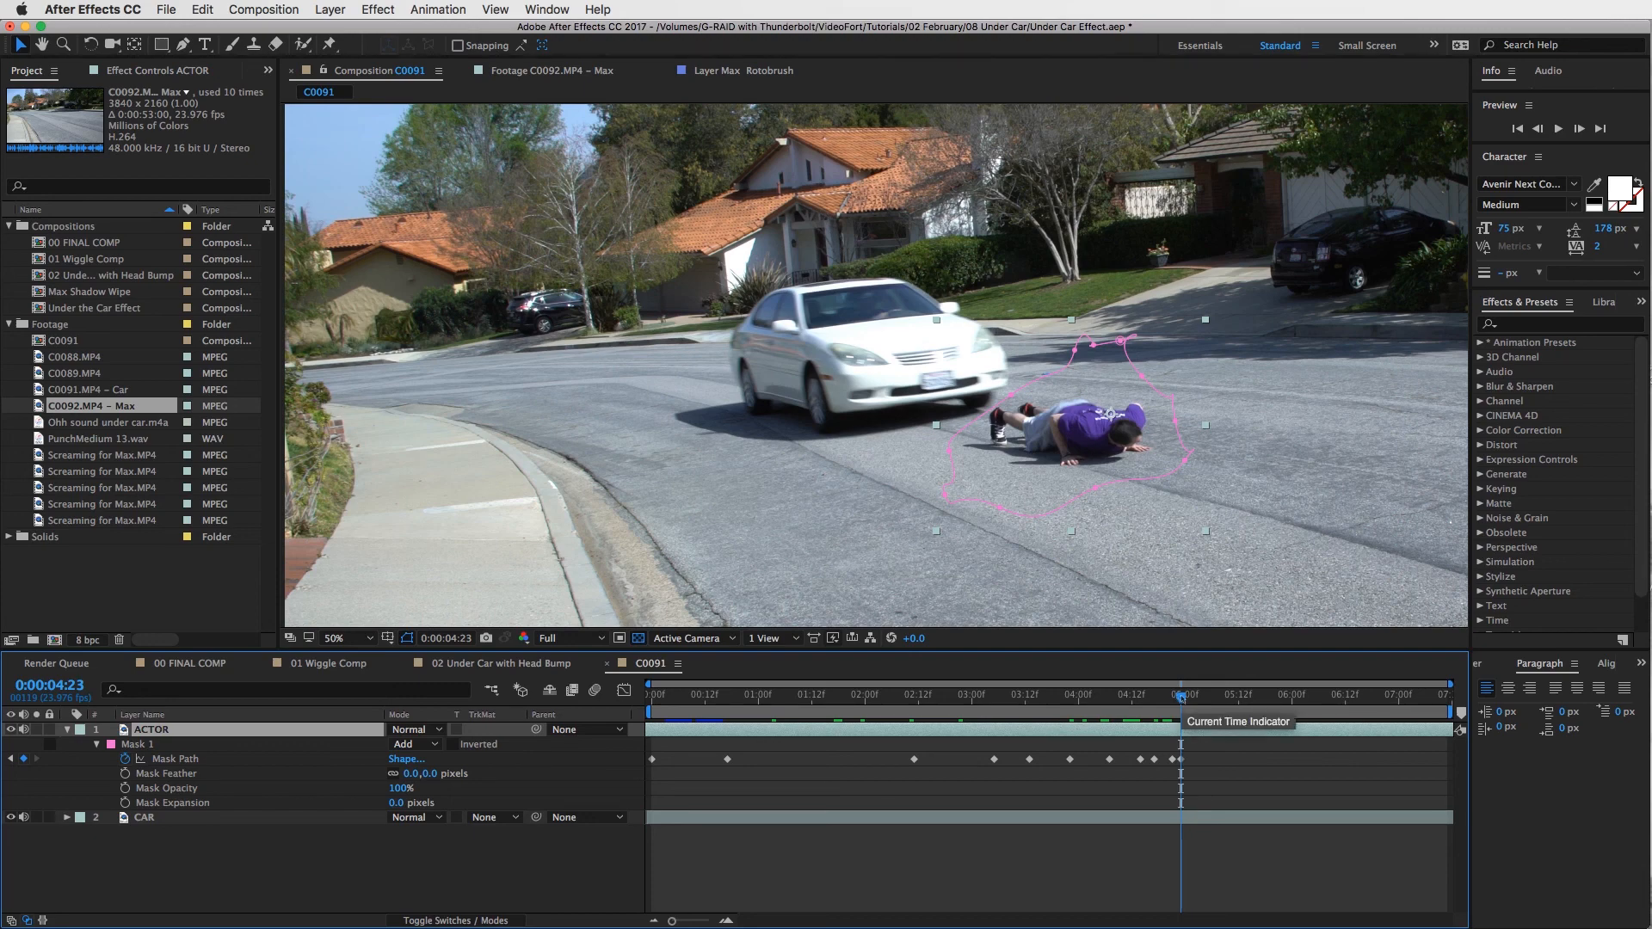
Step: Split the ACTOR layer at 0:00:04:23, where the car is about to reach the actor
{"action": "left_click", "coordinate": [1219, 723]}
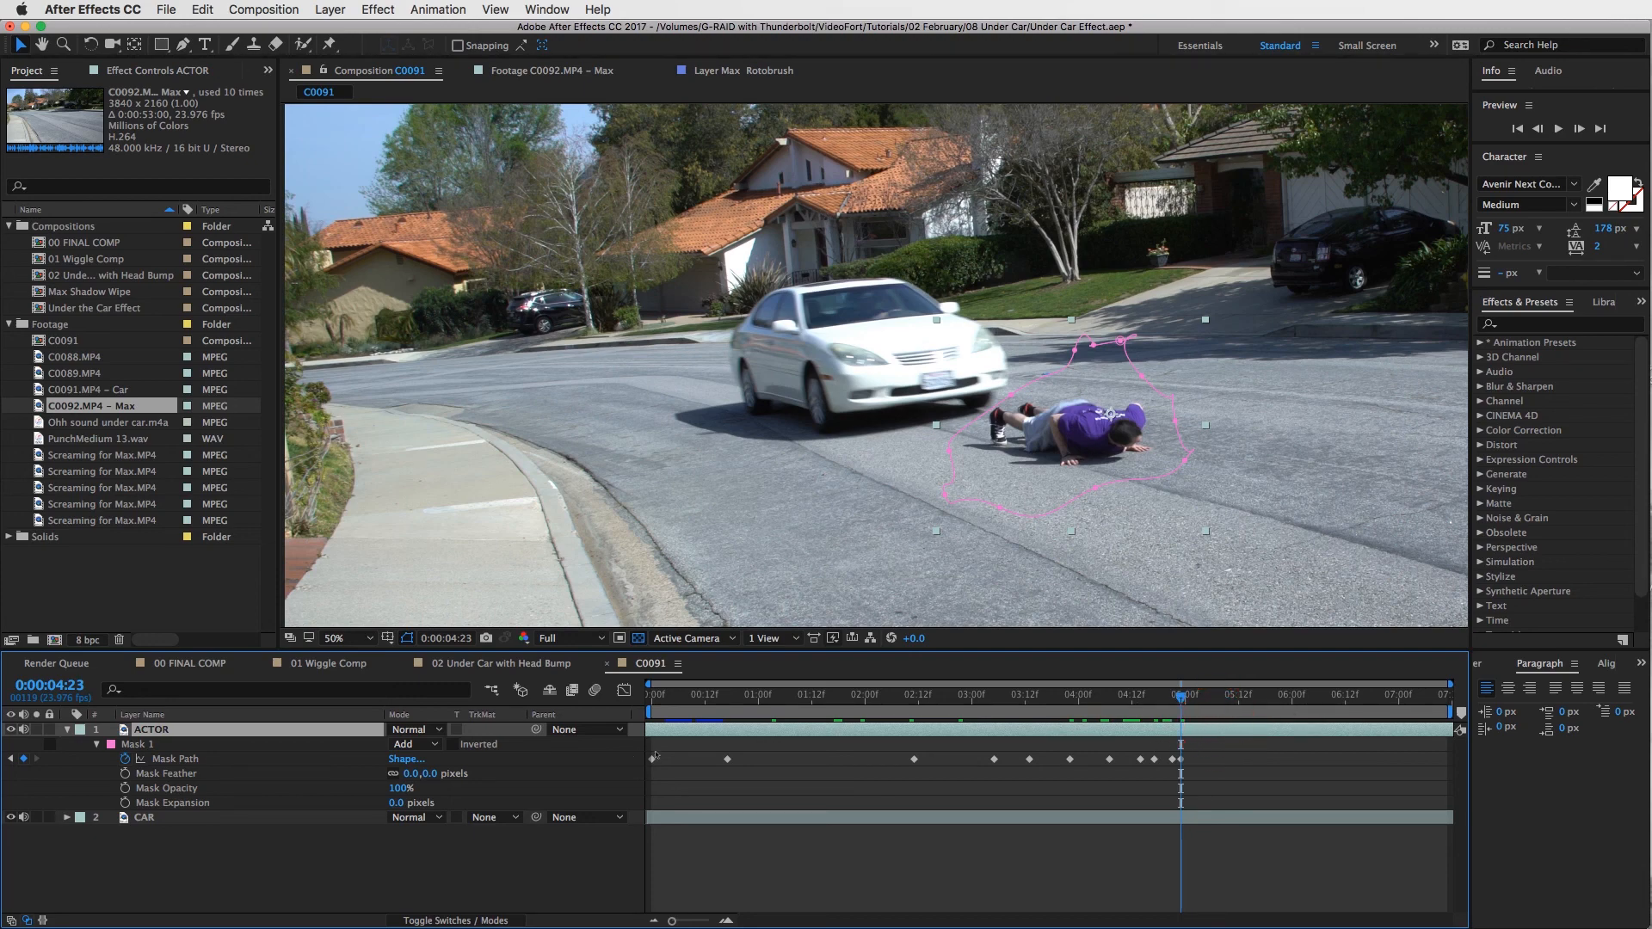
{"action": "left_click", "coordinate": [847, 730]}
{"action": "key", "text": "super+shift+d"}
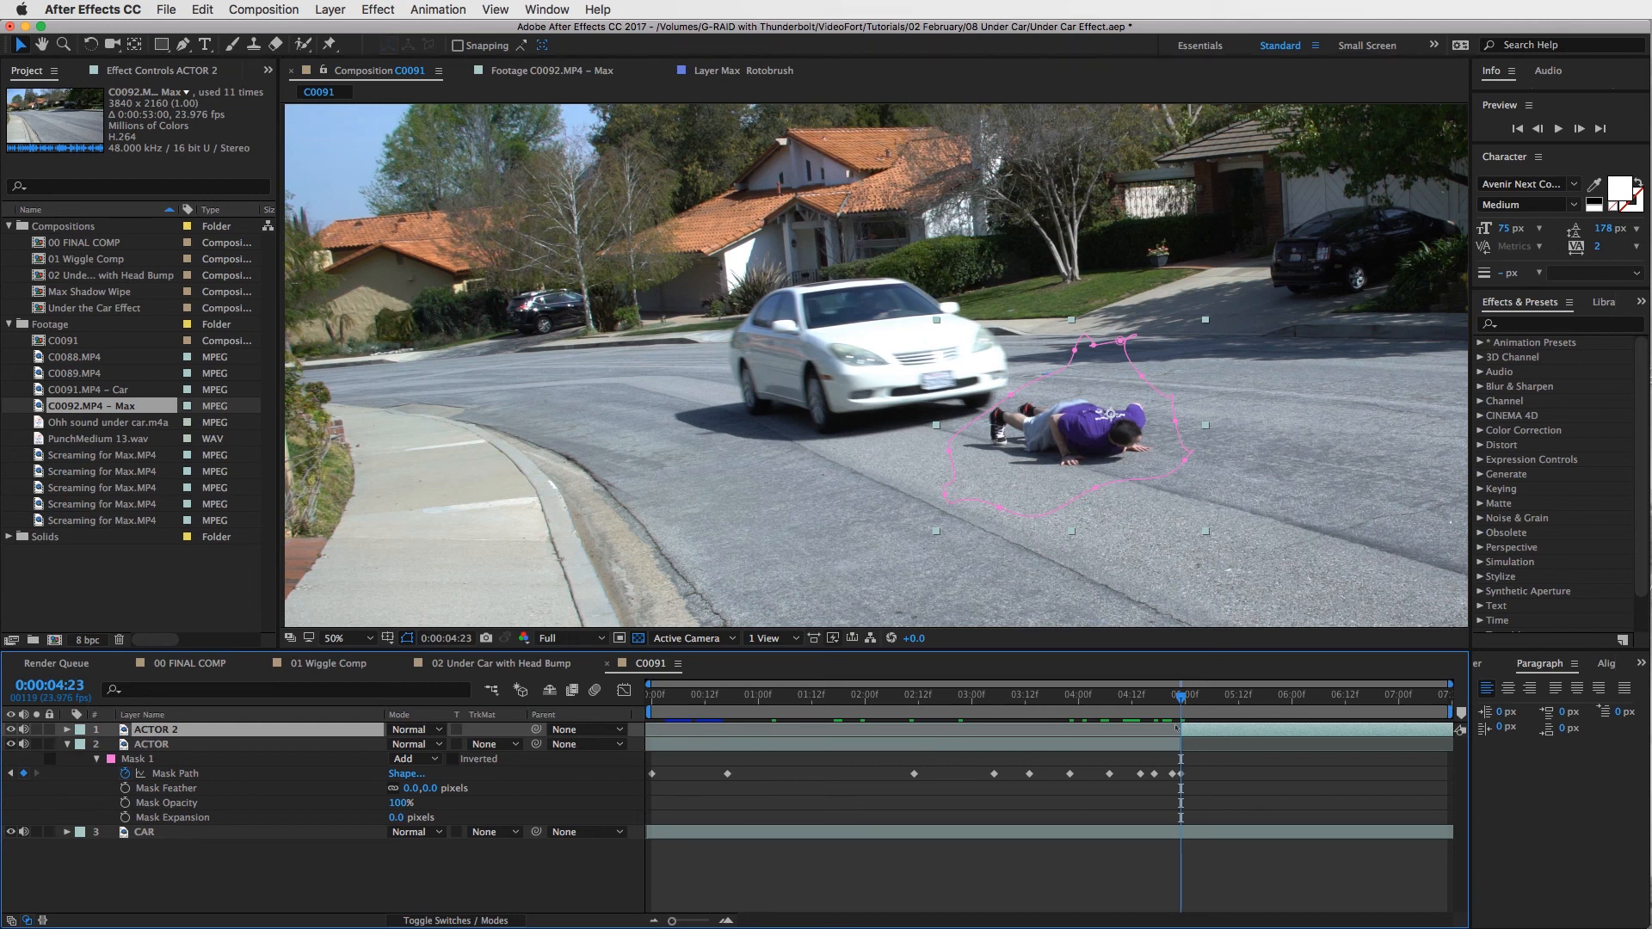
Step: Select the split-off ACTOR 2 layer and check the frames after the split up to 0:00:05:05 for the car meeting the mask
{"action": "left_click", "coordinate": [1200, 729]}
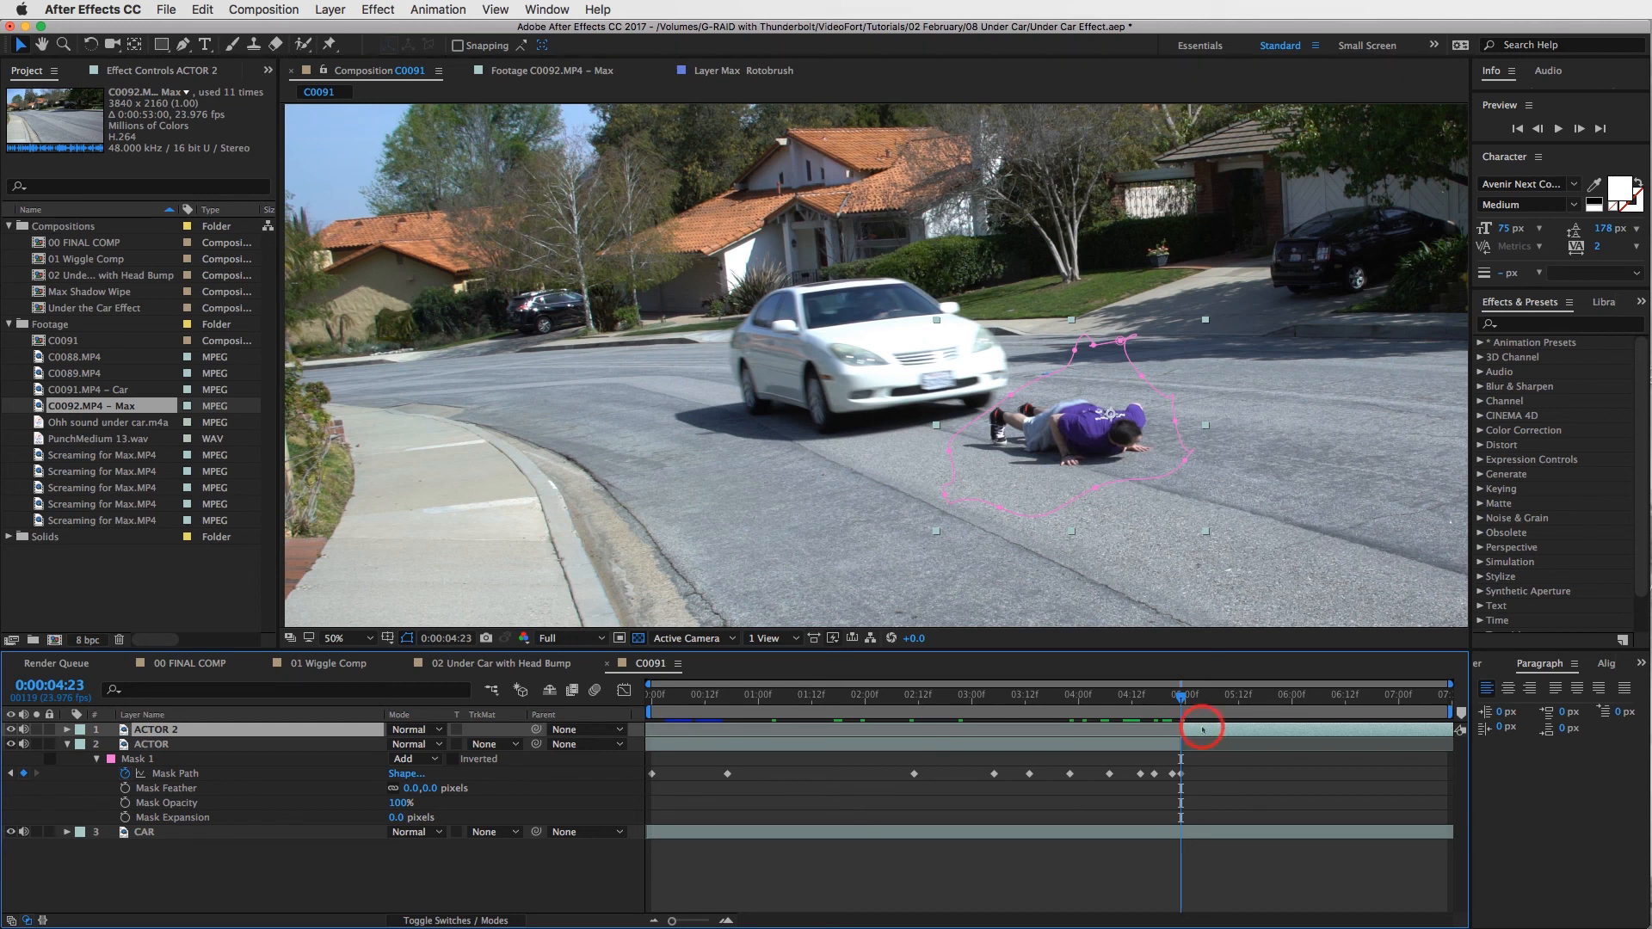
{"action": "left_click", "coordinate": [1153, 744]}
{"action": "left_click", "coordinate": [1198, 731]}
{"action": "left_click", "coordinate": [1177, 693]}
{"action": "key", "text": "space"}
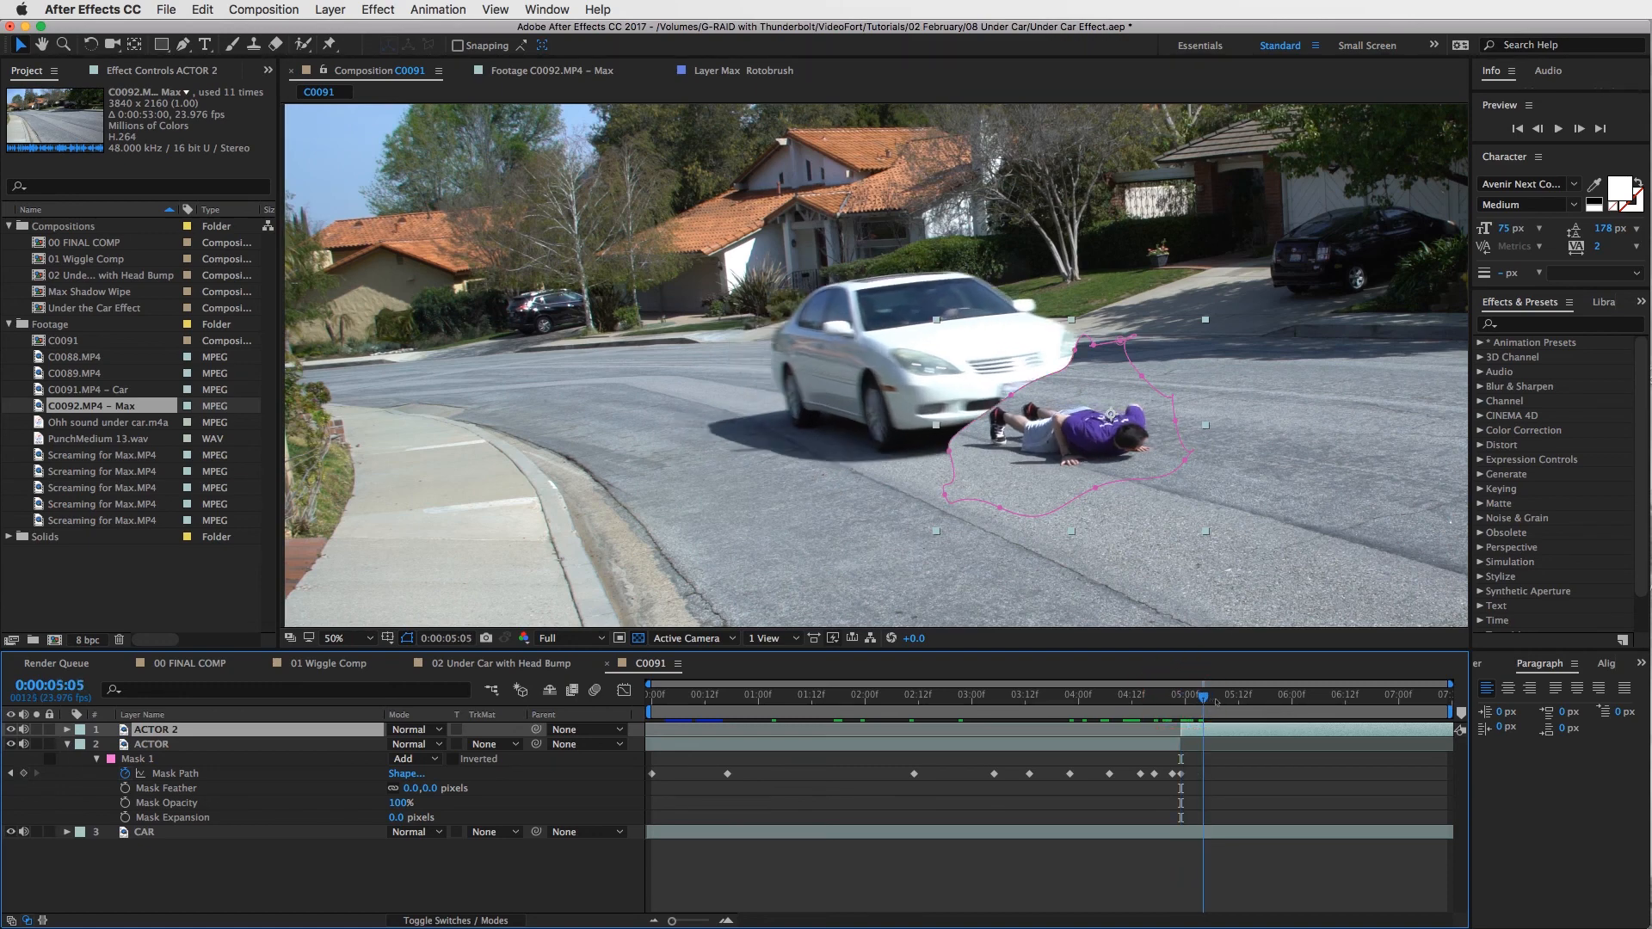
Step: Split the ACTOR 2 layer at 0:00:05:20, once the car has passed the actor, and return to 0:00:05:09
{"action": "left_click", "coordinate": [1277, 732]}
{"action": "key", "text": "super+d"}
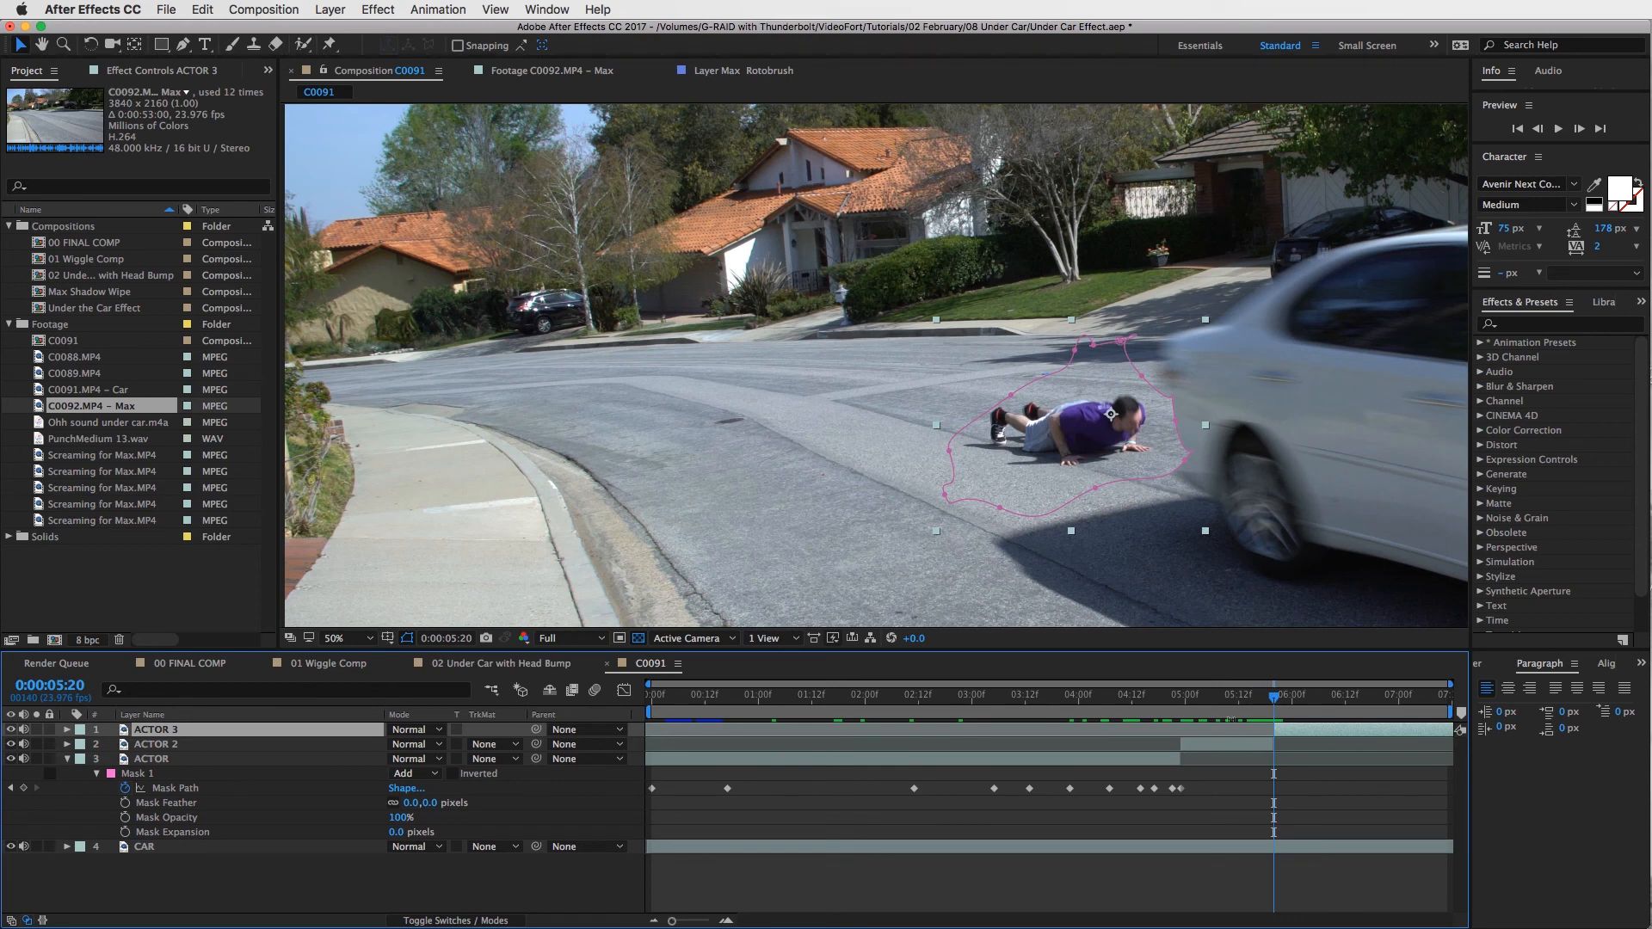
{"action": "left_click", "coordinate": [1226, 690]}
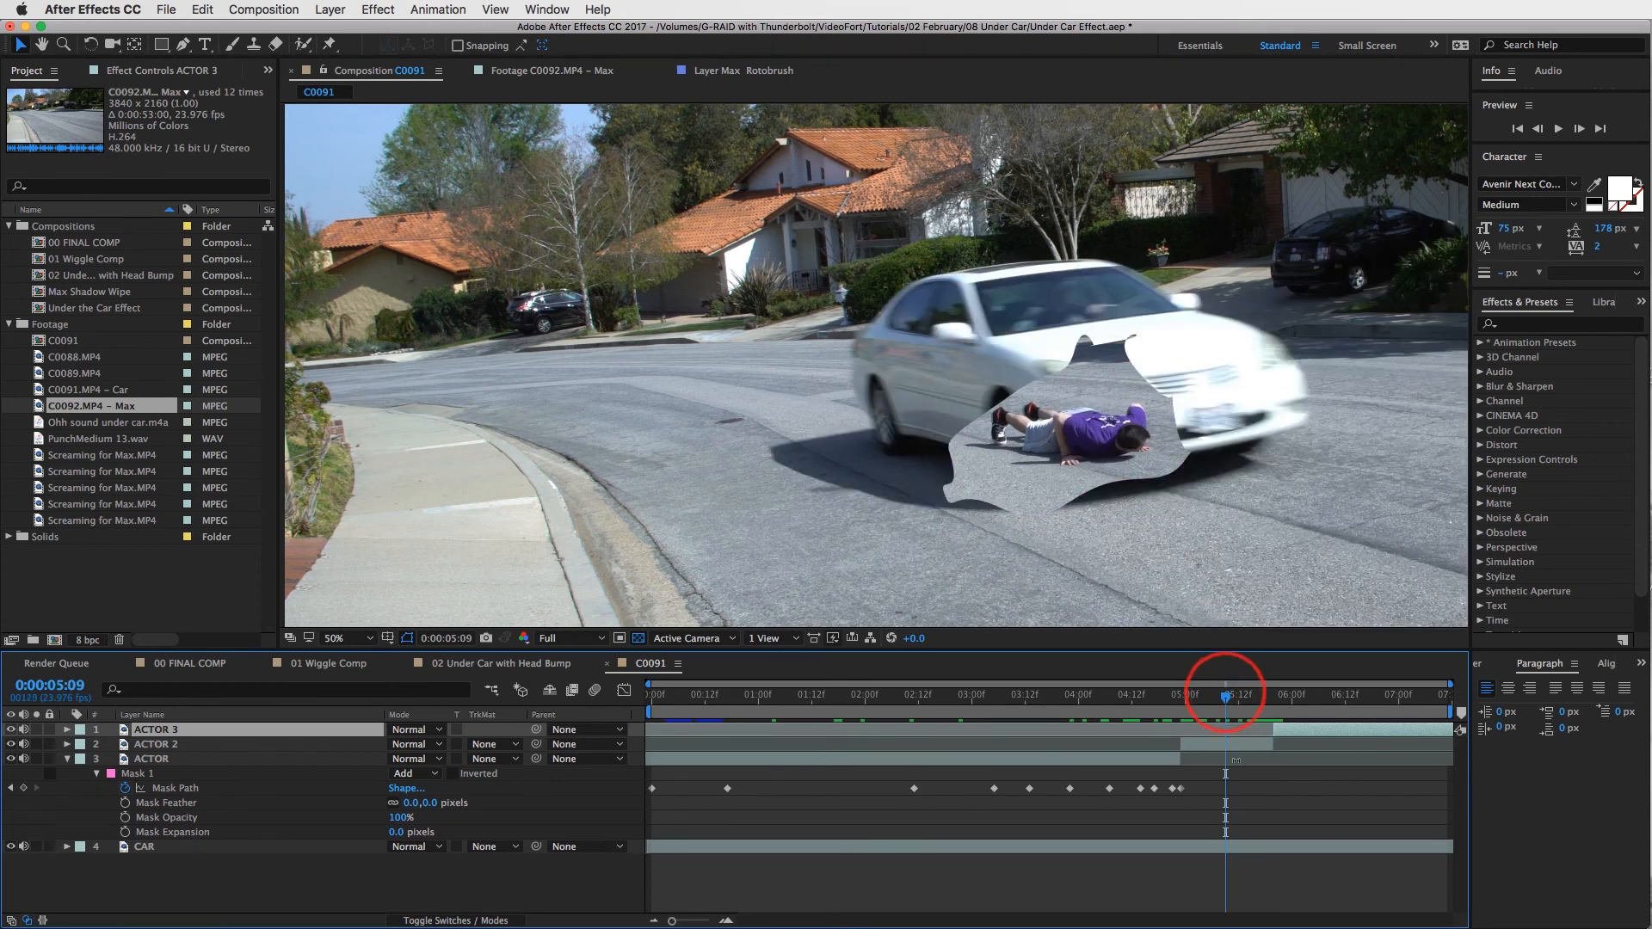
Step: Reveal the mask on the ACTOR 2 layer and delete Mask 1 from it
{"action": "left_click", "coordinate": [1228, 746]}
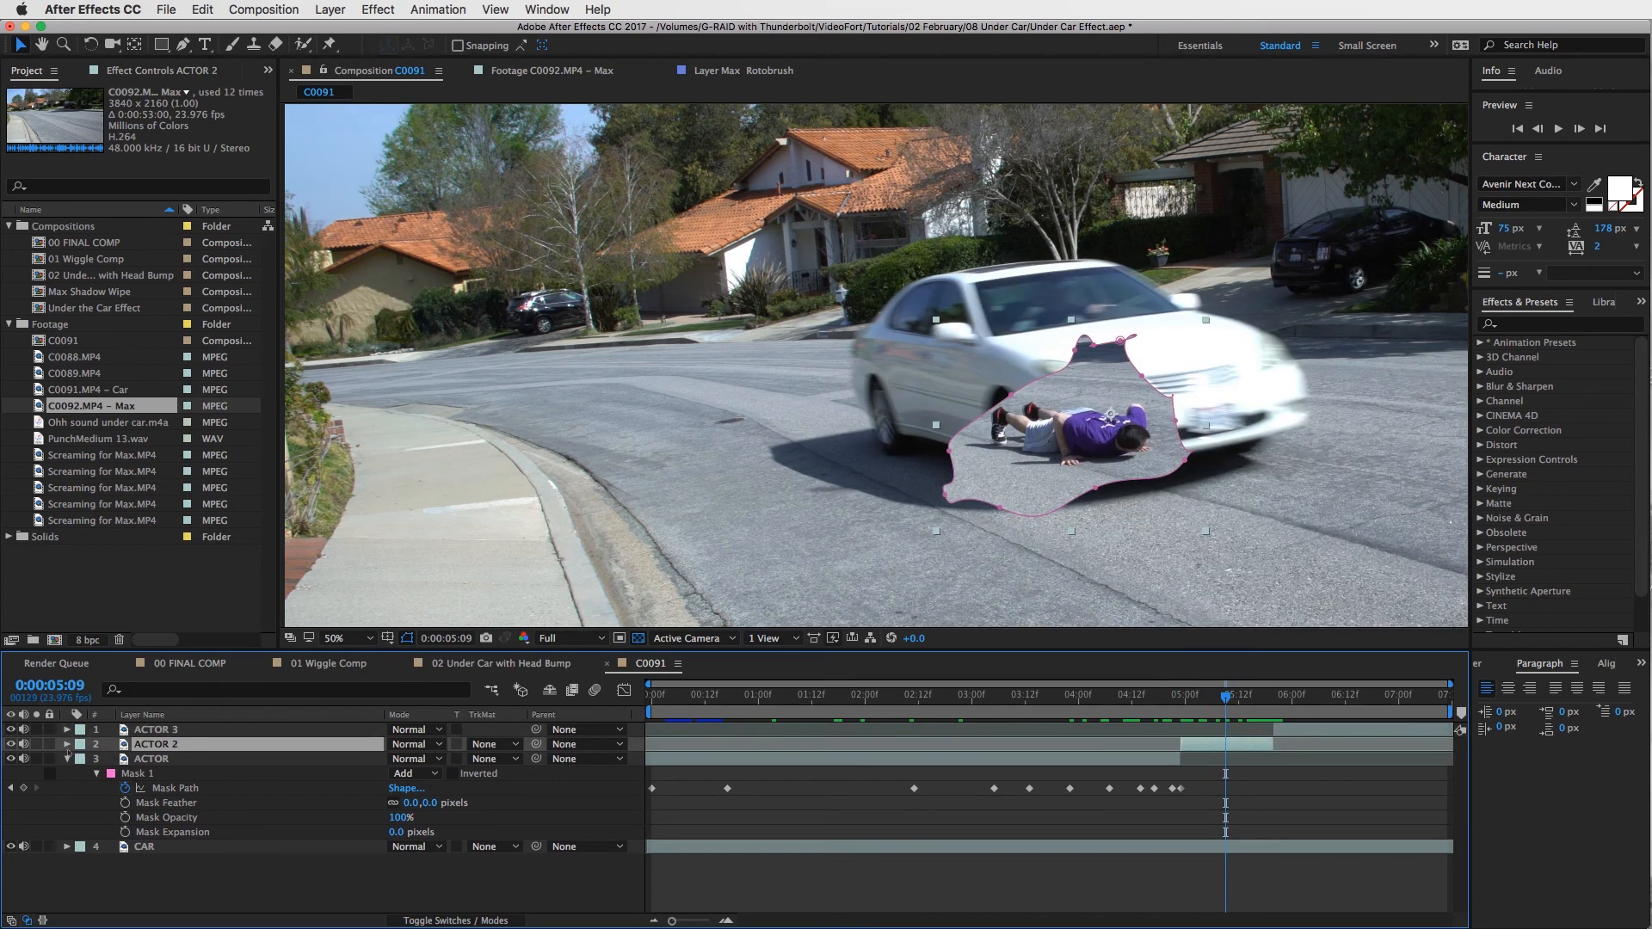
{"action": "key", "text": "m"}
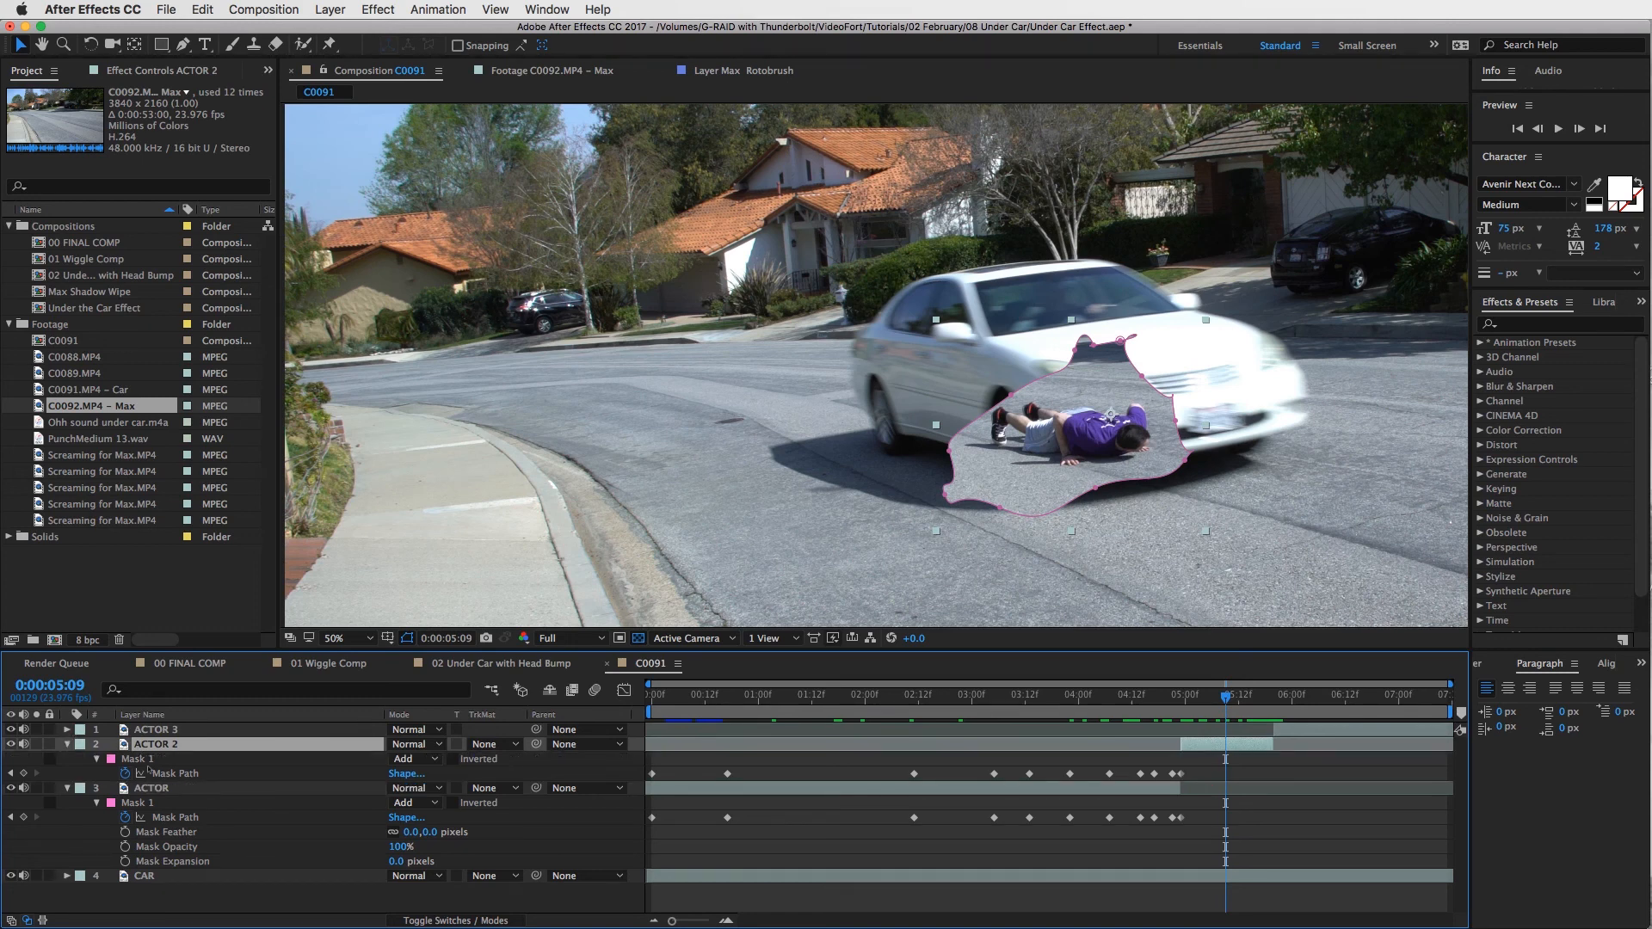
{"action": "left_click", "coordinate": [147, 759]}
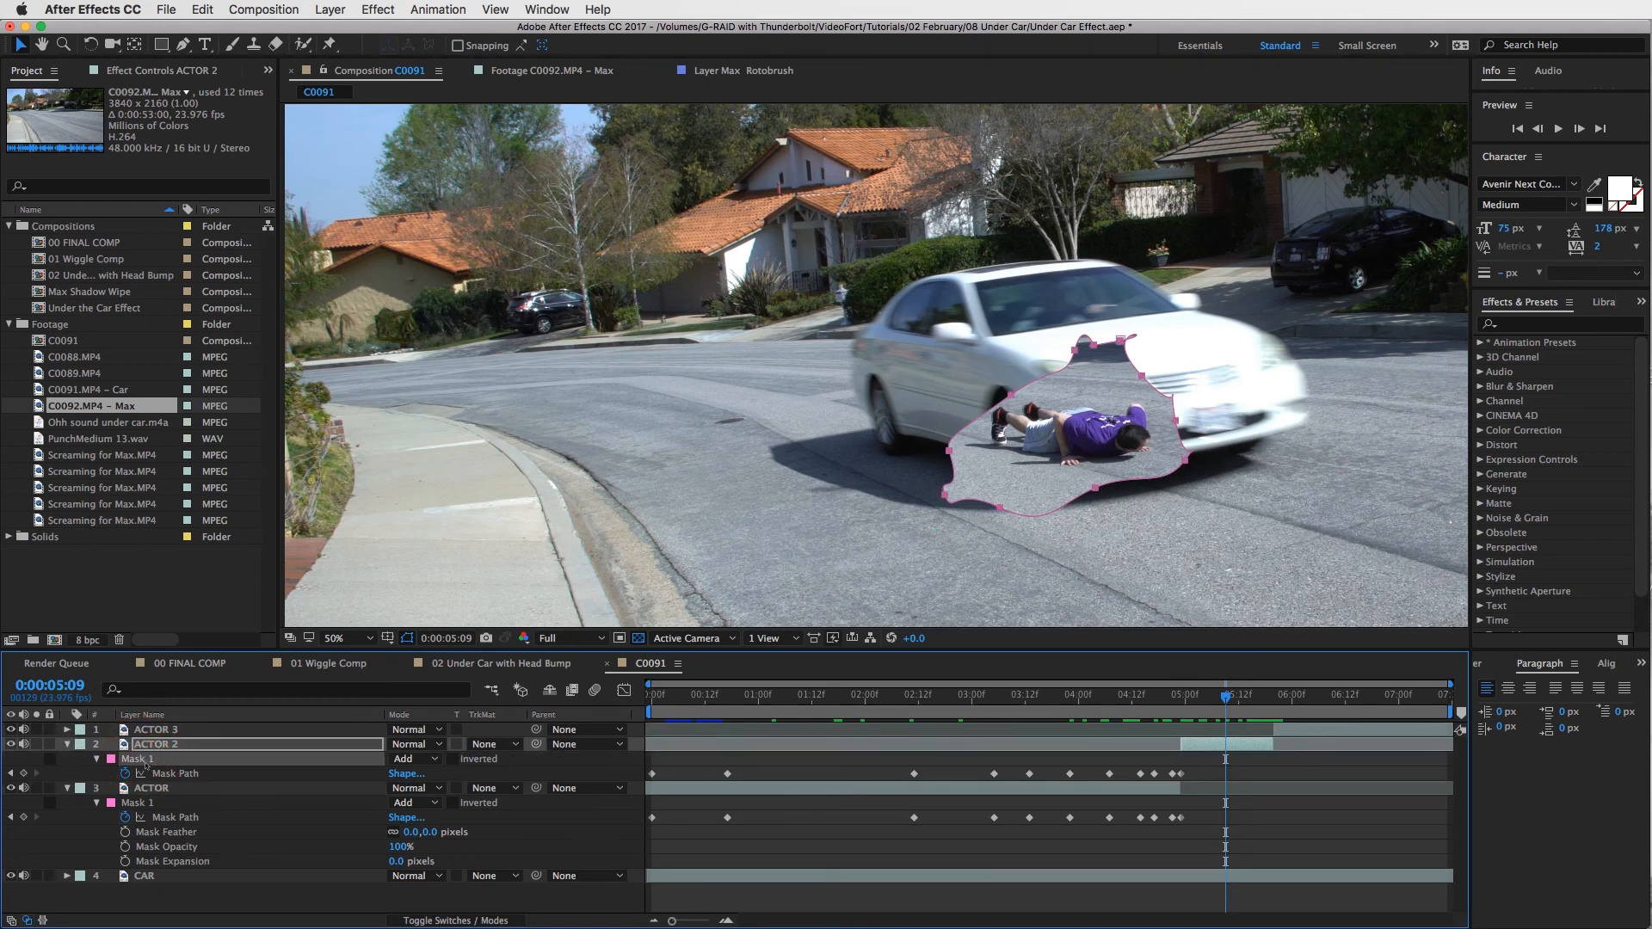
{"action": "left_click", "coordinate": [153, 745]}
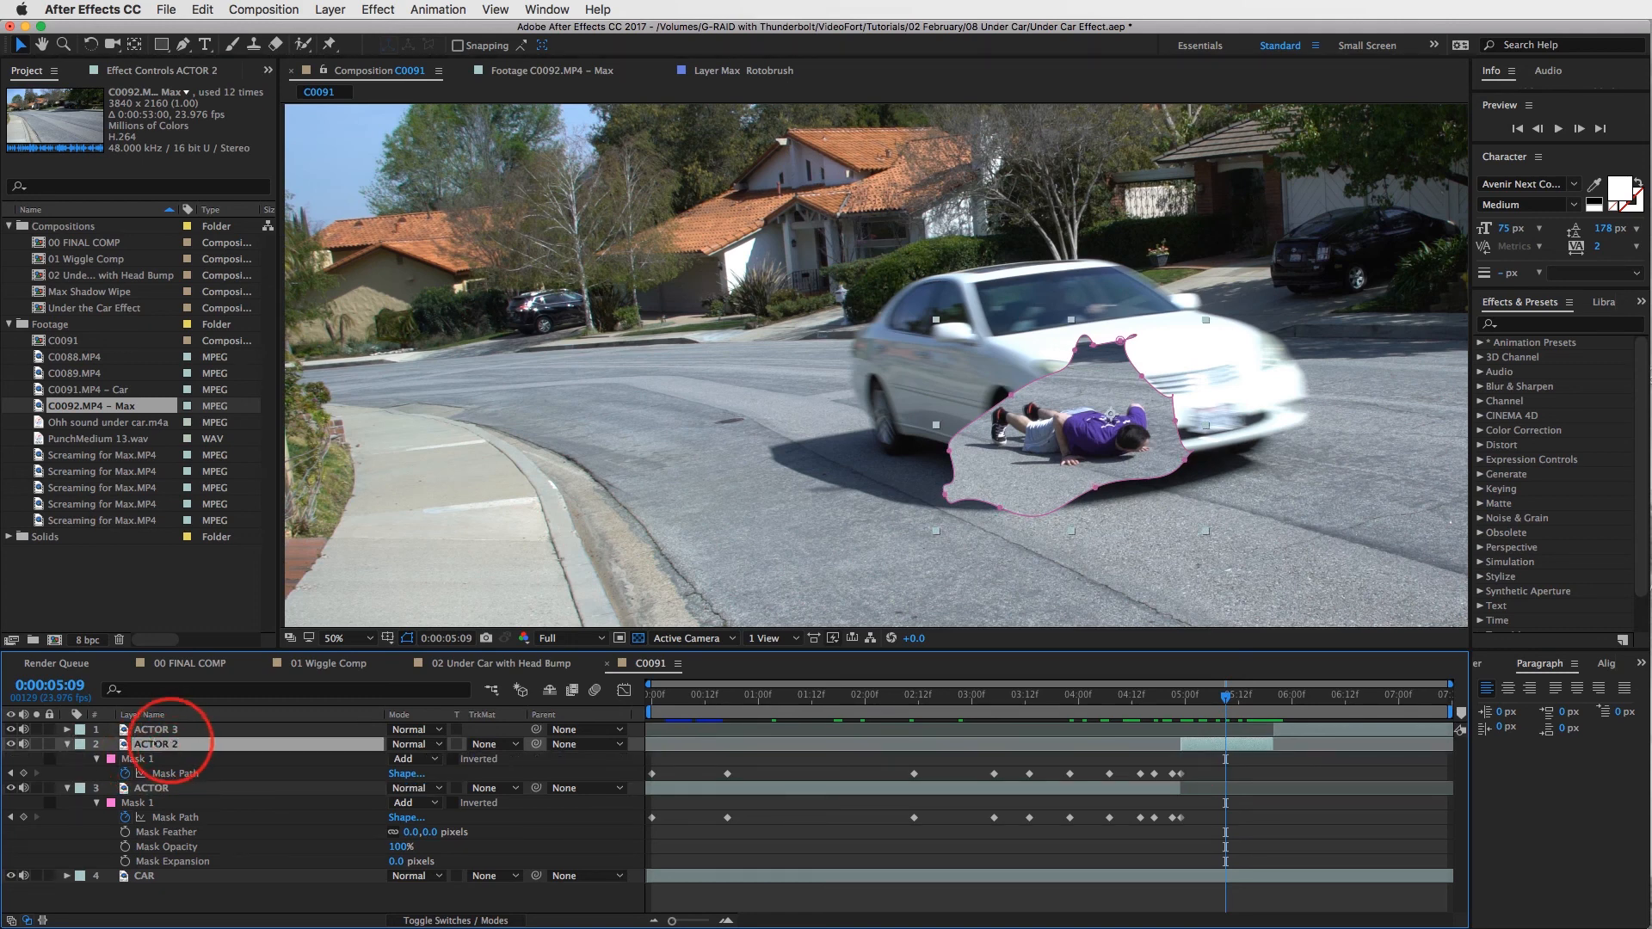
{"action": "left_click", "coordinate": [136, 759]}
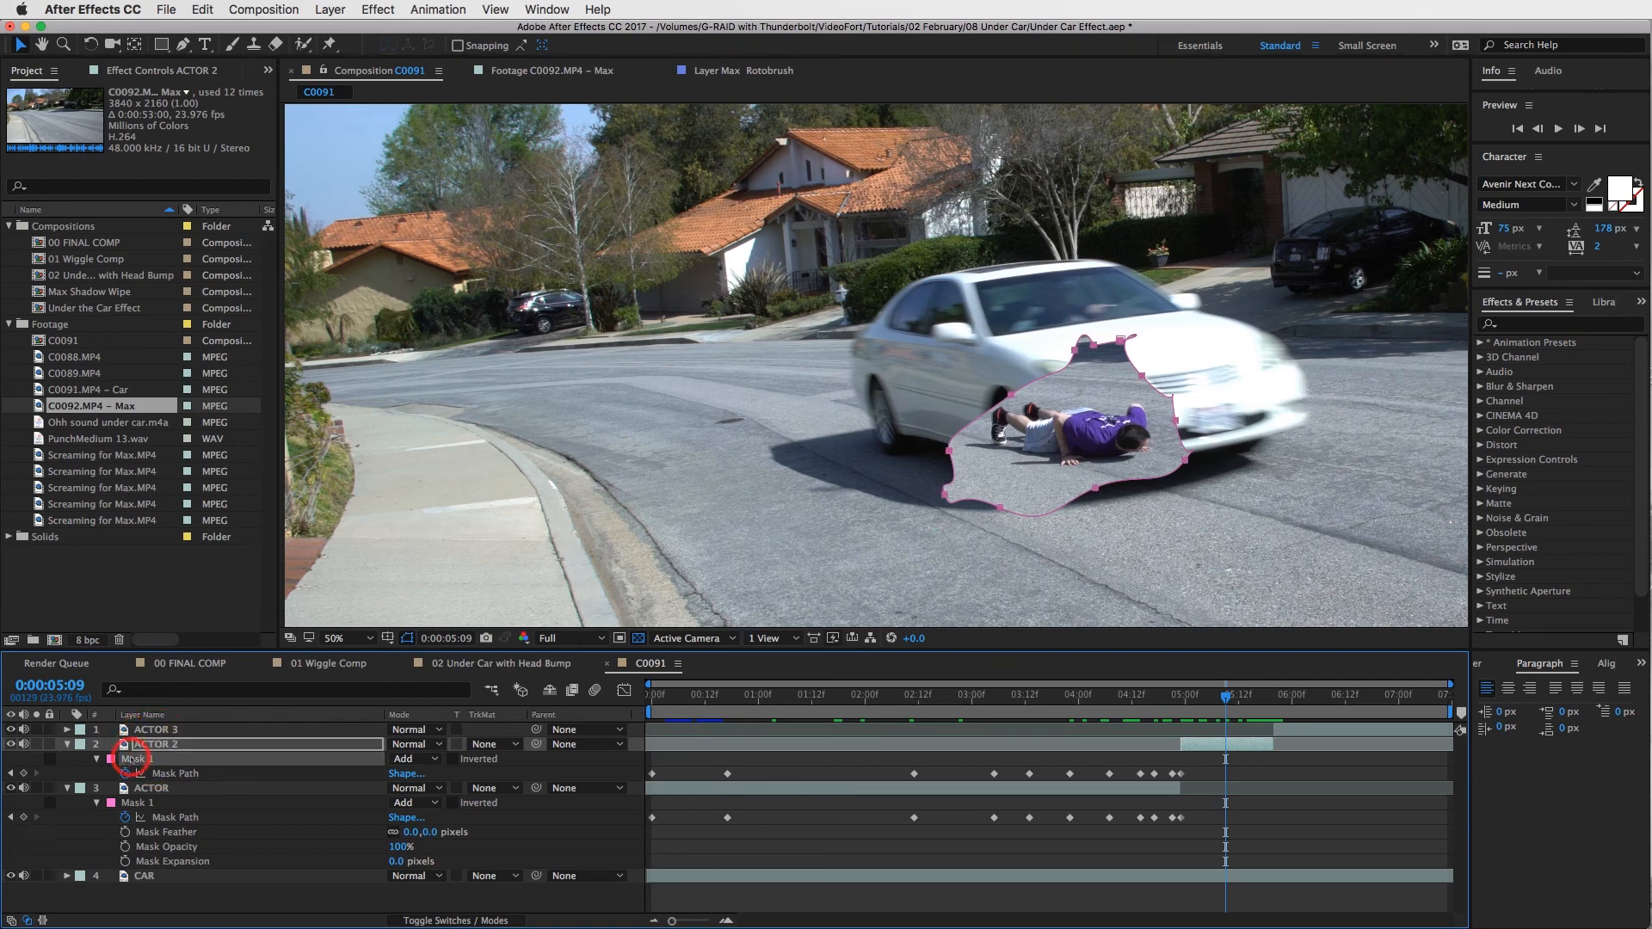
{"action": "key", "text": "Delete"}
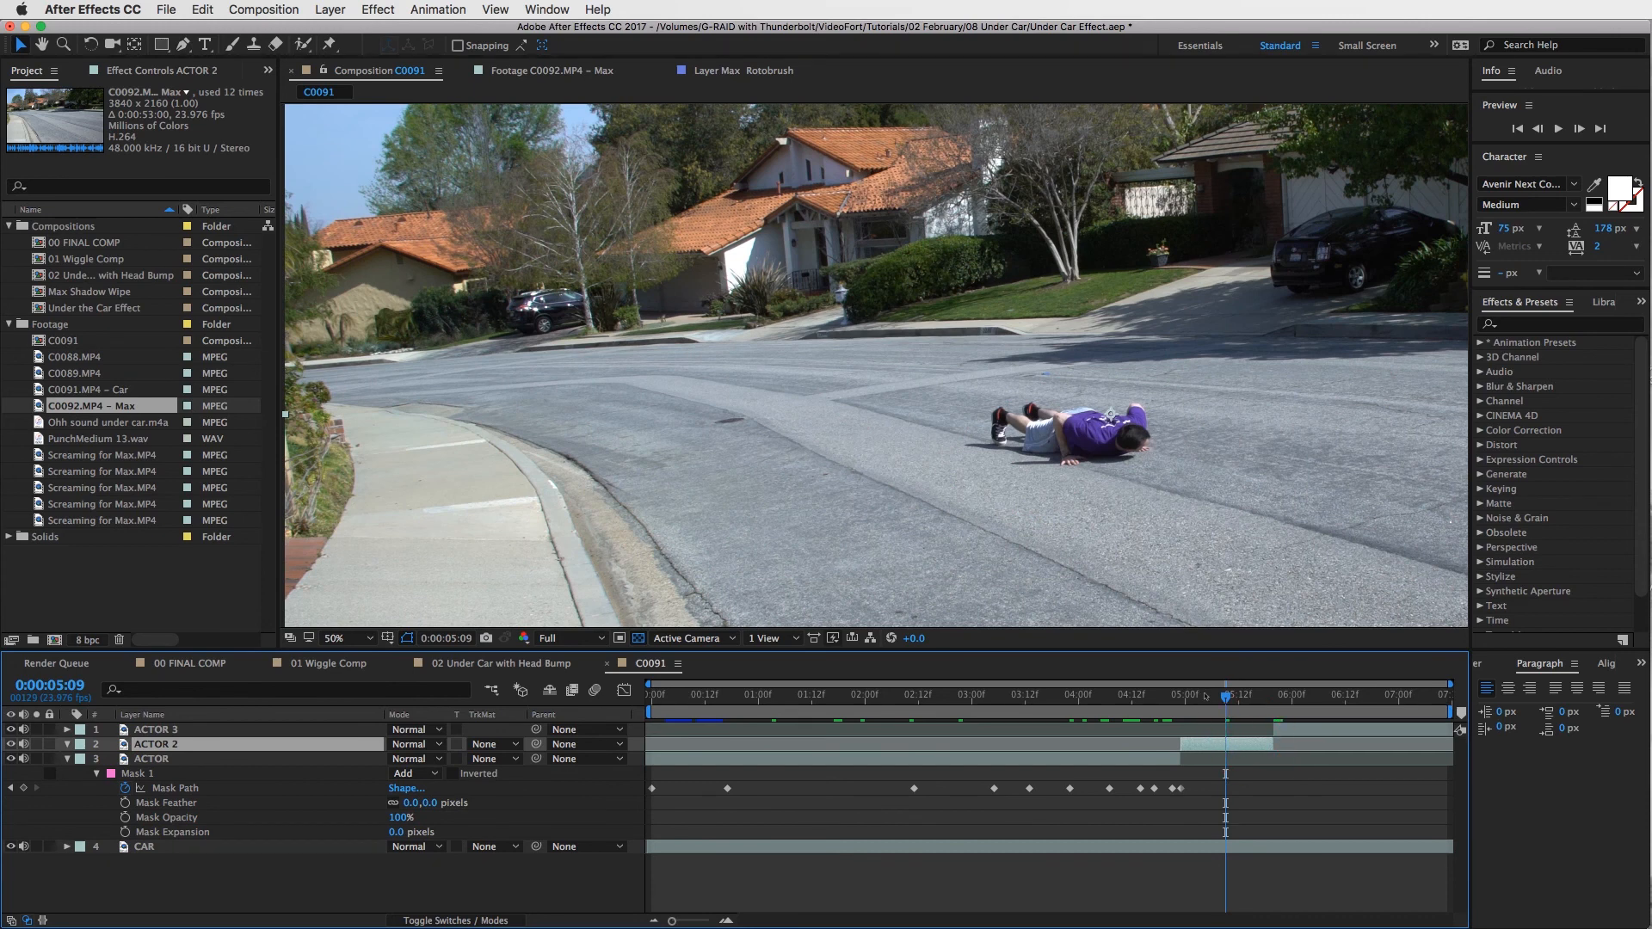
Step: At 0:00:04:23, open the ACTOR 2 layer in its own viewer and paint a first Roto Brush stroke over the actor
{"action": "left_click_drag", "start_coordinate": [1226, 695], "coordinate": [1180, 695]}
{"action": "left_click", "coordinate": [1203, 750]}
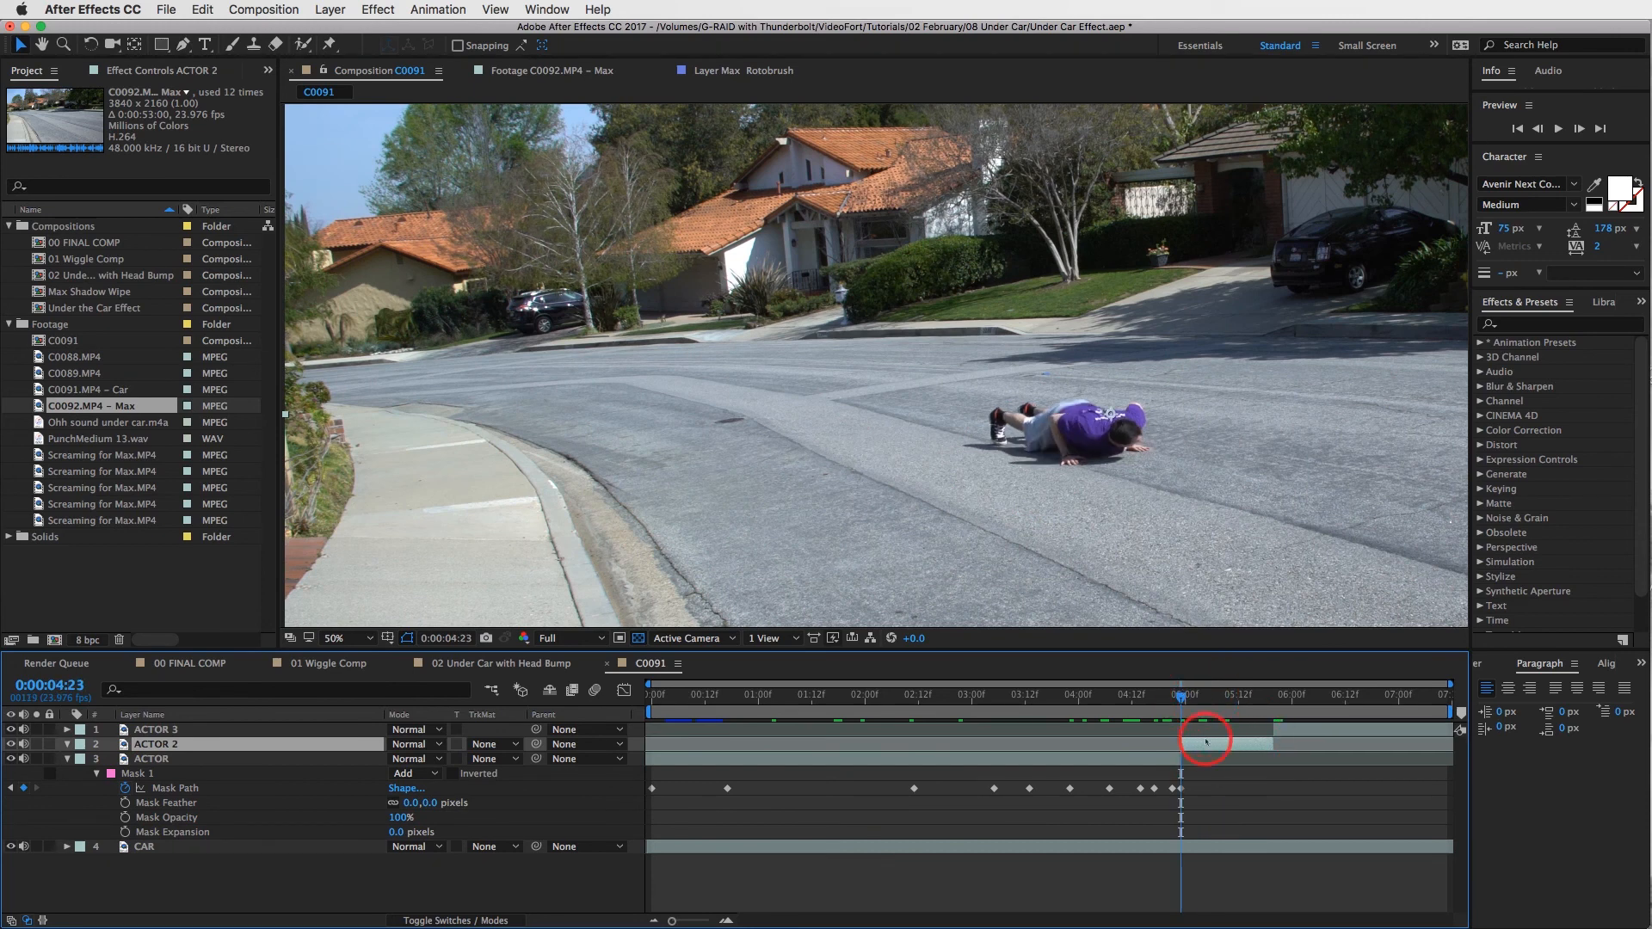
{"action": "left_click", "coordinate": [1214, 750]}
{"action": "left_click", "coordinate": [303, 44]}
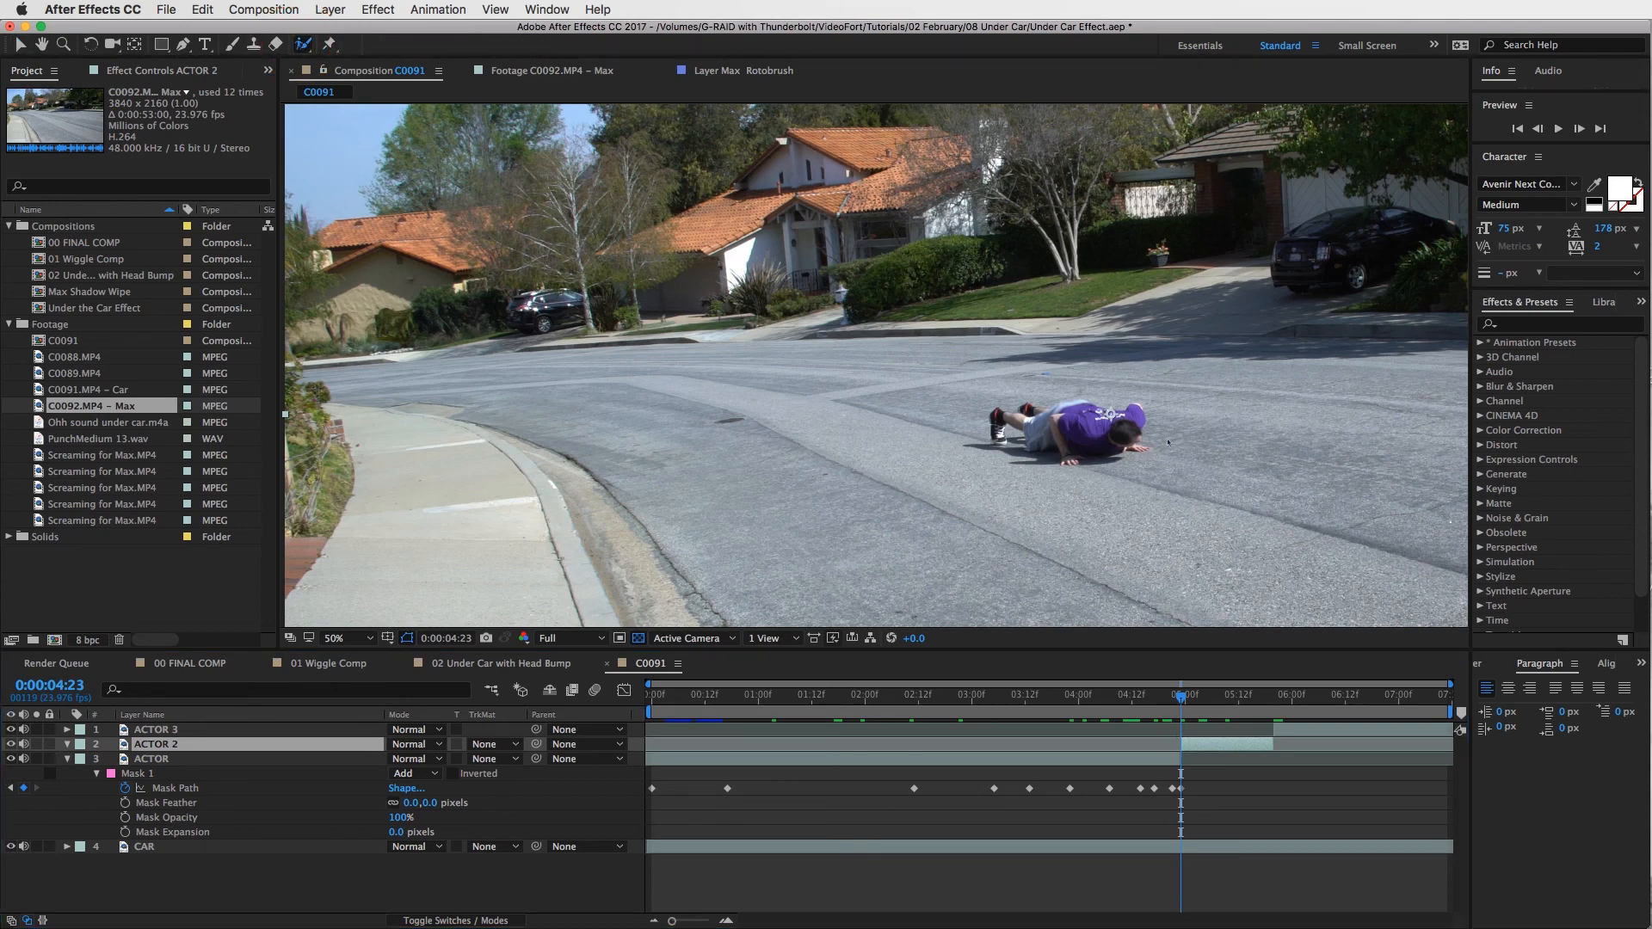
{"action": "double_click", "coordinate": [1215, 747]}
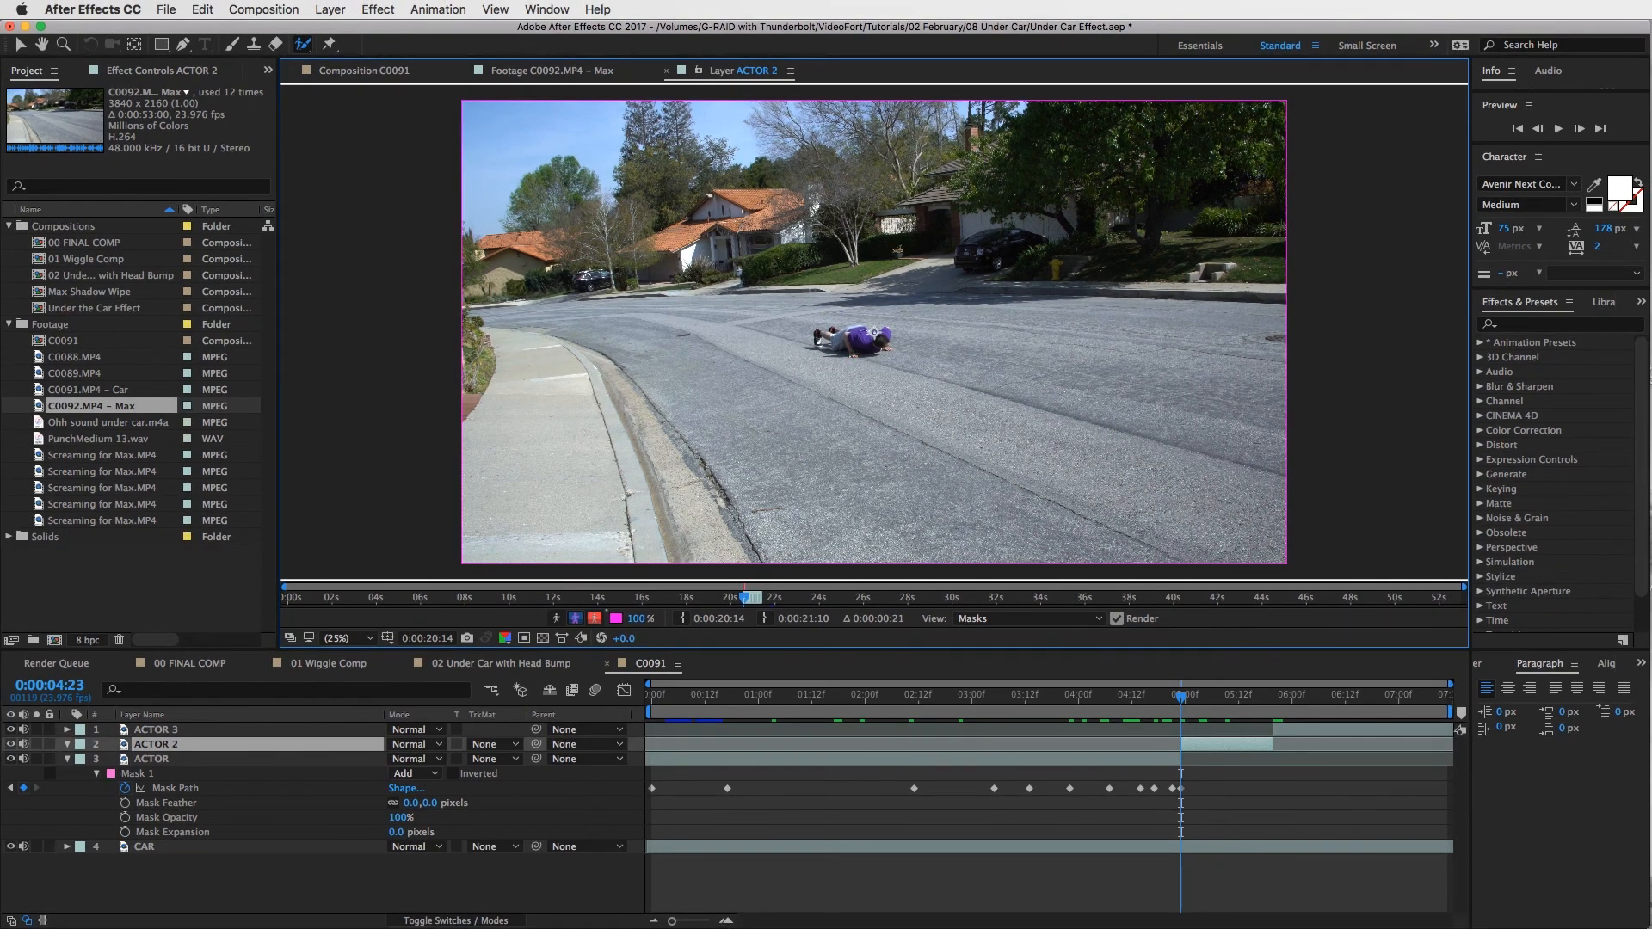
{"action": "scroll", "coordinate": [855, 348], "scroll_direction": "up", "scroll_amount": 3}
{"action": "scroll", "coordinate": [873, 308], "scroll_direction": "up", "scroll_amount": 2}
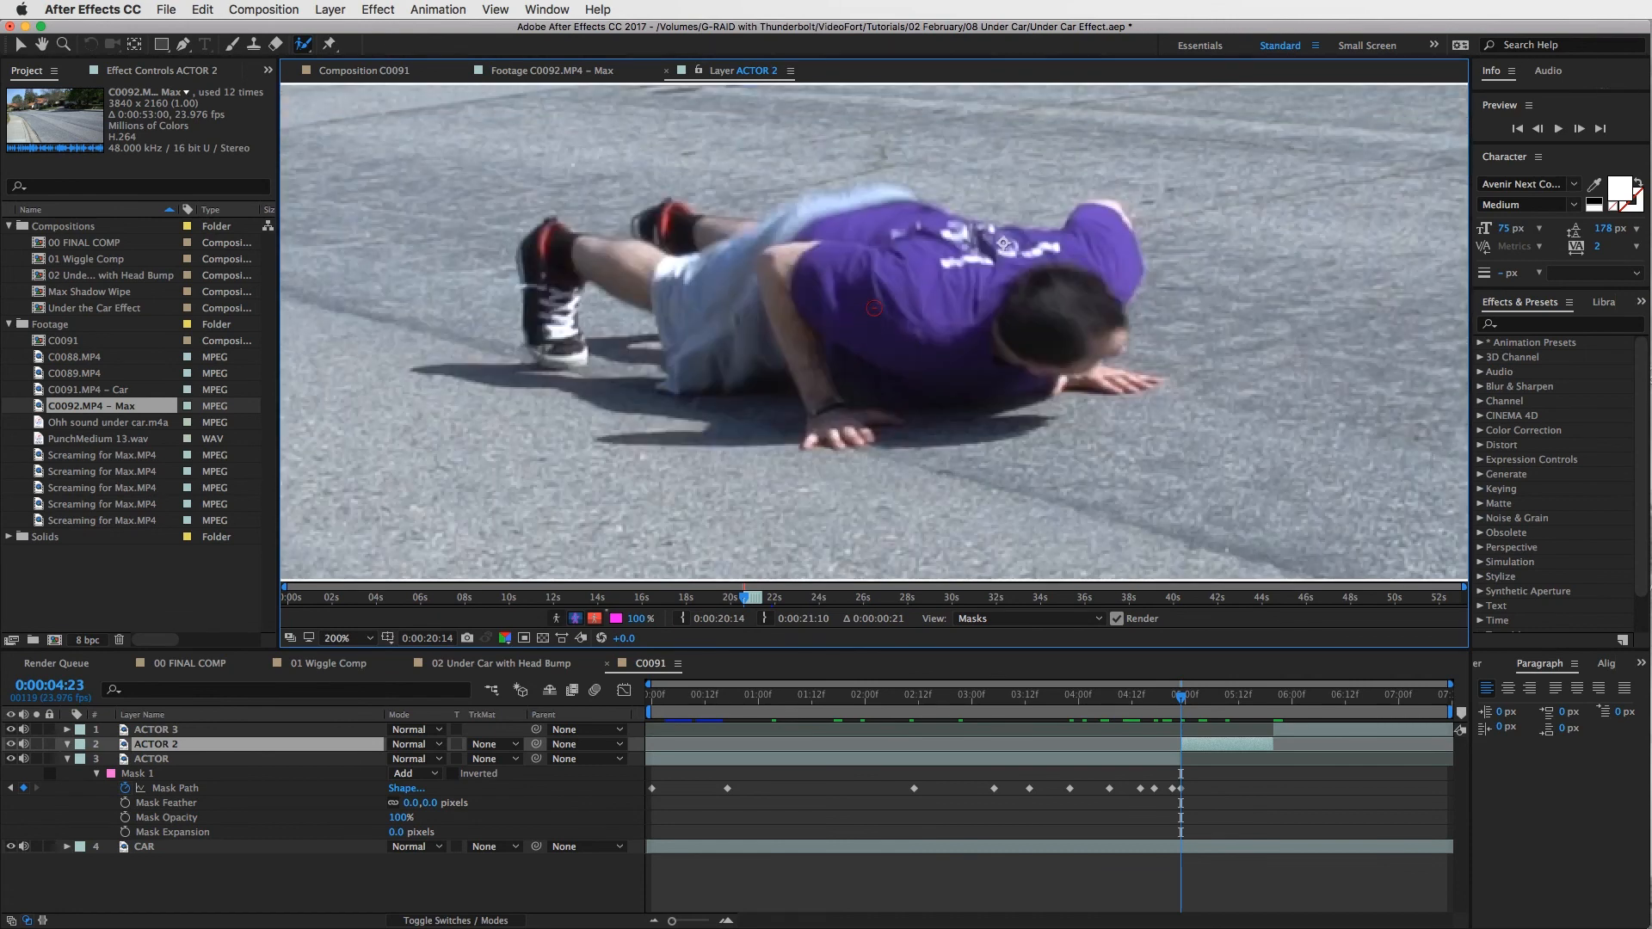
{"action": "left_click", "coordinate": [1036, 306]}
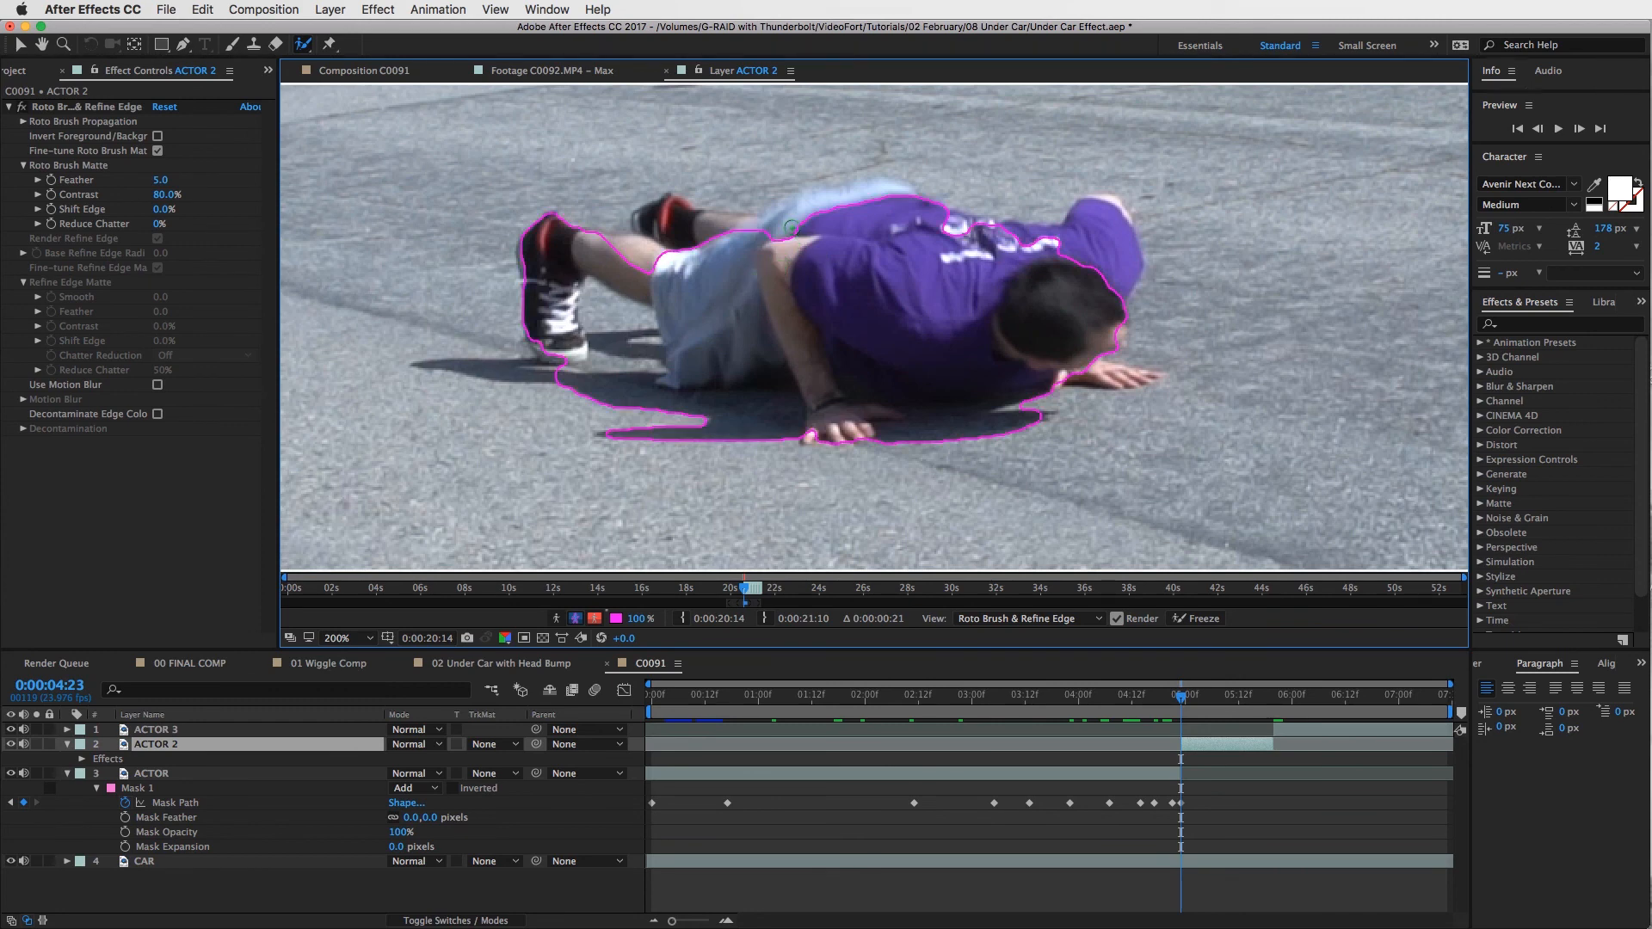
Step: Extend the Roto Brush selection to the actor's back, shoulder, far foot, hands and the shadow by his feet
{"action": "left_click_drag", "start_coordinate": [791, 228], "coordinate": [888, 202]}
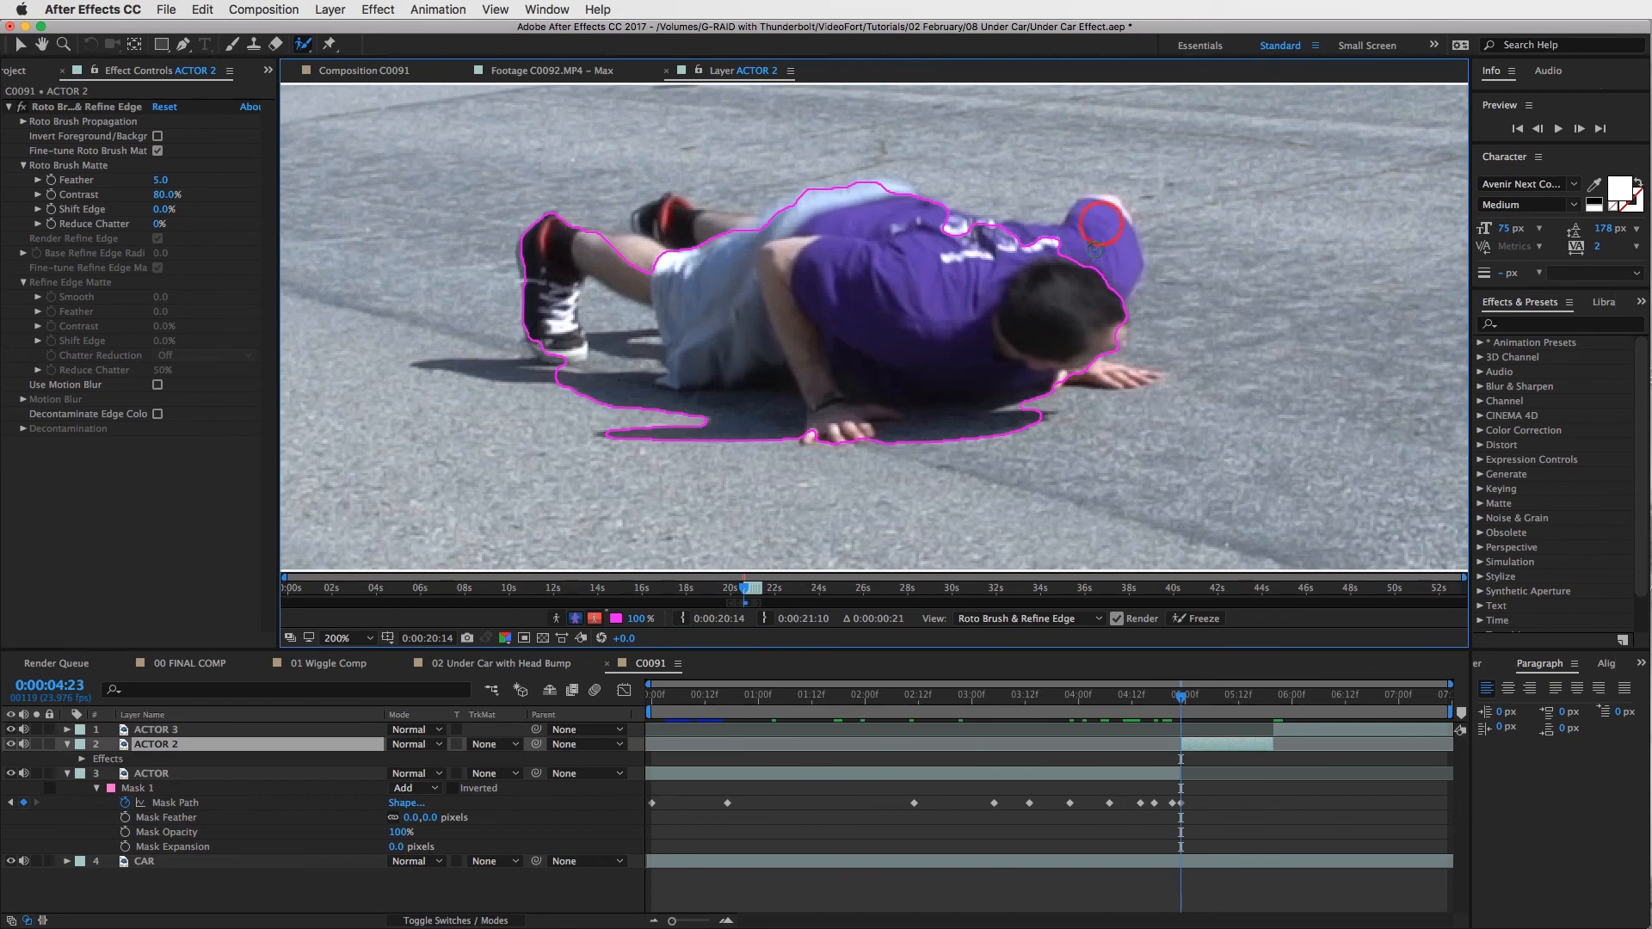
{"action": "left_click_drag", "start_coordinate": [1103, 242], "coordinate": [918, 239]}
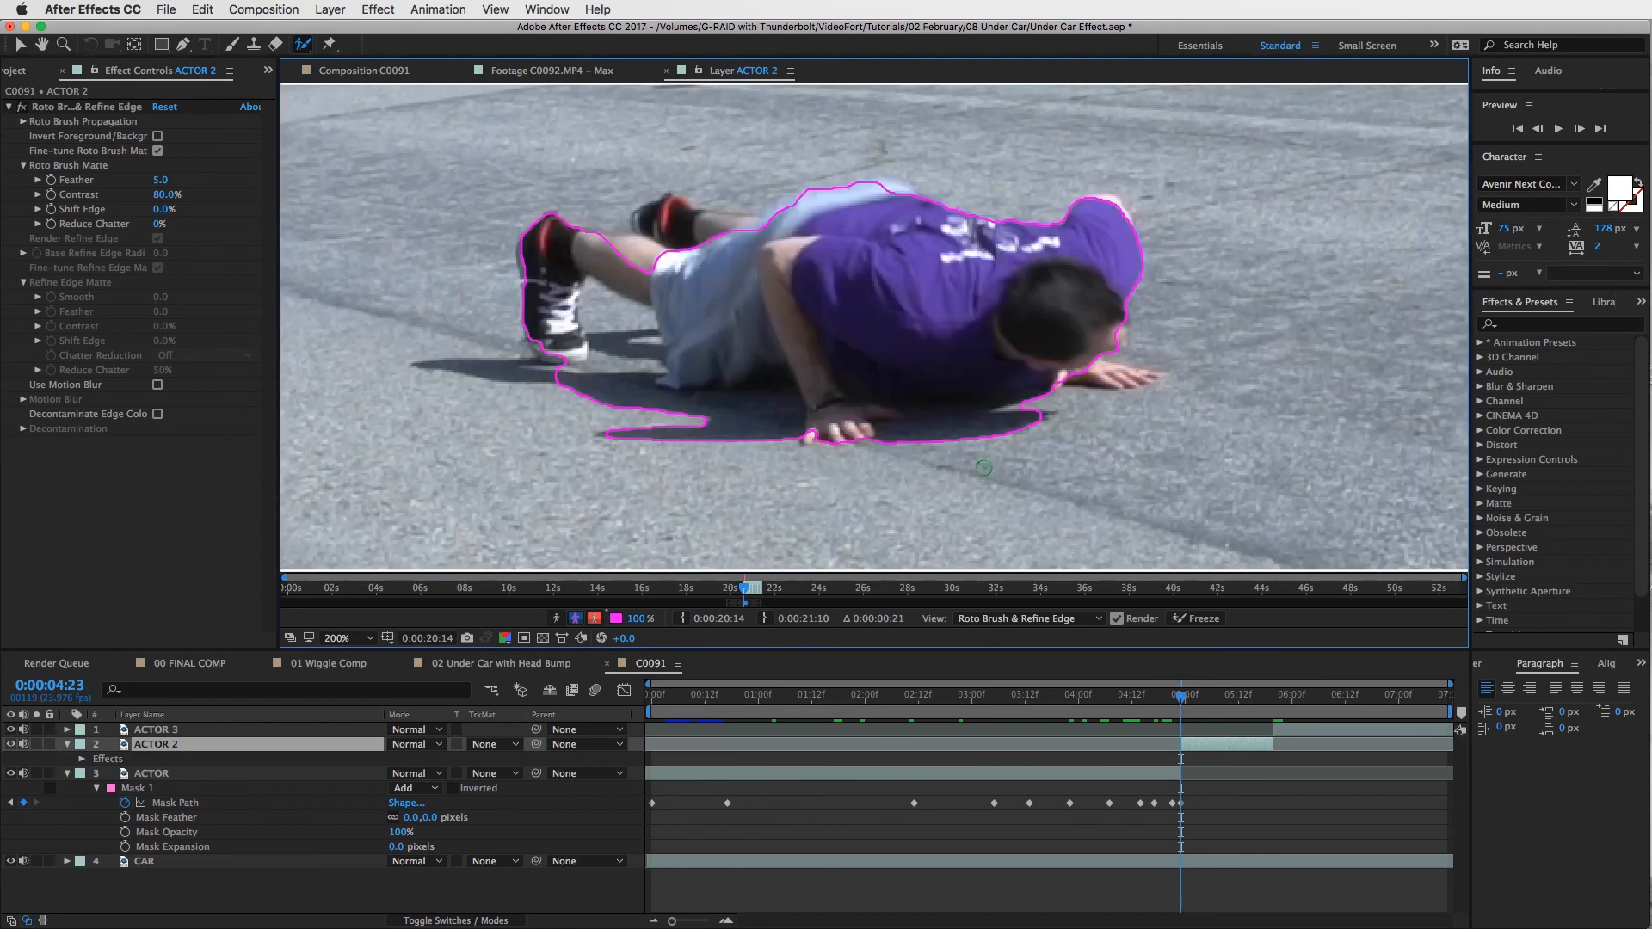
{"action": "left_click_drag", "start_coordinate": [670, 229], "coordinate": [603, 259]}
{"action": "left_click_drag", "start_coordinate": [637, 365], "coordinate": [456, 368]}
{"action": "left_click_drag", "start_coordinate": [1071, 305], "coordinate": [1146, 373]}
{"action": "left_click", "coordinate": [809, 436]}
{"action": "left_click_drag", "start_coordinate": [902, 186], "coordinate": [837, 197]}
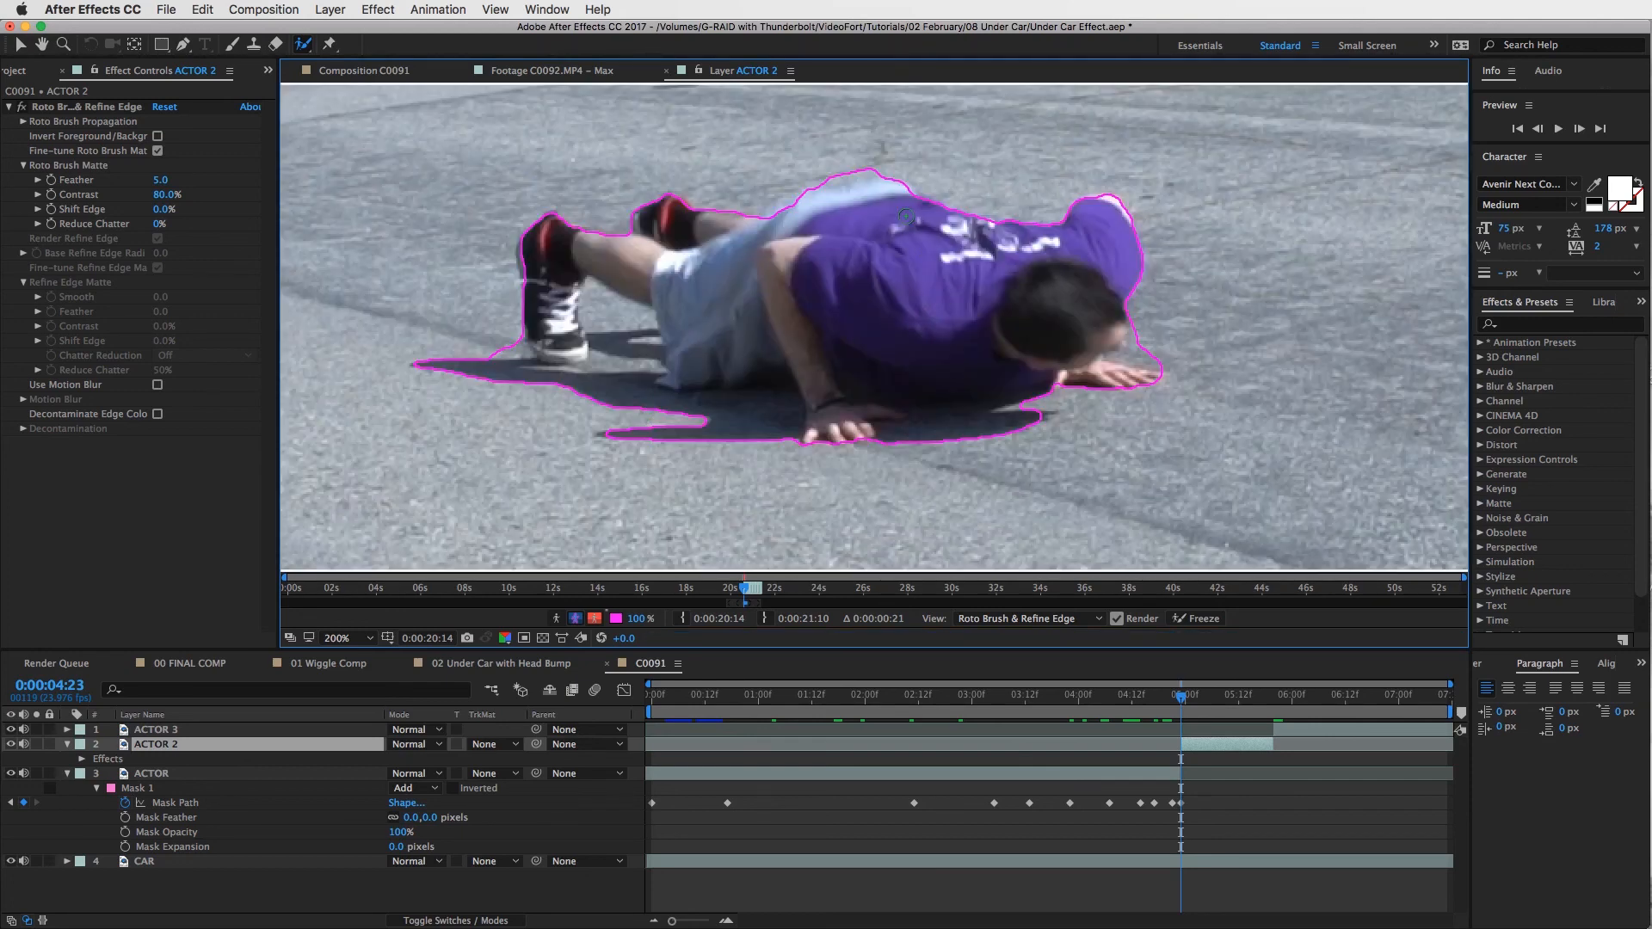
{"action": "left_click", "coordinate": [902, 197]}
Step: Propagate the Roto Brush selection through the ACTOR 2 frames up to 0:00:05:19 and freeze it
{"action": "key", "text": "equal"}
{"action": "key", "text": "equal"}
{"action": "key", "text": "equal"}
{"action": "key", "text": "equal"}
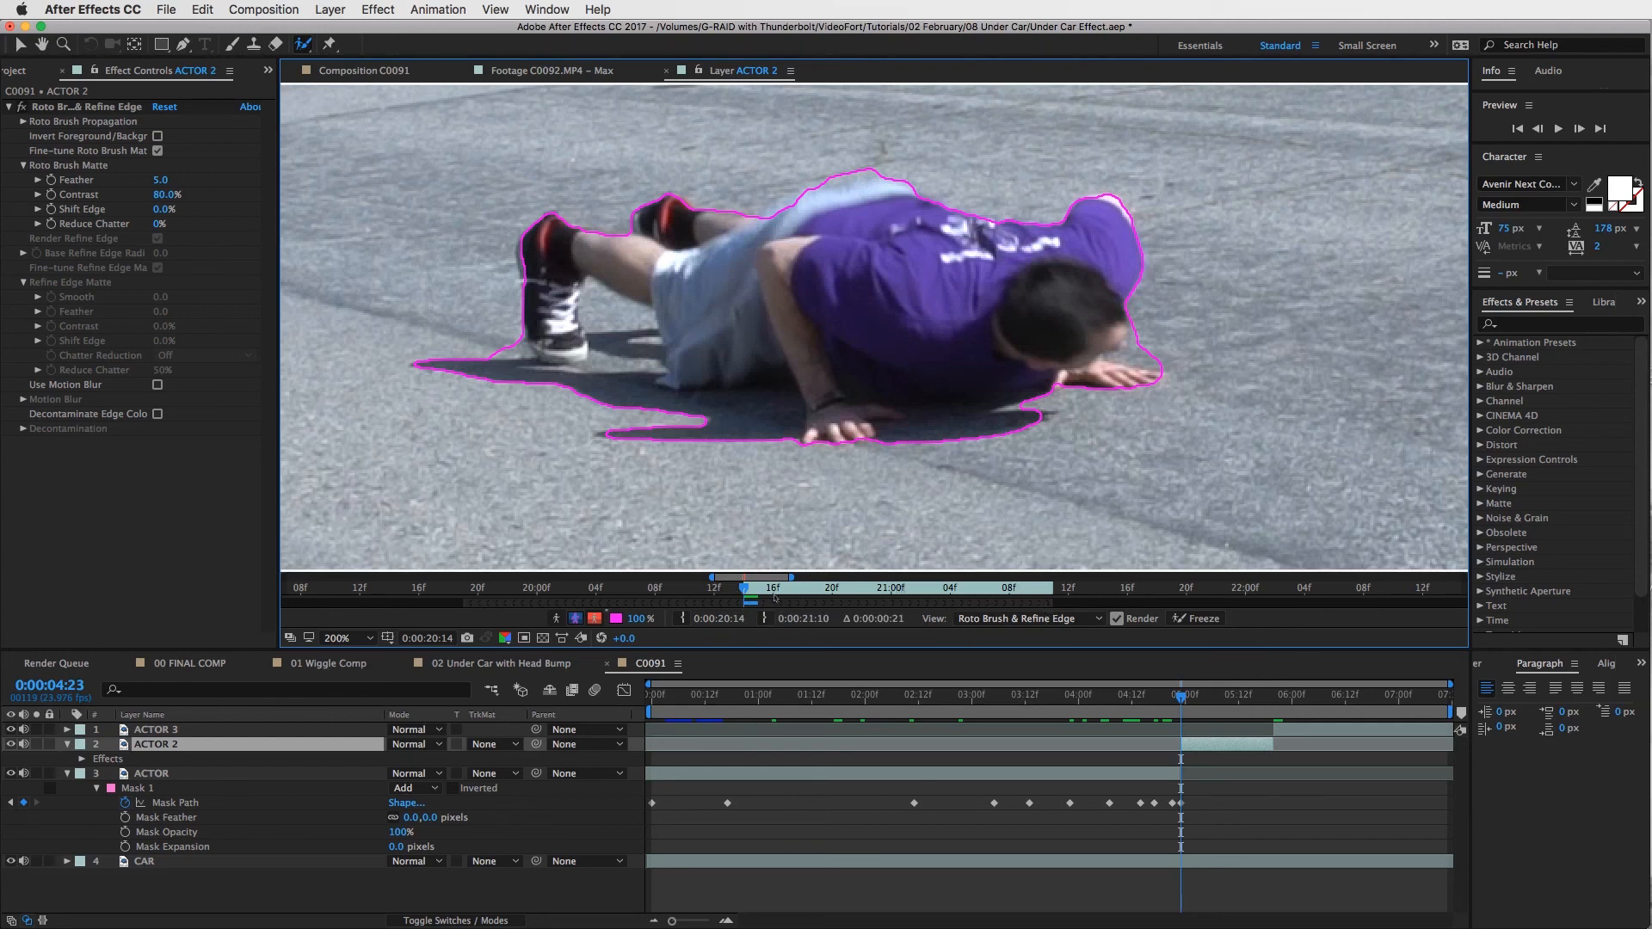
{"action": "key", "text": "Page_Down"}
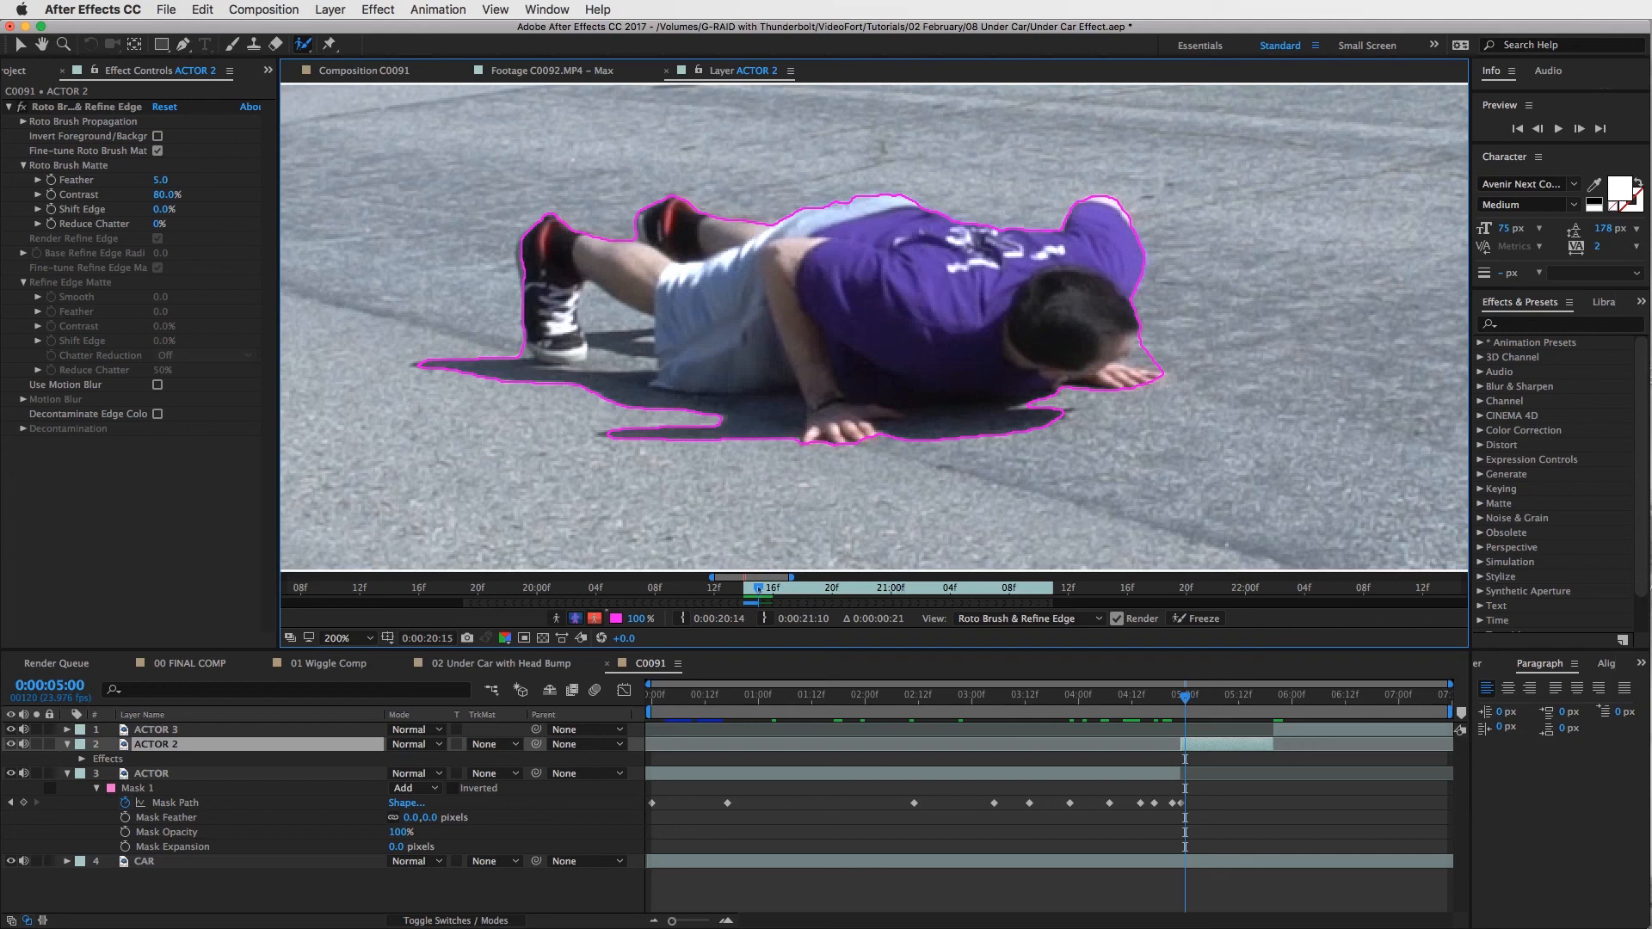
{"action": "left_click_drag", "start_coordinate": [757, 589], "coordinate": [891, 588]}
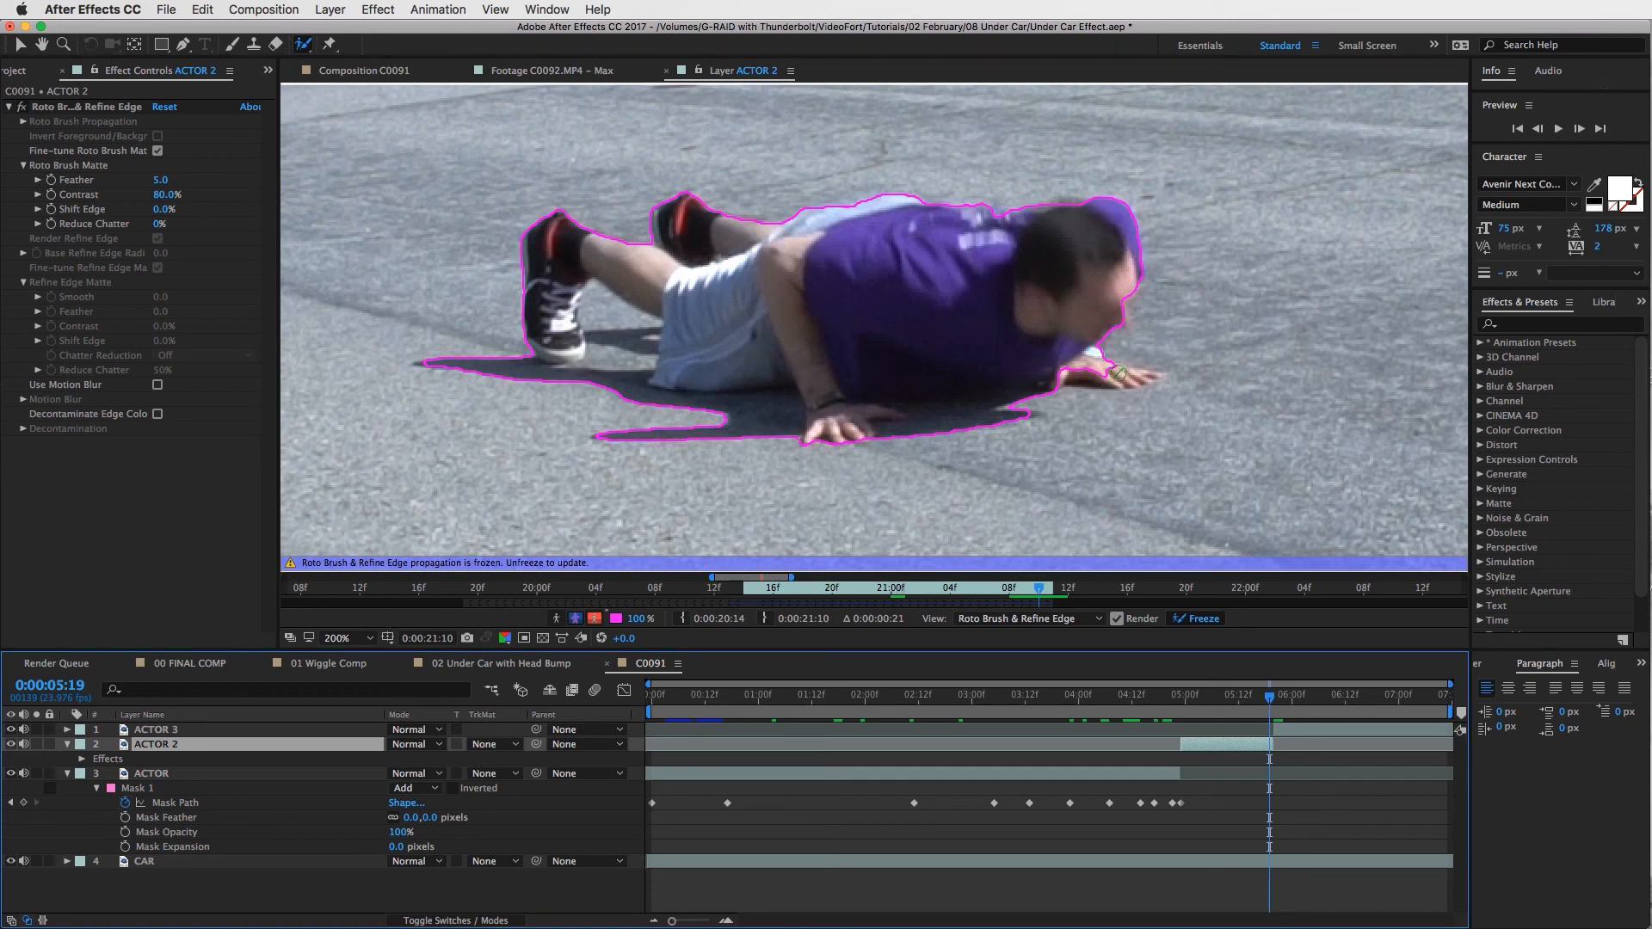
Step: Return to the C0091 composition and split the CAR layer at 0:00:04:23, where ACTOR 2 begins
{"action": "left_click", "coordinate": [365, 71]}
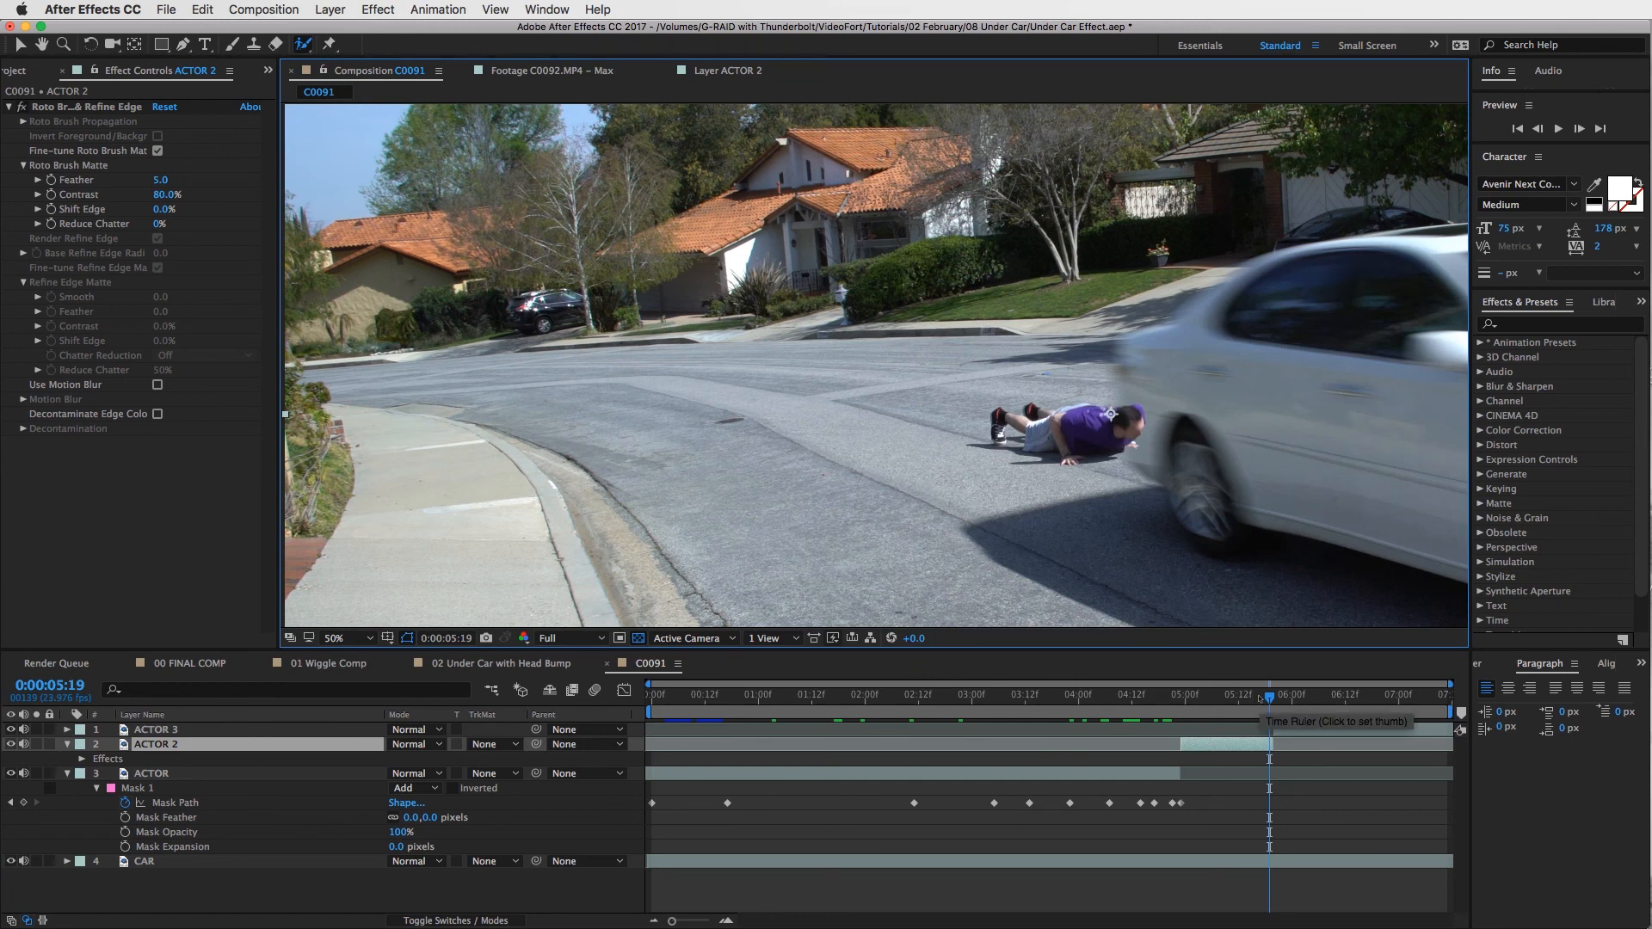
{"action": "left_click_drag", "start_coordinate": [1266, 696], "coordinate": [1227, 696]}
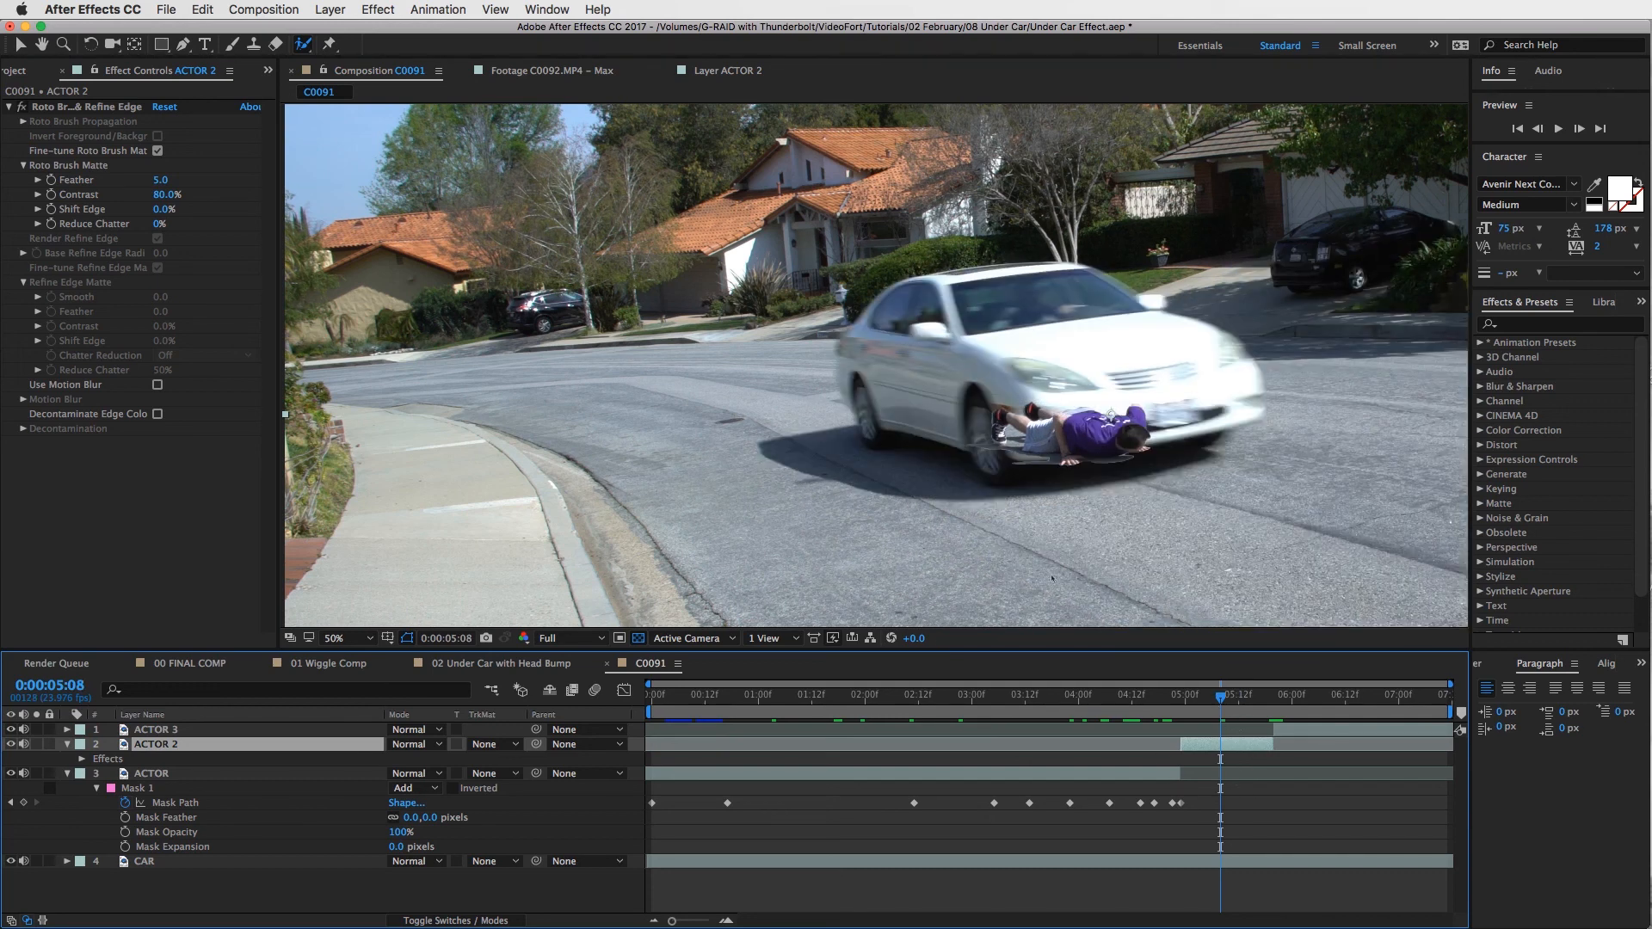
{"action": "left_click", "coordinate": [1247, 861]}
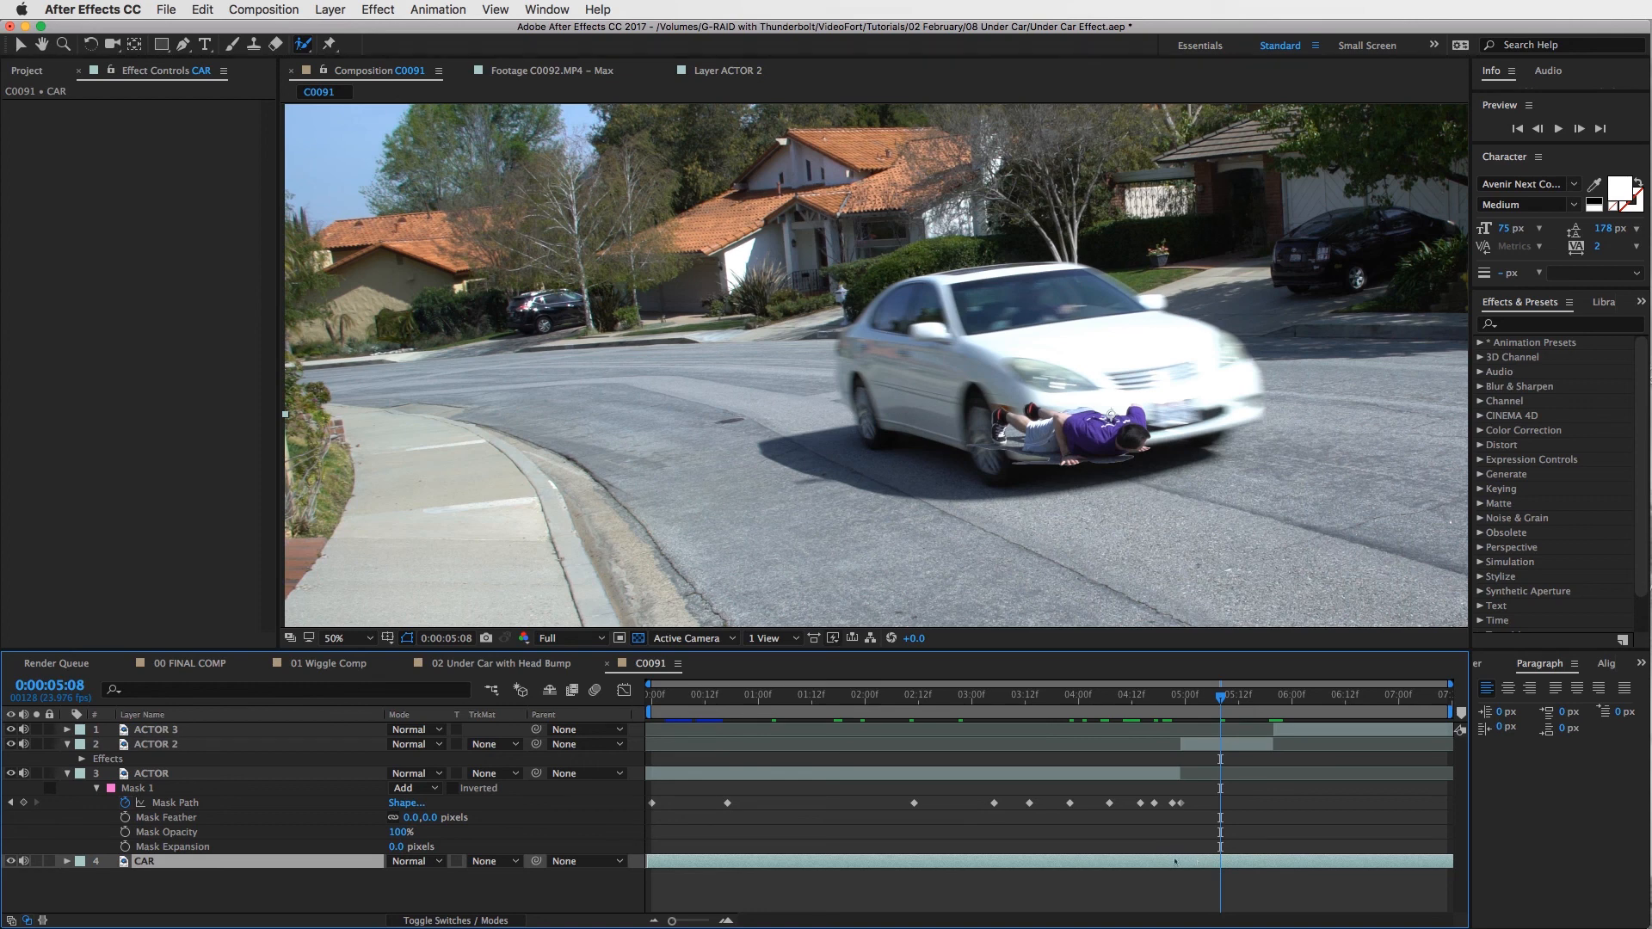
{"action": "left_click_drag", "start_coordinate": [1199, 693], "coordinate": [1180, 695]}
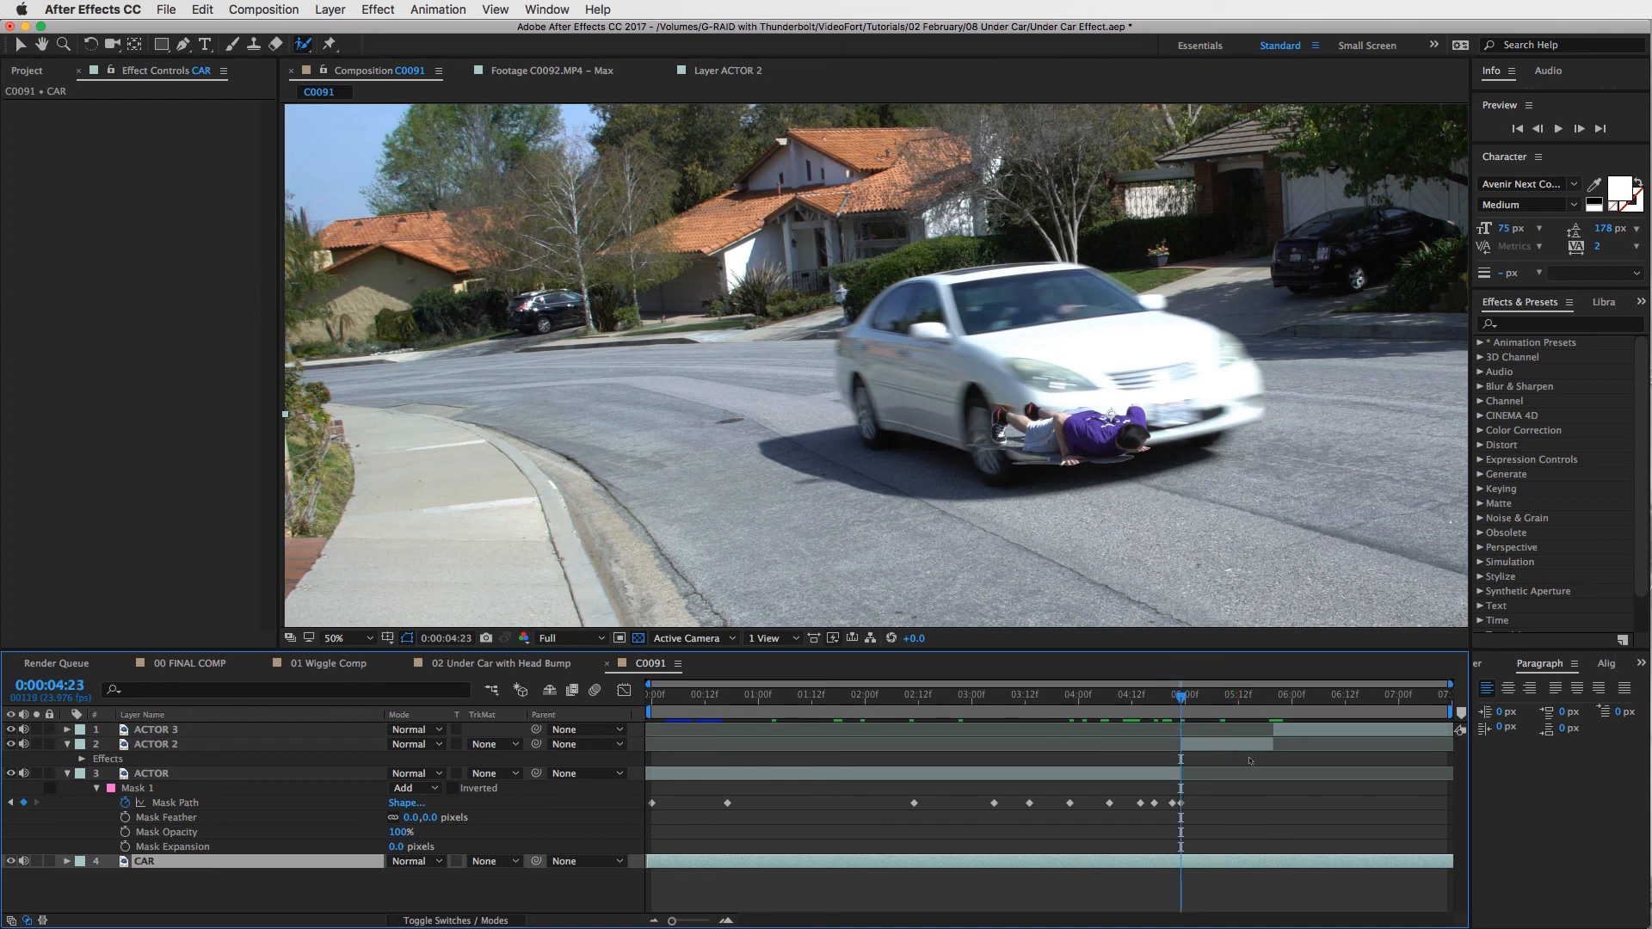
{"action": "left_click", "coordinate": [1239, 746]}
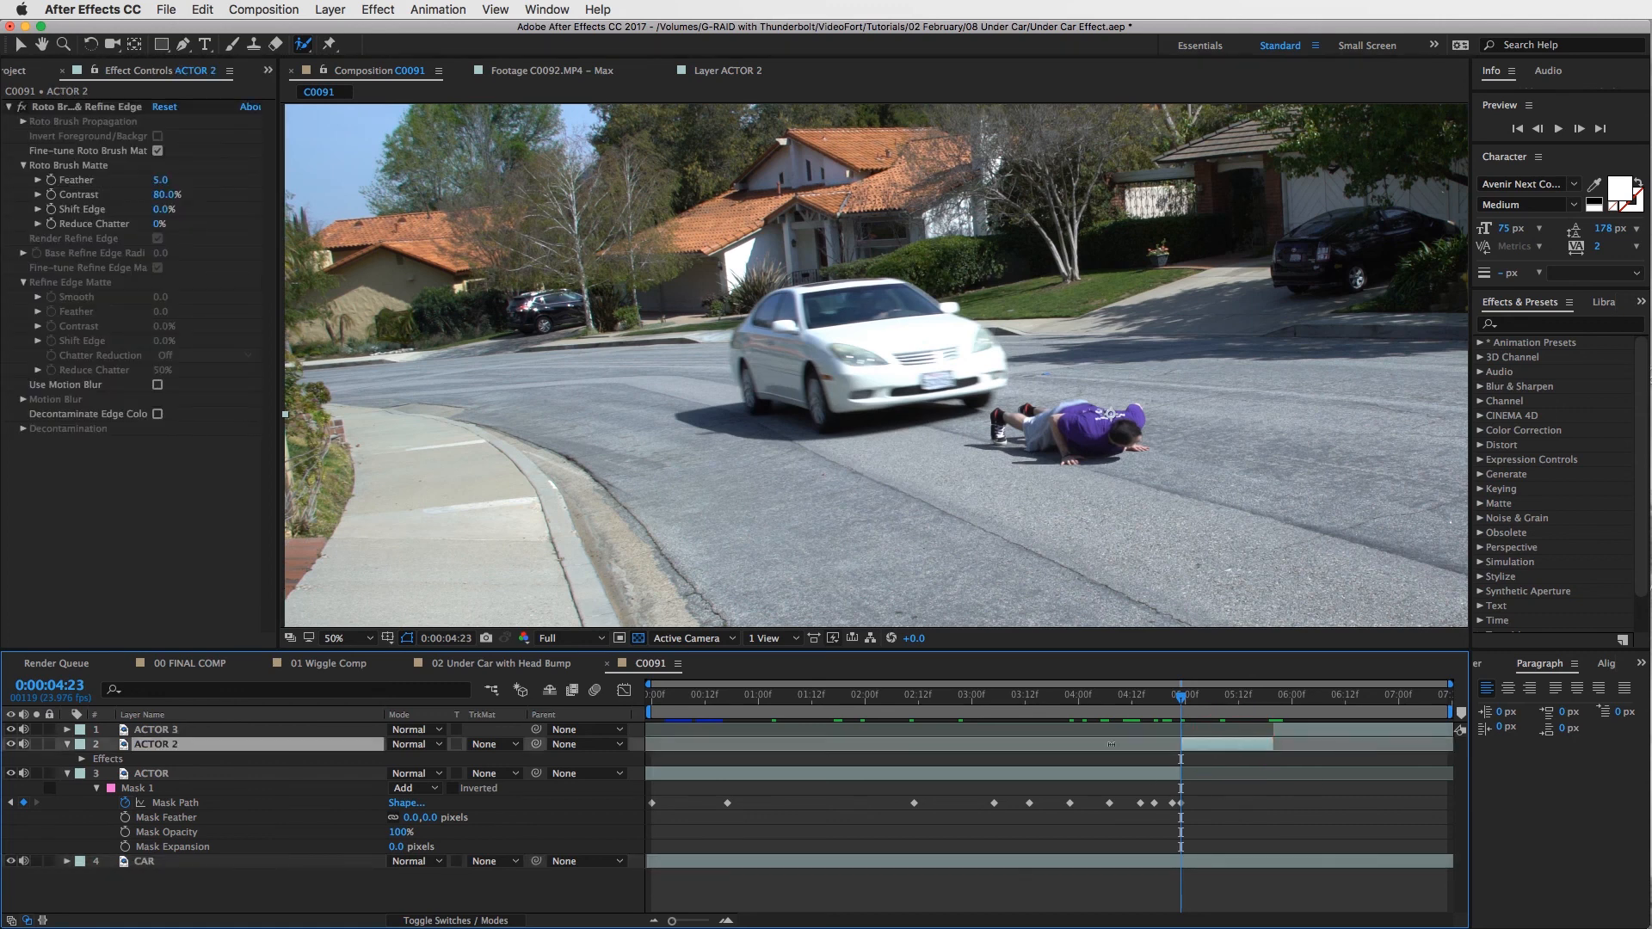
{"action": "left_click", "coordinate": [1225, 863]}
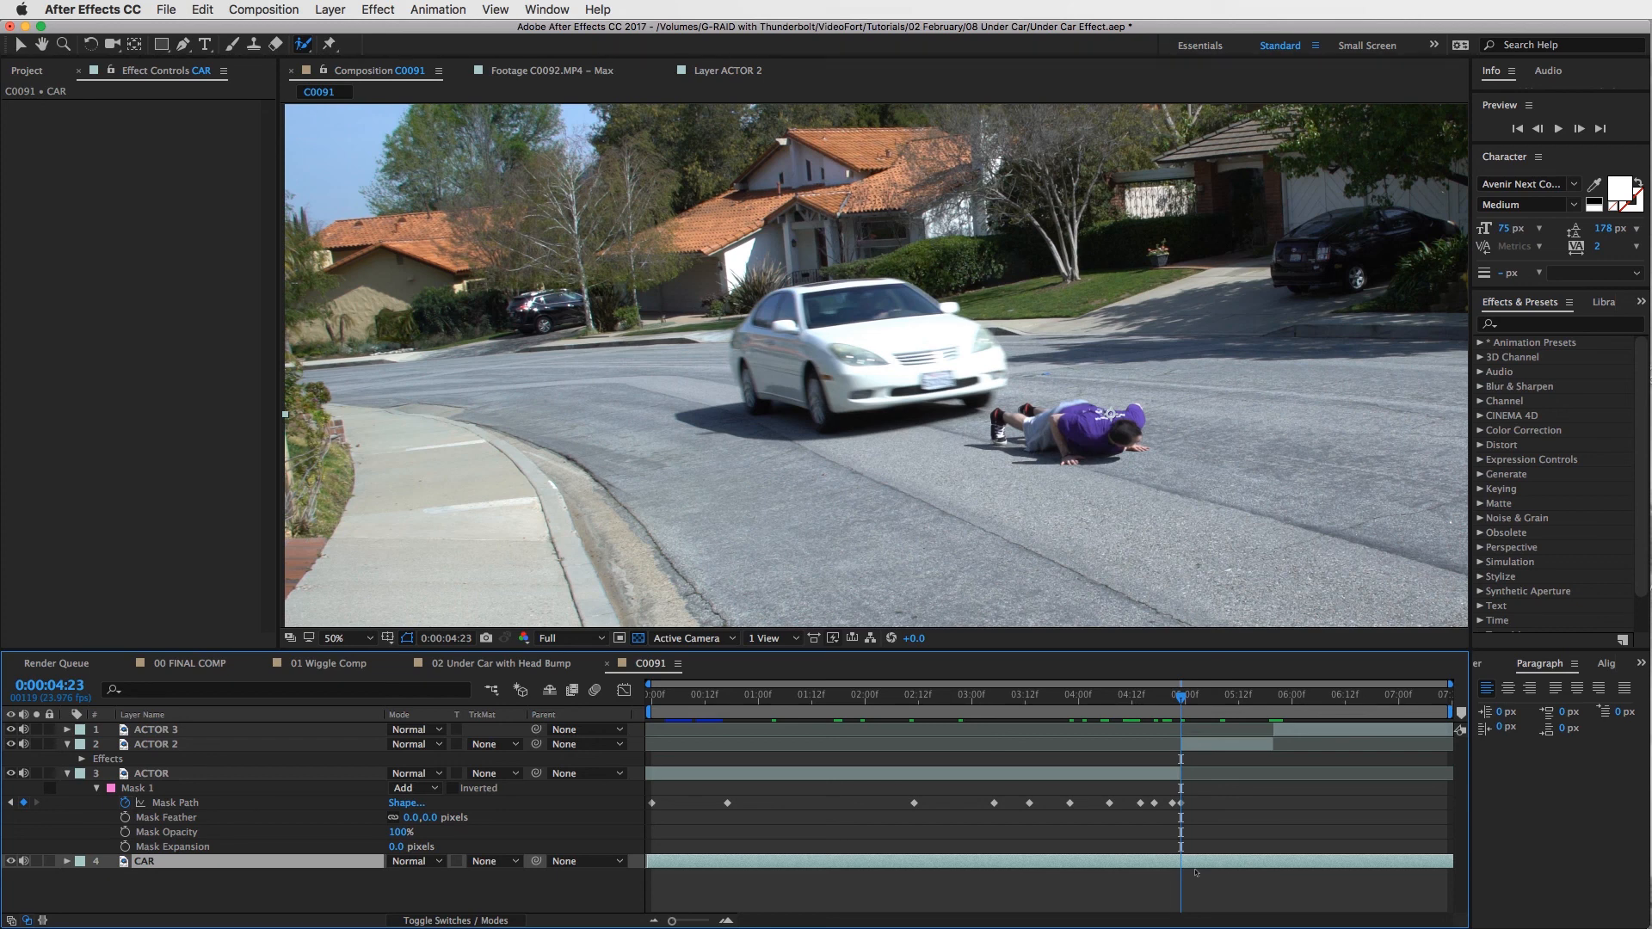
{"action": "key", "text": "super+shift+d"}
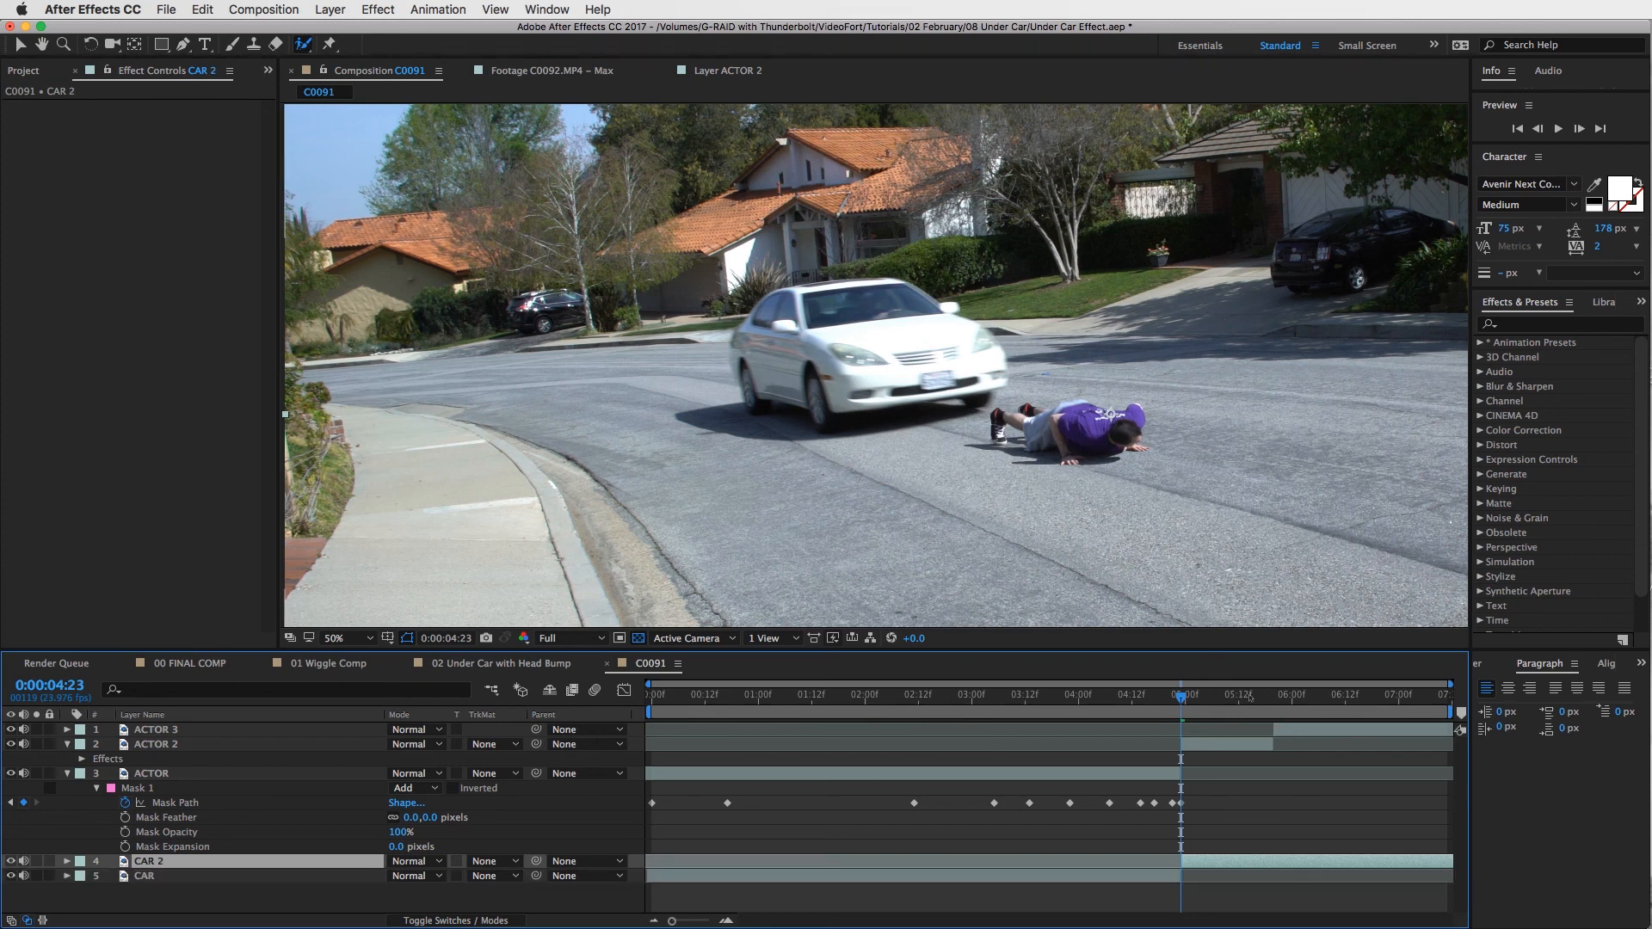
Step: Split the CAR 2 layer at 0:00:05:20, where ACTOR 3 begins
{"action": "left_click", "coordinate": [1265, 695]}
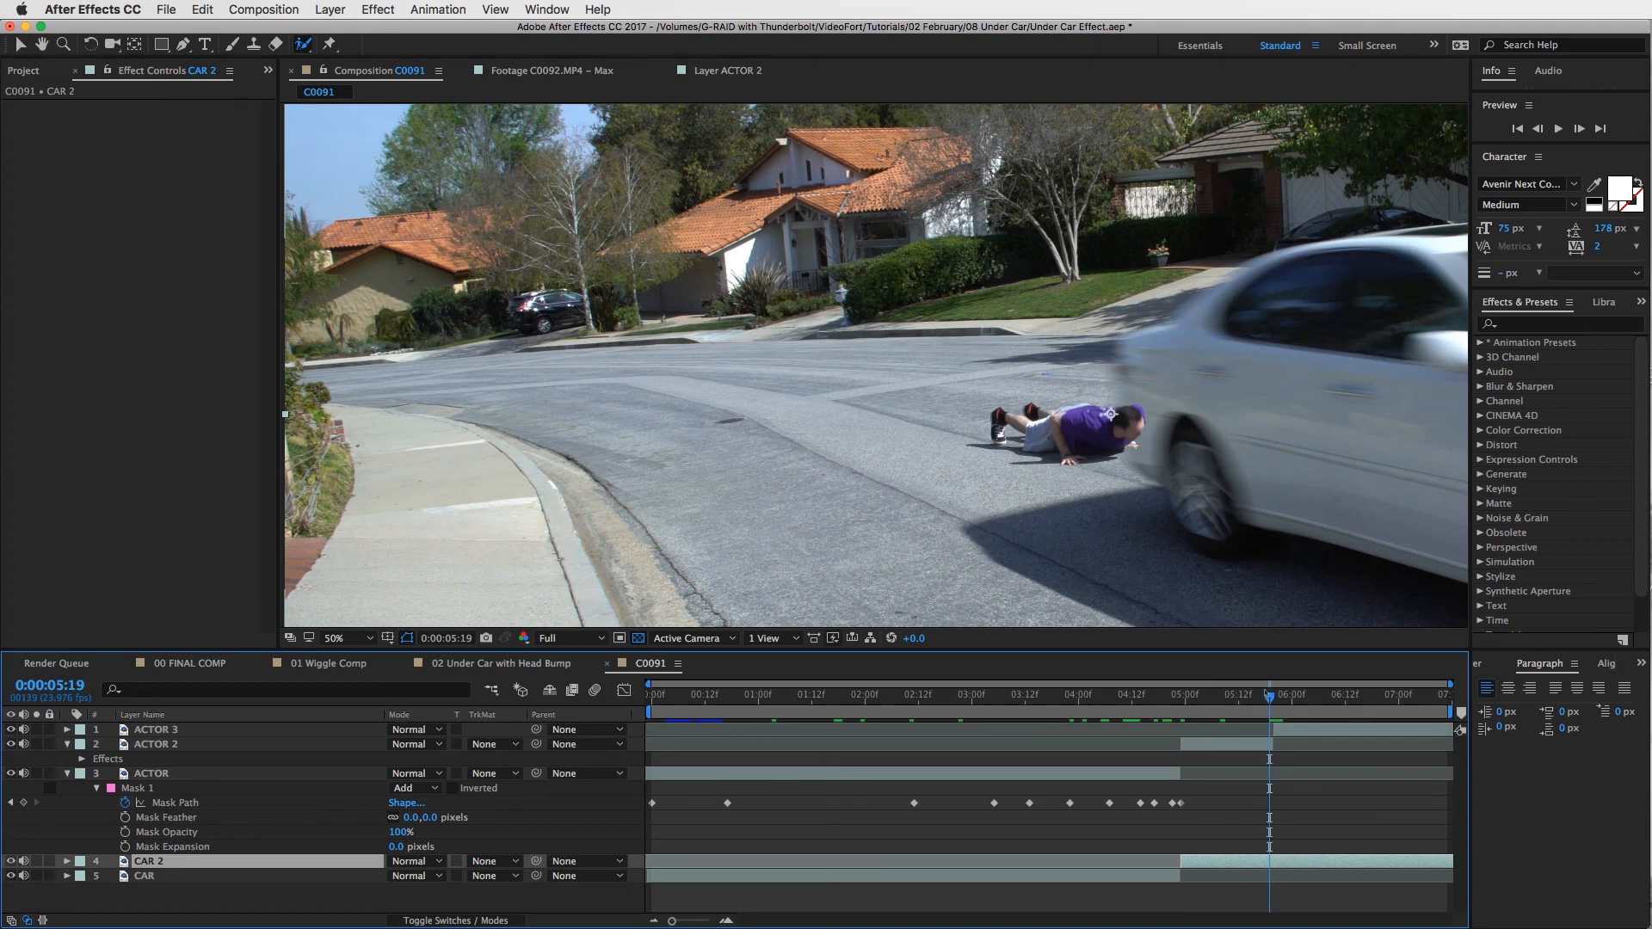
{"action": "left_click", "coordinate": [1272, 694]}
{"action": "left_click", "coordinate": [1255, 863]}
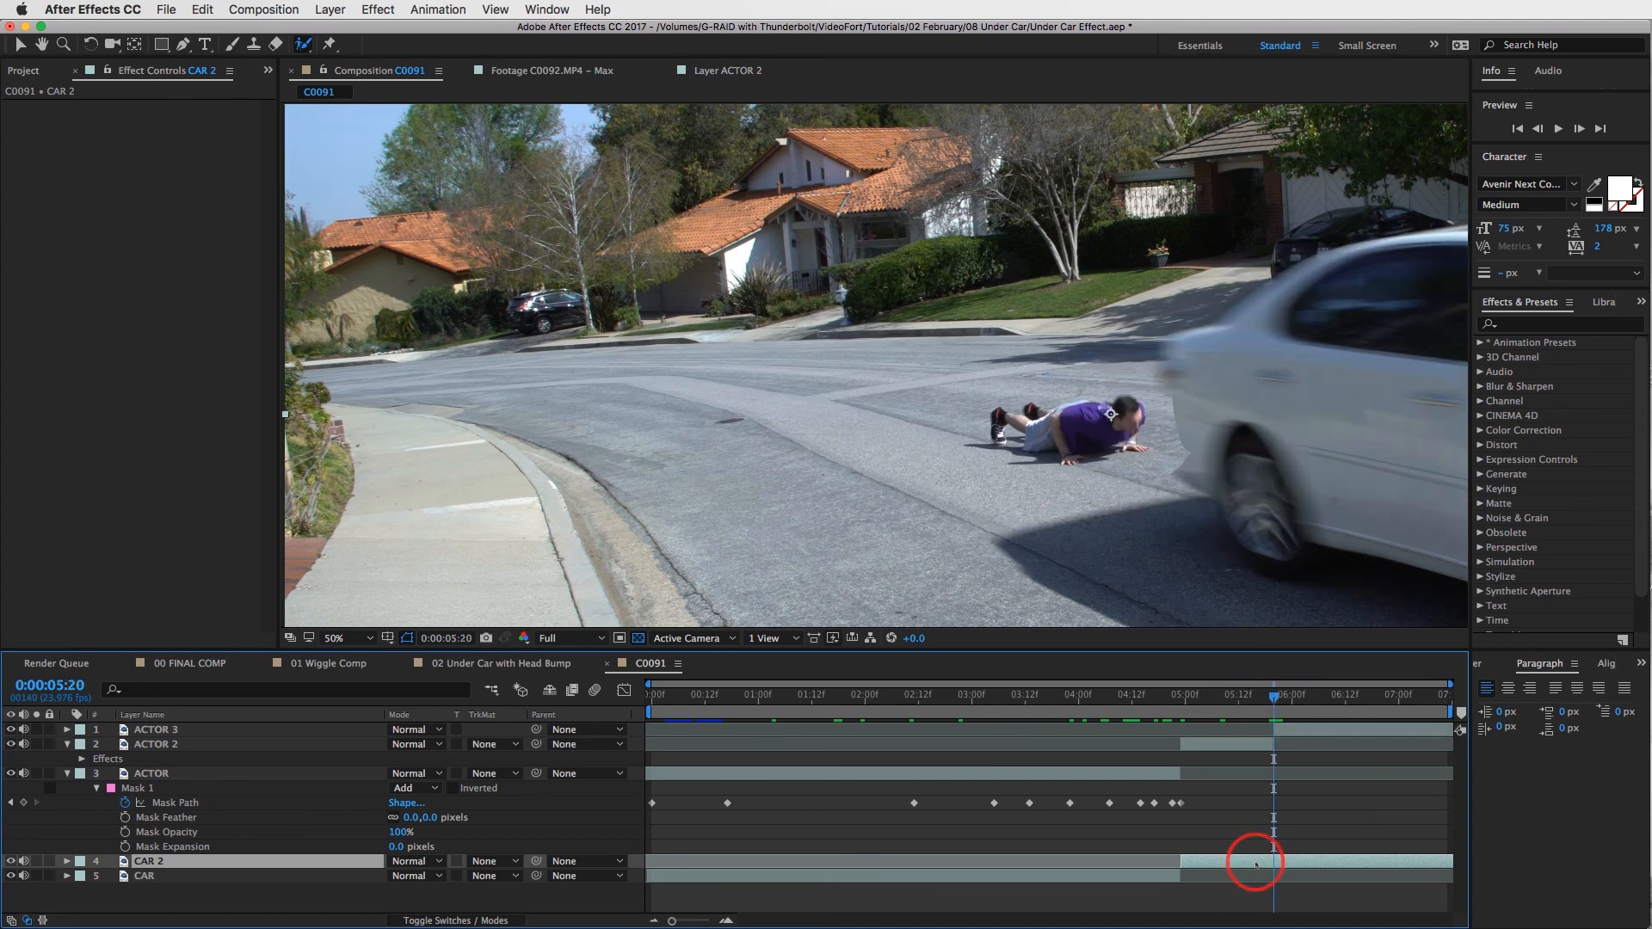
{"action": "key", "text": "super+shift+d"}
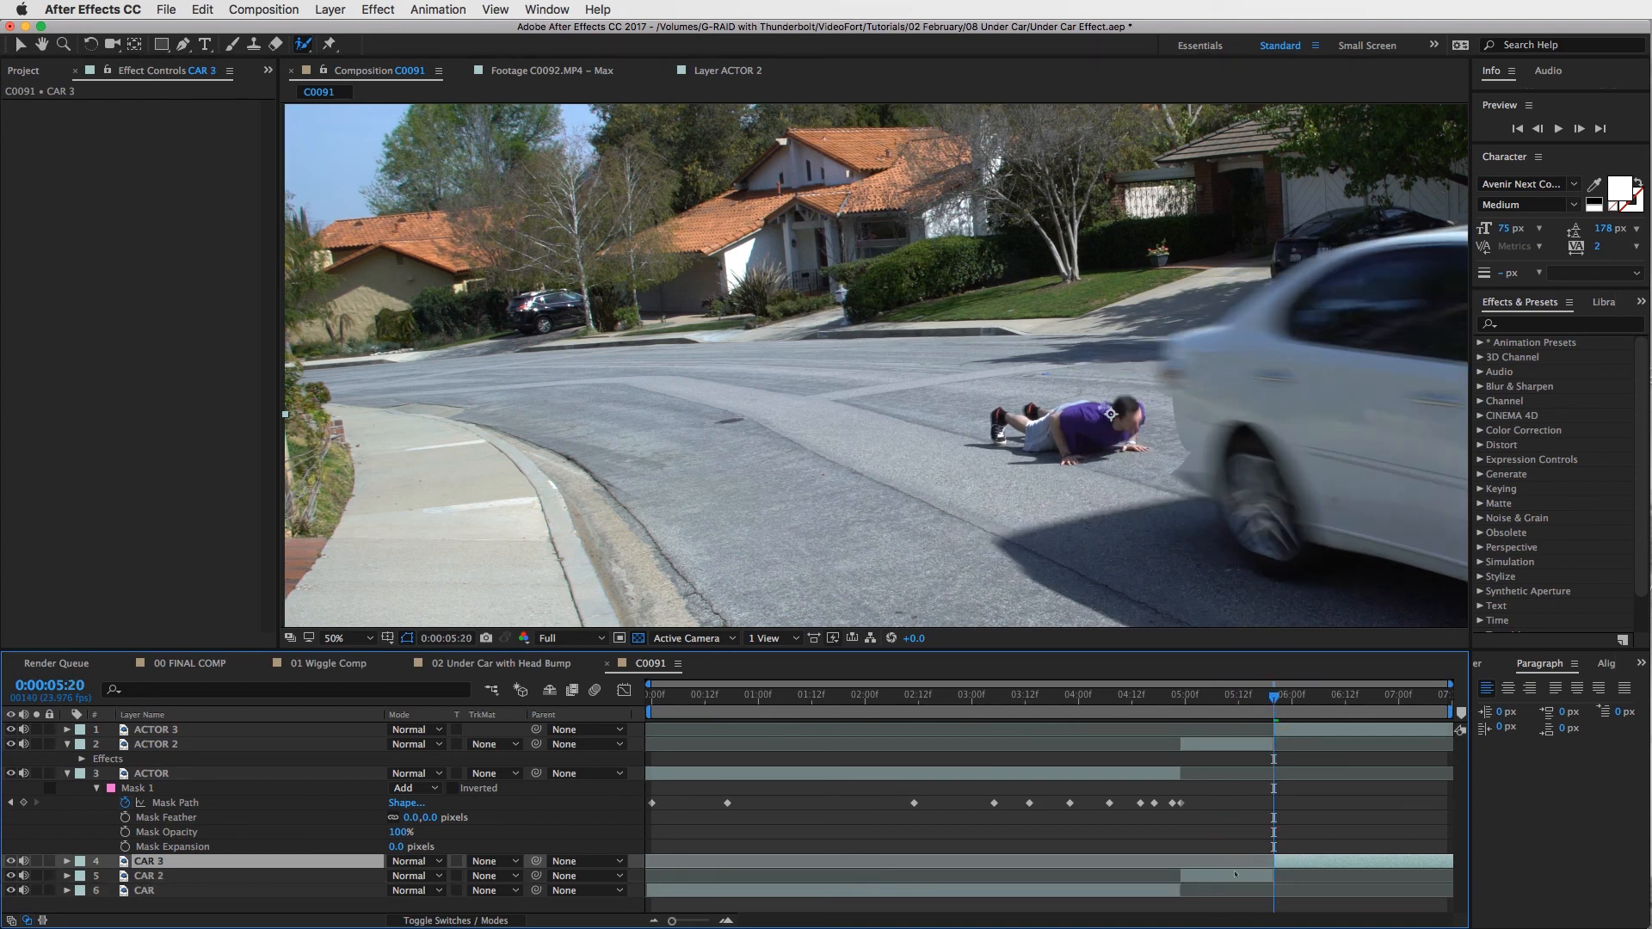
Step: Move the CAR 2 layer to the top of the layer stack, above the ACTOR layers
{"action": "left_click", "coordinate": [1234, 873]}
{"action": "left_click", "coordinate": [146, 876]}
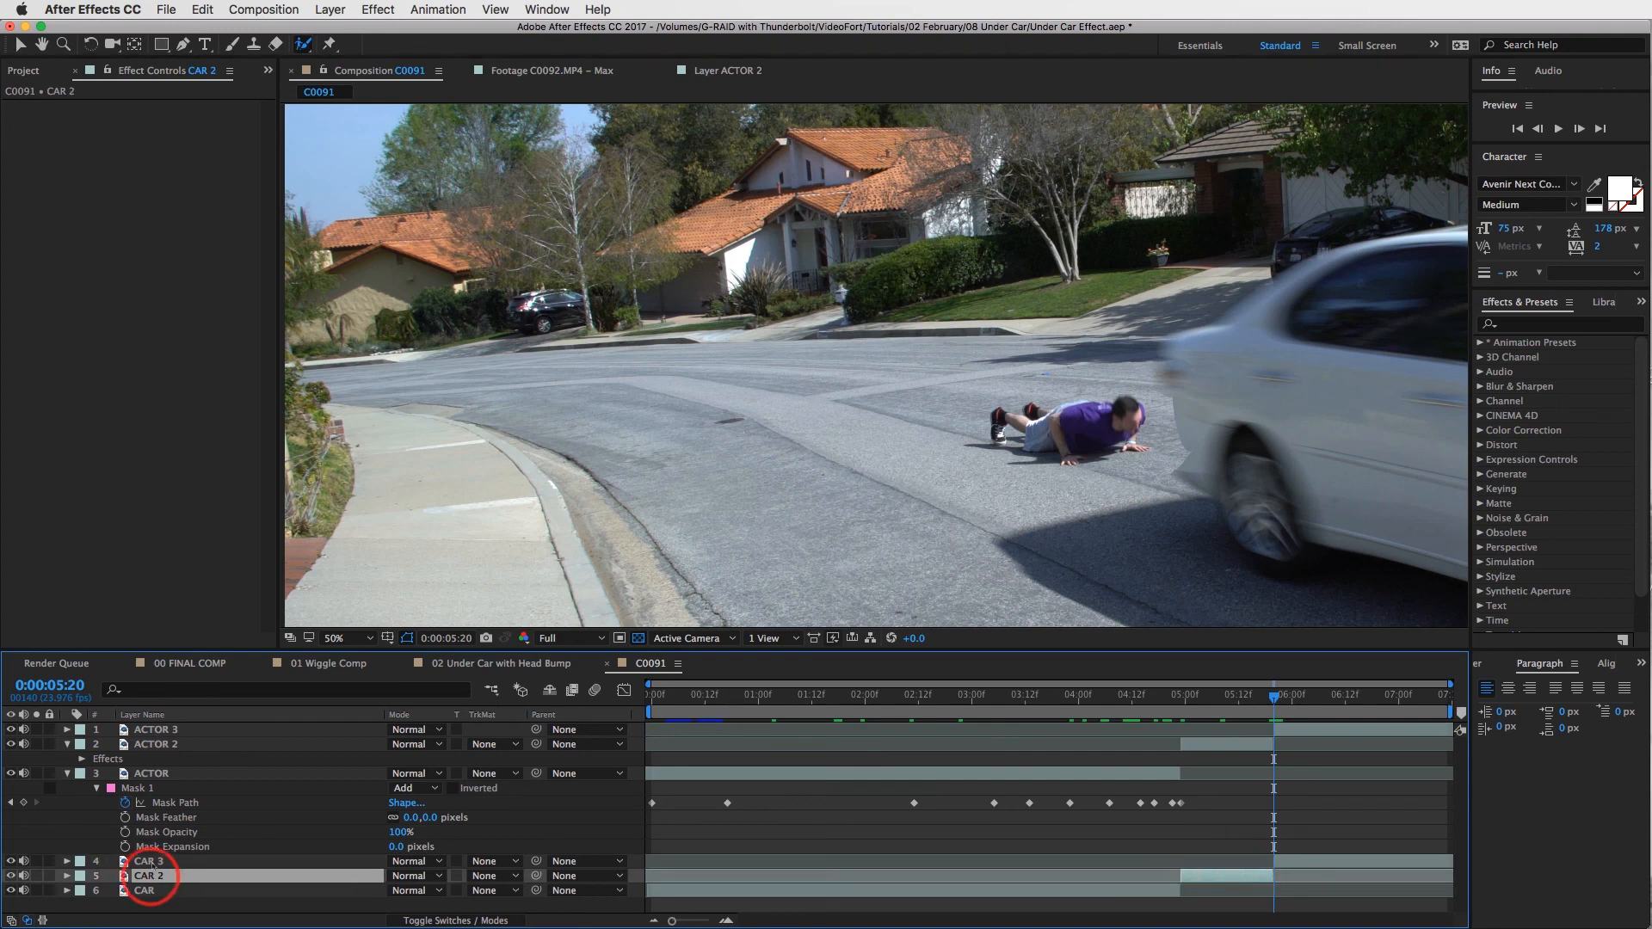
{"action": "left_click_drag", "start_coordinate": [196, 715], "coordinate": [169, 728]}
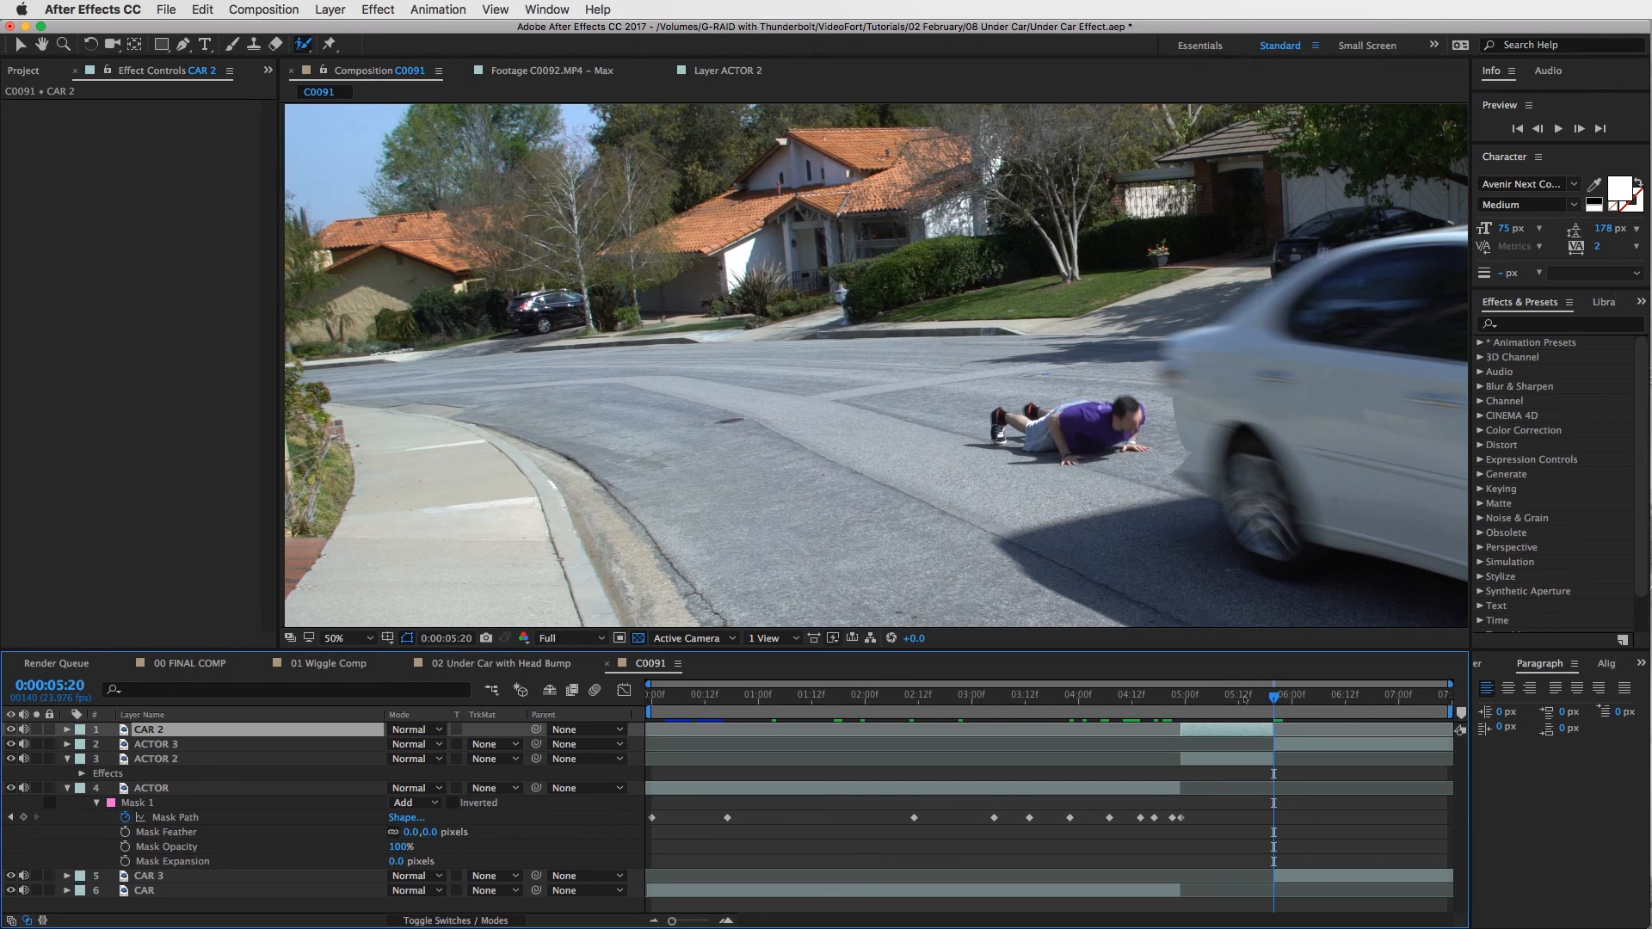
Step: At 0:00:04:23, draw a closed Pen tool mask on CAR 2 around the car body, following the bumper, underside and near-side wheels
{"action": "left_click_drag", "start_coordinate": [1241, 699], "coordinate": [1182, 695]}
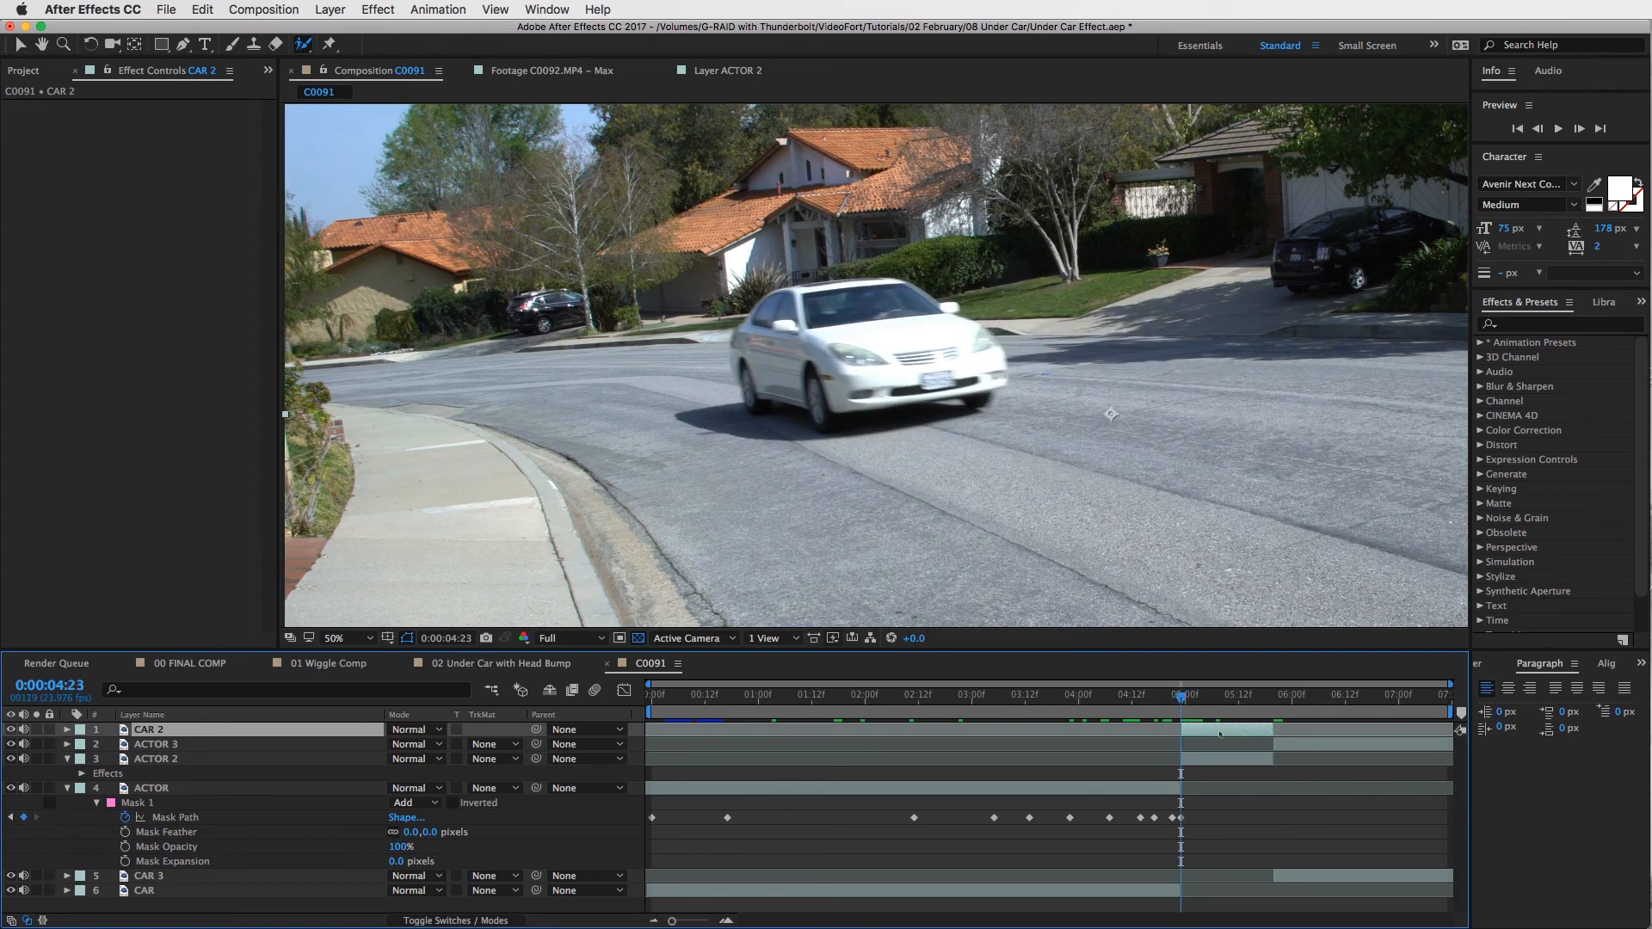
{"action": "left_click", "coordinate": [1220, 733]}
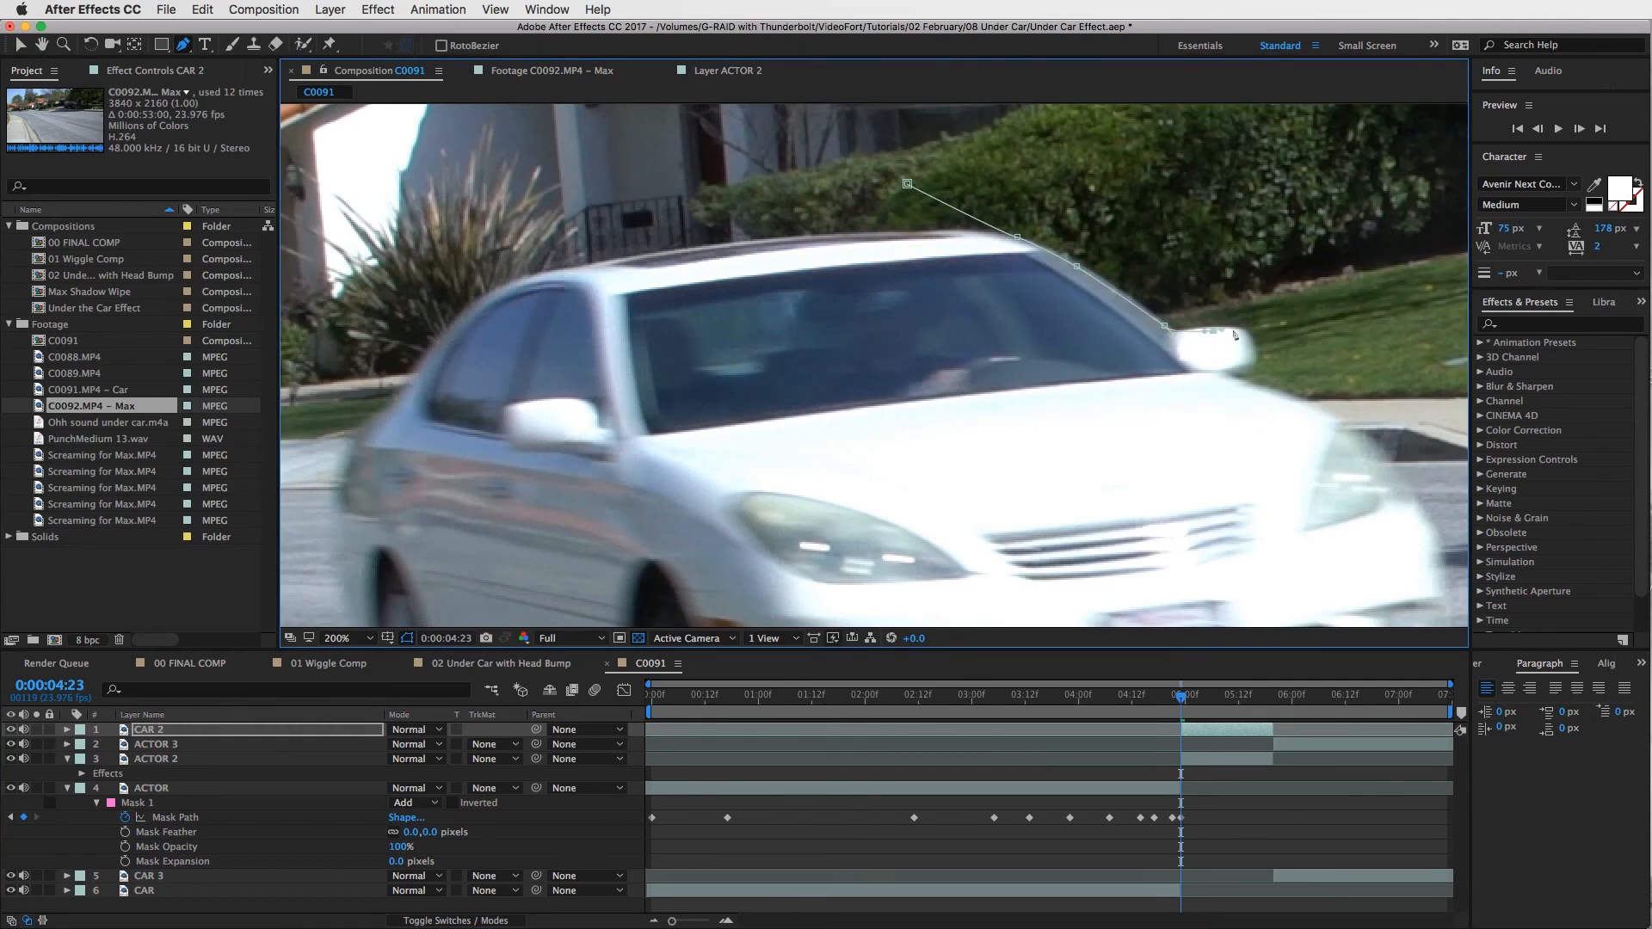
{"action": "left_click", "coordinate": [1237, 359]}
{"action": "left_click", "coordinate": [1167, 527]}
{"action": "left_click", "coordinate": [1208, 370]}
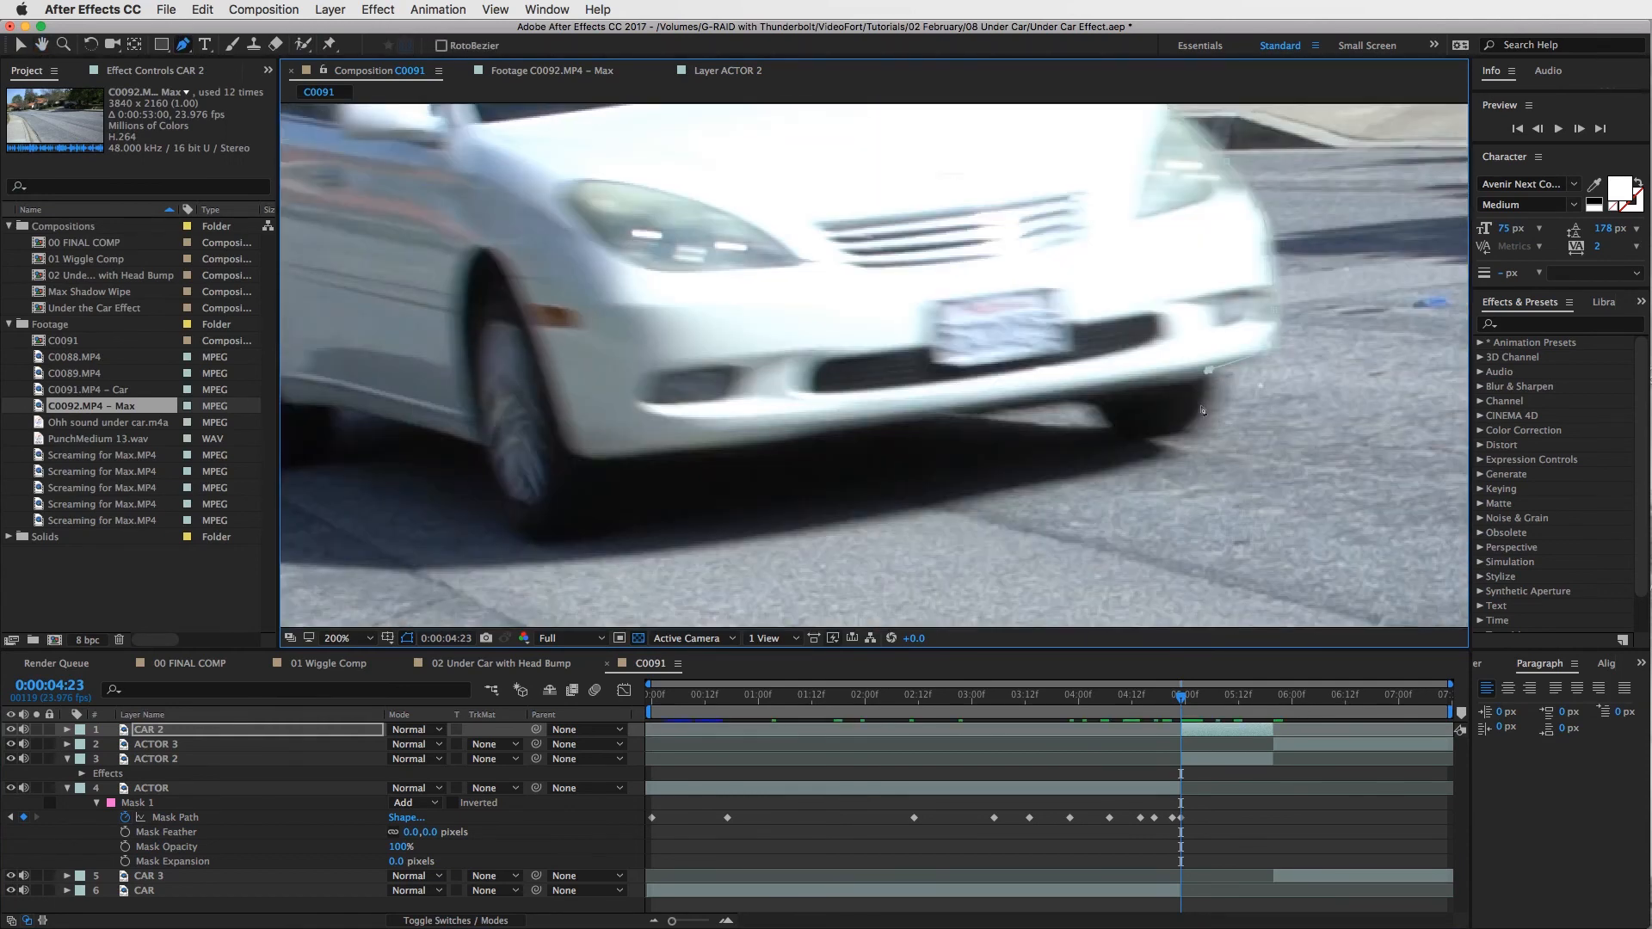
{"action": "left_click", "coordinate": [955, 413]}
{"action": "left_click", "coordinate": [649, 456]}
{"action": "left_click", "coordinate": [803, 496]}
{"action": "left_click", "coordinate": [1110, 412]}
{"action": "left_click", "coordinate": [948, 371]}
{"action": "left_click", "coordinate": [897, 248]}
{"action": "left_click", "coordinate": [1146, 220]}
{"action": "key", "text": "comma"}
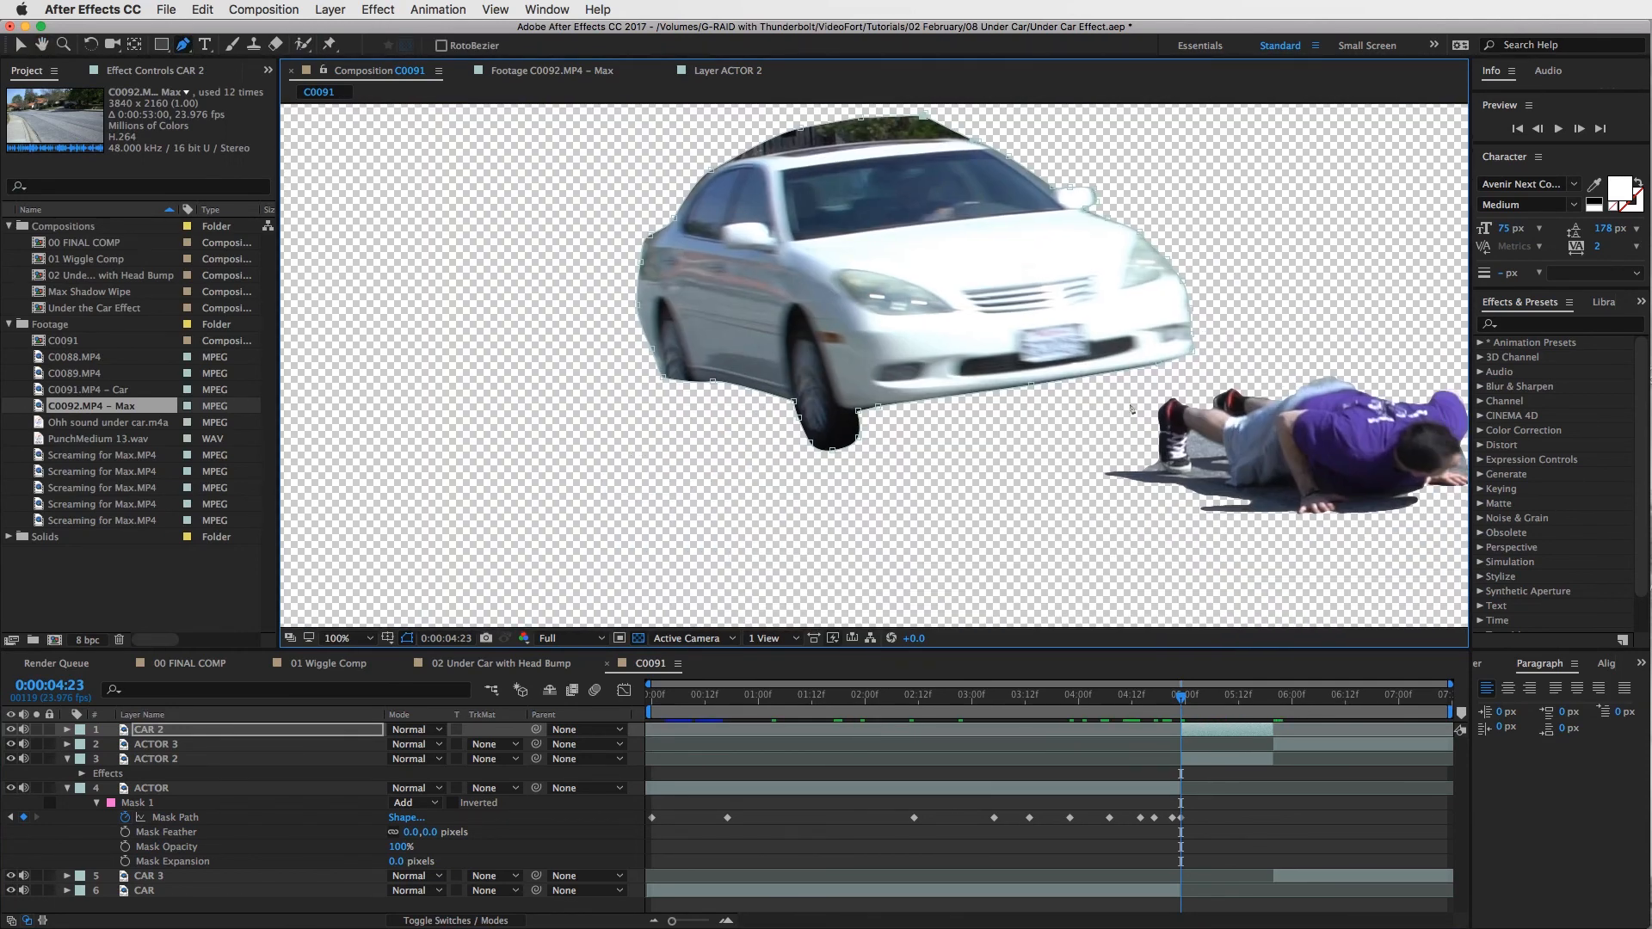
Step: Extend the end of the CAR layer from 0:00:04:23 to the end of the composition
{"action": "key", "text": "v"}
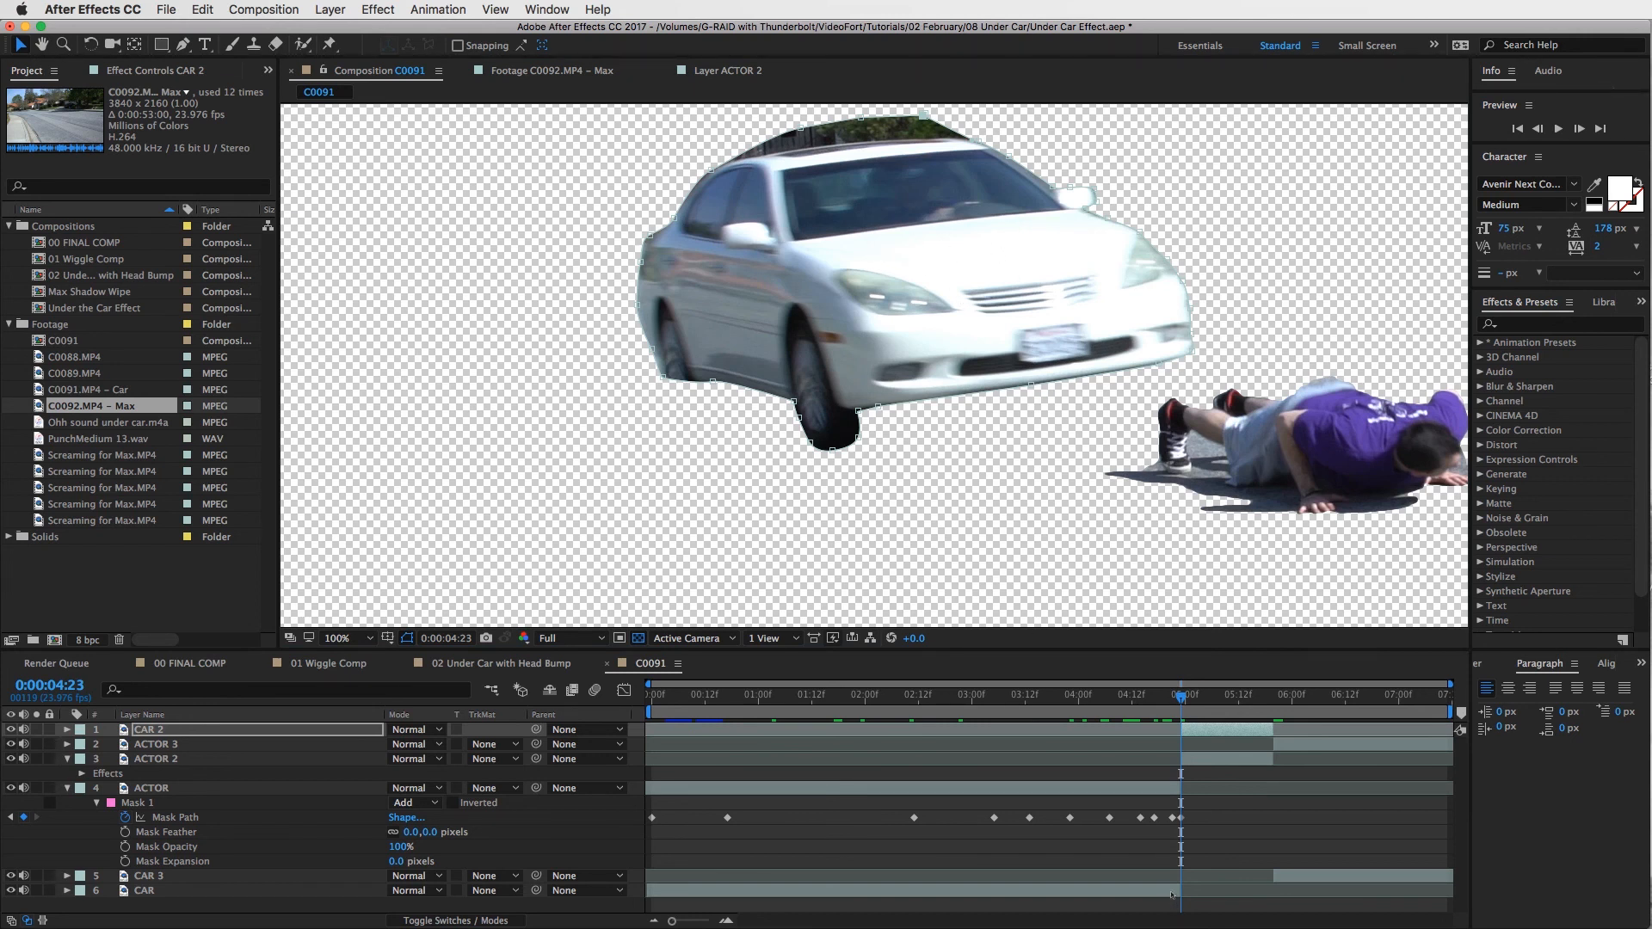
{"action": "left_click", "coordinate": [1171, 895]}
{"action": "left_click_drag", "start_coordinate": [1178, 894], "coordinate": [1461, 898]}
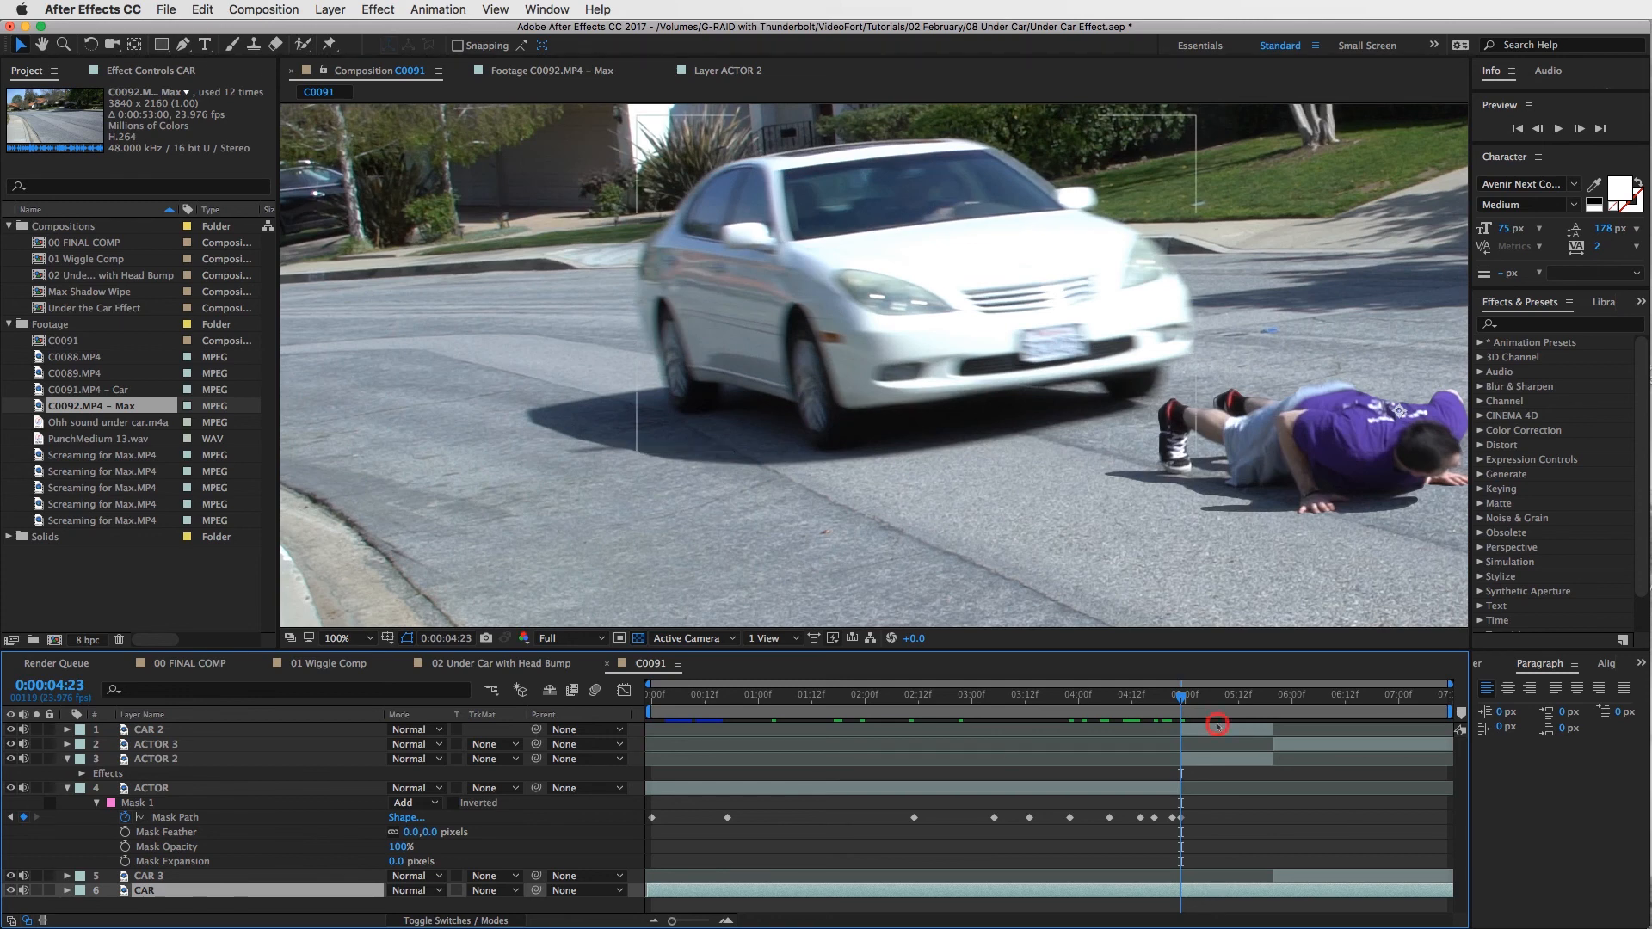
Step: Reveal Mask 1 on the CAR 2 layer and start keyframing its Mask Path at 0:00:04:23
{"action": "left_click", "coordinate": [1218, 727]}
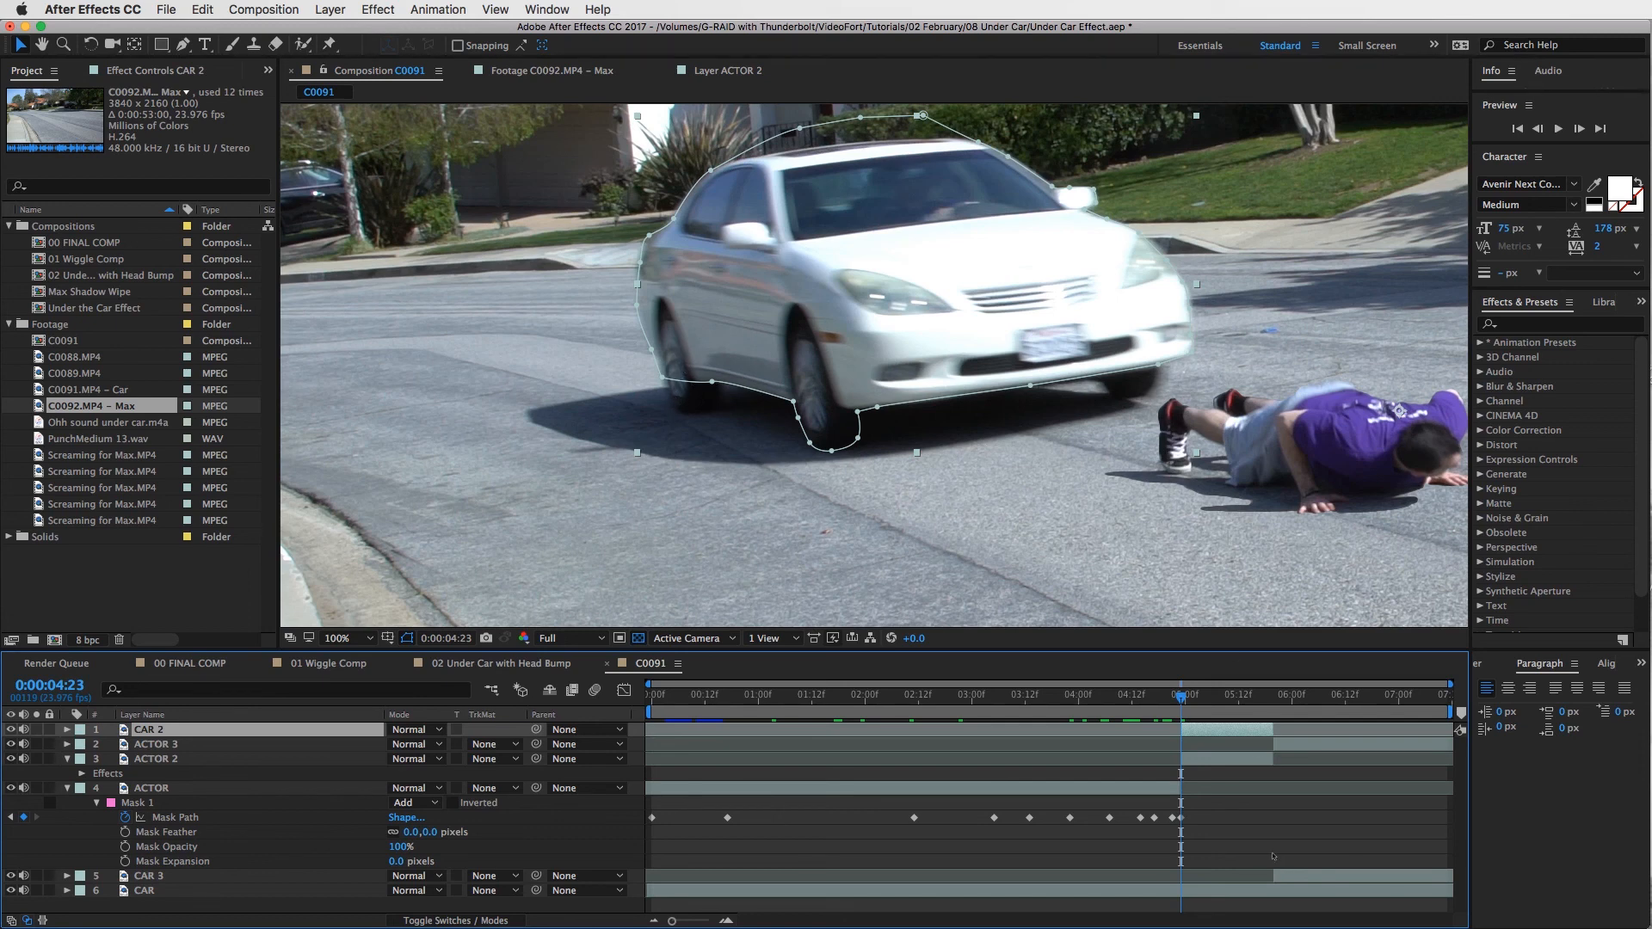
{"action": "left_click", "coordinate": [1224, 801]}
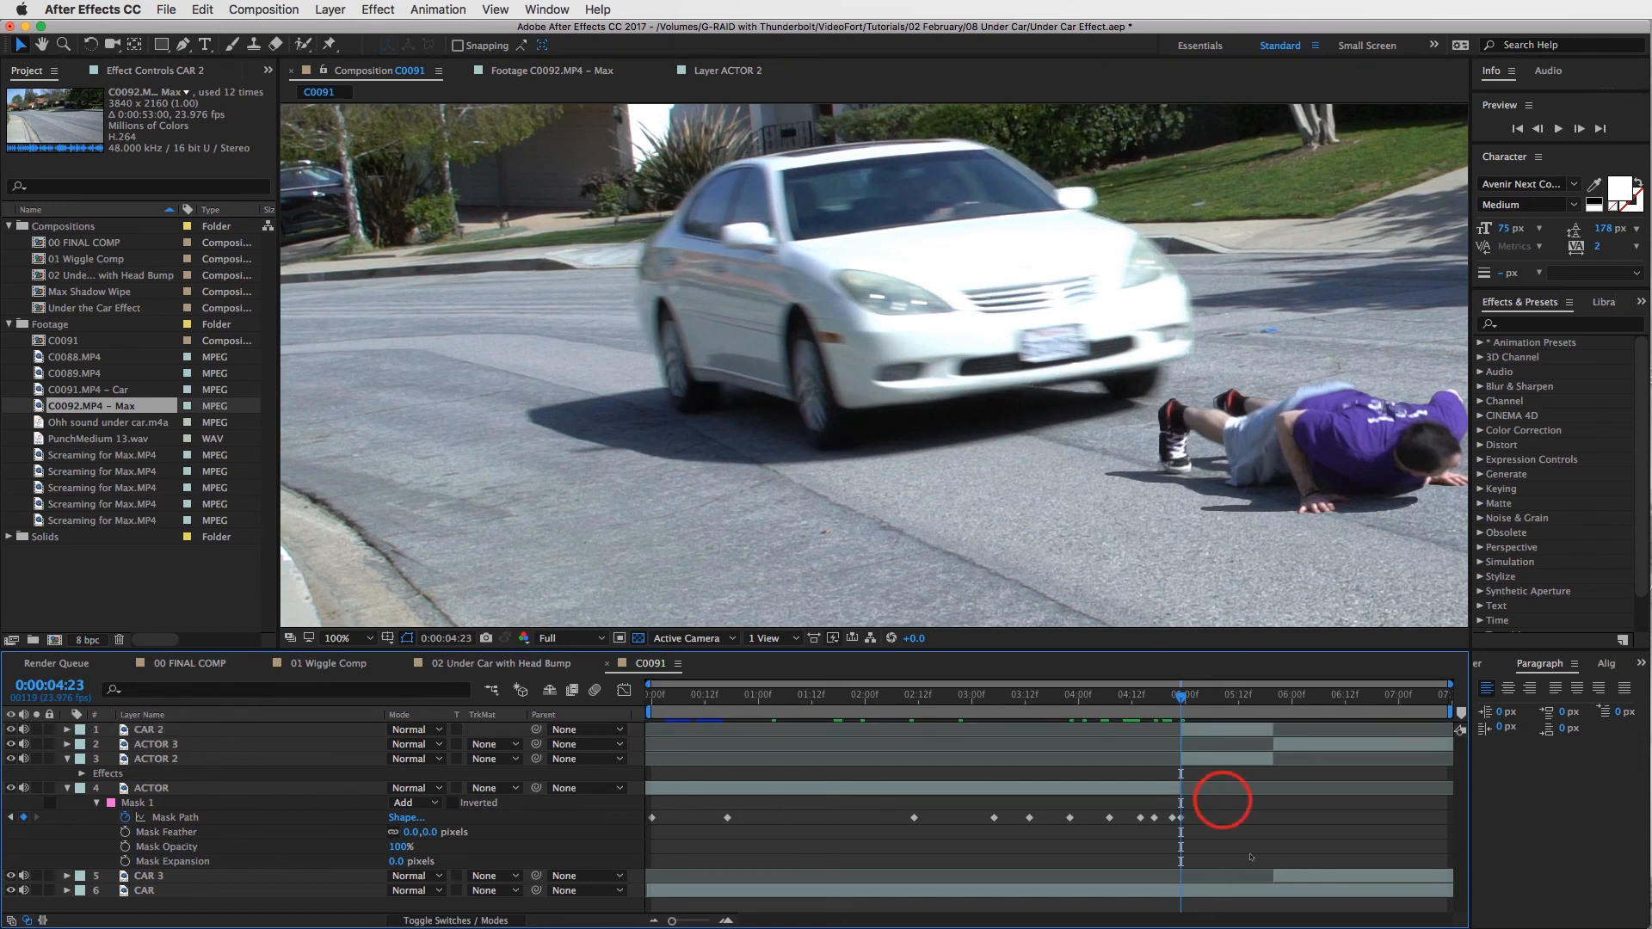
{"action": "left_click", "coordinate": [1228, 728]}
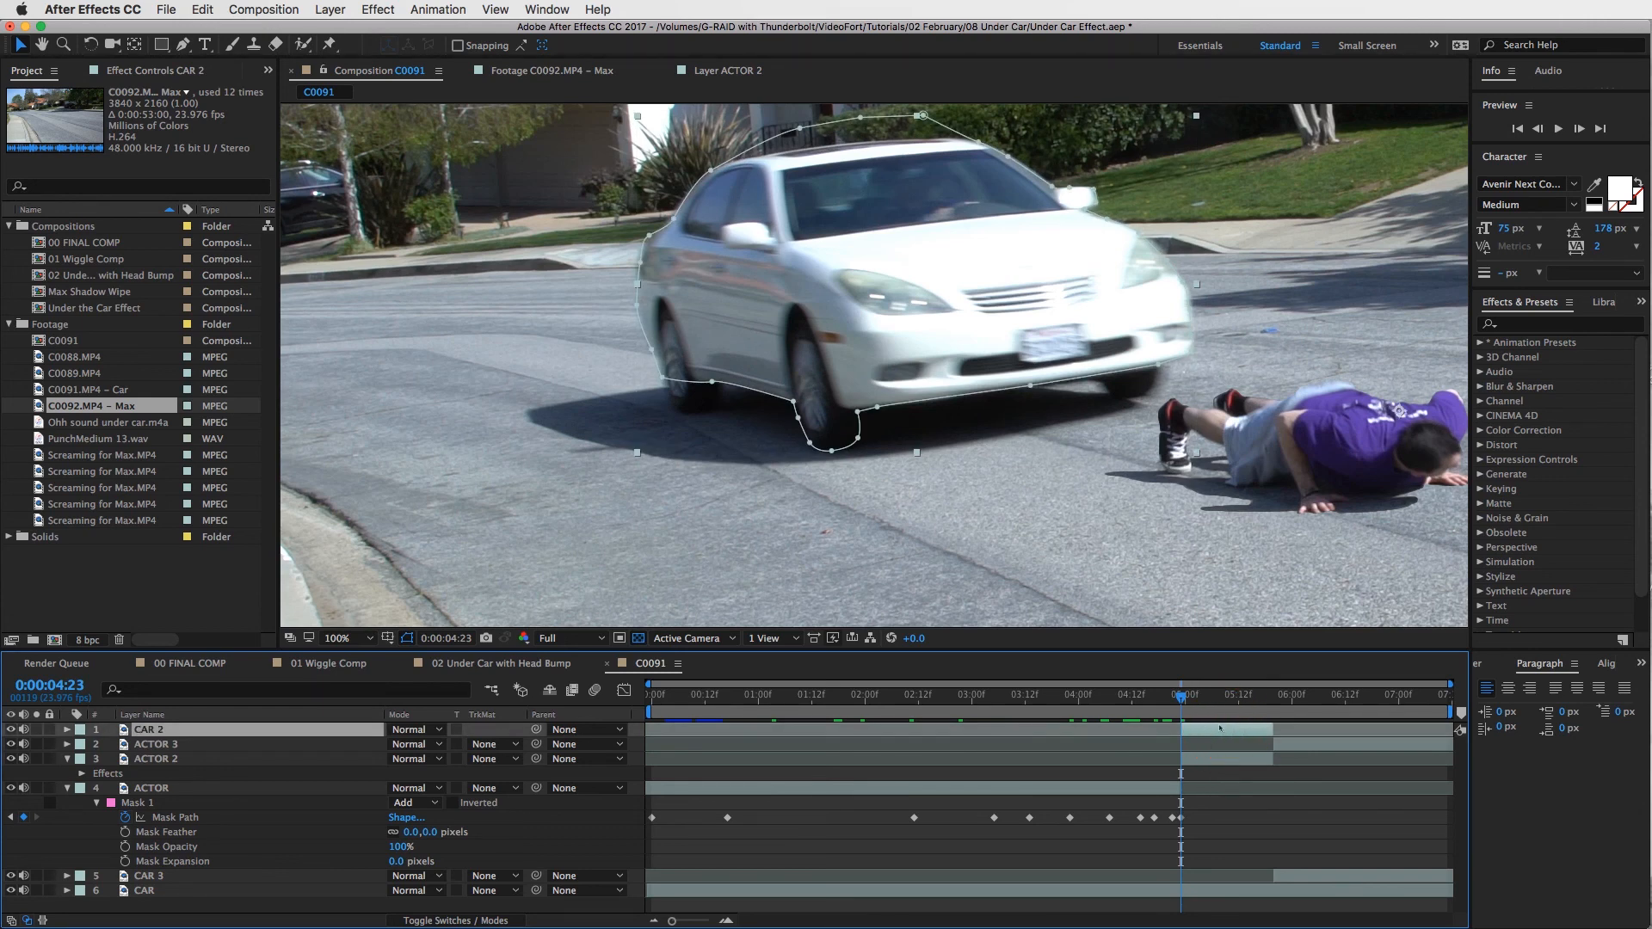
{"action": "key", "text": "m"}
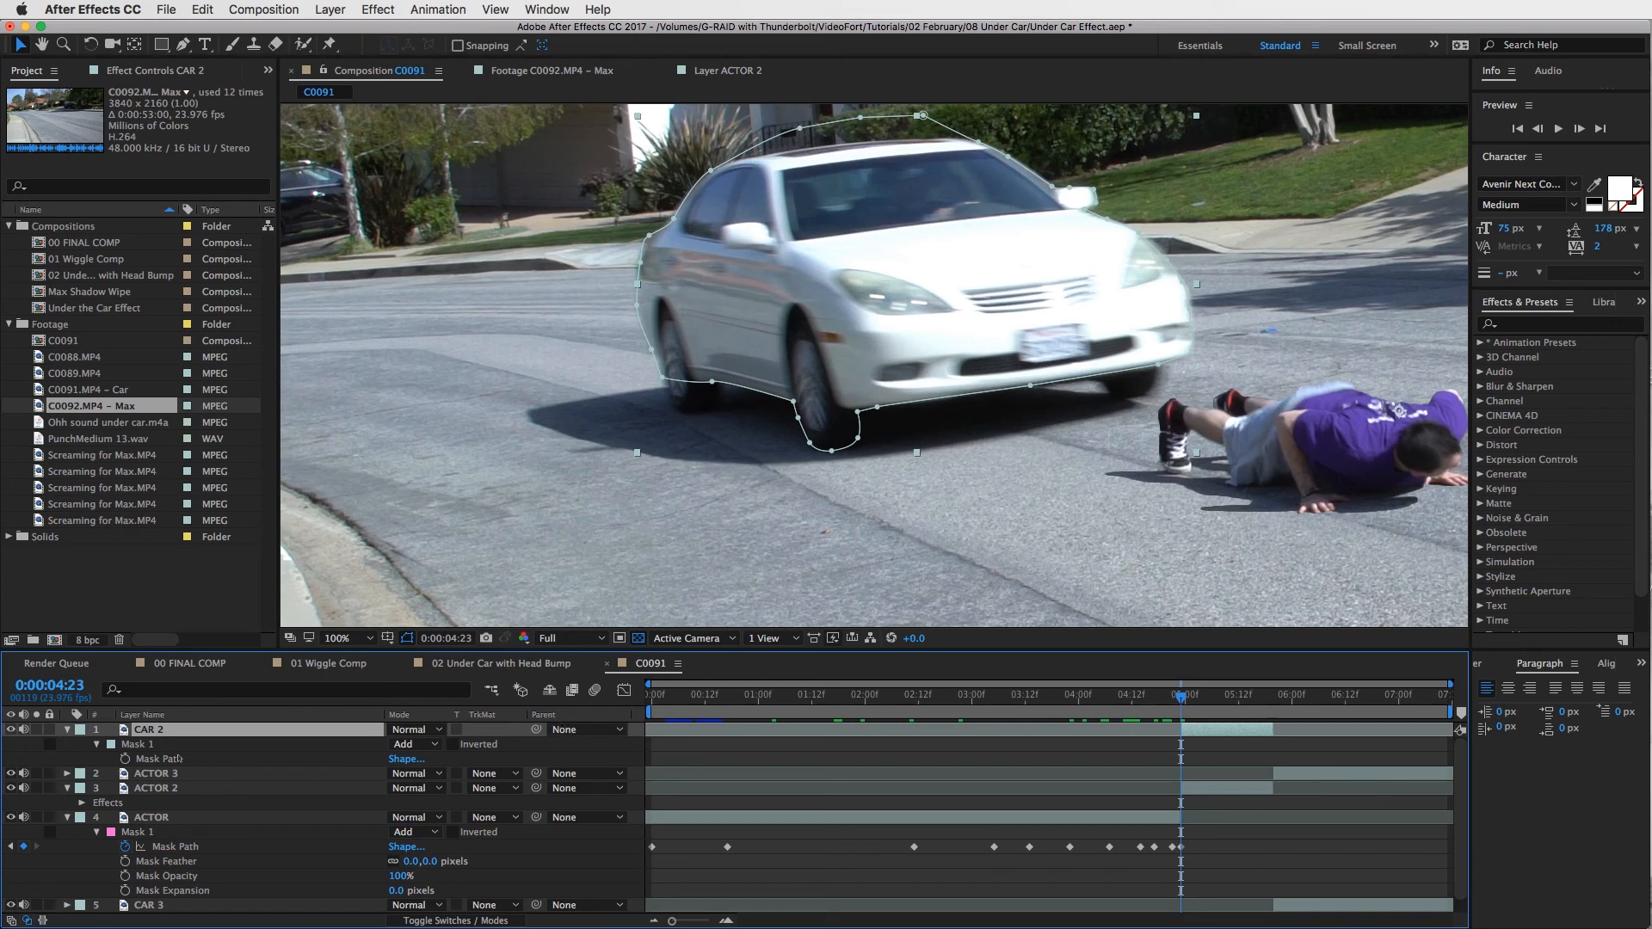
{"action": "left_click", "coordinate": [124, 759]}
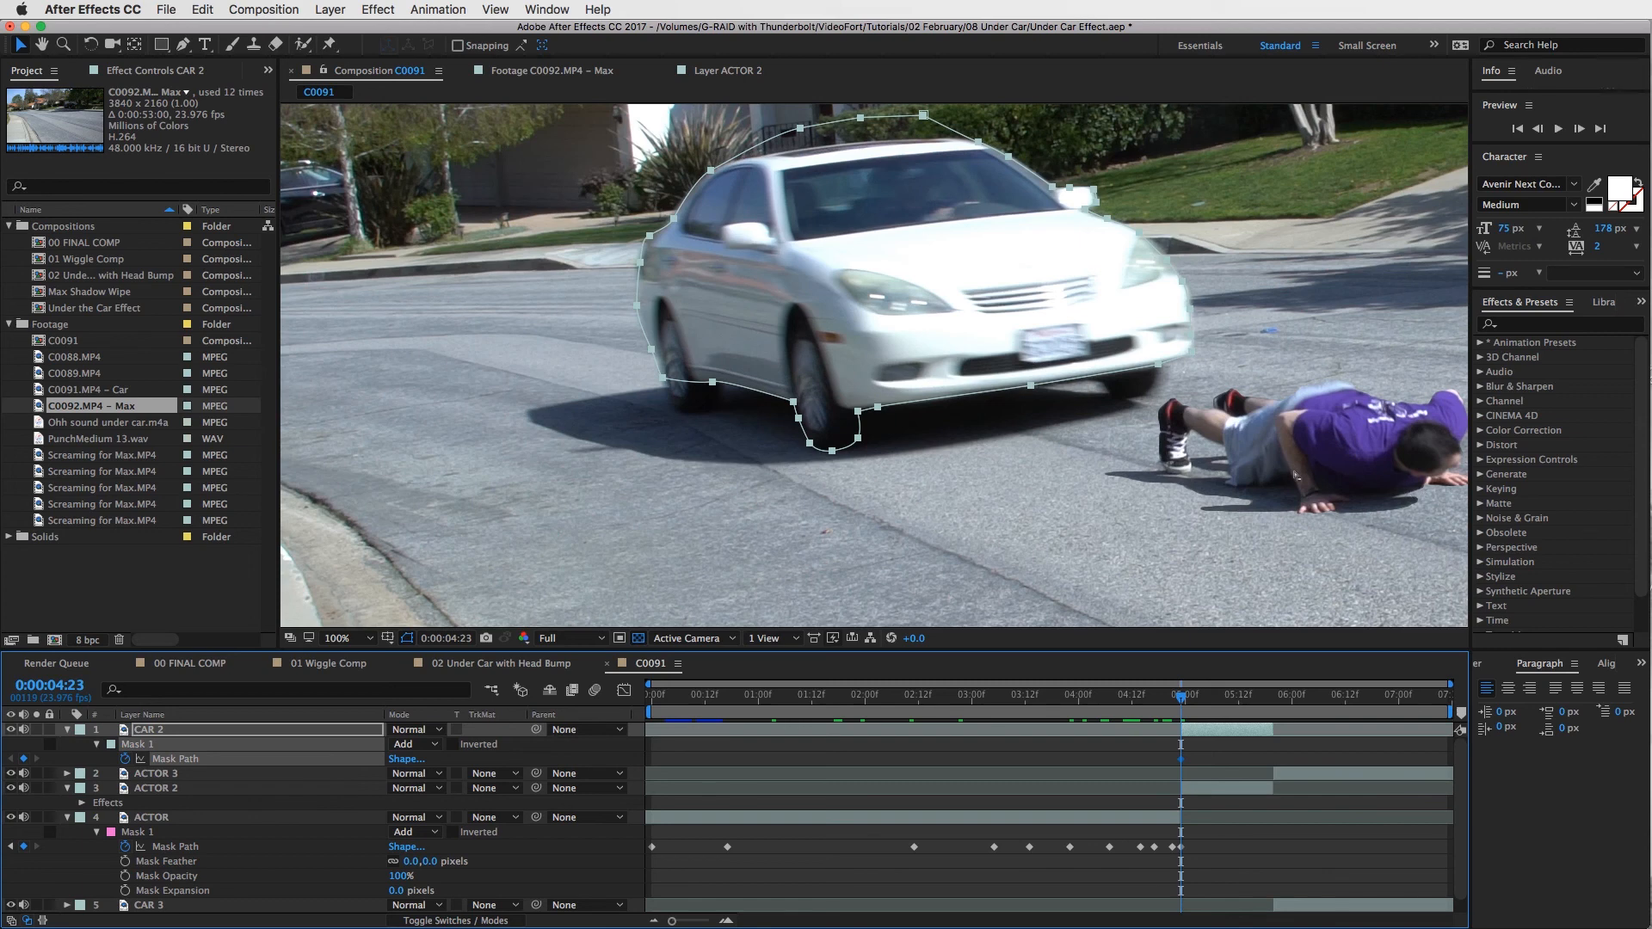
Step: Shift the whole CAR 2 mask to follow the moving car frame by frame from 0:00:05:00 to 0:00:05:03
{"action": "key", "text": "Page_Down"}
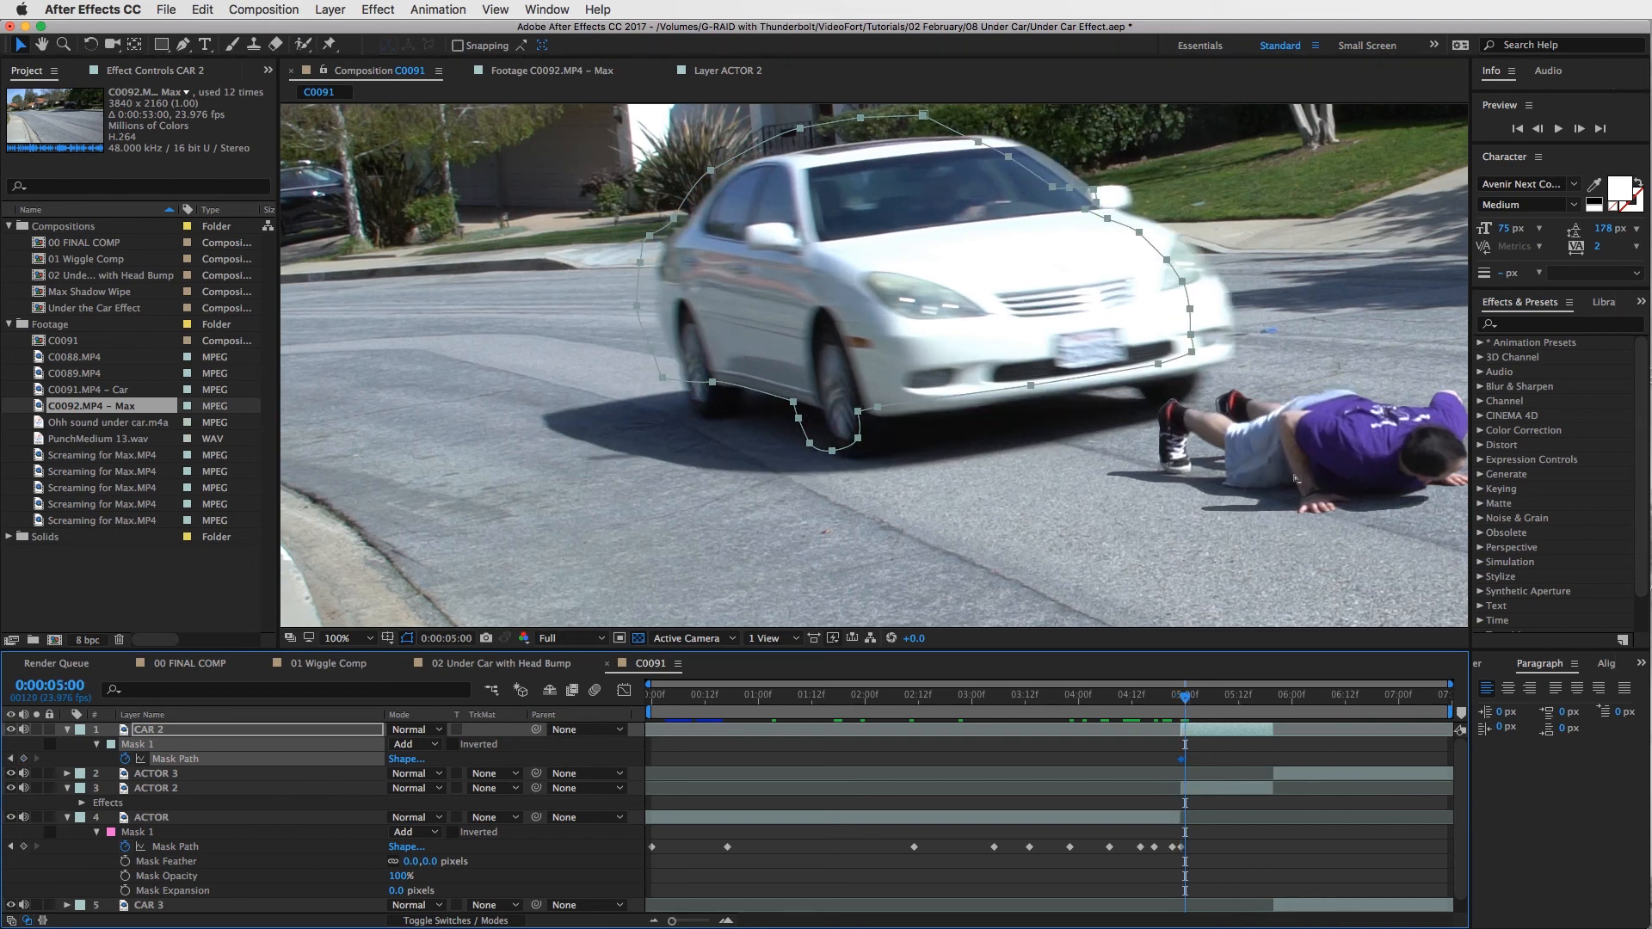
{"action": "key", "text": "Page_Up"}
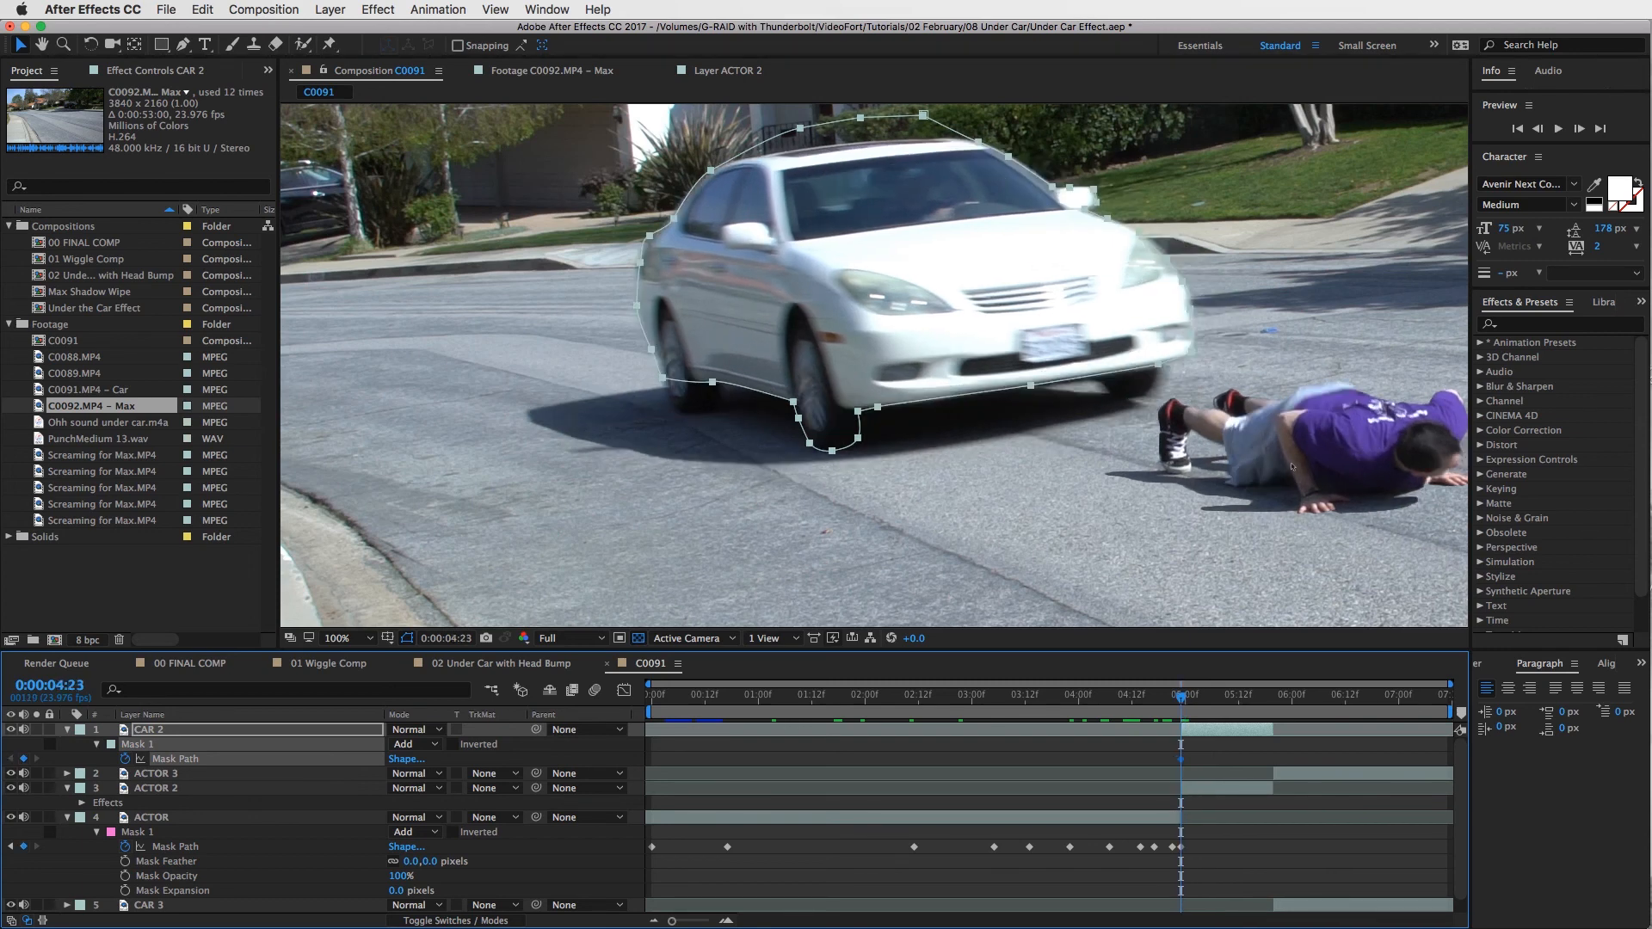
{"action": "key", "text": "Page_Down"}
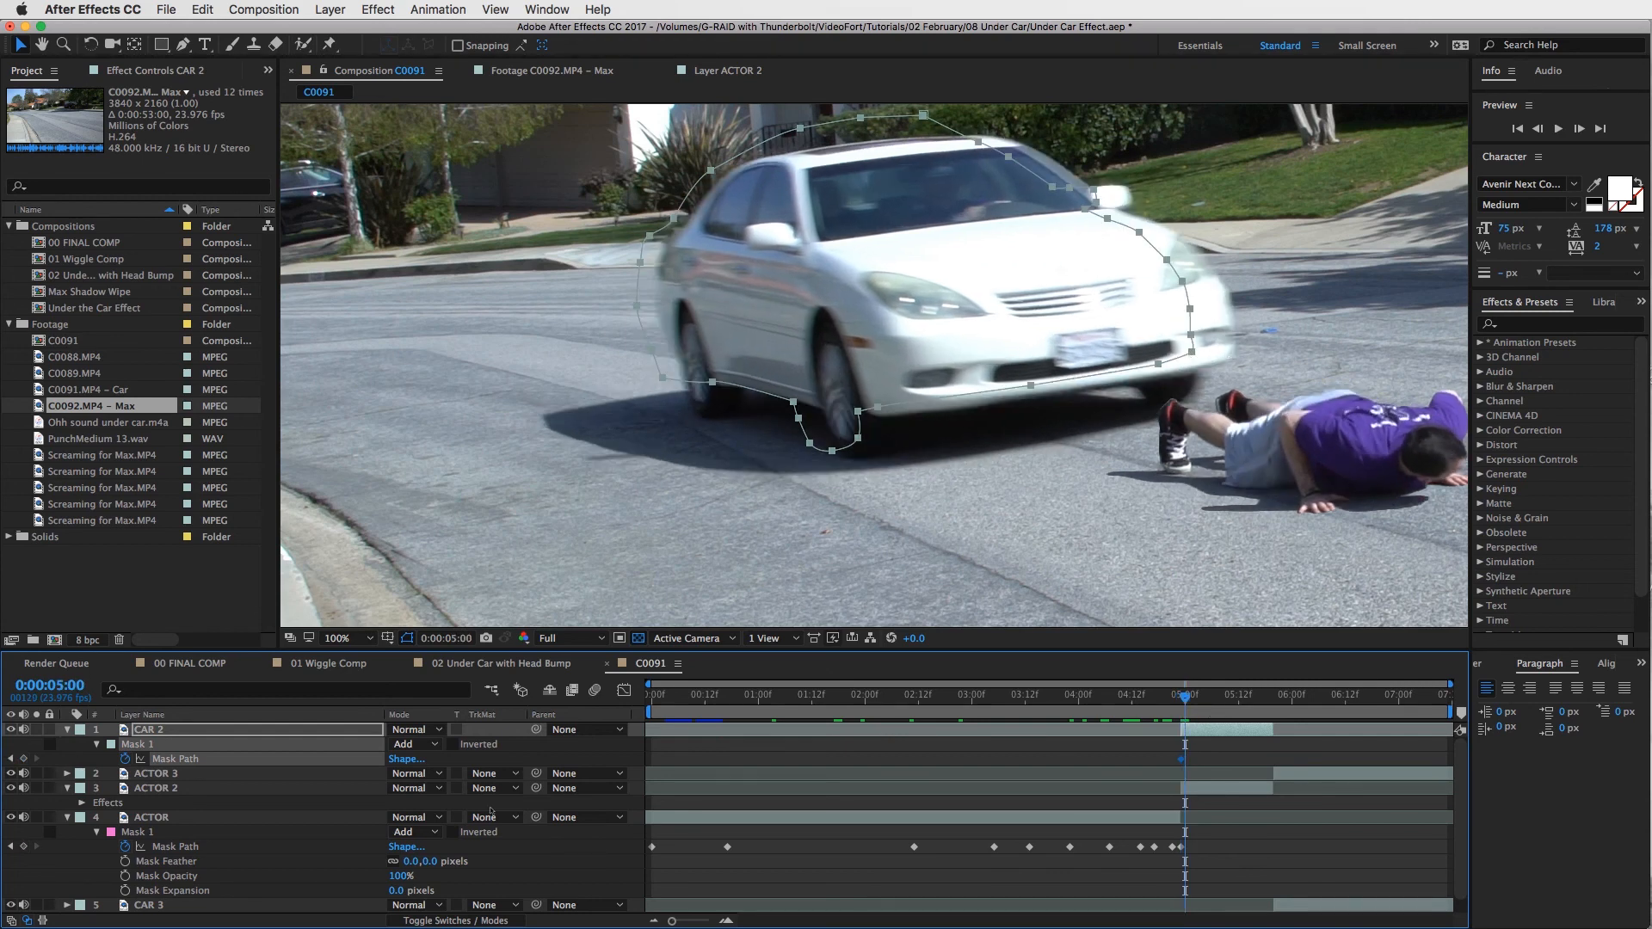
{"action": "left_click", "coordinate": [1191, 349]}
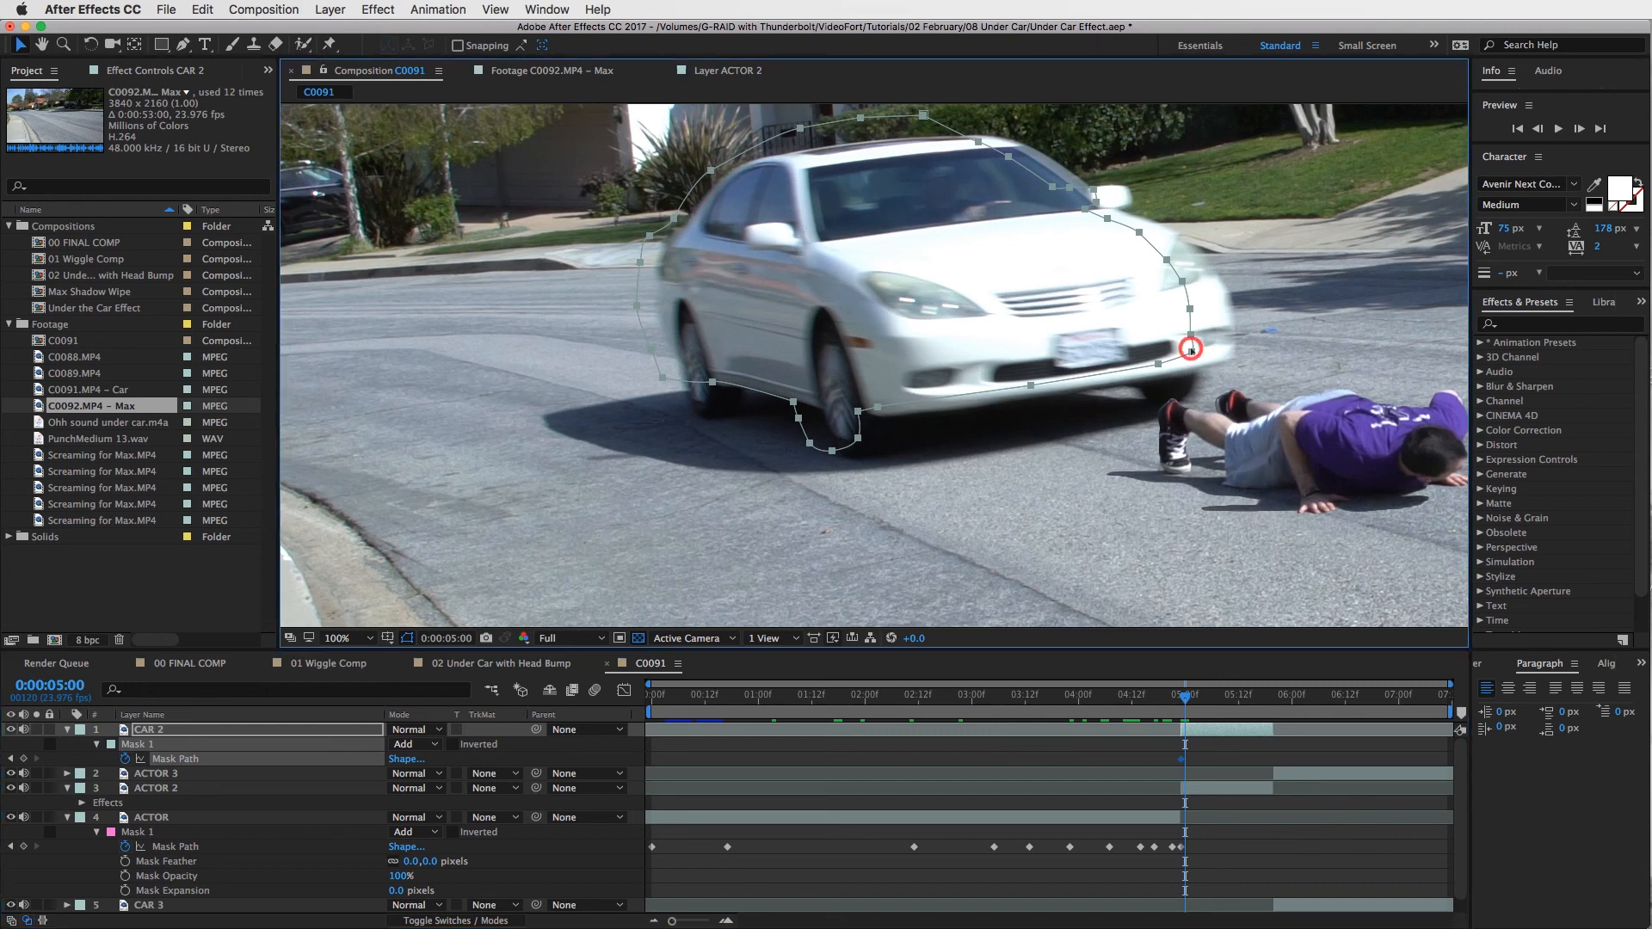
{"action": "left_click_drag", "start_coordinate": [1191, 349], "coordinate": [1233, 355]}
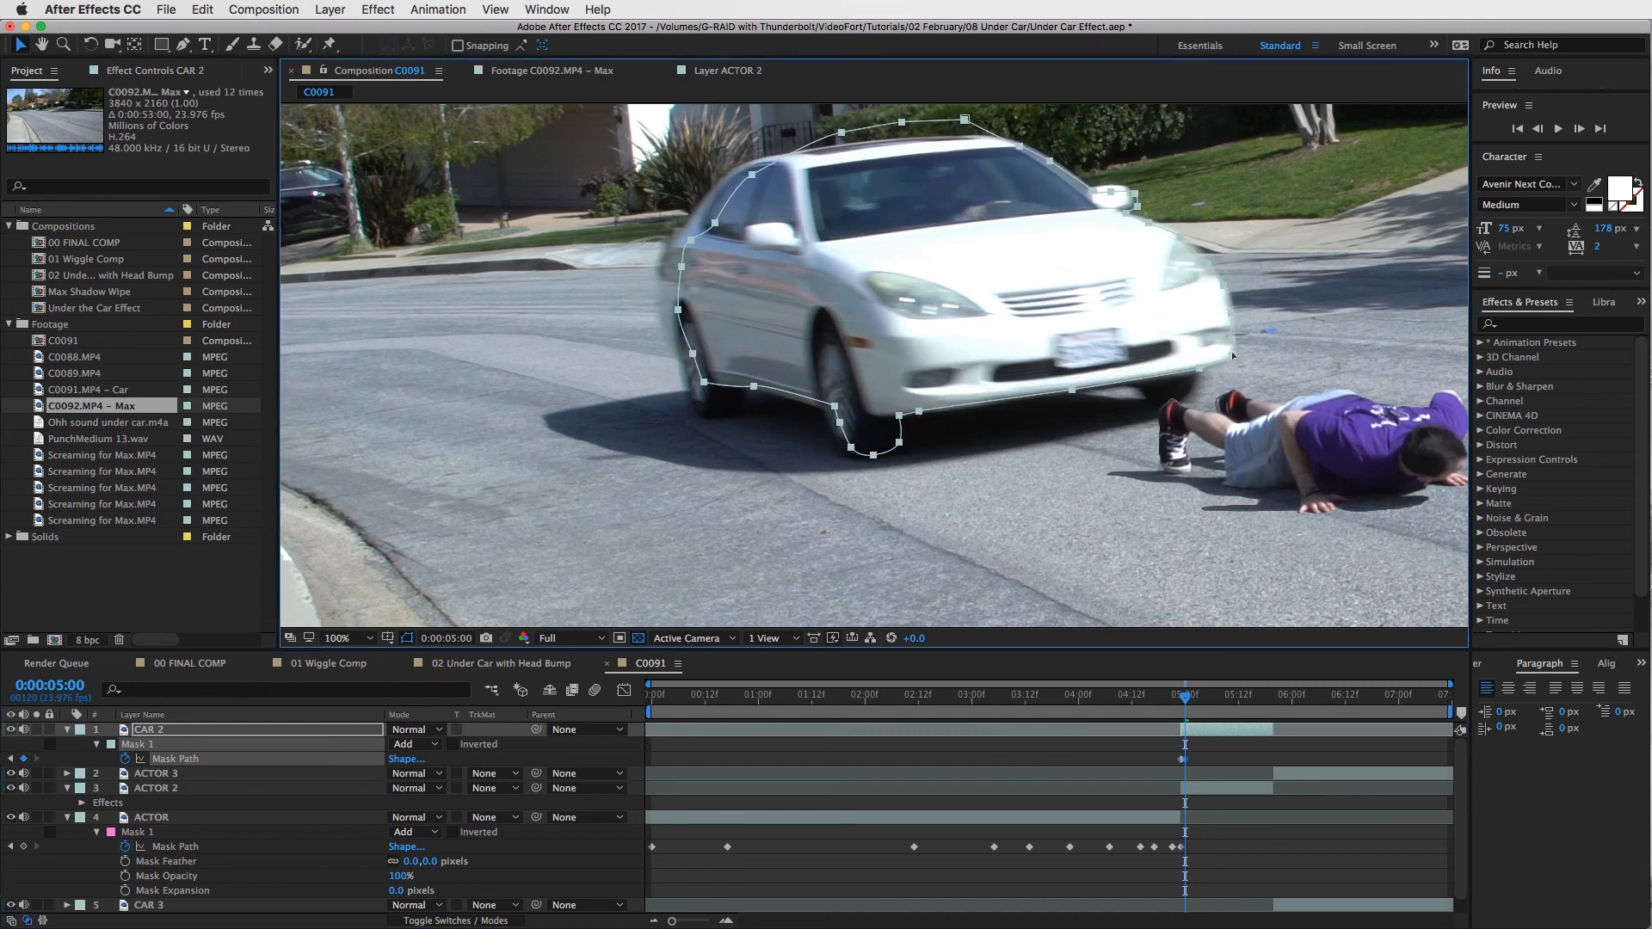
{"action": "key", "text": "Page_Down"}
{"action": "key", "text": "Page_Down"}
{"action": "key", "text": "Page_Down"}
Step: Expand Mask 1 on CAR 2 and set its Mask Feather, trying 20 pixels first and finishing with 10
{"action": "left_click", "coordinate": [95, 745]}
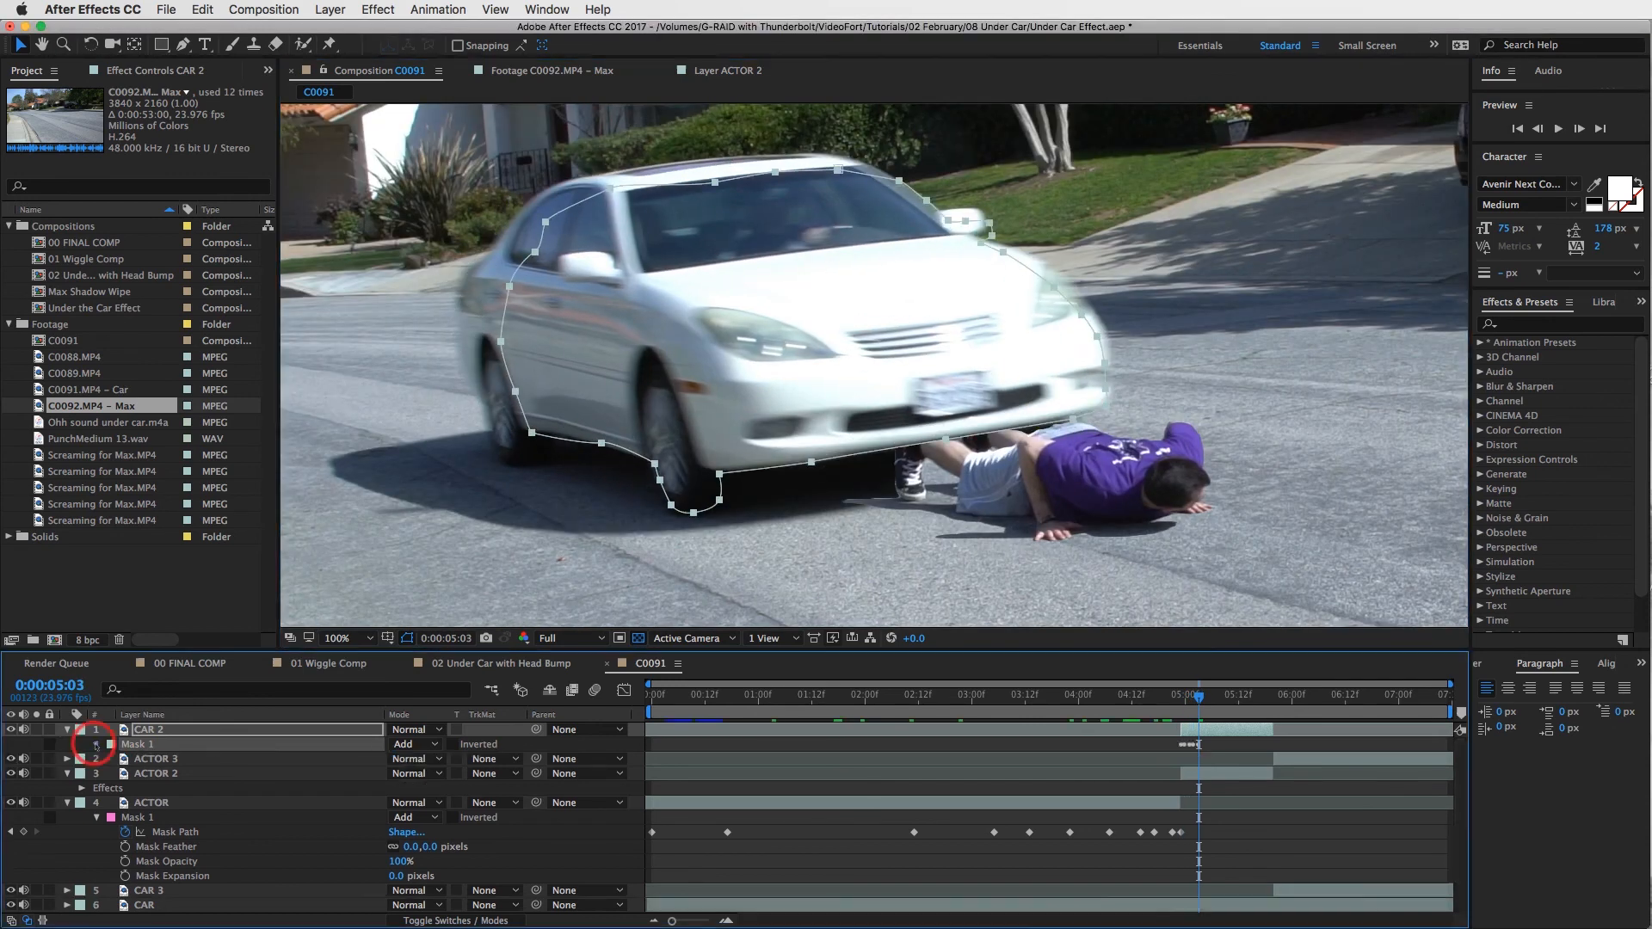
{"action": "left_click", "coordinate": [408, 774]}
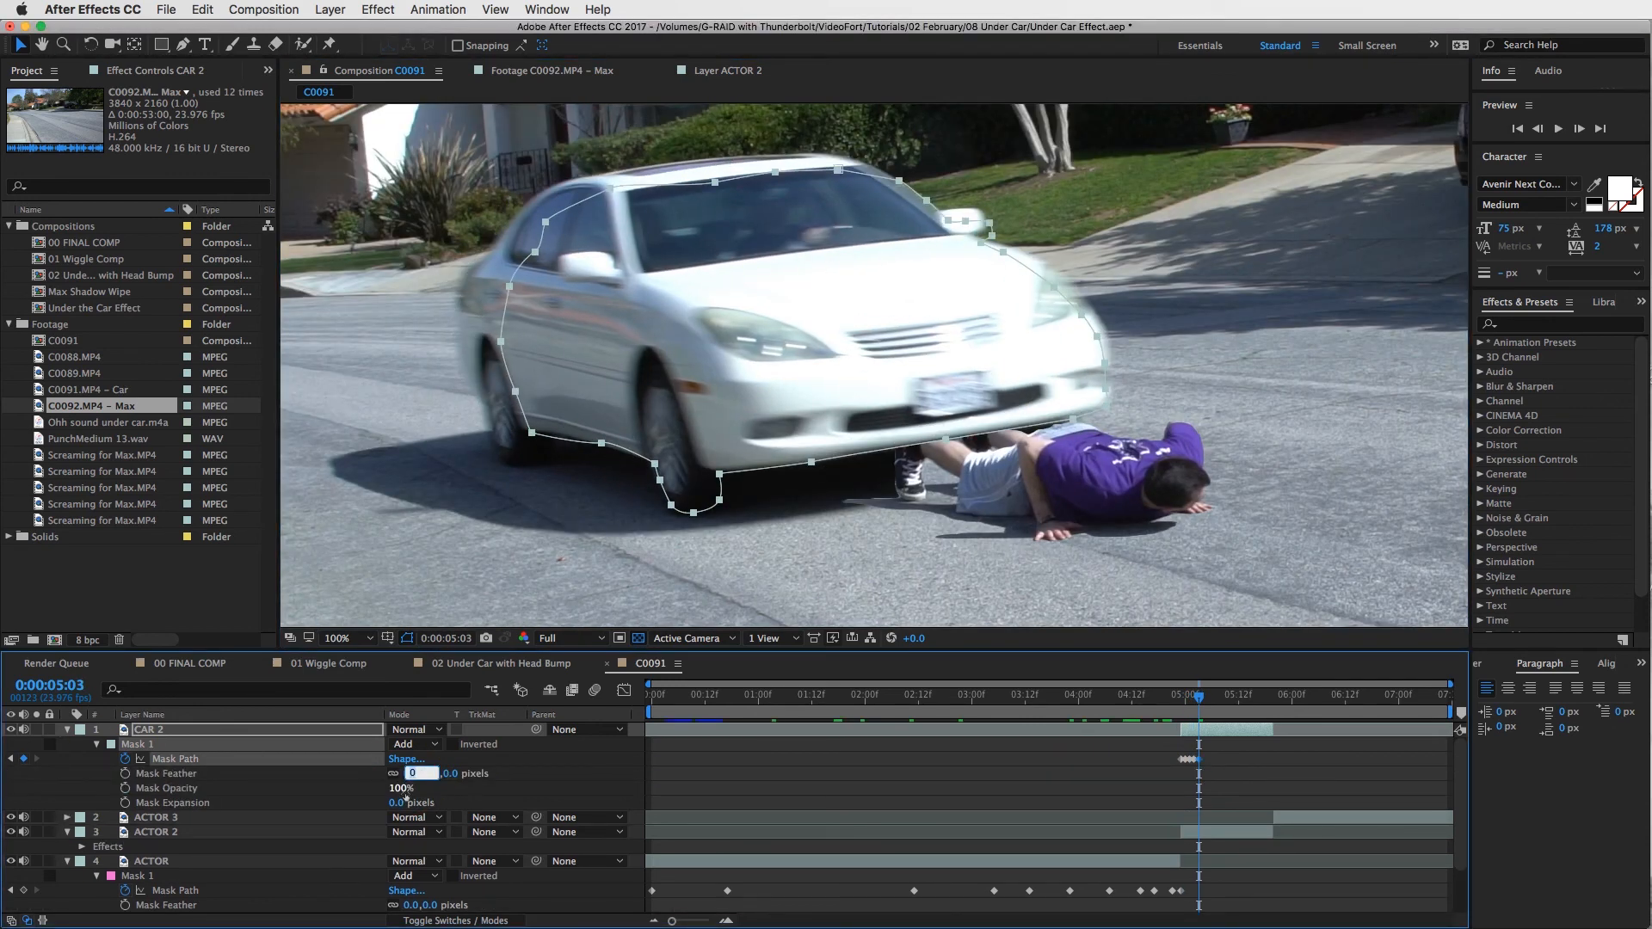
{"action": "type", "text": "20"}
{"action": "key", "text": "Return"}
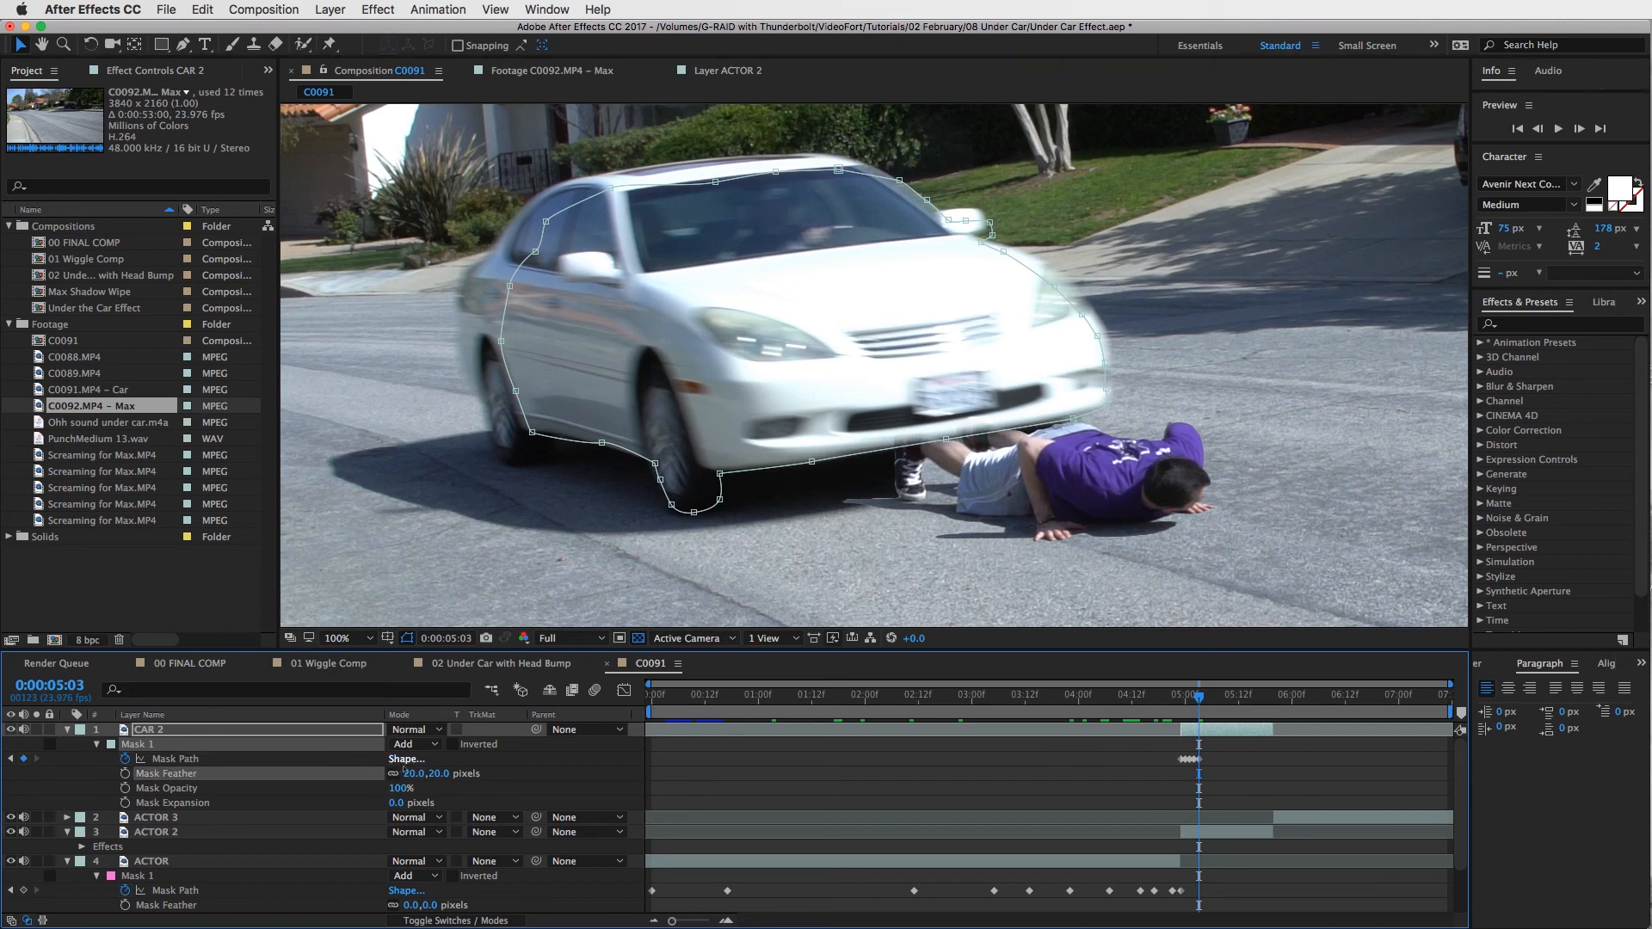
{"action": "left_click", "coordinate": [415, 772]}
{"action": "type", "text": "10"}
{"action": "key", "text": "Return"}
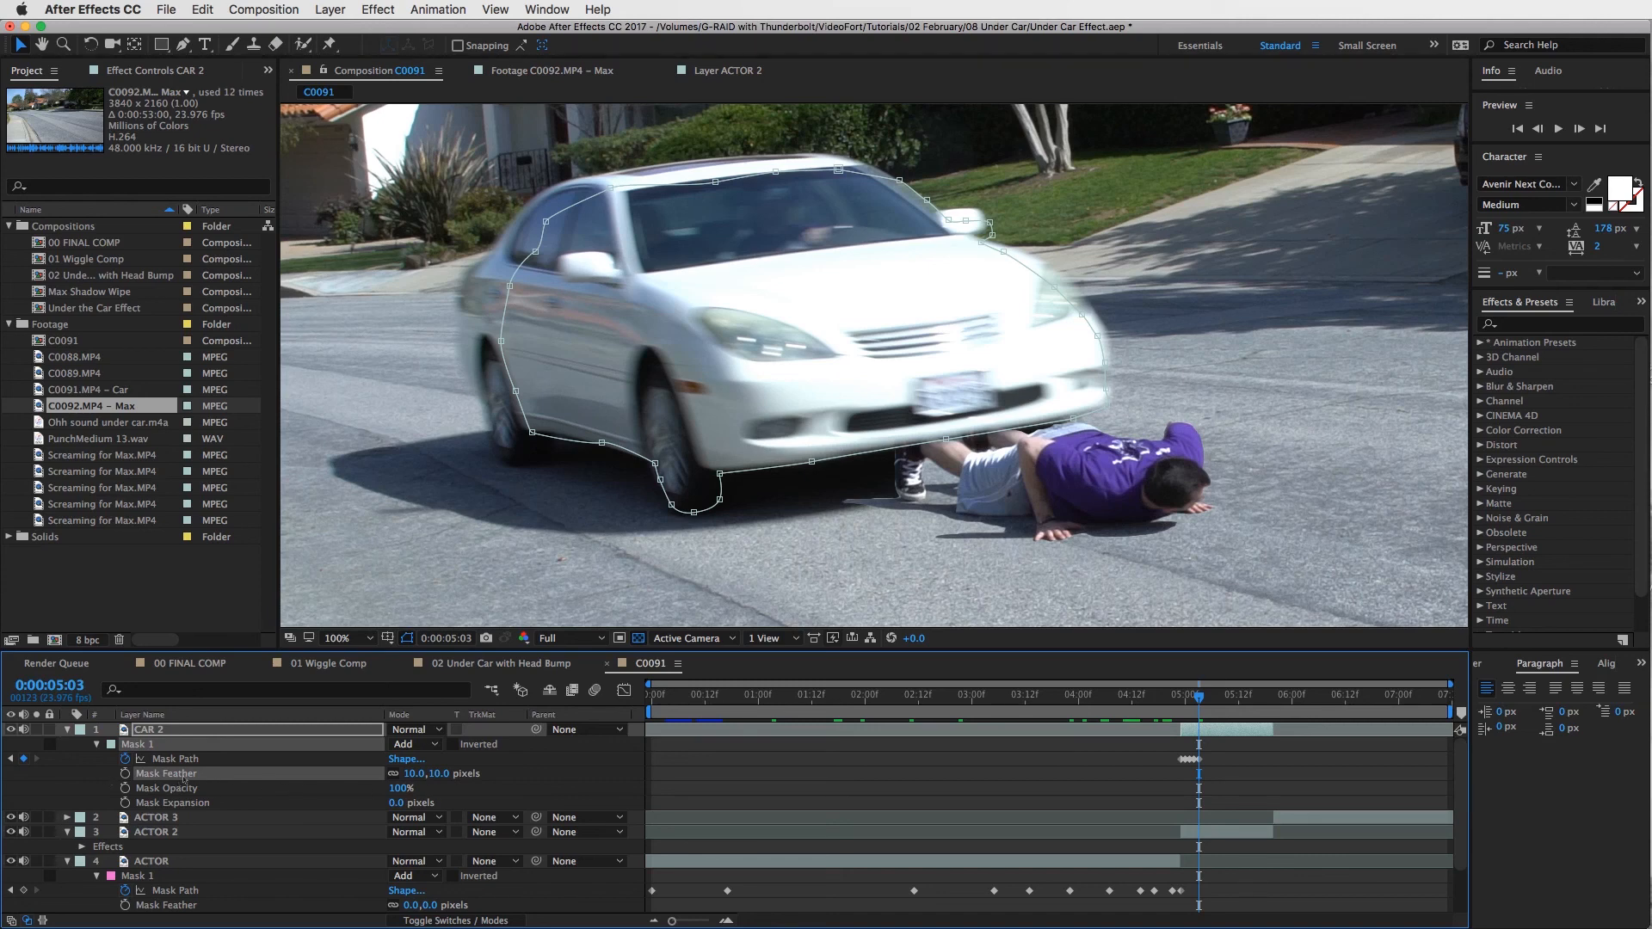
Step: Continue keyframing the CAR 2 mask frame by frame through 0:00:05:19 so it follows the car passing over the actor
{"action": "left_click", "coordinate": [1112, 397]}
{"action": "key", "text": "Page_Down"}
{"action": "key", "text": "Page_Down"}
{"action": "key", "text": "Page_Down"}
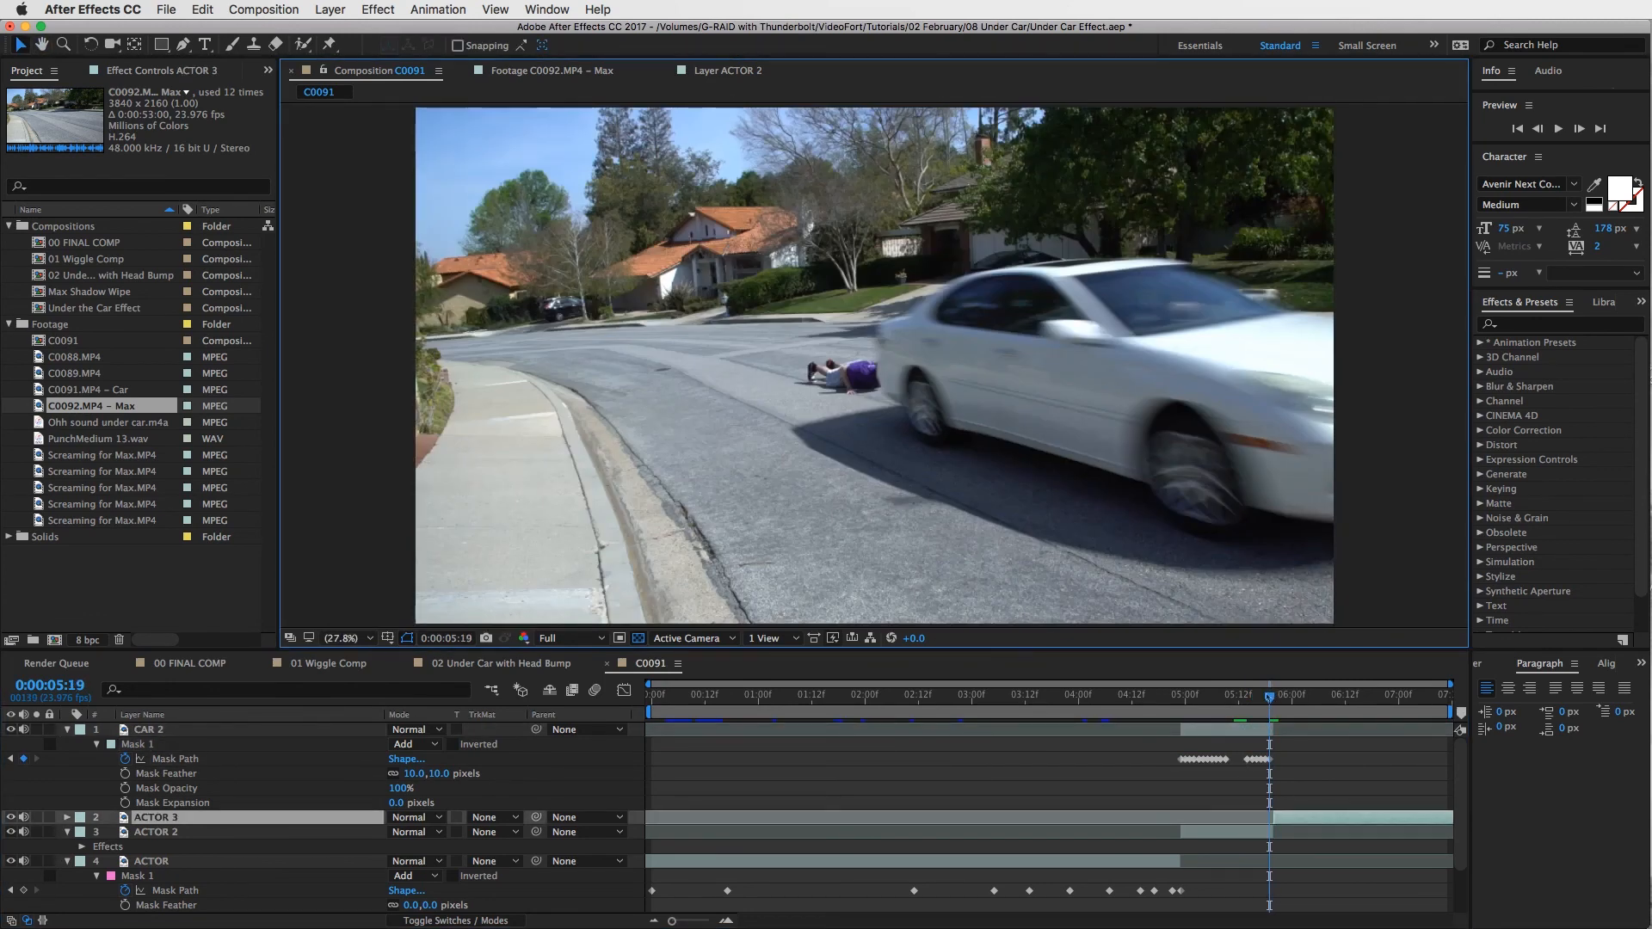
Step: Review the car's pass from 0:00:05:06, then at 0:00:05:20 pull the ACTOR 3 mask edge nearest the car in towards the actor
{"action": "left_click_drag", "start_coordinate": [1267, 695], "coordinate": [1210, 713]}
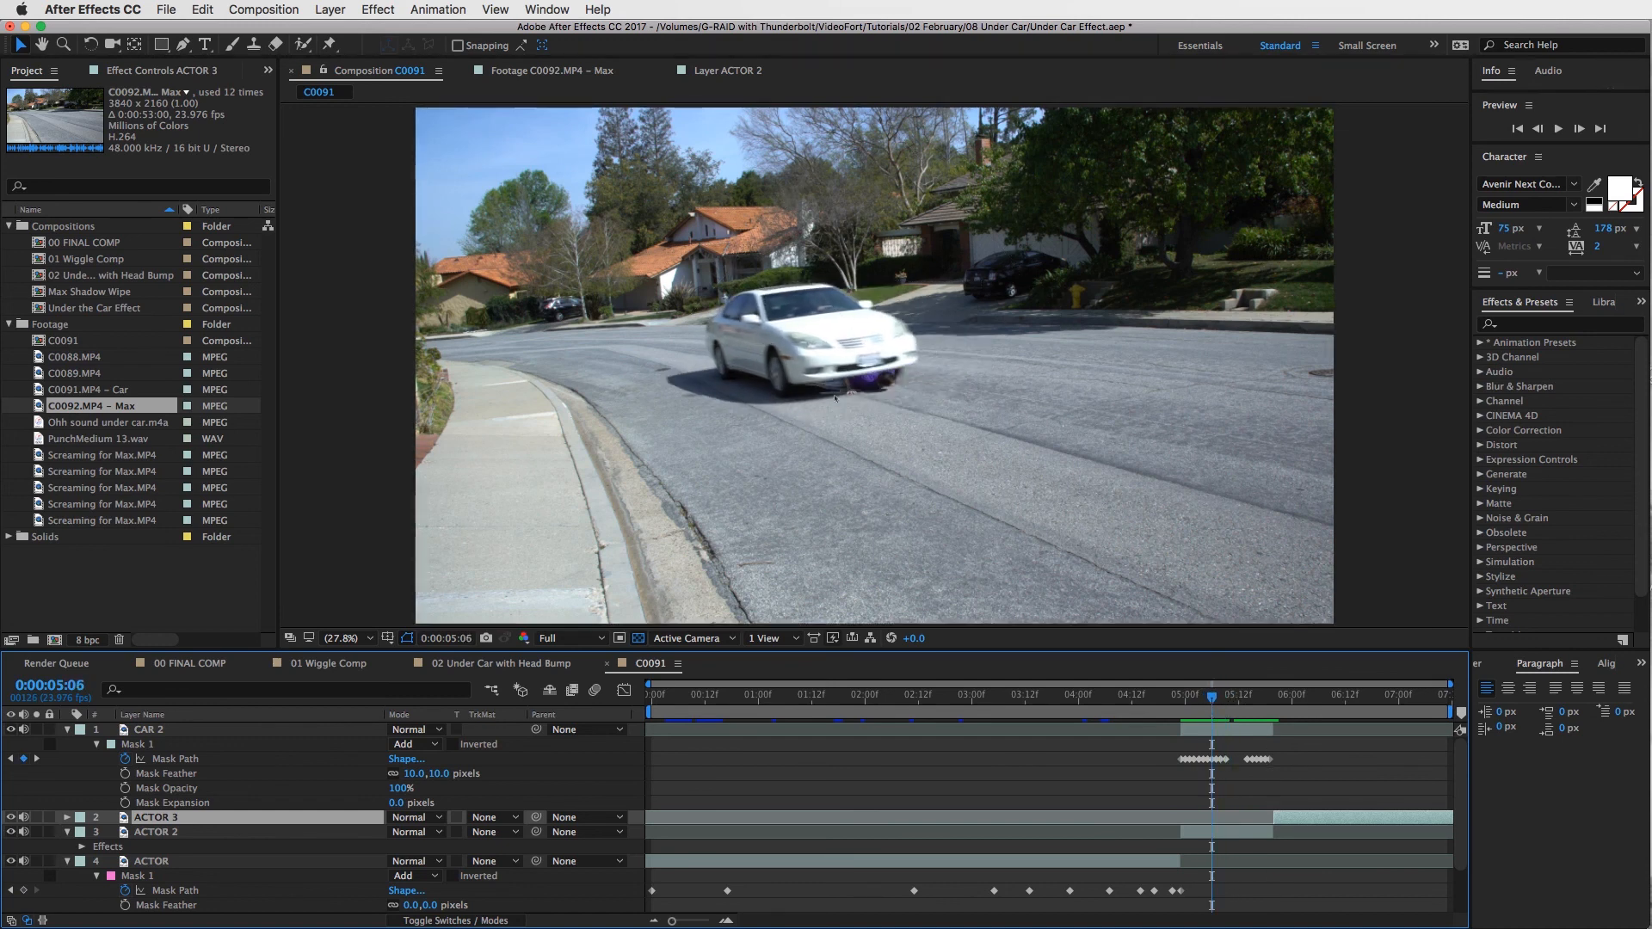
{"action": "left_click", "coordinate": [1214, 693]}
{"action": "left_click_drag", "start_coordinate": [1214, 694], "coordinate": [1278, 711]}
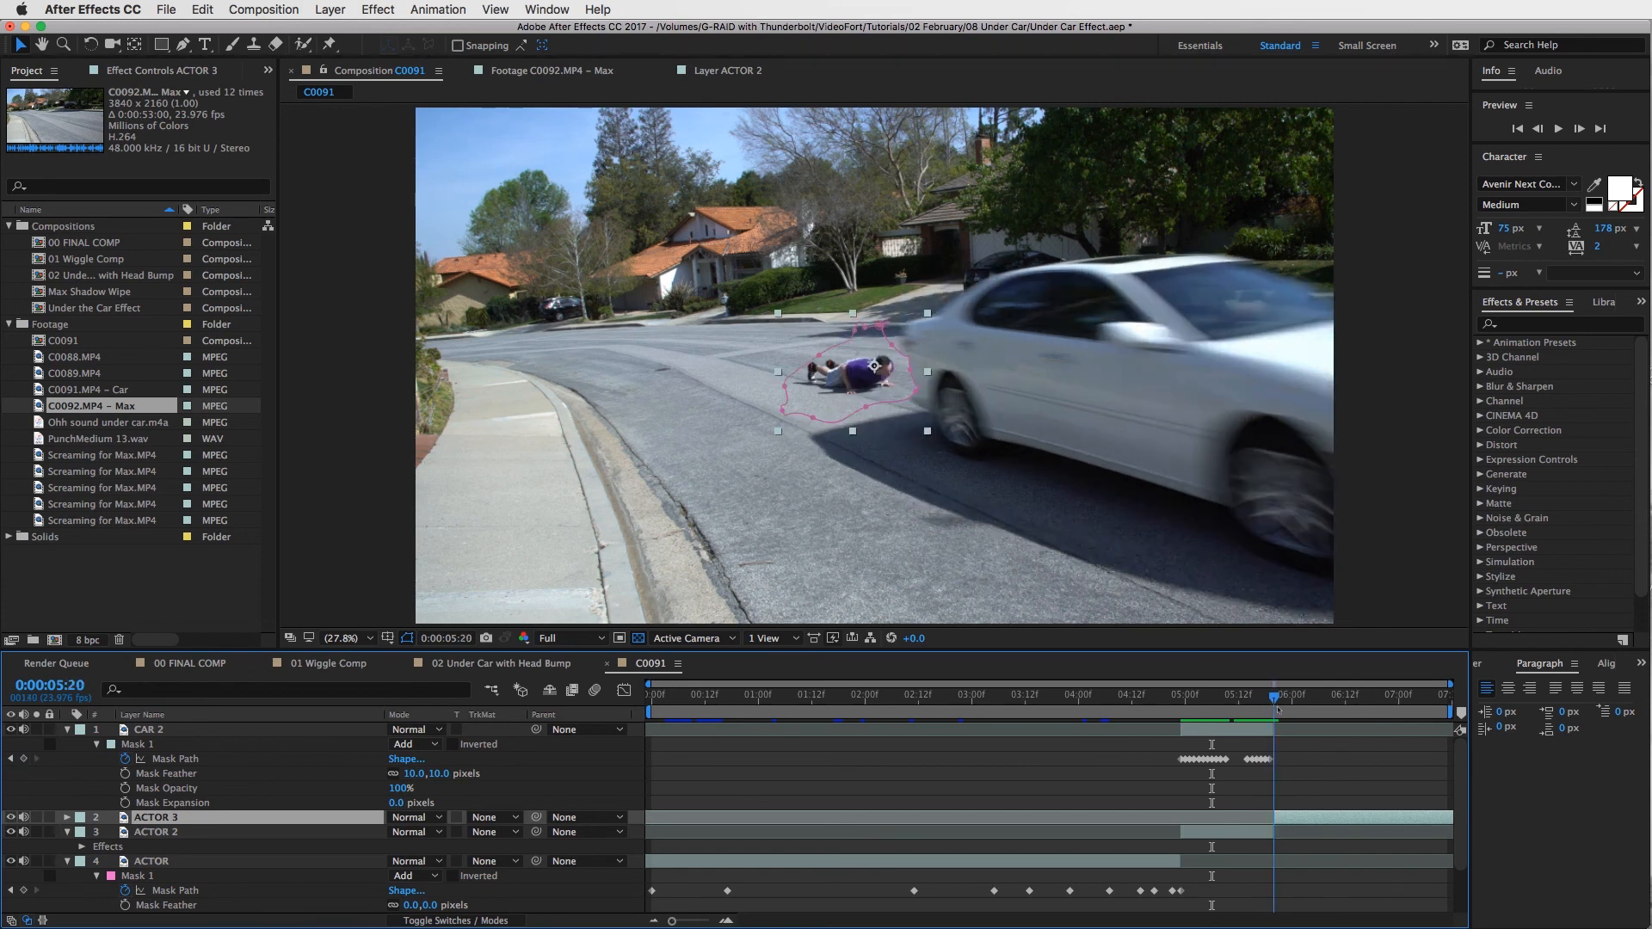
{"action": "scroll", "coordinate": [919, 399], "scroll_direction": "up", "scroll_amount": 2}
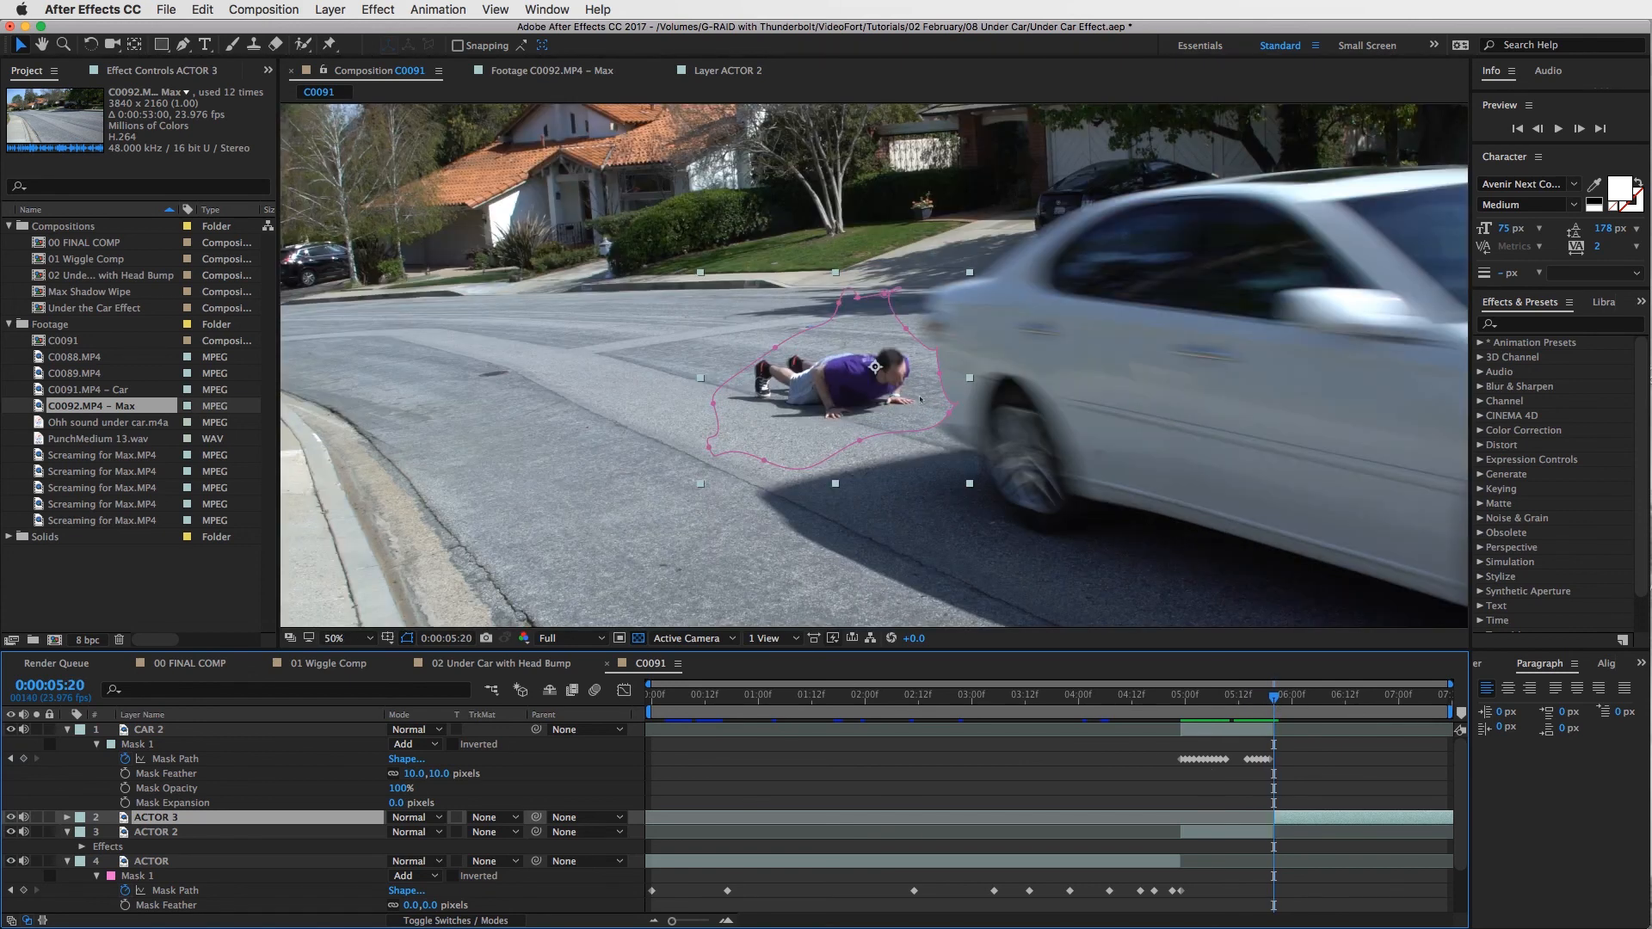
{"action": "scroll", "coordinate": [975, 419], "scroll_direction": "up", "scroll_amount": 2}
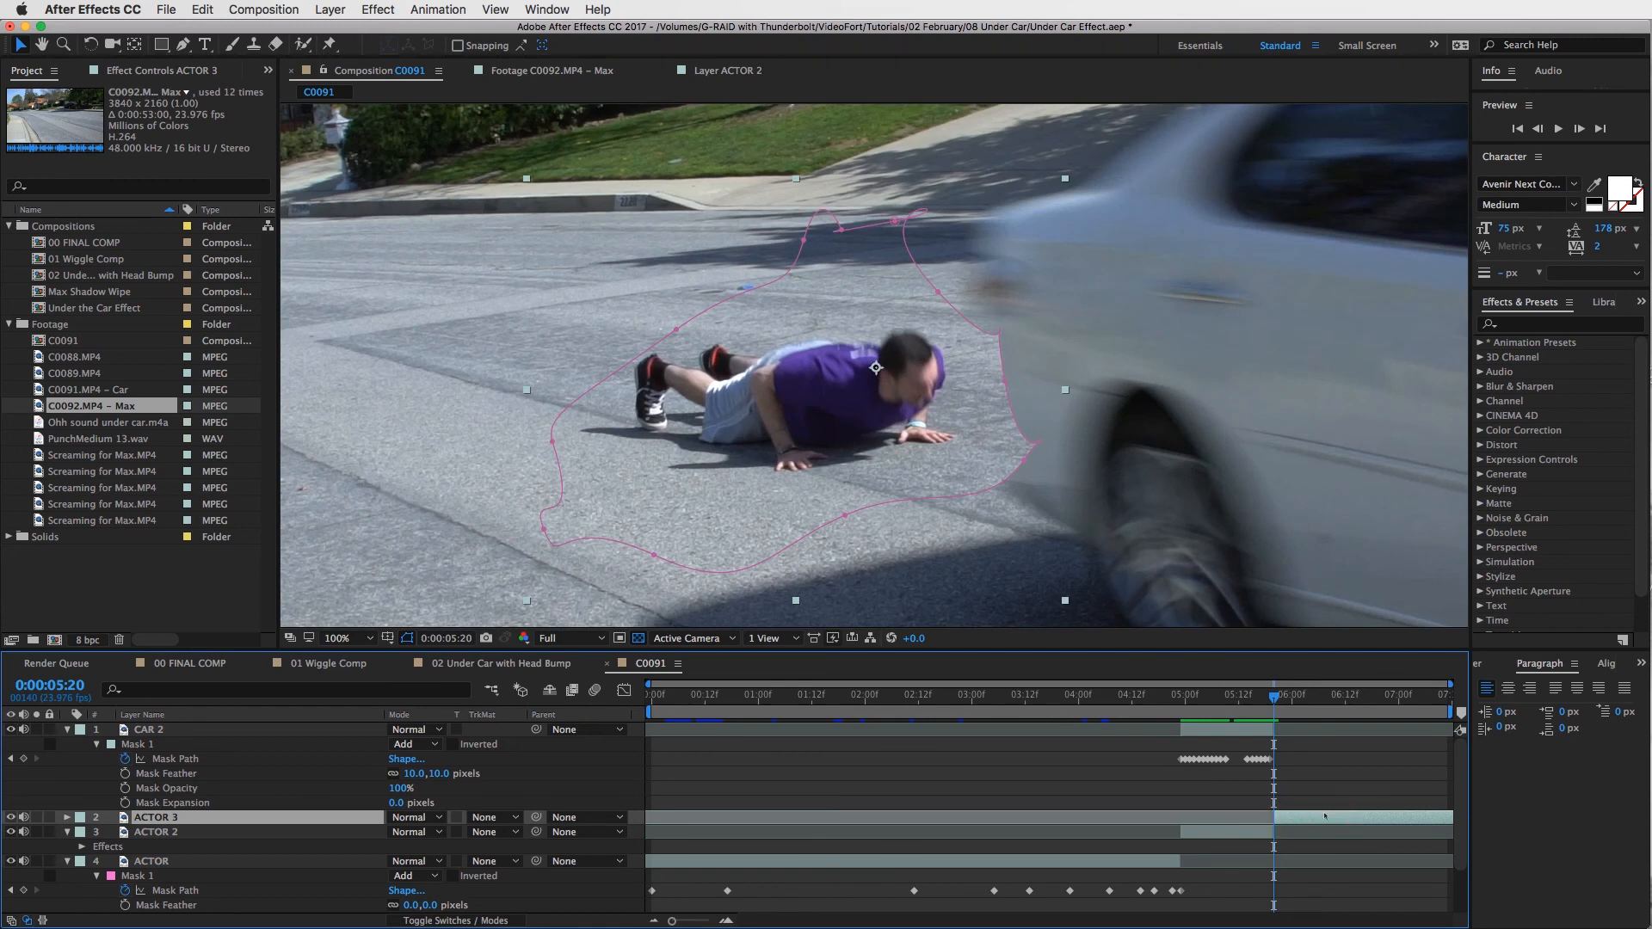
{"action": "left_click", "coordinate": [1023, 460]}
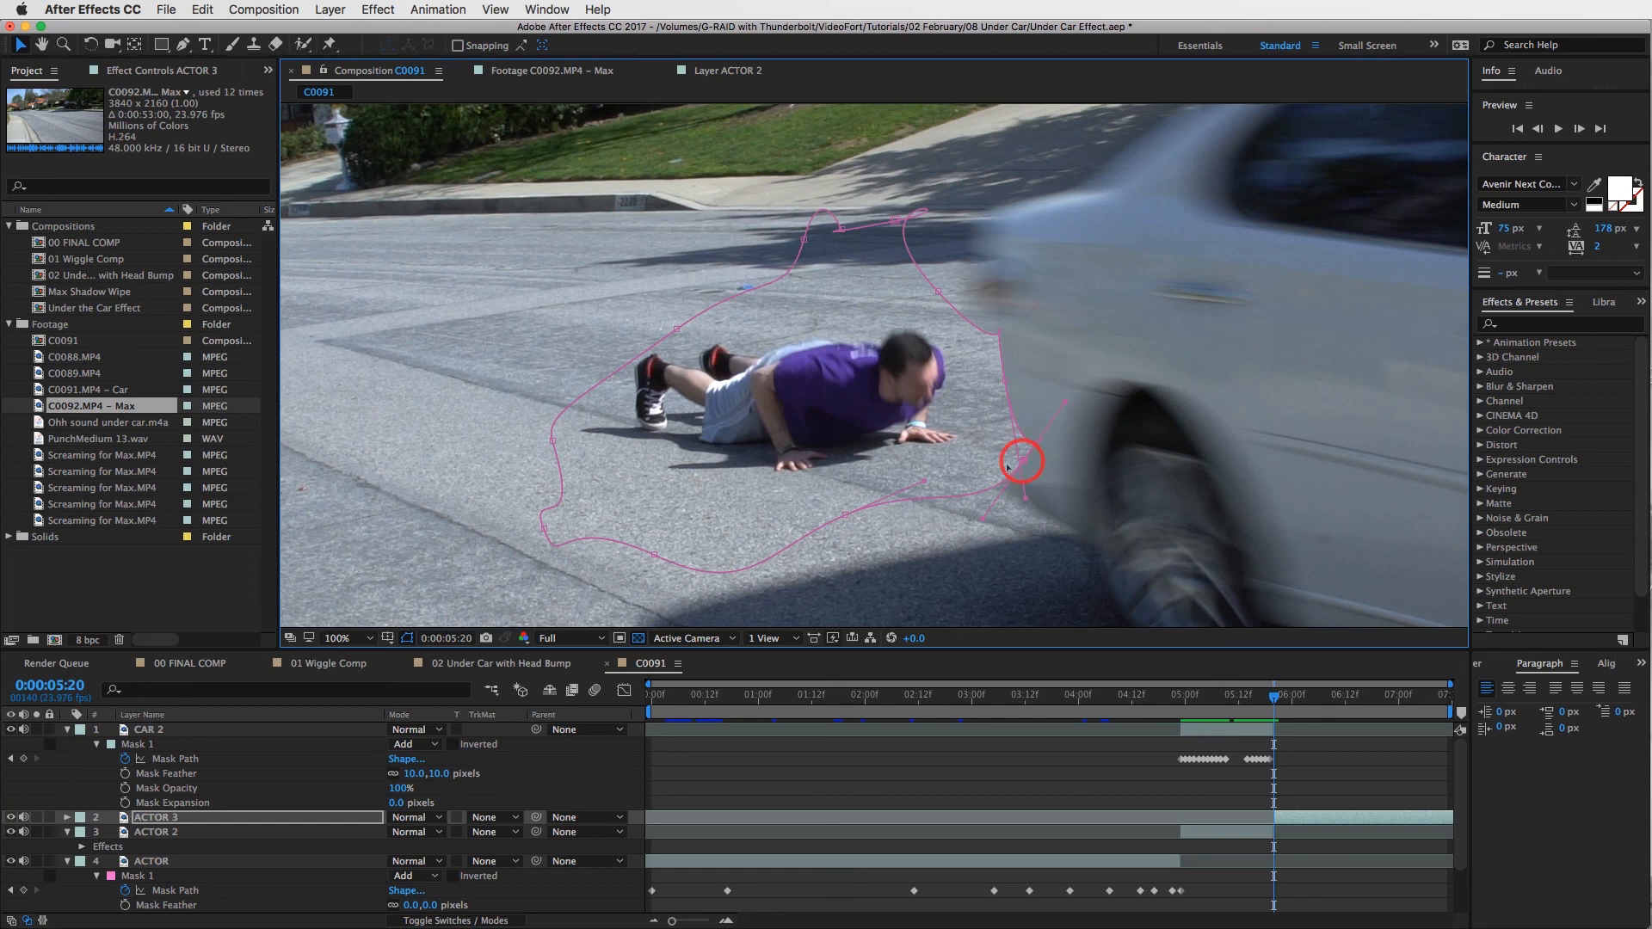
{"action": "left_click_drag", "start_coordinate": [1008, 466], "coordinate": [959, 372]}
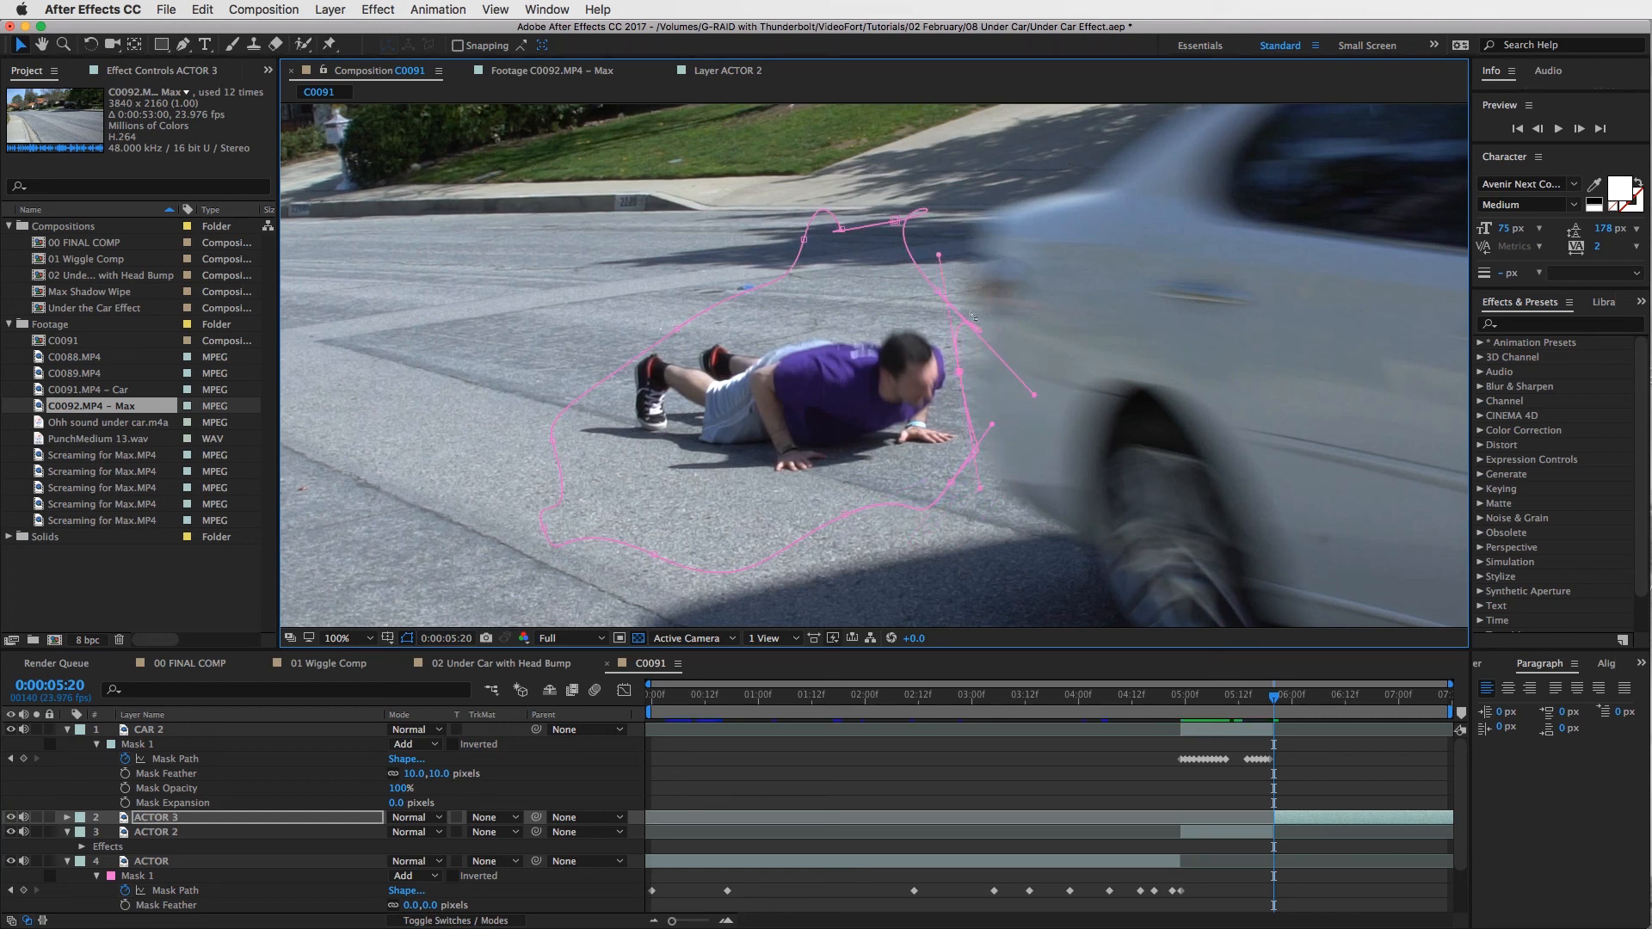
{"action": "left_click_drag", "start_coordinate": [940, 253], "coordinate": [954, 342]}
{"action": "left_click_drag", "start_coordinate": [1034, 396], "coordinate": [954, 316]}
Step: Advance to 0:00:05:21, fit the composition in the viewer and reveal the Mask Path of the ACTOR 3 layer
{"action": "key", "text": "Page_Down"}
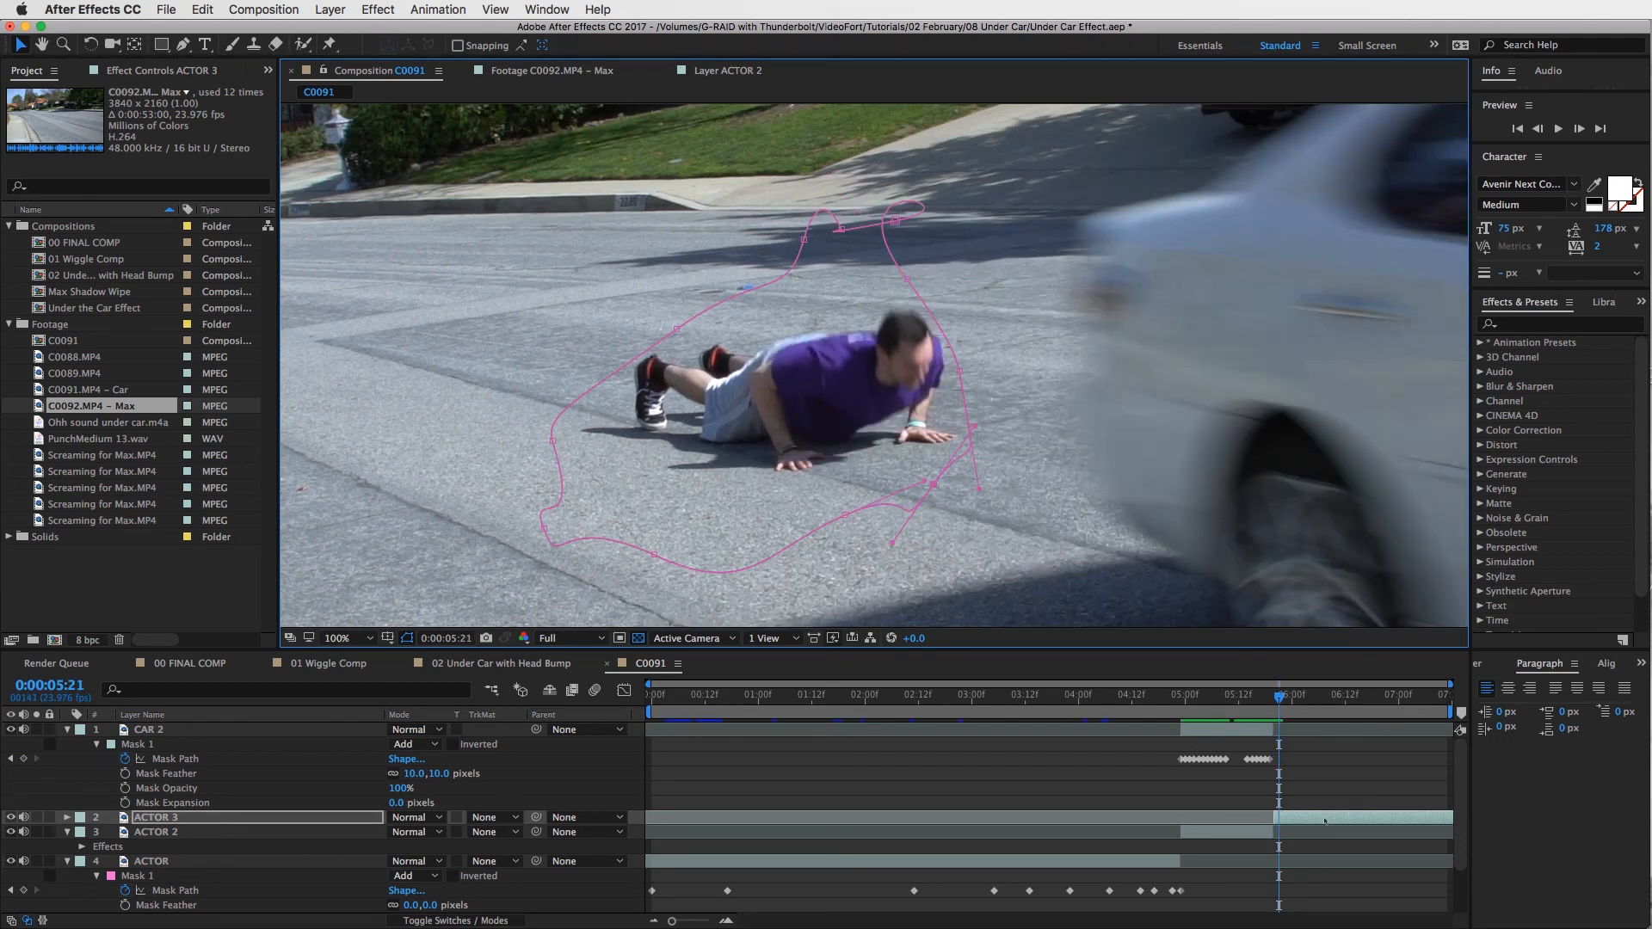
{"action": "left_click", "coordinate": [1321, 820]}
{"action": "left_click", "coordinate": [355, 638]}
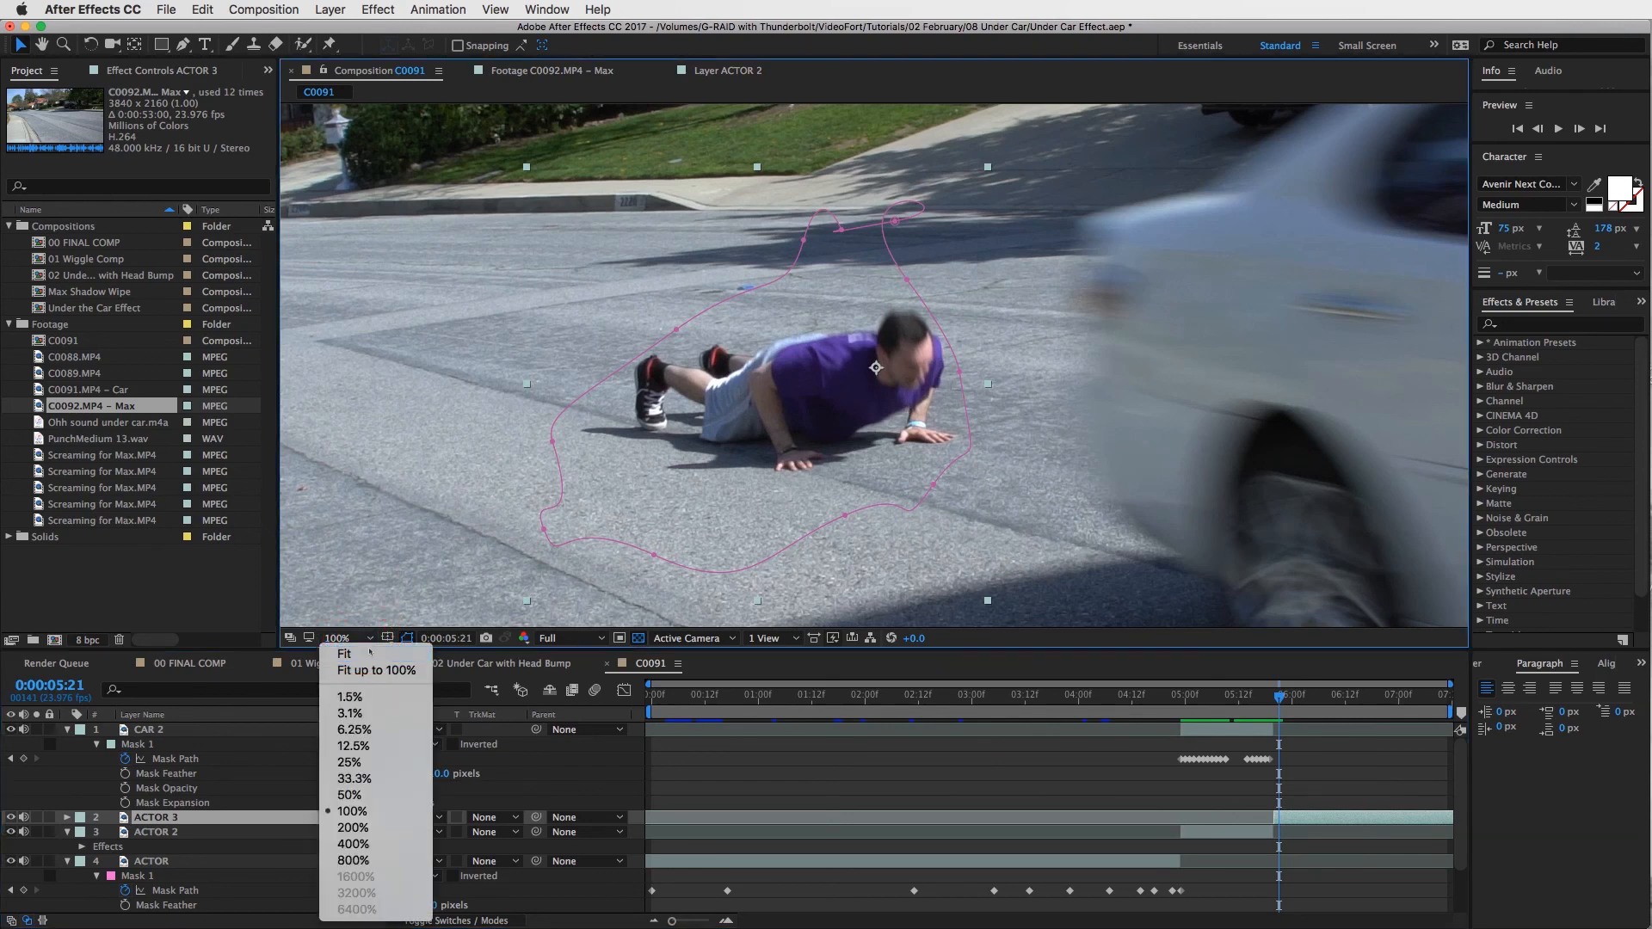
{"action": "left_click", "coordinate": [370, 654]}
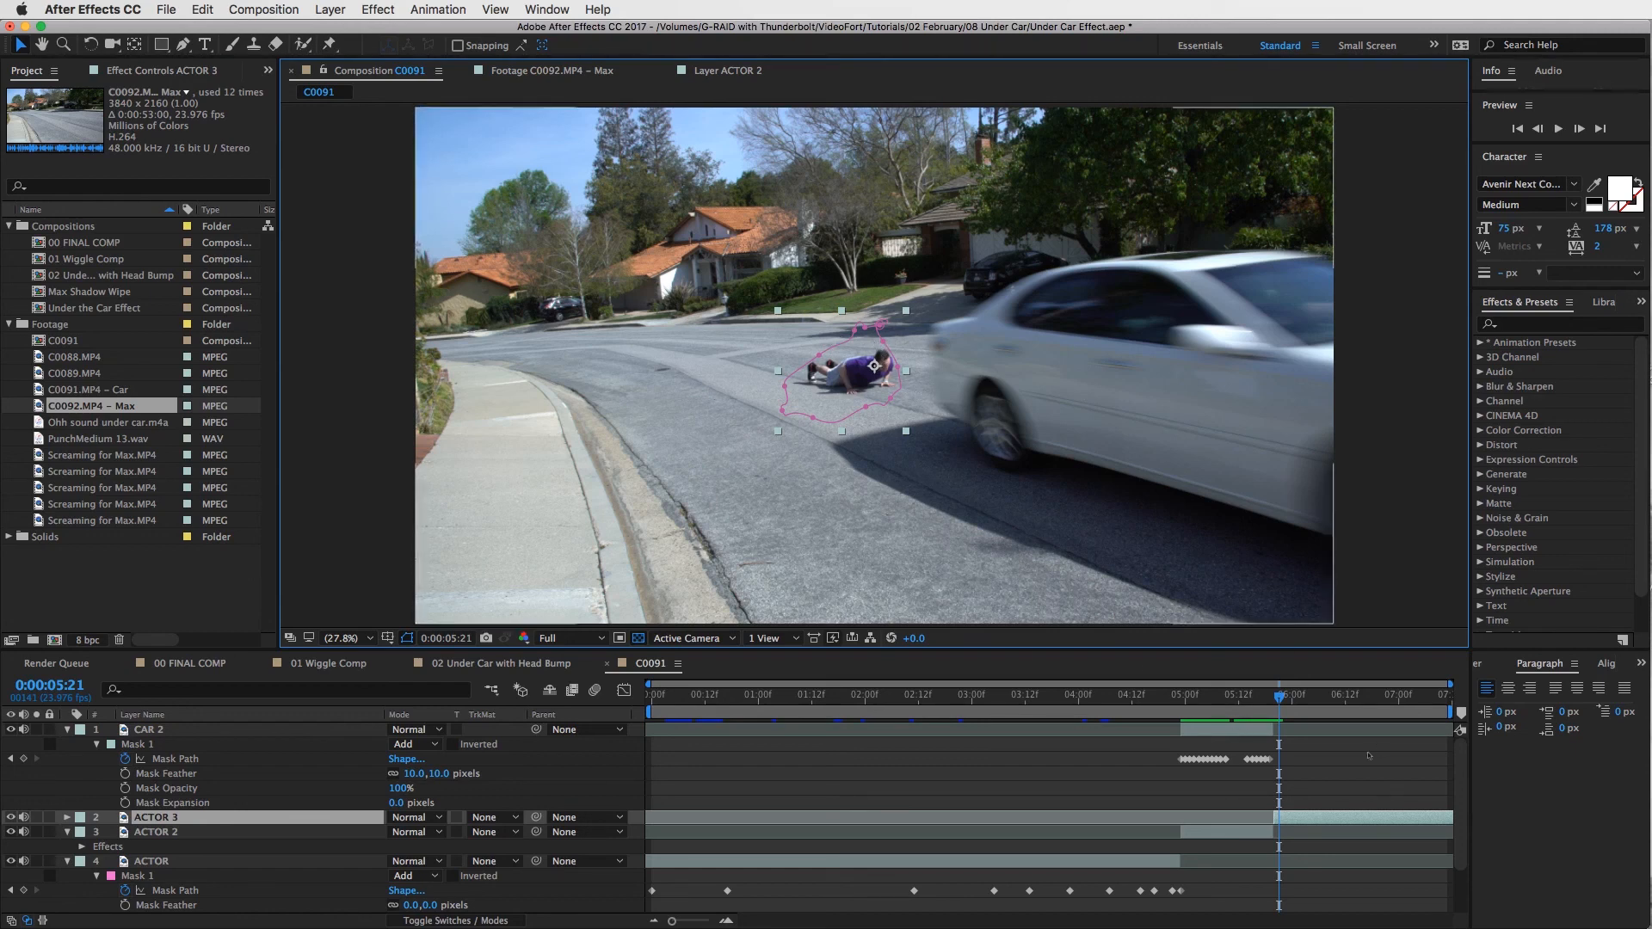
{"action": "left_click", "coordinate": [1319, 815]}
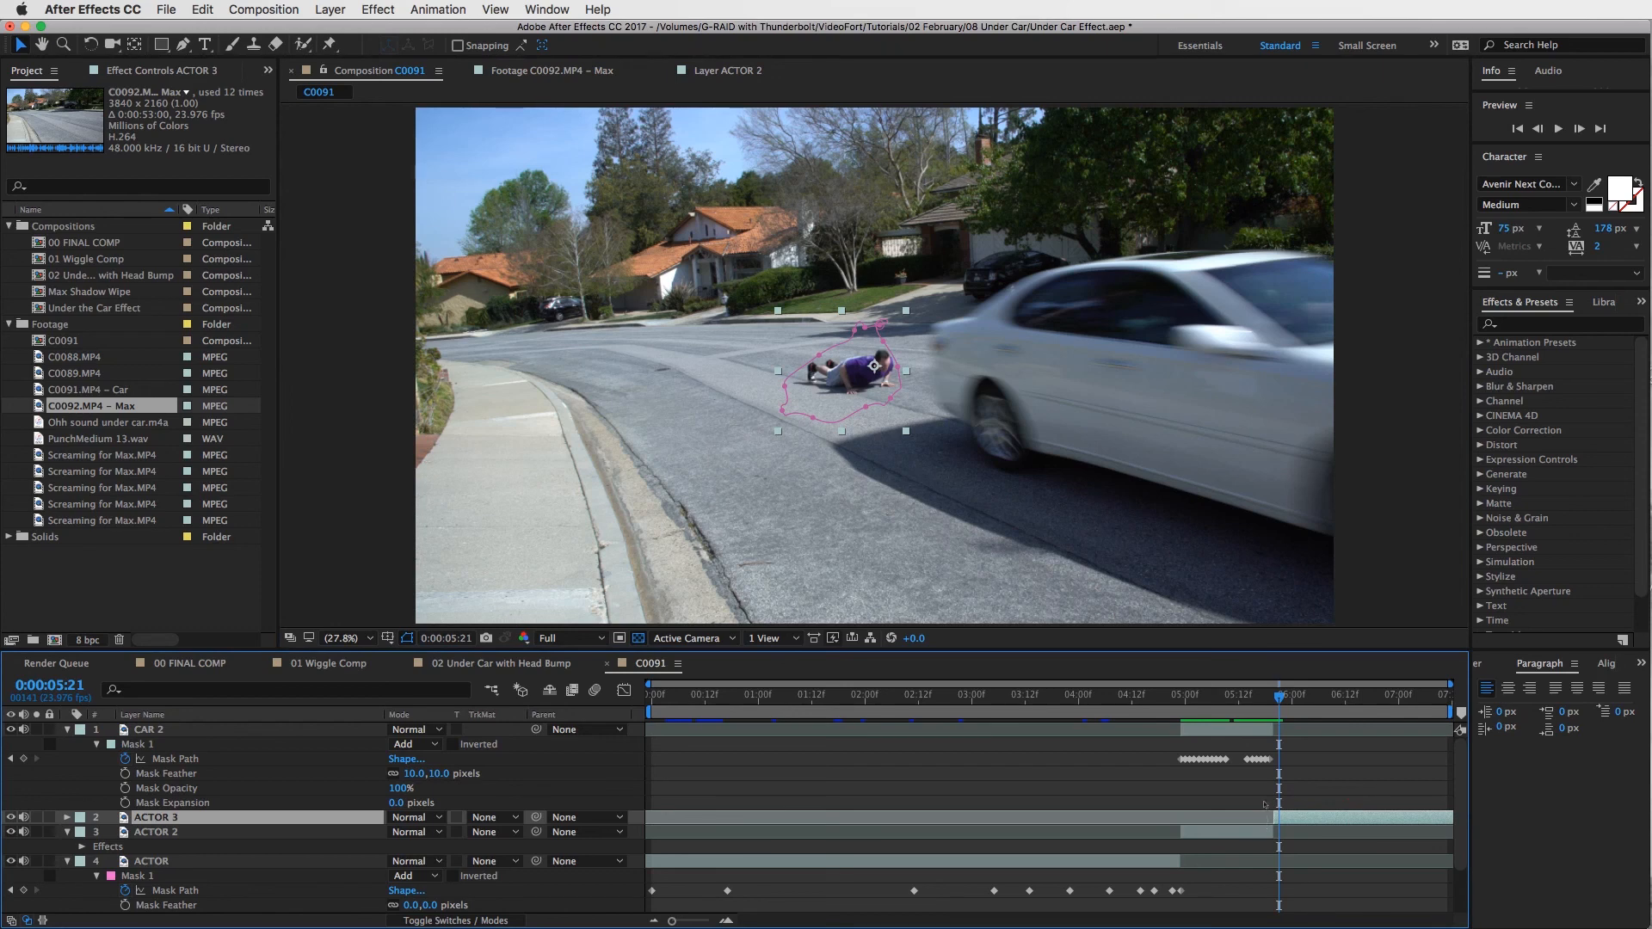
{"action": "key", "text": "m"}
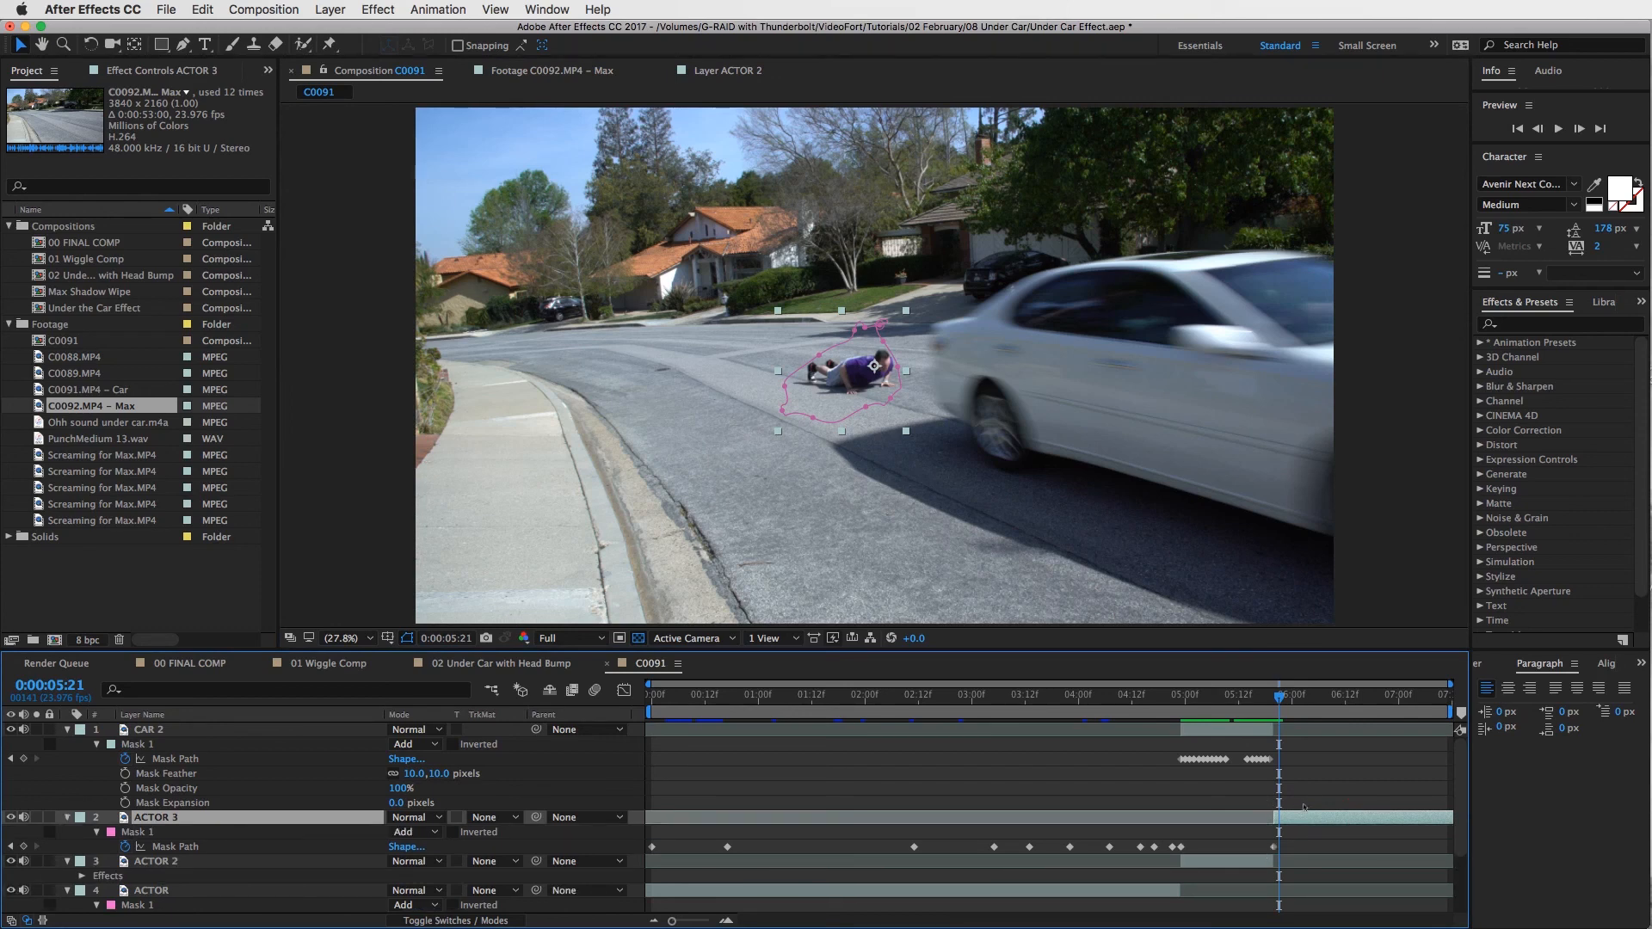
Step: Reshape the ACTOR 3 mask at 0:00:05:21, moving its points outward to leave more room around the actor
{"action": "scroll", "coordinate": [875, 369], "scroll_direction": "up", "scroll_amount": 2}
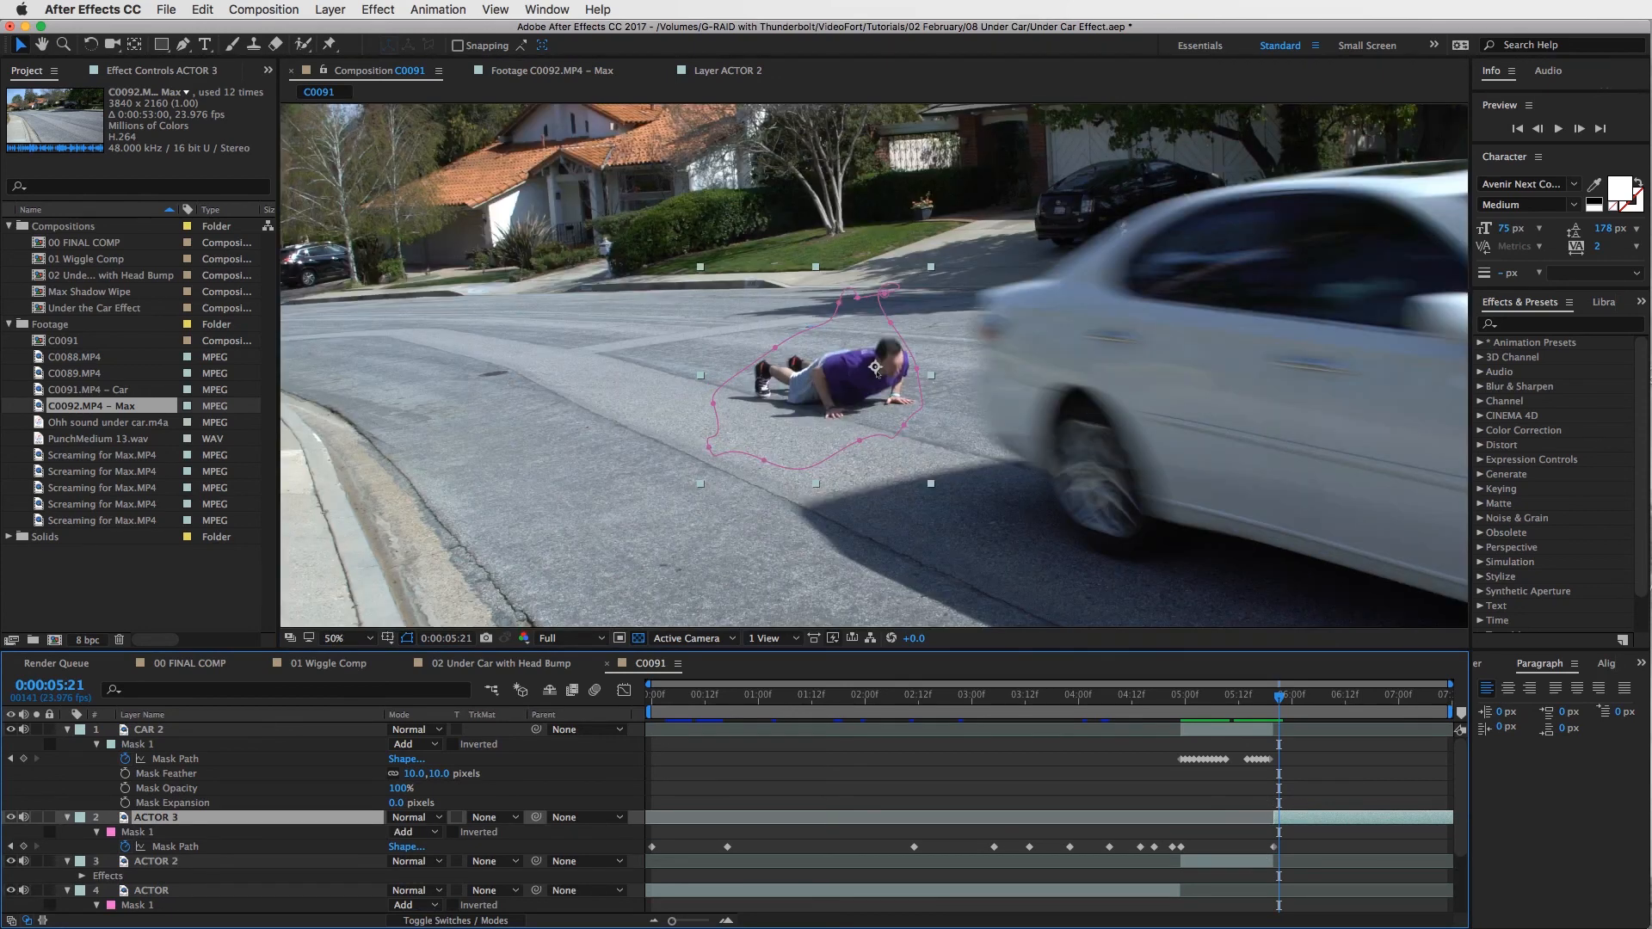
{"action": "left_click_drag", "start_coordinate": [916, 364], "coordinate": [938, 361]}
{"action": "left_click_drag", "start_coordinate": [838, 305], "coordinate": [888, 252]}
{"action": "key", "text": "super+z"}
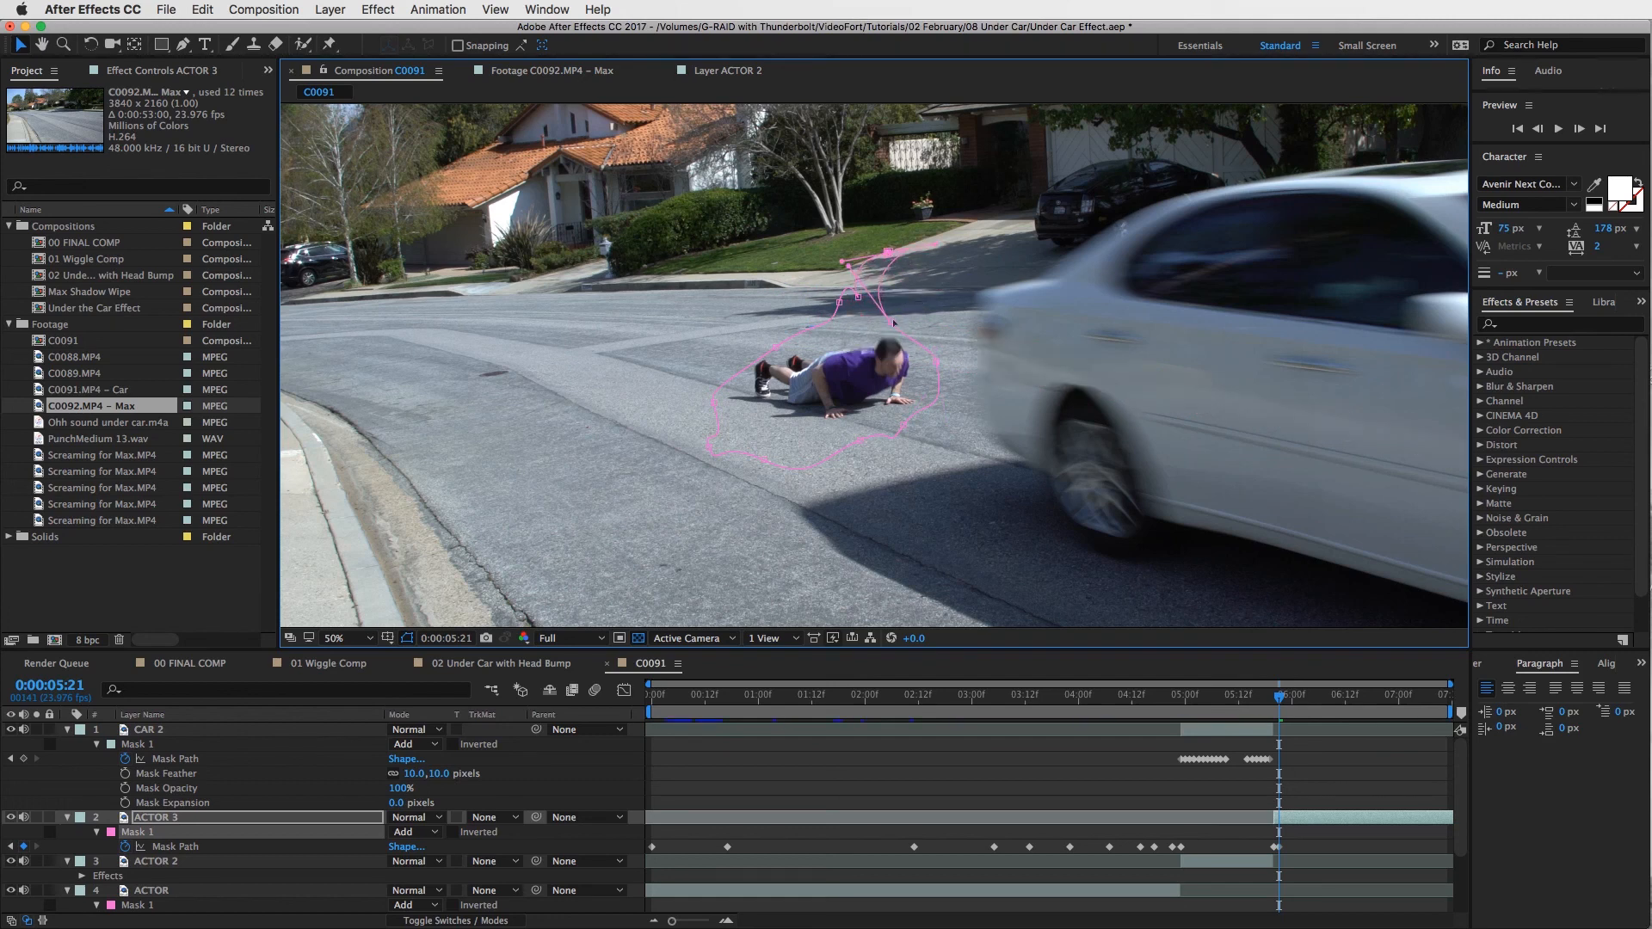
{"action": "left_click_drag", "start_coordinate": [894, 322], "coordinate": [841, 261]}
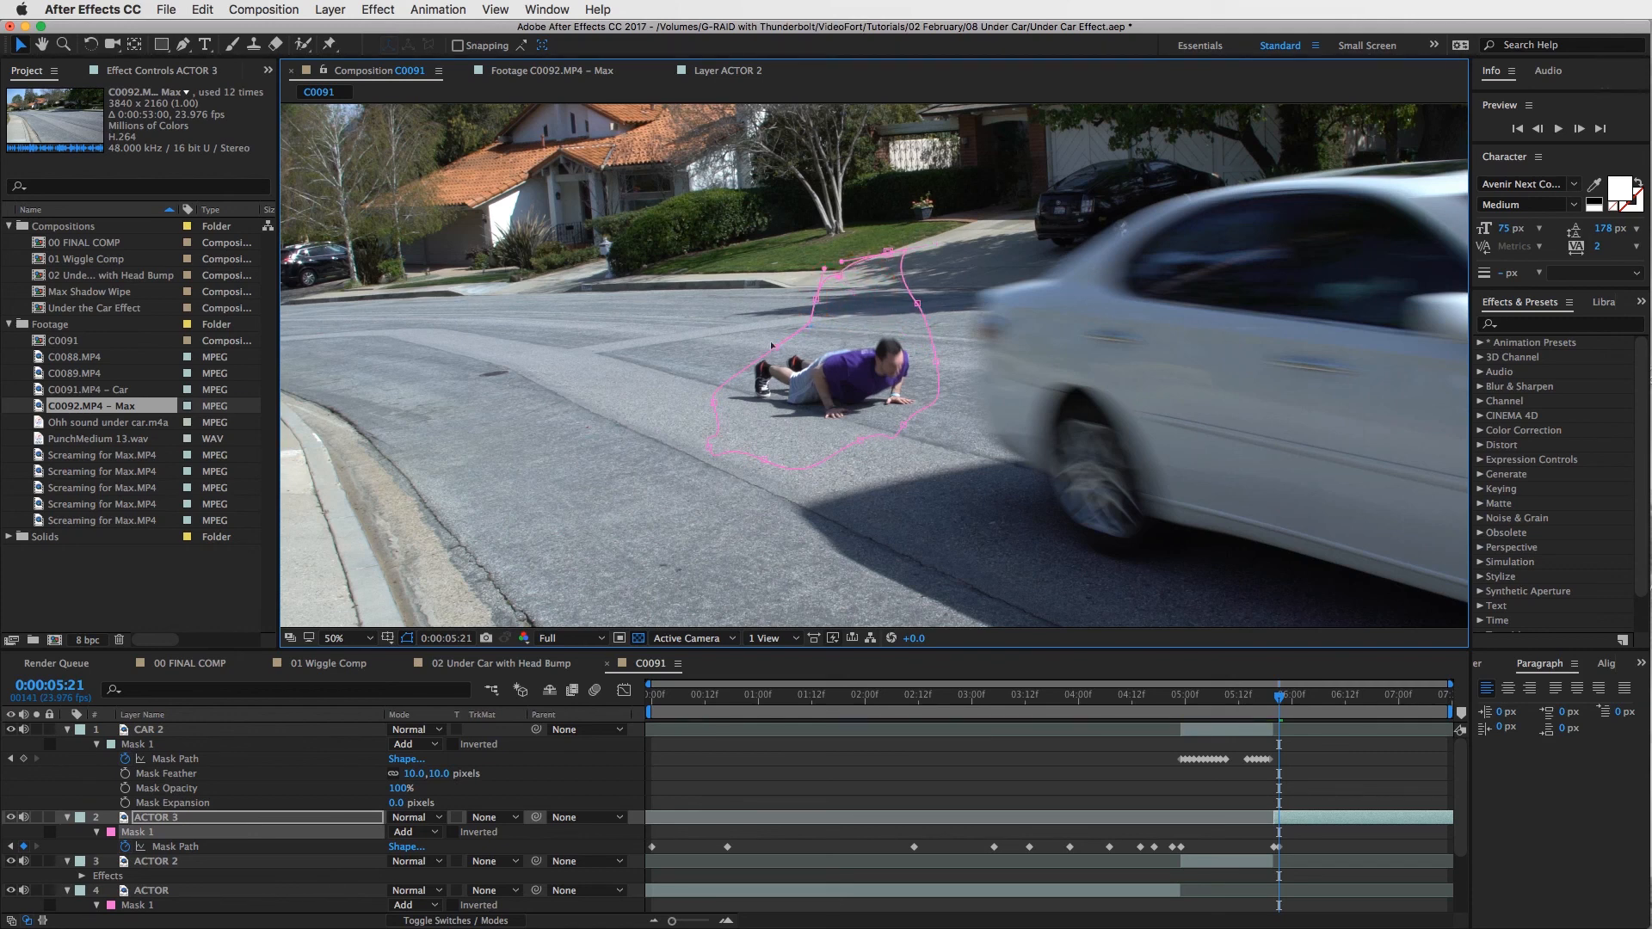
{"action": "left_click_drag", "start_coordinate": [777, 346], "coordinate": [748, 327]}
{"action": "left_click_drag", "start_coordinate": [713, 403], "coordinate": [688, 397]}
{"action": "left_click_drag", "start_coordinate": [858, 439], "coordinate": [863, 450]}
Step: Advance to 0:00:06:04 and move the ACTOR 3 mask points outward to give the rising actor more room
{"action": "key", "text": "Page_Down"}
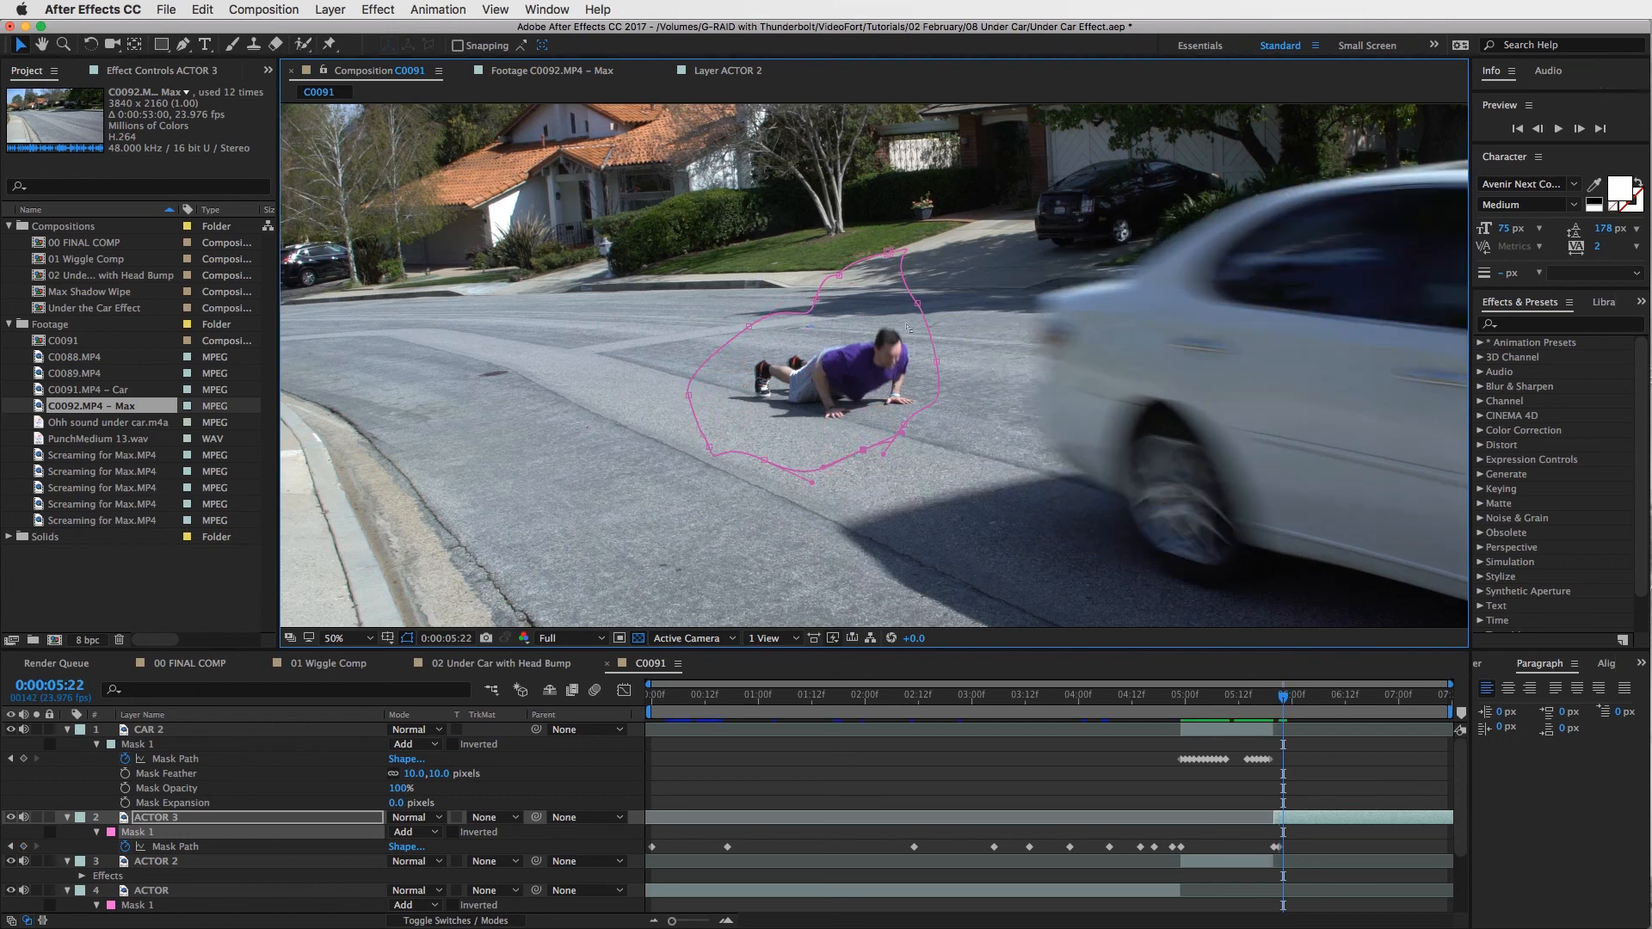
{"action": "key", "text": "Page_Down"}
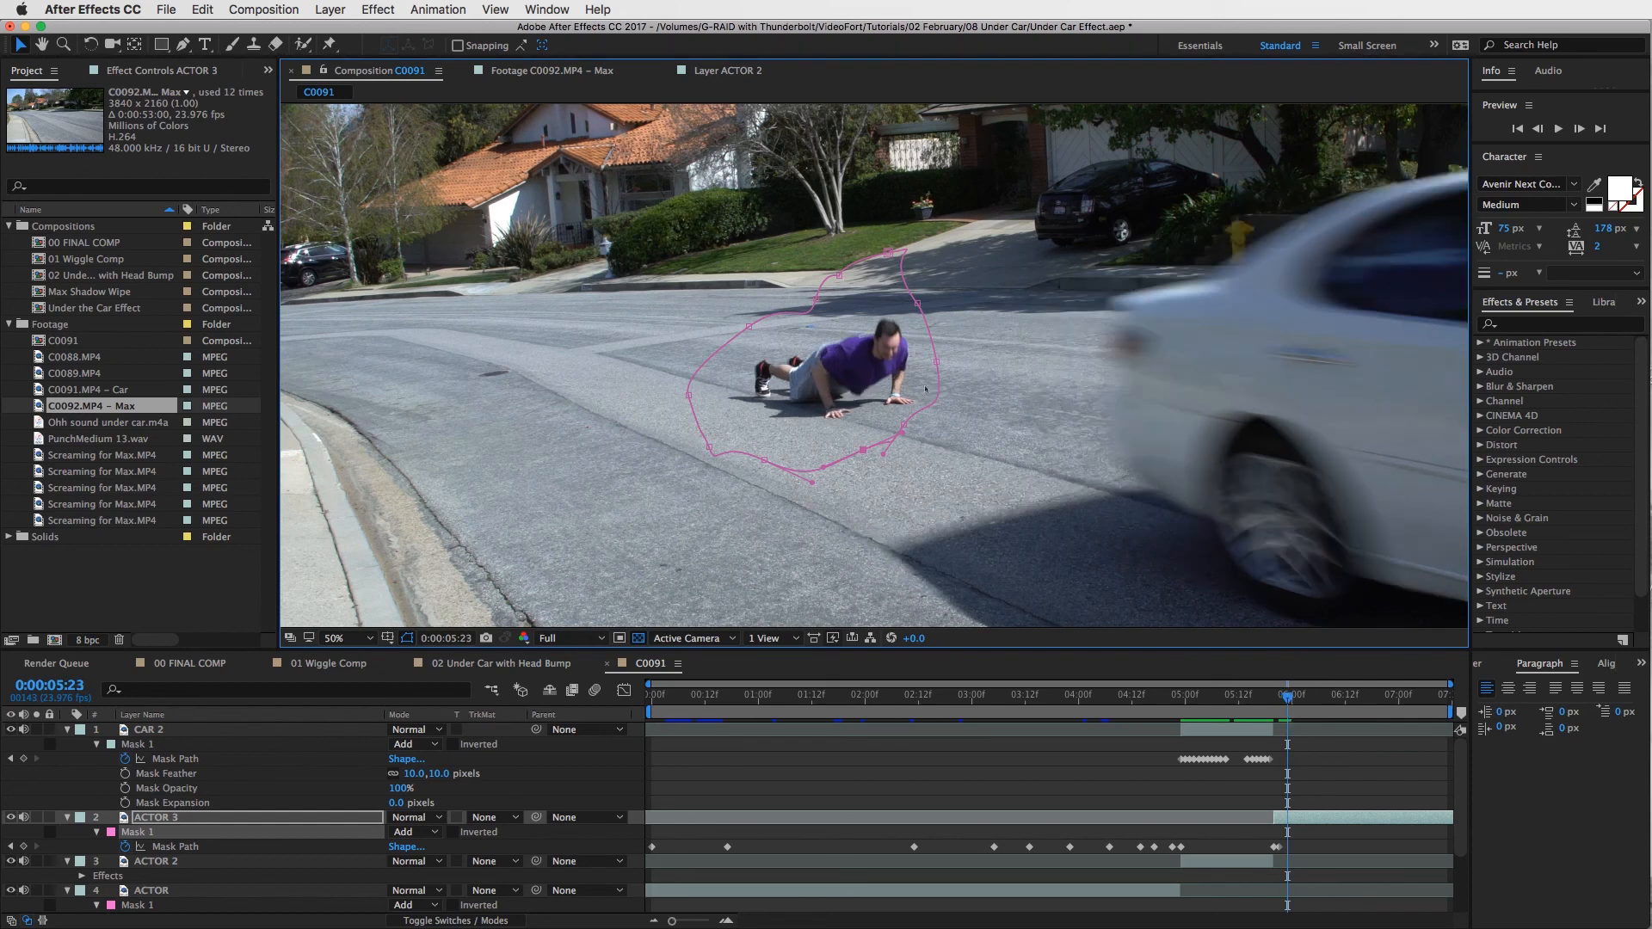
{"action": "key", "text": "Page_Down"}
{"action": "key", "text": "Page_Down"}
{"action": "key", "text": "Page_Down"}
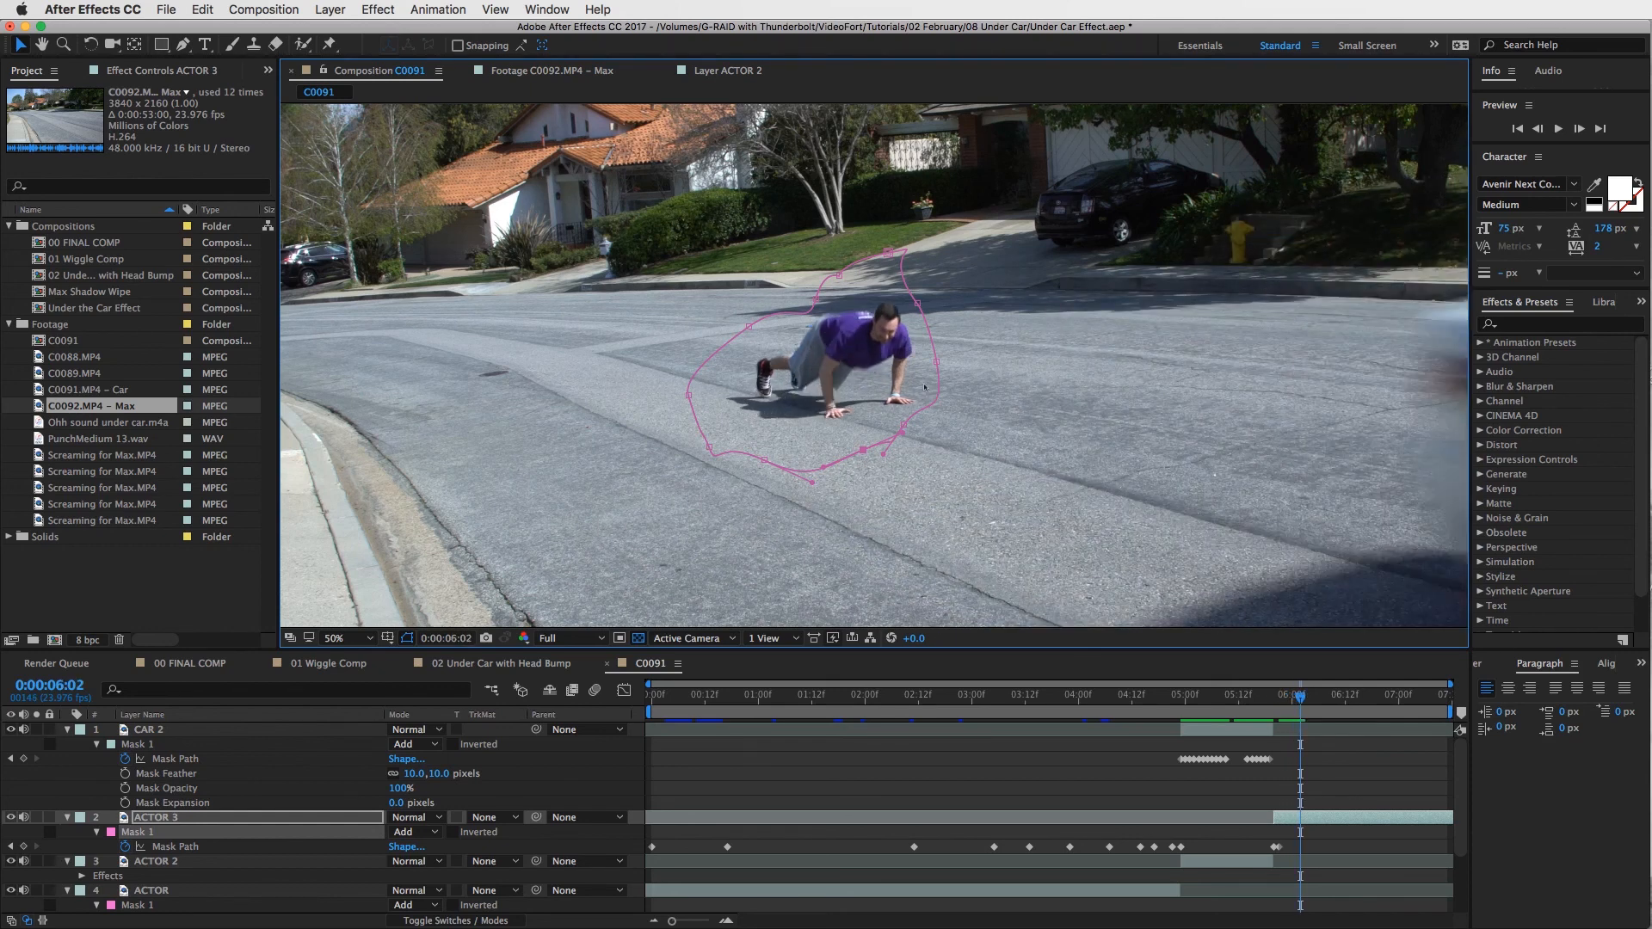
{"action": "key", "text": "Page_Down"}
{"action": "key", "text": "Page_Down"}
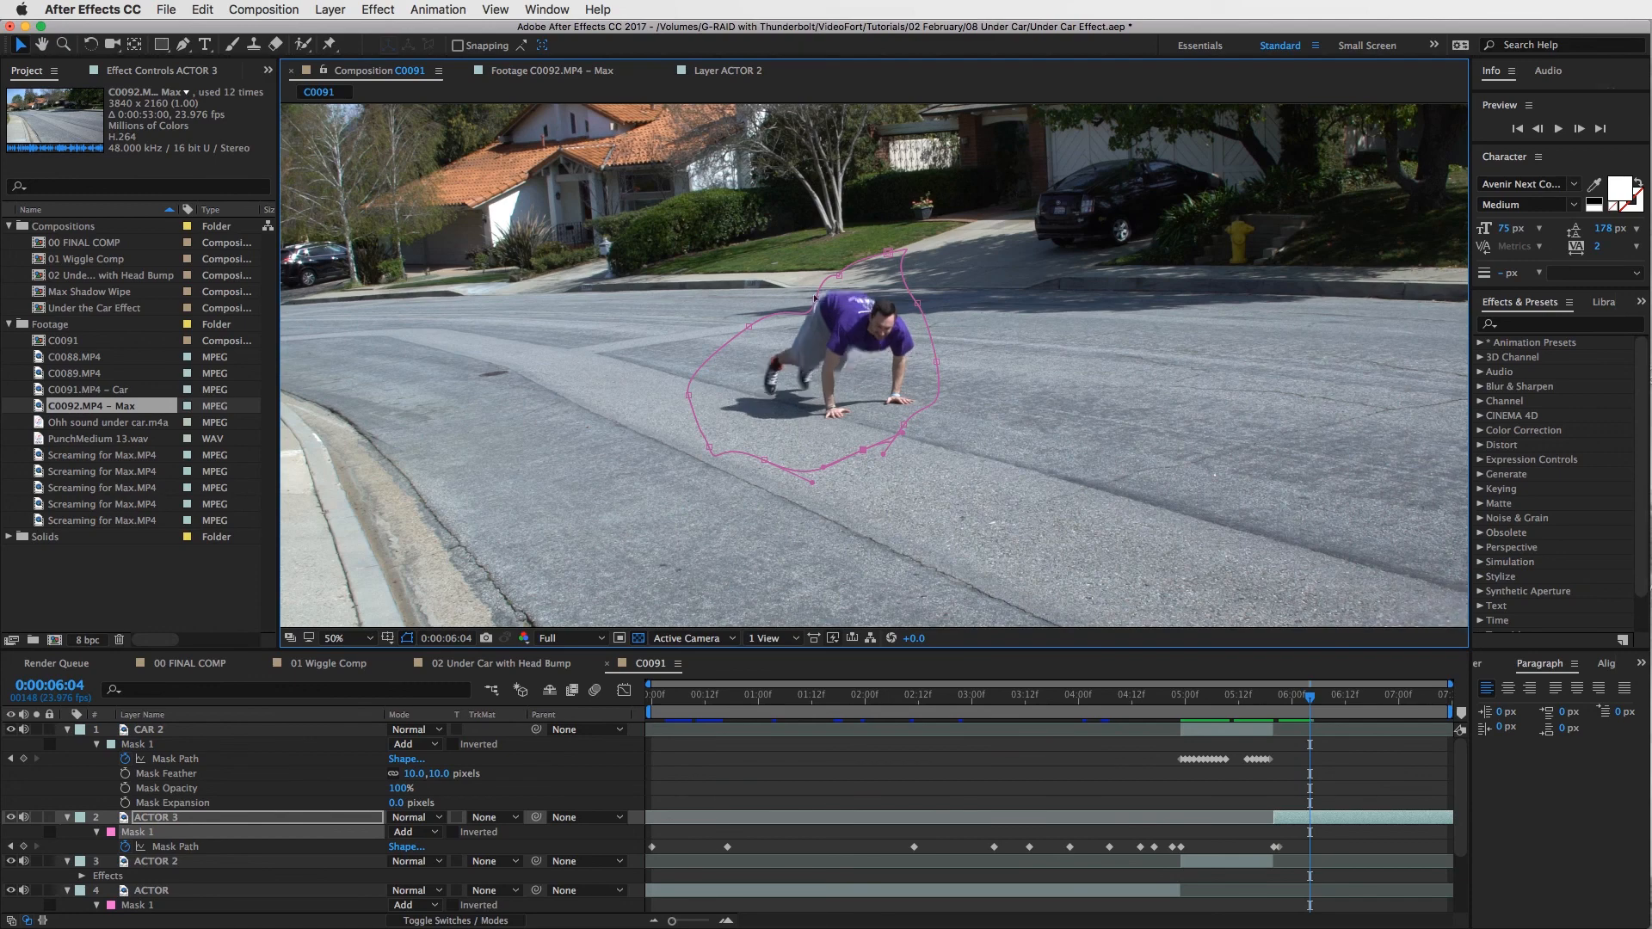
{"action": "left_click_drag", "start_coordinate": [821, 297], "coordinate": [882, 237]}
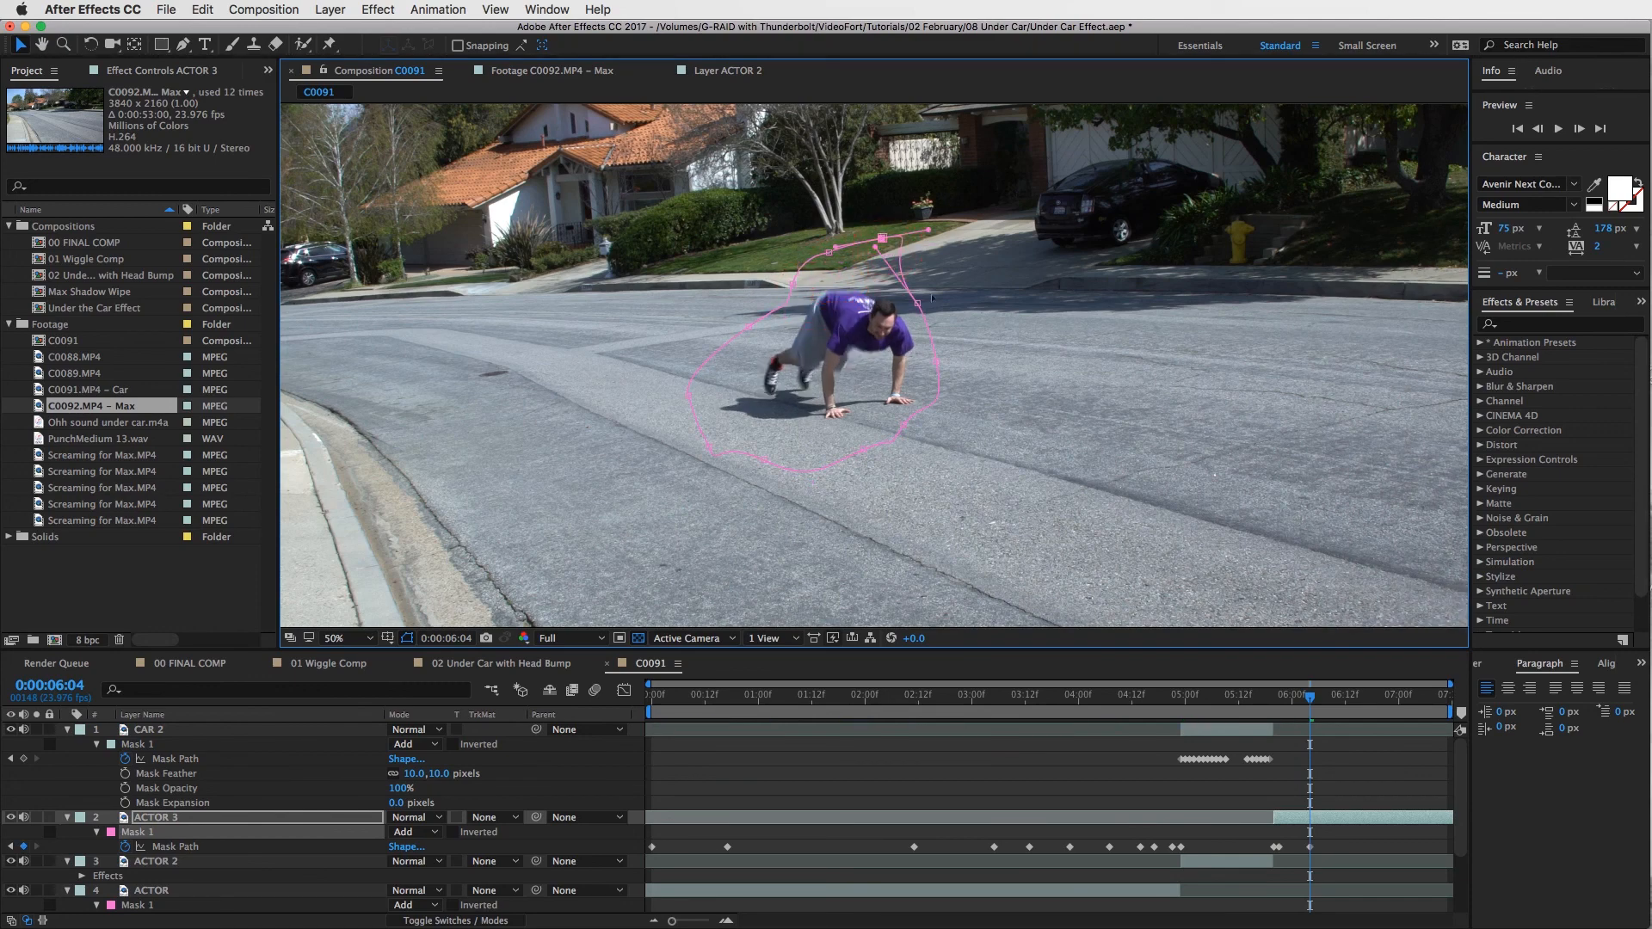
{"action": "left_click_drag", "start_coordinate": [918, 302], "coordinate": [940, 294]}
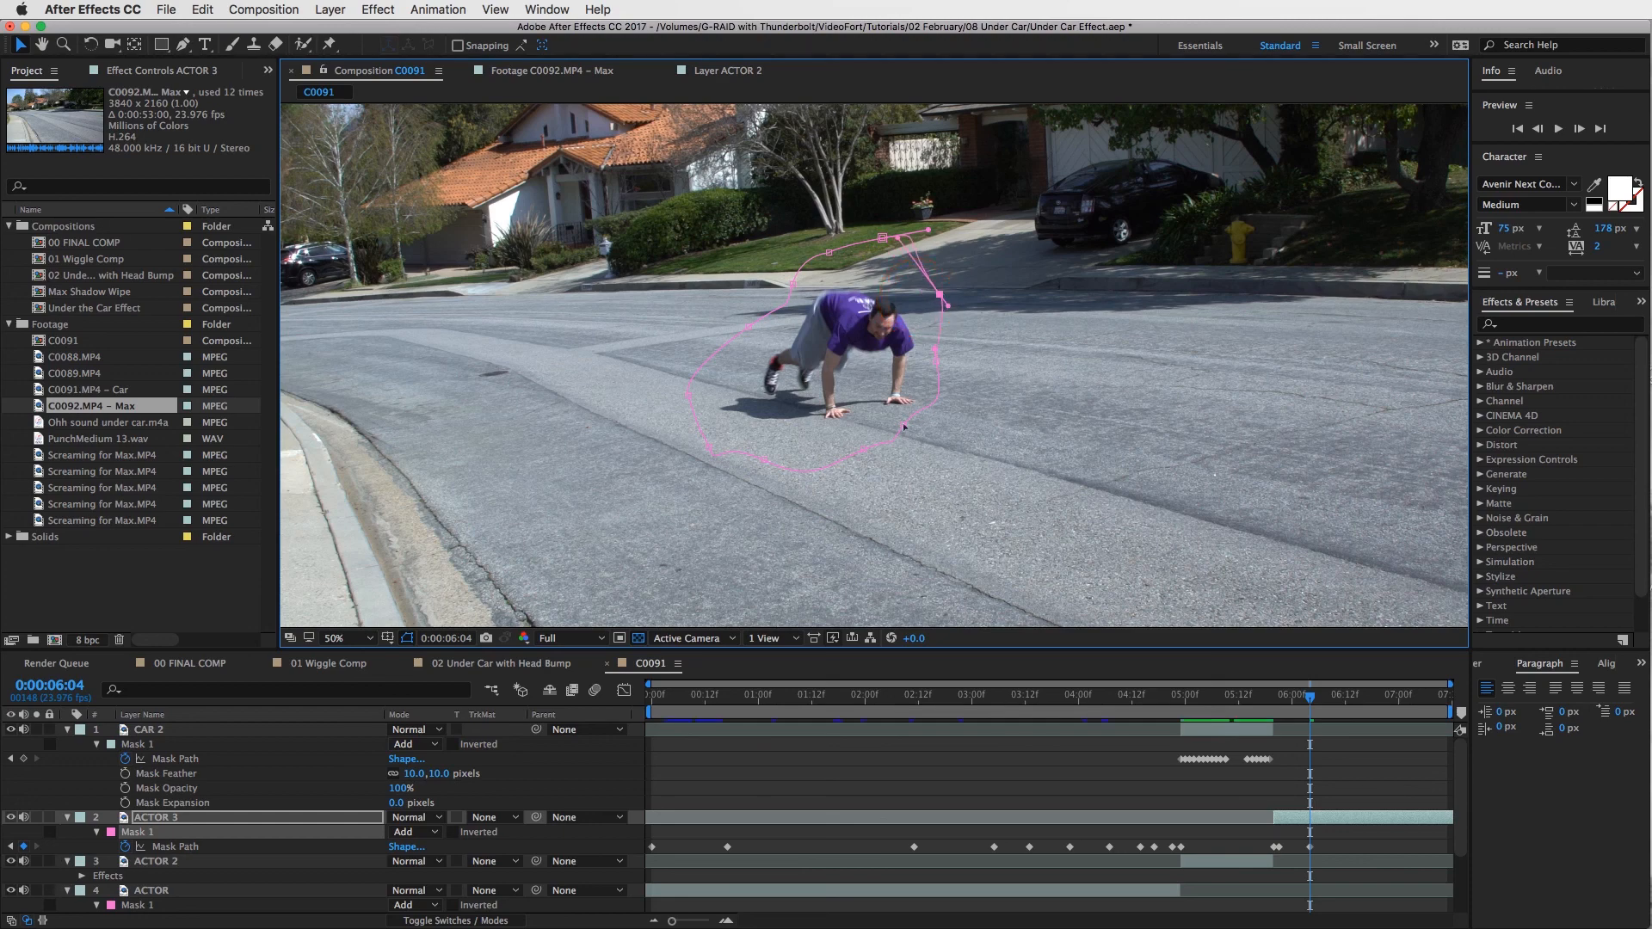
{"action": "left_click", "coordinate": [900, 423]}
{"action": "left_click_drag", "start_coordinate": [916, 430], "coordinate": [924, 431]}
{"action": "left_click_drag", "start_coordinate": [750, 326], "coordinate": [764, 272]}
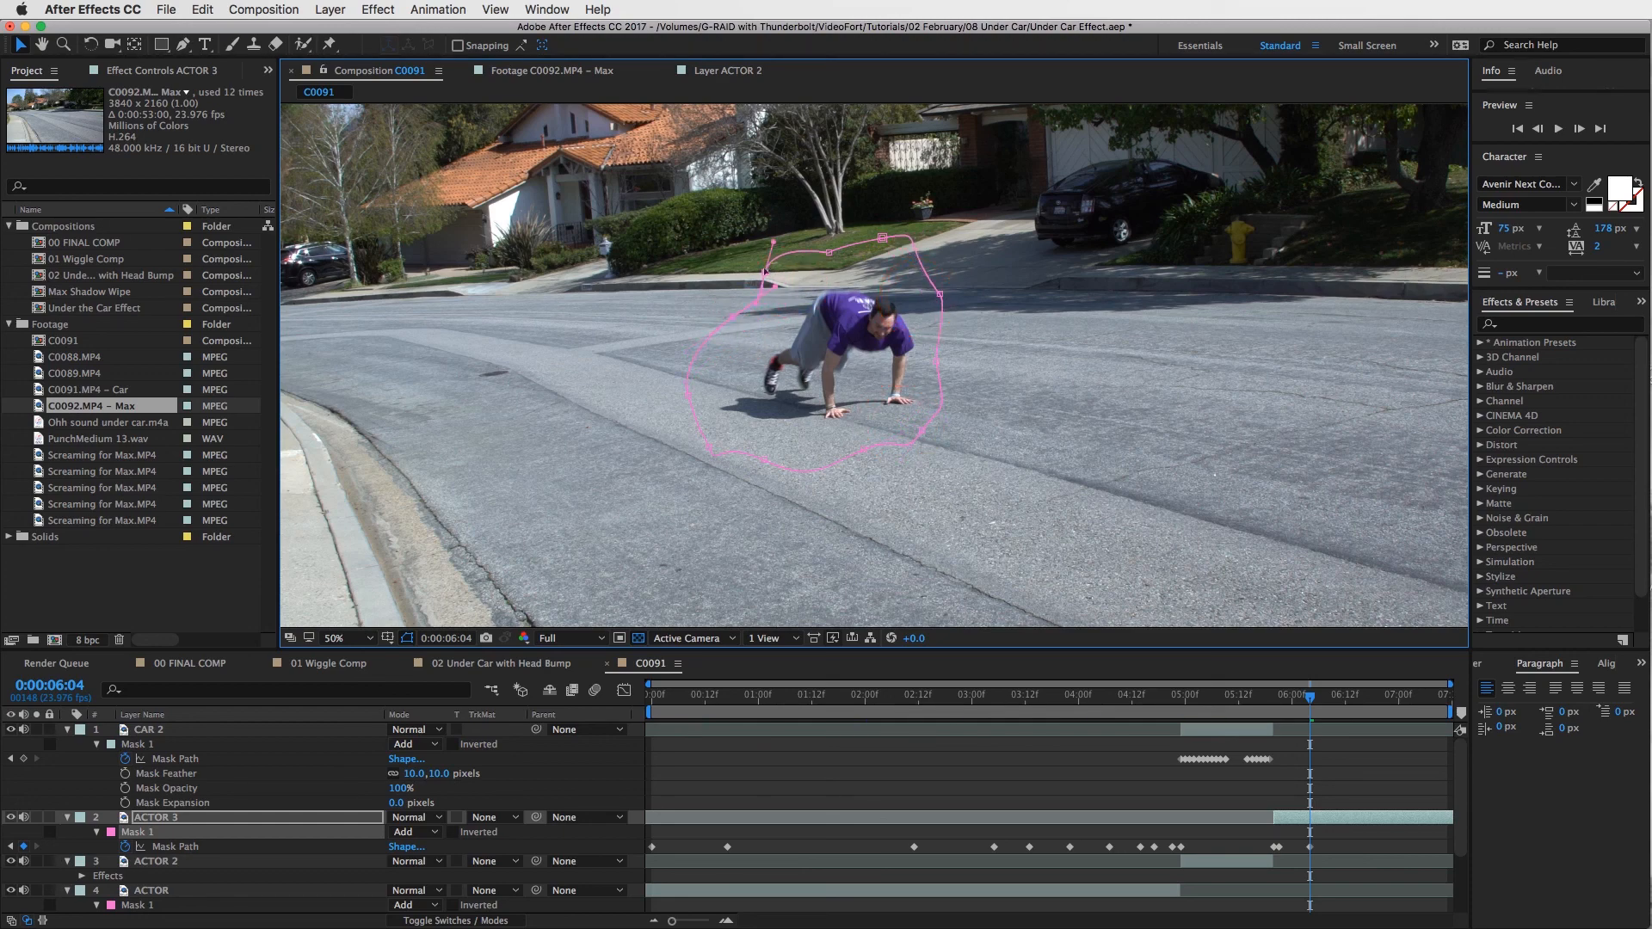
Step: Enlarge the ACTOR 3 mask around the actor's upper body at 0:00:06:07, then shift that Mask Path keyframe back to 0:00:06:06
{"action": "key", "text": "comma"}
{"action": "key", "text": "comma"}
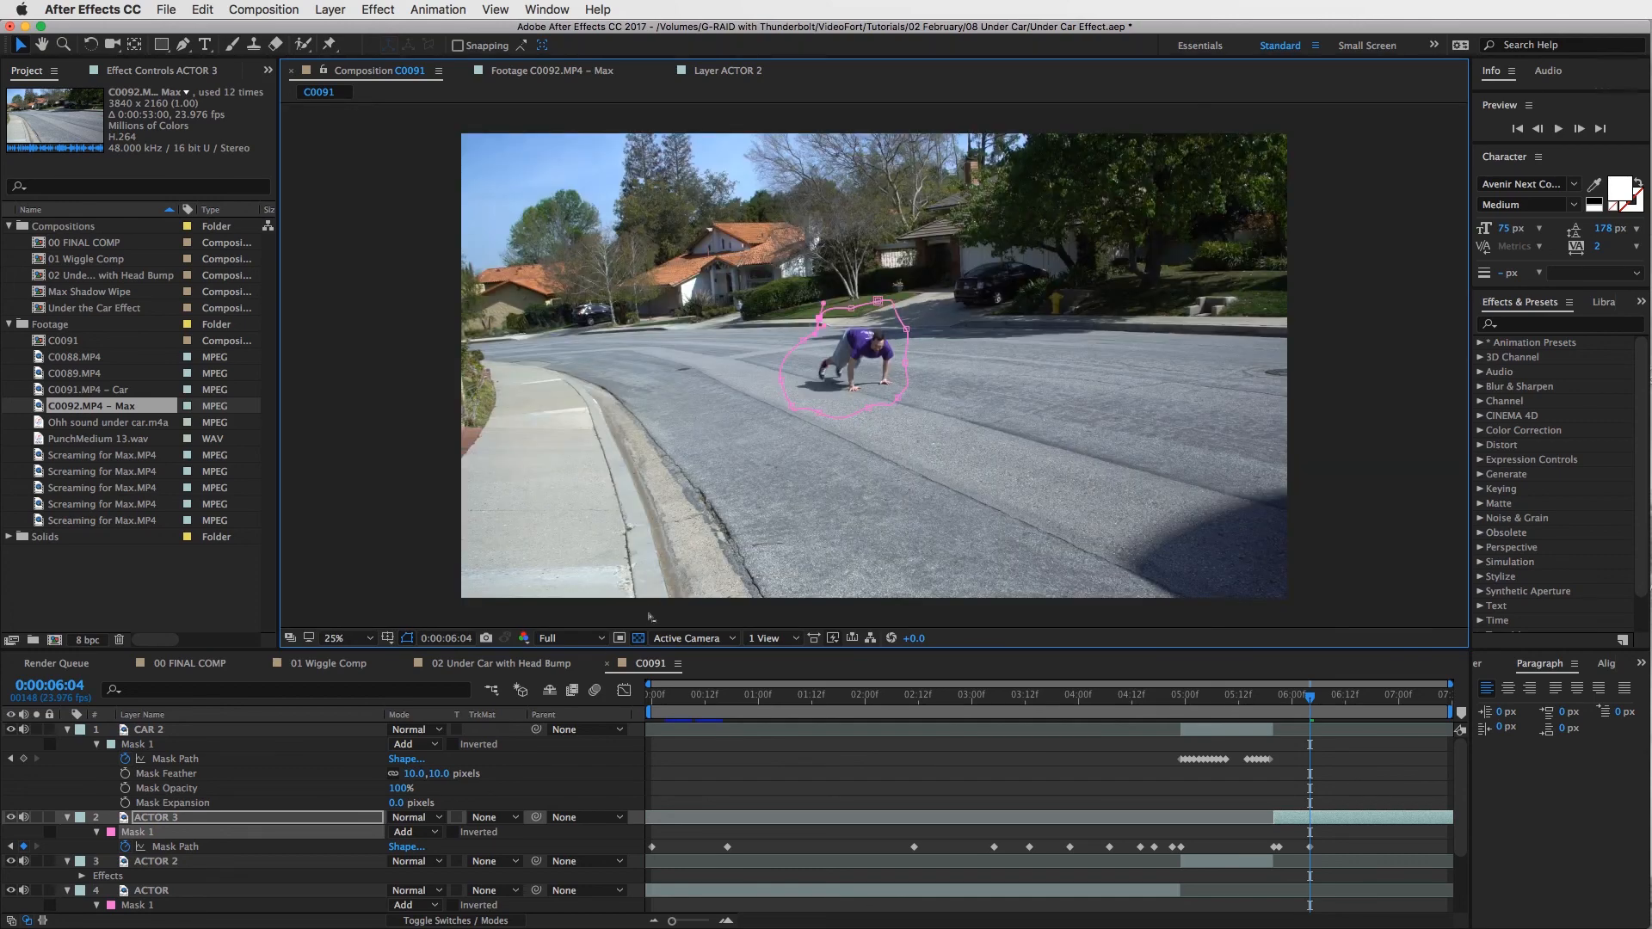
{"action": "key", "text": "Page_Down"}
{"action": "key", "text": "Page_Down"}
{"action": "key", "text": "Page_Down"}
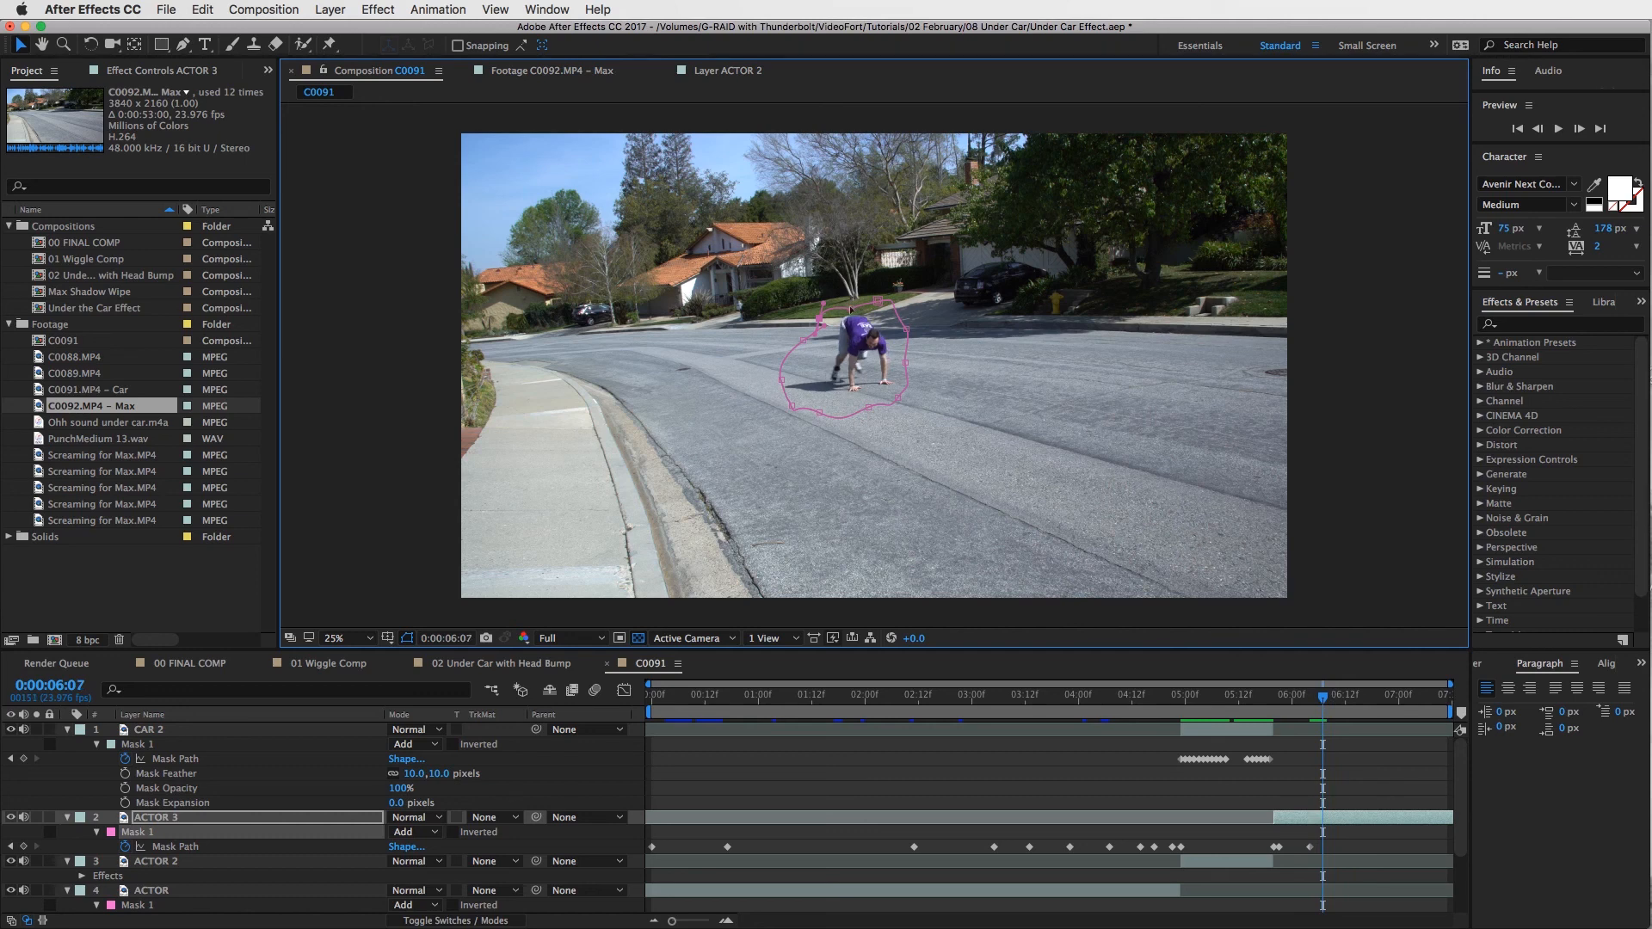
{"action": "left_click_drag", "start_coordinate": [851, 308], "coordinate": [914, 366]}
{"action": "left_click", "coordinate": [878, 302]}
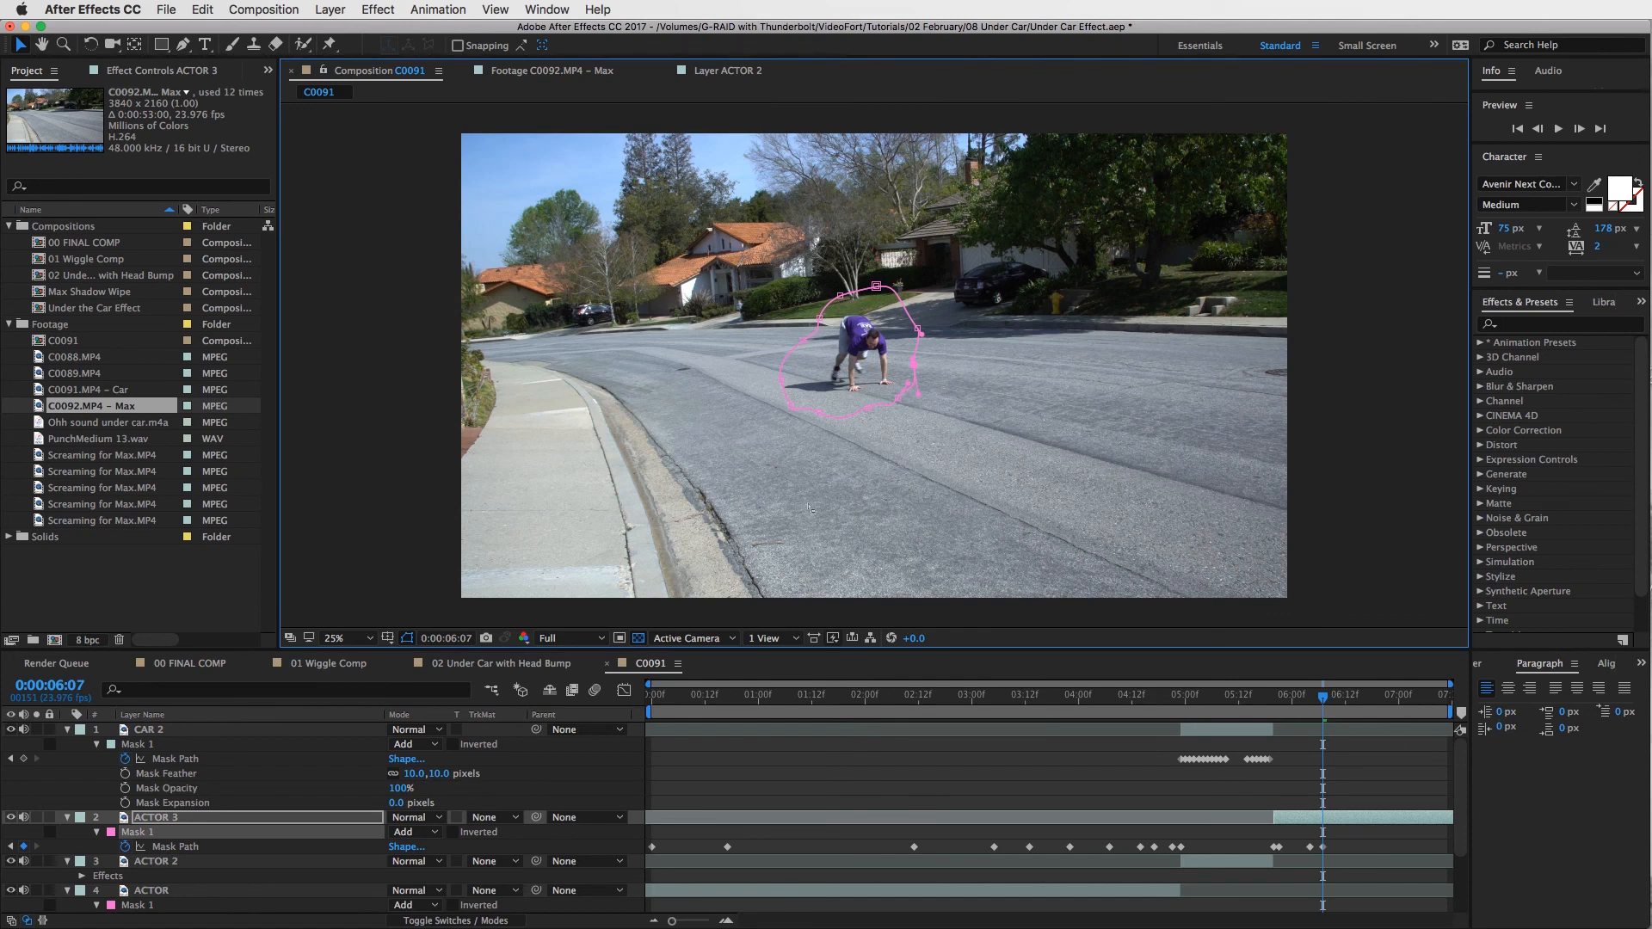
{"action": "key", "text": "Page_Up"}
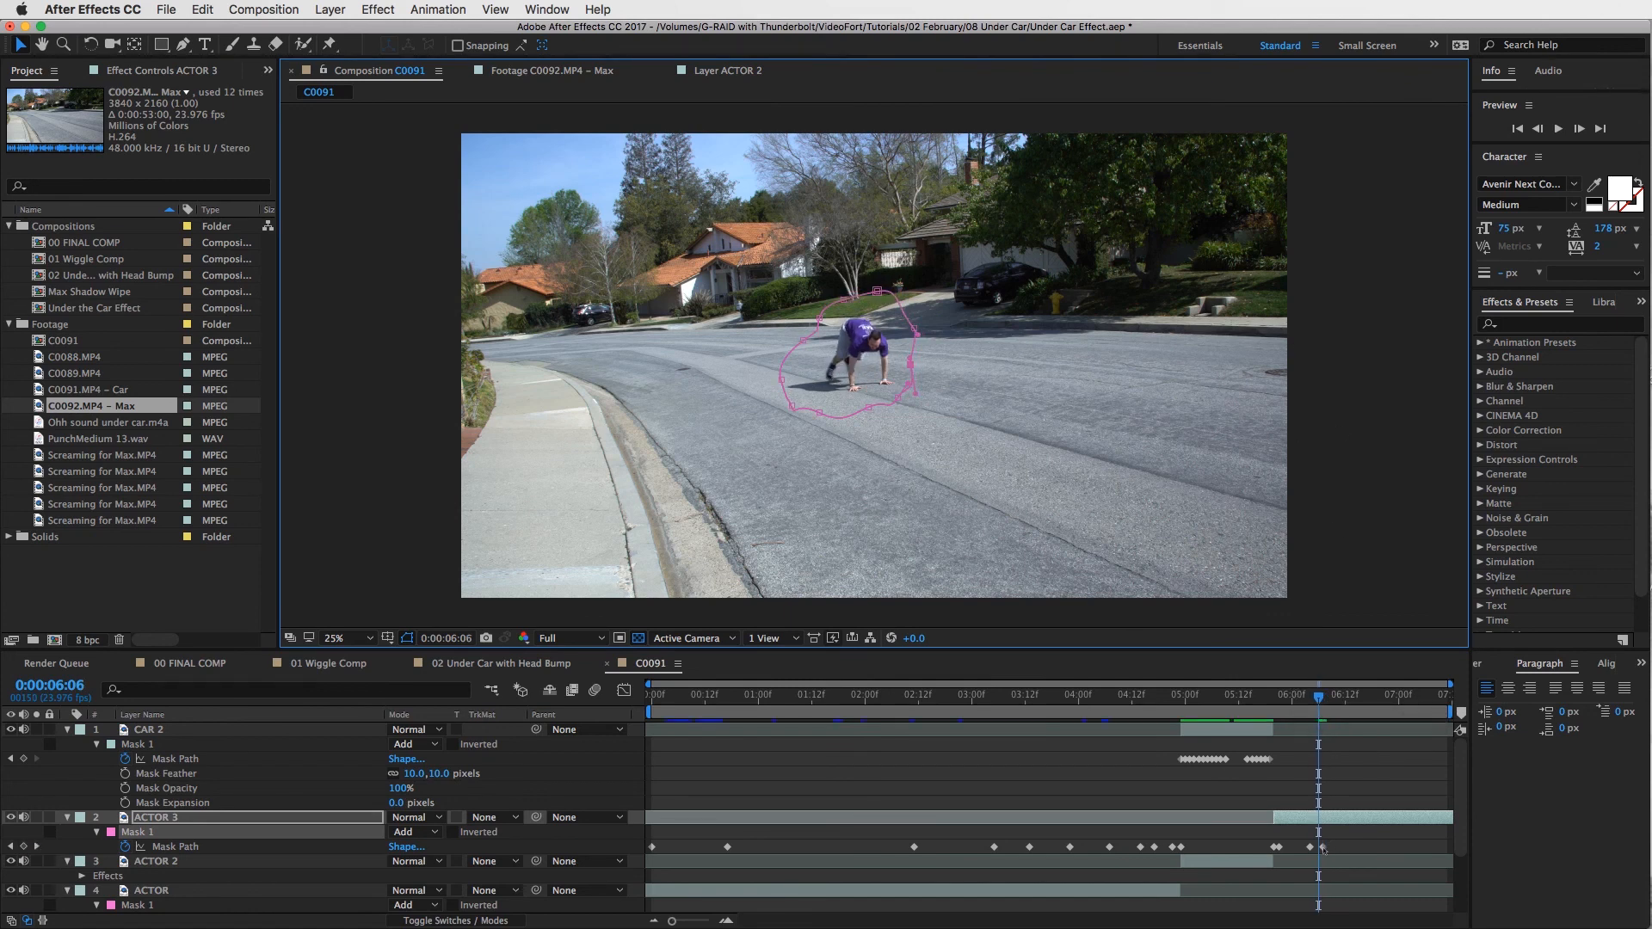
{"action": "left_click_drag", "start_coordinate": [1322, 847], "coordinate": [1318, 847]}
Step: At 0:00:06:07, pull the ACTOR 3 mask points outside the frame on all sides so the mask encloses the whole image
{"action": "key", "text": "Page_Down"}
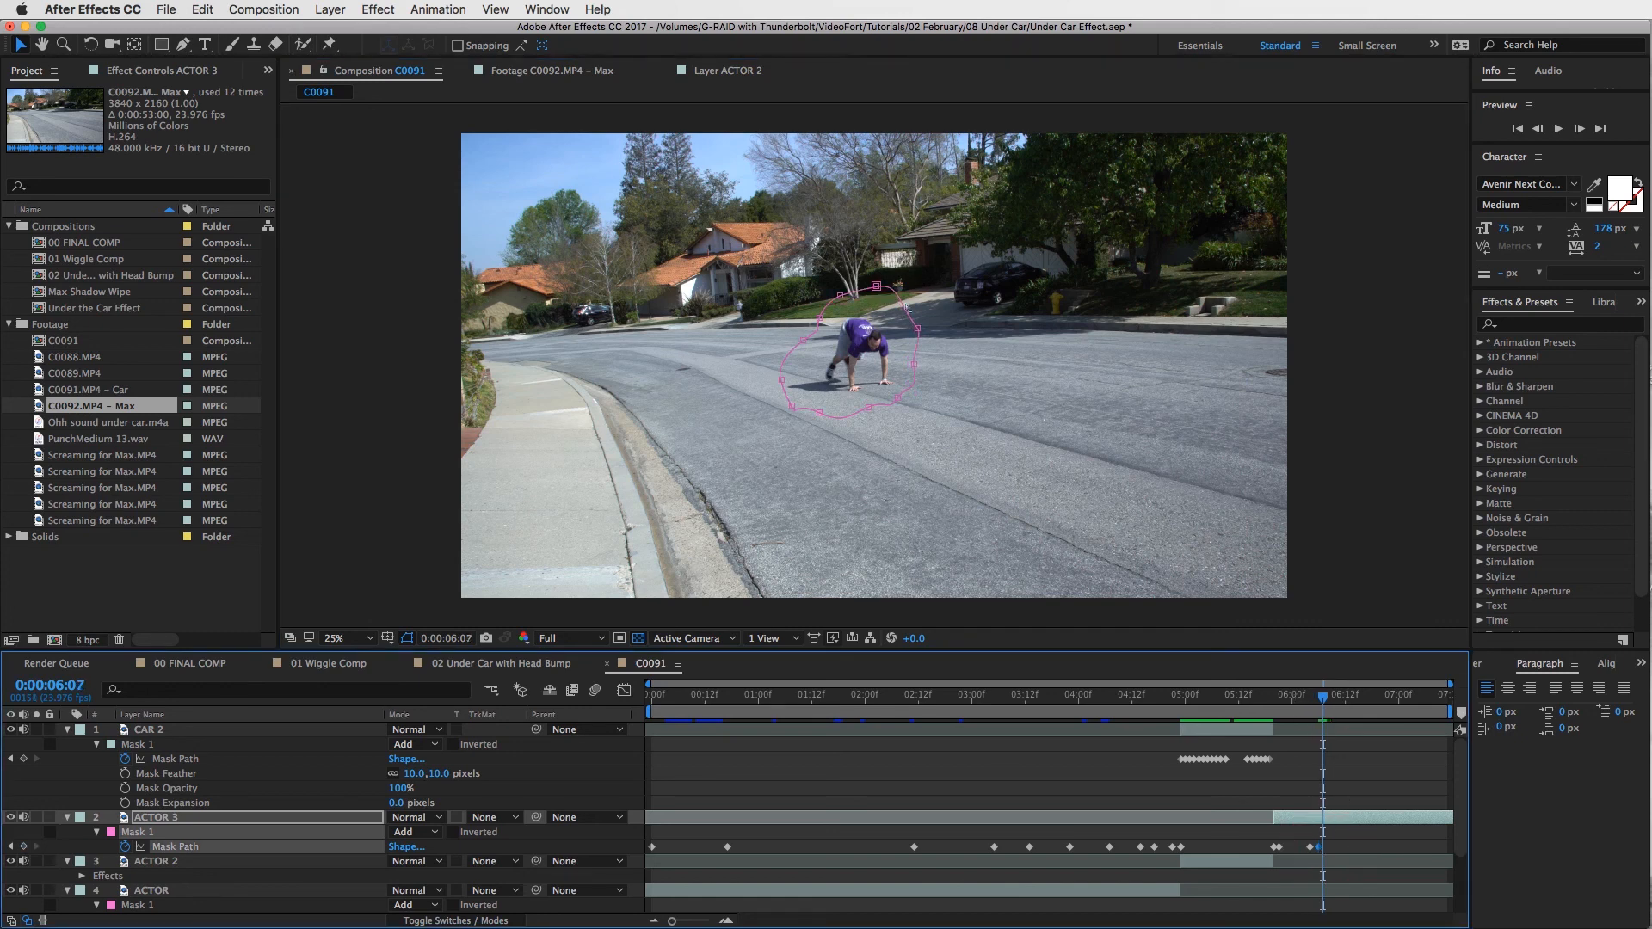
{"action": "left_click", "coordinate": [918, 328]}
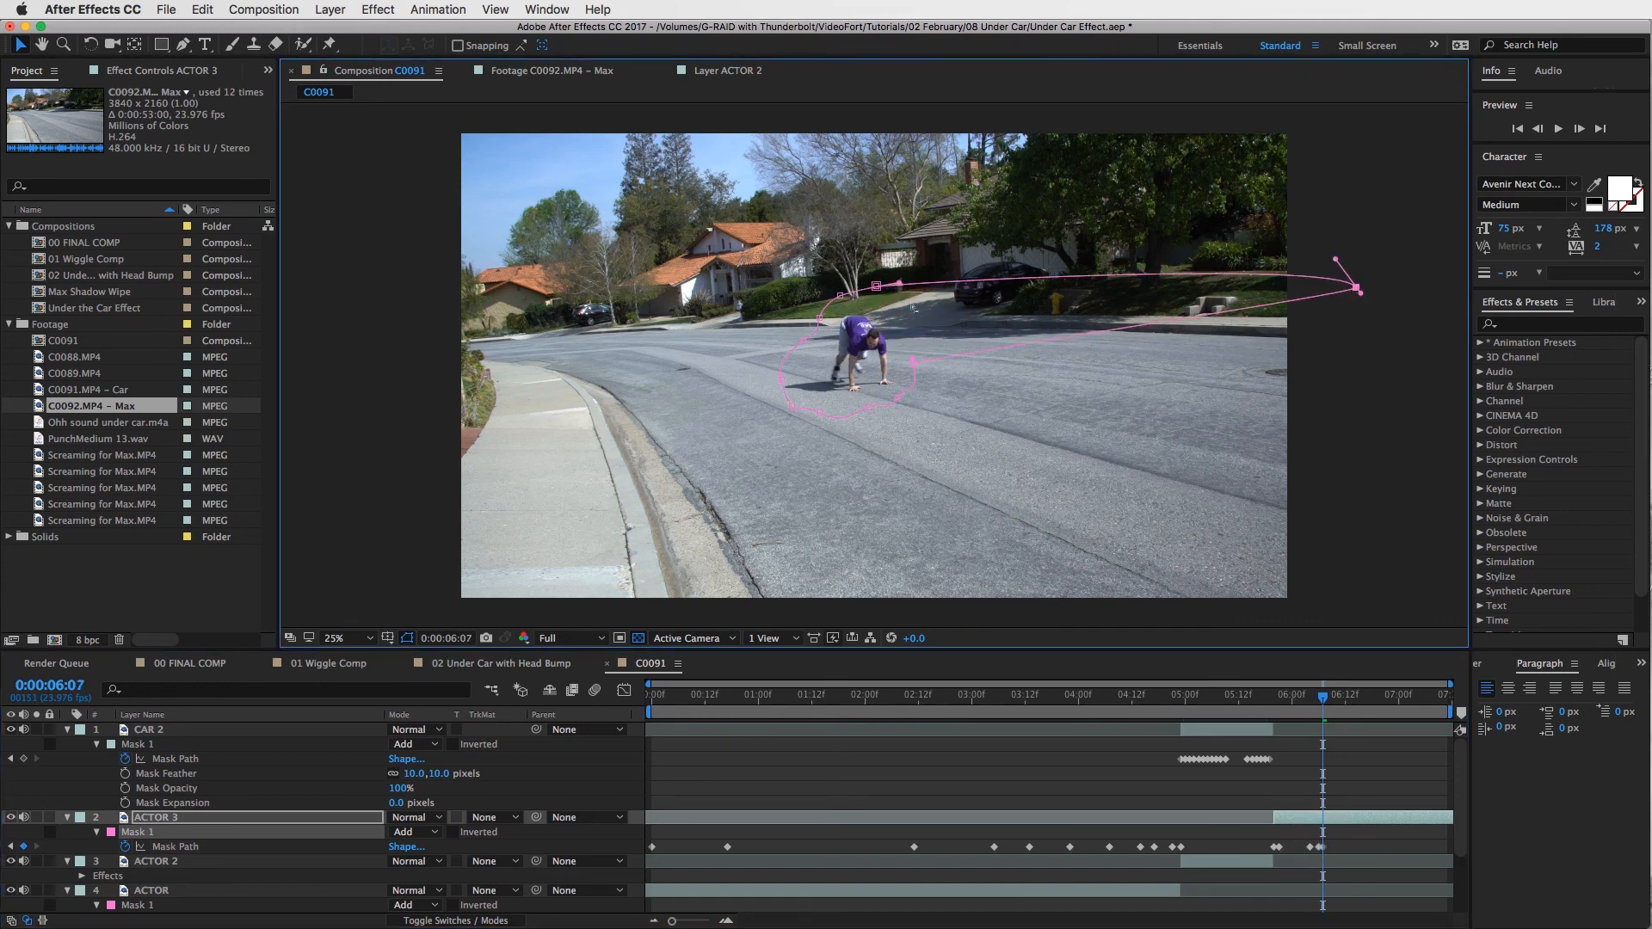
{"action": "left_click_drag", "start_coordinate": [876, 286], "coordinate": [1304, 107]}
{"action": "left_click_drag", "start_coordinate": [840, 294], "coordinate": [685, 113]}
{"action": "left_click_drag", "start_coordinate": [817, 317], "coordinate": [391, 122]}
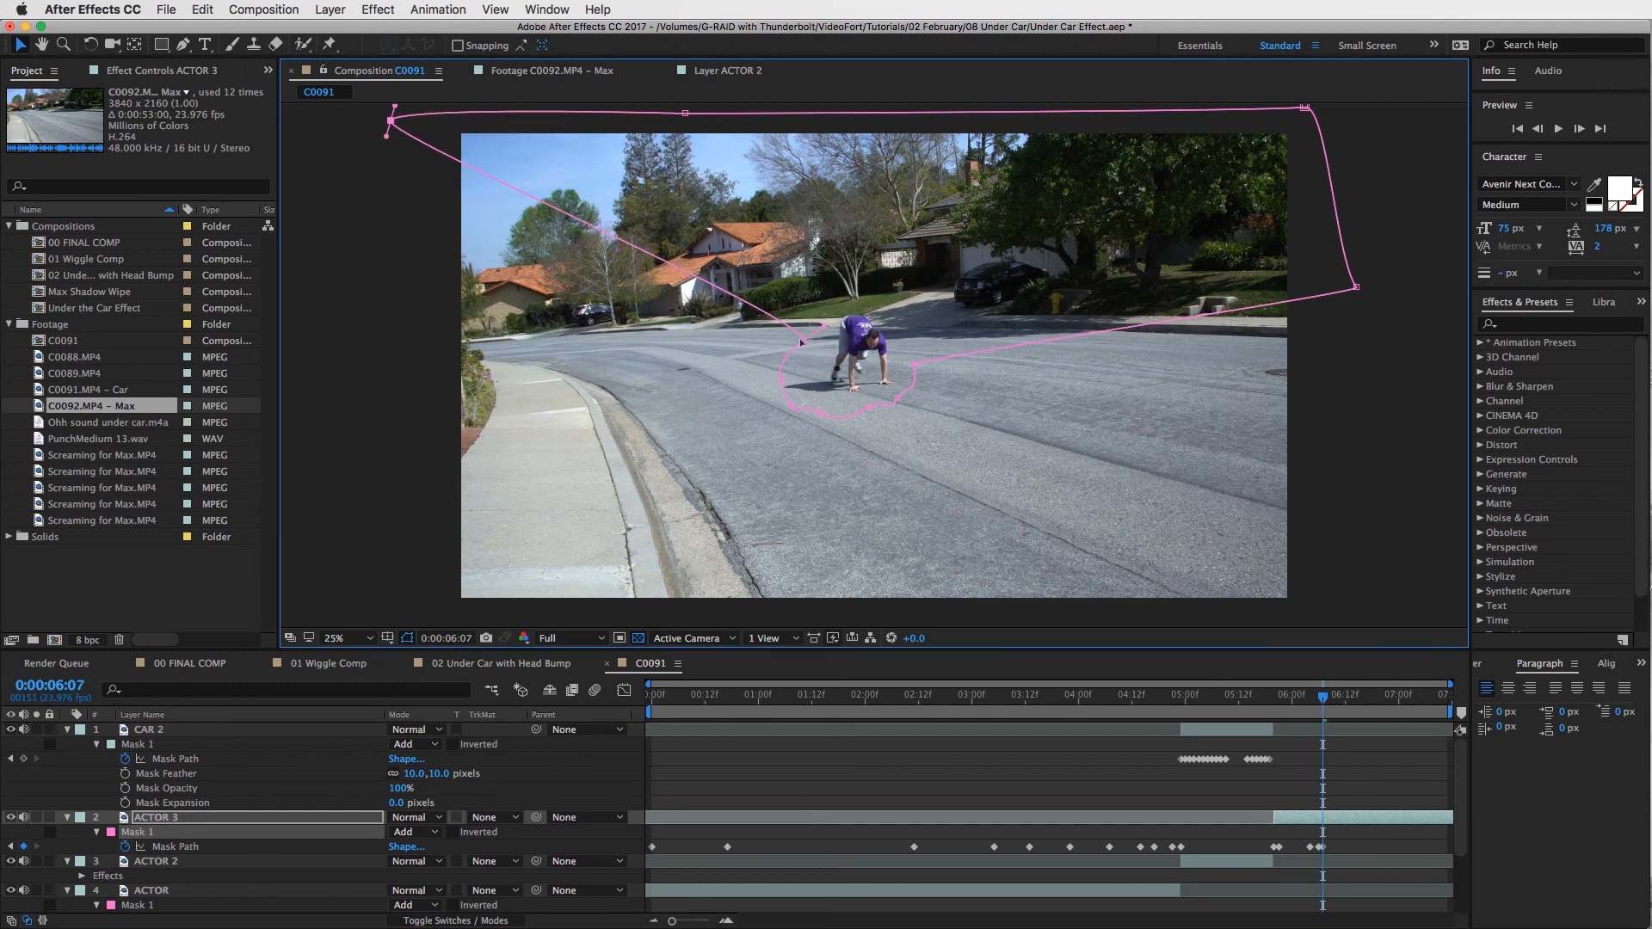
{"action": "left_click_drag", "start_coordinate": [800, 342], "coordinate": [344, 363]}
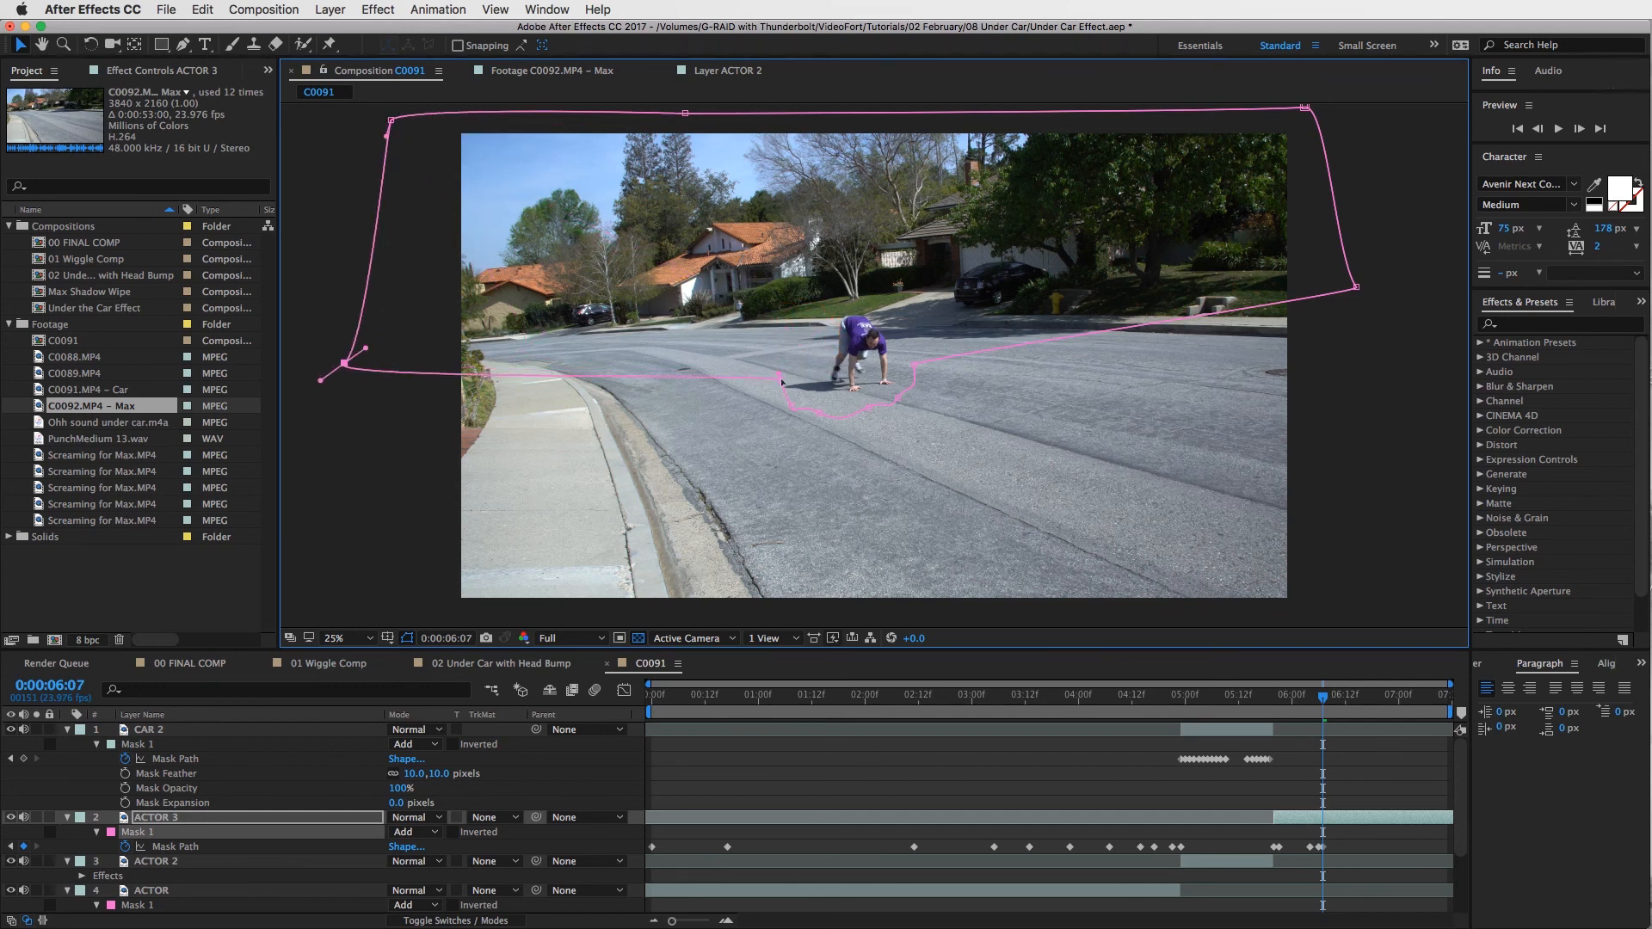
{"action": "left_click_drag", "start_coordinate": [782, 381], "coordinate": [320, 561]}
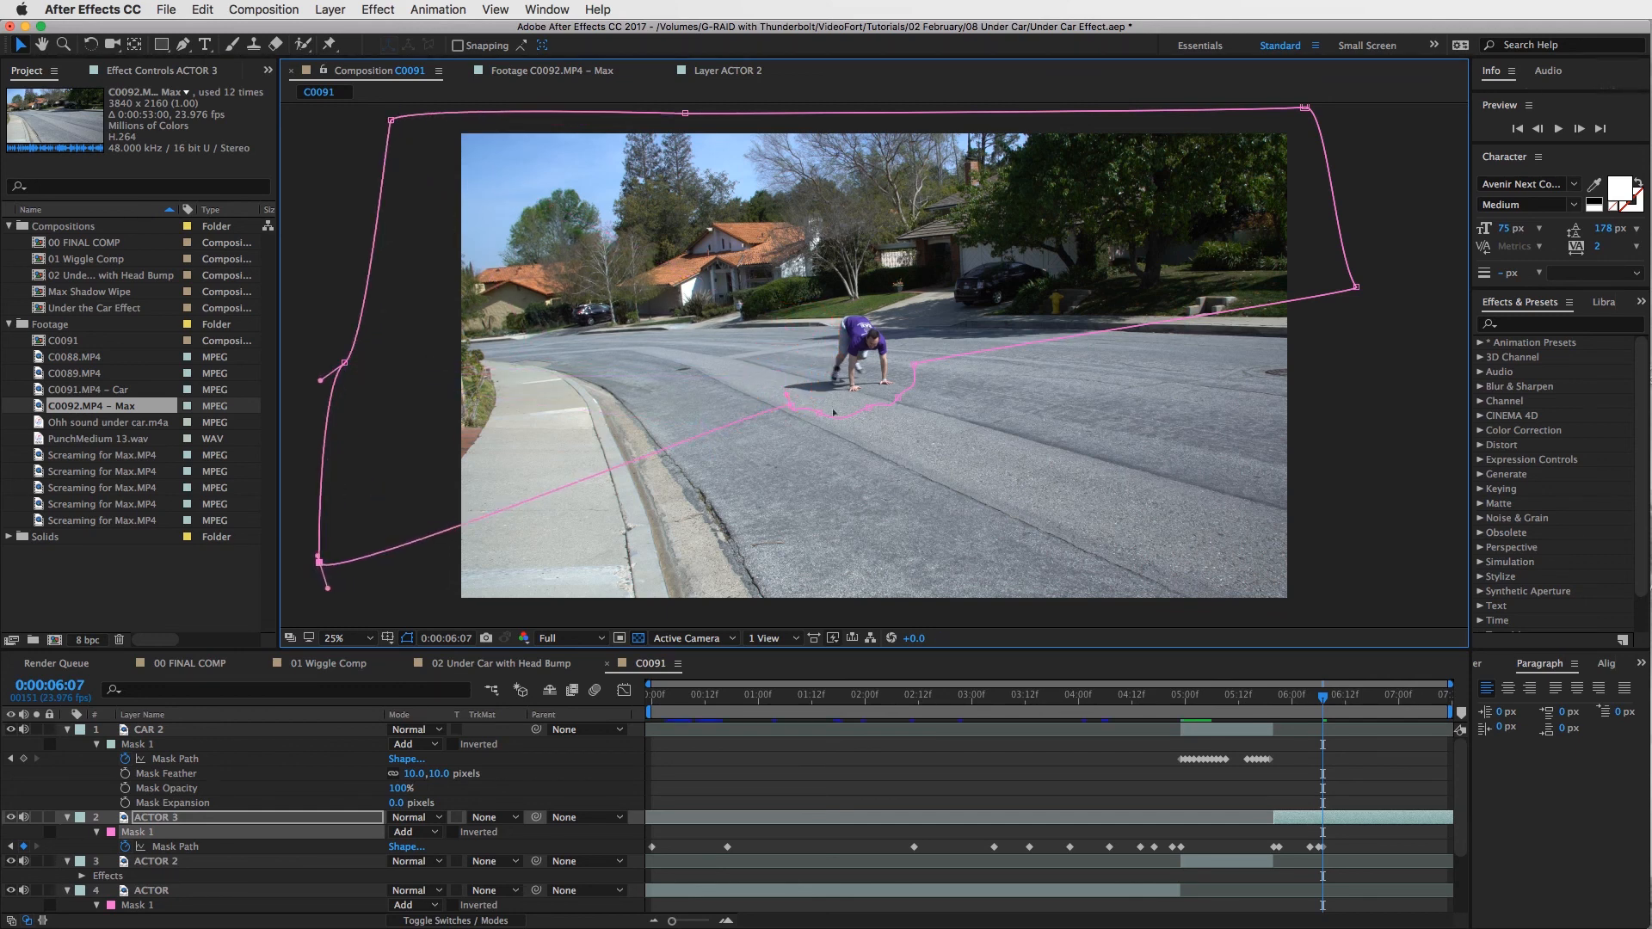
{"action": "left_click_drag", "start_coordinate": [790, 403], "coordinate": [452, 623]}
{"action": "left_click_drag", "start_coordinate": [865, 411], "coordinate": [1333, 622]}
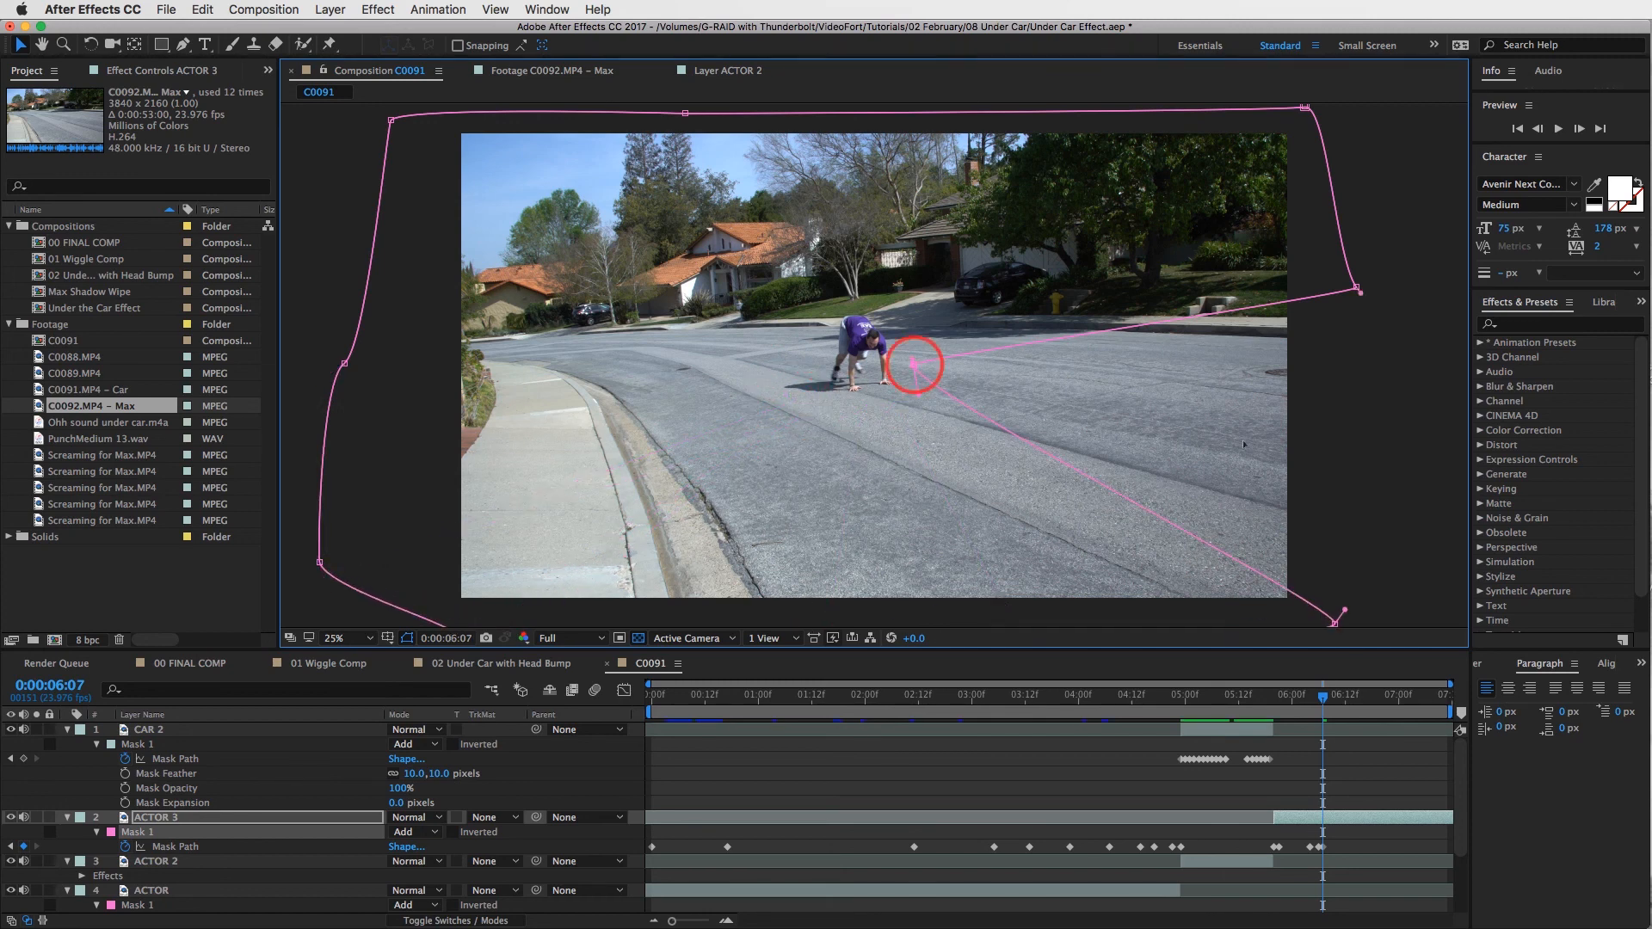
{"action": "left_click_drag", "start_coordinate": [910, 358], "coordinate": [1362, 456]}
Step: Split the CAR and CAR 3 layers at 0:00:06:07 and delete the portions after the split
{"action": "scroll", "coordinate": [1348, 811], "scroll_direction": "down", "scroll_amount": 3}
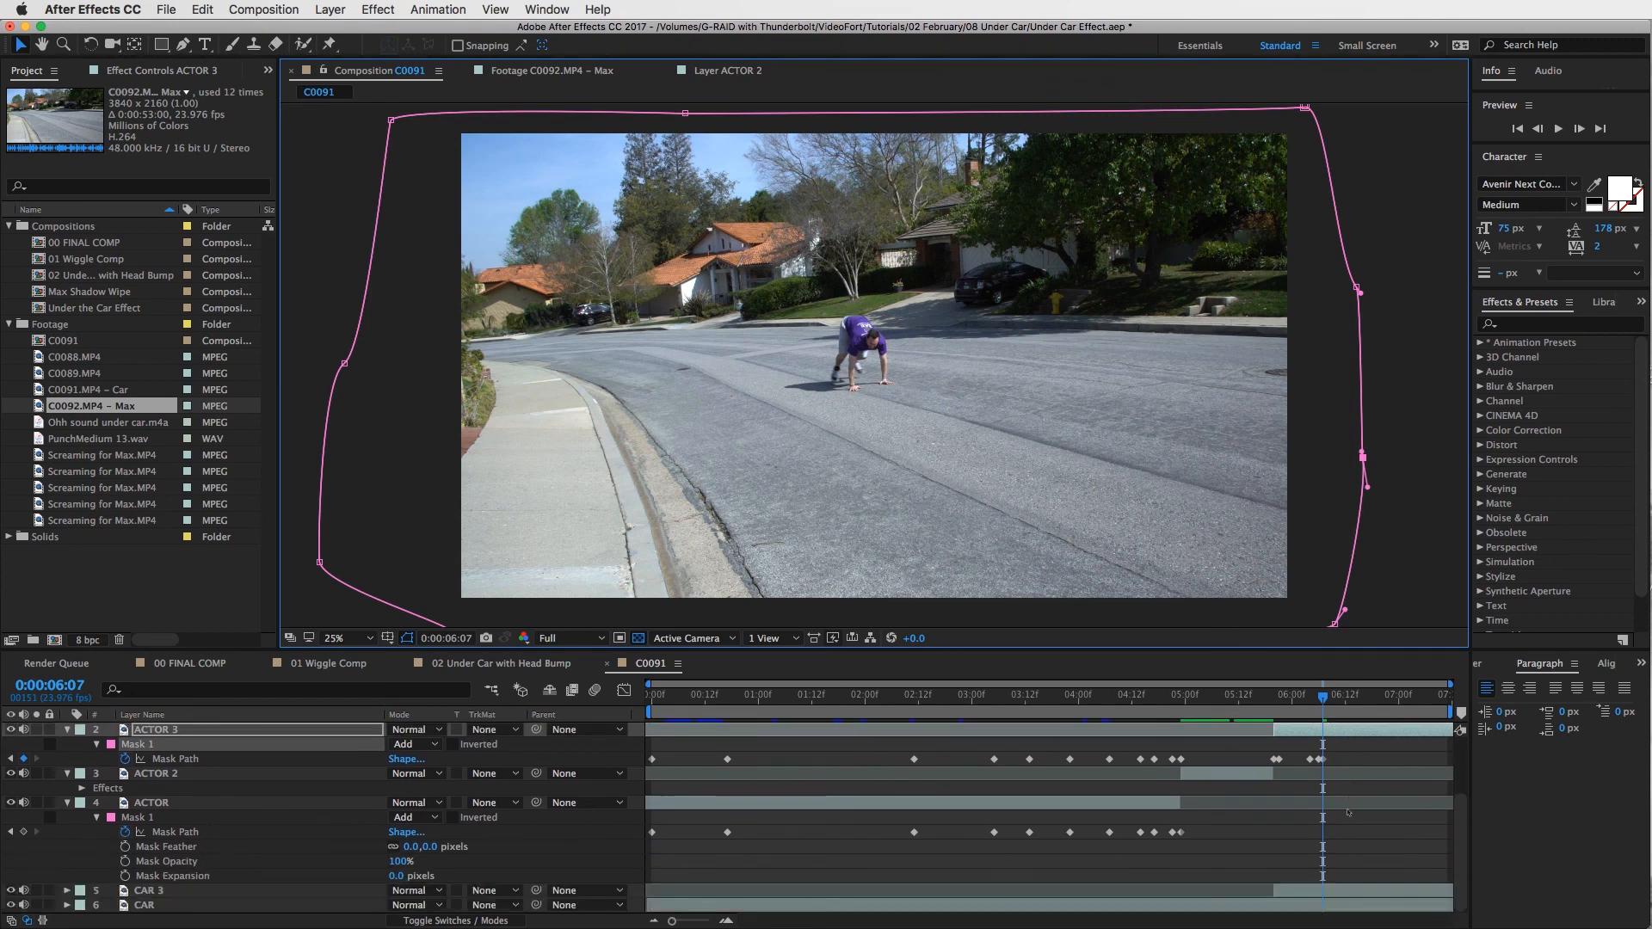
{"action": "left_click", "coordinate": [1342, 890]}
{"action": "left_click", "coordinate": [1353, 905]}
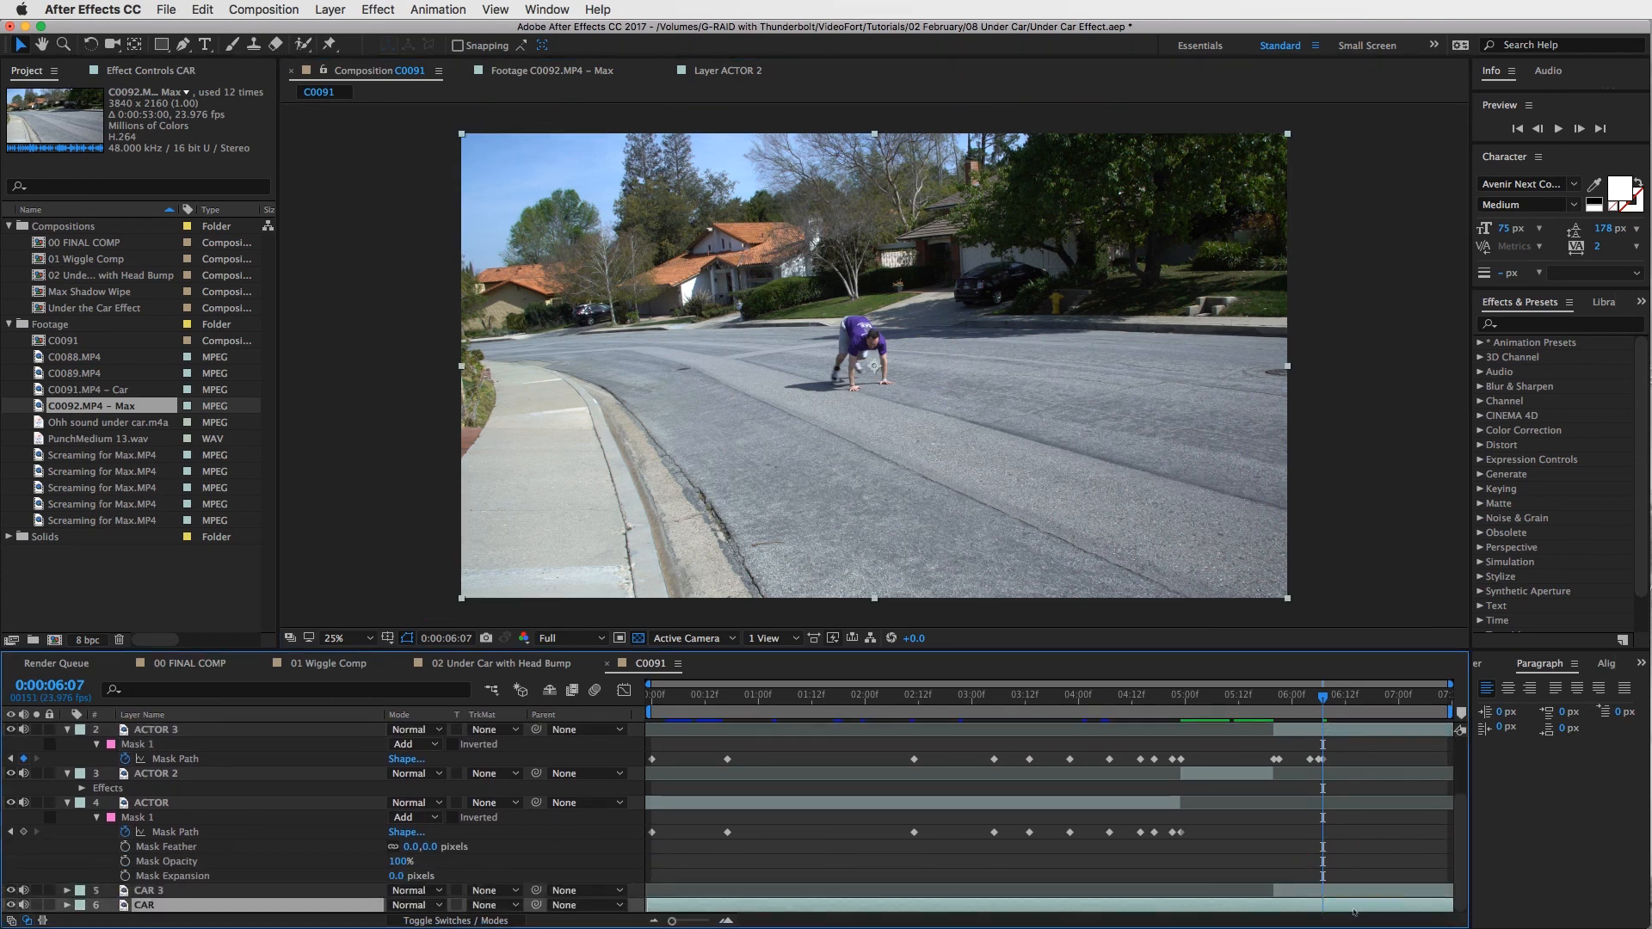
{"action": "key", "text": "super+shift+d"}
{"action": "left_click", "coordinate": [1354, 911]}
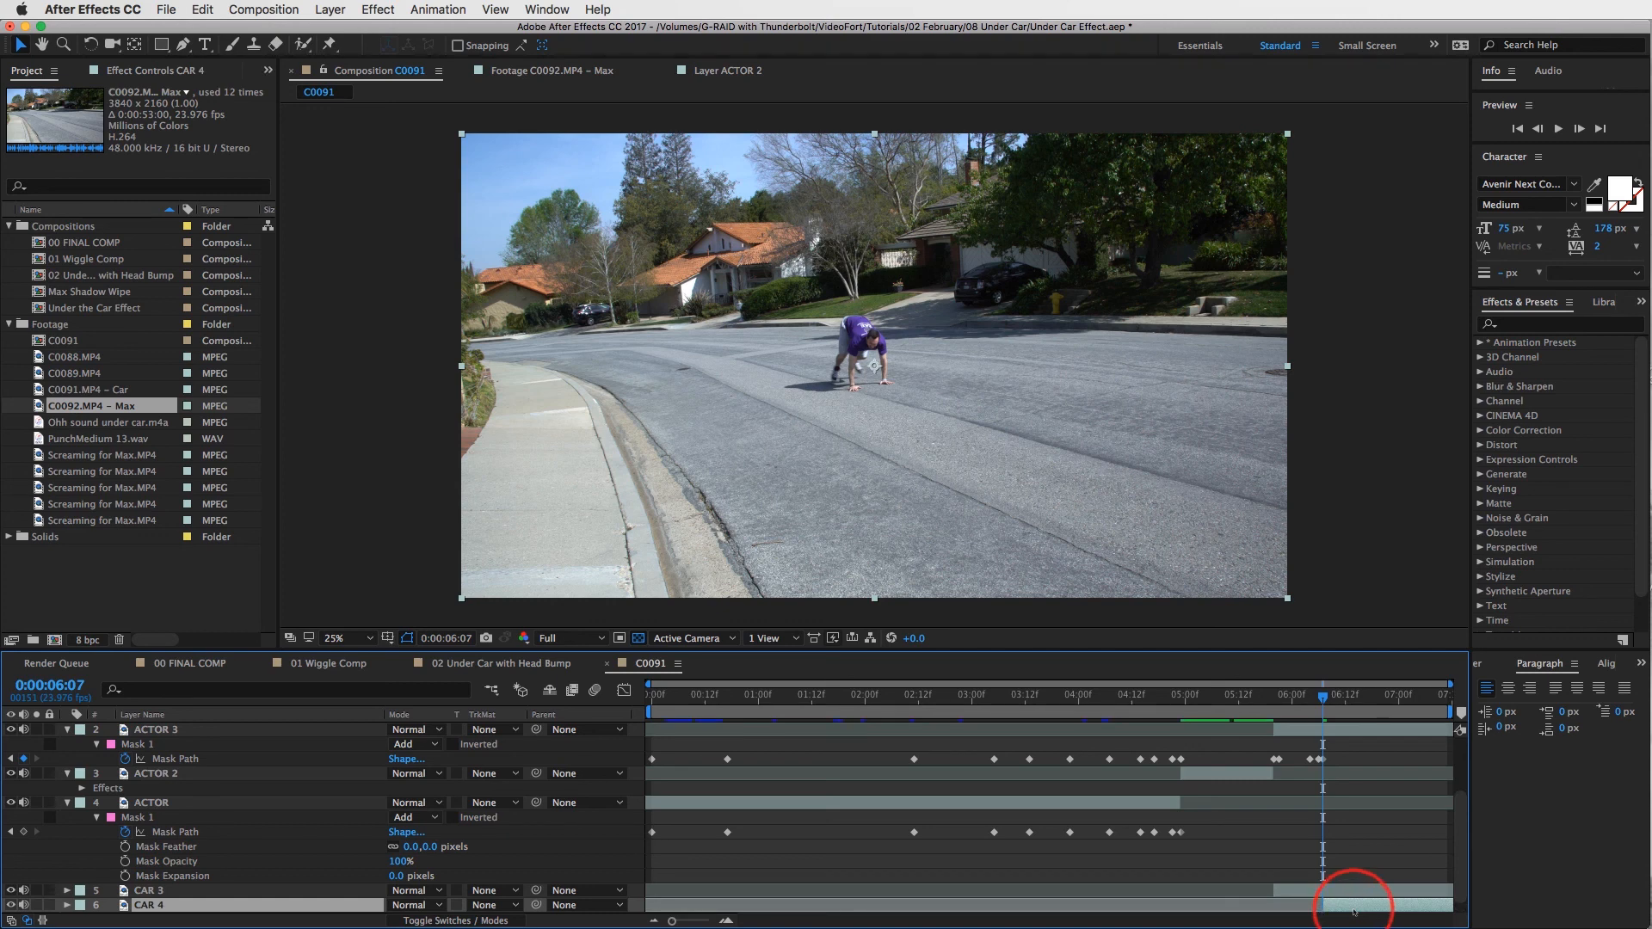
{"action": "left_click", "coordinate": [1370, 890]}
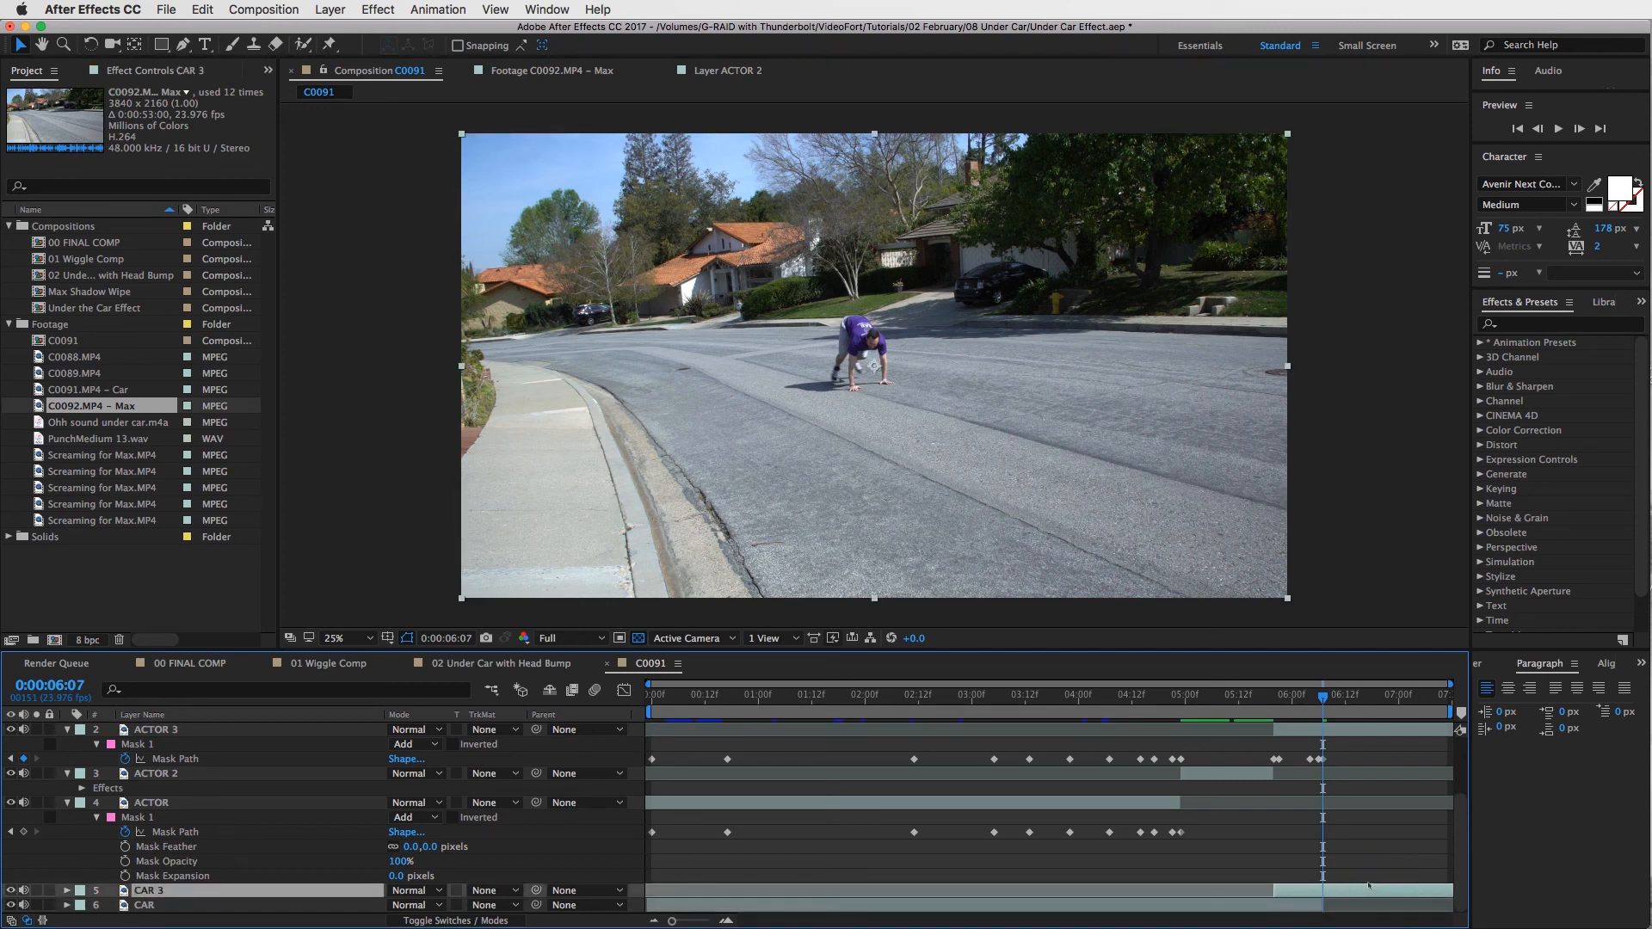
{"action": "key", "text": "super+shift+d"}
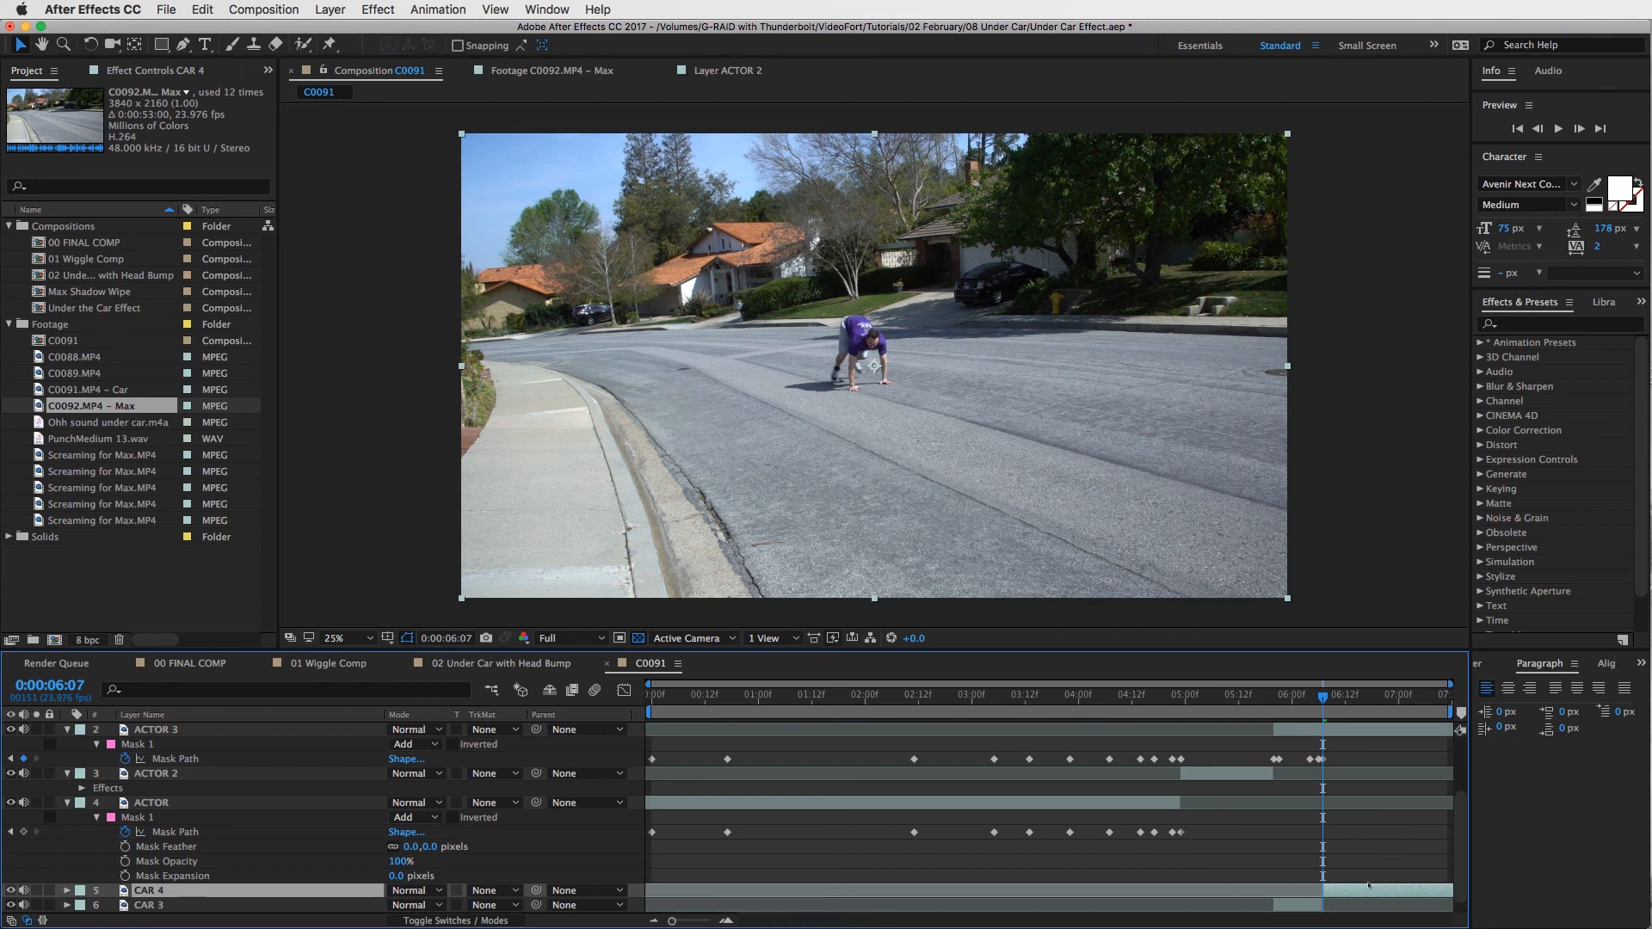
{"action": "left_click", "coordinate": [1370, 886]}
{"action": "key", "text": "Delete"}
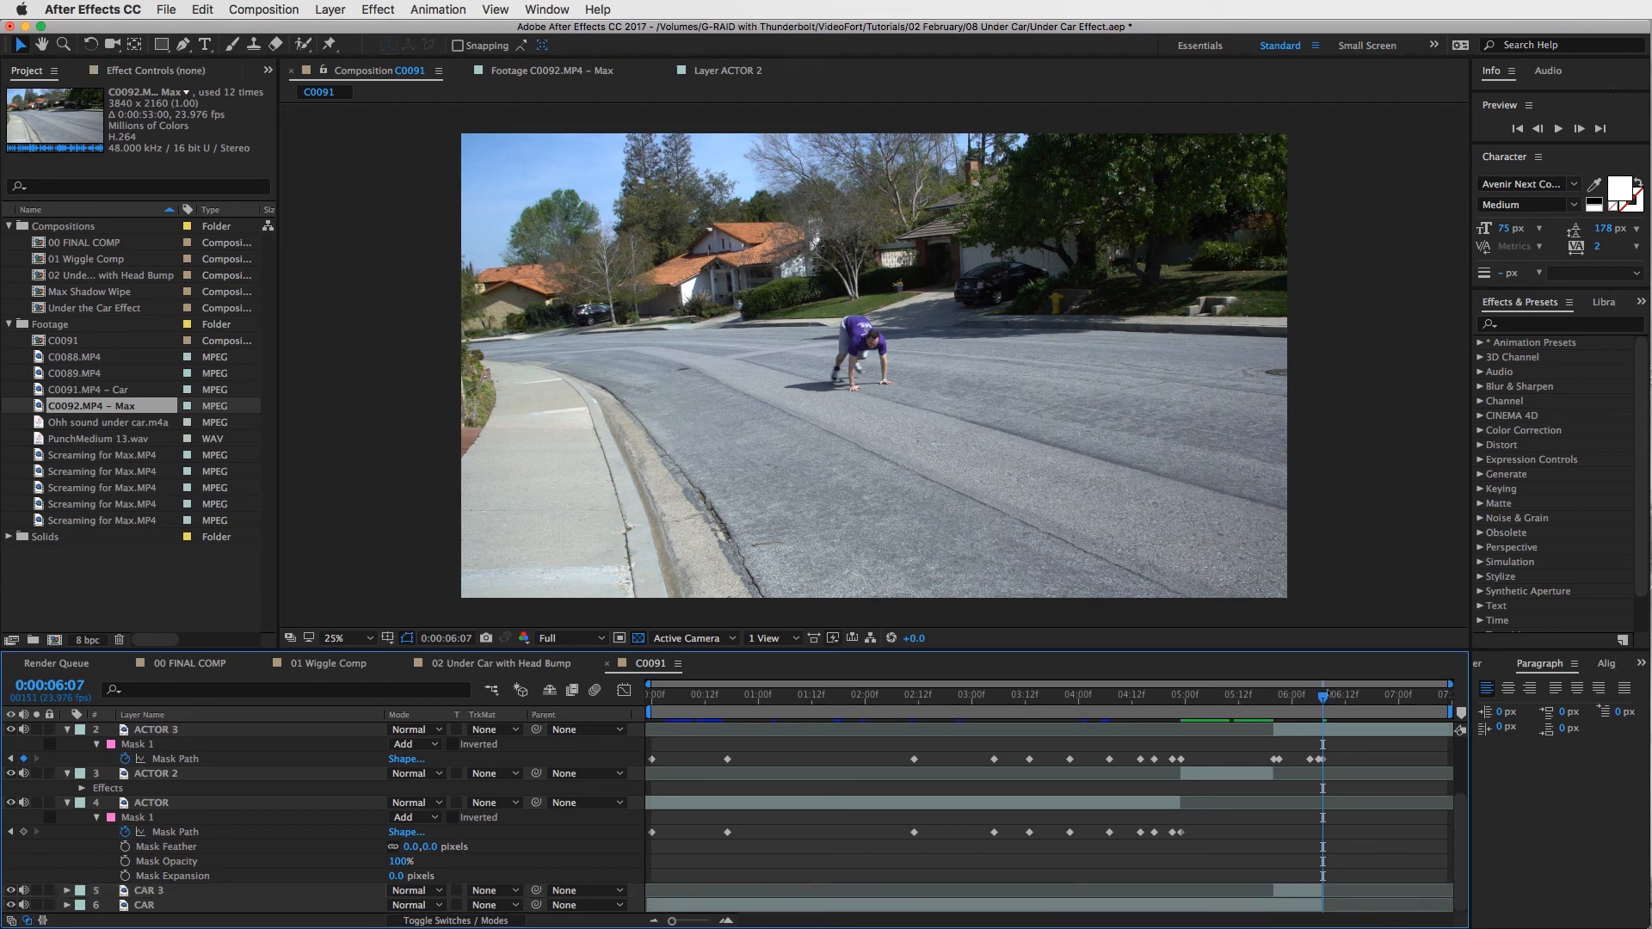
Step: Play back the composition from 0:00:05:20 to review the actor getting up as the car leaves
{"action": "left_click_drag", "start_coordinate": [1324, 696], "coordinate": [1275, 714]}
{"action": "key", "text": "space"}
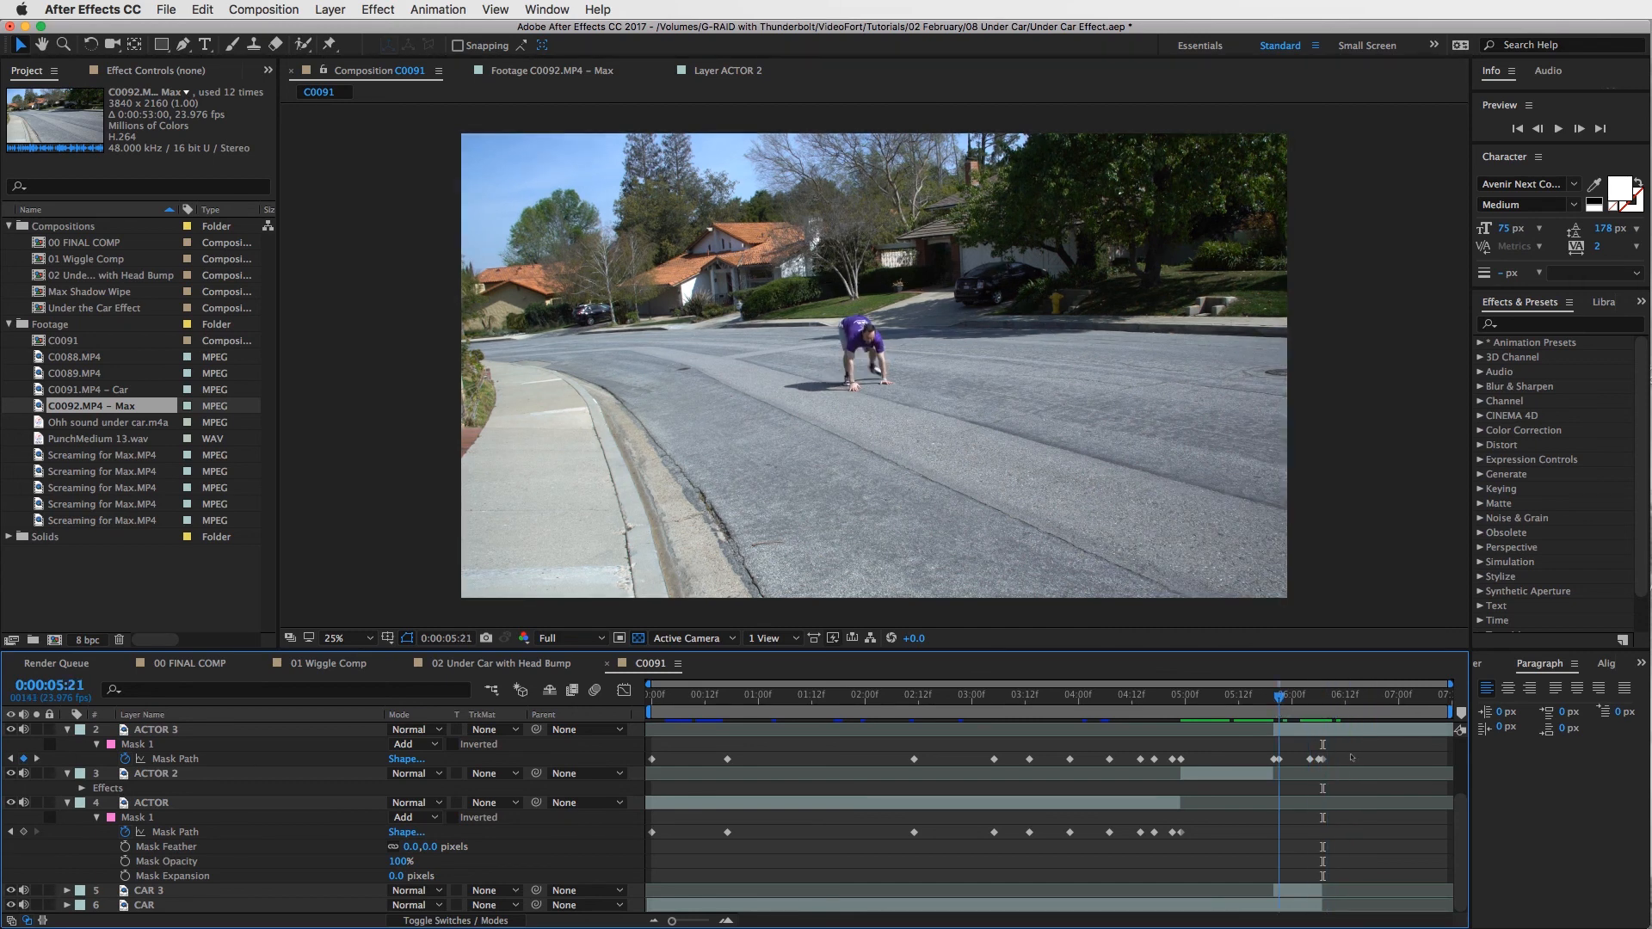
{"action": "left_click_drag", "start_coordinate": [1349, 723], "coordinate": [1277, 763]}
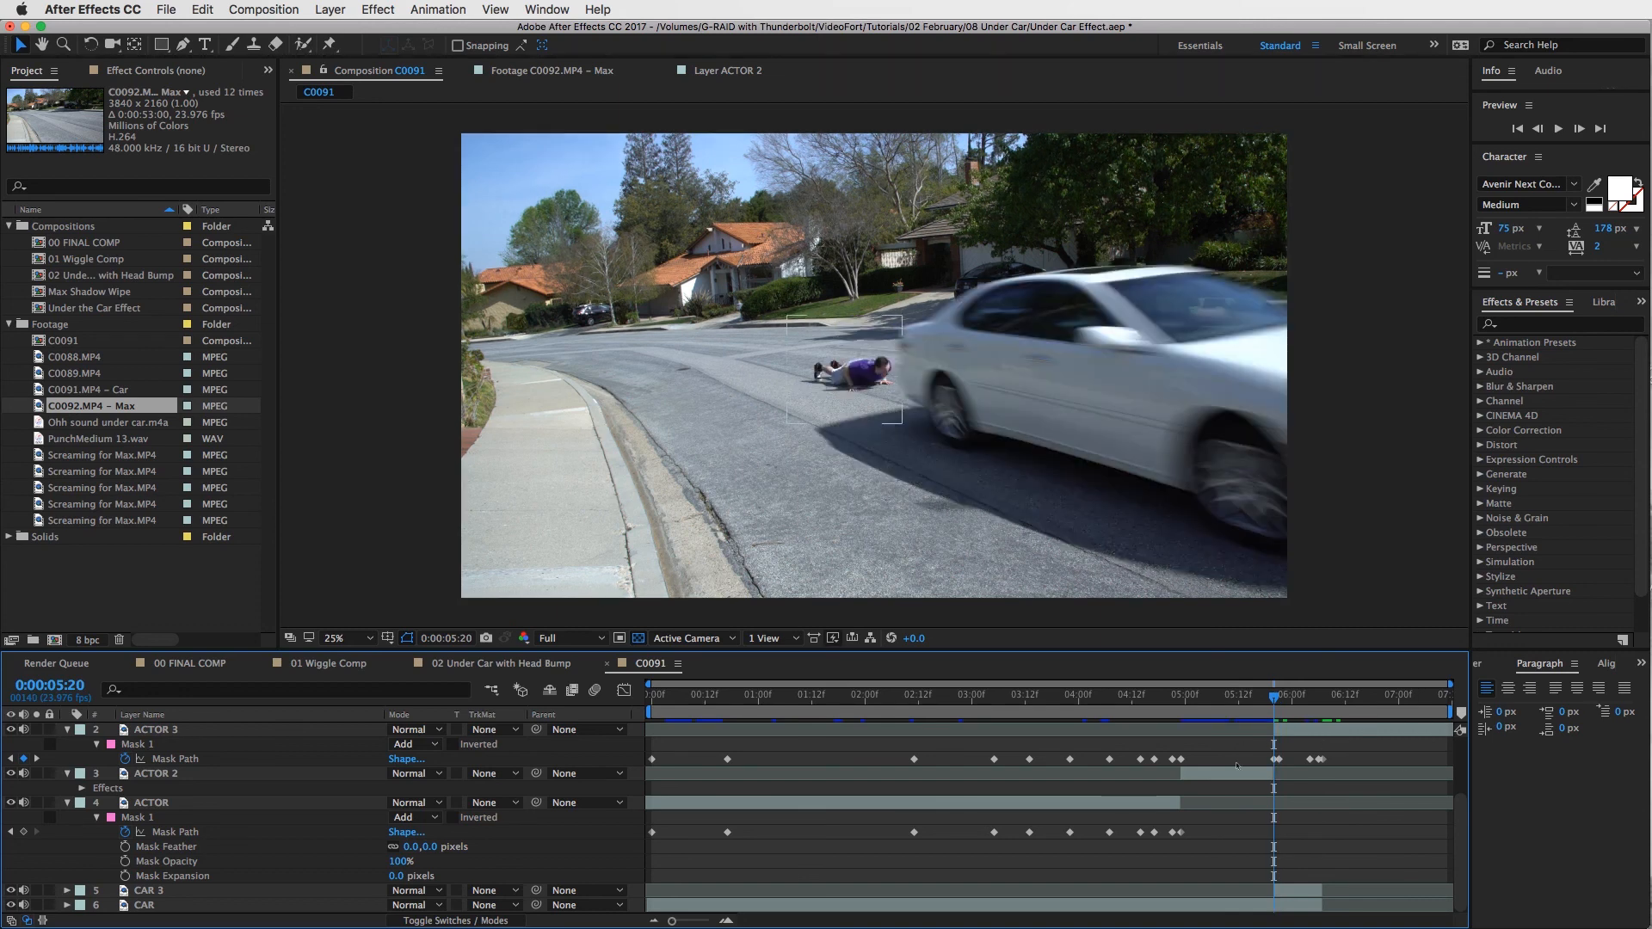
Step: Review the car's pass between 0:00:05:11 and 0:00:05:02, checking the CAR 2 and ACTOR 2 layers
{"action": "left_click_drag", "start_coordinate": [1237, 694], "coordinate": [1226, 696]}
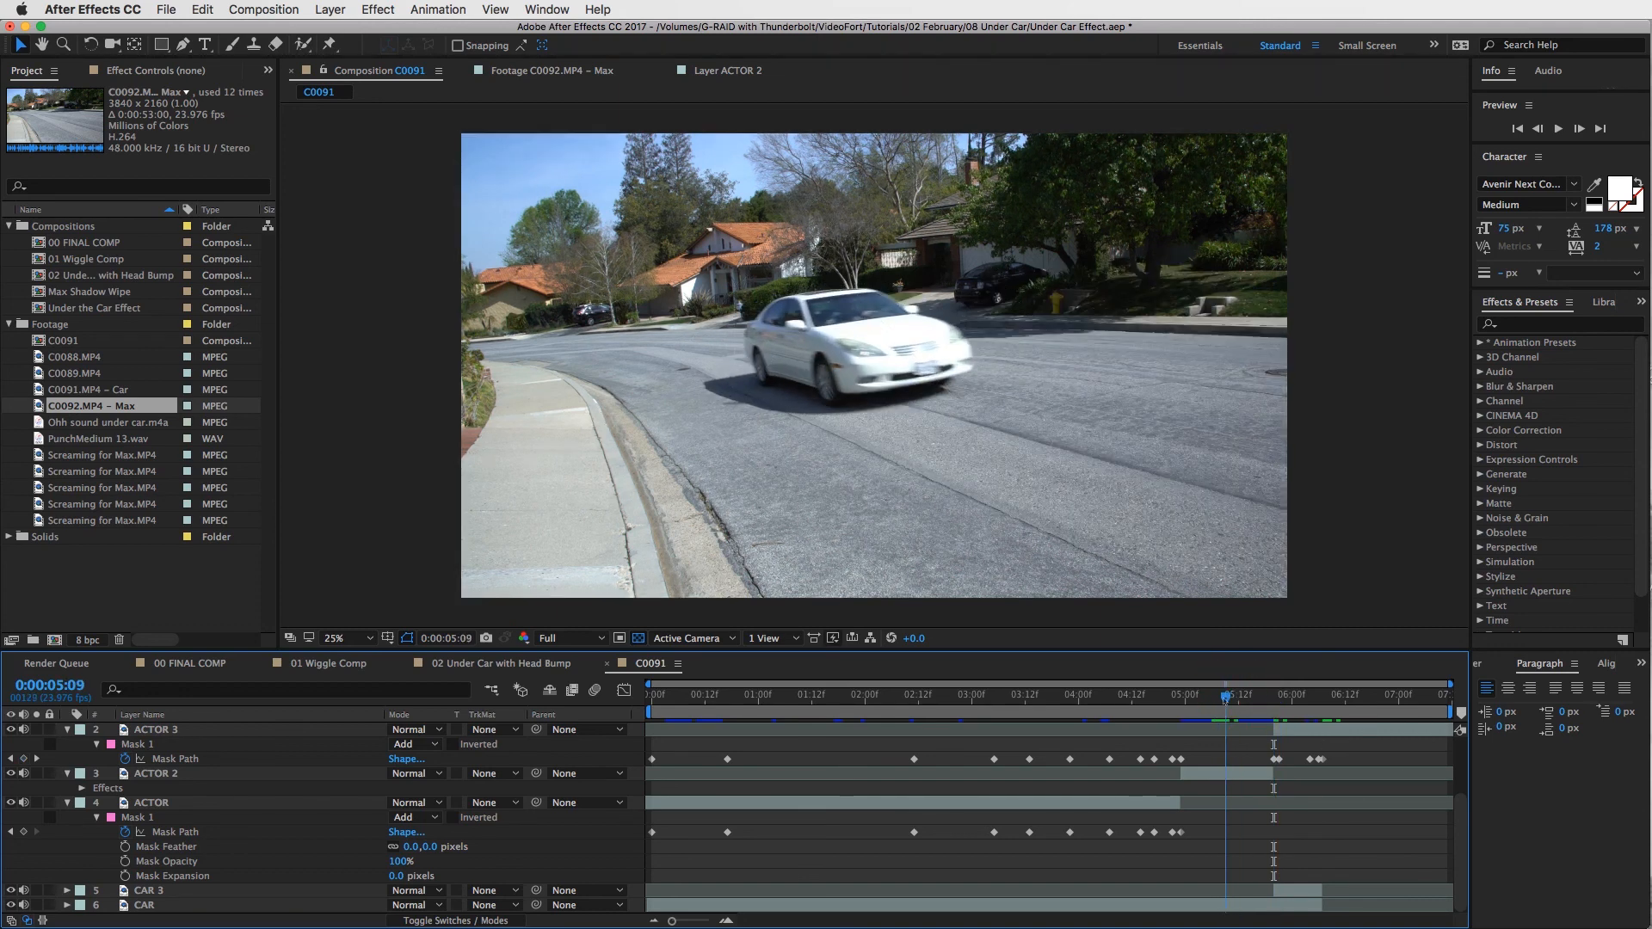
{"action": "left_click", "coordinate": [1232, 775]}
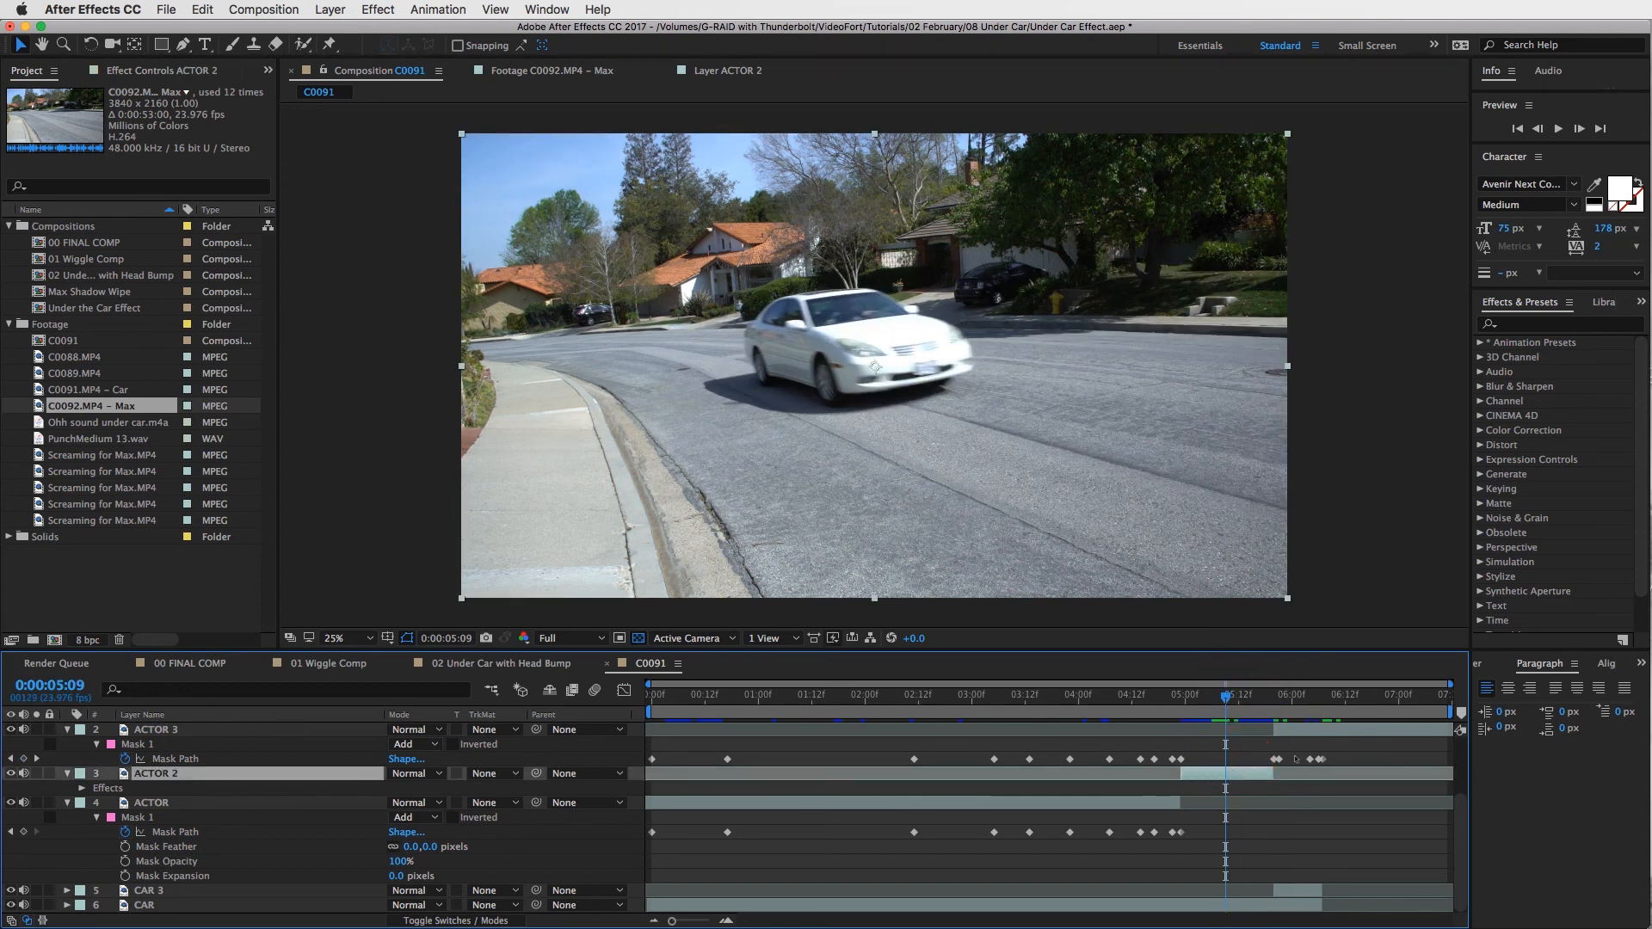
{"action": "scroll", "coordinate": [1248, 774], "scroll_direction": "up", "scroll_amount": 3}
{"action": "left_click", "coordinate": [1250, 729]}
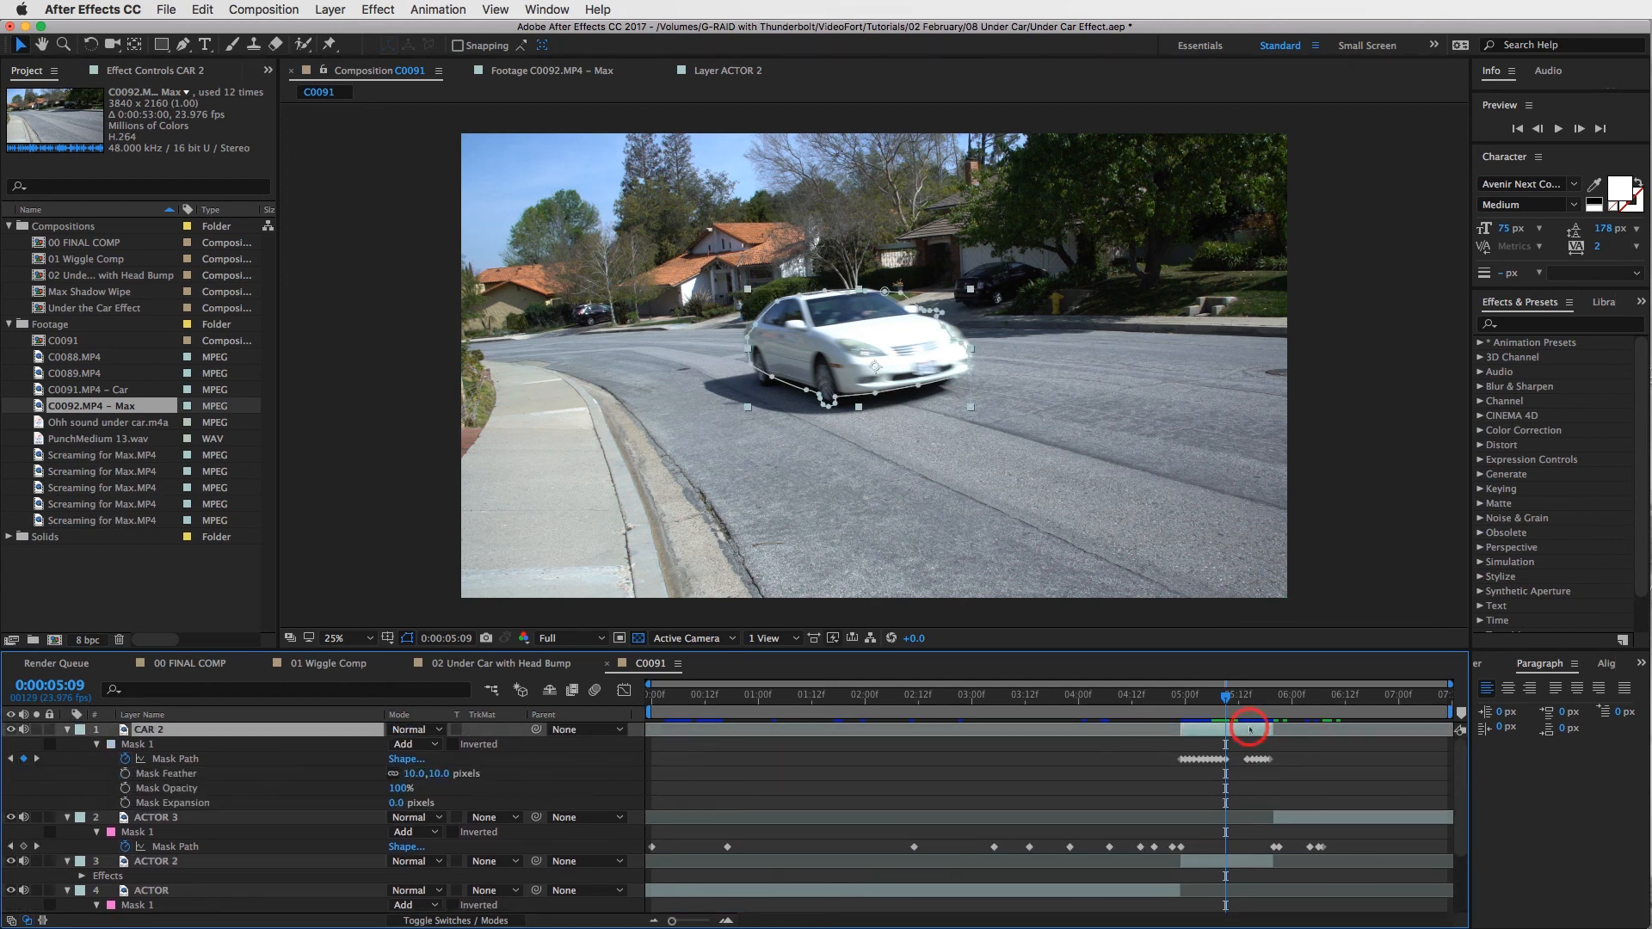
{"action": "left_click", "coordinate": [1235, 693]}
{"action": "left_click", "coordinate": [1232, 861]}
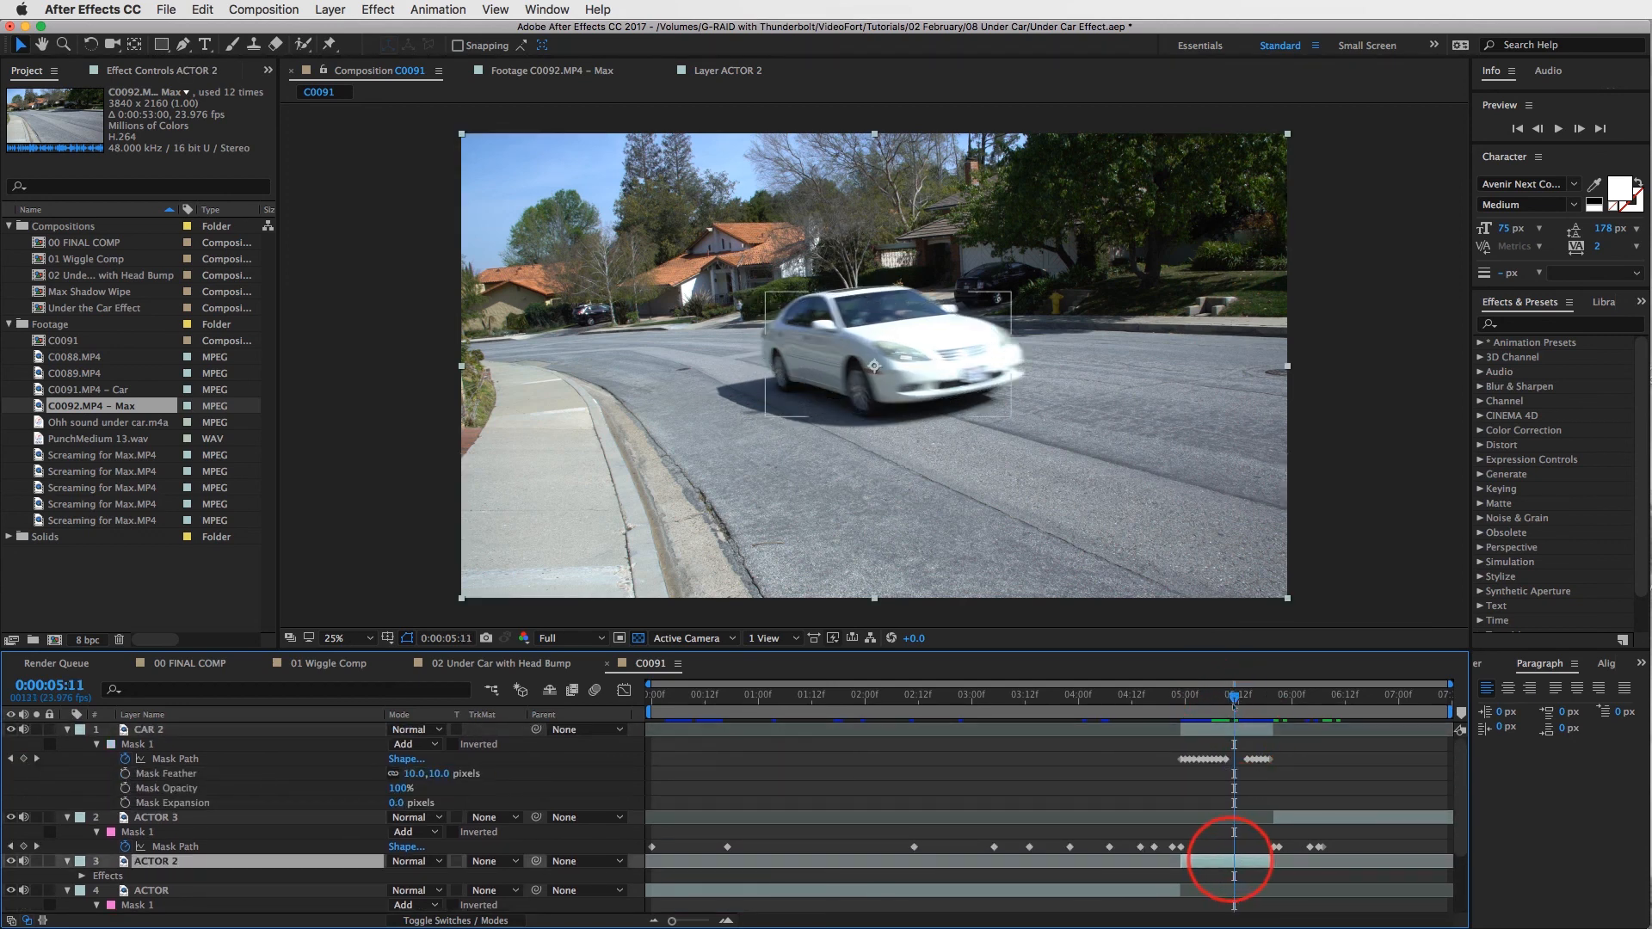
{"action": "left_click_drag", "start_coordinate": [1232, 694], "coordinate": [1193, 693]}
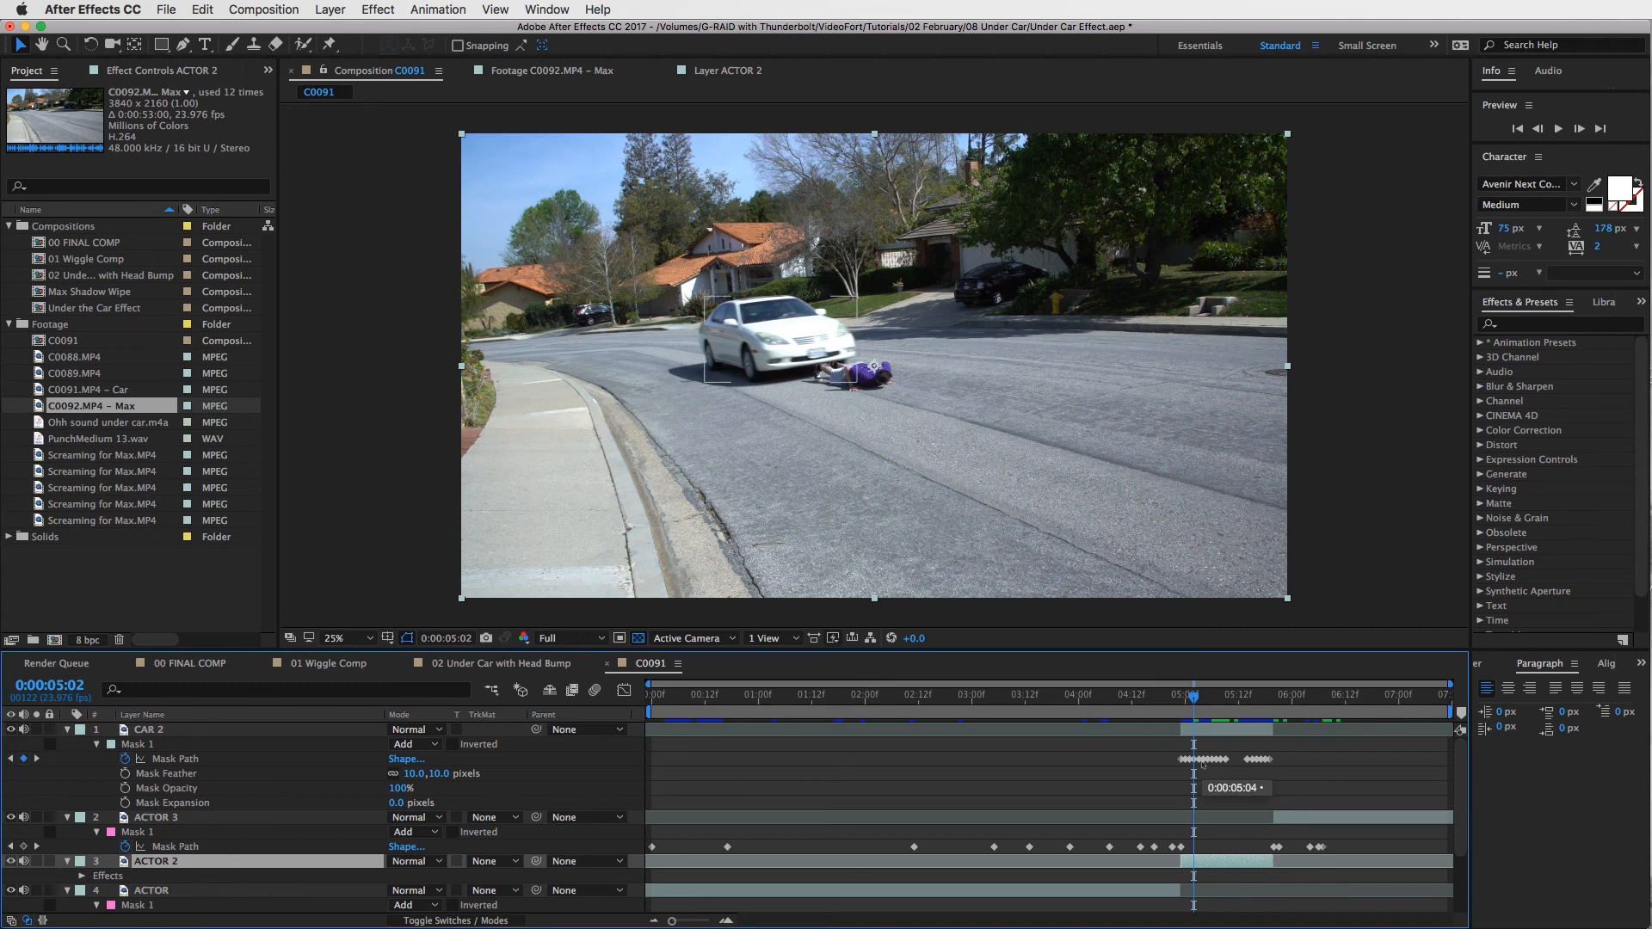
Step: Zoom in to 100% and examine the area beneath the car around the actor from 0:00:05:02 to 0:00:05:06
{"action": "scroll", "coordinate": [864, 411], "scroll_direction": "up", "scroll_amount": 4}
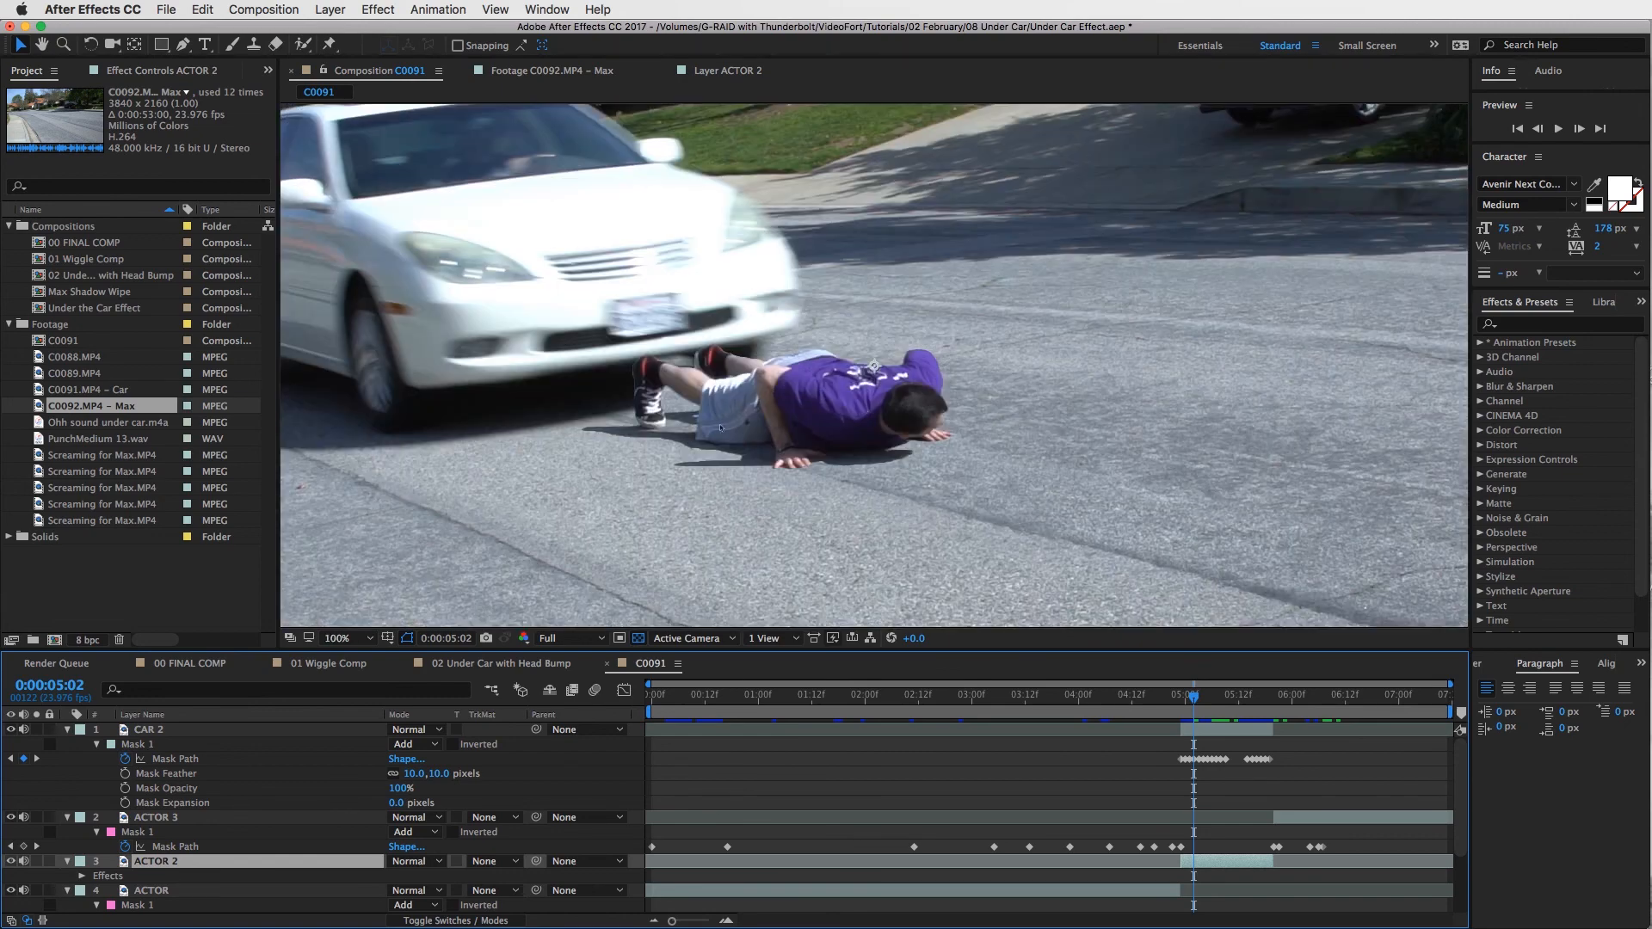
{"action": "left_click_drag", "start_coordinate": [742, 354], "coordinate": [916, 329]}
{"action": "left_click_drag", "start_coordinate": [1193, 697], "coordinate": [1203, 697]}
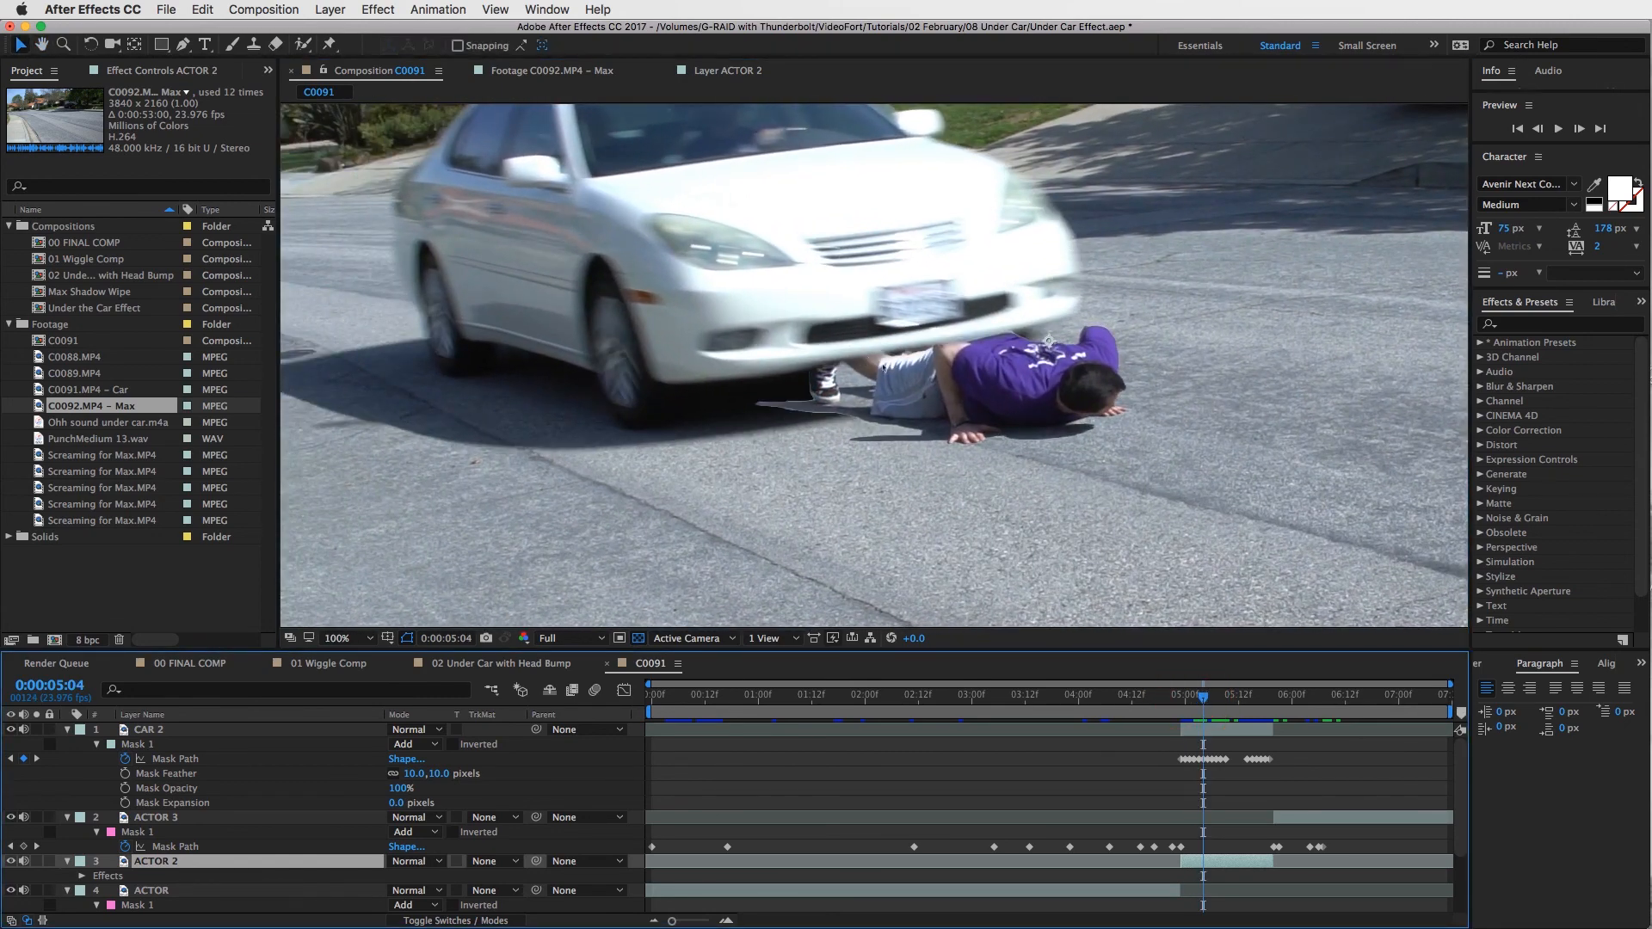
{"action": "key", "text": "Page_Down"}
{"action": "key", "text": "Page_Down"}
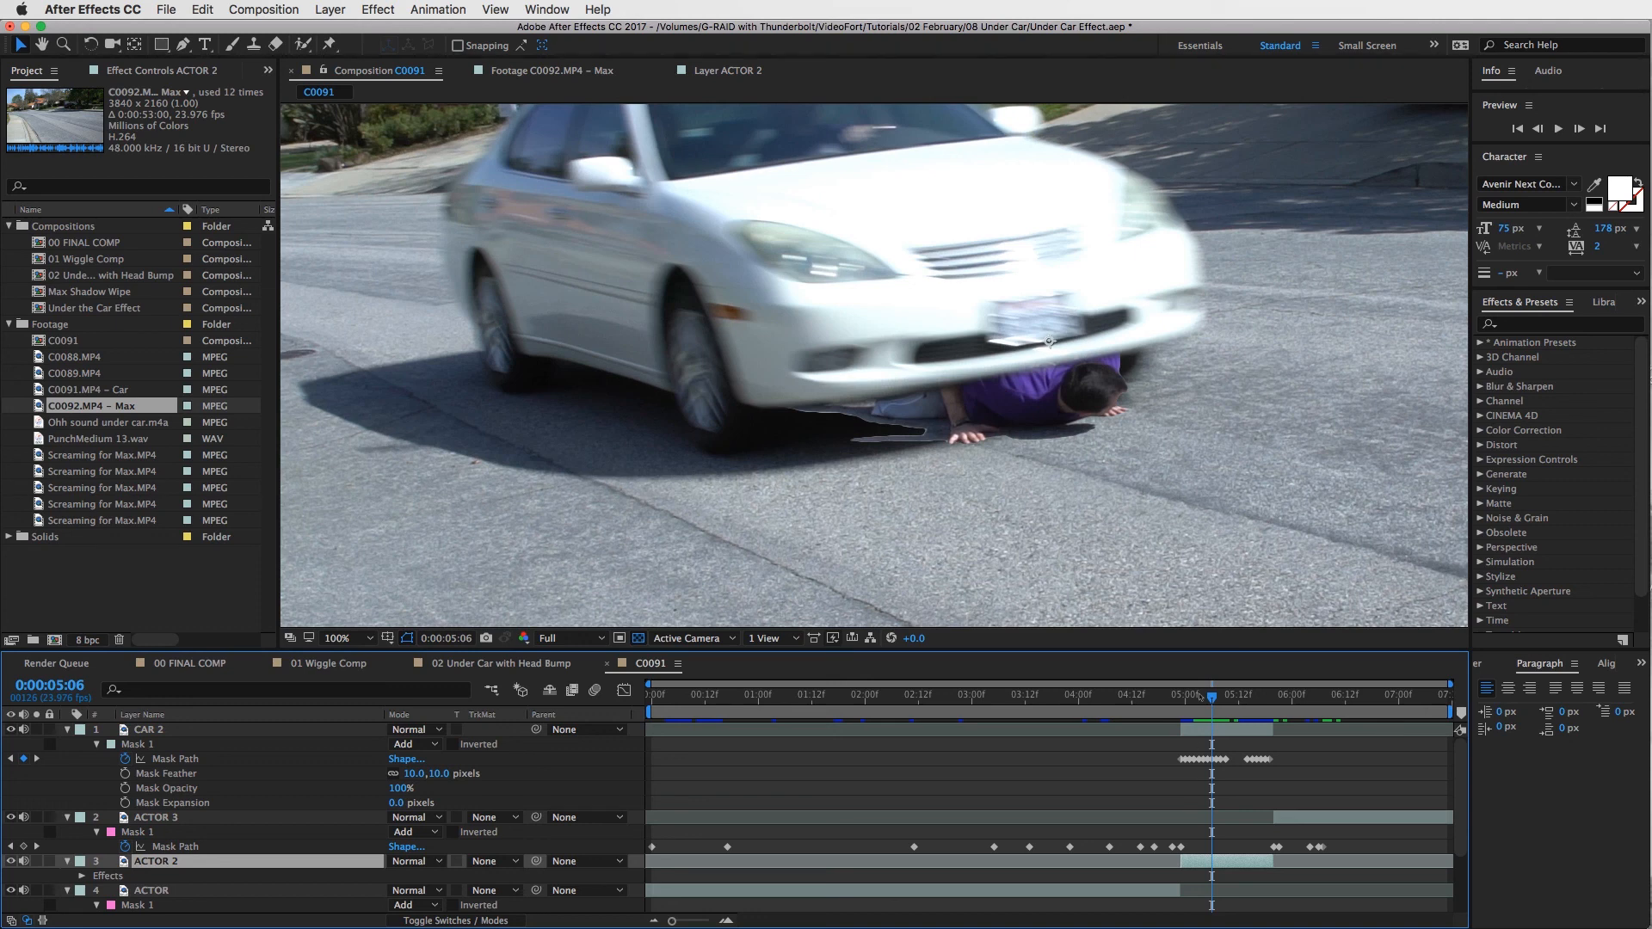
Step: At 0:00:05:05, add a composition-sized solid above CAR 2, with its colour sampled from the dark shadow beneath the car
{"action": "mouse_move", "coordinate": [1209, 695]}
{"action": "left_mouse_down"}
{"action": "mouse_move", "coordinate": [1193, 695]}
{"action": "mouse_move", "coordinate": [1207, 697]}
{"action": "left_mouse_up"}
{"action": "left_click", "coordinate": [1219, 732]}
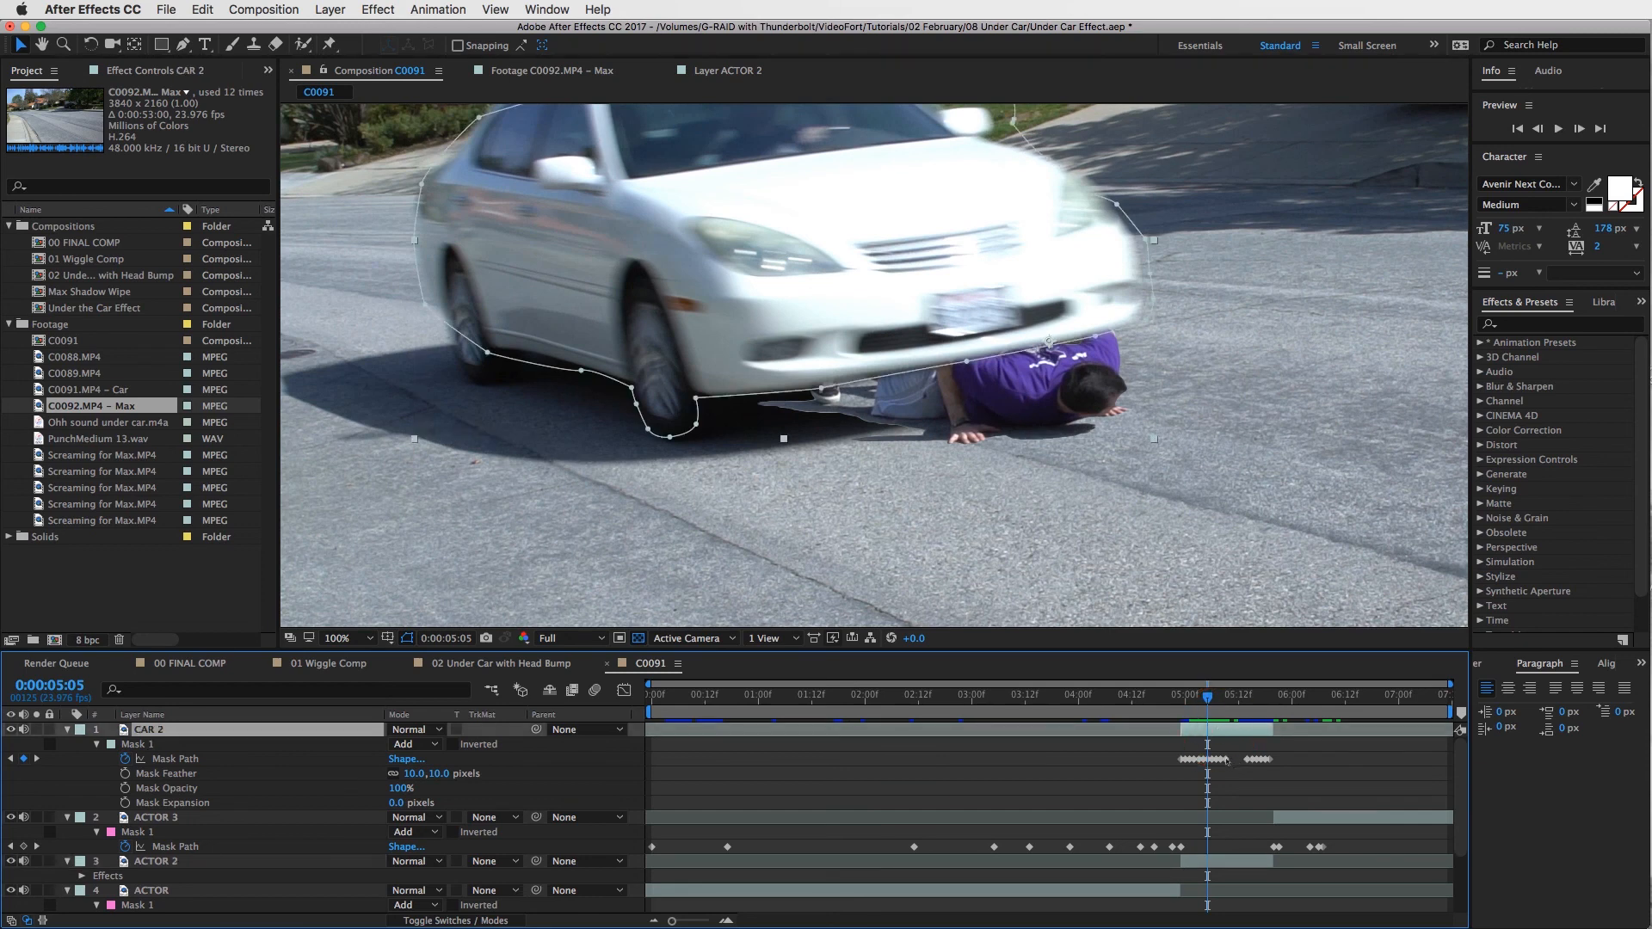
{"action": "left_click", "coordinate": [330, 8]}
{"action": "mouse_move", "coordinate": [344, 30]}
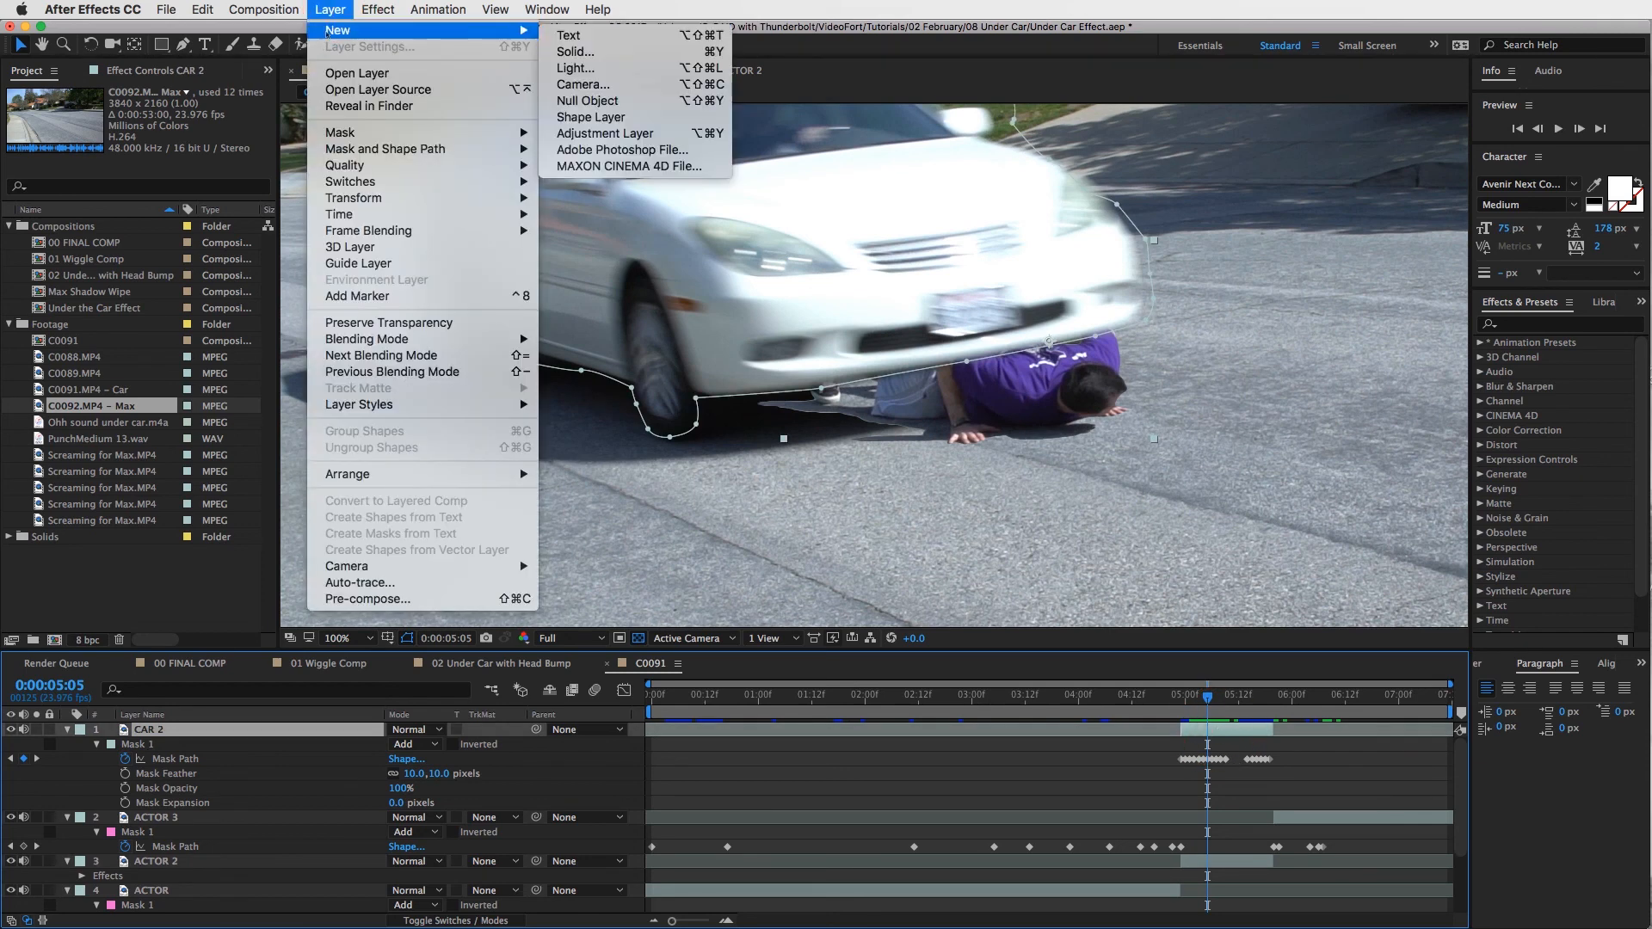
{"action": "left_click", "coordinate": [651, 50]}
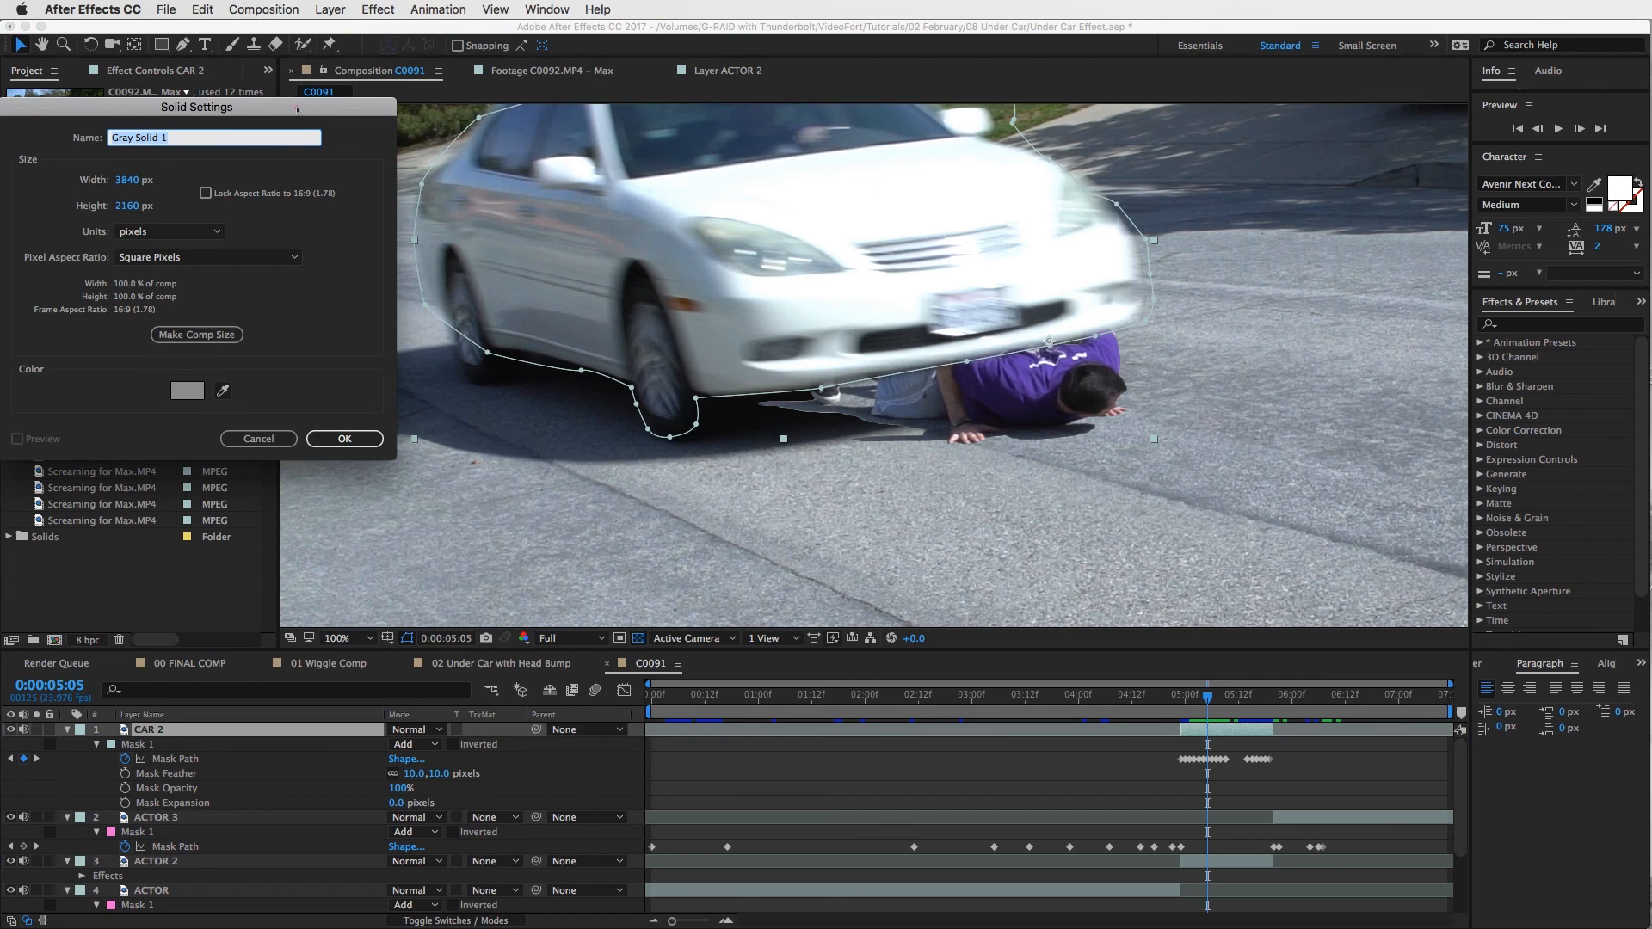
{"action": "left_click_drag", "start_coordinate": [297, 109], "coordinate": [1349, 247]}
{"action": "left_click", "coordinate": [1301, 513]}
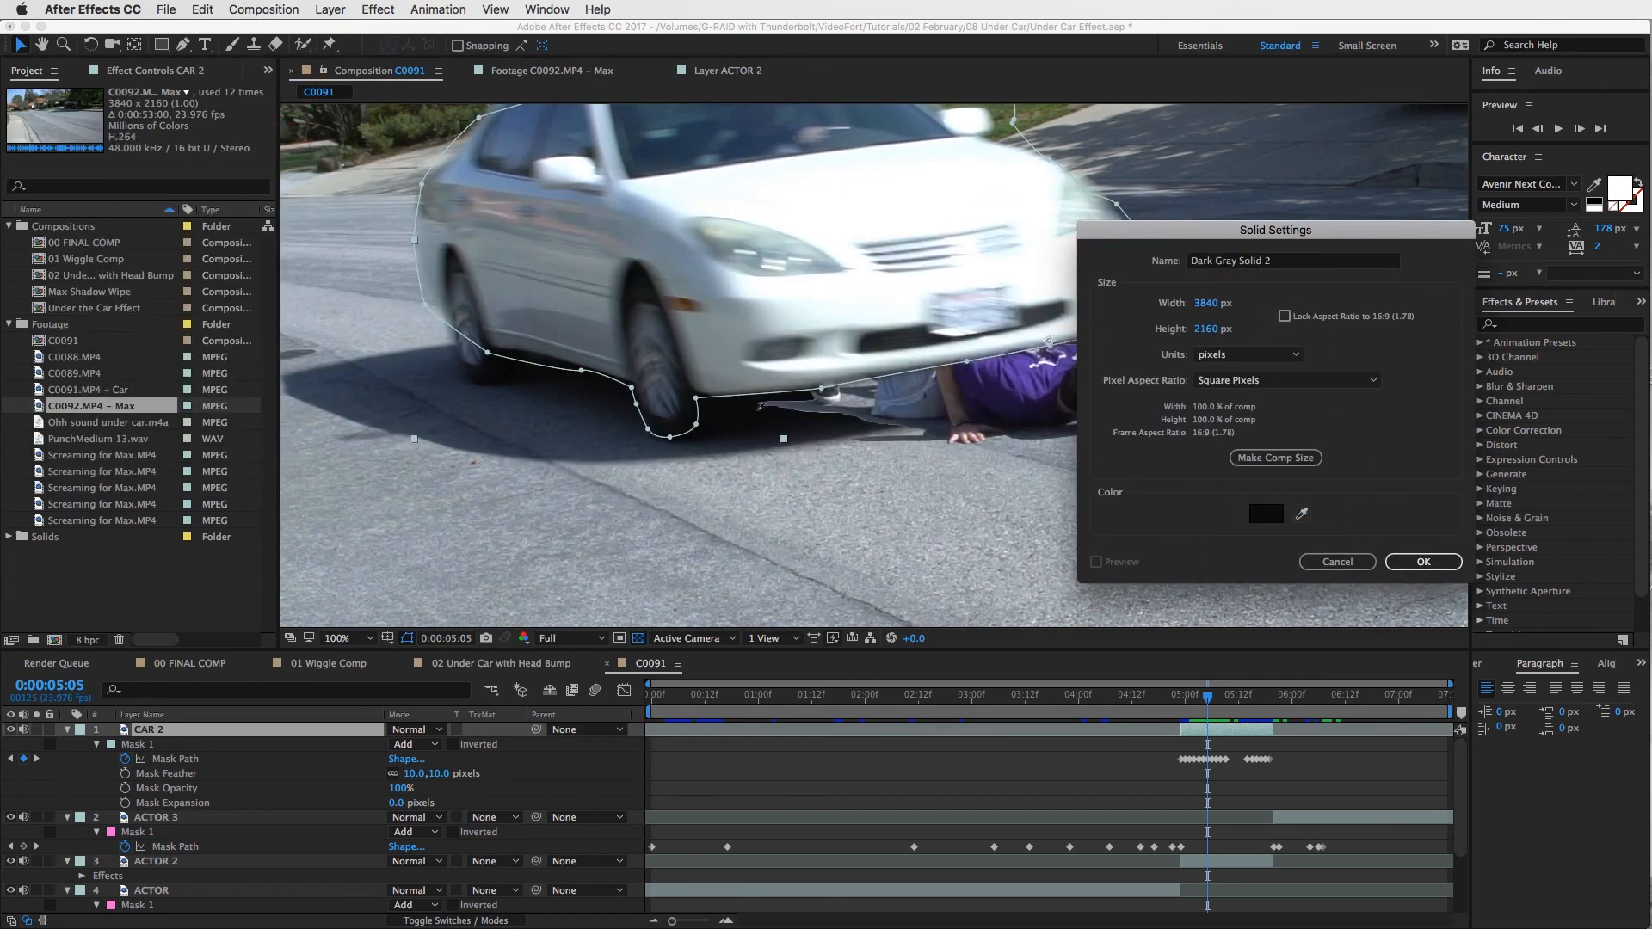
{"action": "left_click", "coordinate": [740, 405]}
{"action": "left_click", "coordinate": [1424, 562]}
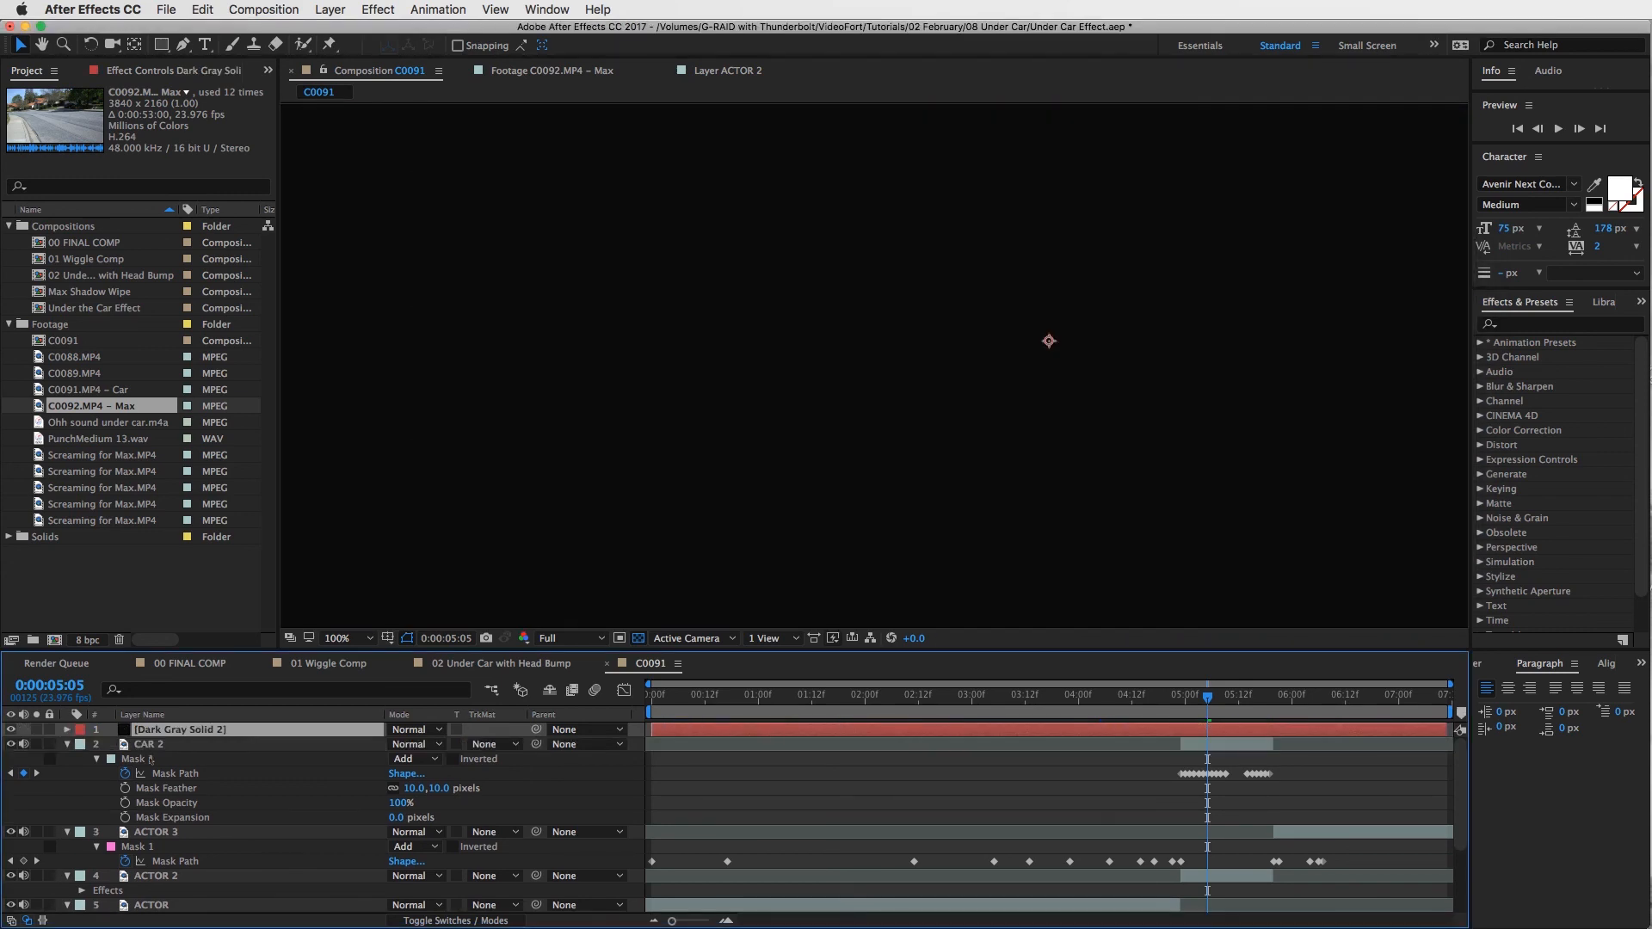
Step: Place the dark solid directly below the CAR 2 layer and trim both its ends to match CAR 2's time span
{"action": "left_click", "coordinate": [168, 730]}
{"action": "left_click_drag", "start_coordinate": [168, 730], "coordinate": [170, 785]}
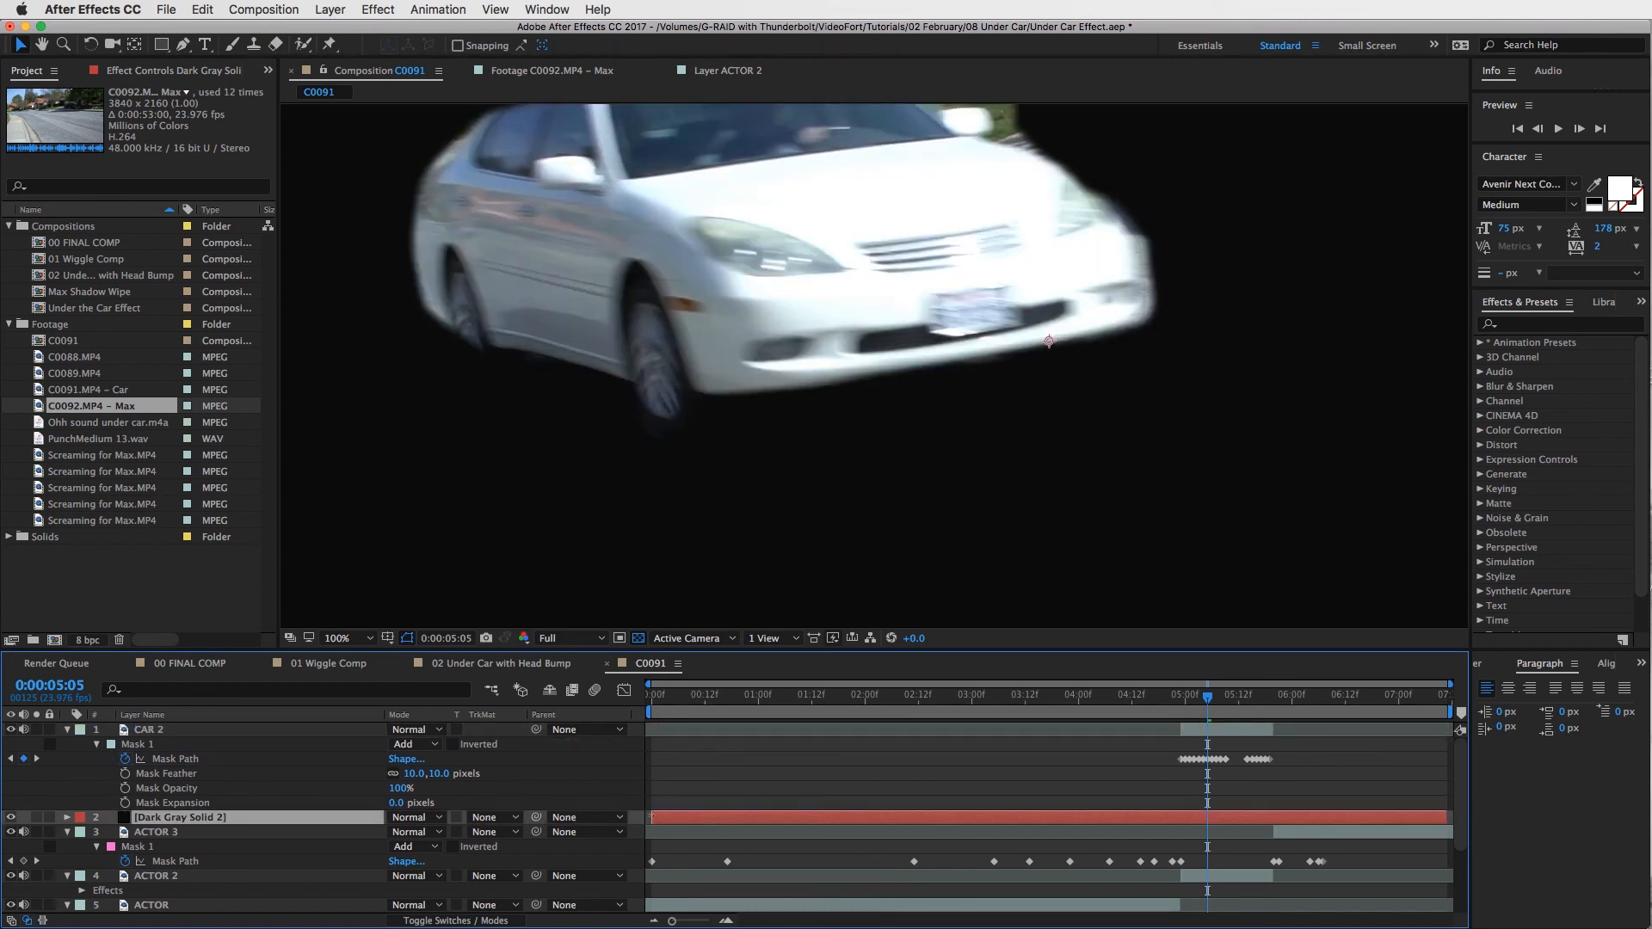
{"action": "left_click_drag", "start_coordinate": [652, 816], "coordinate": [1172, 816]}
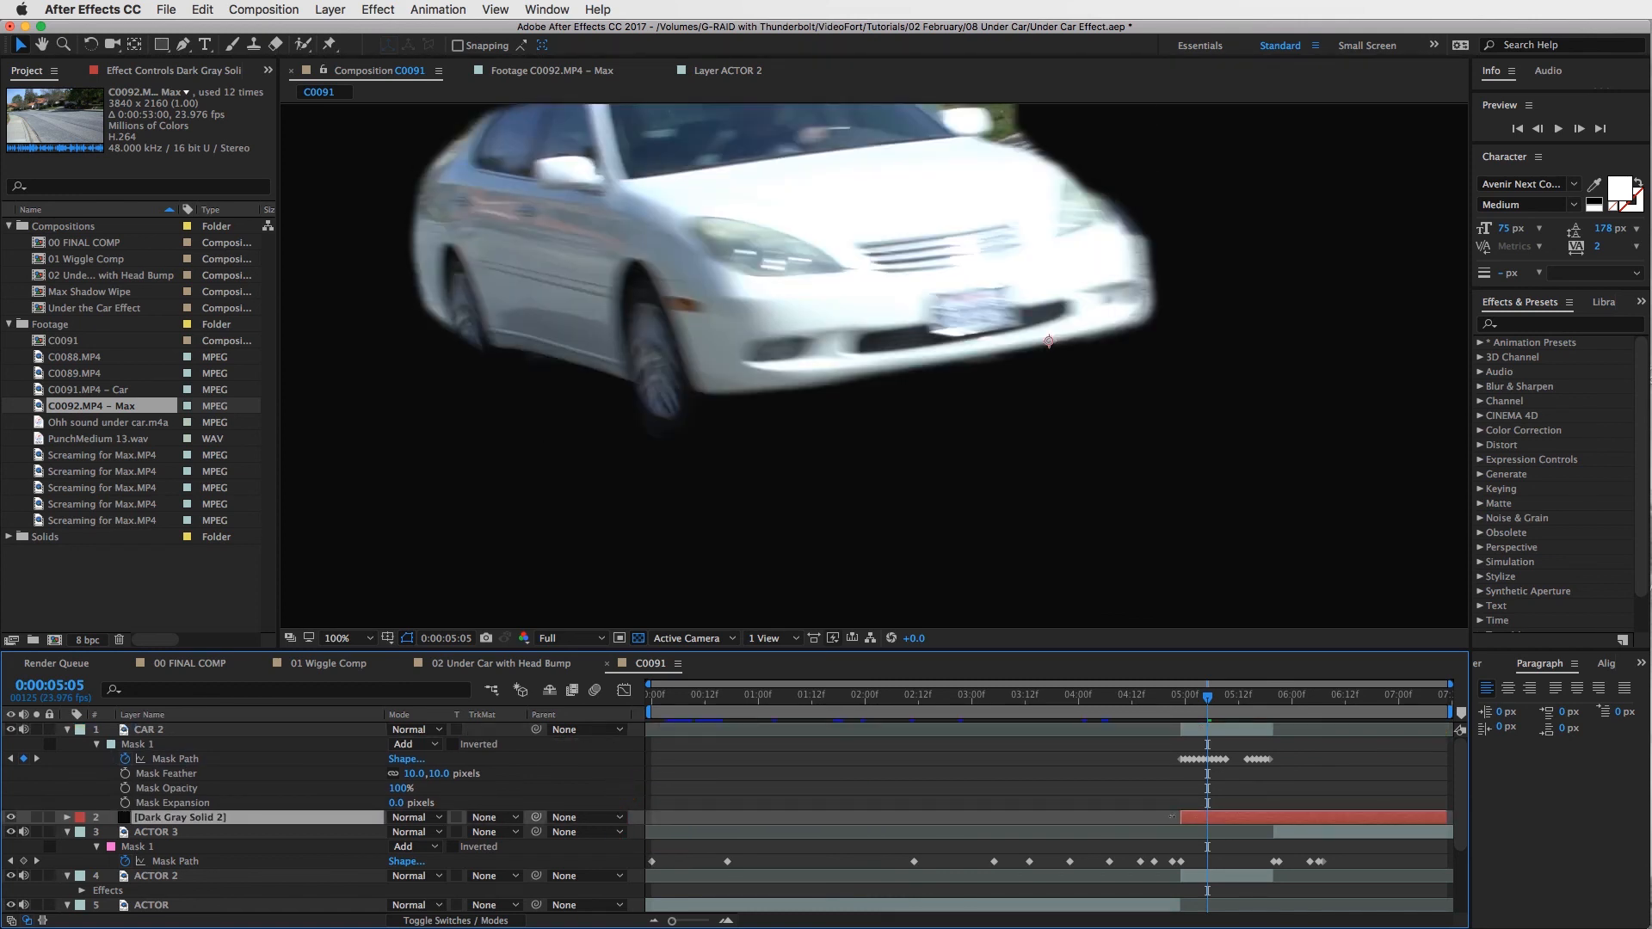
{"action": "left_click_drag", "start_coordinate": [1447, 816], "coordinate": [1278, 816]}
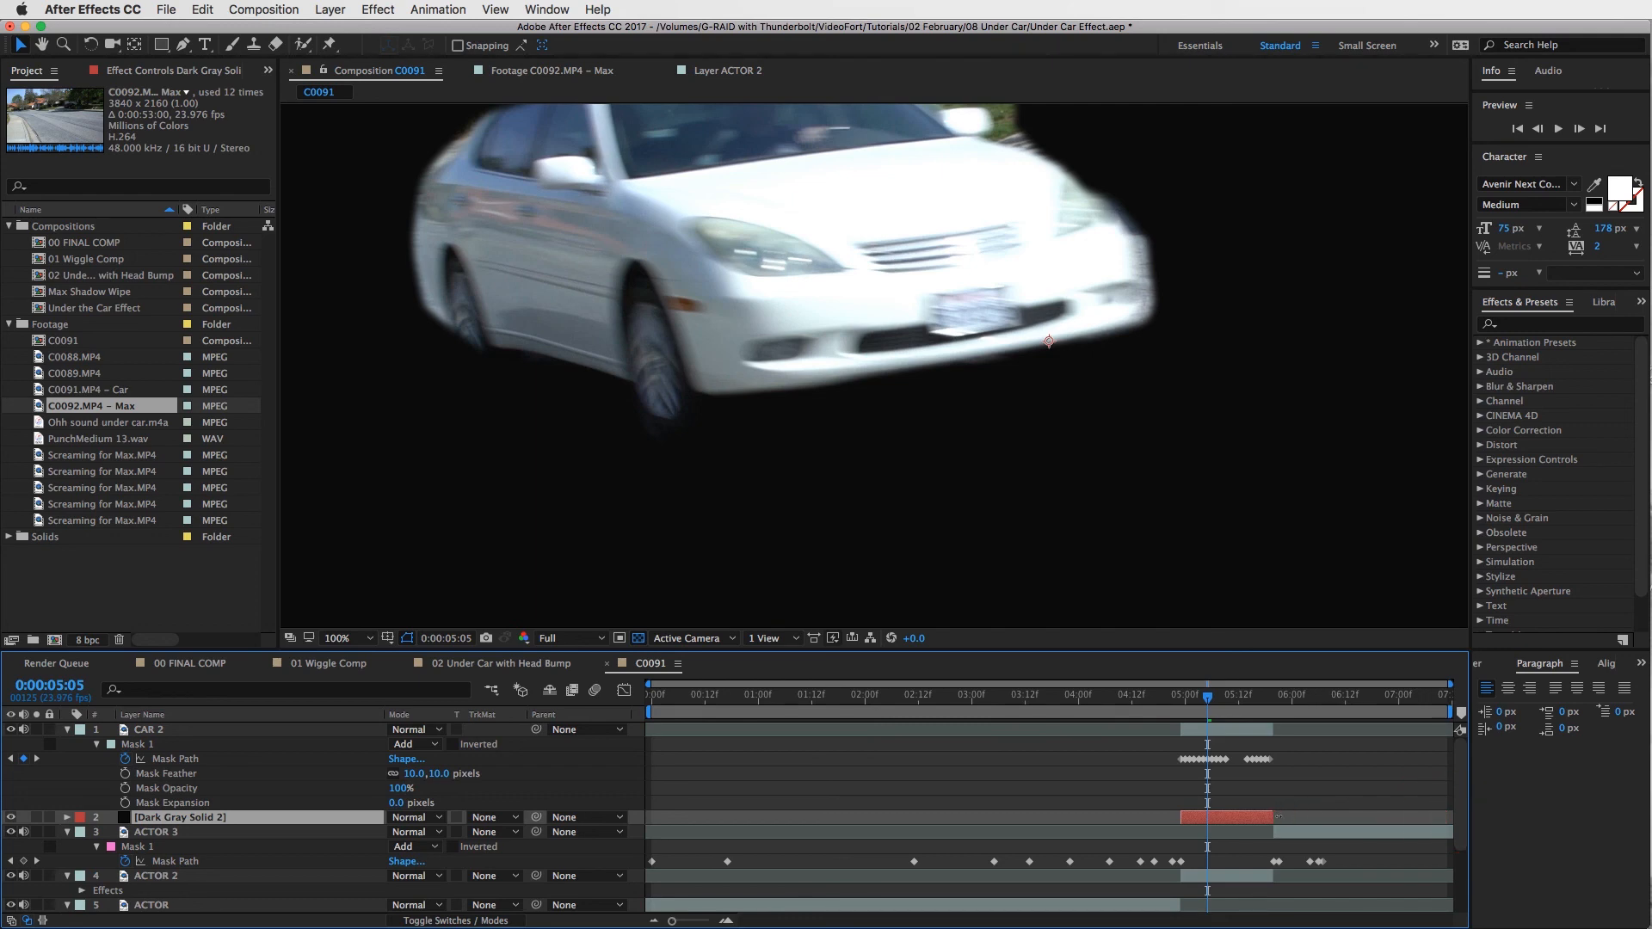
Step: Hide the dark solid and, at 0:00:04:23, draw a Pen mask on it around the shadow beneath the car, enabling Mask Path keyframes
{"action": "left_click", "coordinate": [11, 817]}
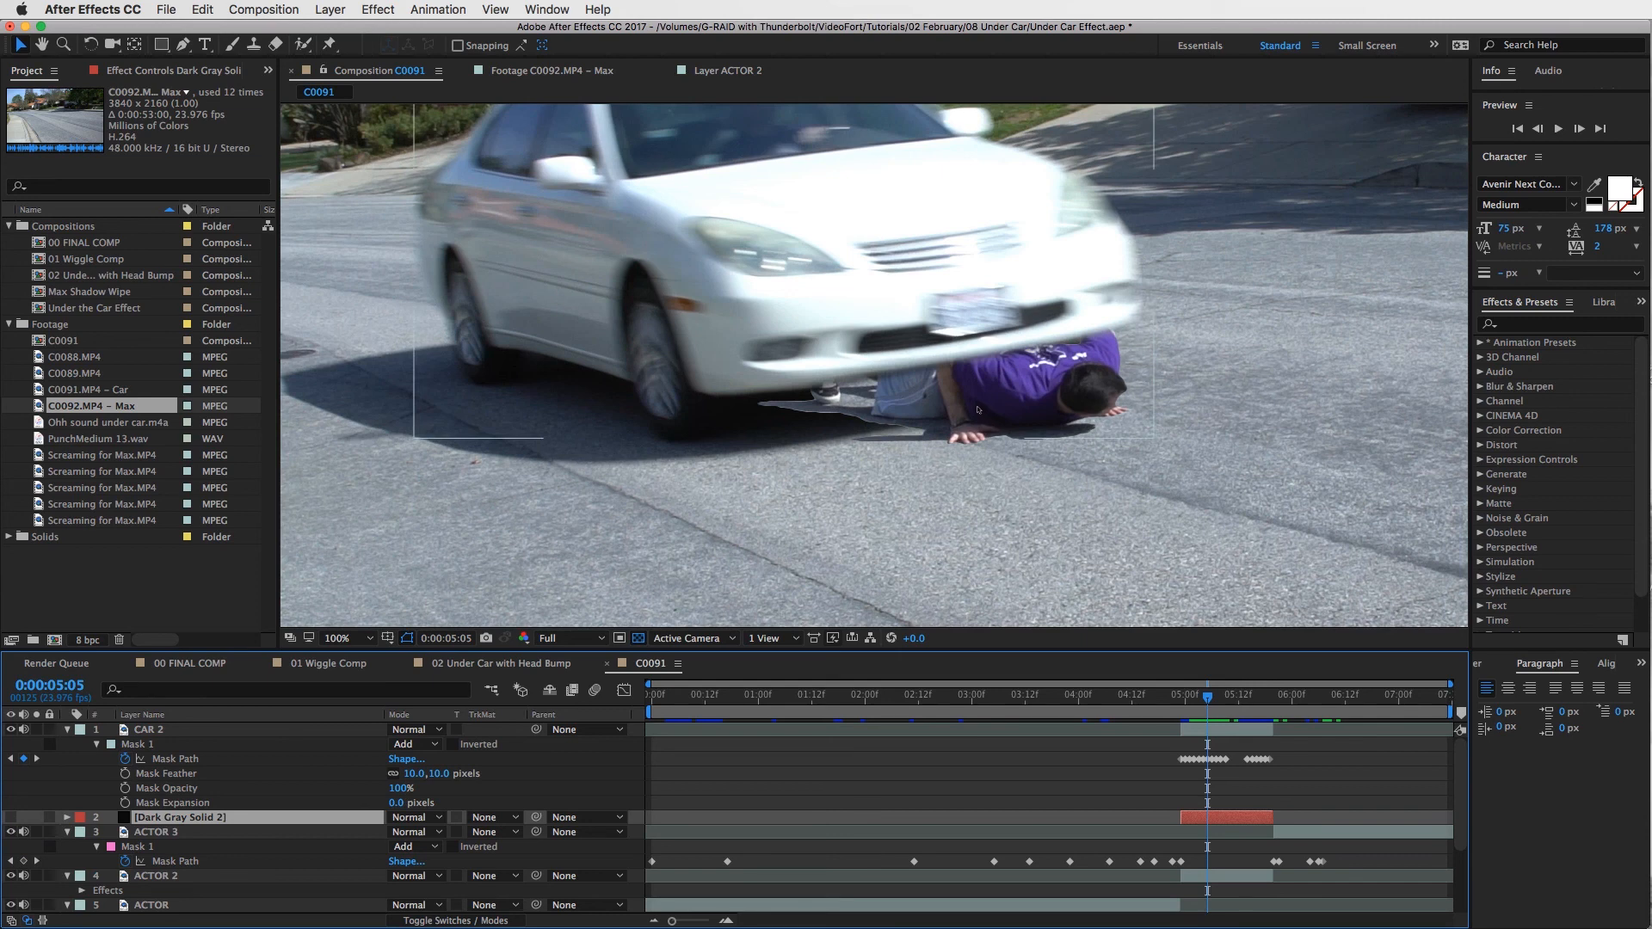
{"action": "left_click_drag", "start_coordinate": [1207, 696], "coordinate": [1184, 699]}
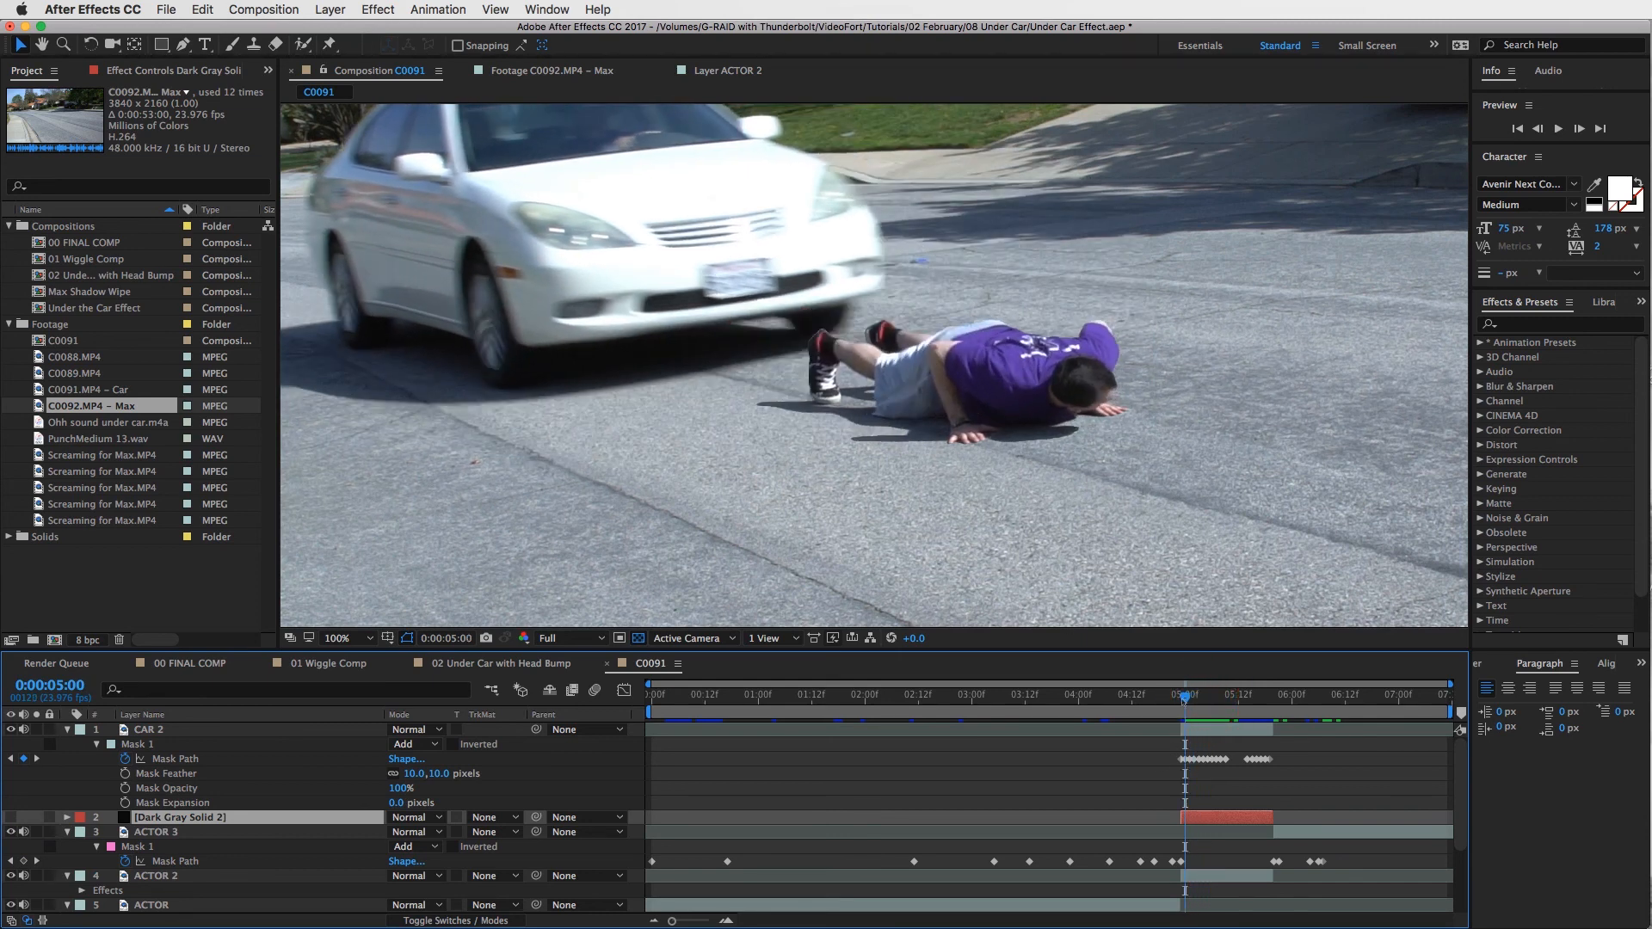
{"action": "left_click_drag", "start_coordinate": [1185, 696], "coordinate": [1180, 695]}
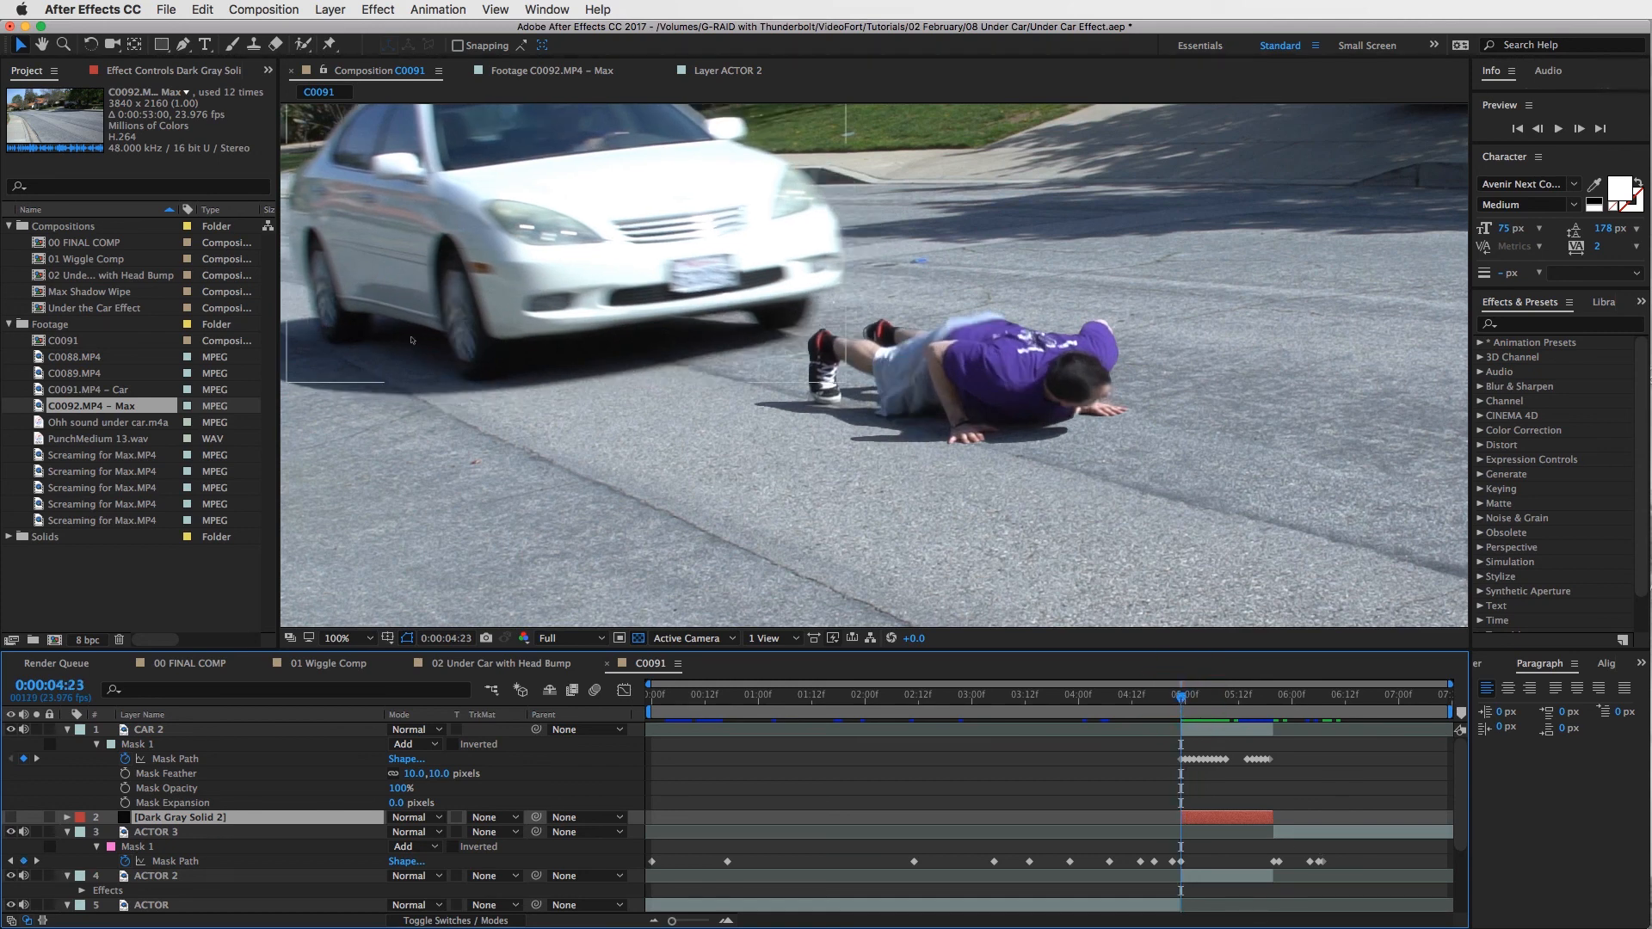
{"action": "left_click", "coordinate": [182, 44]}
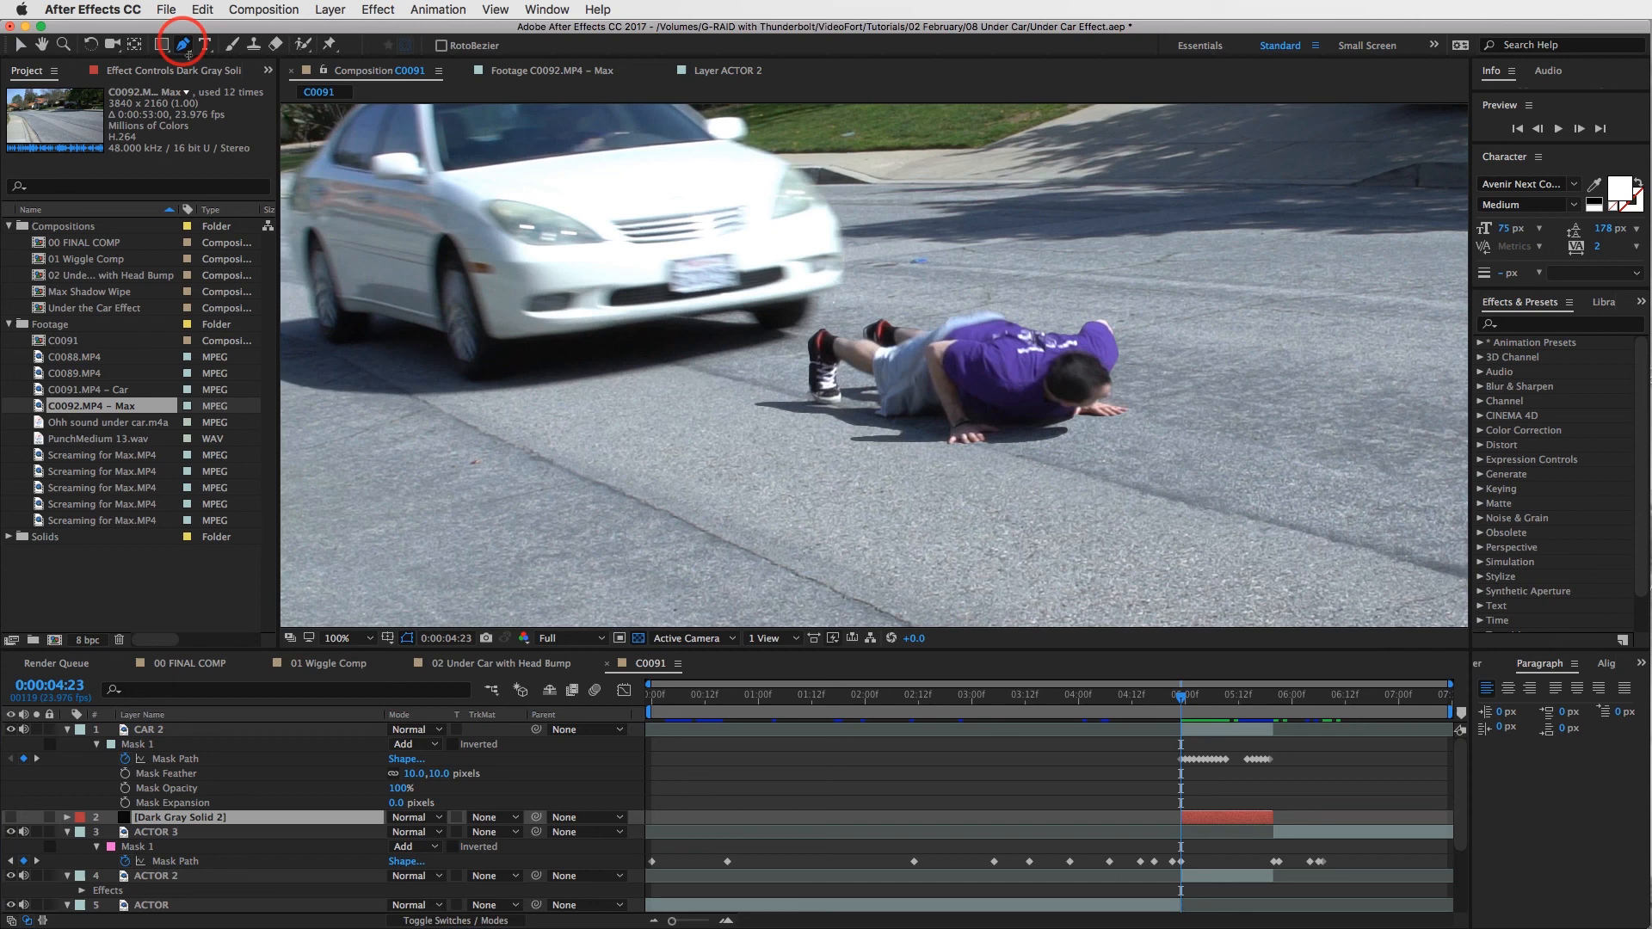
{"action": "left_click", "coordinate": [388, 318]}
{"action": "left_click", "coordinate": [362, 329]}
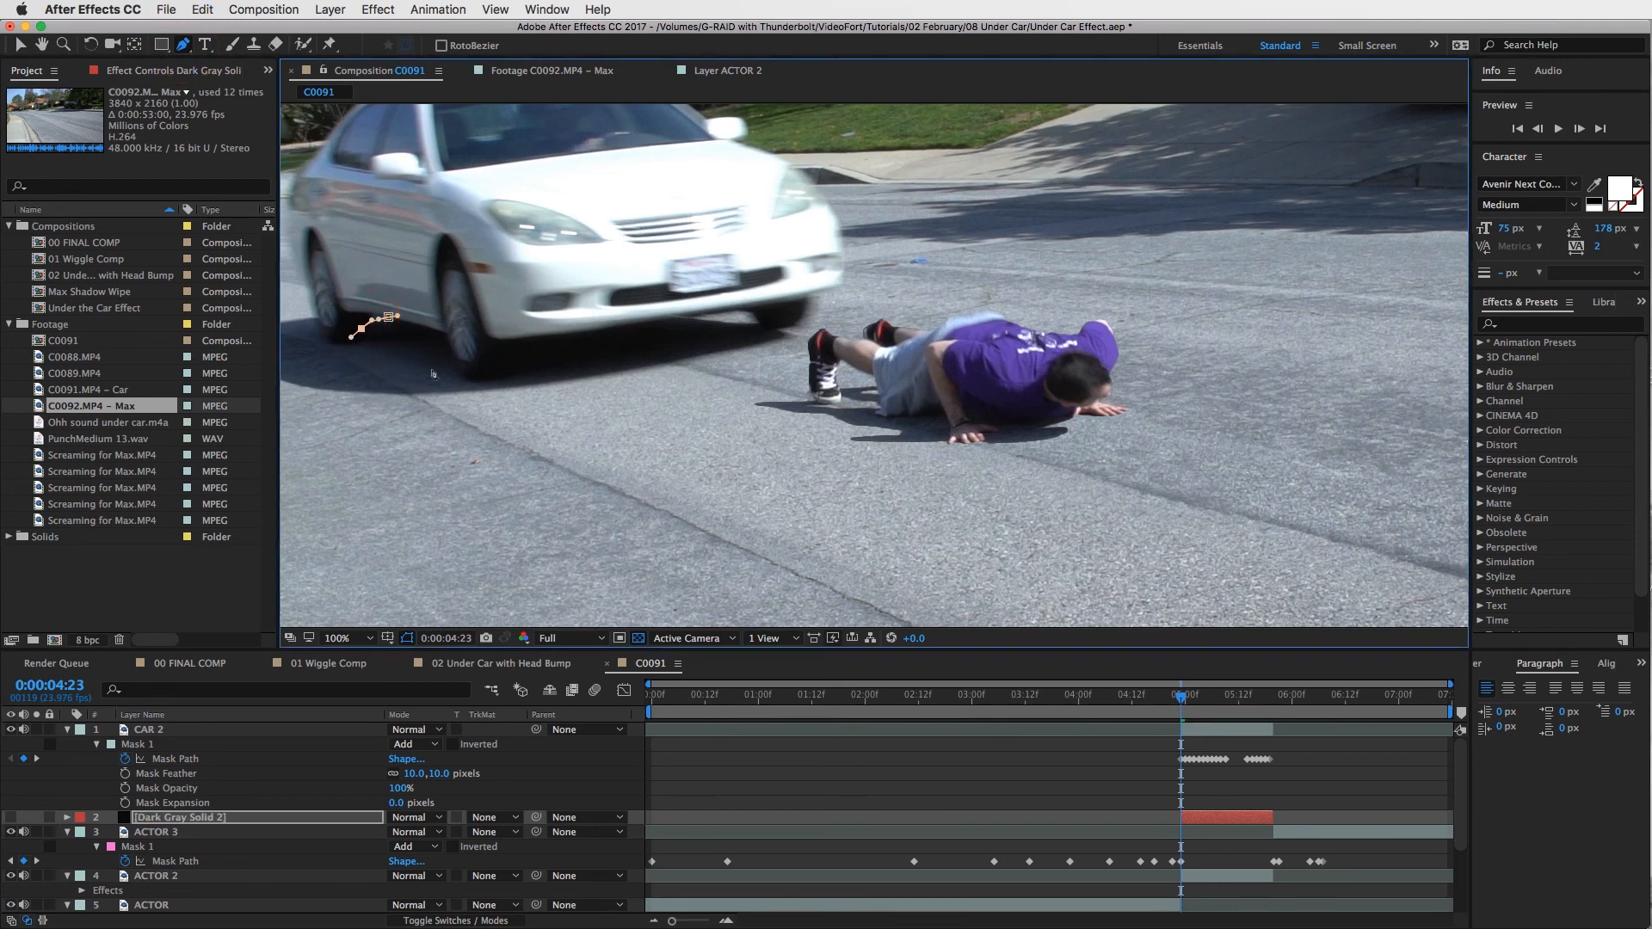
{"action": "left_click", "coordinate": [470, 384]}
{"action": "left_click", "coordinate": [765, 338]}
{"action": "left_click", "coordinate": [552, 285]}
{"action": "left_click", "coordinate": [20, 44]}
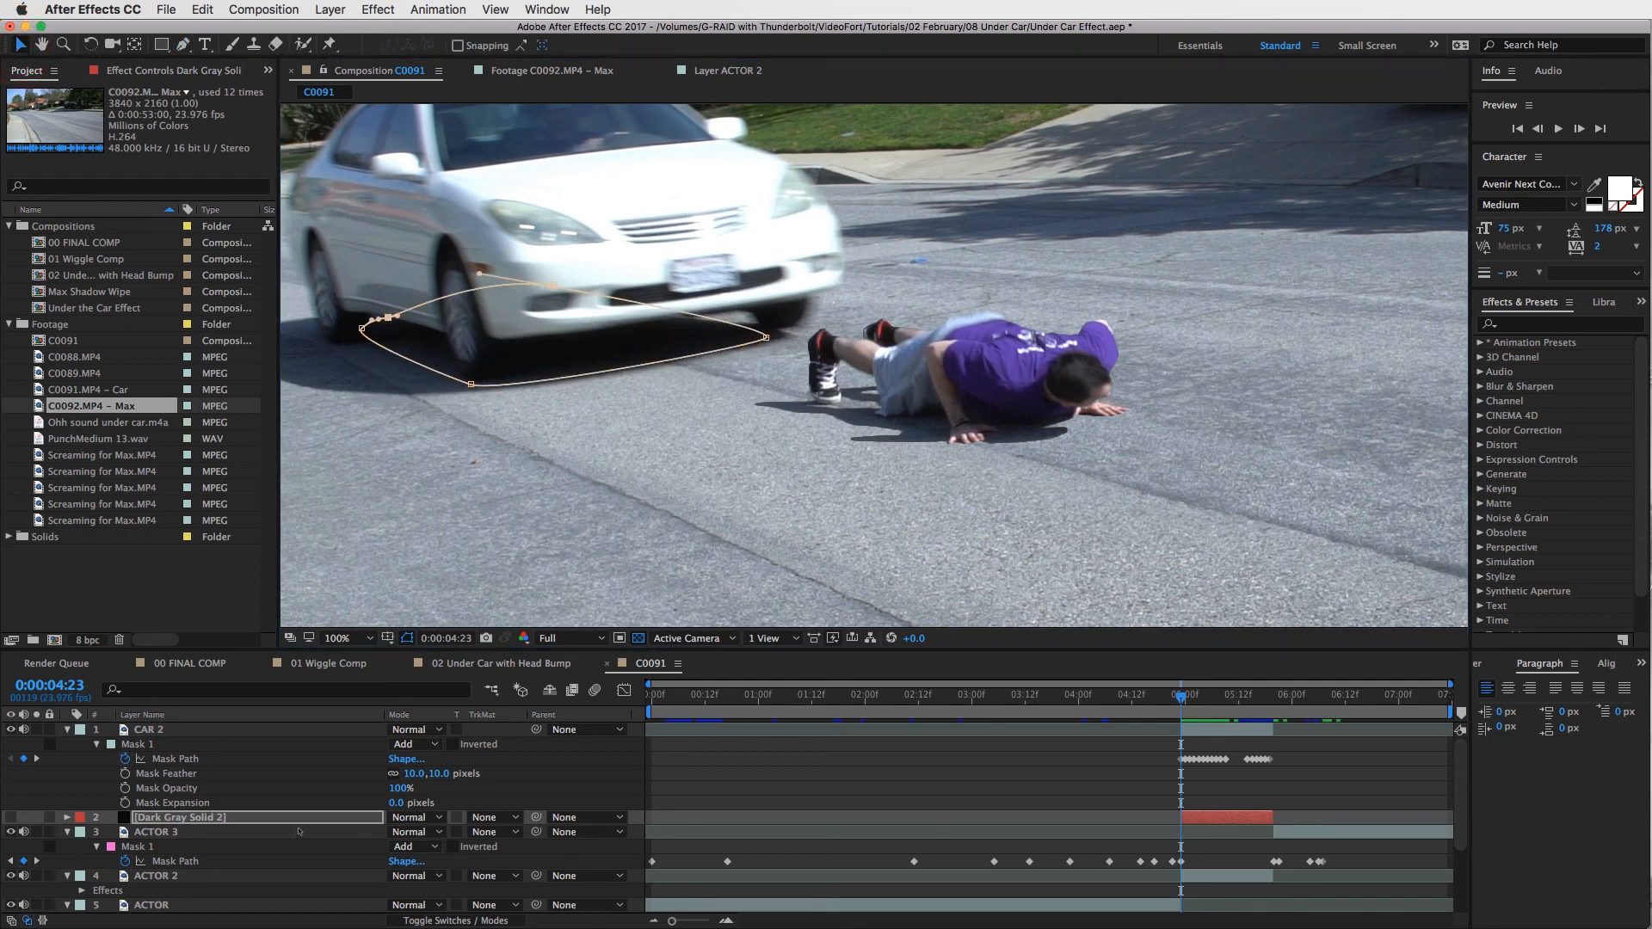
{"action": "key", "text": "m"}
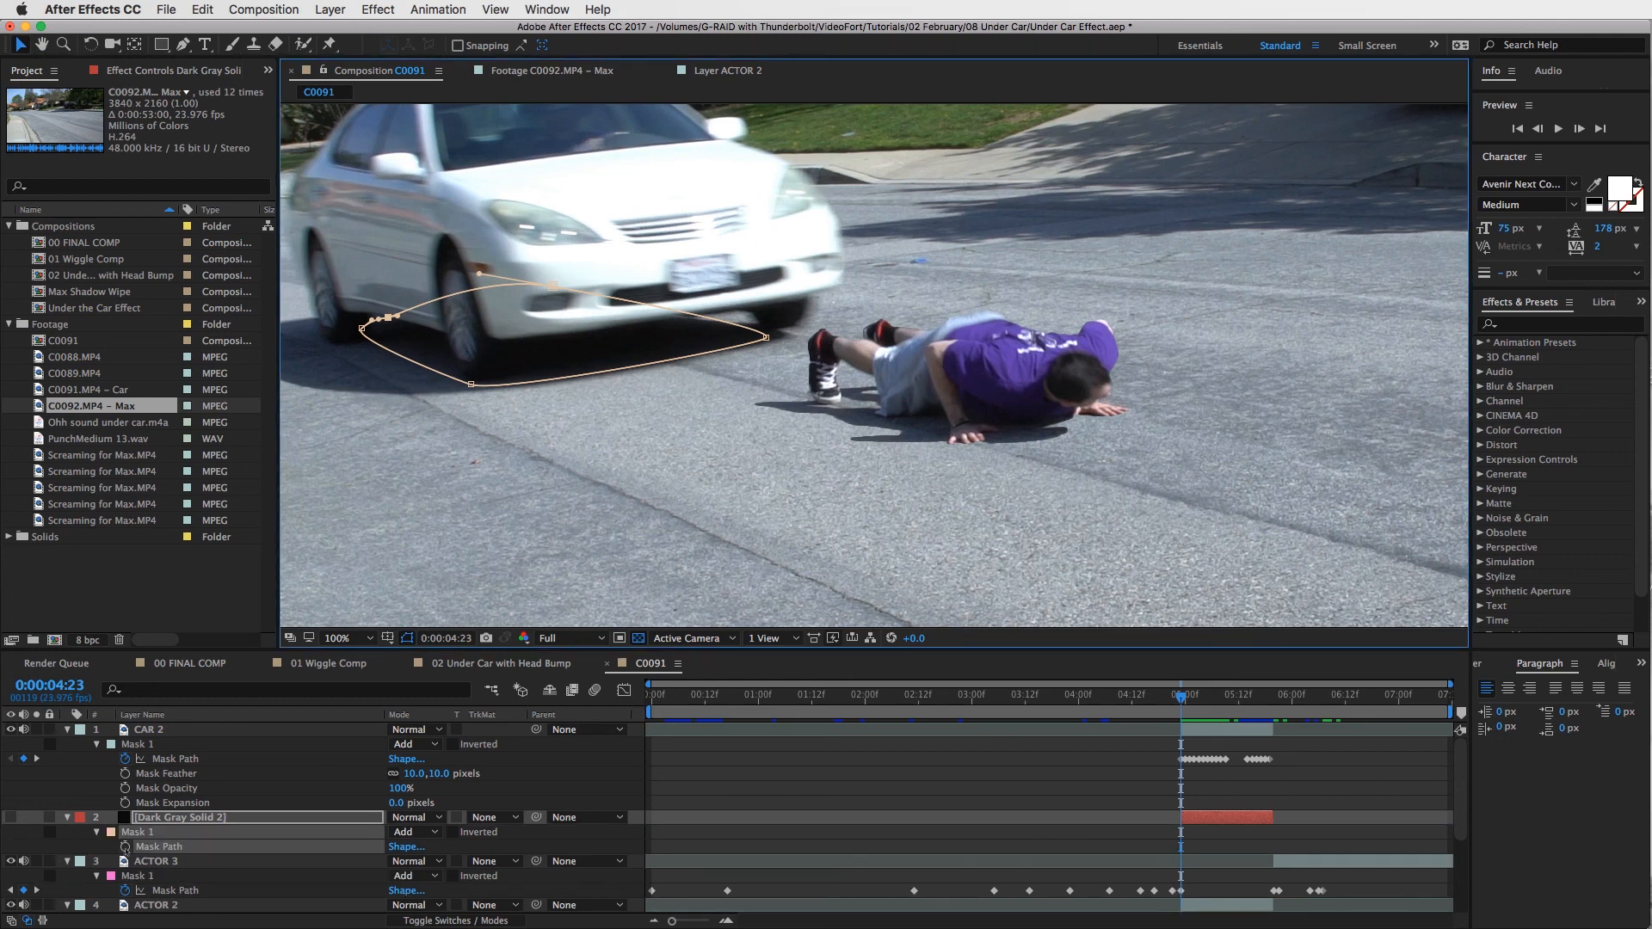
{"action": "left_click", "coordinate": [126, 846]}
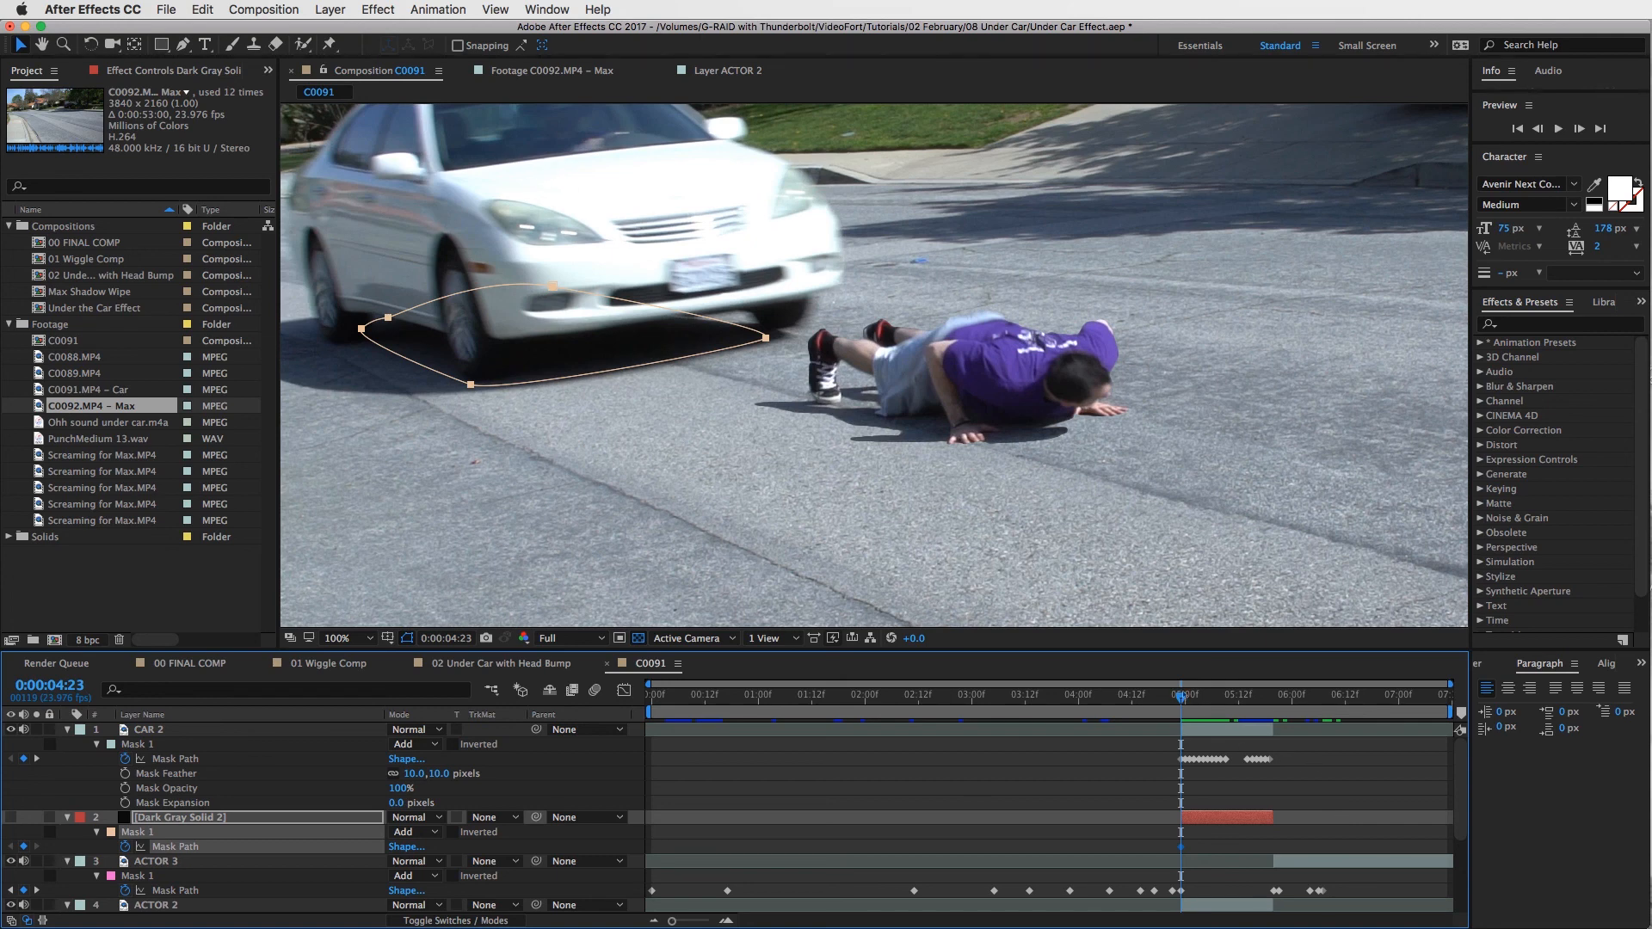
Step: At 0:00:05:04, reshape the solid's mask to follow the shadow area under the car, and make the solid visible again
{"action": "left_click_drag", "start_coordinate": [1180, 696], "coordinate": [1203, 700]}
{"action": "left_click", "coordinate": [1234, 819]}
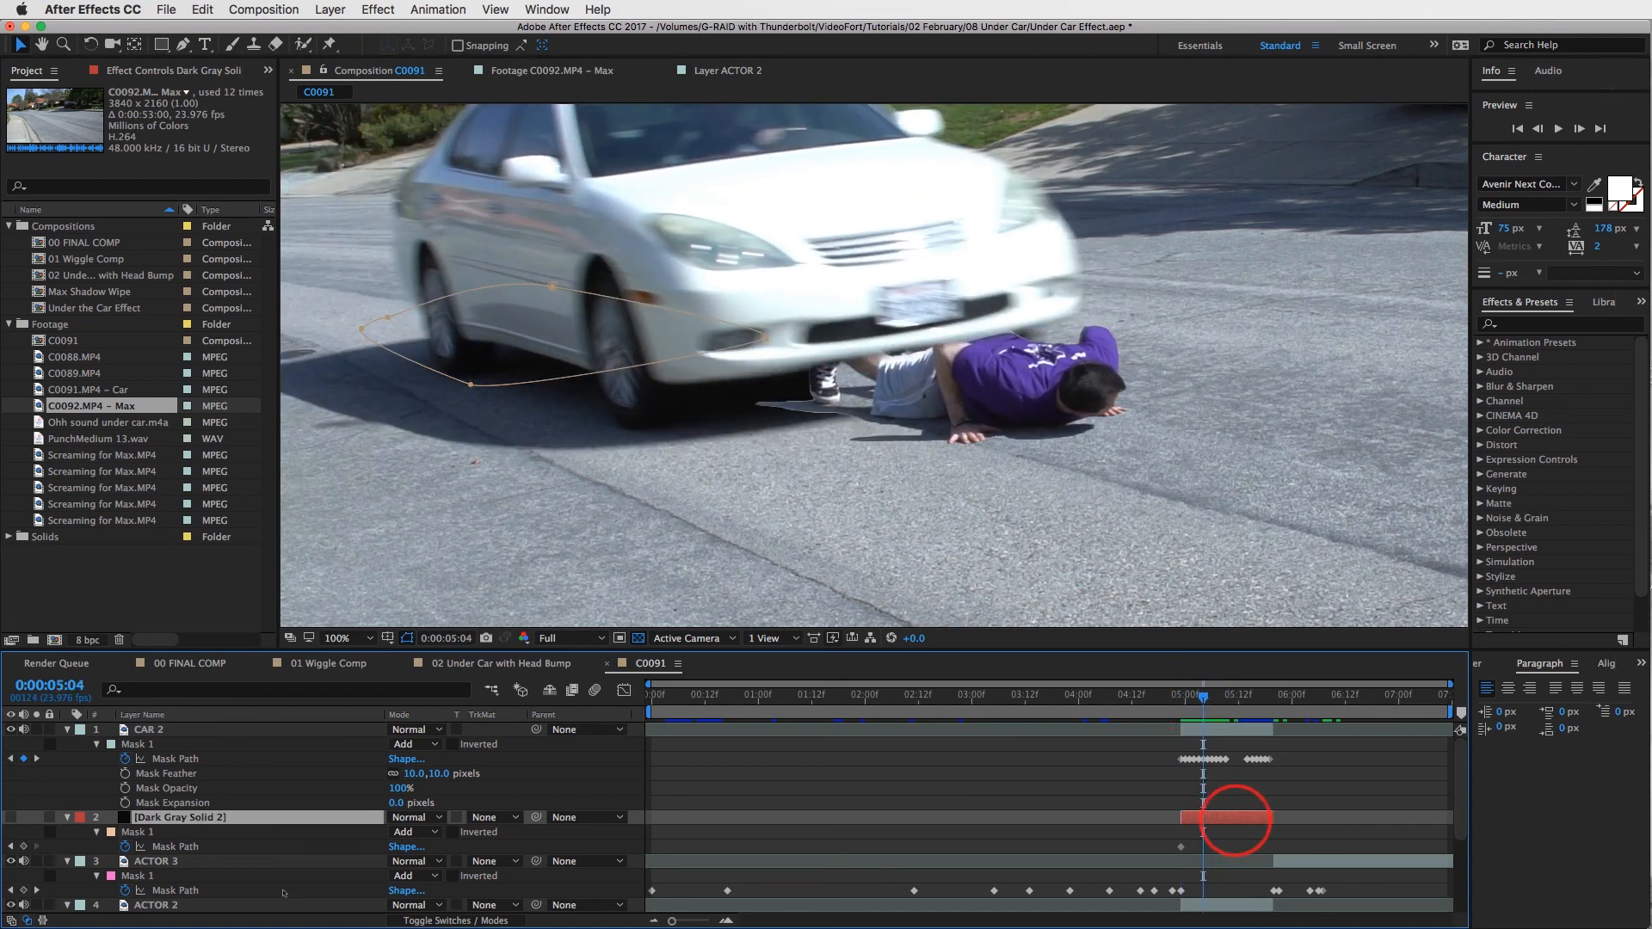
{"action": "left_click", "coordinate": [159, 847]}
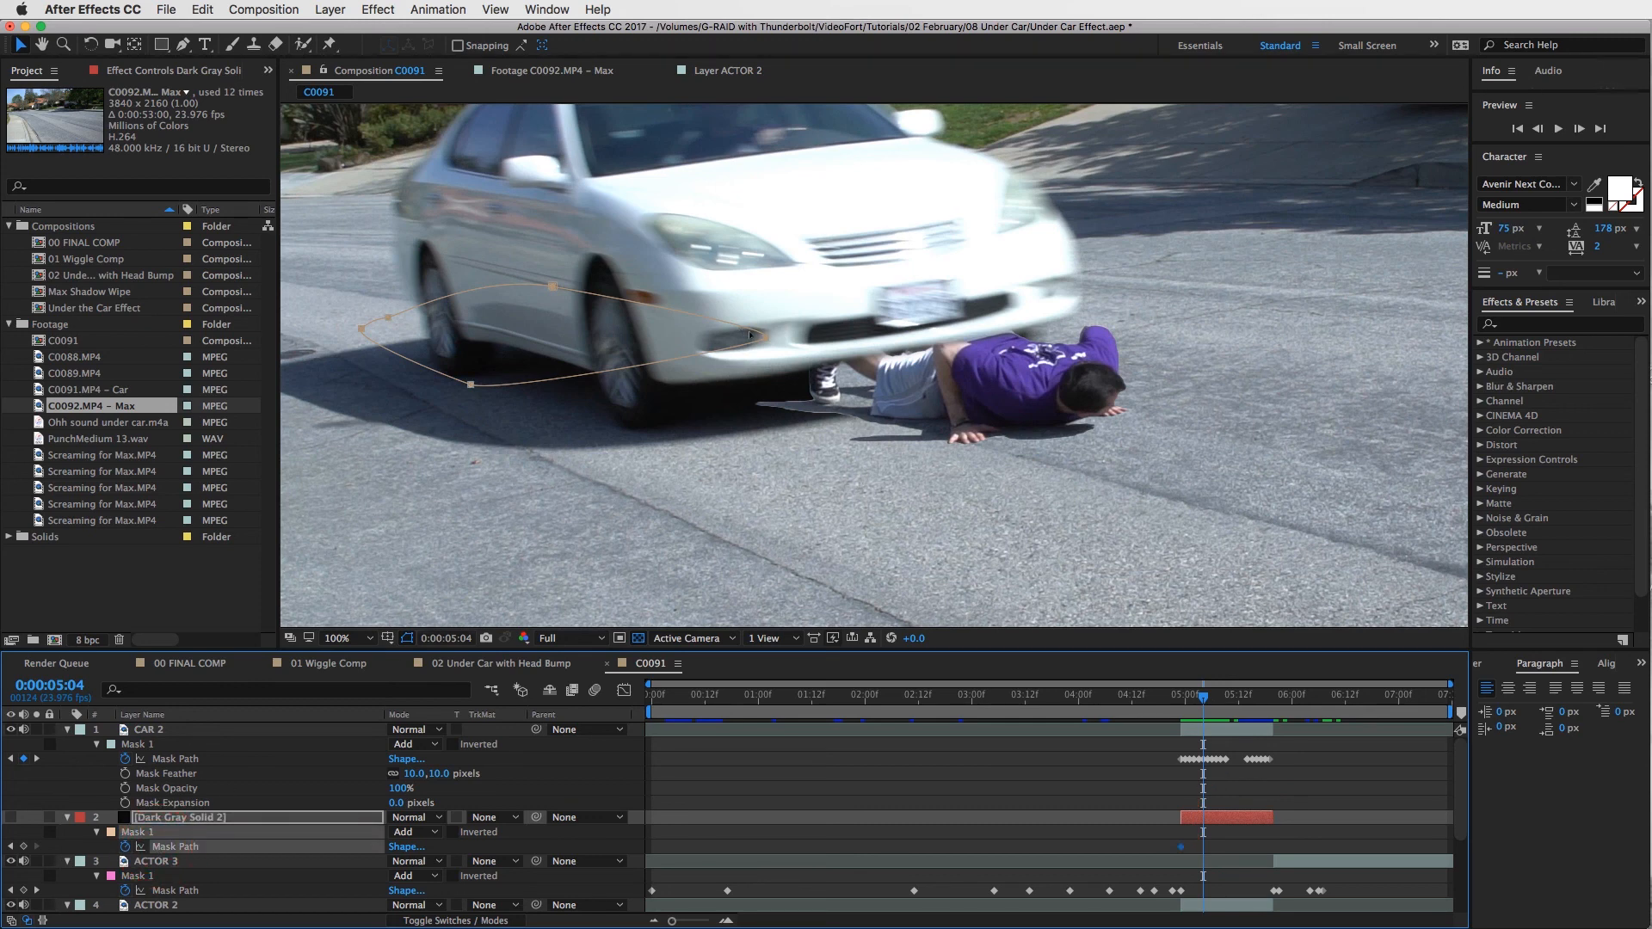
{"action": "left_click_drag", "start_coordinate": [762, 339], "coordinate": [834, 354]}
{"action": "left_click_drag", "start_coordinate": [459, 335], "coordinate": [486, 315]}
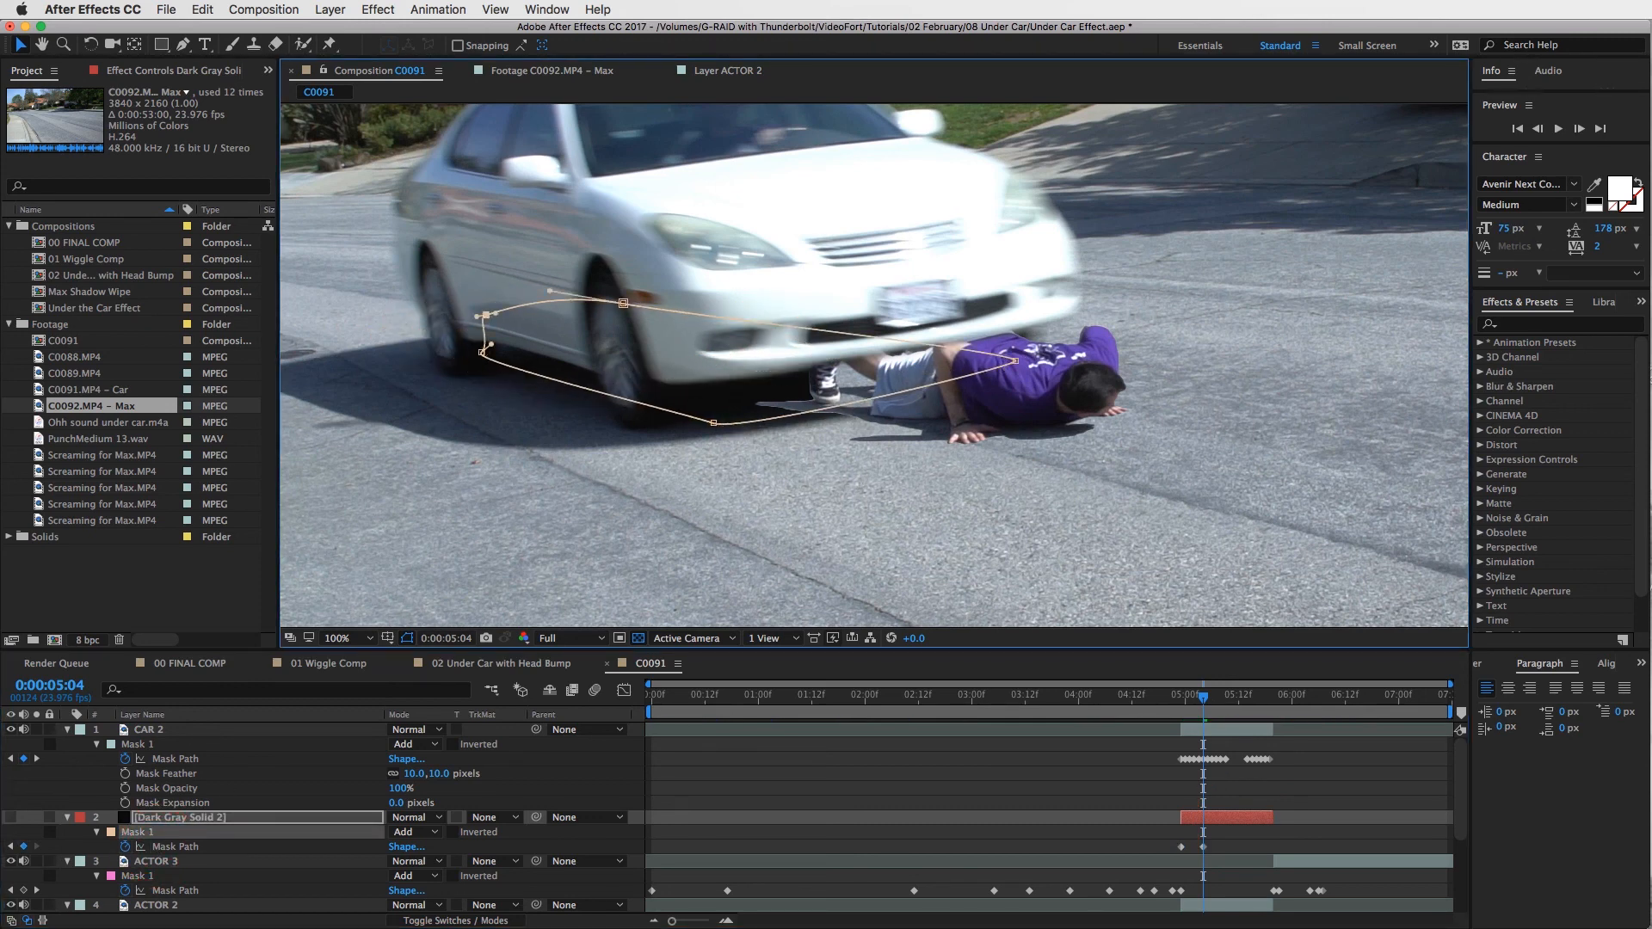
{"action": "left_click_drag", "start_coordinate": [709, 423], "coordinate": [733, 423]}
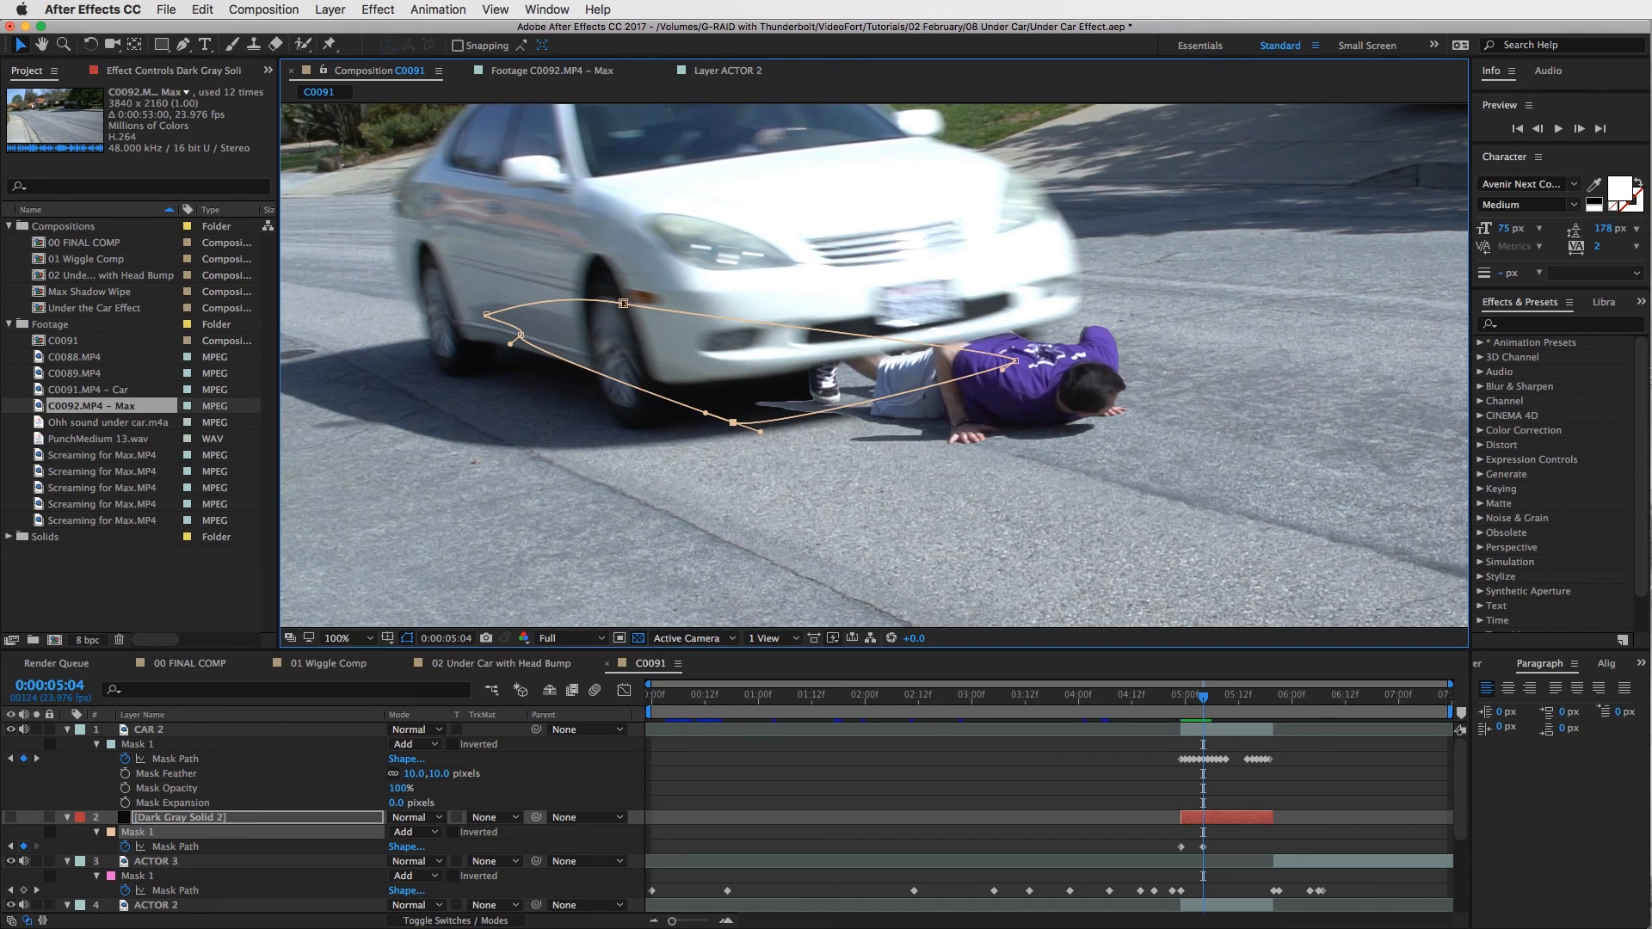
{"action": "left_click_drag", "start_coordinate": [632, 299], "coordinate": [693, 270]}
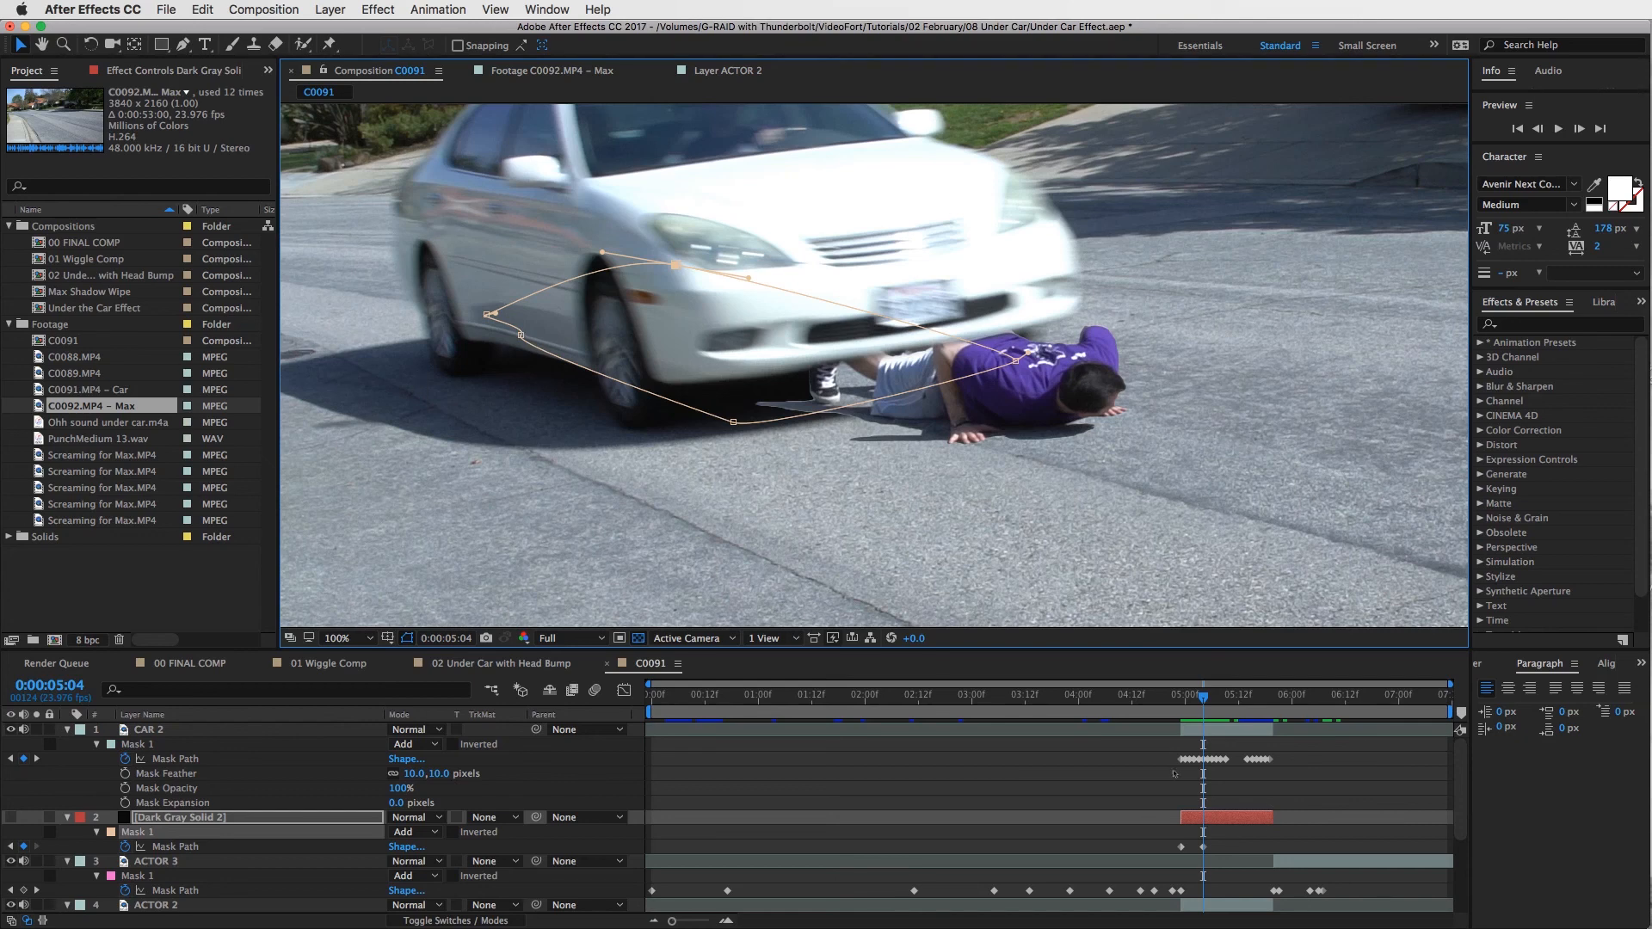
{"action": "left_click", "coordinate": [11, 817]}
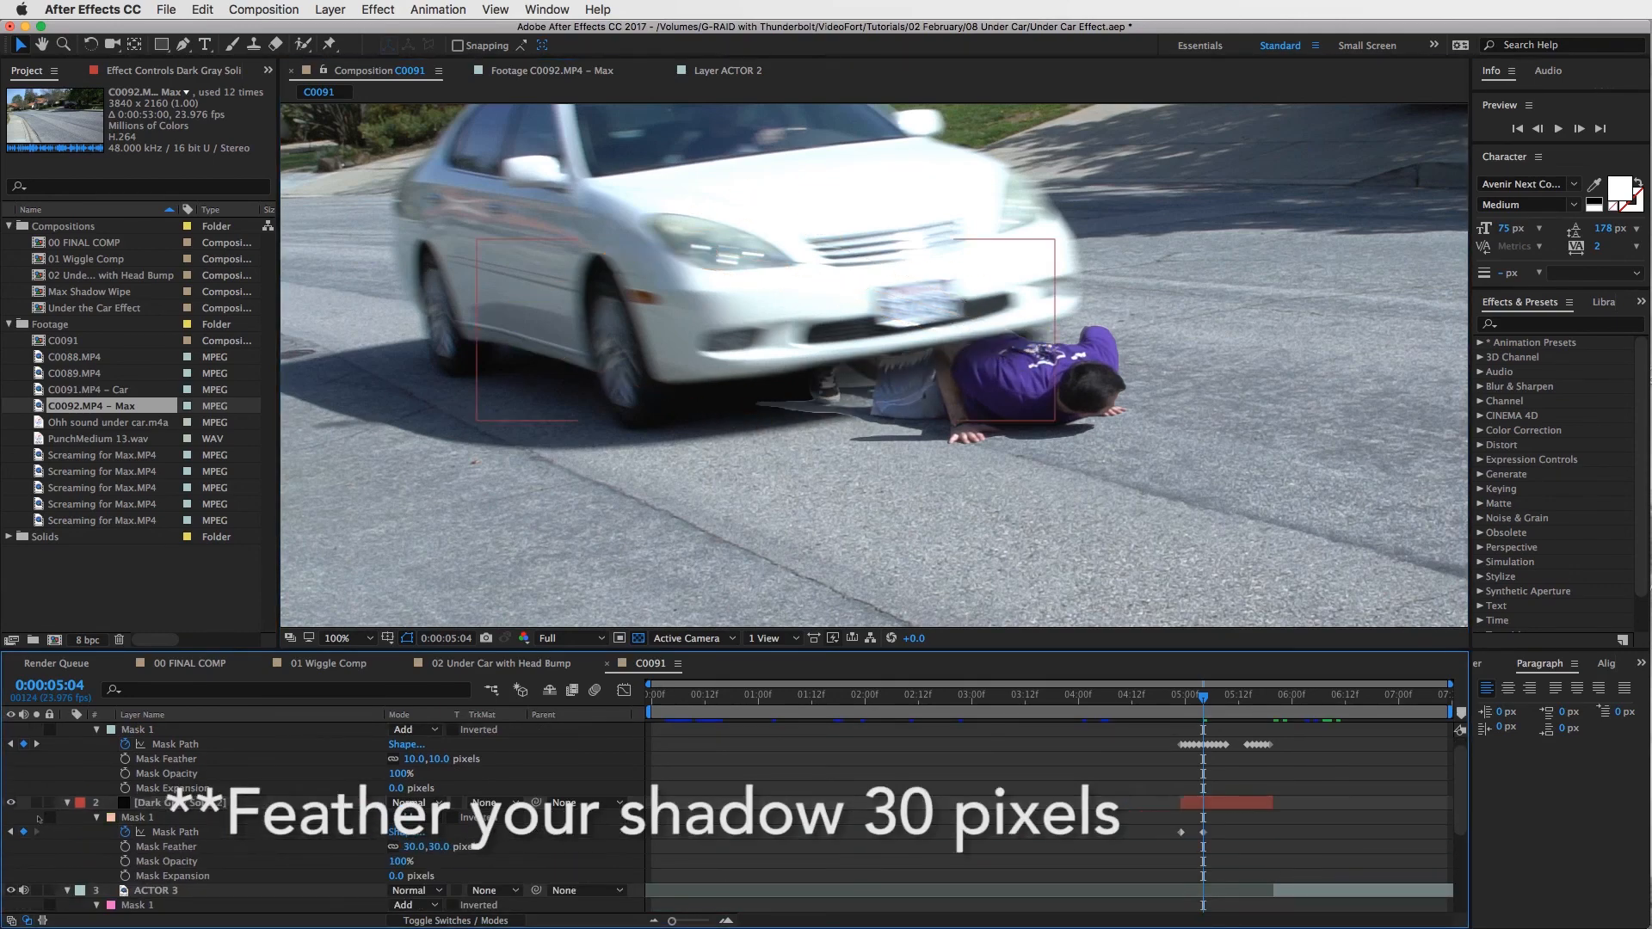
Step: Fit the full frame in view and review the shadow solid beneath the car frame by frame between 0:00:05:09 and 0:00:05:02
{"action": "key", "text": "Page_Up"}
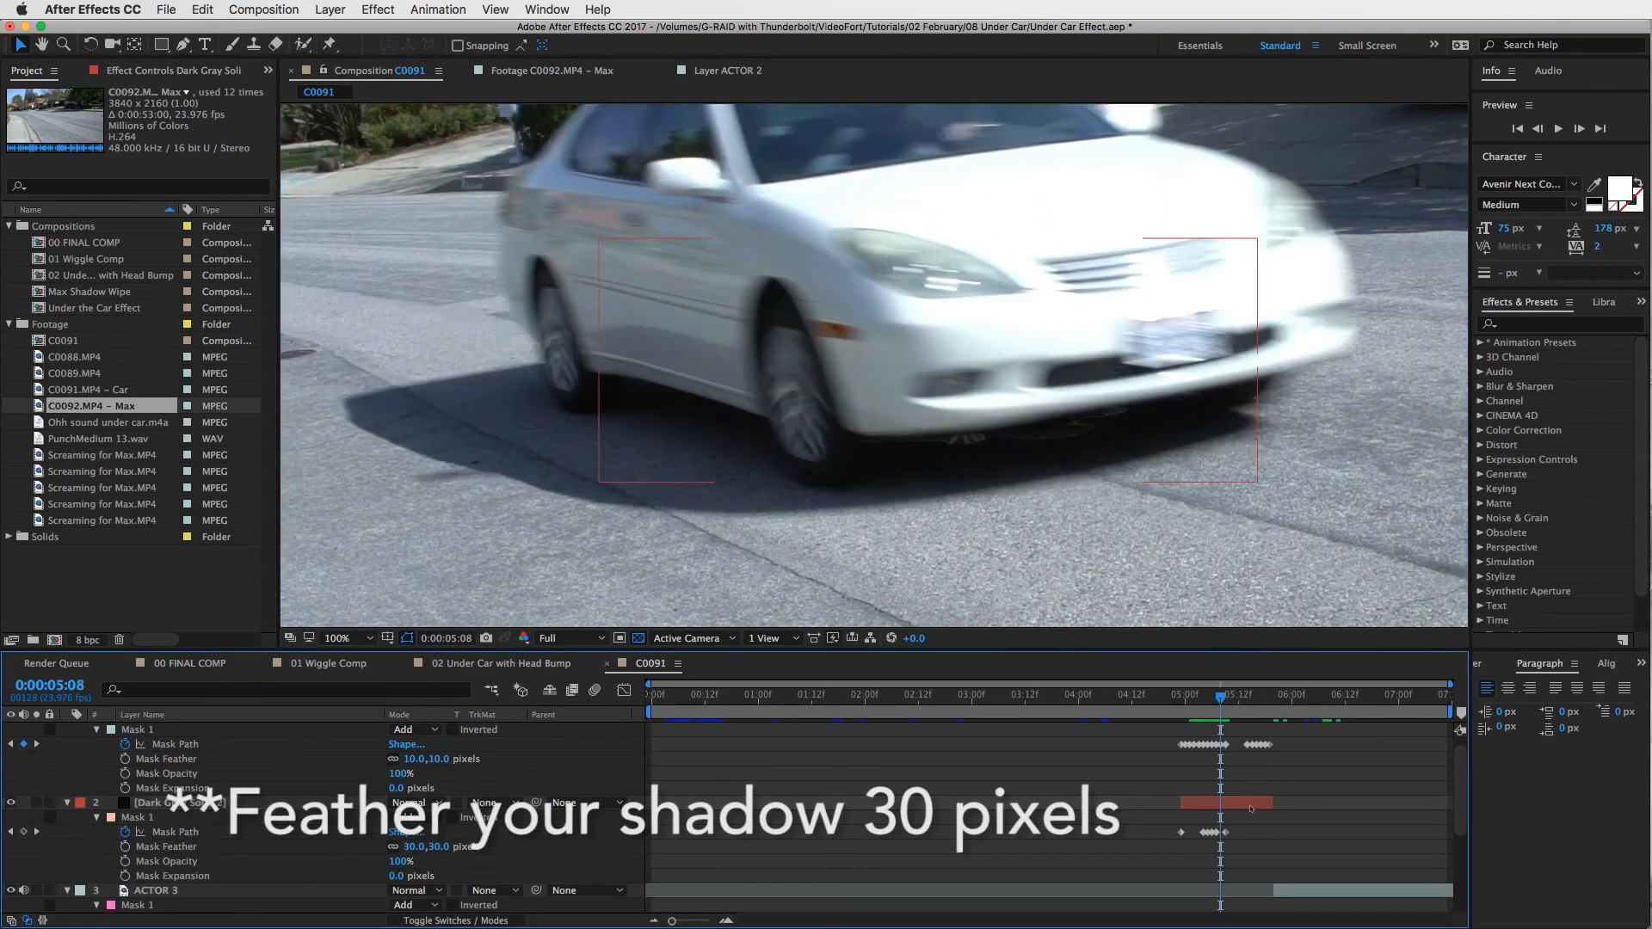
{"action": "key", "text": "Page_Down"}
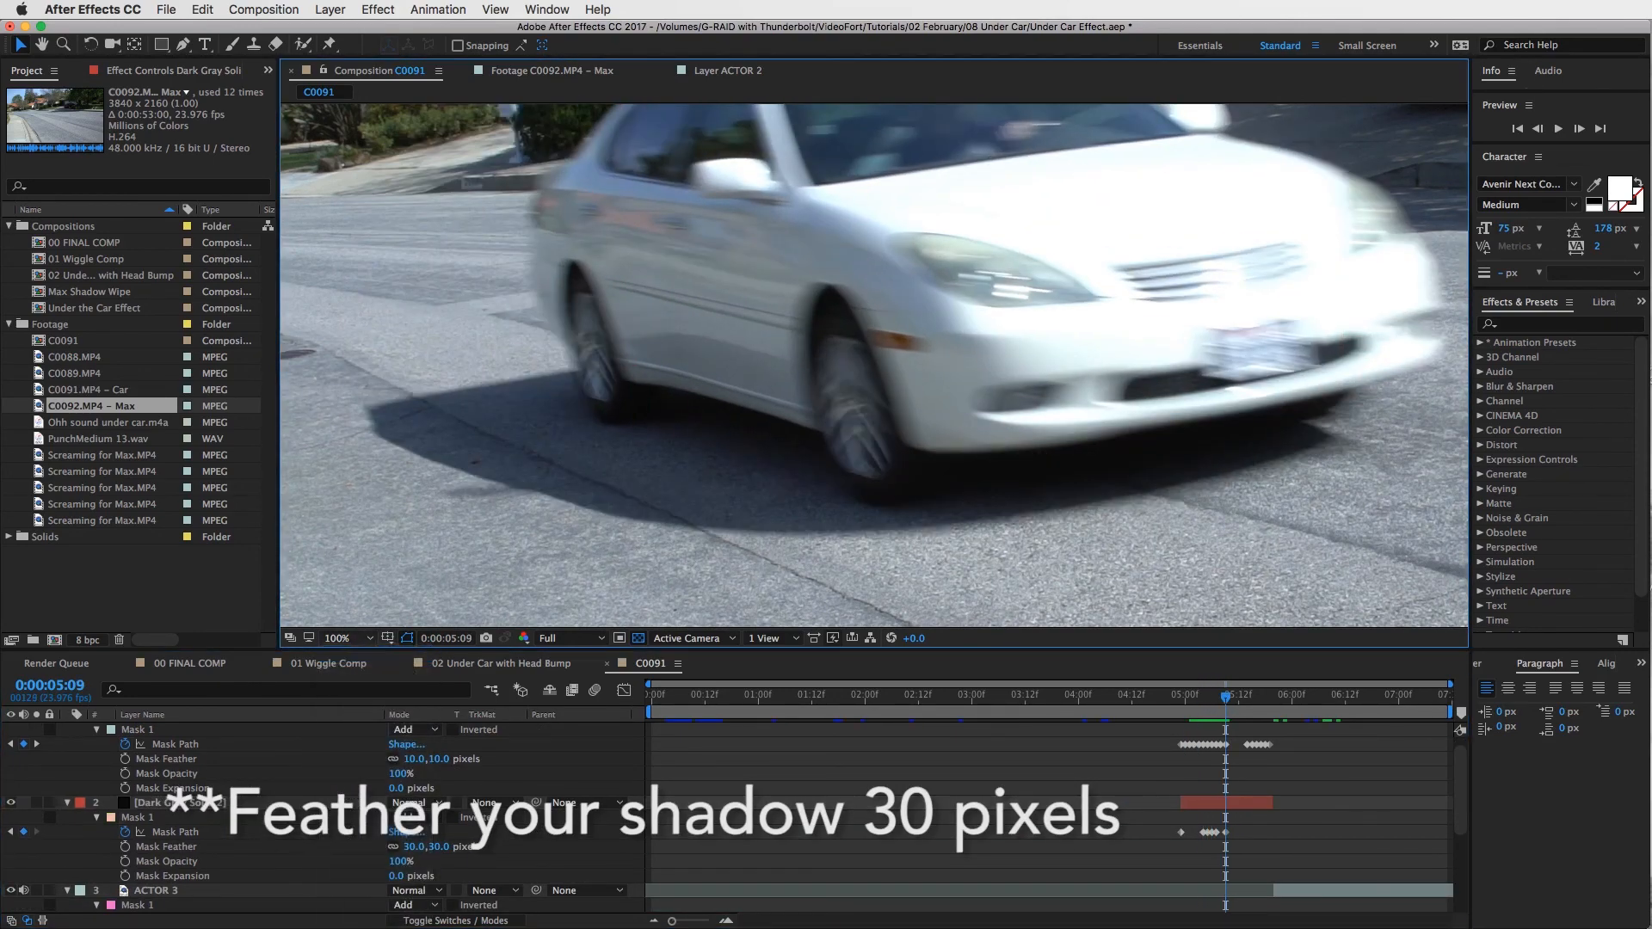
{"action": "key", "text": "shift+slash"}
{"action": "key", "text": "Page_Up"}
{"action": "key", "text": "Page_Up"}
{"action": "key", "text": "Page_Up"}
{"action": "key", "text": "Page_Up"}
{"action": "key", "text": "Page_Up"}
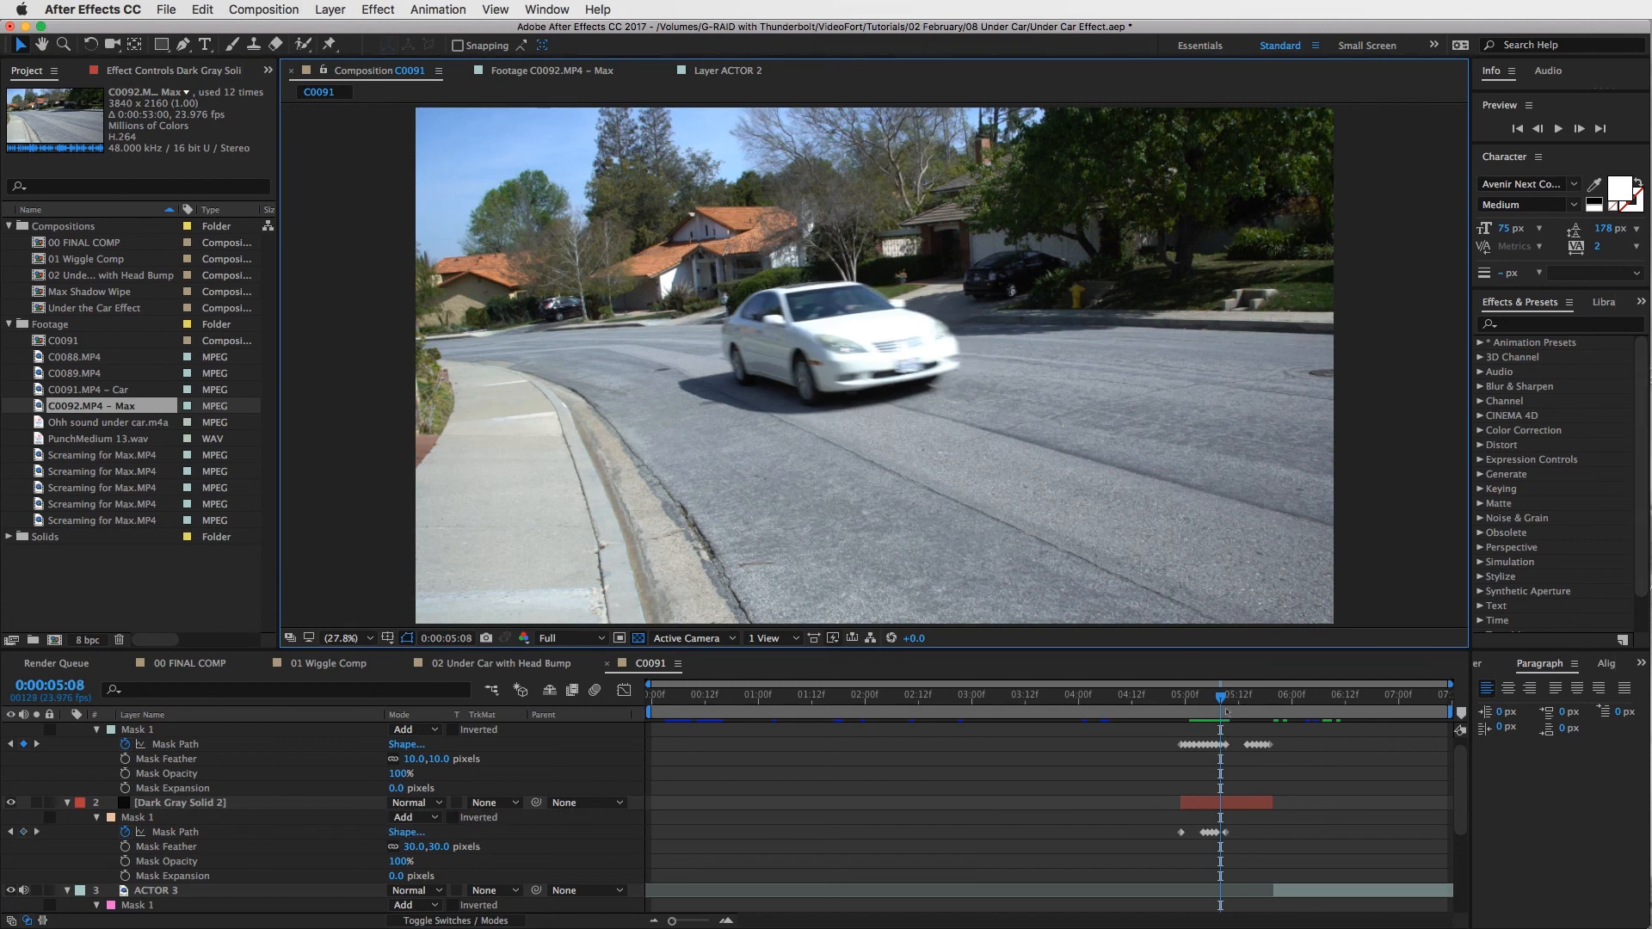
{"action": "key", "text": "Page_Down"}
{"action": "key", "text": "Page_Down"}
{"action": "key", "text": "Page_Down"}
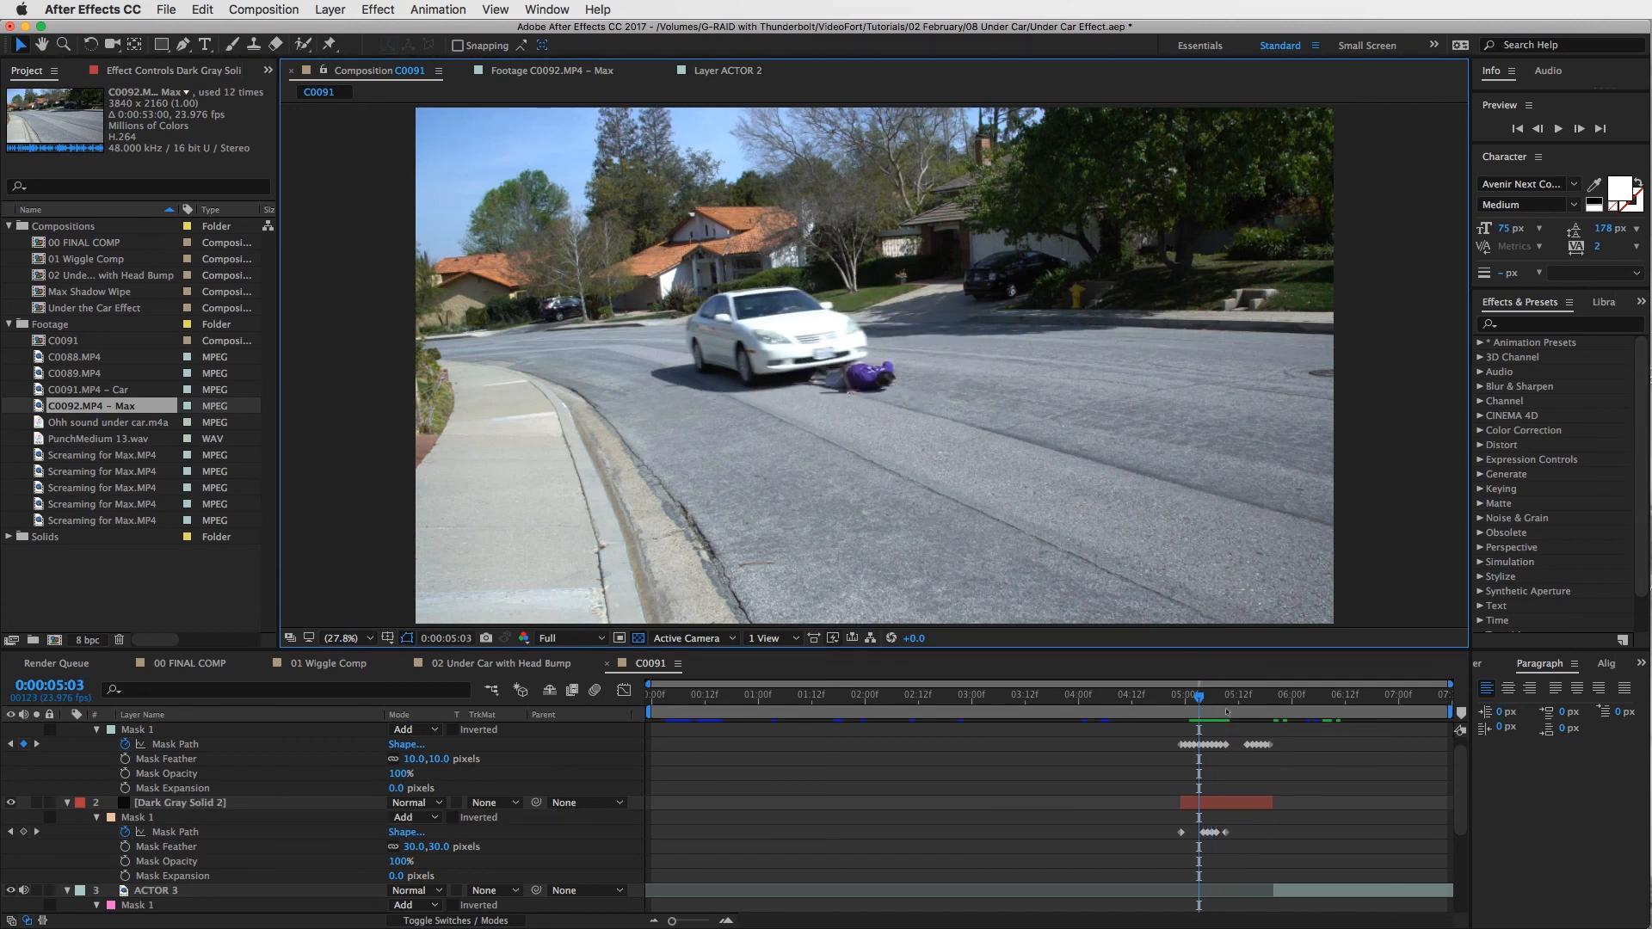
{"action": "key", "text": "Page_Up"}
{"action": "key", "text": "Page_Up"}
{"action": "key", "text": "Page_Up"}
{"action": "key", "text": "Page_Up"}
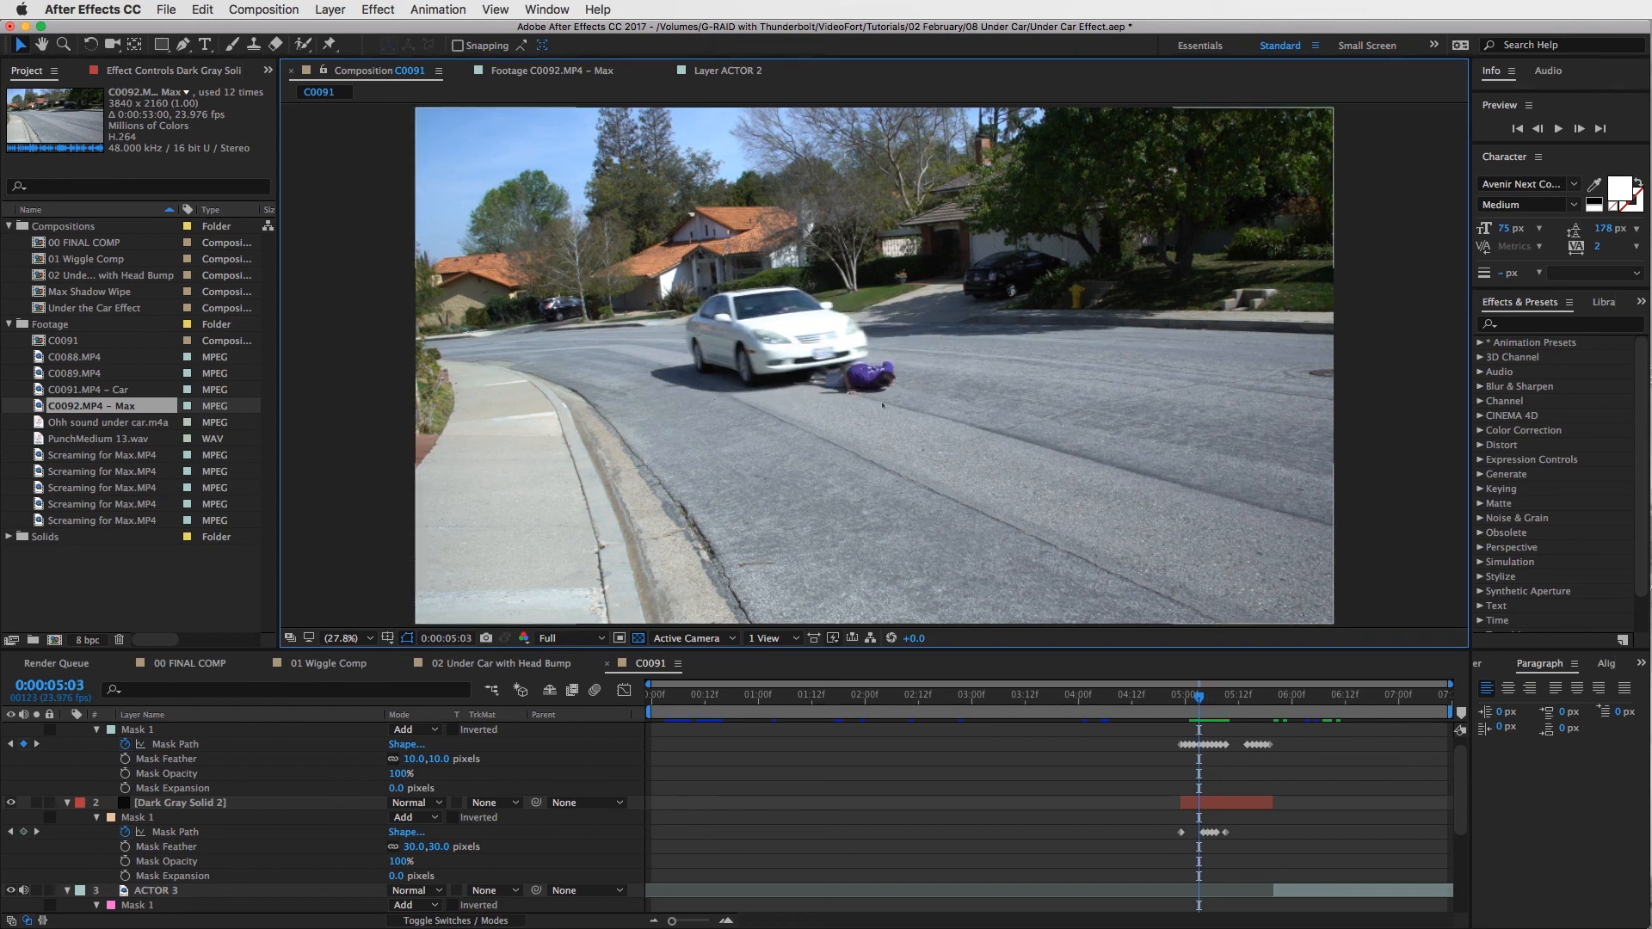
{"action": "key", "text": "Page_Up"}
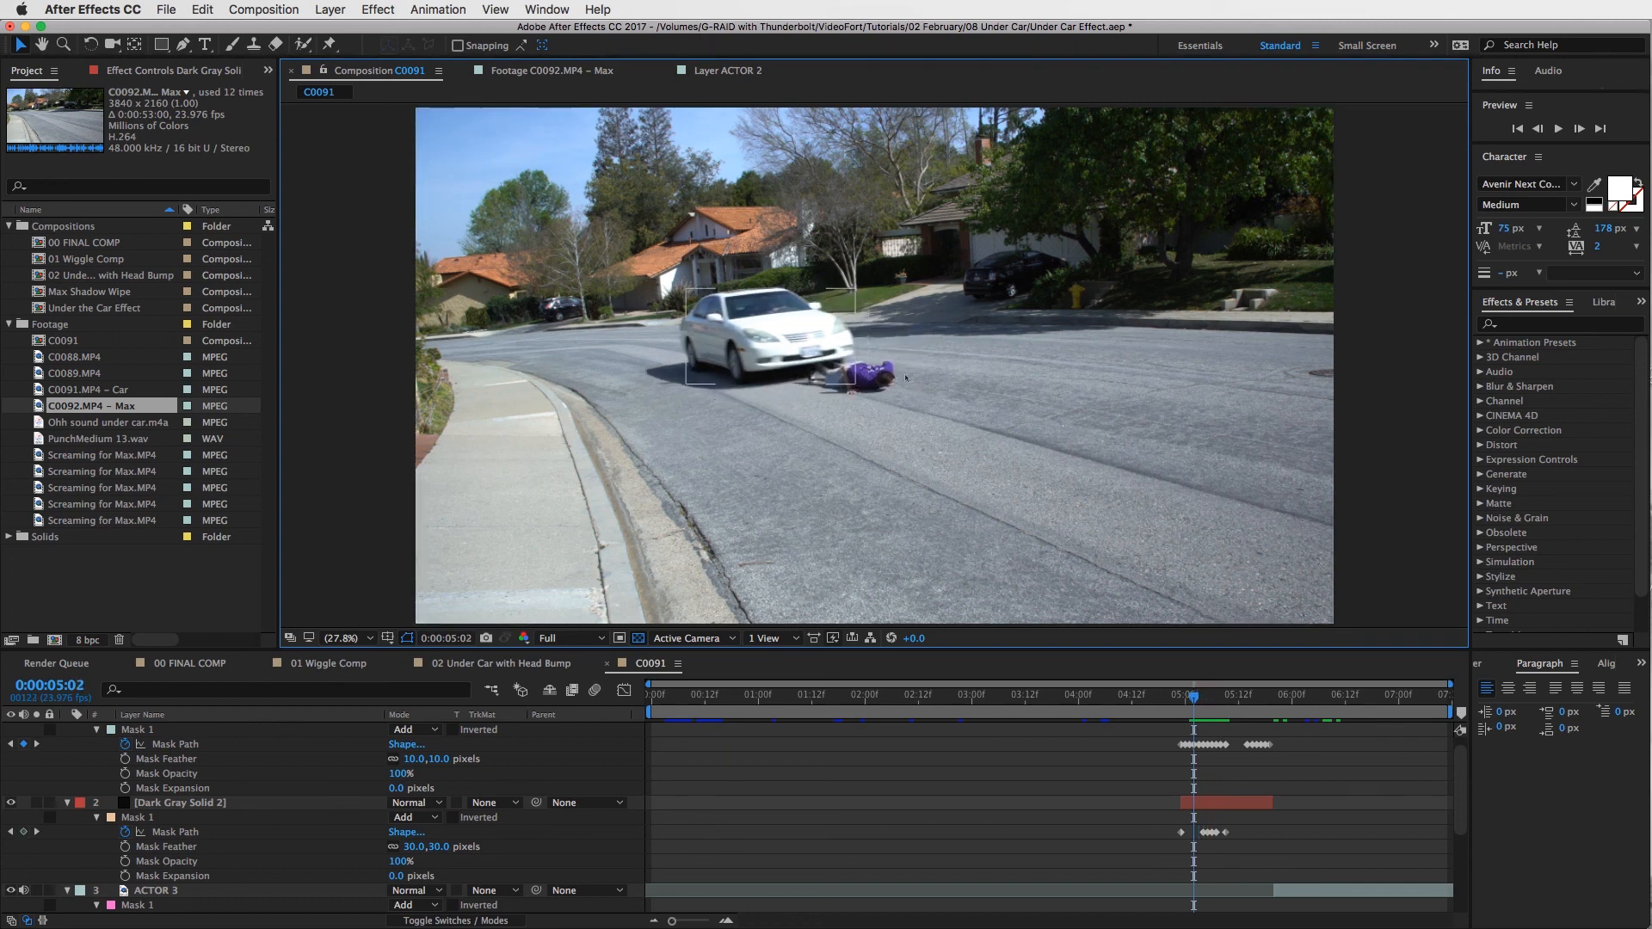
{"action": "key", "text": "Page_Down"}
{"action": "key", "text": "Page_Down"}
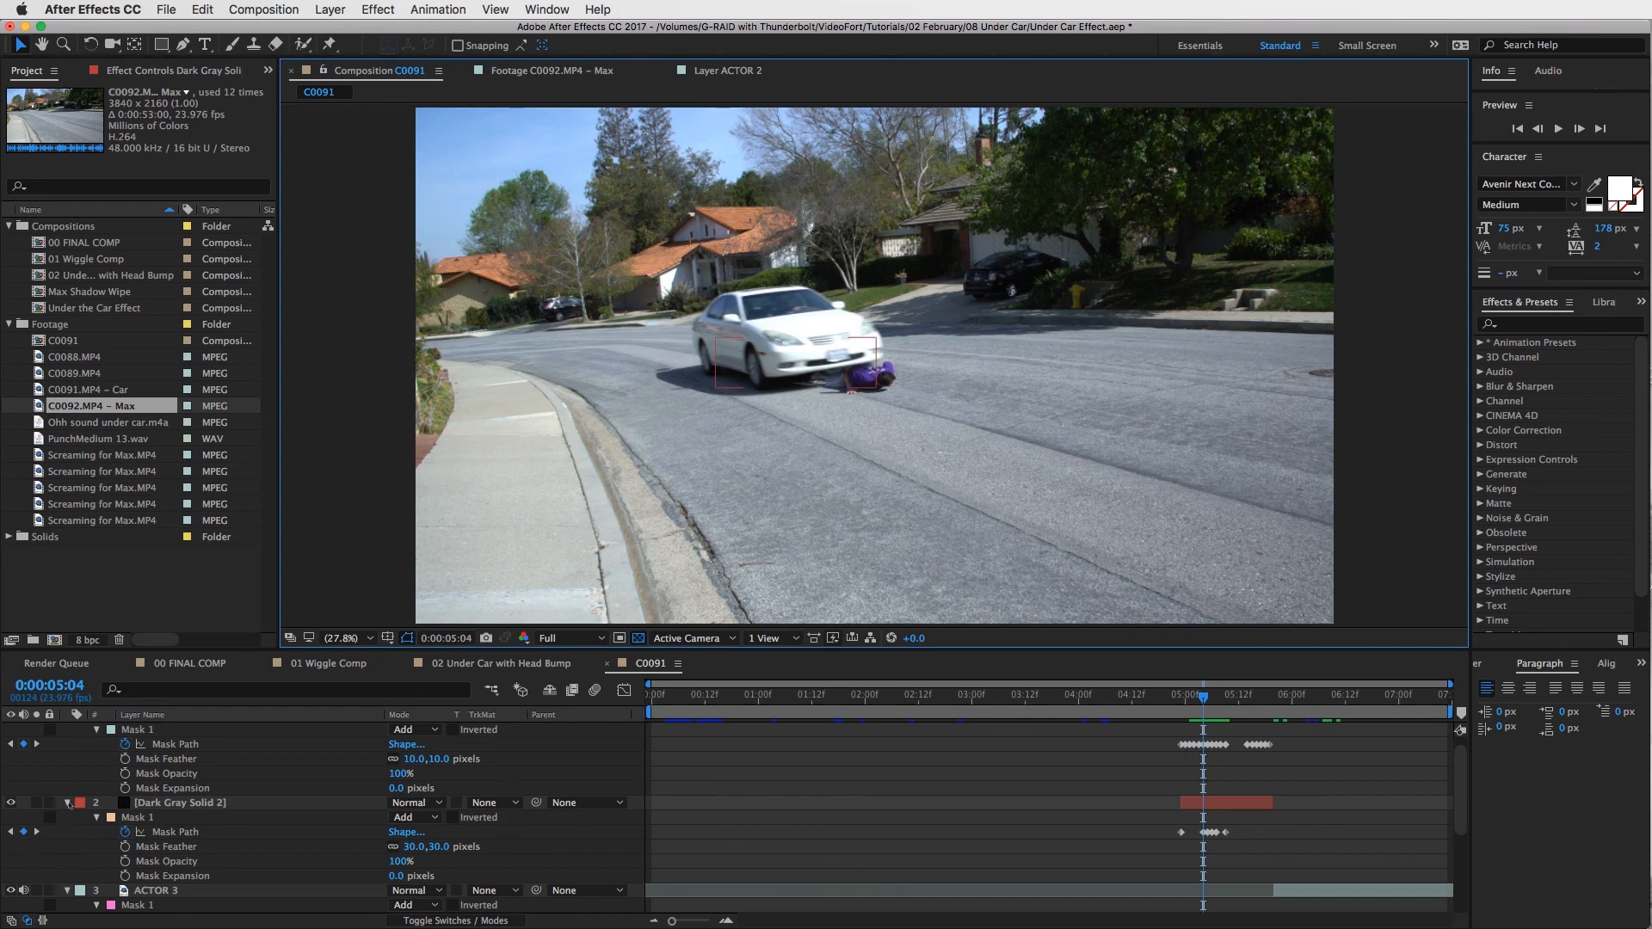
Step: Collapse the expanded properties of the dark solid, CAR 2, ACTOR 3 and ACTOR layers
{"action": "left_click", "coordinate": [67, 802]}
{"action": "scroll", "coordinate": [75, 751], "scroll_direction": "up", "scroll_amount": 1}
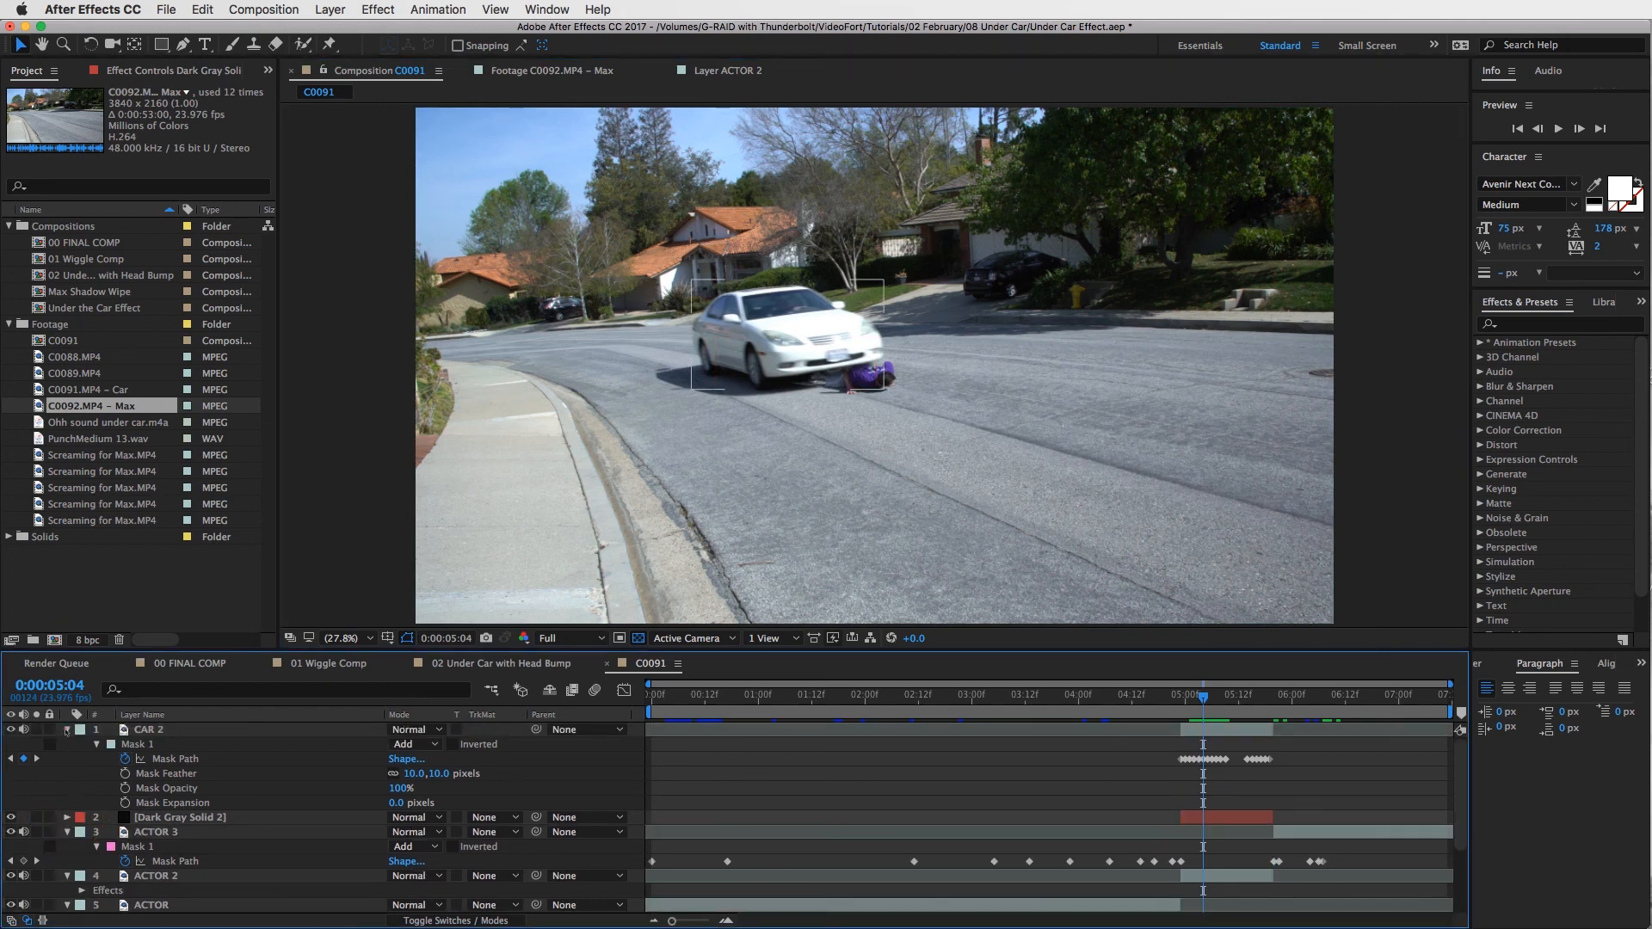
{"action": "left_click", "coordinate": [67, 730]}
{"action": "left_click", "coordinate": [67, 759]}
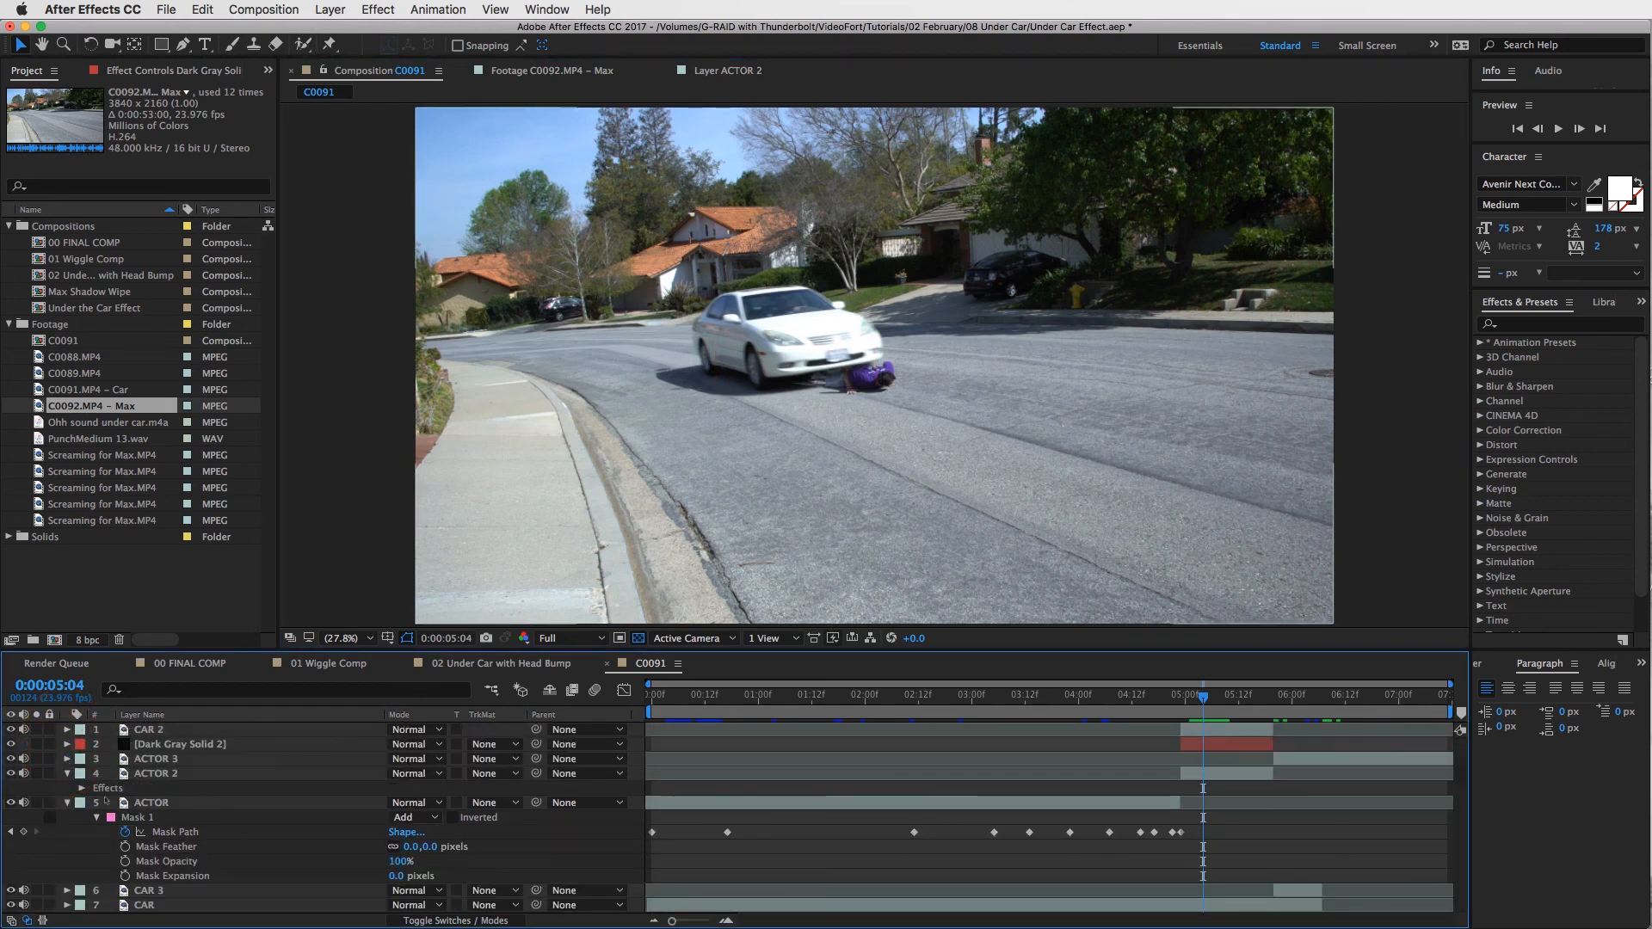
{"action": "left_click", "coordinate": [67, 802]}
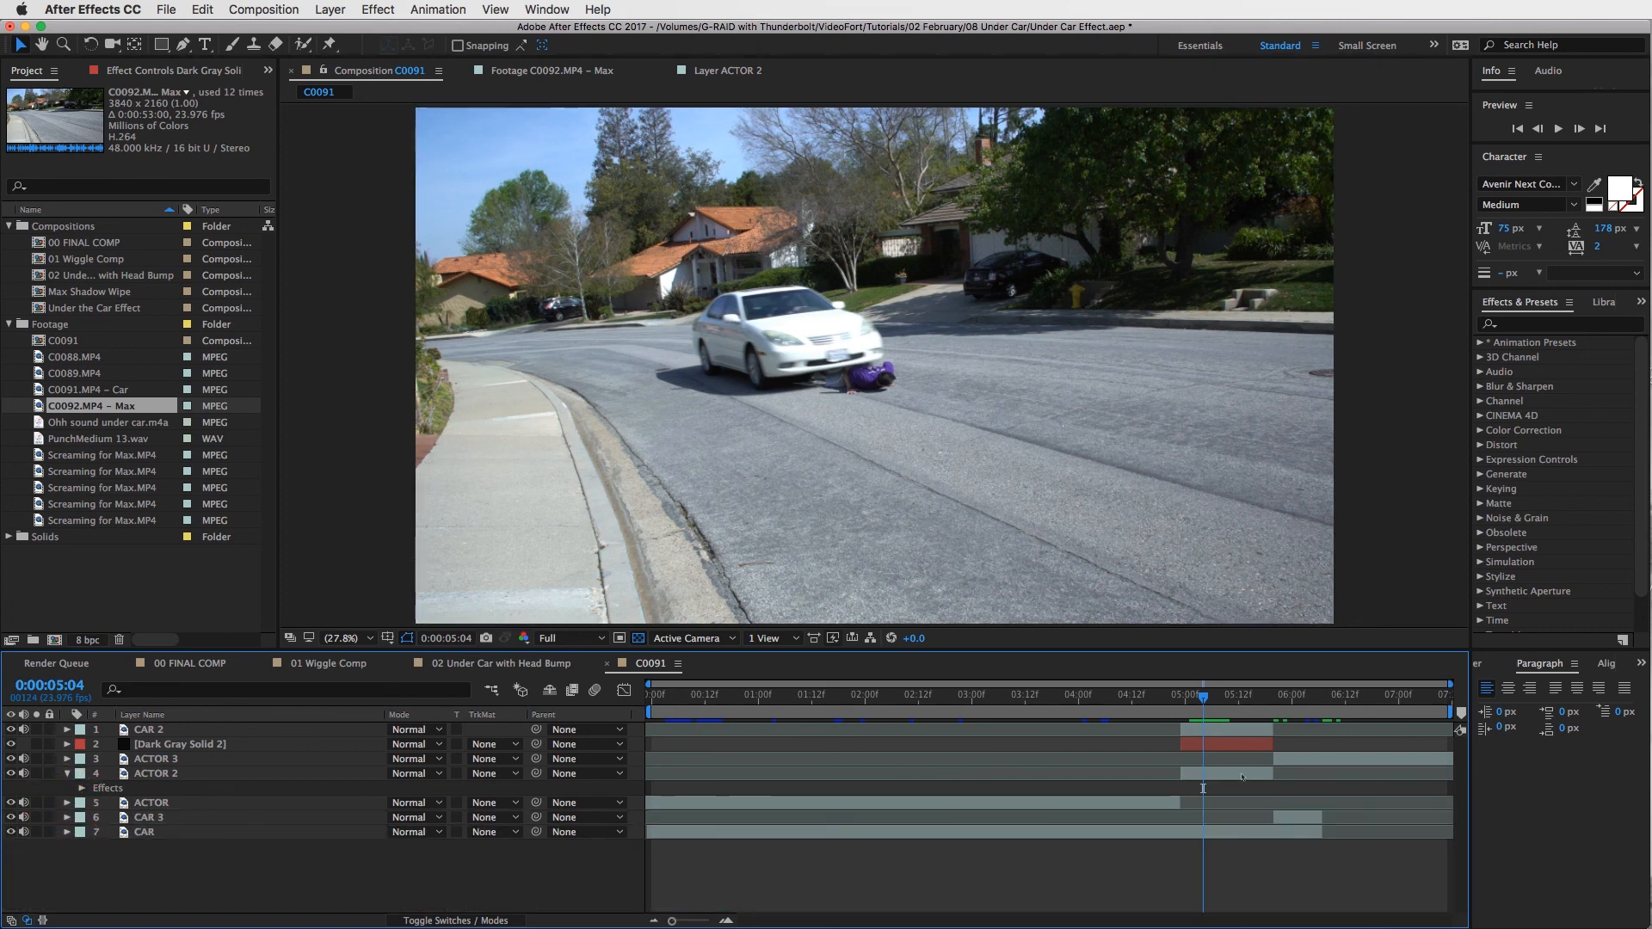
Step: Set the ACTOR 2 layer's label colour to Yellow and rename the layer "ACTOR 2 – Rotoscope"
{"action": "left_click", "coordinate": [1241, 775]}
{"action": "left_click", "coordinate": [82, 773]}
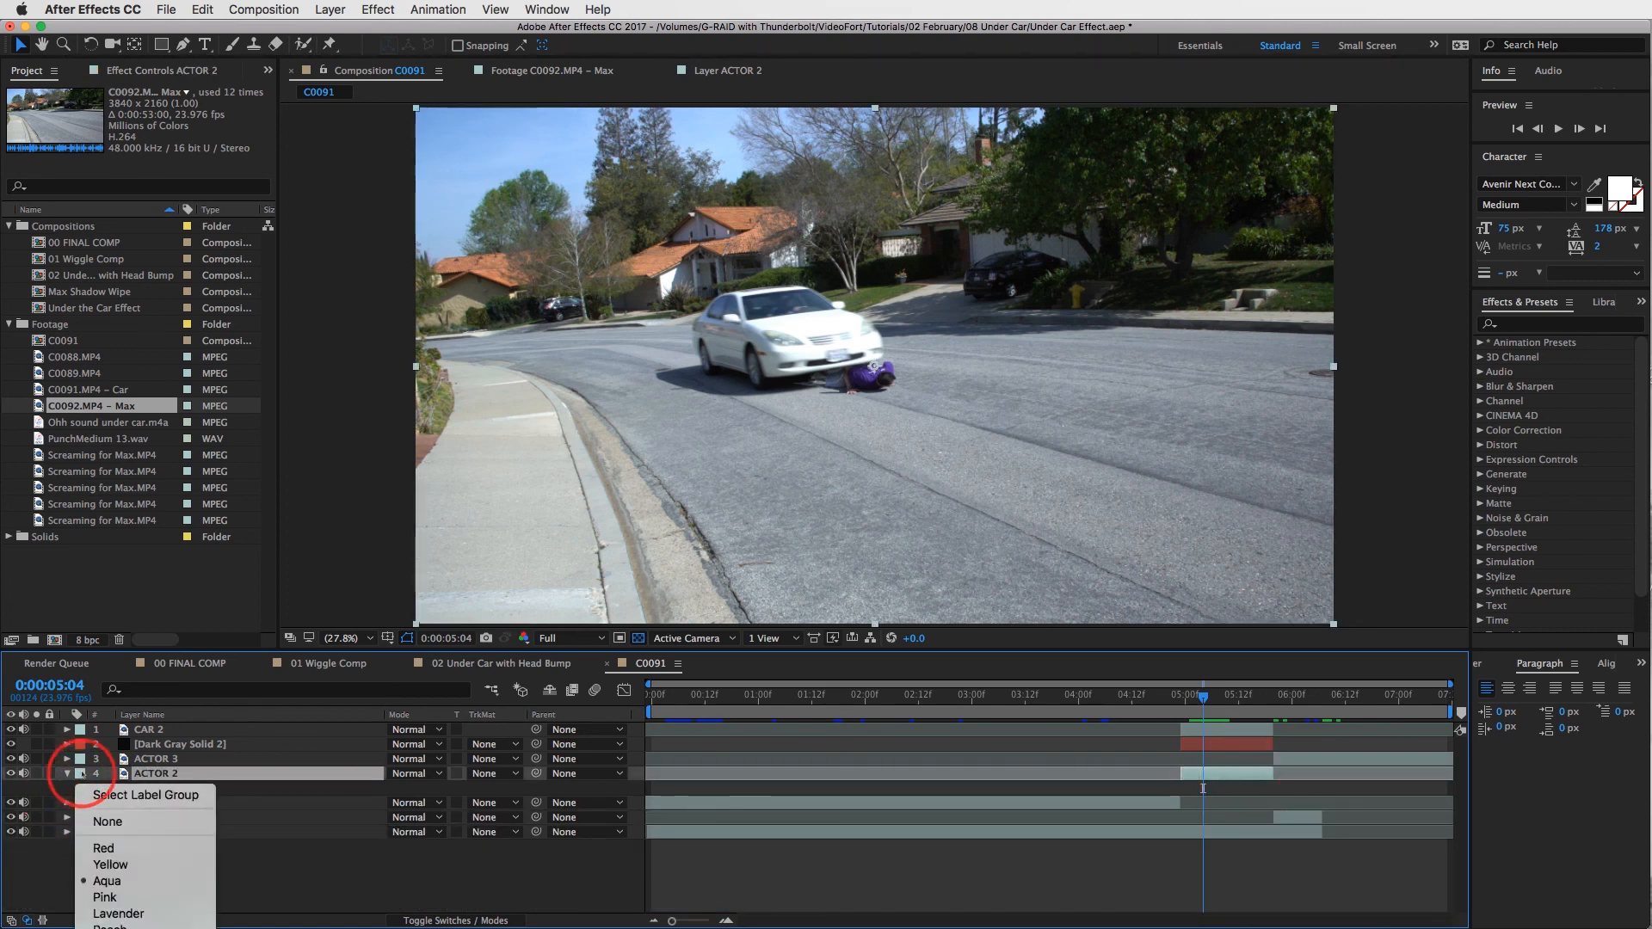
{"action": "left_click", "coordinate": [110, 865]}
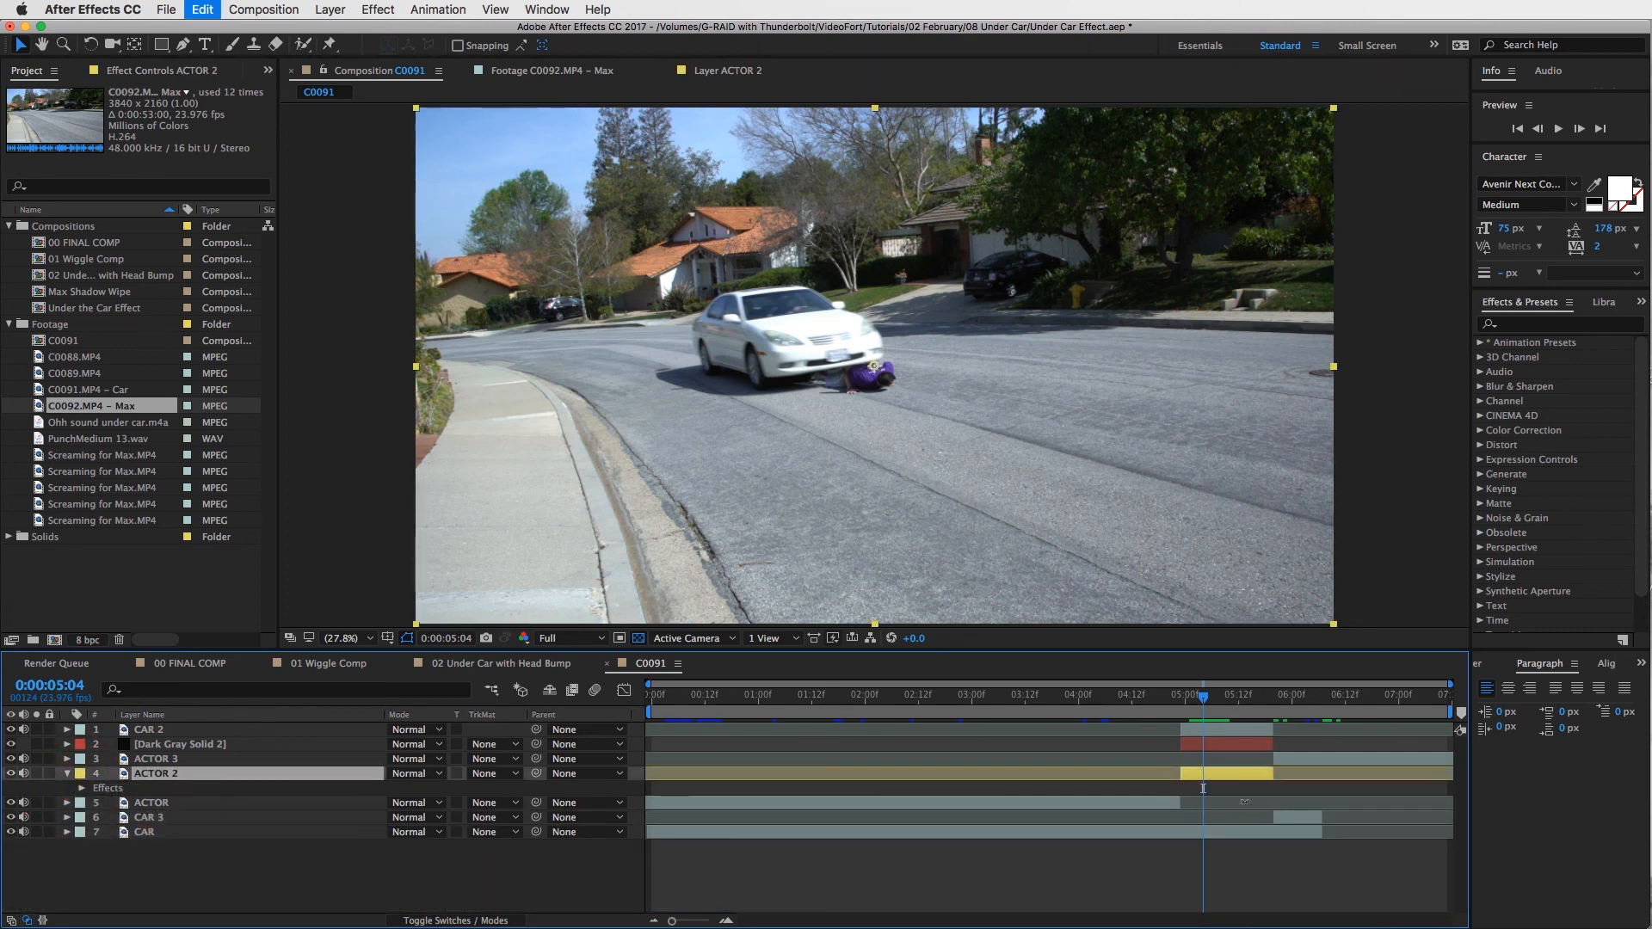
{"action": "left_click", "coordinate": [1239, 777]}
{"action": "left_click", "coordinate": [159, 772]}
{"action": "key", "text": "Return"}
{"action": "type", "text": "– Rotoscope"}
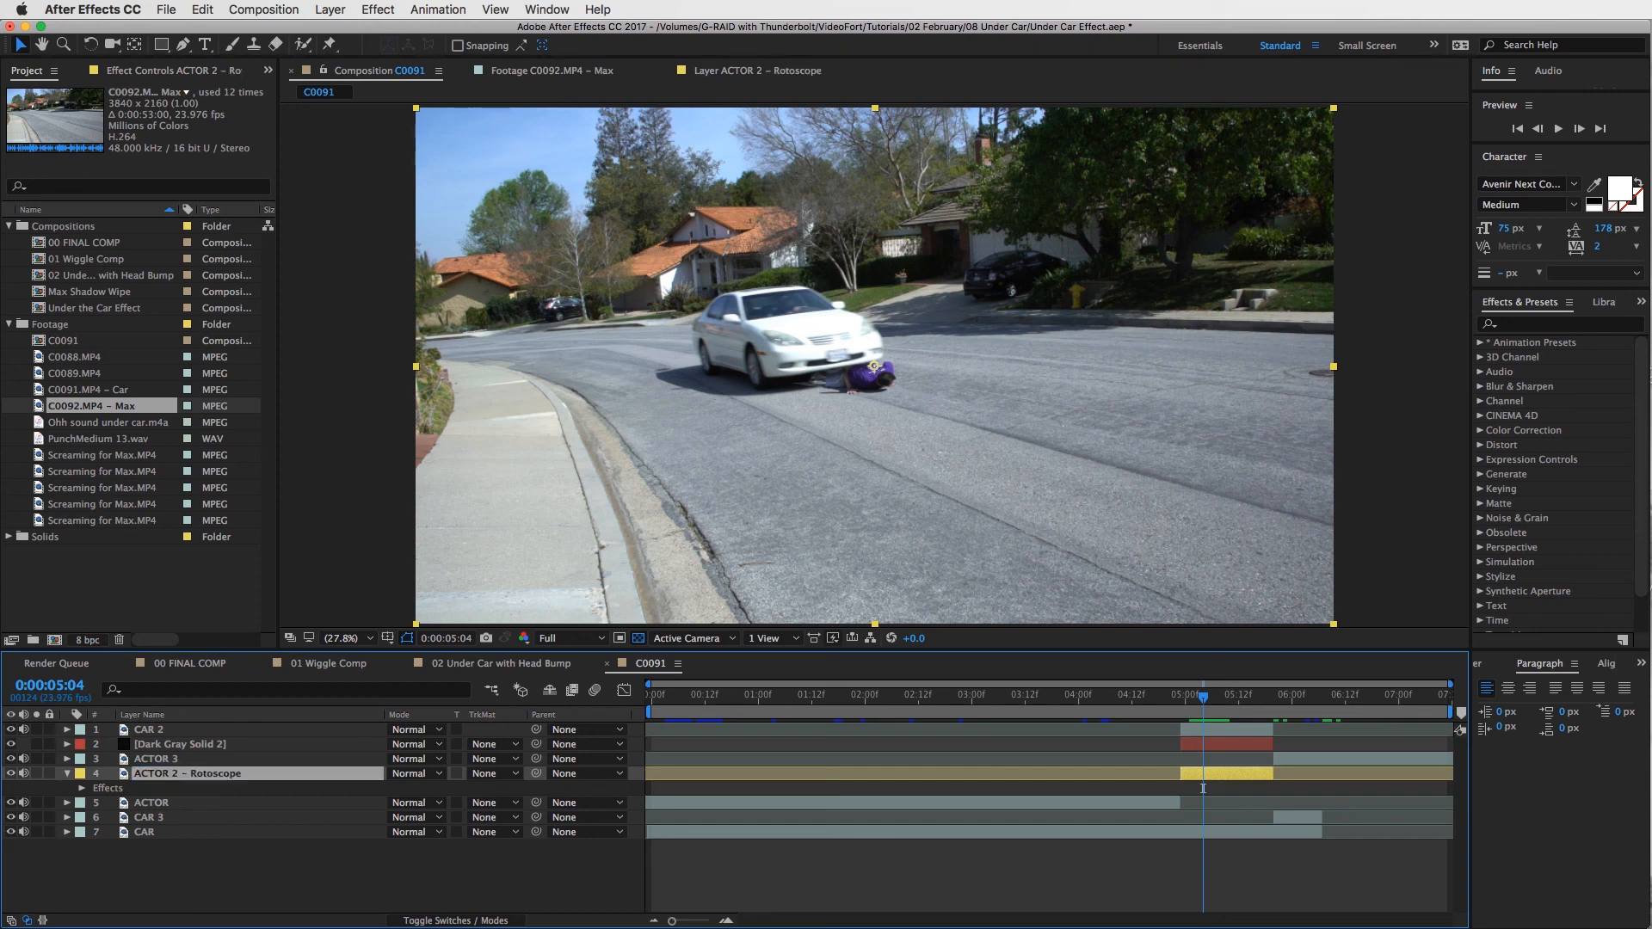
Step: Split the "ACTOR 2 – Rotoscope" layer at 0:00:05:09, where the car has fully covered the actor
{"action": "key", "text": "Return"}
{"action": "left_click_drag", "start_coordinate": [1204, 695], "coordinate": [1216, 695]}
{"action": "key", "text": "Page_Down"}
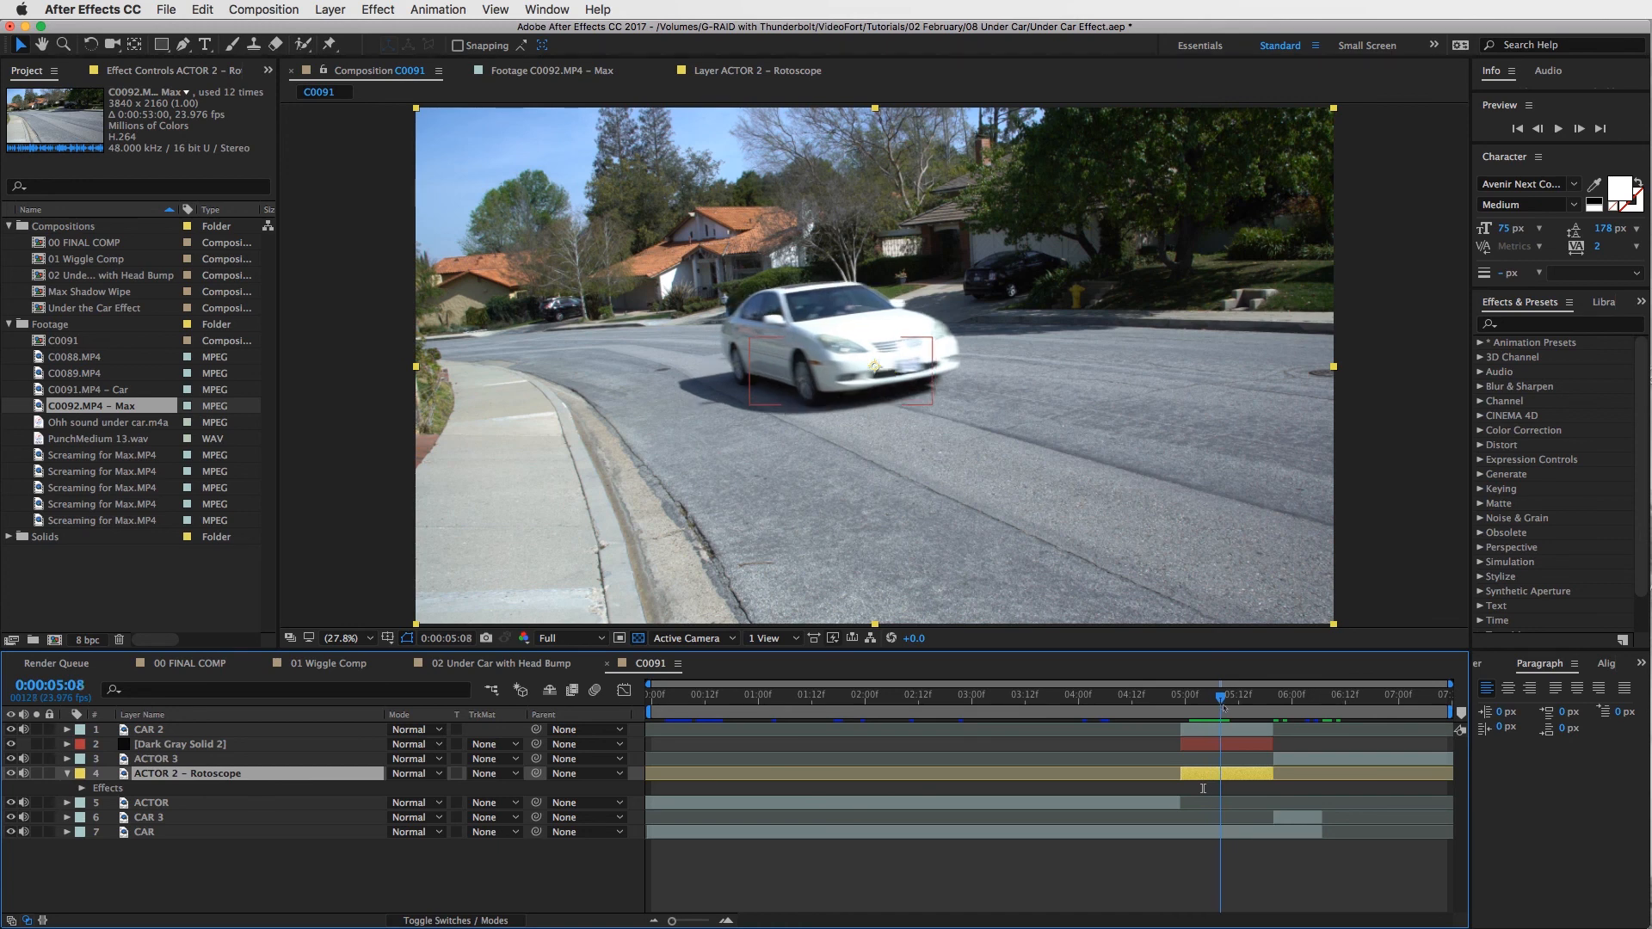
{"action": "key", "text": "Page_Down"}
{"action": "left_click", "coordinate": [1222, 778]}
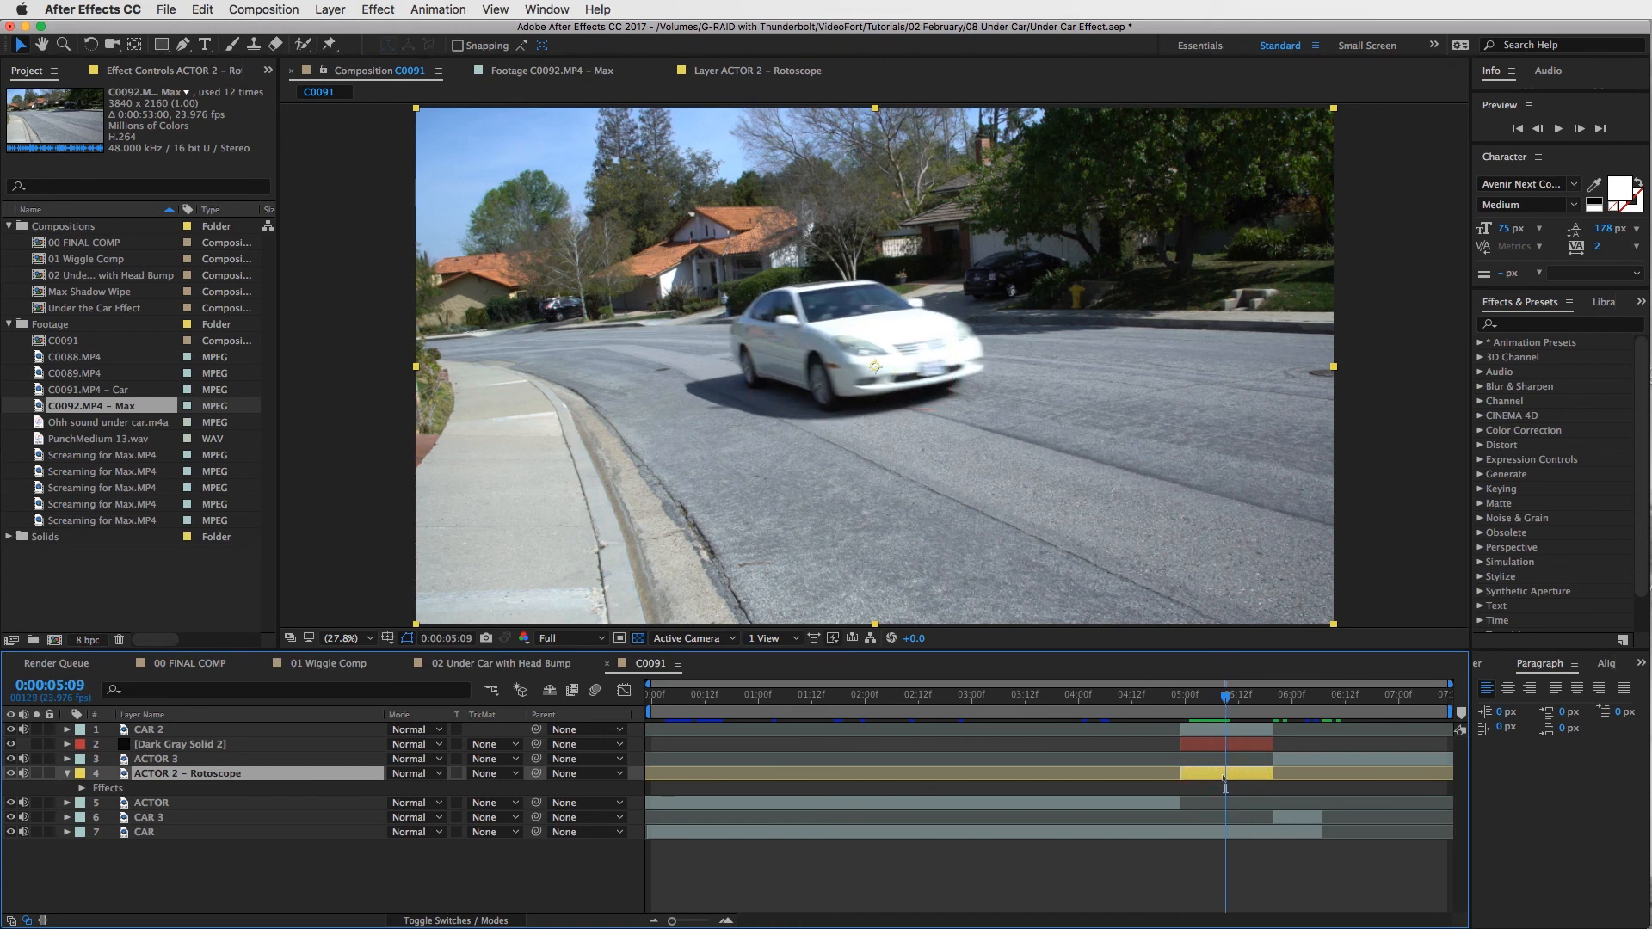
{"action": "key", "text": "super+shift+d"}
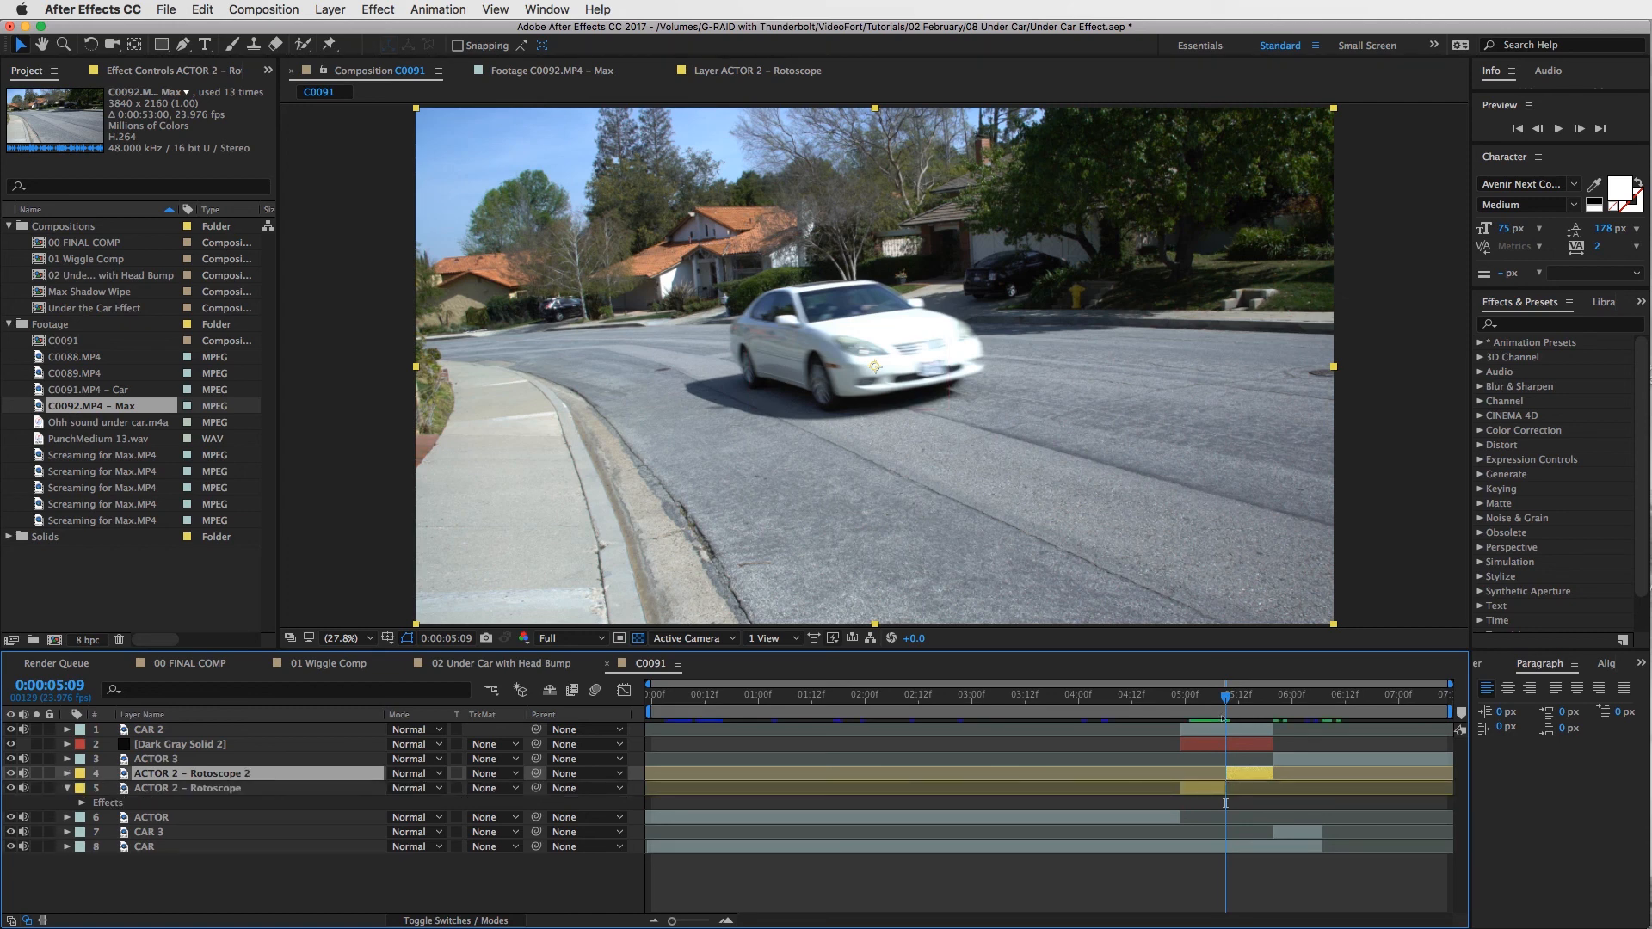
Step: Trim the end of the Dark Gray Solid 2 layer to 0:00:05:09
{"action": "left_click_drag", "start_coordinate": [1226, 700], "coordinate": [1238, 701]}
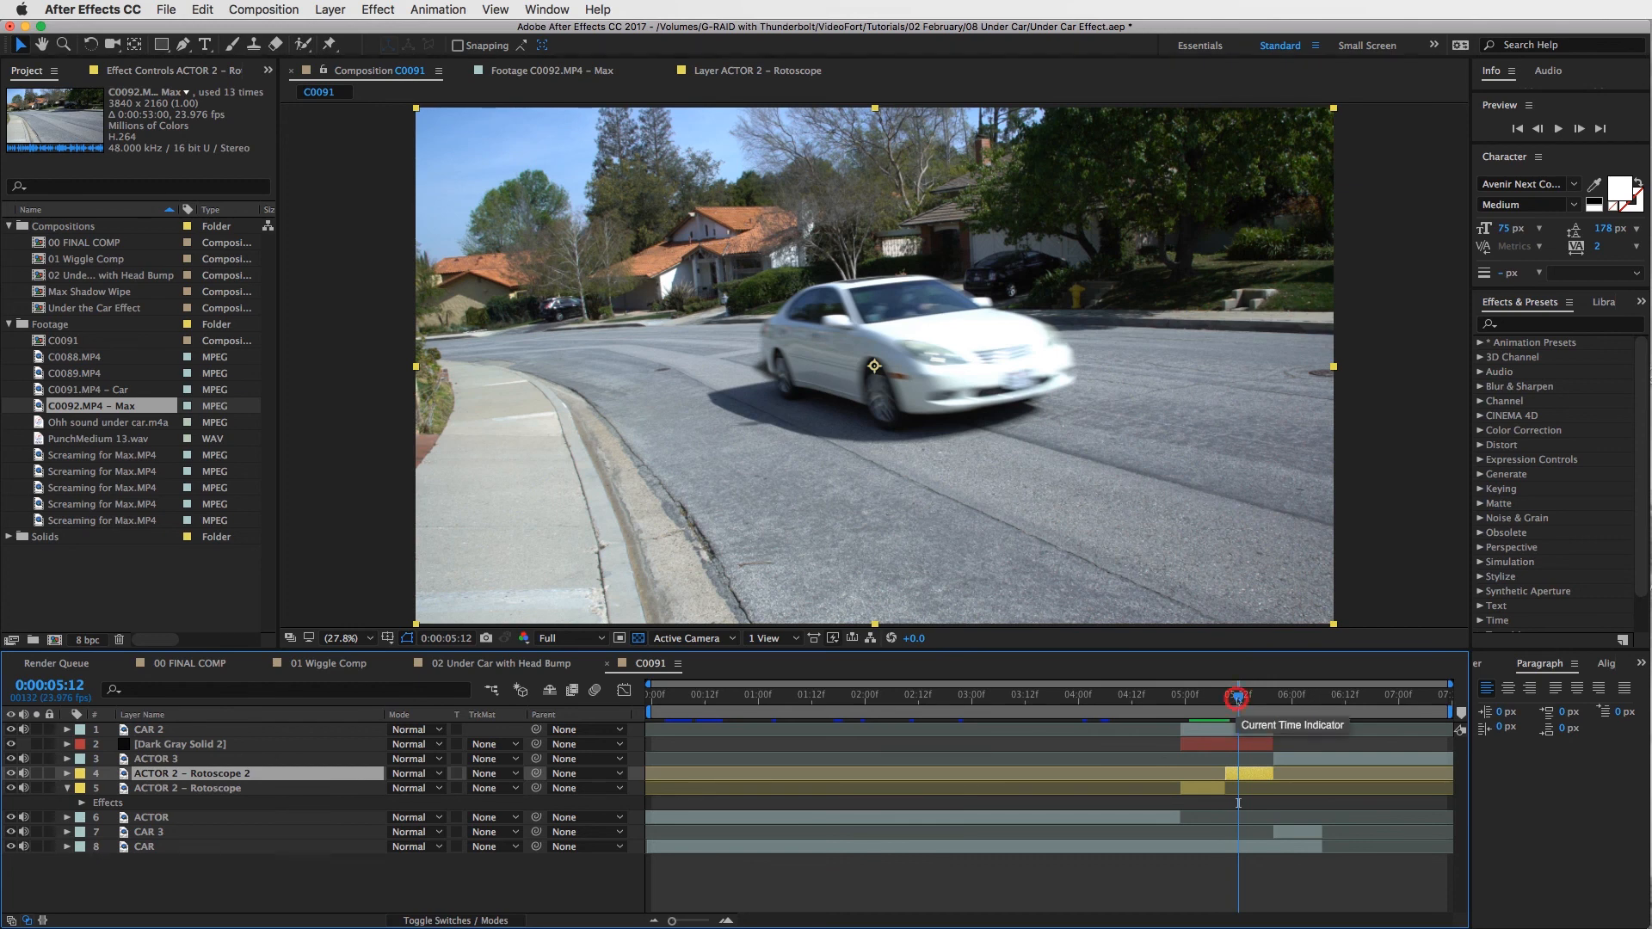
{"action": "mouse_move", "coordinate": [1238, 696]}
{"action": "left_mouse_down"}
{"action": "mouse_move", "coordinate": [1242, 745]}
{"action": "mouse_move", "coordinate": [1243, 699]}
{"action": "mouse_move", "coordinate": [1225, 698]}
{"action": "left_mouse_up"}
{"action": "left_click", "coordinate": [1250, 746]}
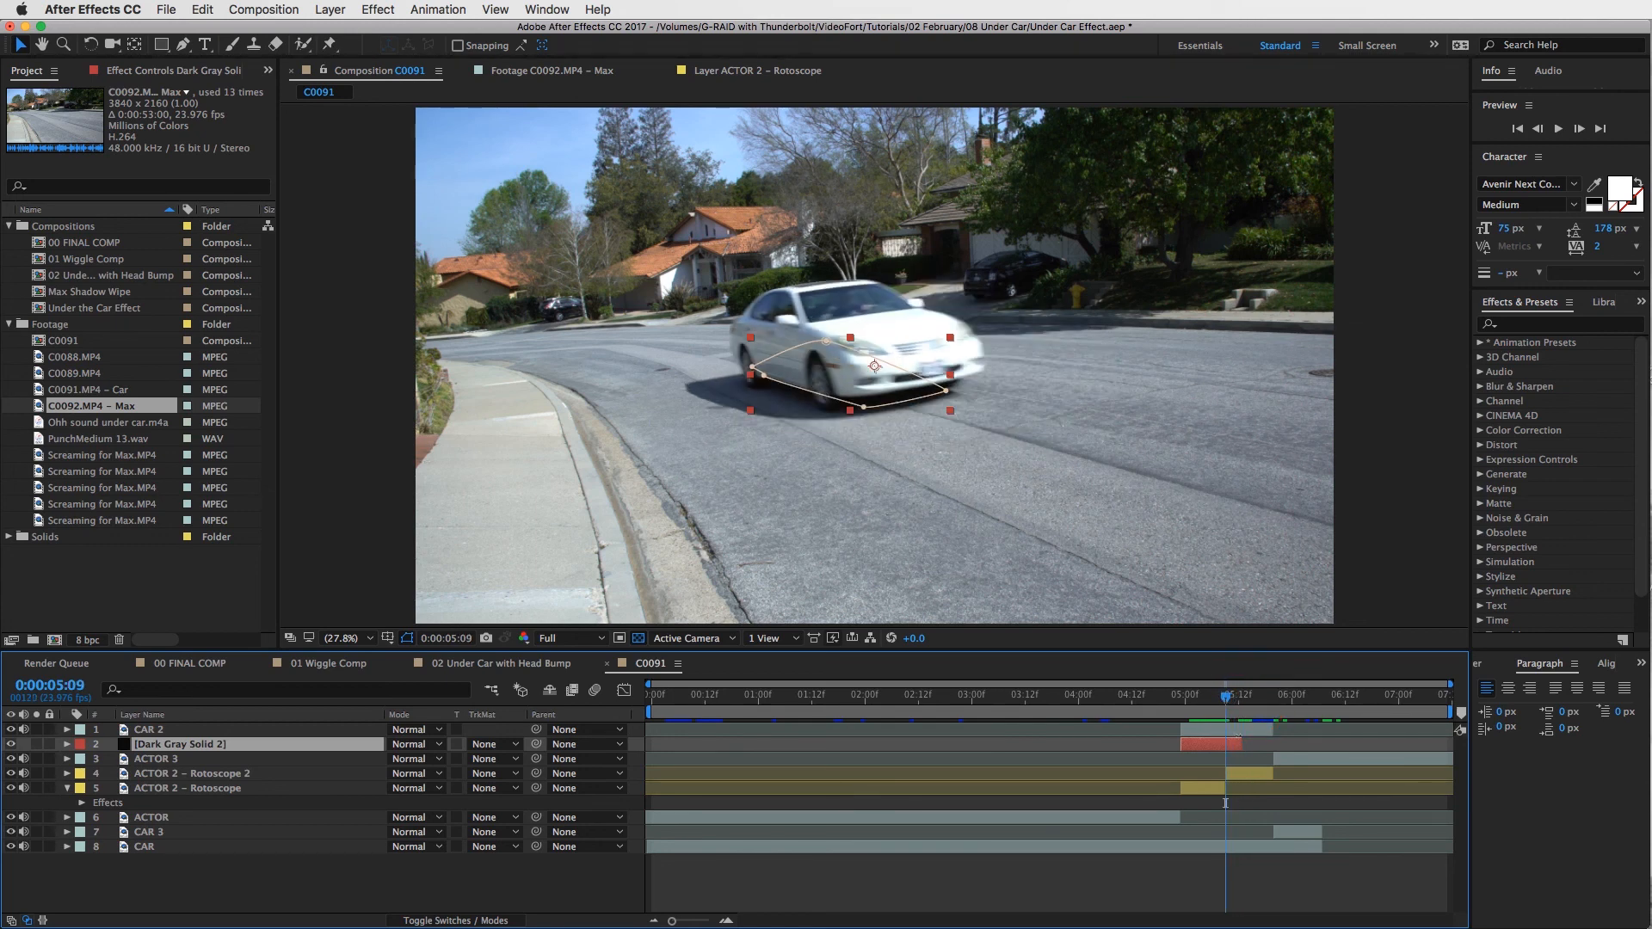
{"action": "left_click_drag", "start_coordinate": [1241, 745], "coordinate": [1224, 745]}
Step: Split the "ACTOR 2 – Rotoscope 2" layer at 0:00:05:13 and delete the short middle piece between 0:00:05:09 and 0:00:05:13
{"action": "left_click", "coordinate": [1228, 693]}
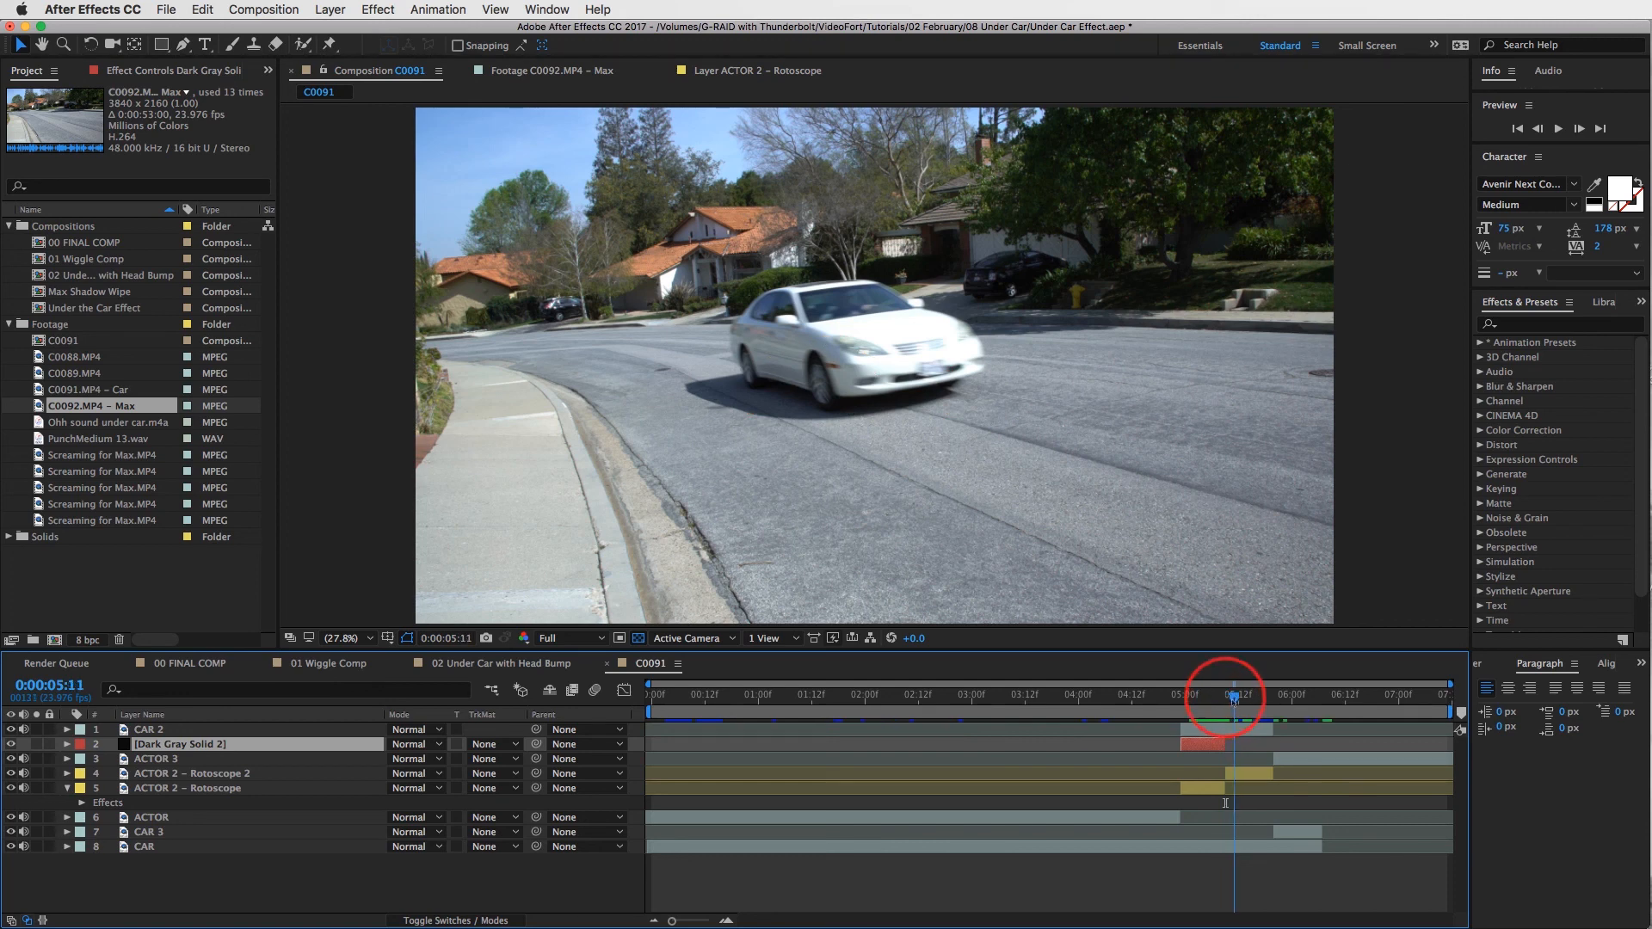
{"action": "left_click", "coordinate": [1236, 694]}
{"action": "left_click_drag", "start_coordinate": [1239, 699], "coordinate": [1252, 702]}
{"action": "key", "text": "Page_Up"}
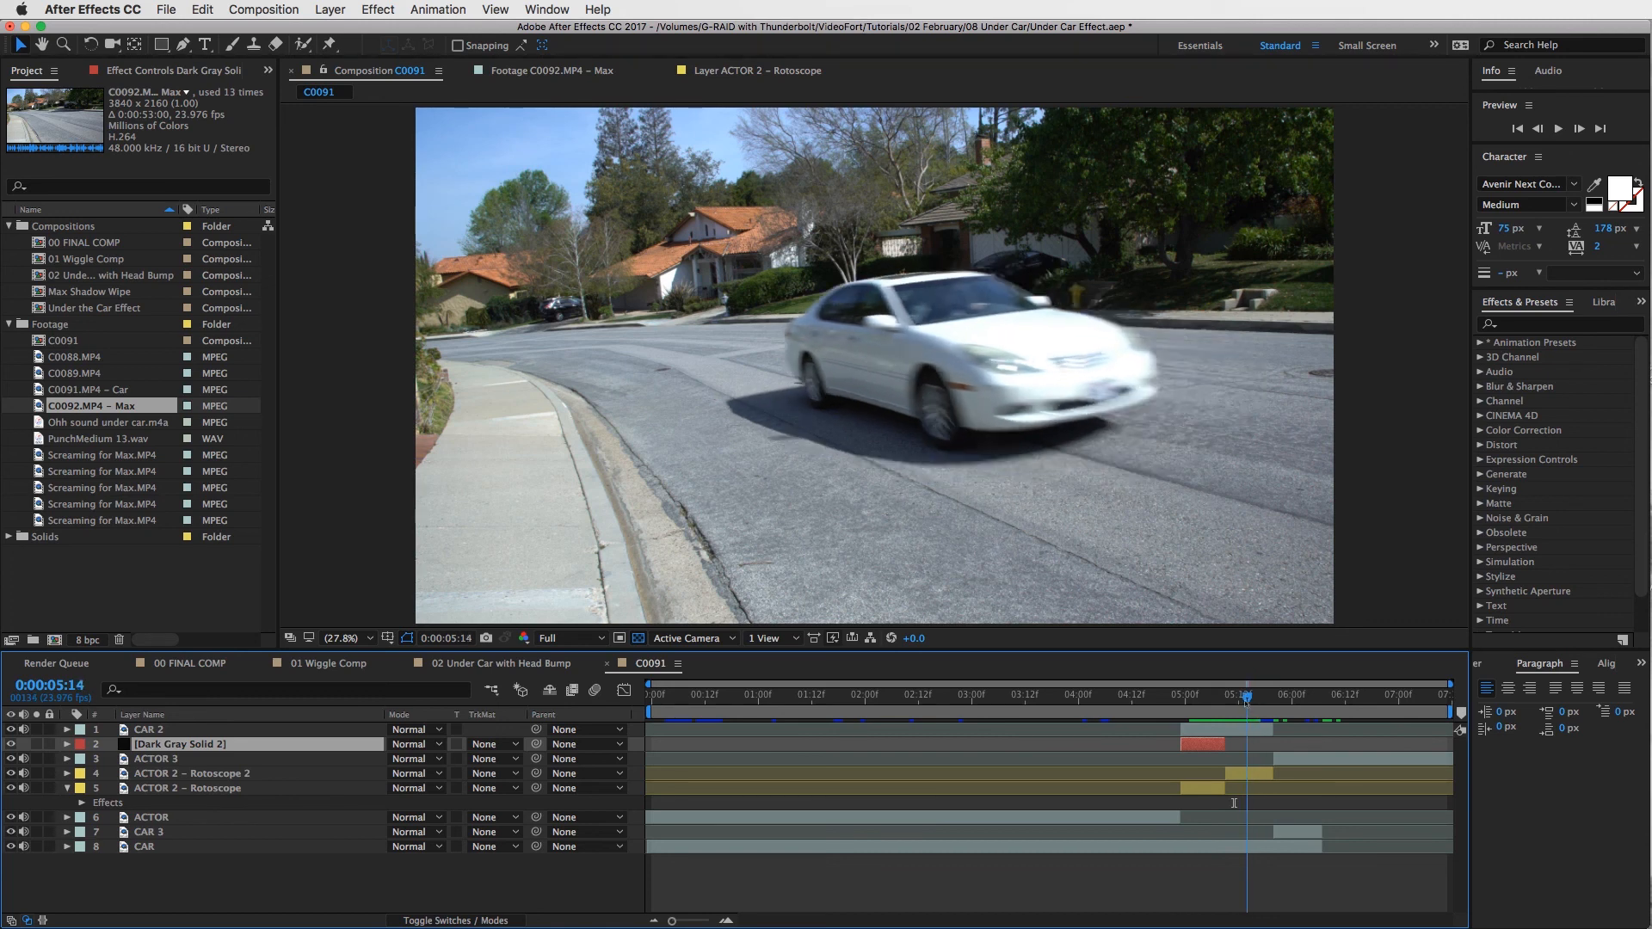
{"action": "key", "text": "Page_Up"}
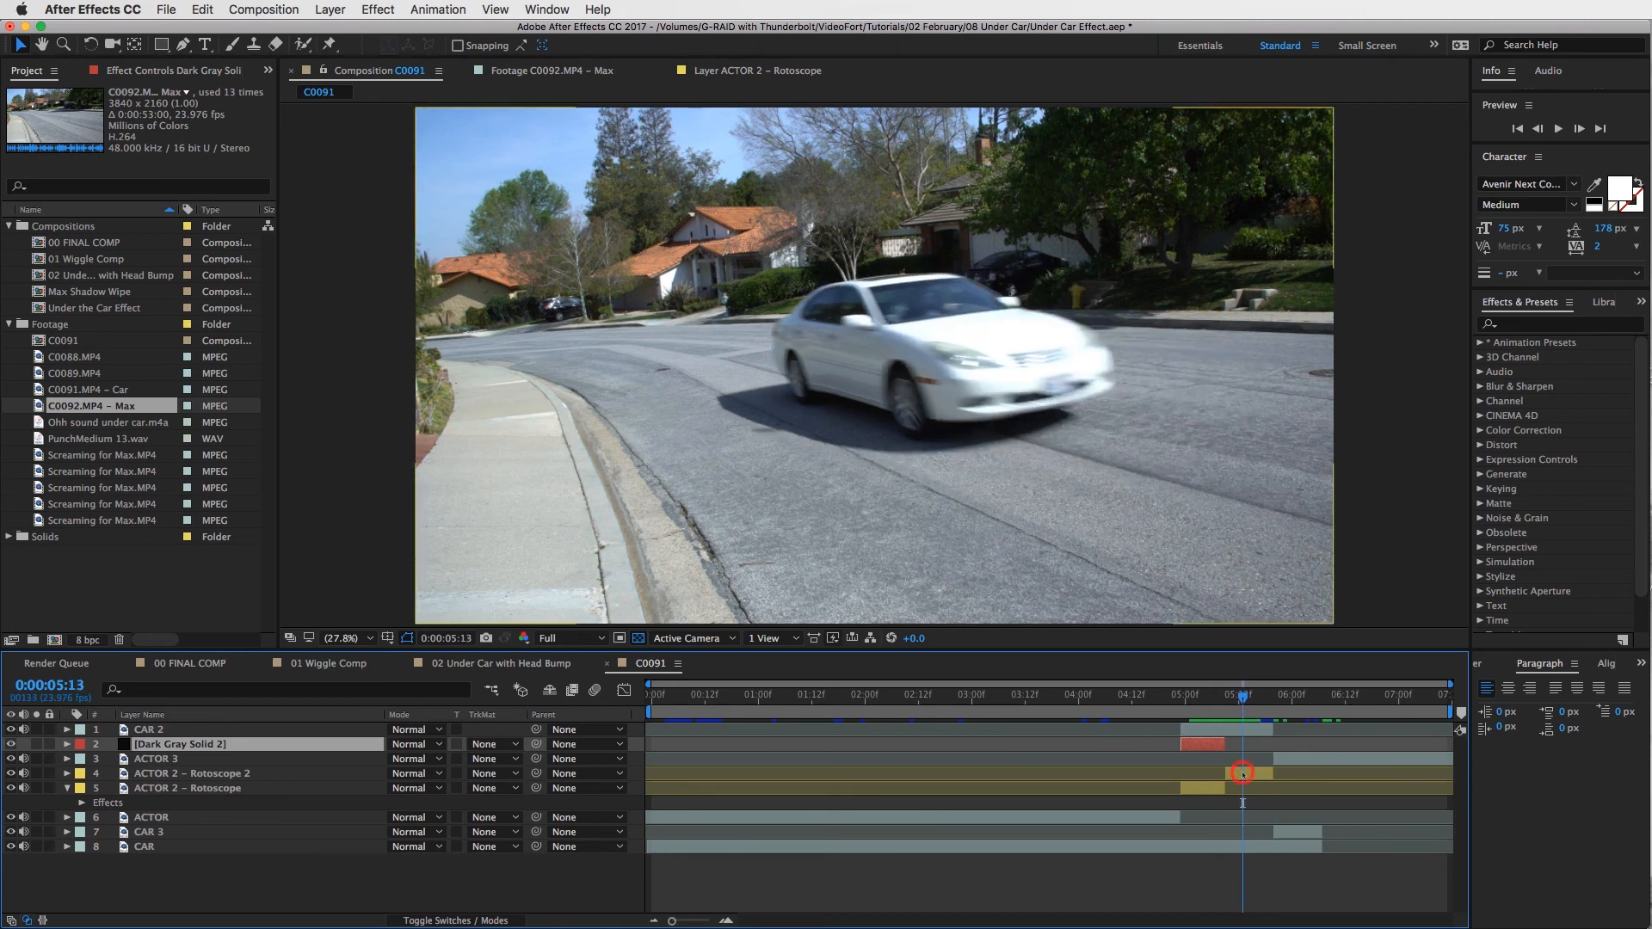
{"action": "left_click", "coordinate": [1243, 774]}
{"action": "key", "text": "super+shift+d"}
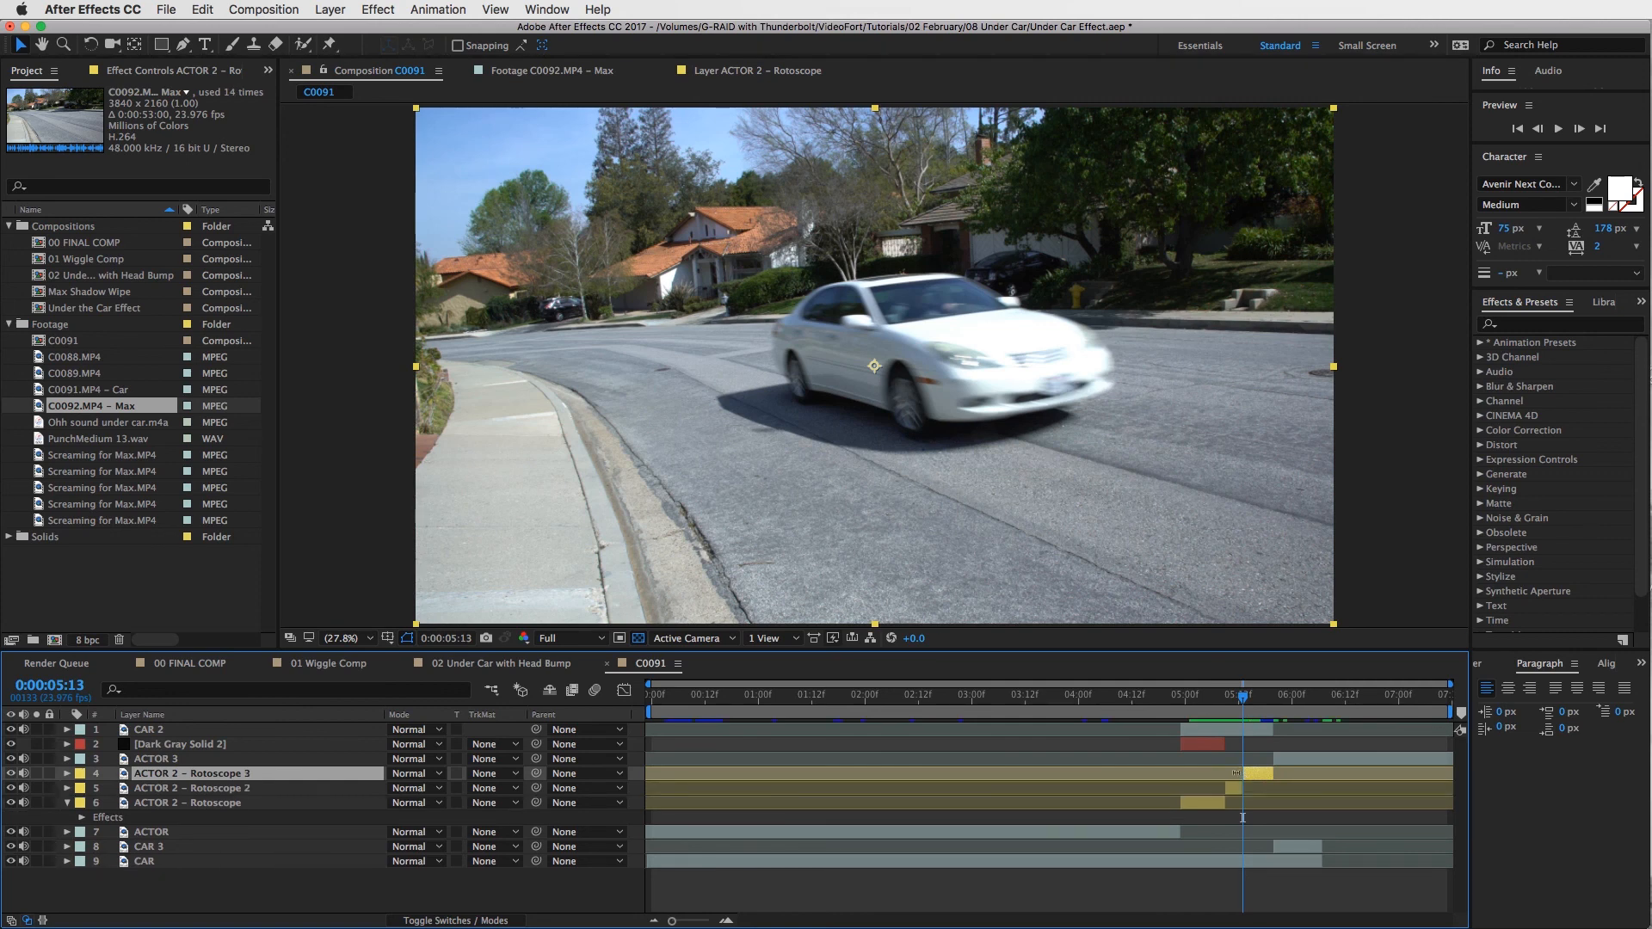
{"action": "left_click", "coordinate": [1234, 790]}
{"action": "key", "text": "Delete"}
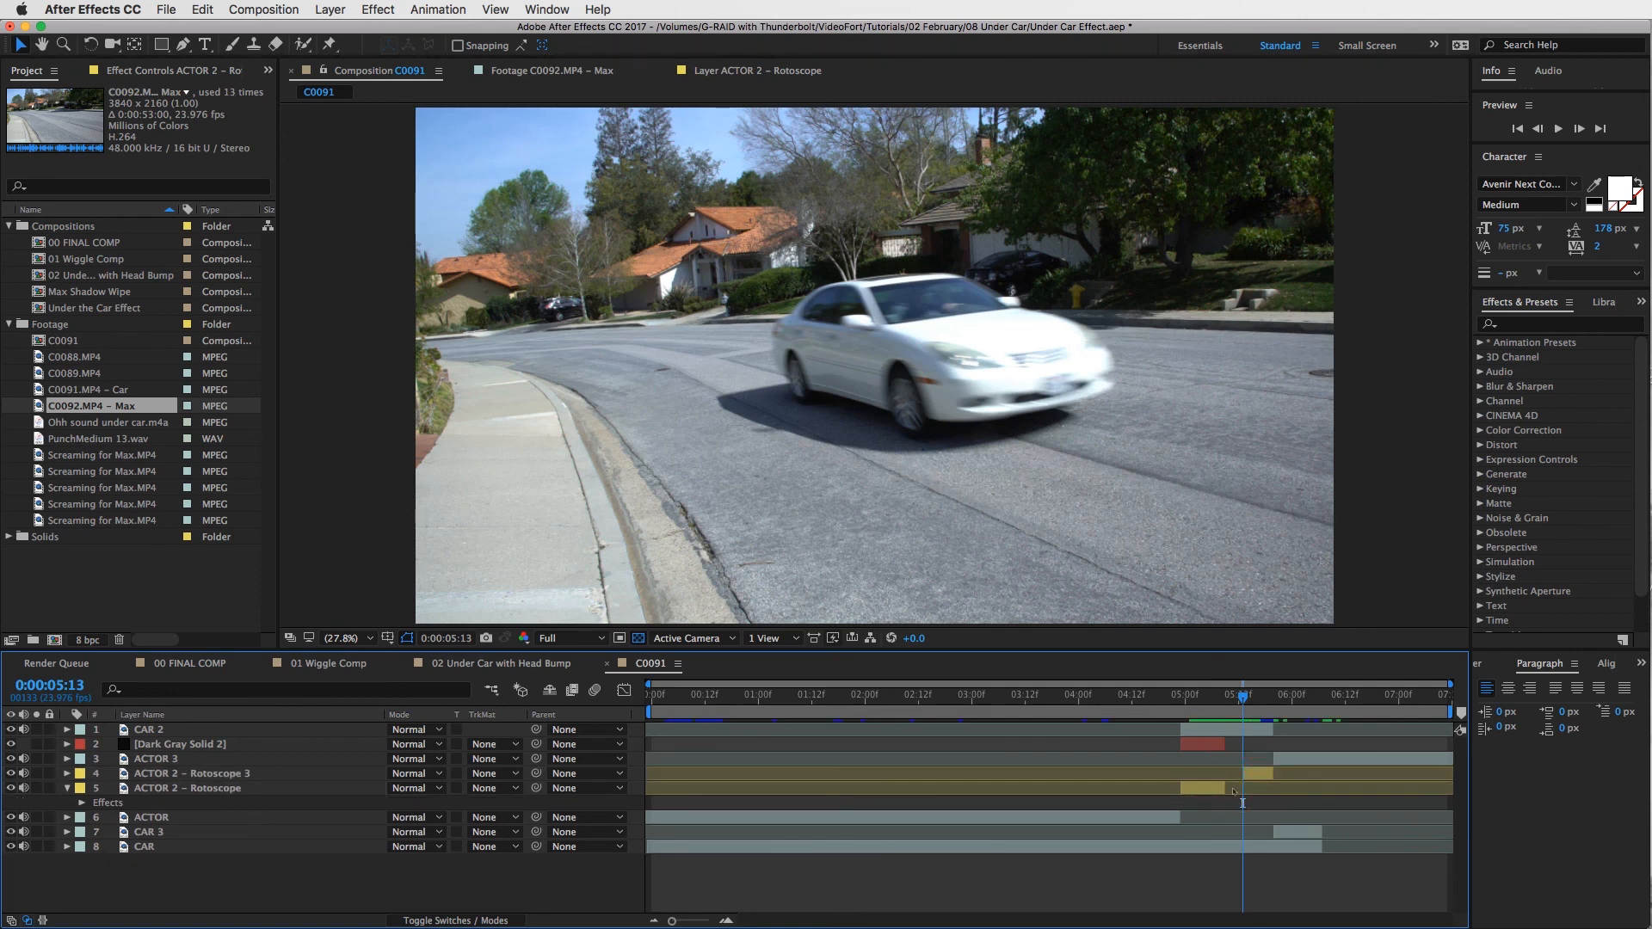
Step: Go to 0:00:04:23, zoom in on the actor at 100% and duplicate the "ACTOR 2 – Rotoscope" layer
{"action": "left_click", "coordinate": [1226, 787]}
{"action": "left_click", "coordinate": [1234, 695]}
{"action": "left_click_drag", "start_coordinate": [1234, 695], "coordinate": [1177, 721]}
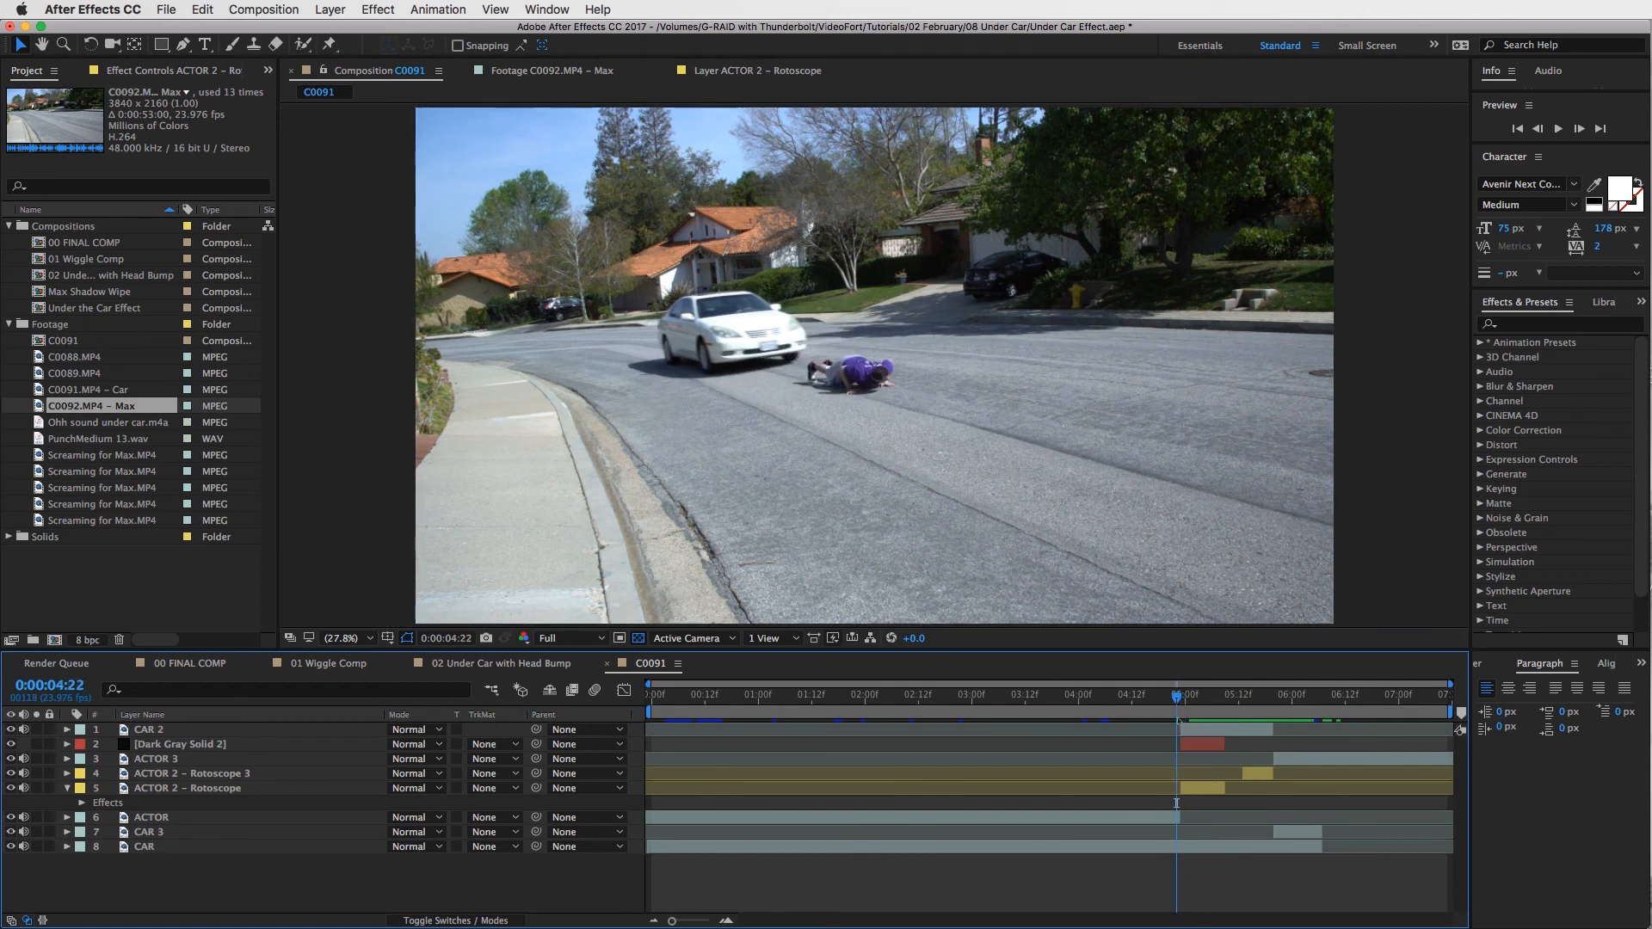
{"action": "left_click", "coordinate": [1179, 694]}
{"action": "left_click", "coordinate": [1205, 786]}
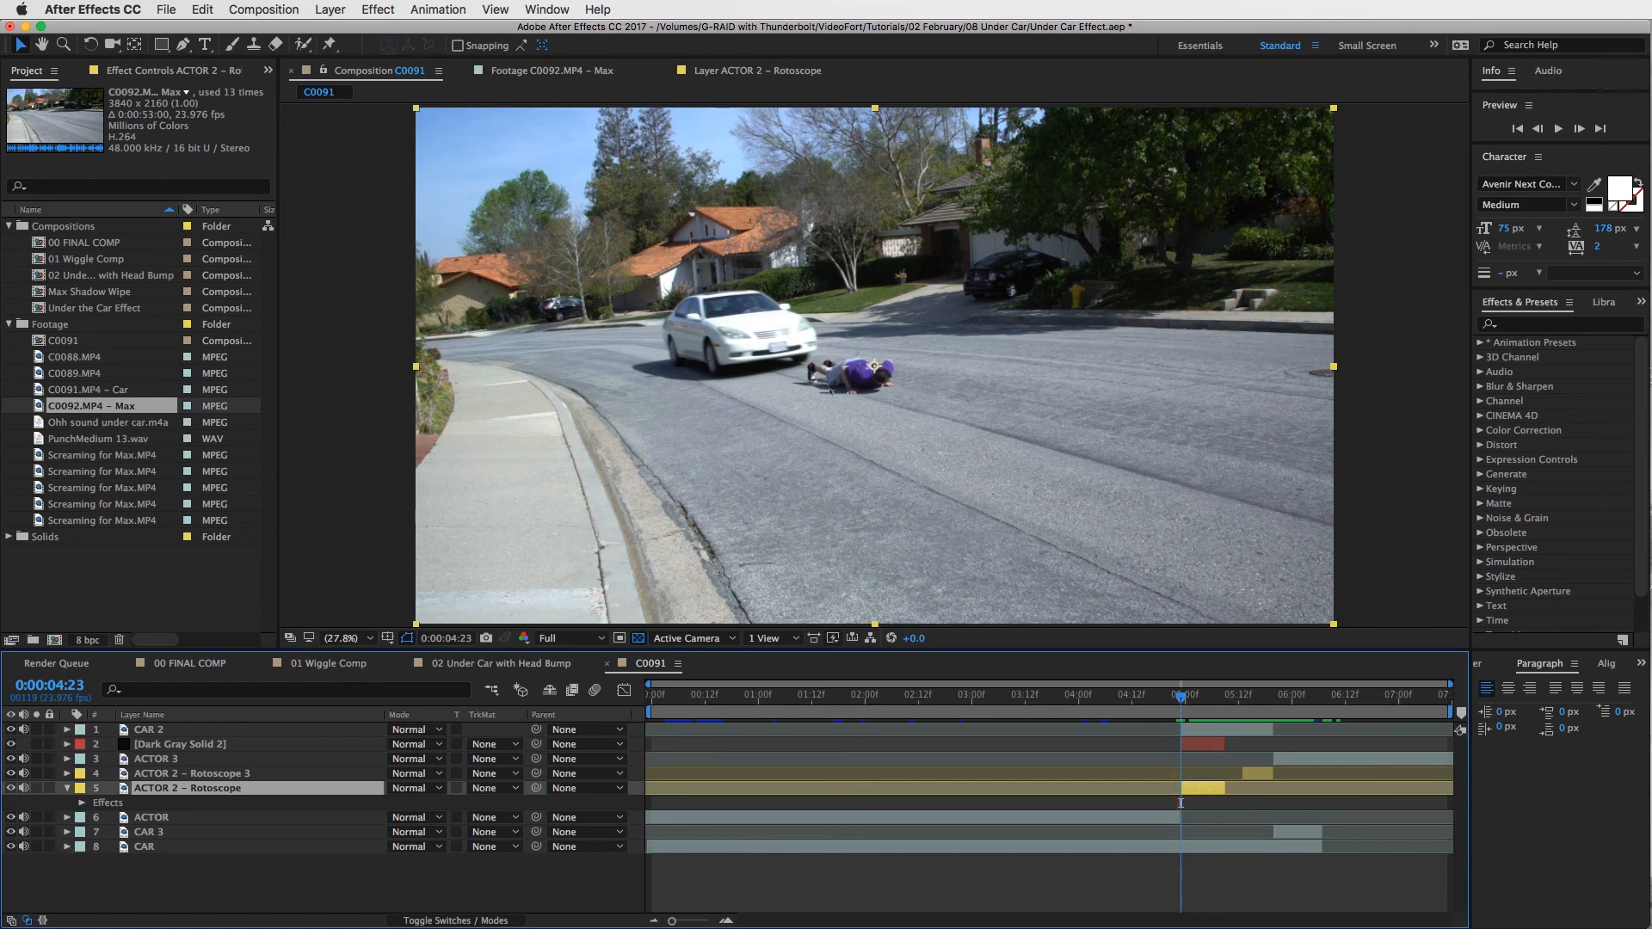
{"action": "scroll", "coordinate": [799, 374], "scroll_direction": "up", "scroll_amount": 4}
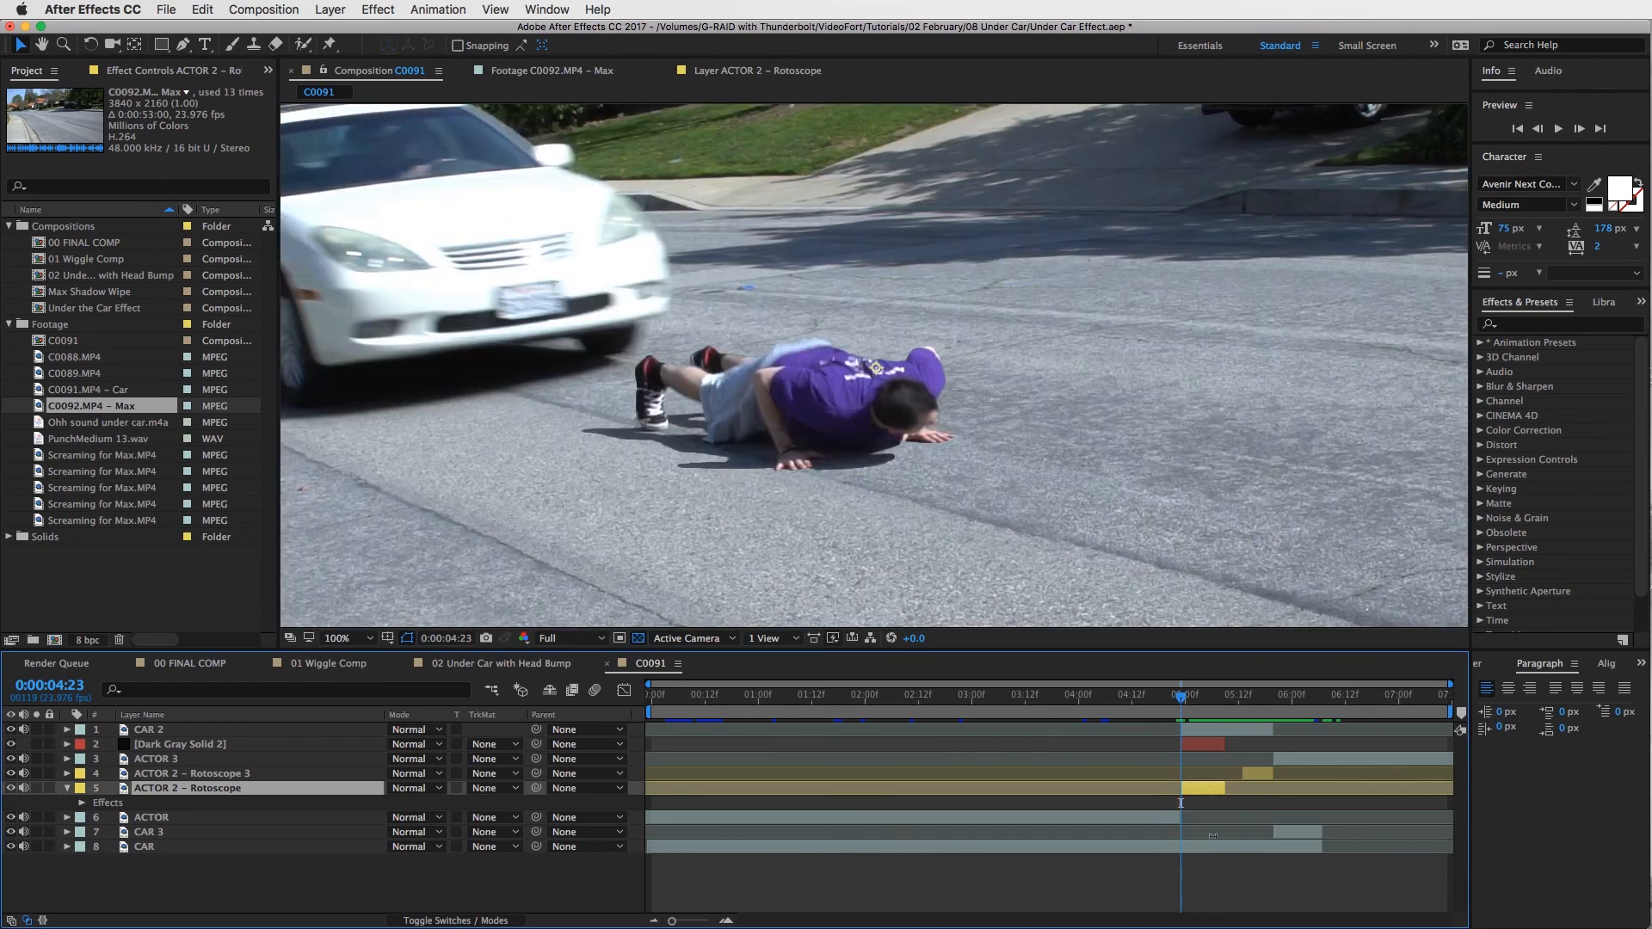
{"action": "left_click", "coordinate": [1206, 786]}
{"action": "key", "text": "super+d"}
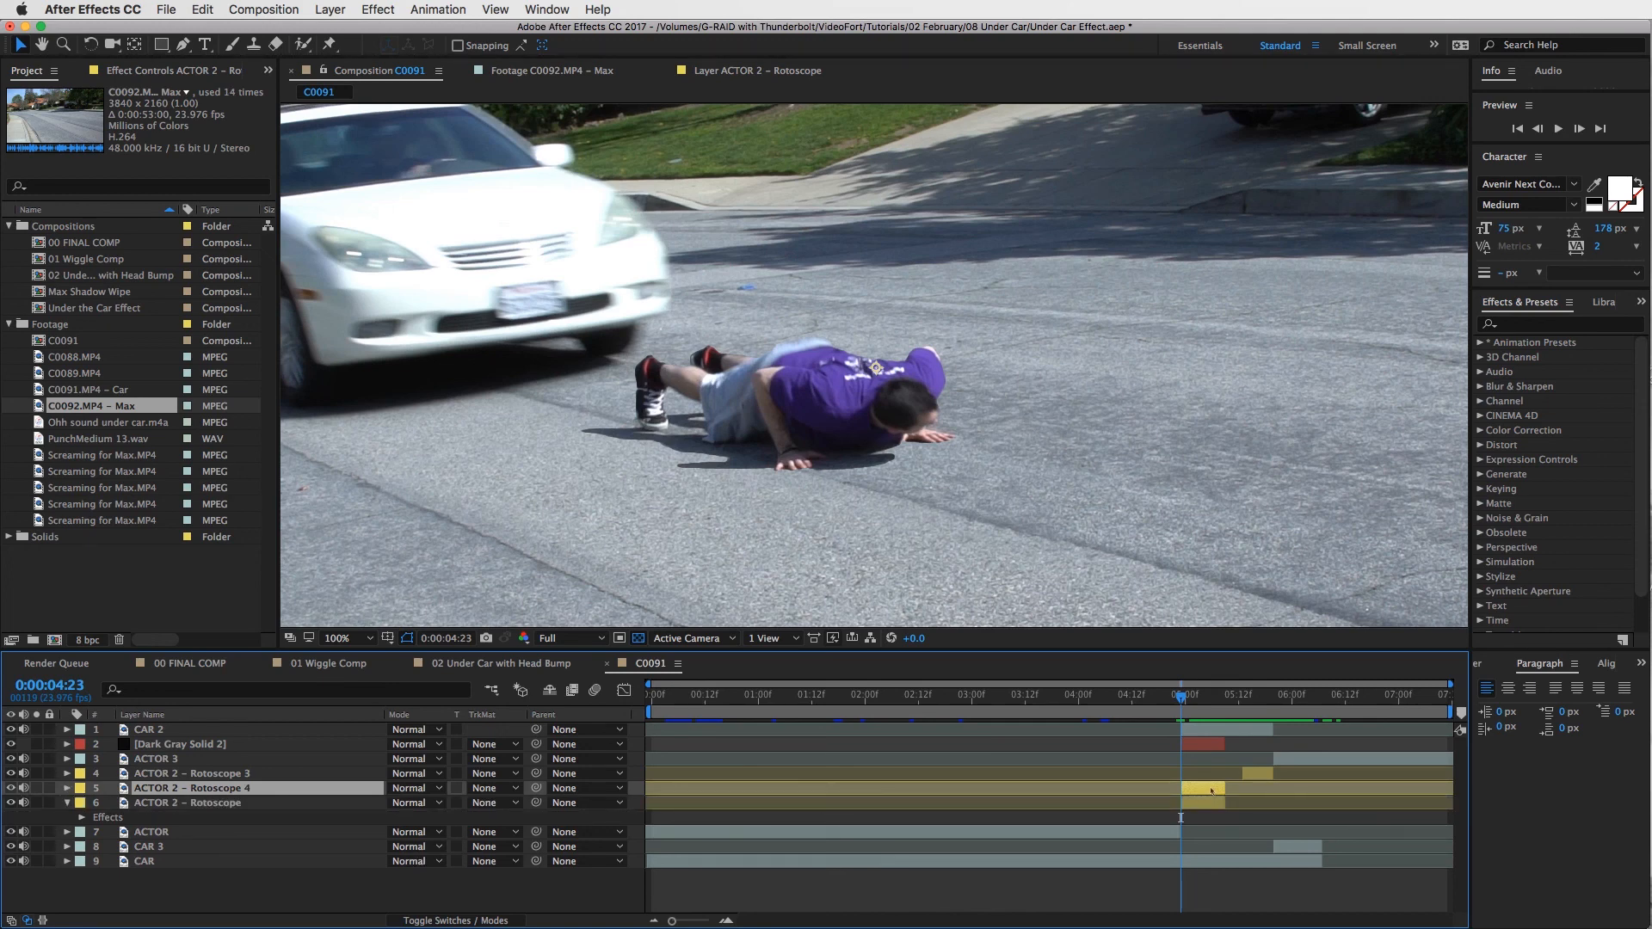
{"action": "left_click", "coordinate": [1211, 788]}
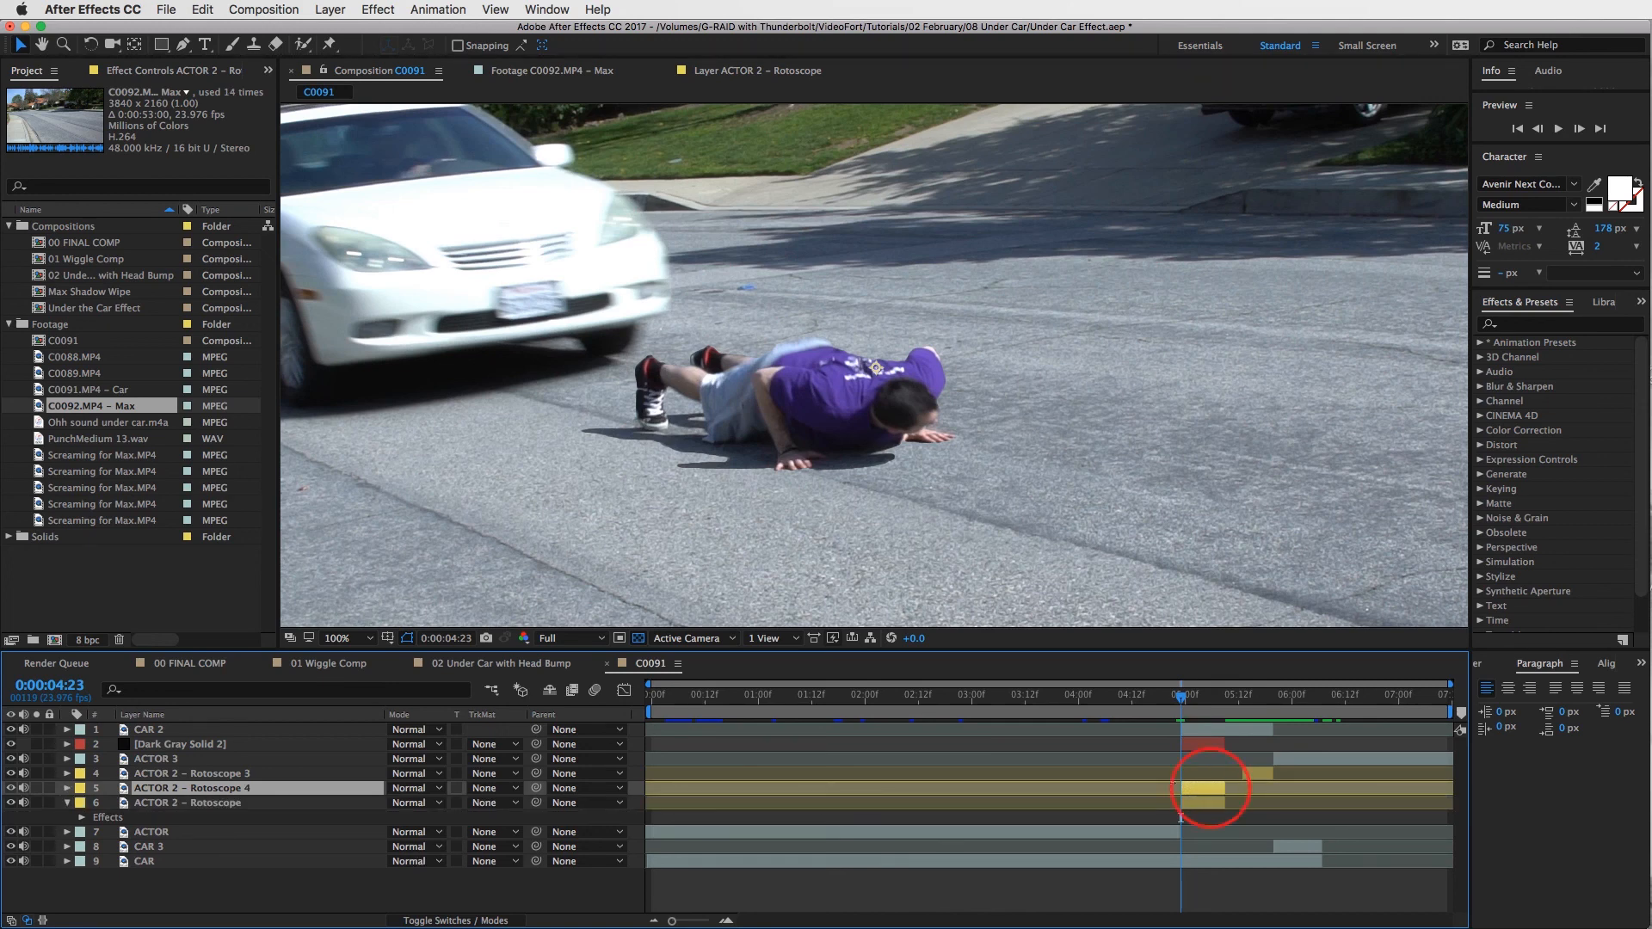
Step: Apply the Fill effect to the duplicated rotoscope layer and set its colour to black (000000)
{"action": "left_click", "coordinate": [1548, 324]}
{"action": "type", "text": "fill"}
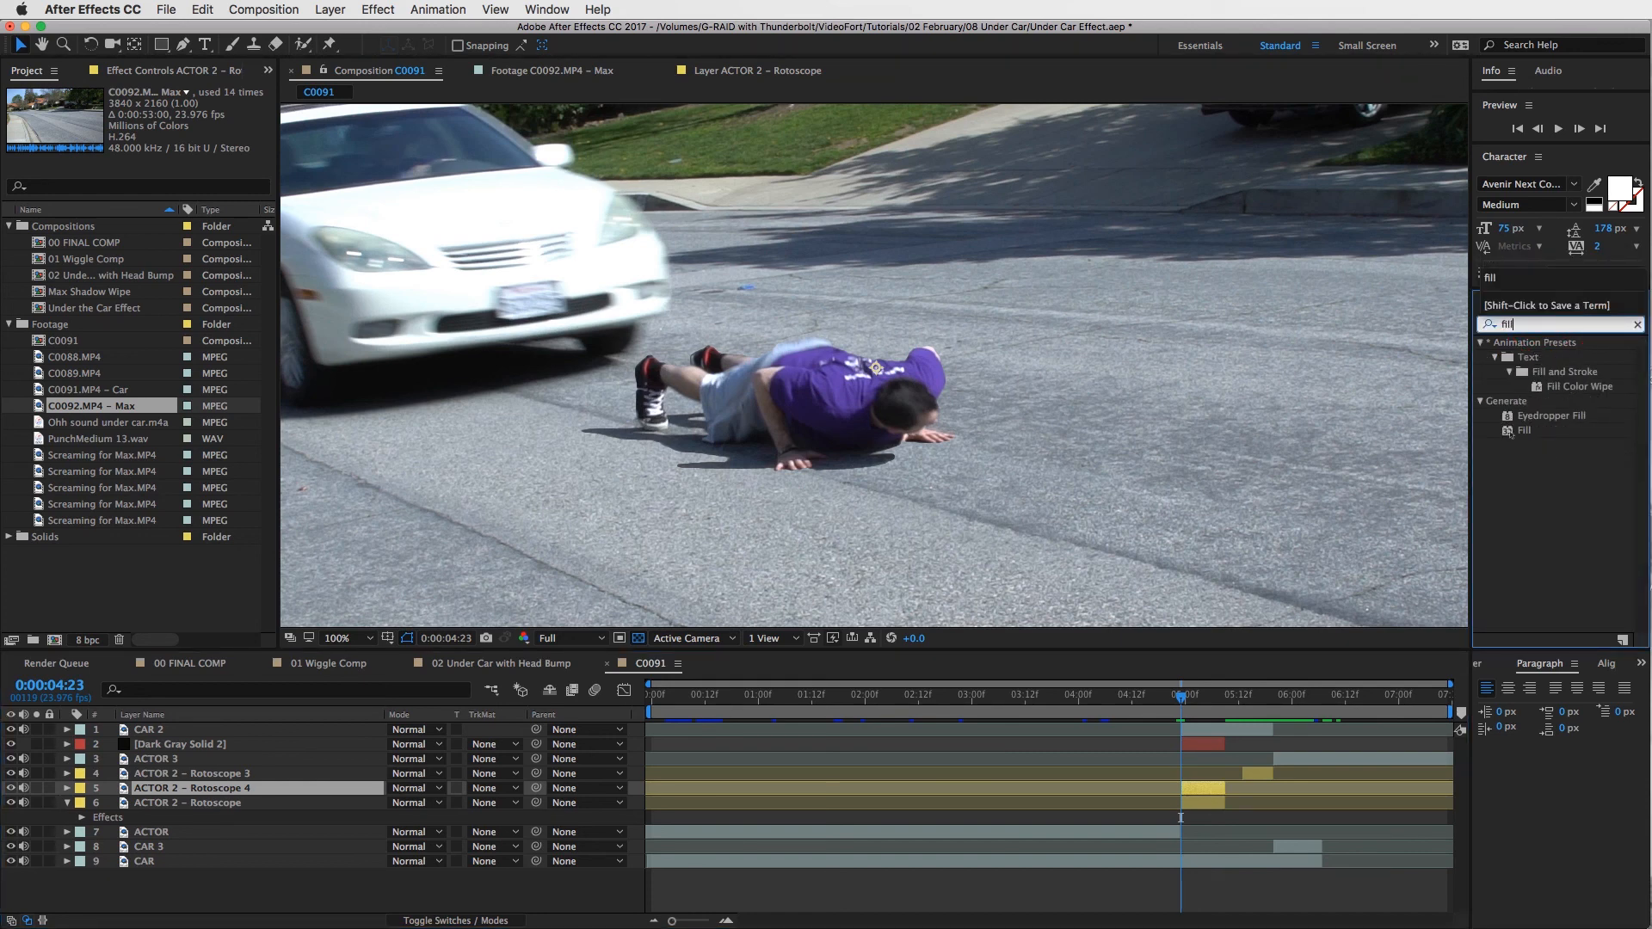
{"action": "left_click_drag", "start_coordinate": [1509, 431], "coordinate": [1199, 790]}
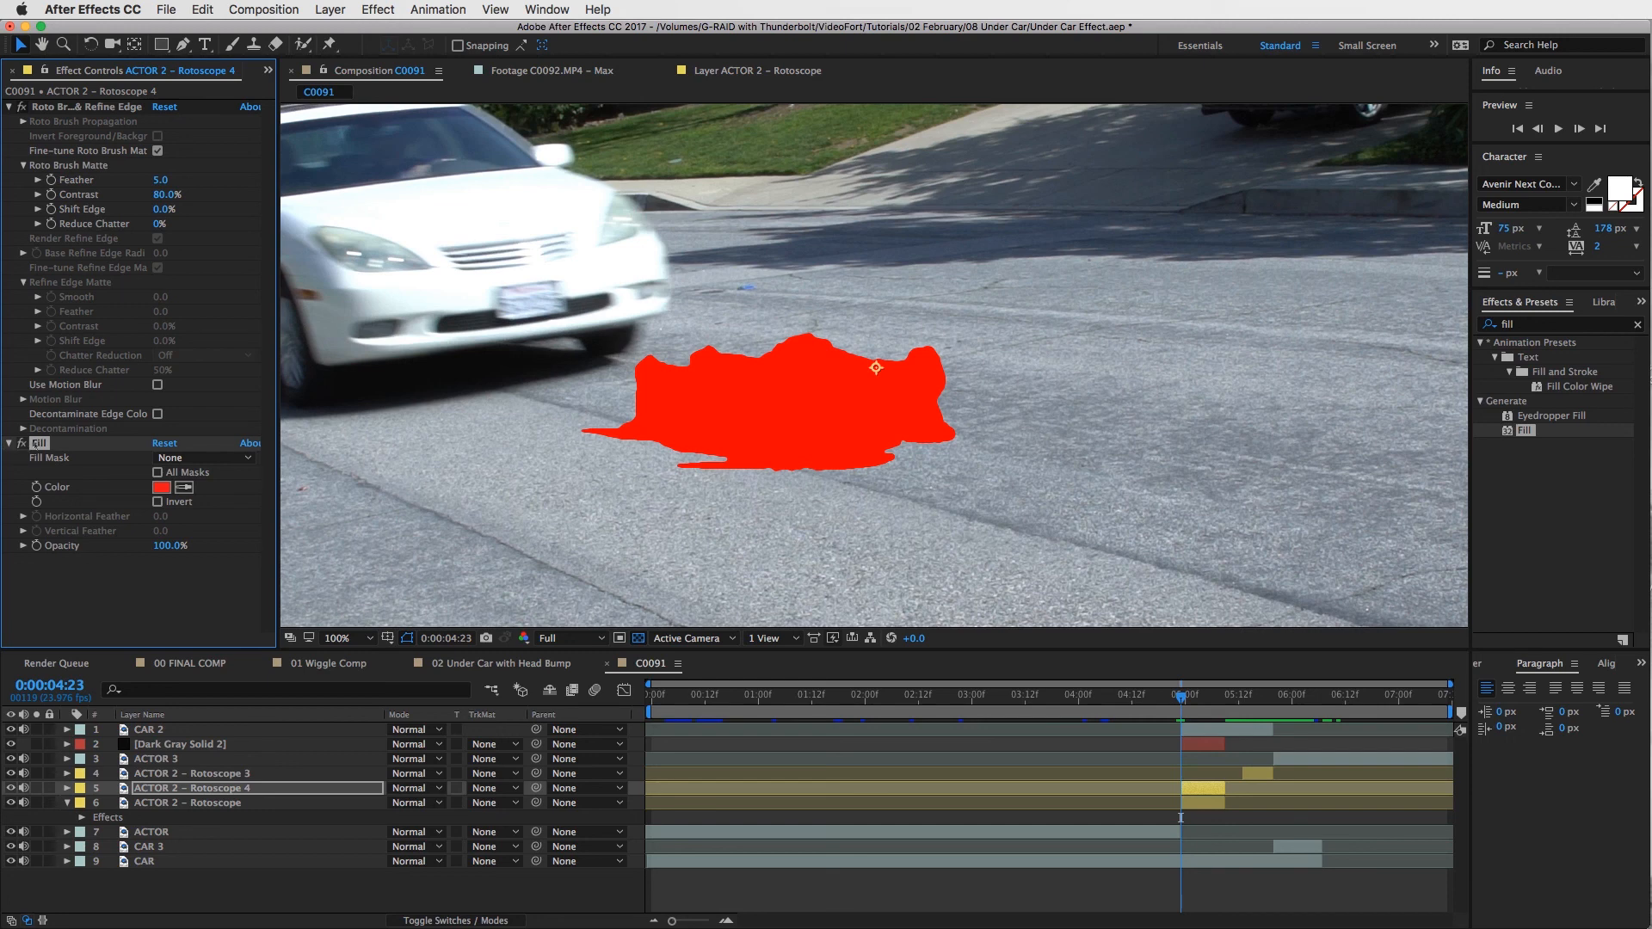
{"action": "left_click", "coordinate": [160, 488]}
{"action": "left_click_drag", "start_coordinate": [197, 317], "coordinate": [233, 349]}
{"action": "left_click", "coordinate": [390, 135]}
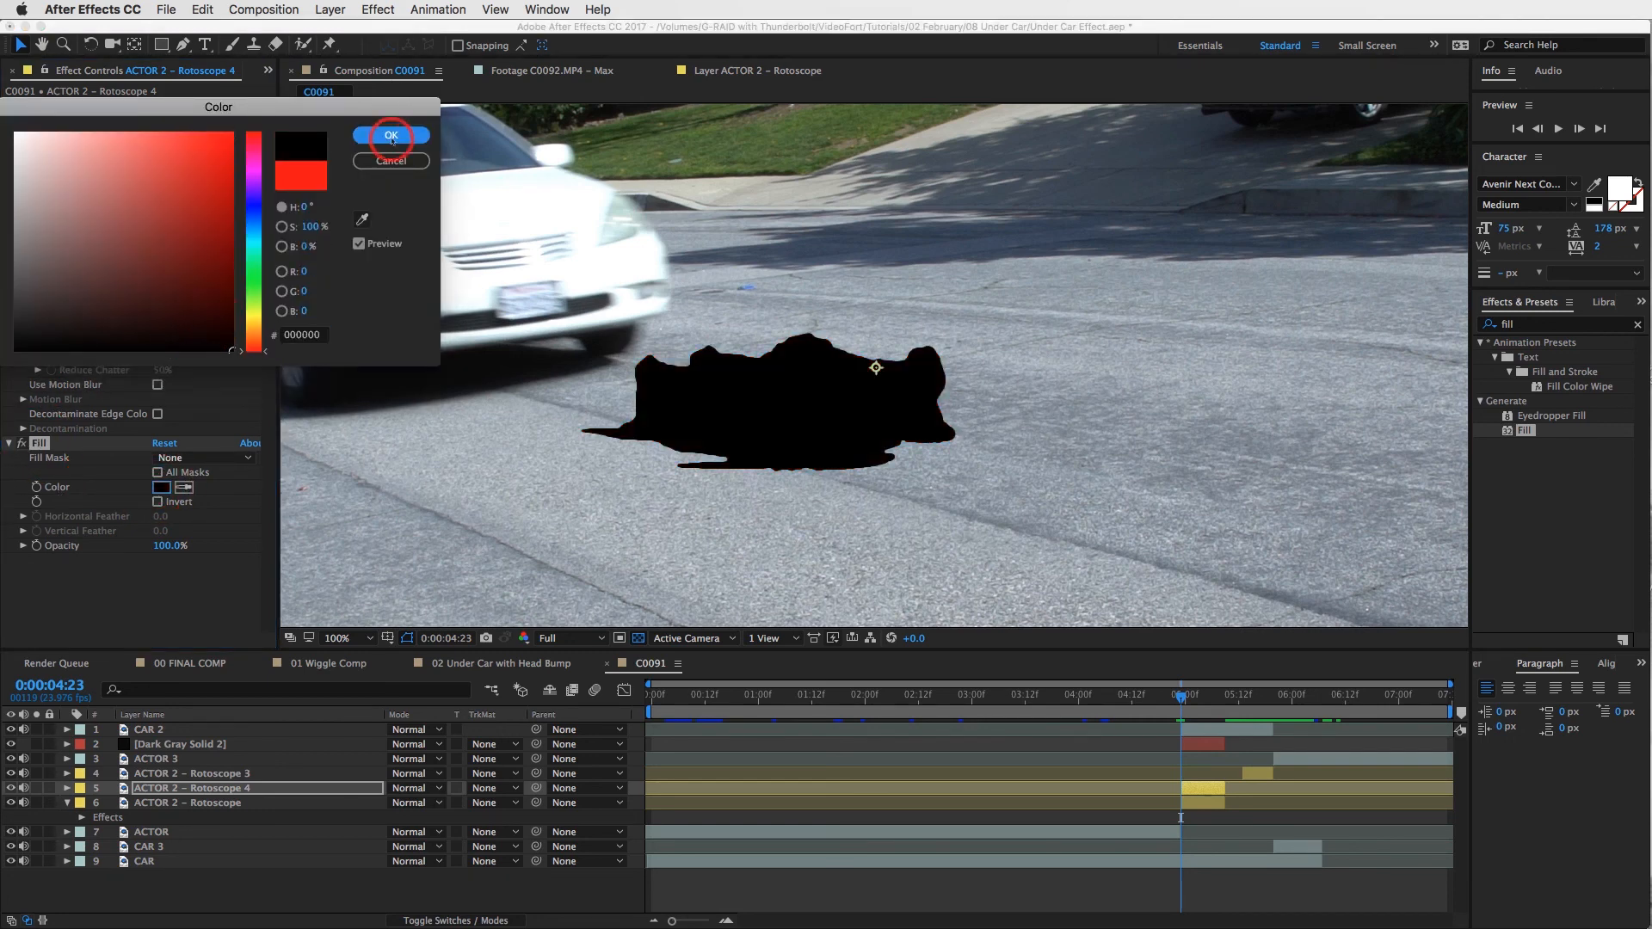
Step: Pre-compose the black-filled layer, moving all attributes into the new composition and matching its duration to the layer's time span
{"action": "left_click", "coordinate": [328, 8]}
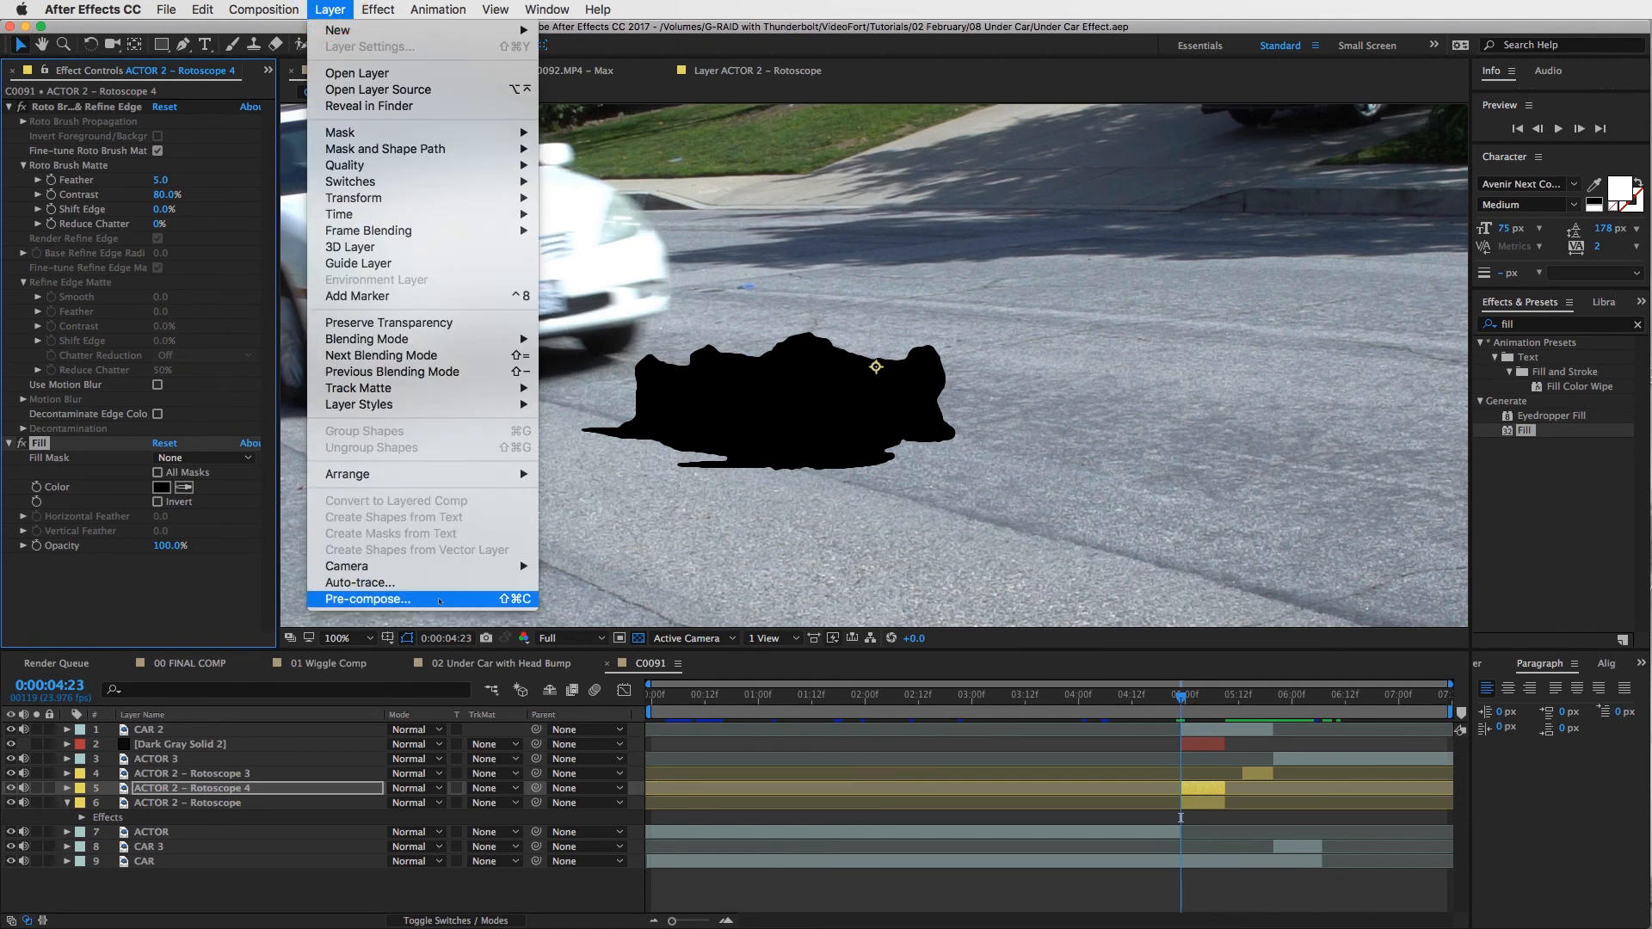
{"action": "left_click", "coordinate": [439, 600]}
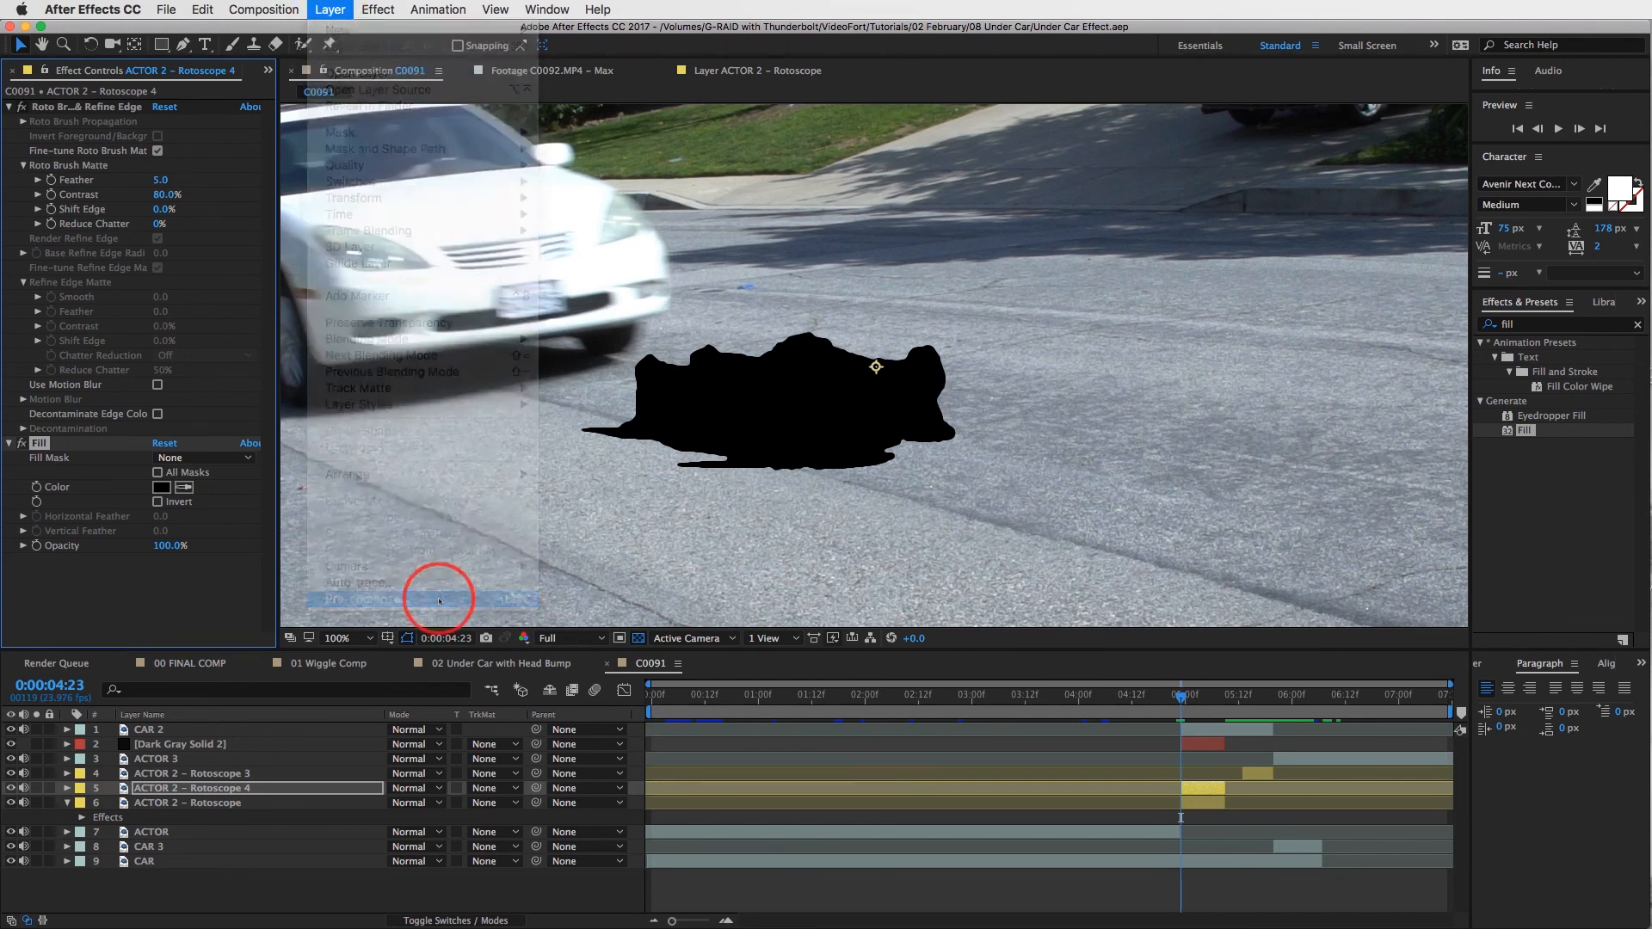
{"action": "left_click", "coordinate": [33, 232]}
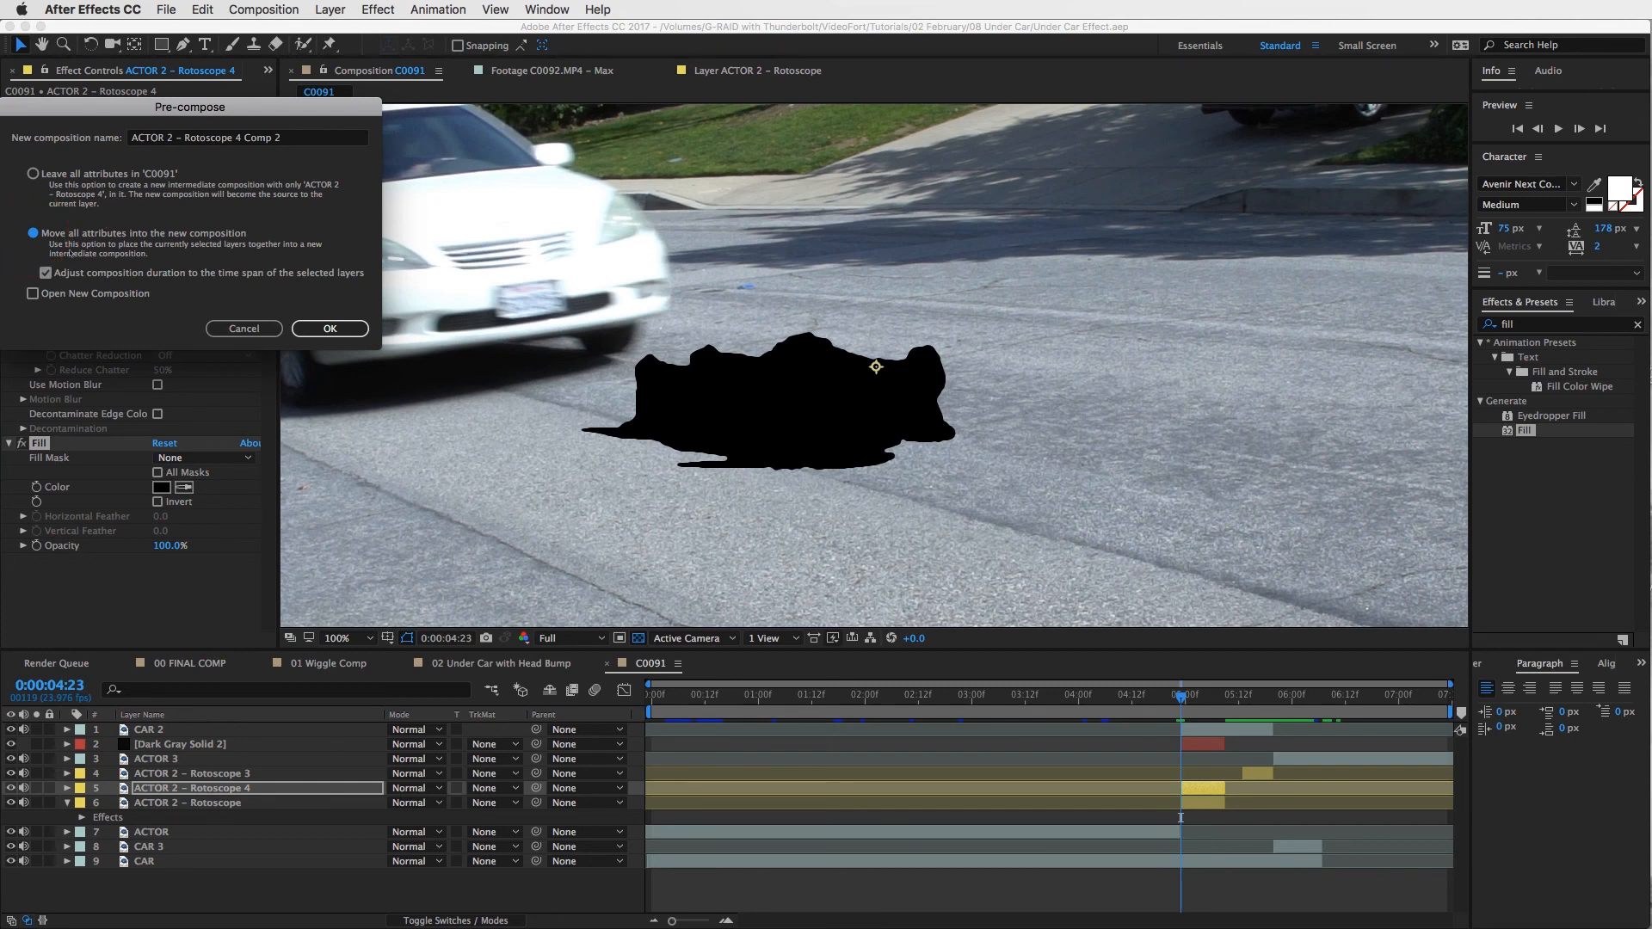
{"action": "left_click", "coordinate": [330, 329]}
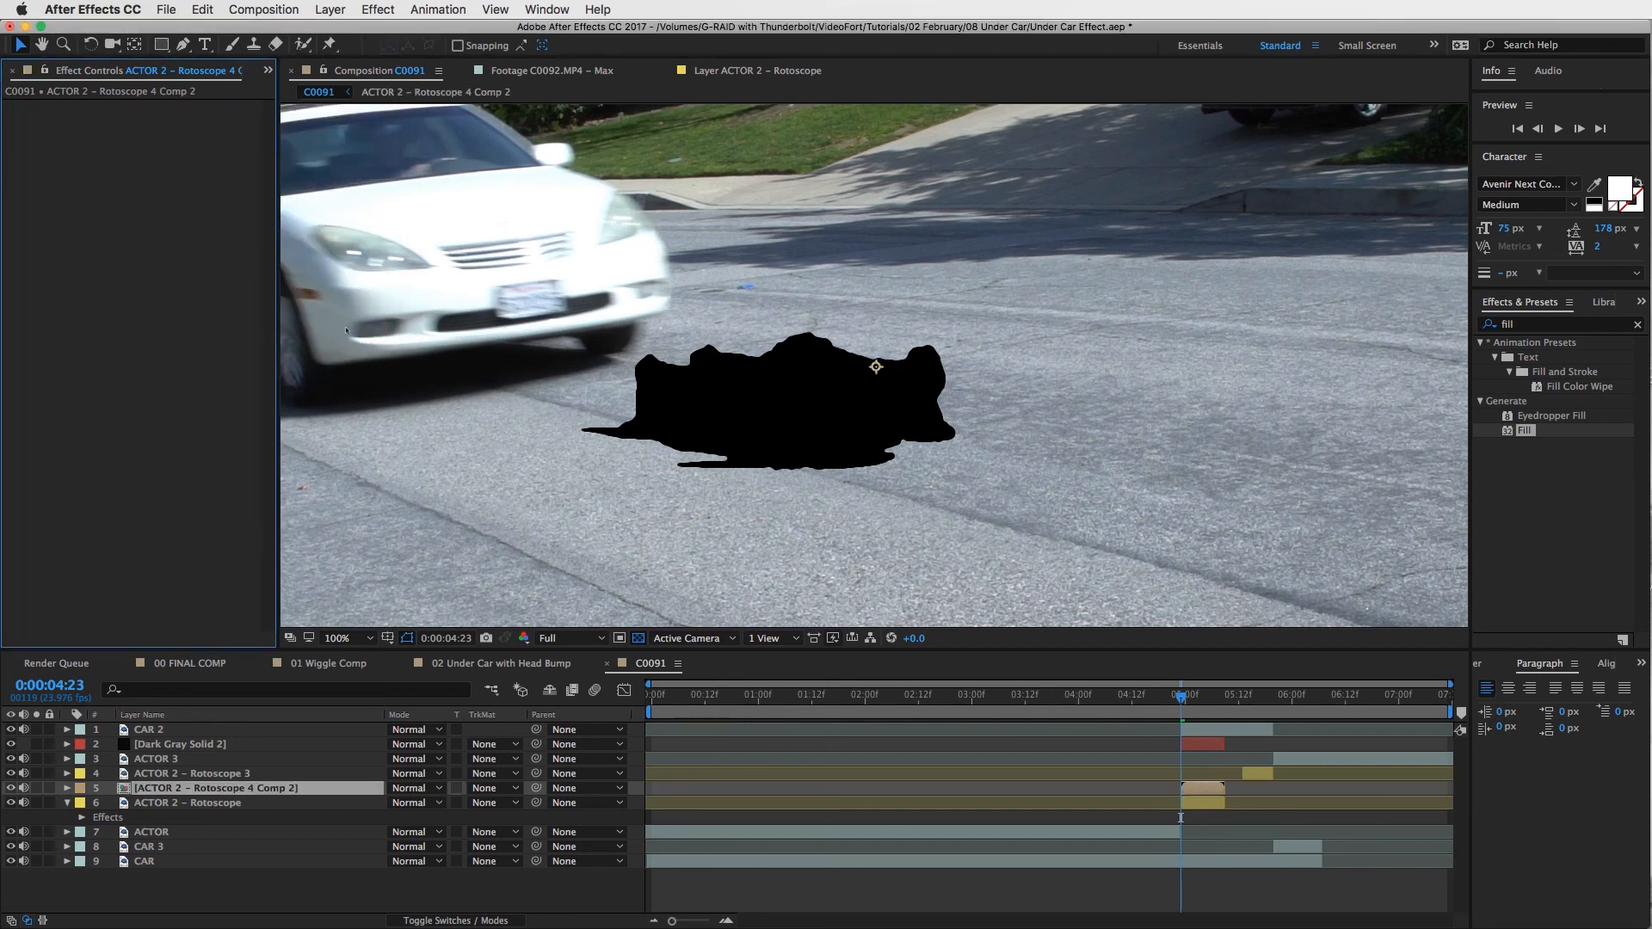
Step: Draw a closed Pen tool mask on the pre-composed layer, following the car's front lower edge and looping widely around the black silhouette
{"action": "key", "text": "g"}
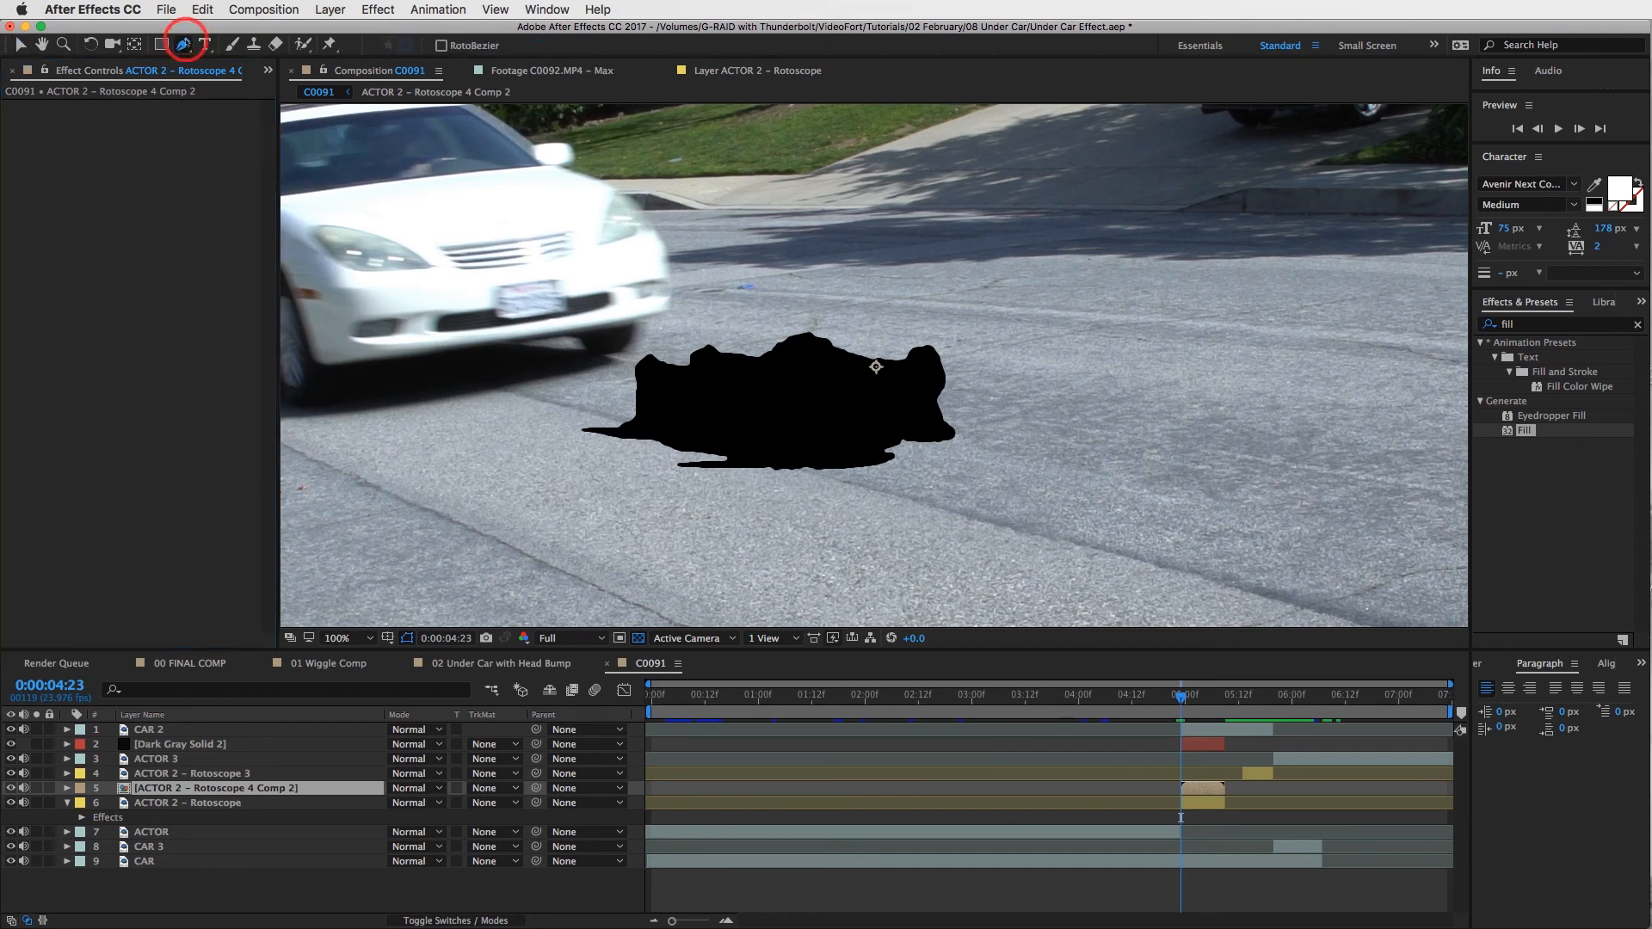
{"action": "left_click", "coordinate": [761, 282]}
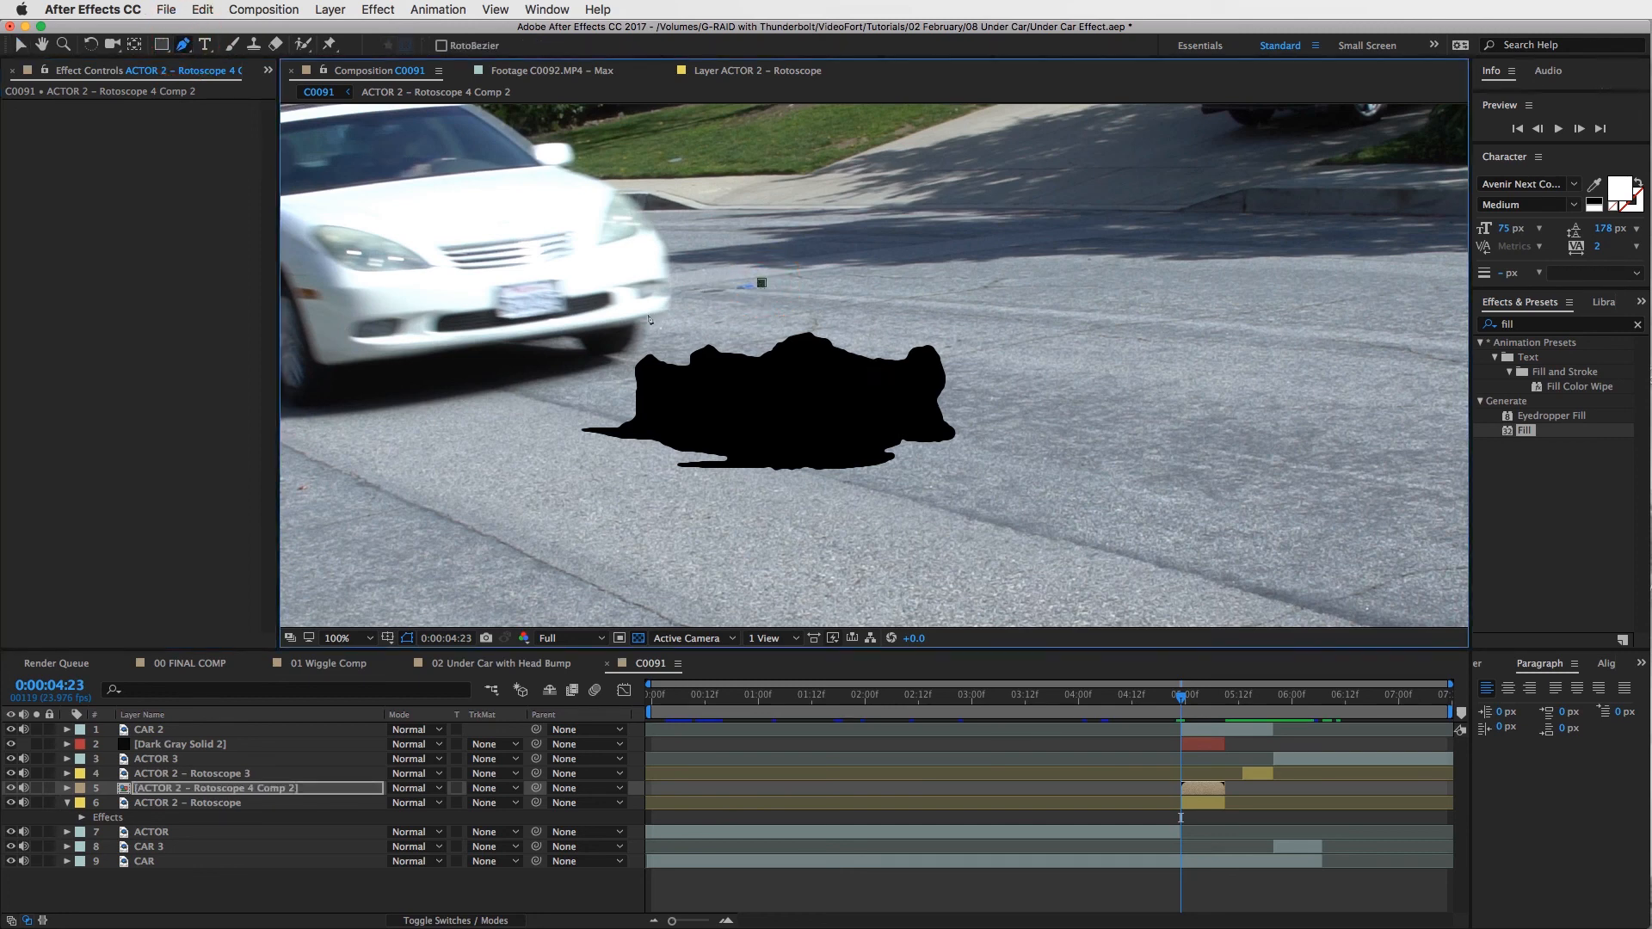
{"action": "left_click", "coordinate": [644, 315]}
{"action": "left_click_drag", "start_coordinate": [533, 341], "coordinate": [509, 344]}
{"action": "left_click_drag", "start_coordinate": [384, 358], "coordinate": [345, 371]}
{"action": "left_click", "coordinate": [339, 365]}
{"action": "left_click_drag", "start_coordinate": [346, 484], "coordinate": [359, 505]}
{"action": "left_click", "coordinate": [447, 548]}
{"action": "left_click", "coordinate": [578, 577]}
{"action": "left_click", "coordinate": [875, 592]}
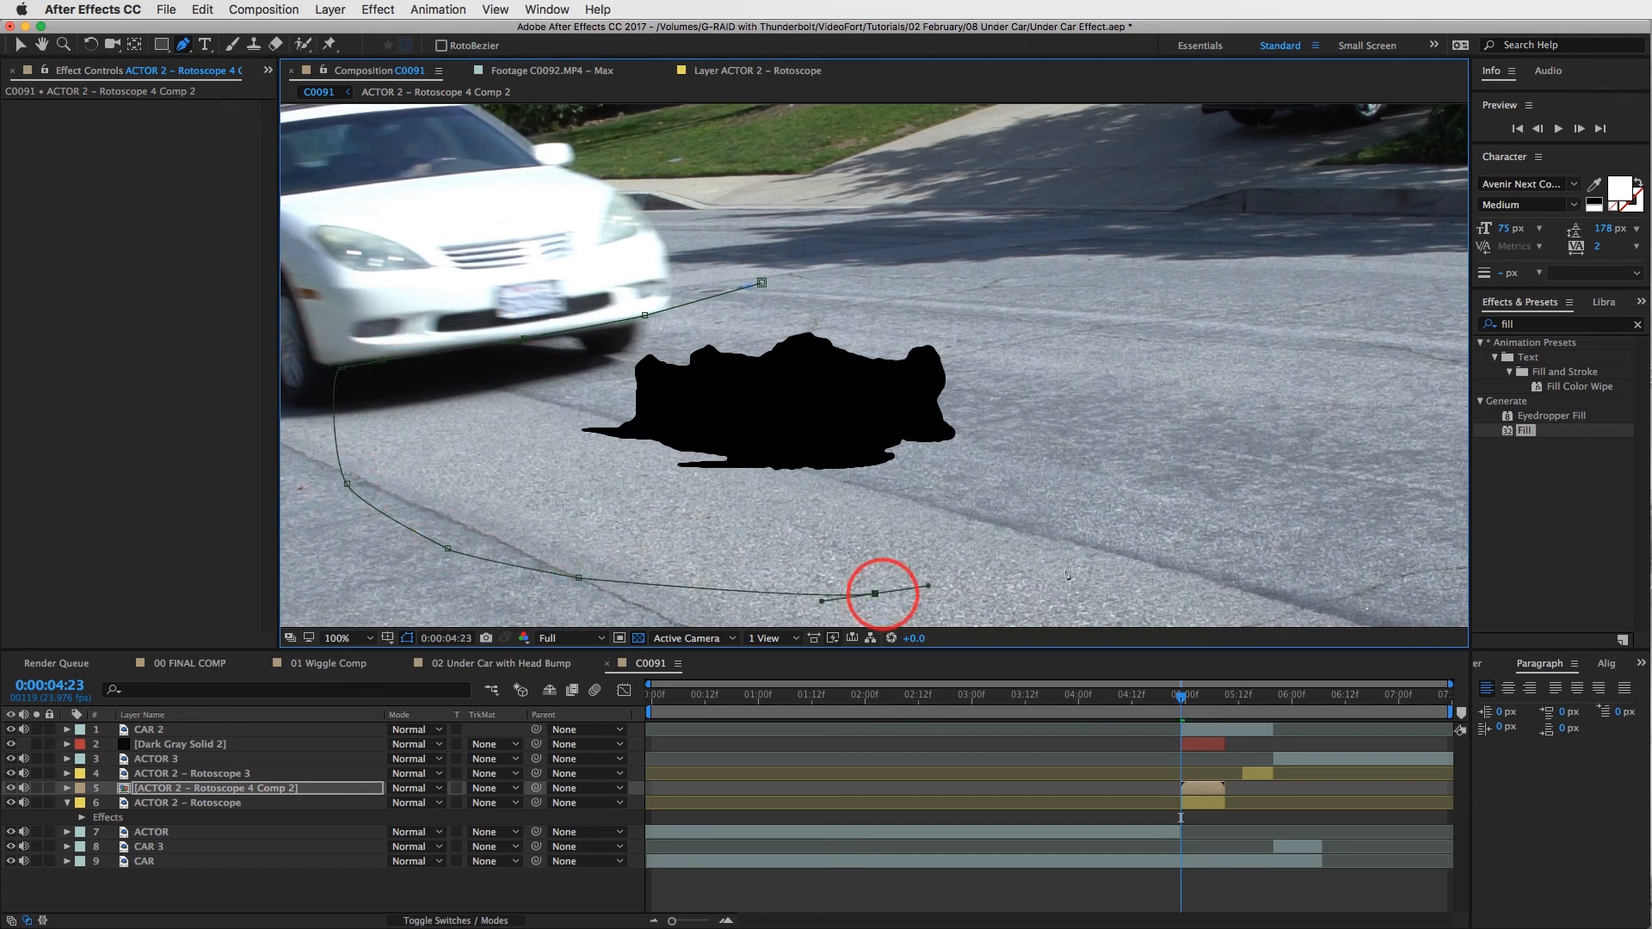
{"action": "left_click", "coordinate": [1069, 568]}
{"action": "left_click_drag", "start_coordinate": [1209, 432], "coordinate": [1198, 381]}
{"action": "left_click", "coordinate": [1108, 299]}
{"action": "left_click_drag", "start_coordinate": [937, 250], "coordinate": [884, 249]}
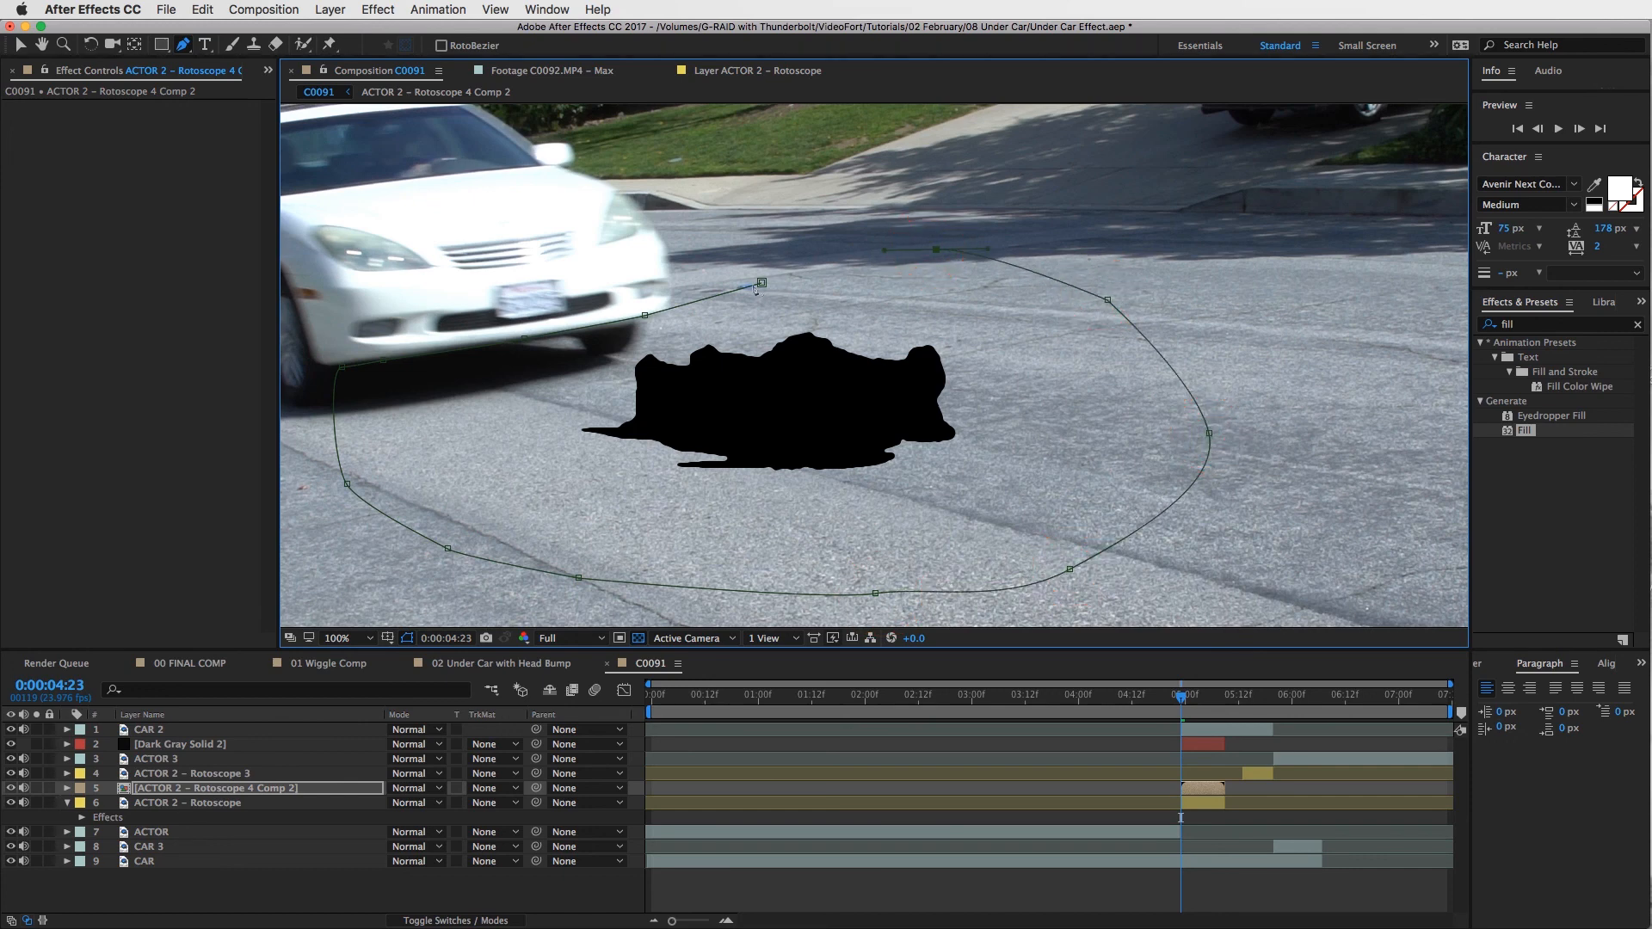
{"action": "left_click_drag", "start_coordinate": [761, 284], "coordinate": [863, 254]}
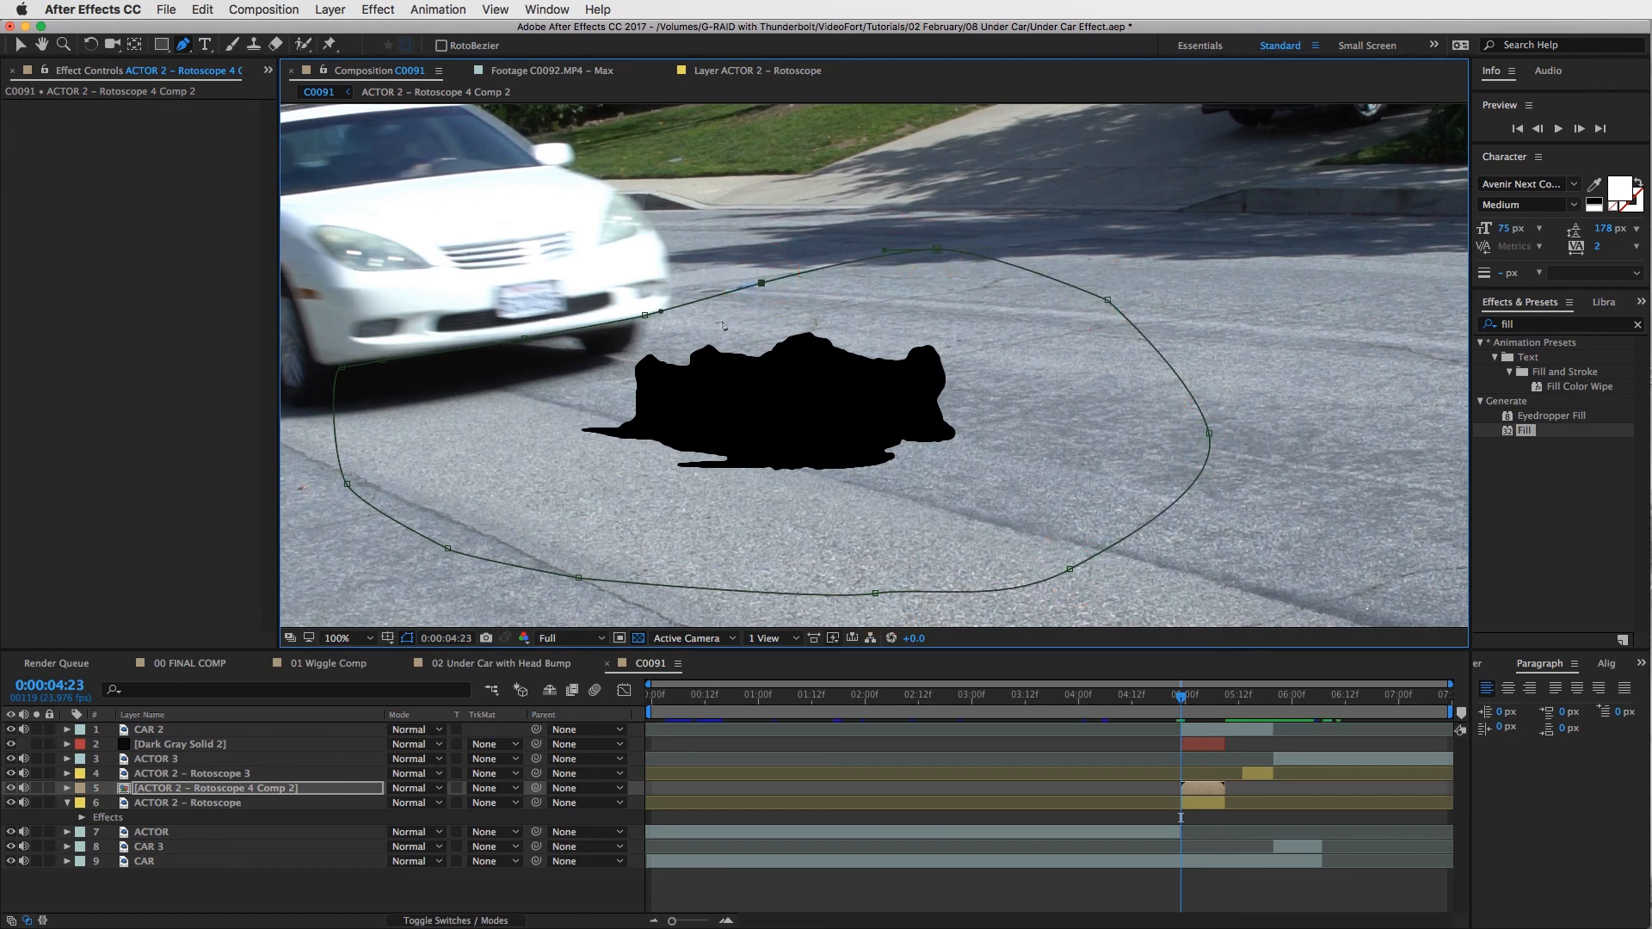
Step: Start keyframing the new mask's path at 0:00:04:23 and set the mask mode to Subtract
{"action": "key", "text": "v"}
{"action": "key", "text": "m"}
{"action": "left_click", "coordinate": [125, 816]}
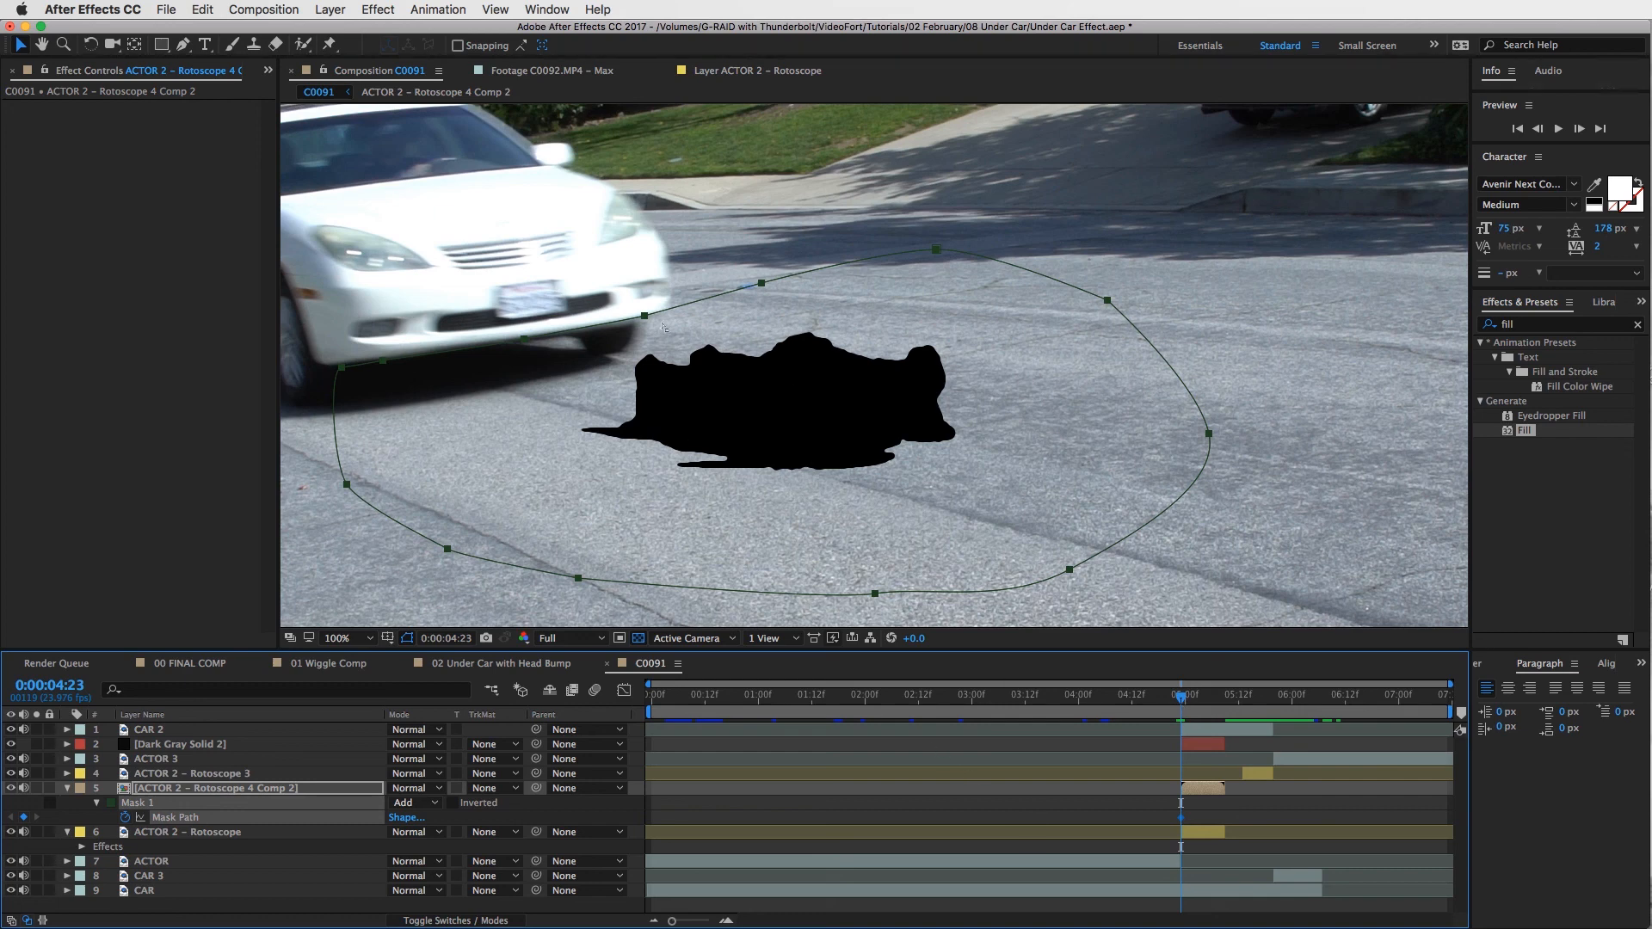
{"action": "left_click", "coordinate": [413, 803]}
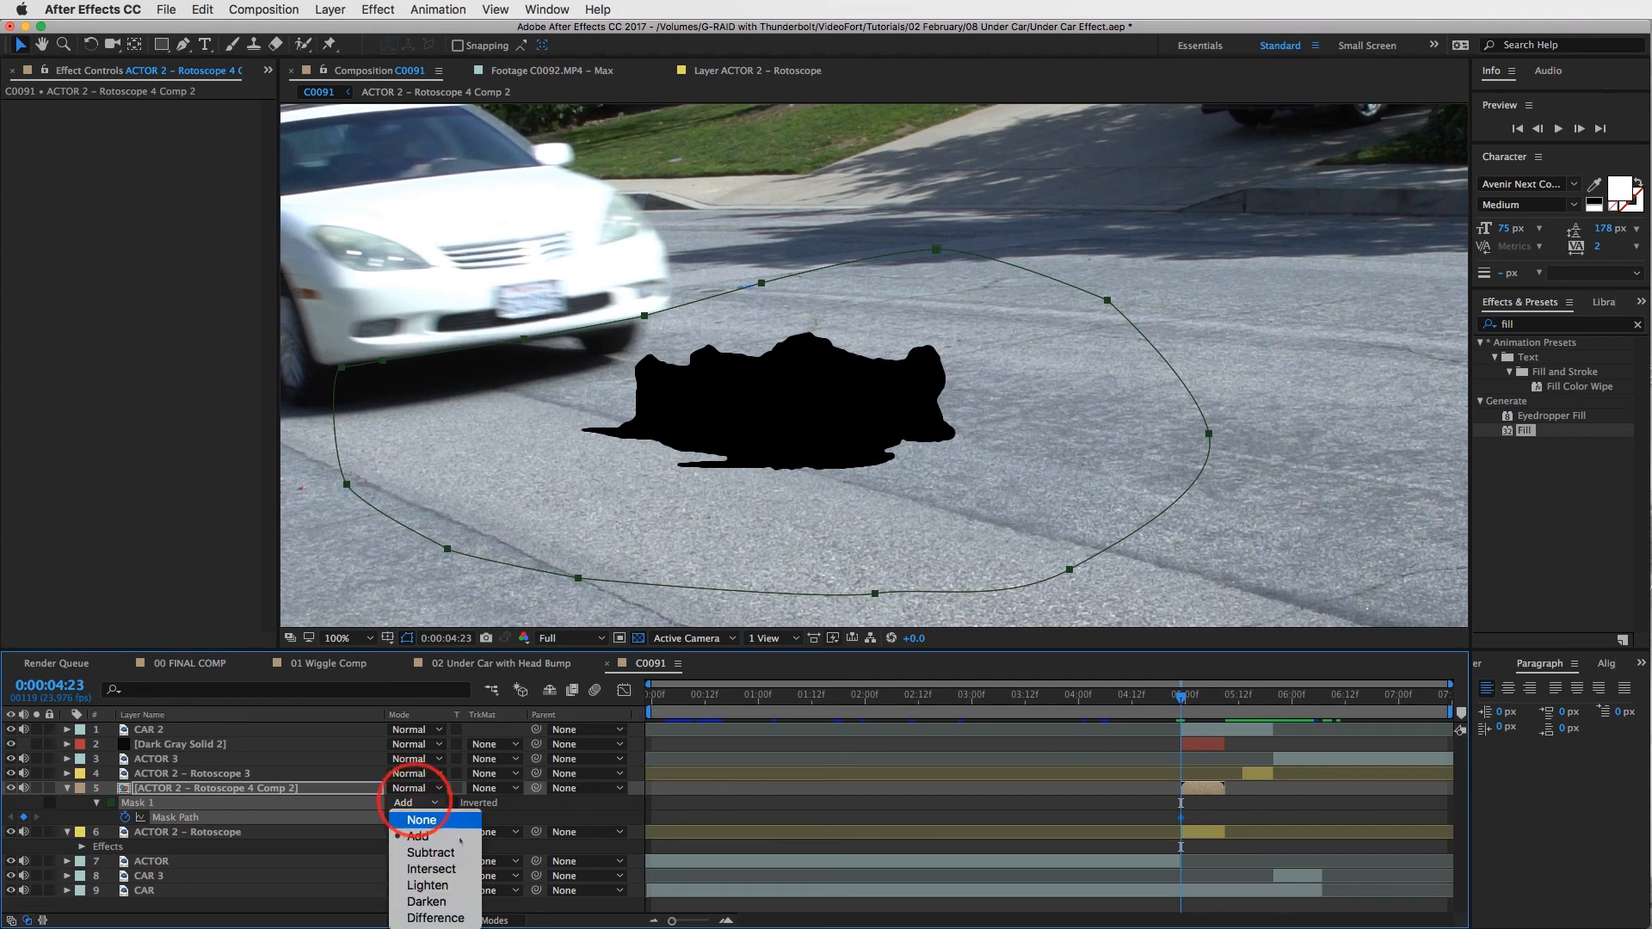
{"action": "left_click", "coordinate": [469, 852]}
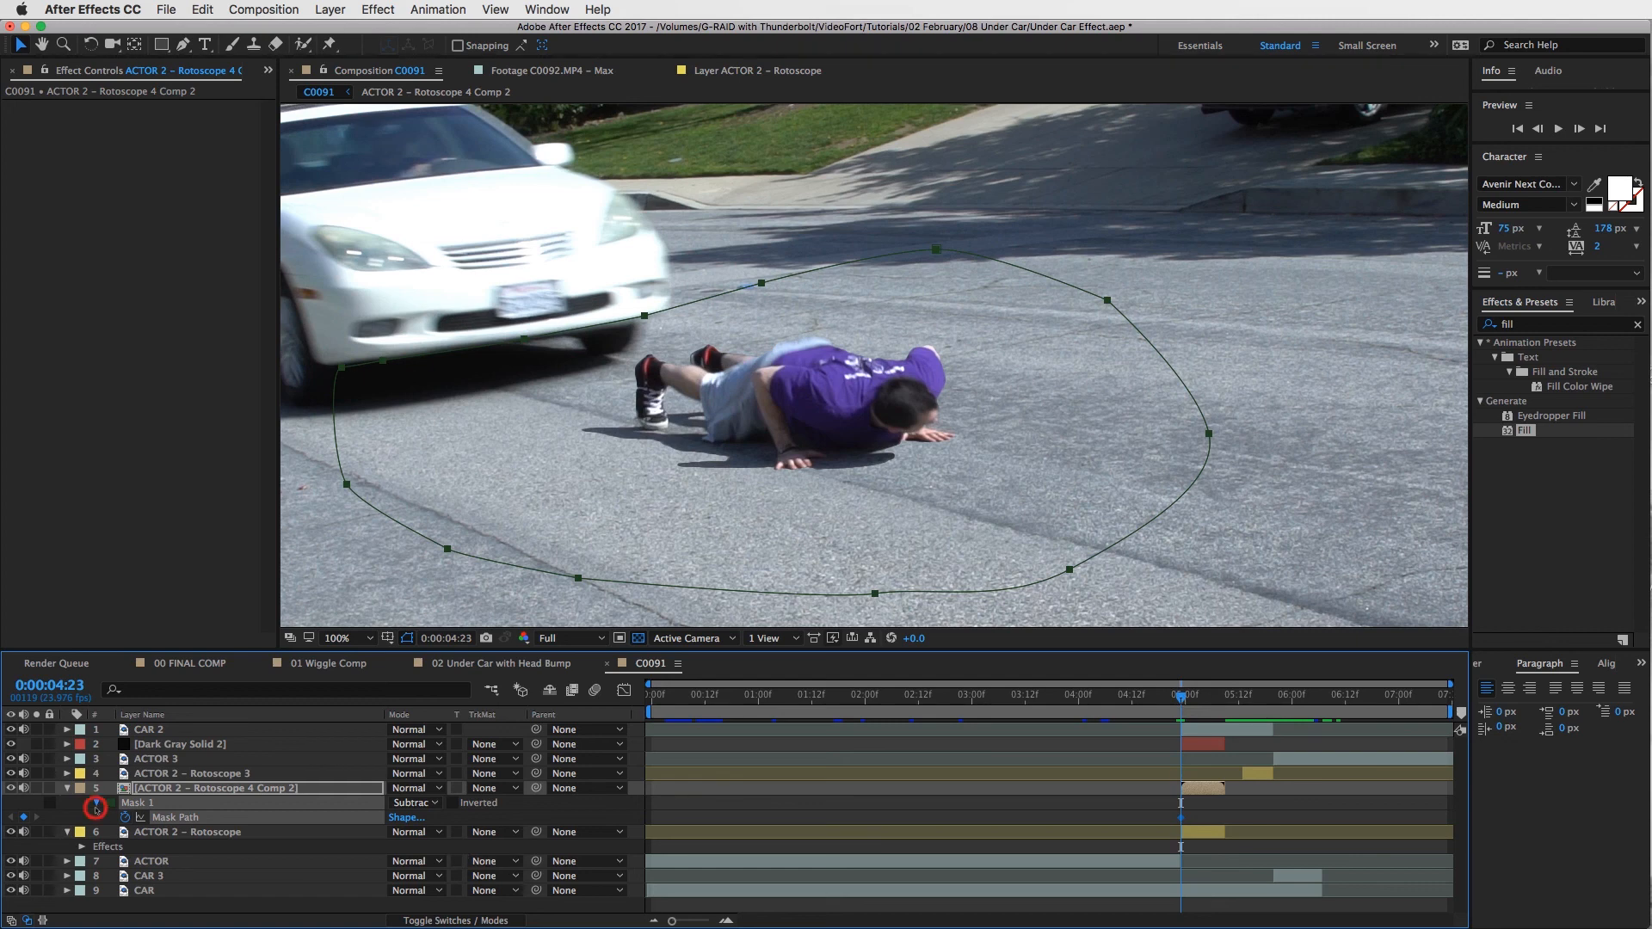
Step: Set Mask 1's feather to 20 pixels on the pre-composed silhouette layer
{"action": "left_click", "coordinate": [96, 803]}
{"action": "left_click", "coordinate": [96, 803]}
{"action": "left_click", "coordinate": [410, 832]}
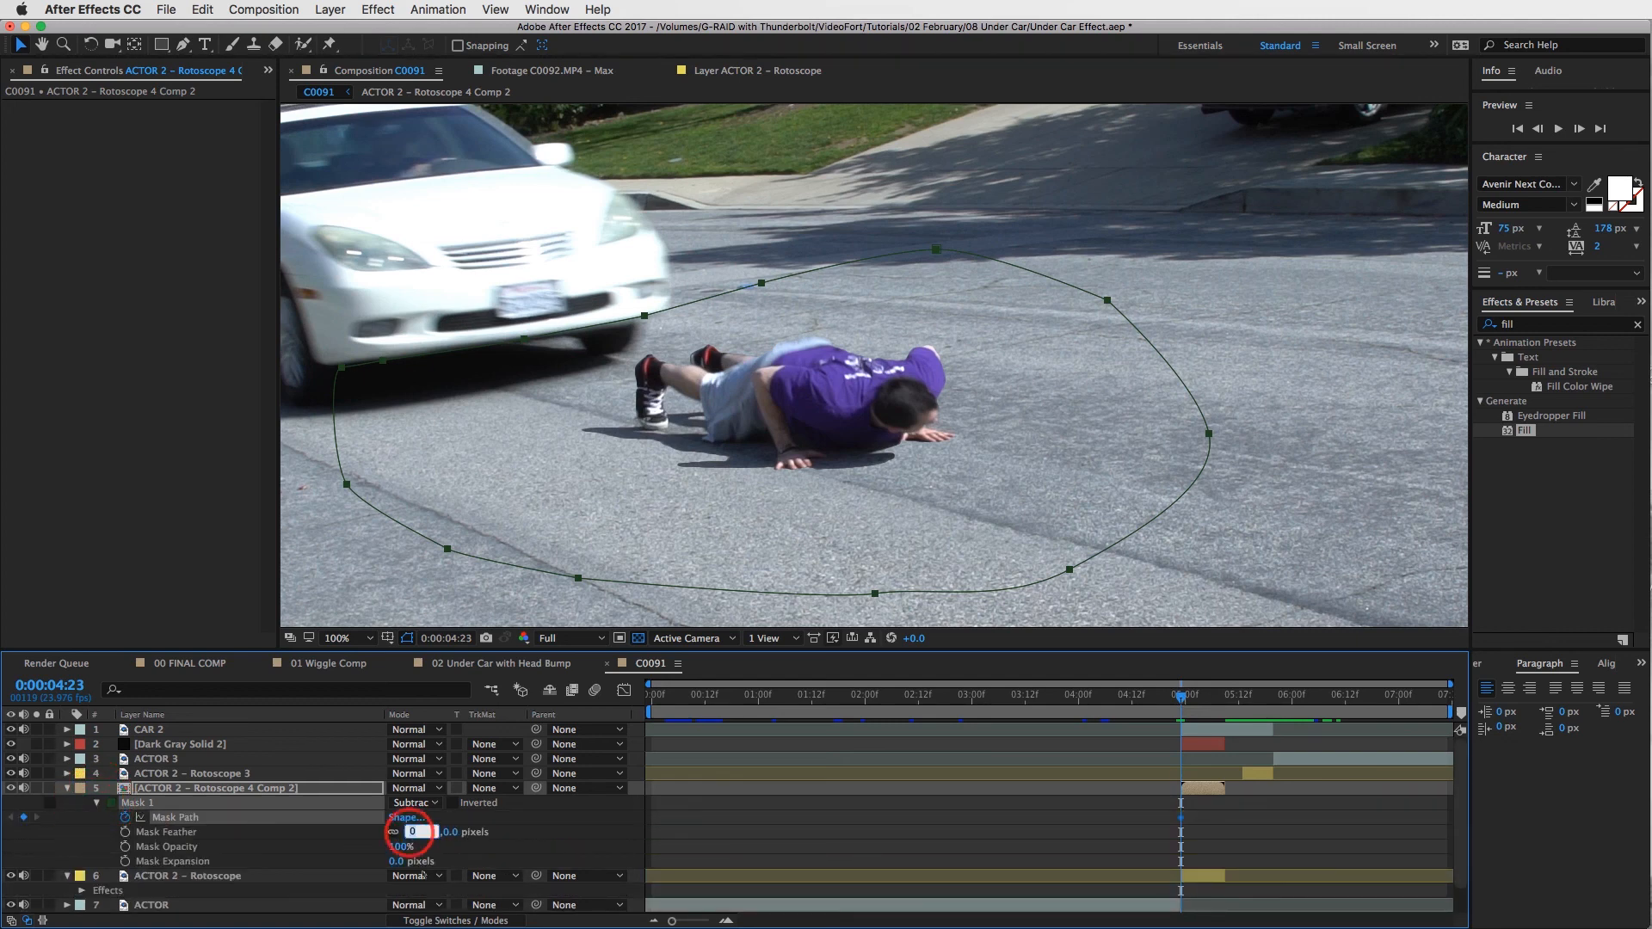
{"action": "type", "text": "20"}
{"action": "key", "text": "Return"}
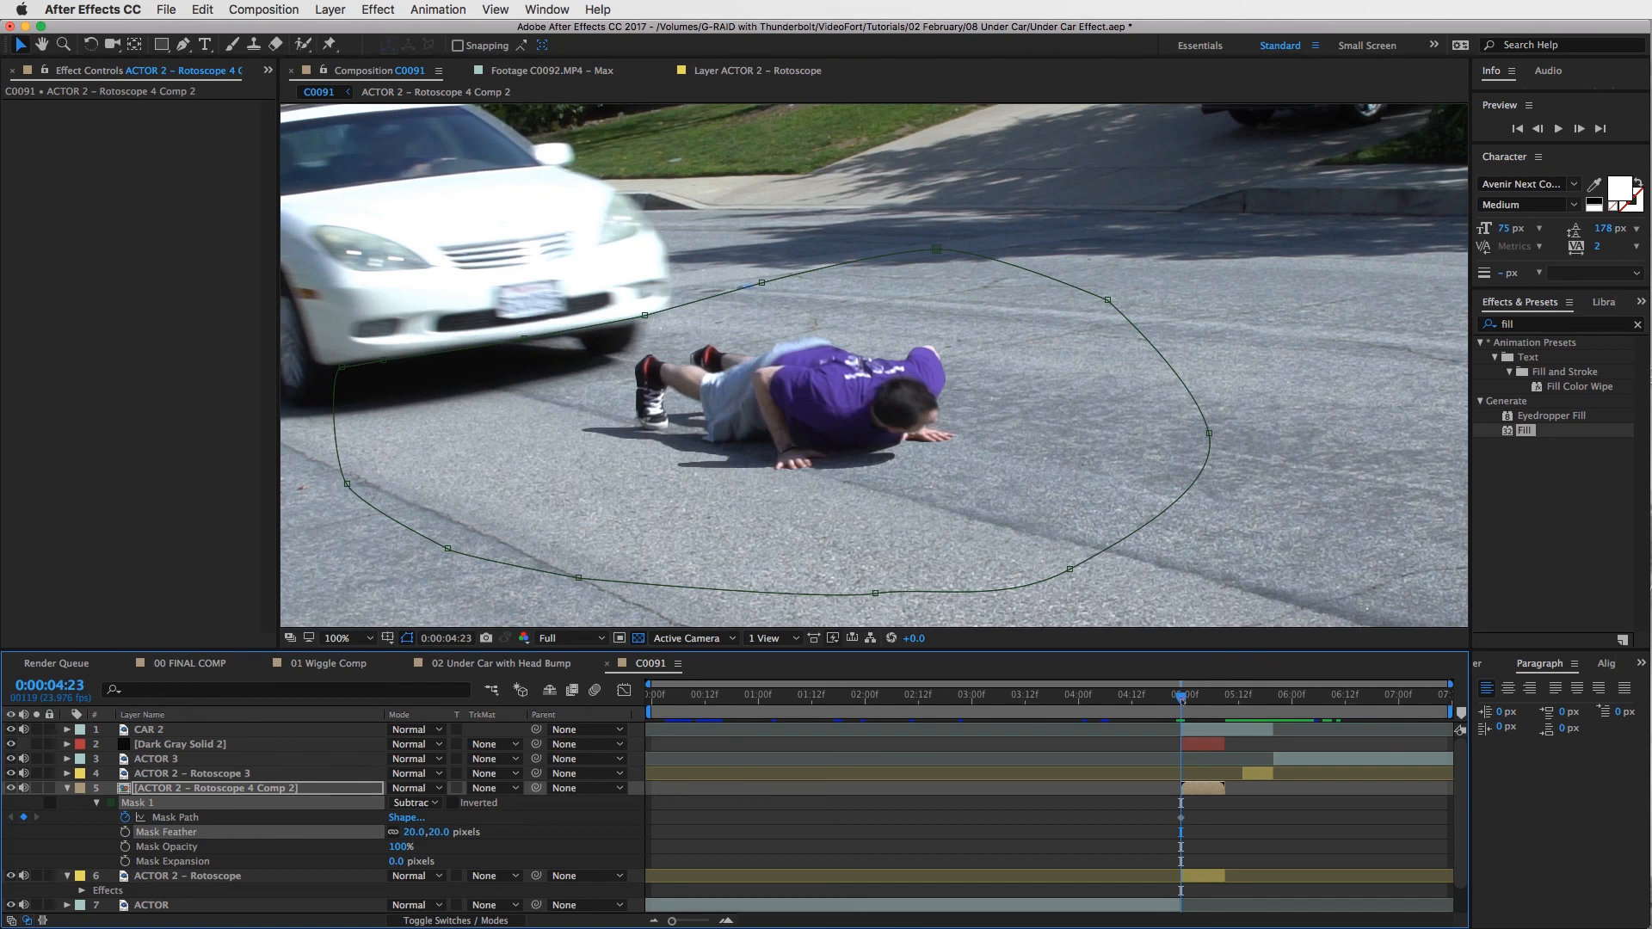
Step: At 0:00:05:03, move the whole Mask 1 path to the car's front lower edge and adjust the points beside the bumper's front corner
{"action": "left_click_drag", "start_coordinate": [1181, 695], "coordinate": [1189, 695]}
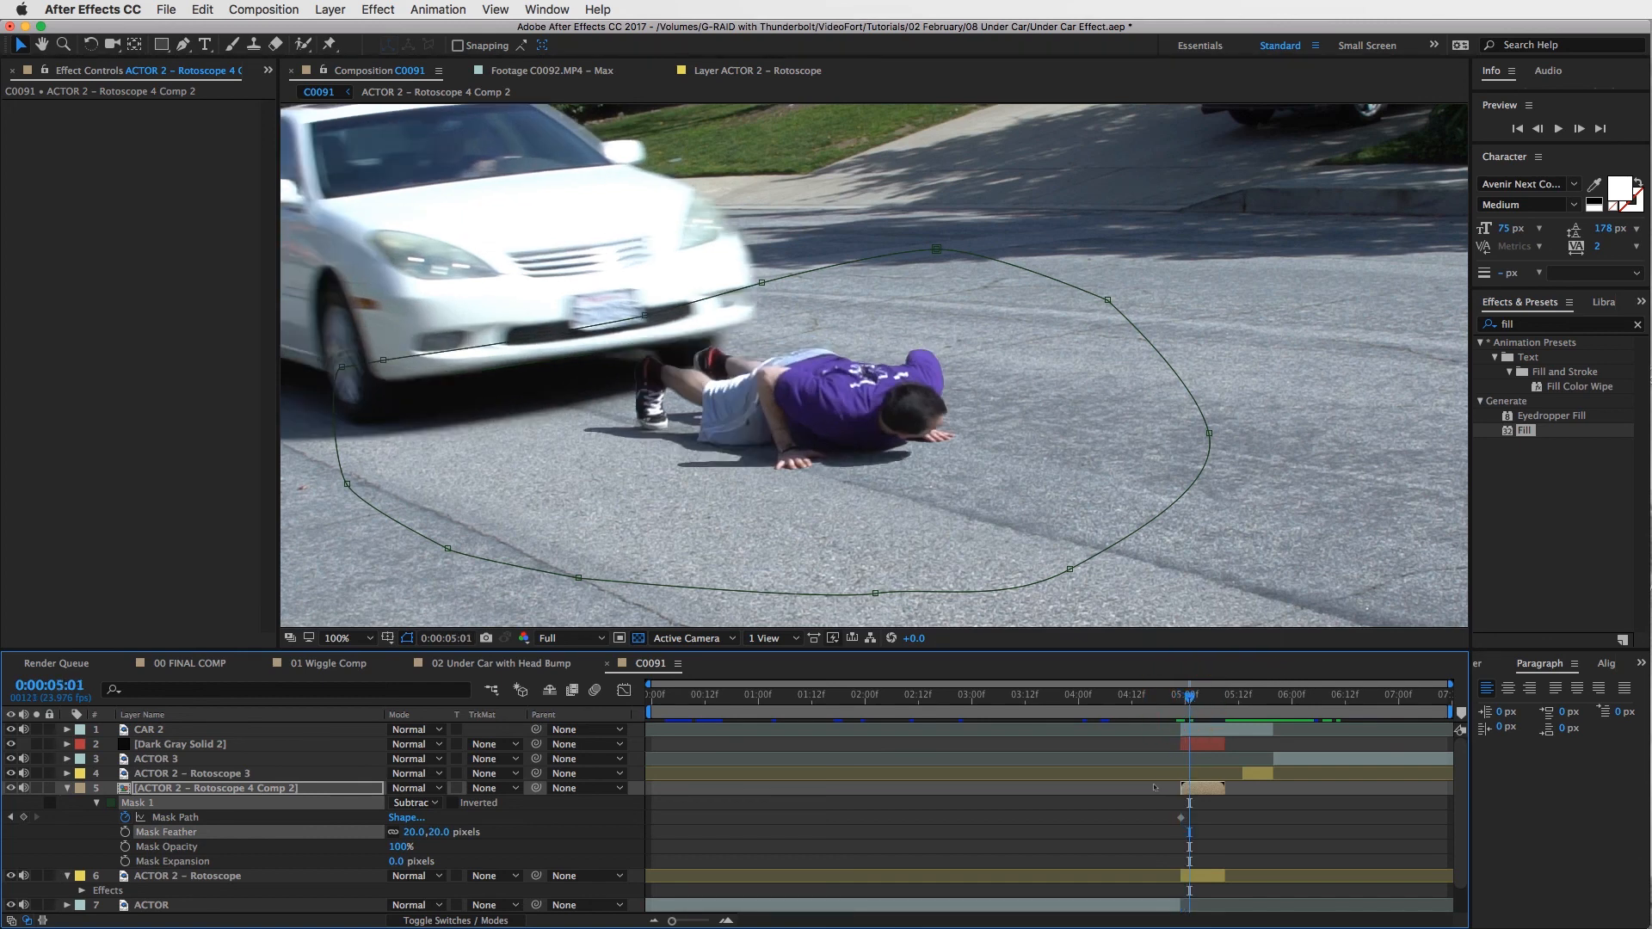
{"action": "left_click", "coordinate": [1196, 693]}
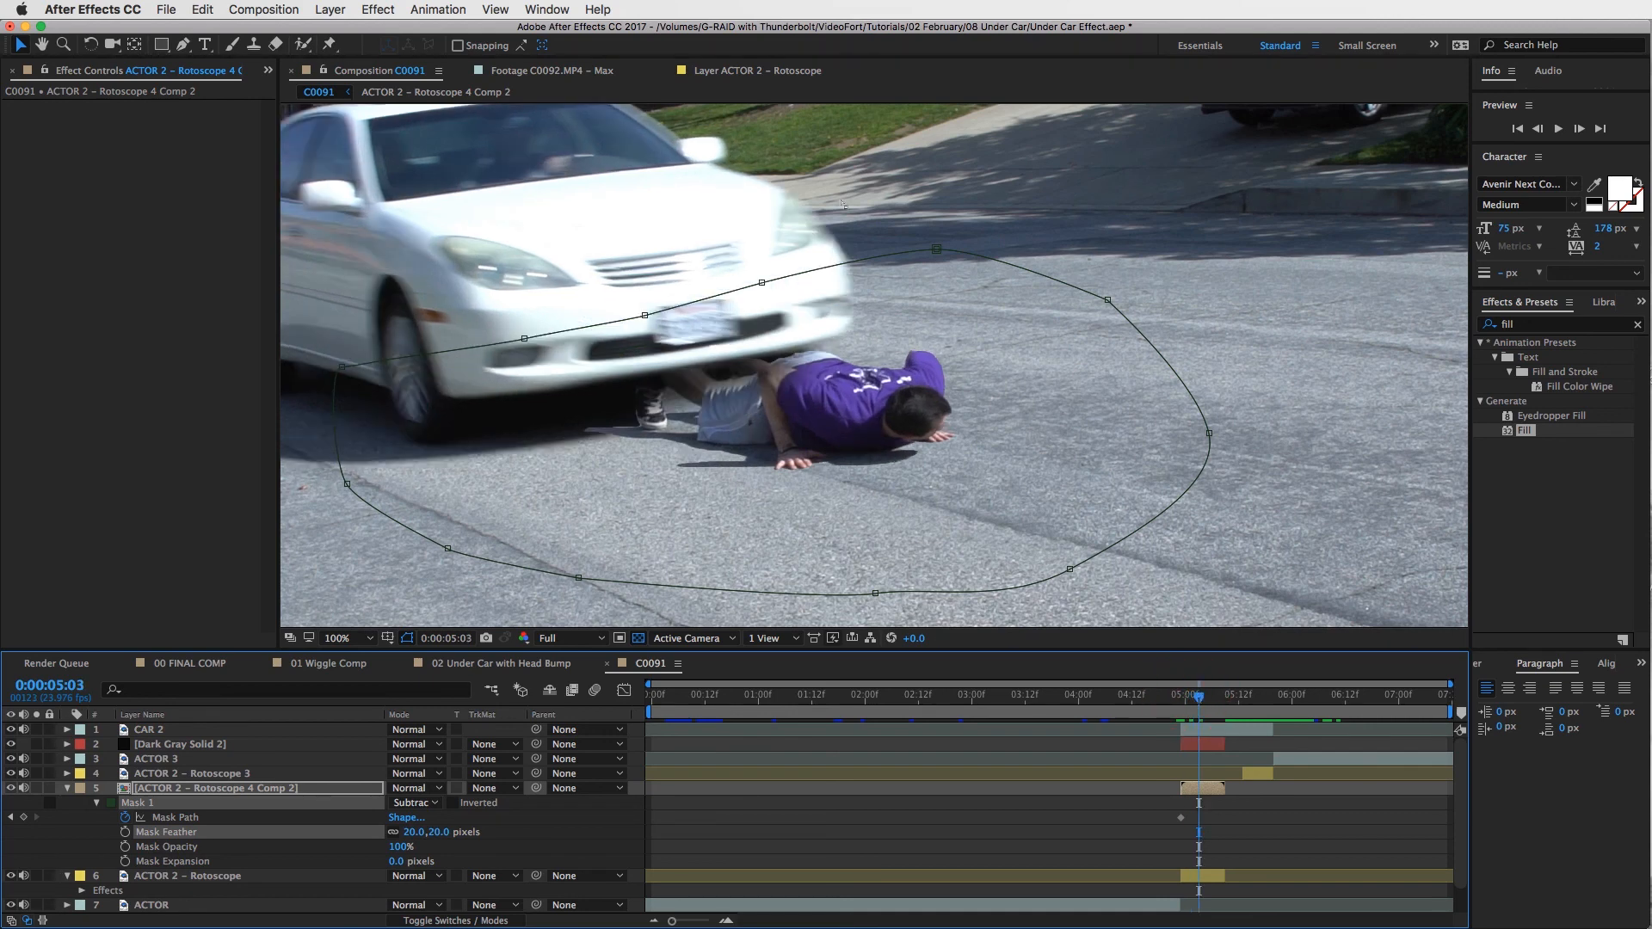
{"action": "left_click", "coordinate": [175, 818]}
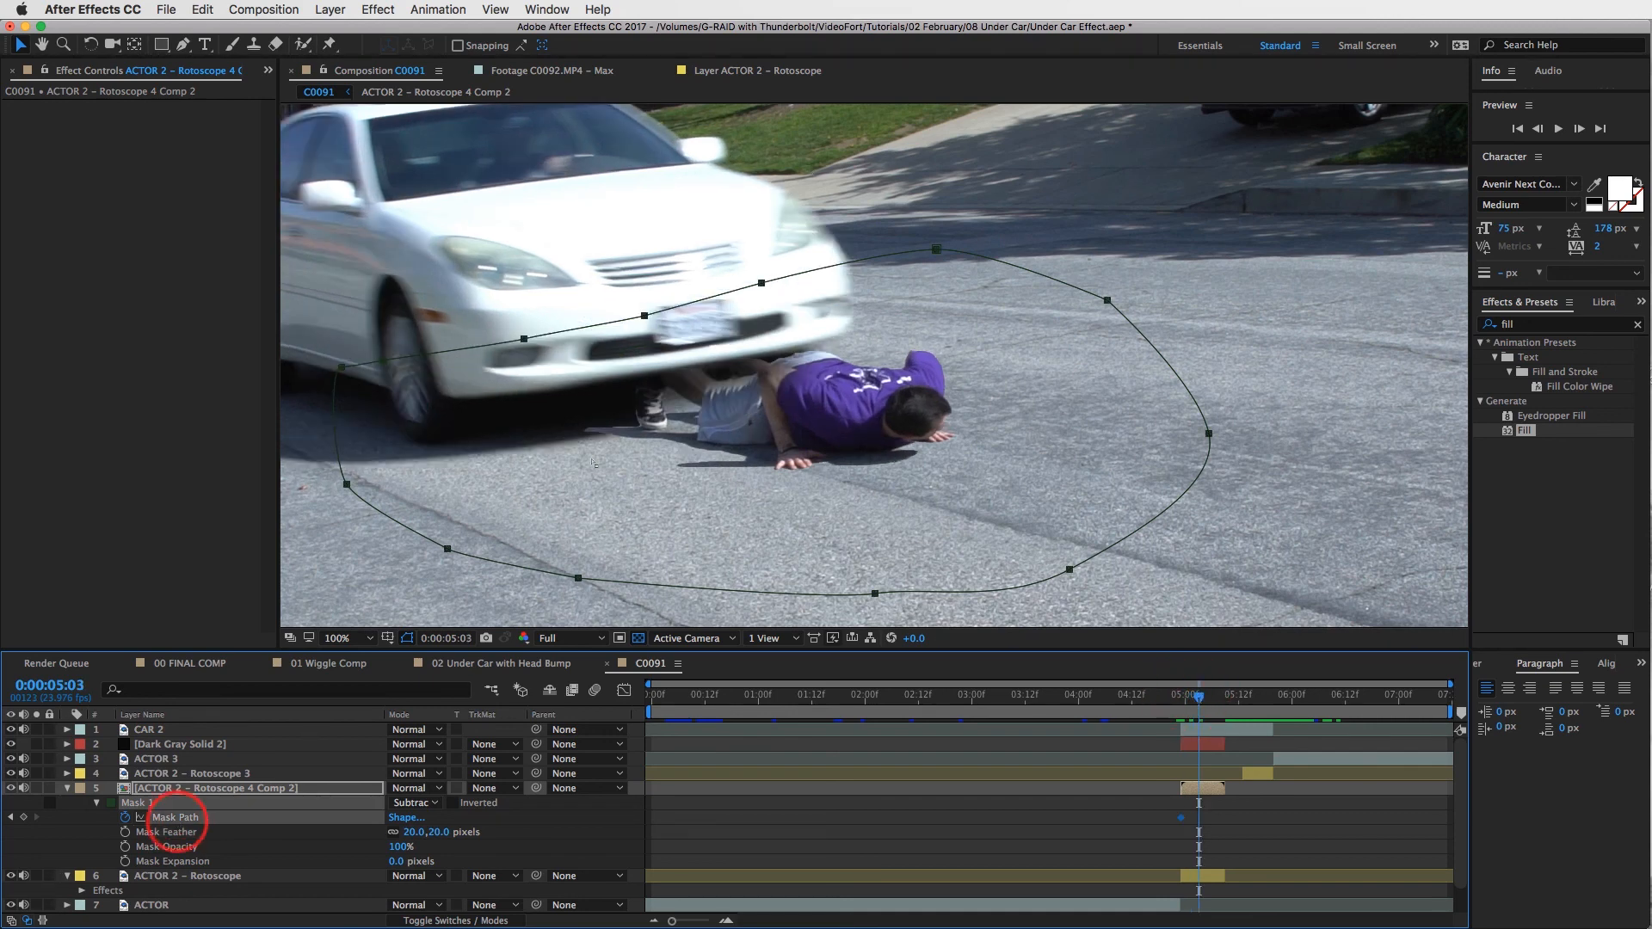
{"action": "left_click_drag", "start_coordinate": [524, 339], "coordinate": [587, 389]}
{"action": "left_click", "coordinate": [827, 350]}
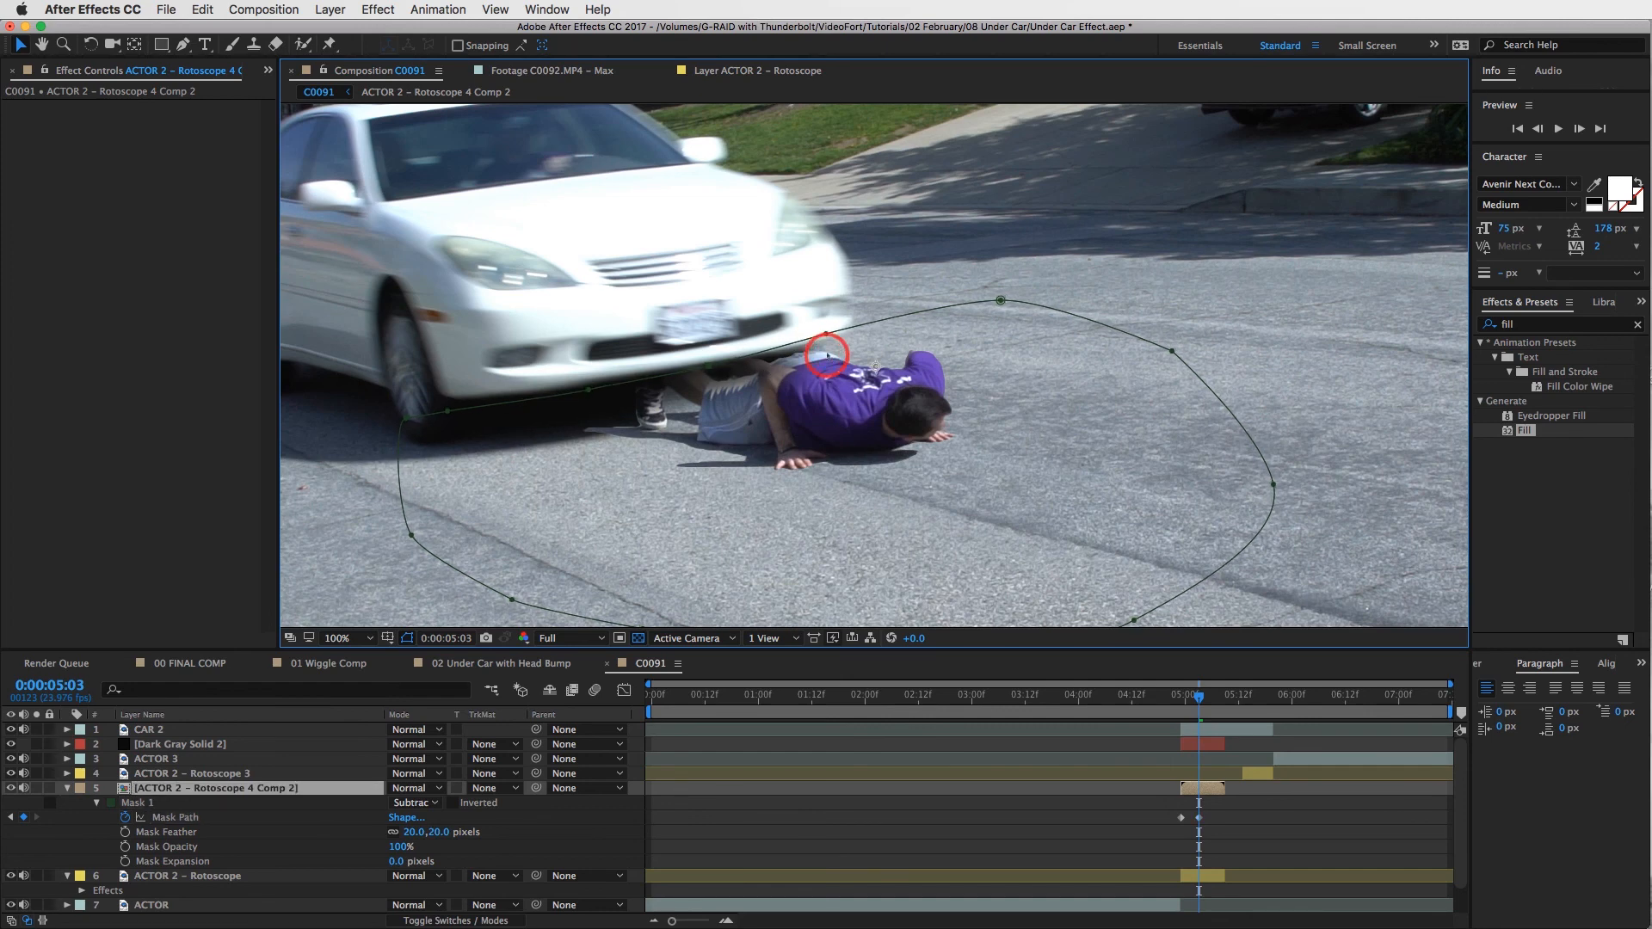
{"action": "left_click_drag", "start_coordinate": [826, 334], "coordinate": [874, 331]}
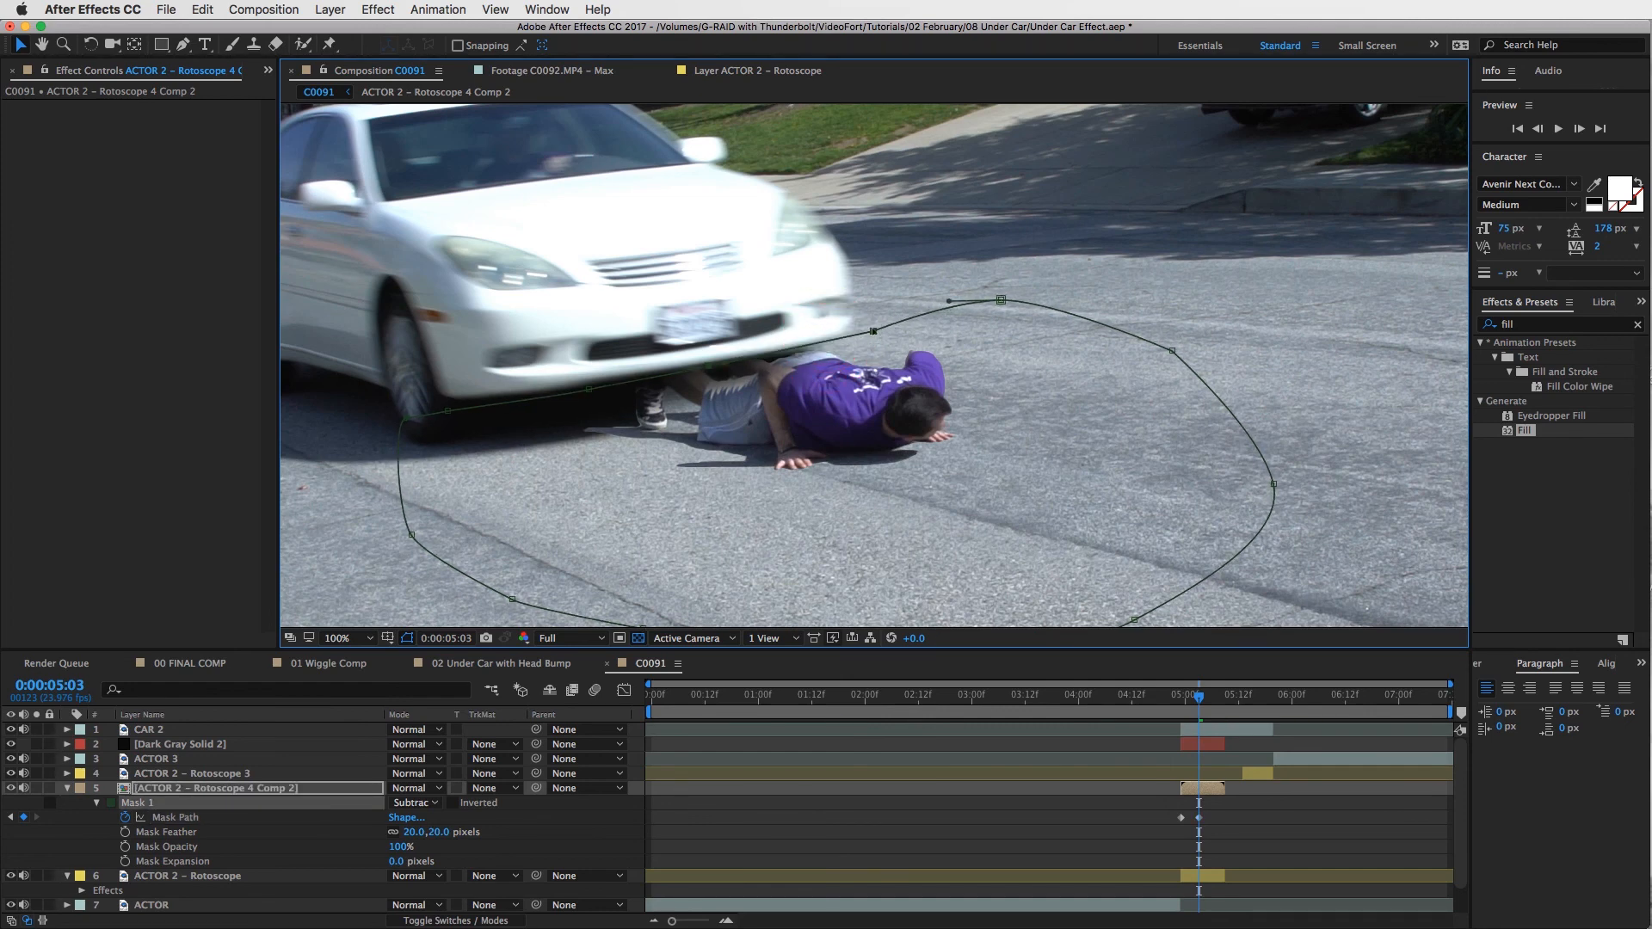
{"action": "left_click_drag", "start_coordinate": [998, 298], "coordinate": [1008, 300]}
Step: Keyframe the Mask 1 path frame by frame from 0:00:05:05 to 0:00:05:08, shifting the whole shape along with the car's lower edge
{"action": "left_click", "coordinate": [1206, 708]}
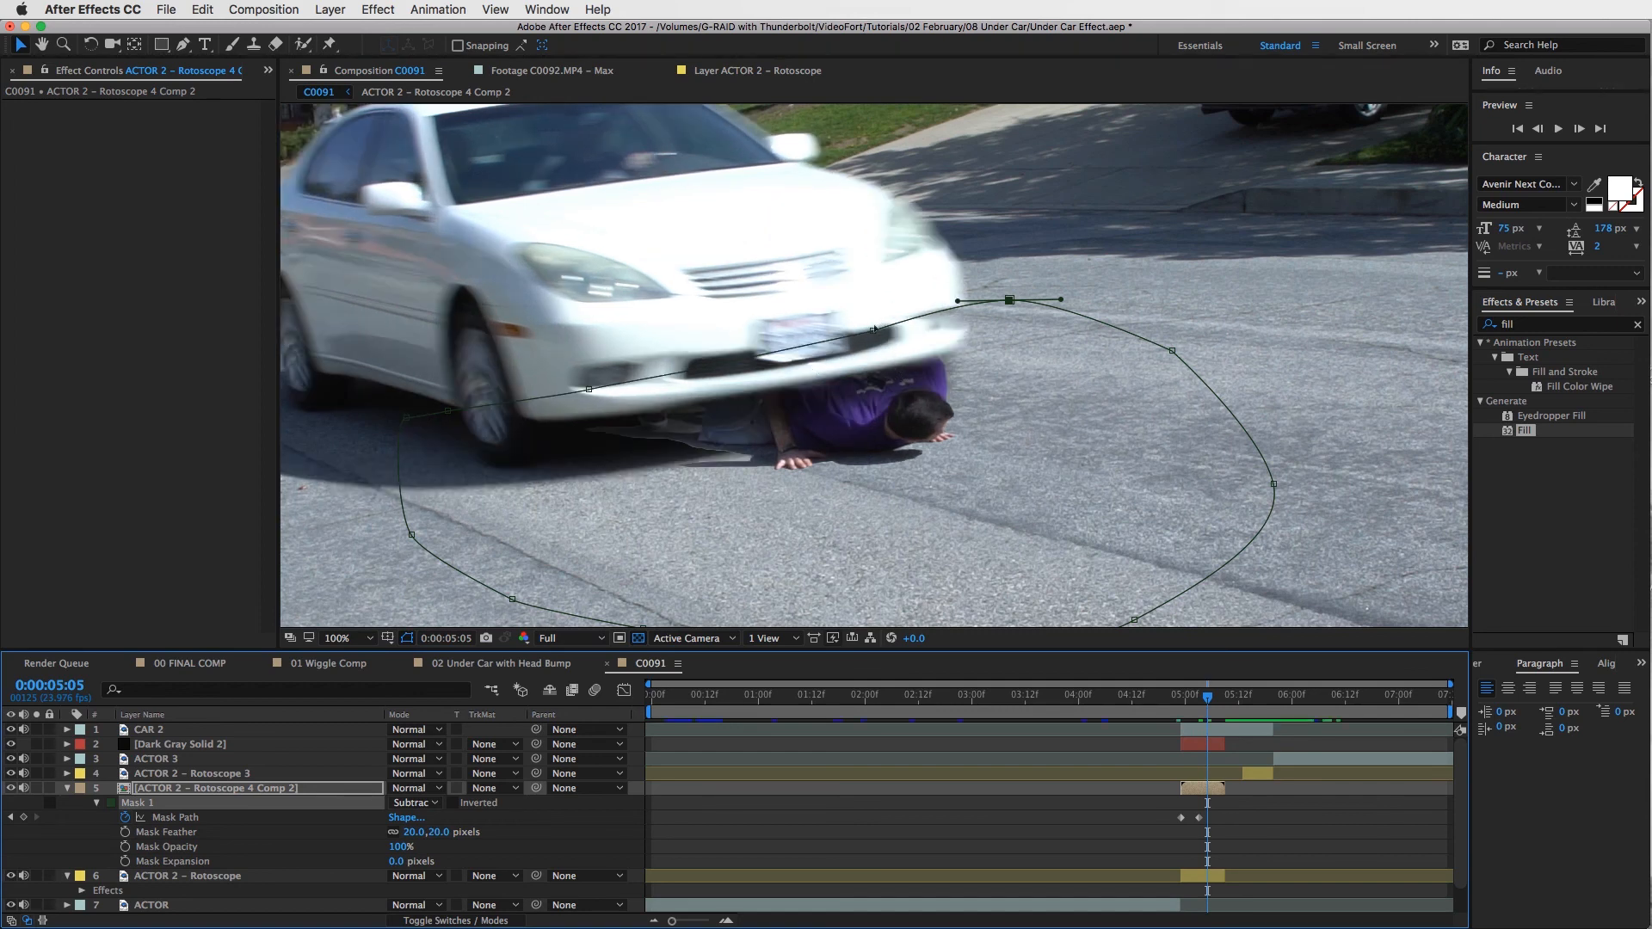
{"action": "left_click", "coordinate": [181, 817]}
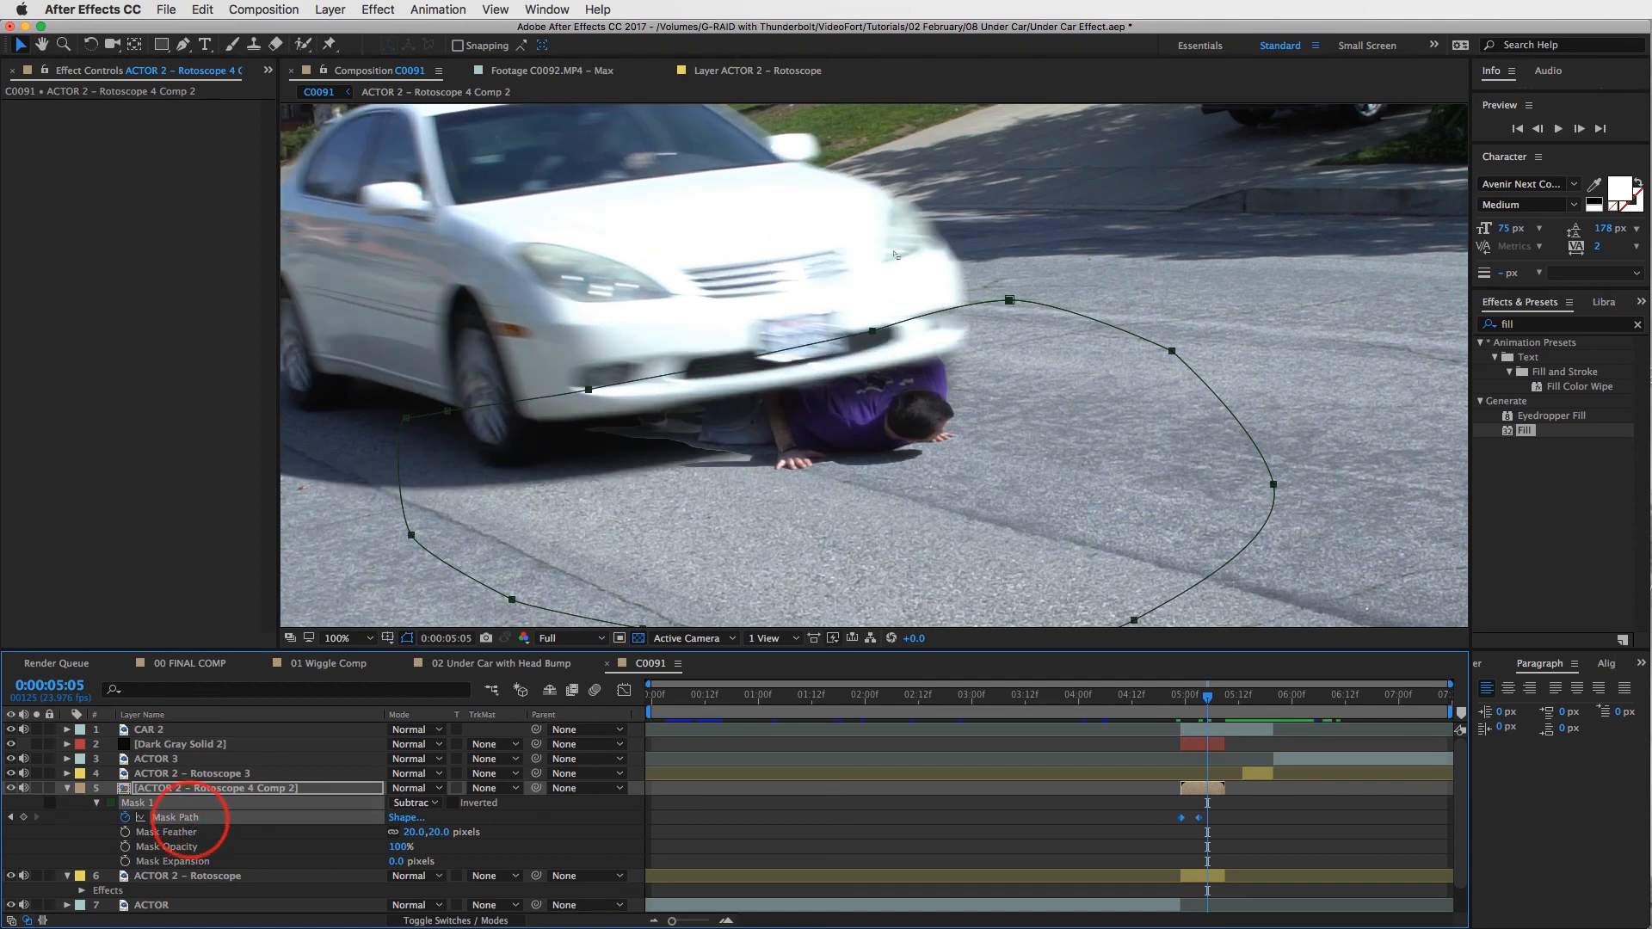
{"action": "left_click_drag", "start_coordinate": [869, 327], "coordinate": [1042, 415]}
{"action": "key", "text": "Page_Down"}
{"action": "key", "text": "Page_Down"}
{"action": "key", "text": "Page_Down"}
{"action": "left_click_drag", "start_coordinate": [1042, 415], "coordinate": [1097, 442]}
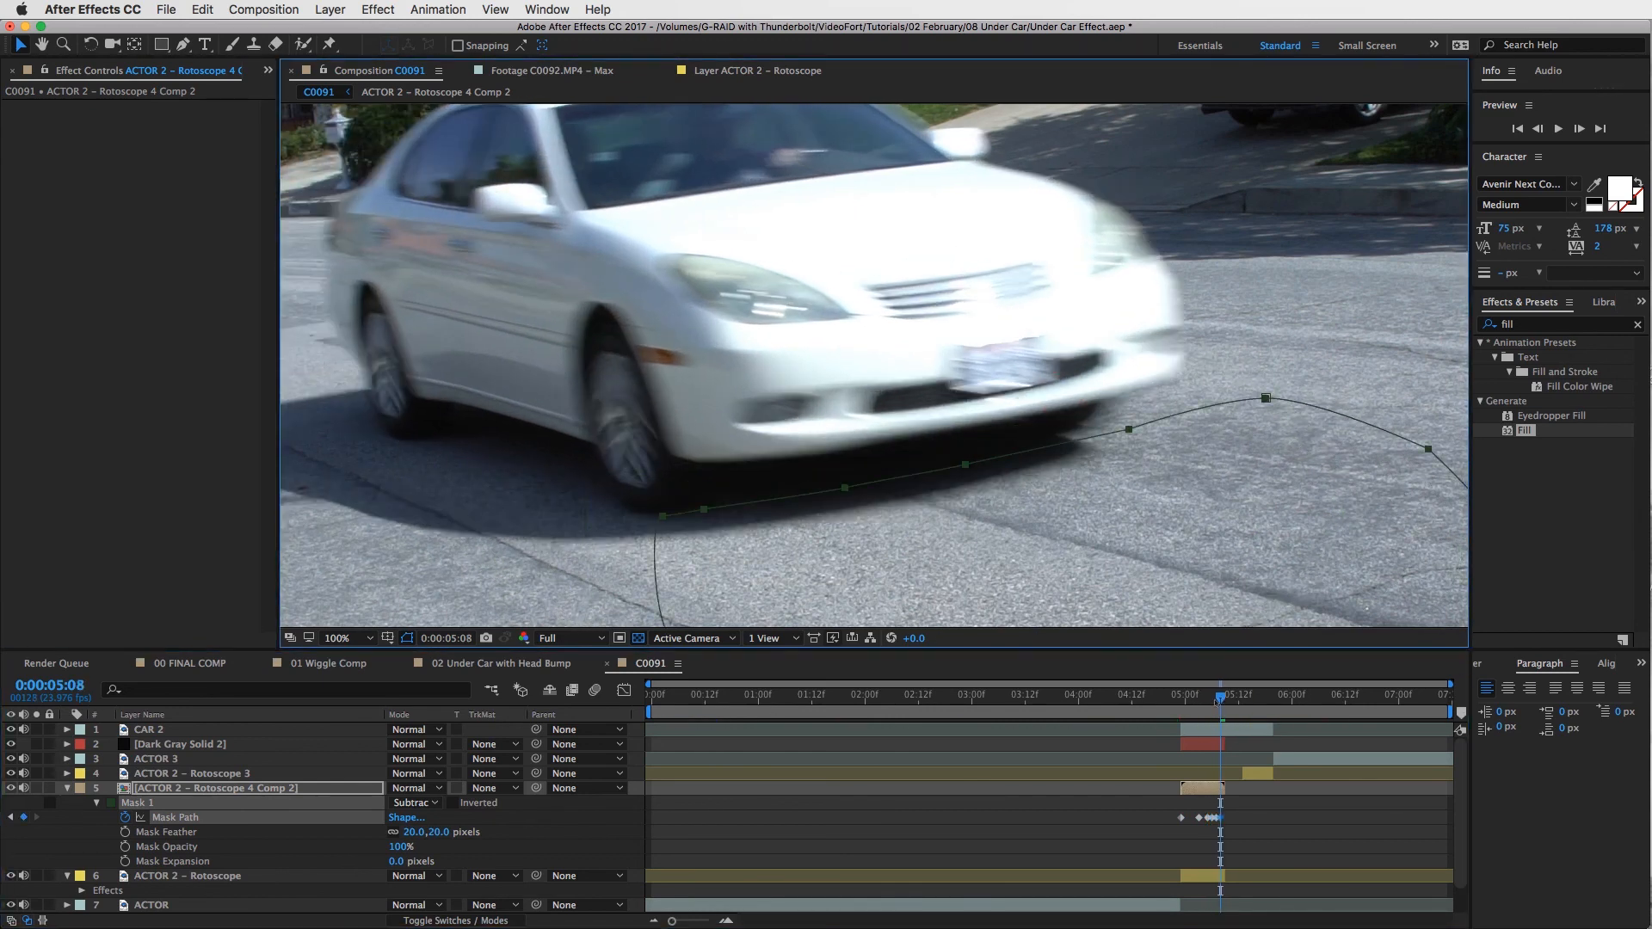
Step: Step through the frames around 0:00:05:03 to 0:00:05:05 to check how the mask shades the actor beneath the car
{"action": "key", "text": "Page_Up"}
{"action": "key", "text": "Page_Up"}
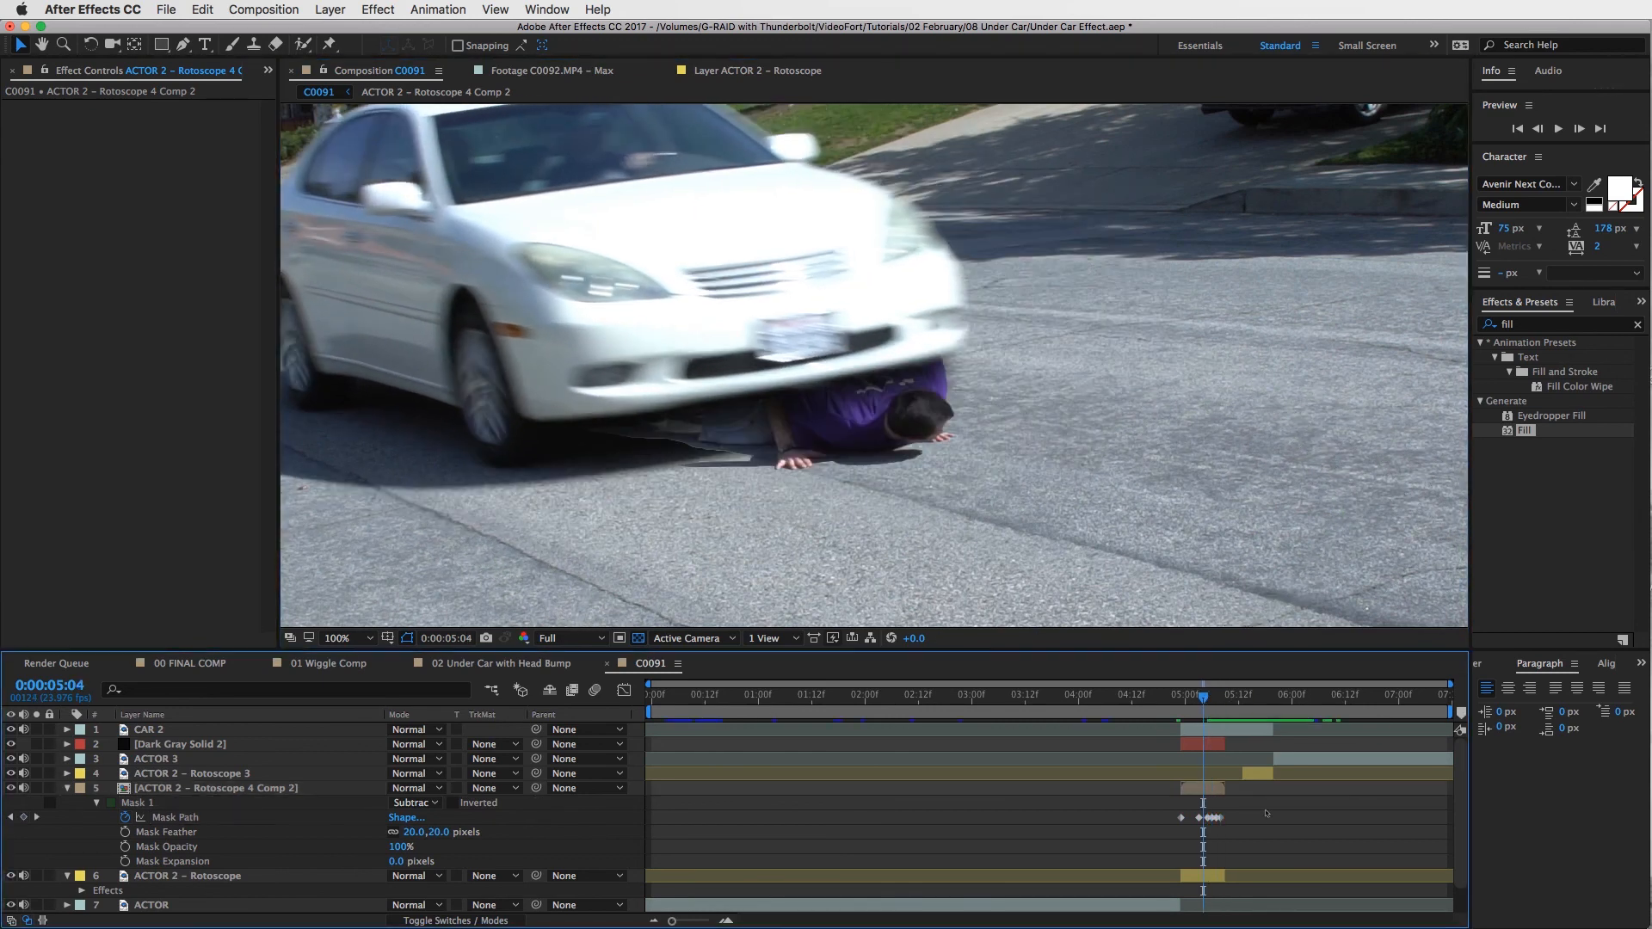
{"action": "key", "text": "Page_Up"}
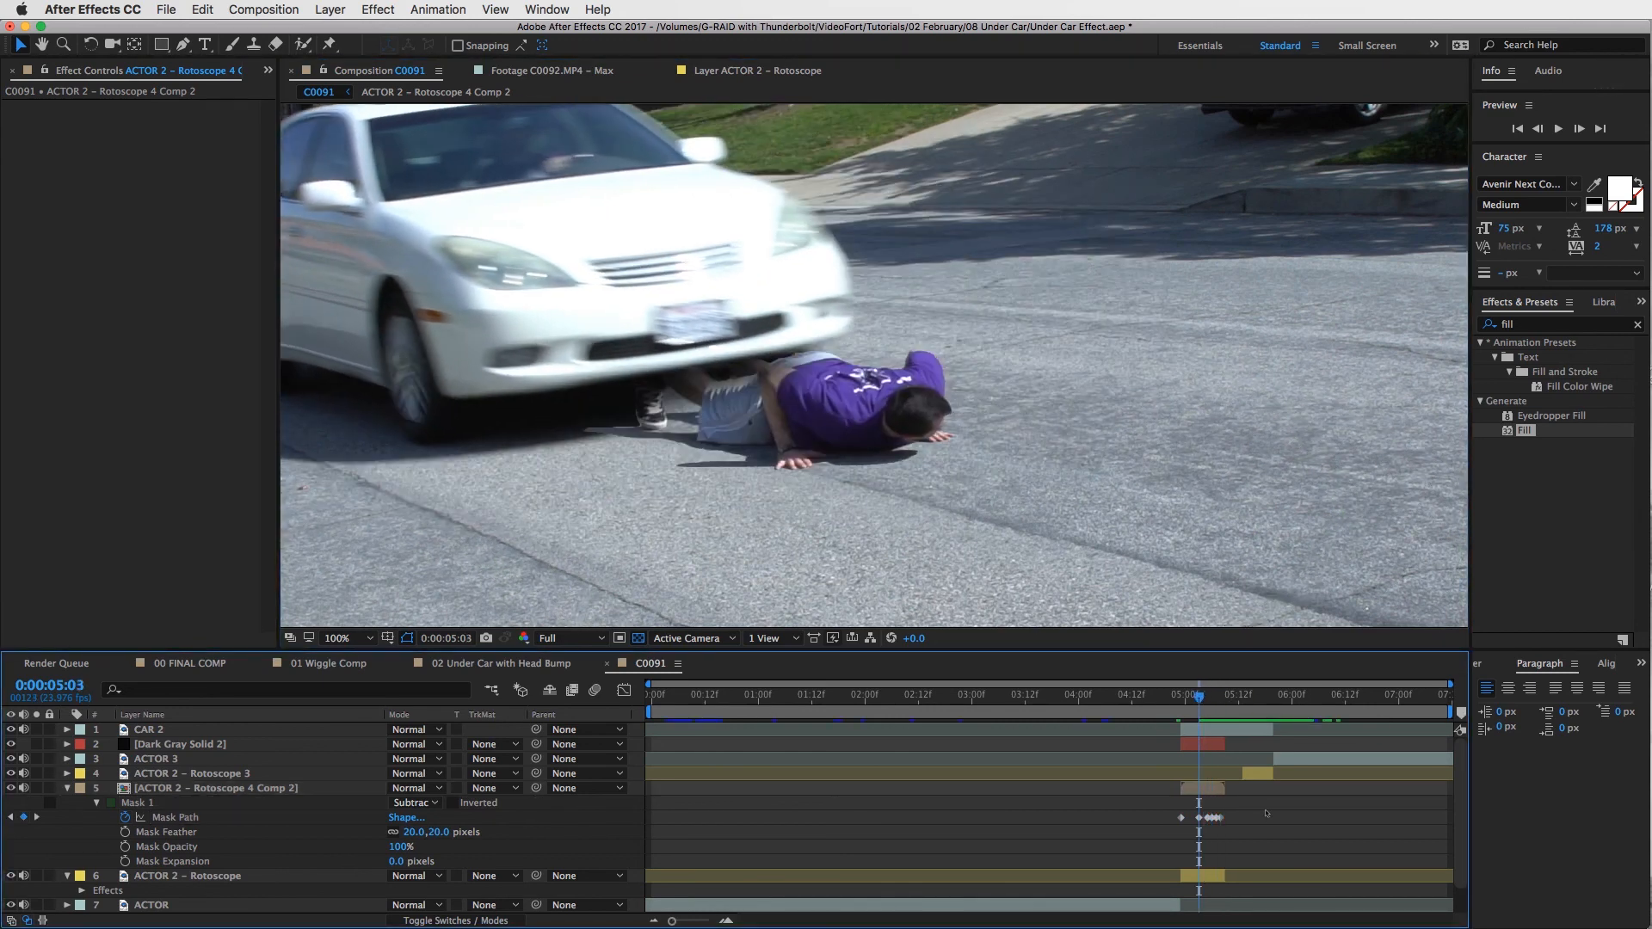
{"action": "key", "text": "Page_Up"}
{"action": "key", "text": "Page_Down"}
{"action": "key", "text": "Page_Down"}
{"action": "key", "text": "Page_Down"}
{"action": "left_click", "coordinate": [1219, 787]}
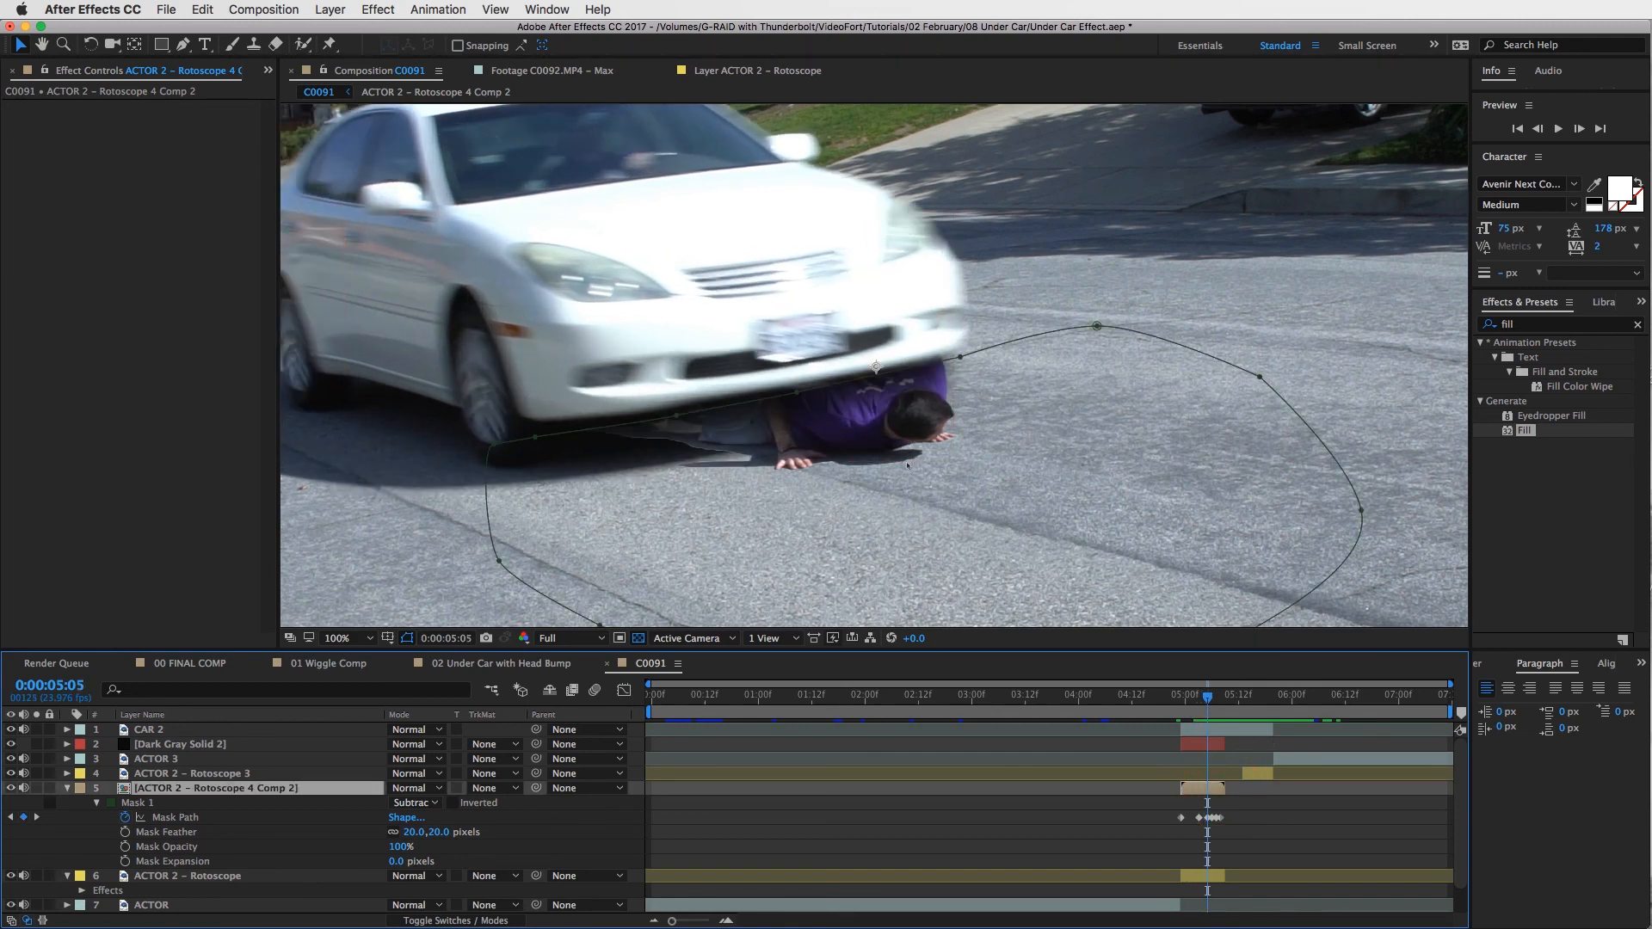
{"action": "key", "text": "Page_Up"}
{"action": "key", "text": "Page_Down"}
{"action": "left_click", "coordinate": [1204, 785]}
Step: At 0:00:05:05, lower the mask points along the car's underside to extend the shadow over the actor, and refine the bumper corner point
{"action": "left_click_drag", "start_coordinate": [673, 418], "coordinate": [685, 429]}
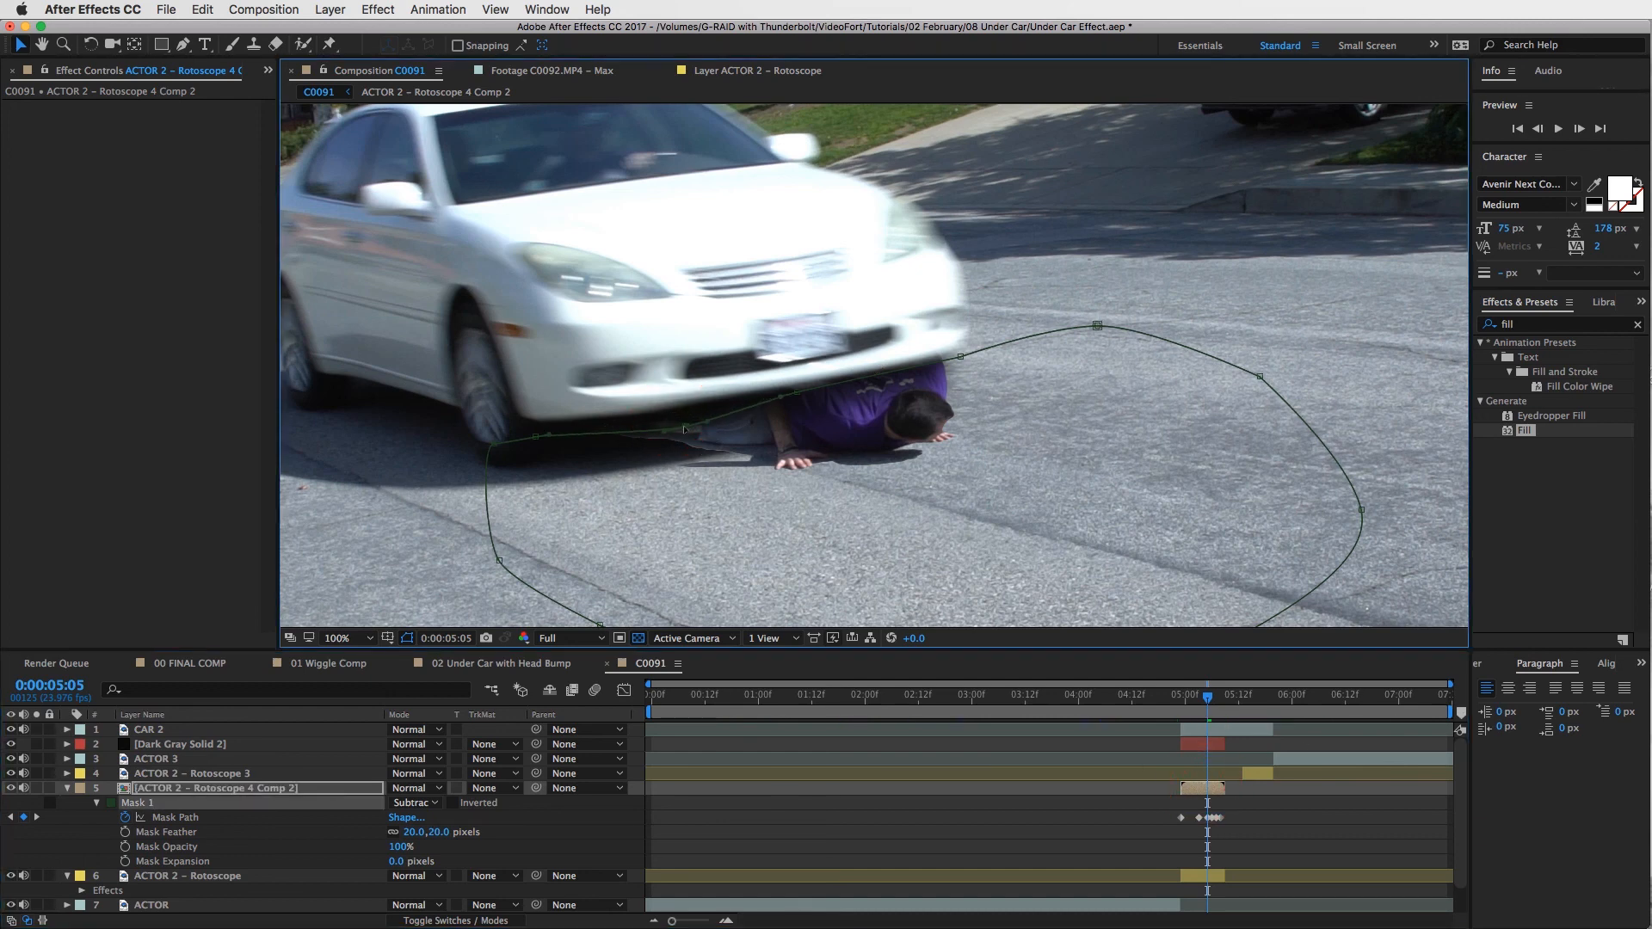
{"action": "left_click_drag", "start_coordinate": [536, 438], "coordinate": [555, 454]}
{"action": "left_click_drag", "start_coordinate": [689, 430], "coordinate": [707, 445]}
{"action": "left_click_drag", "start_coordinate": [797, 392], "coordinate": [815, 401]}
{"action": "left_click_drag", "start_coordinate": [965, 356], "coordinate": [982, 369]}
{"action": "left_click_drag", "start_coordinate": [815, 403], "coordinate": [821, 401]}
{"action": "left_click", "coordinate": [979, 365]}
{"action": "left_click_drag", "start_coordinate": [974, 358], "coordinate": [971, 354]}
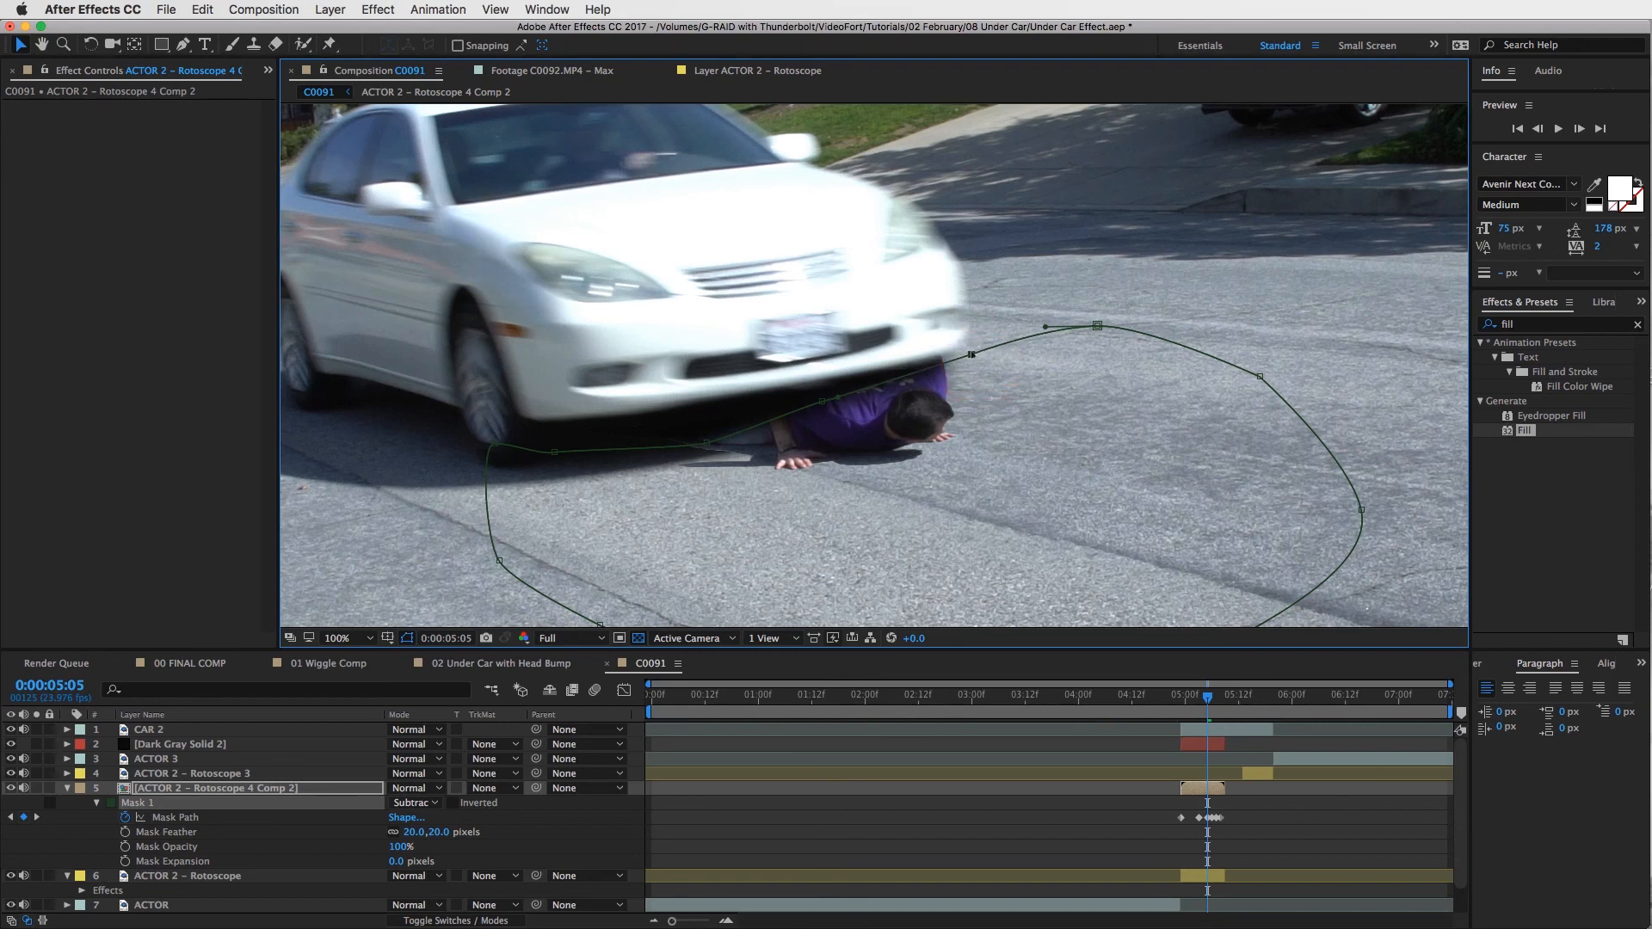
{"action": "left_click", "coordinate": [1297, 838]}
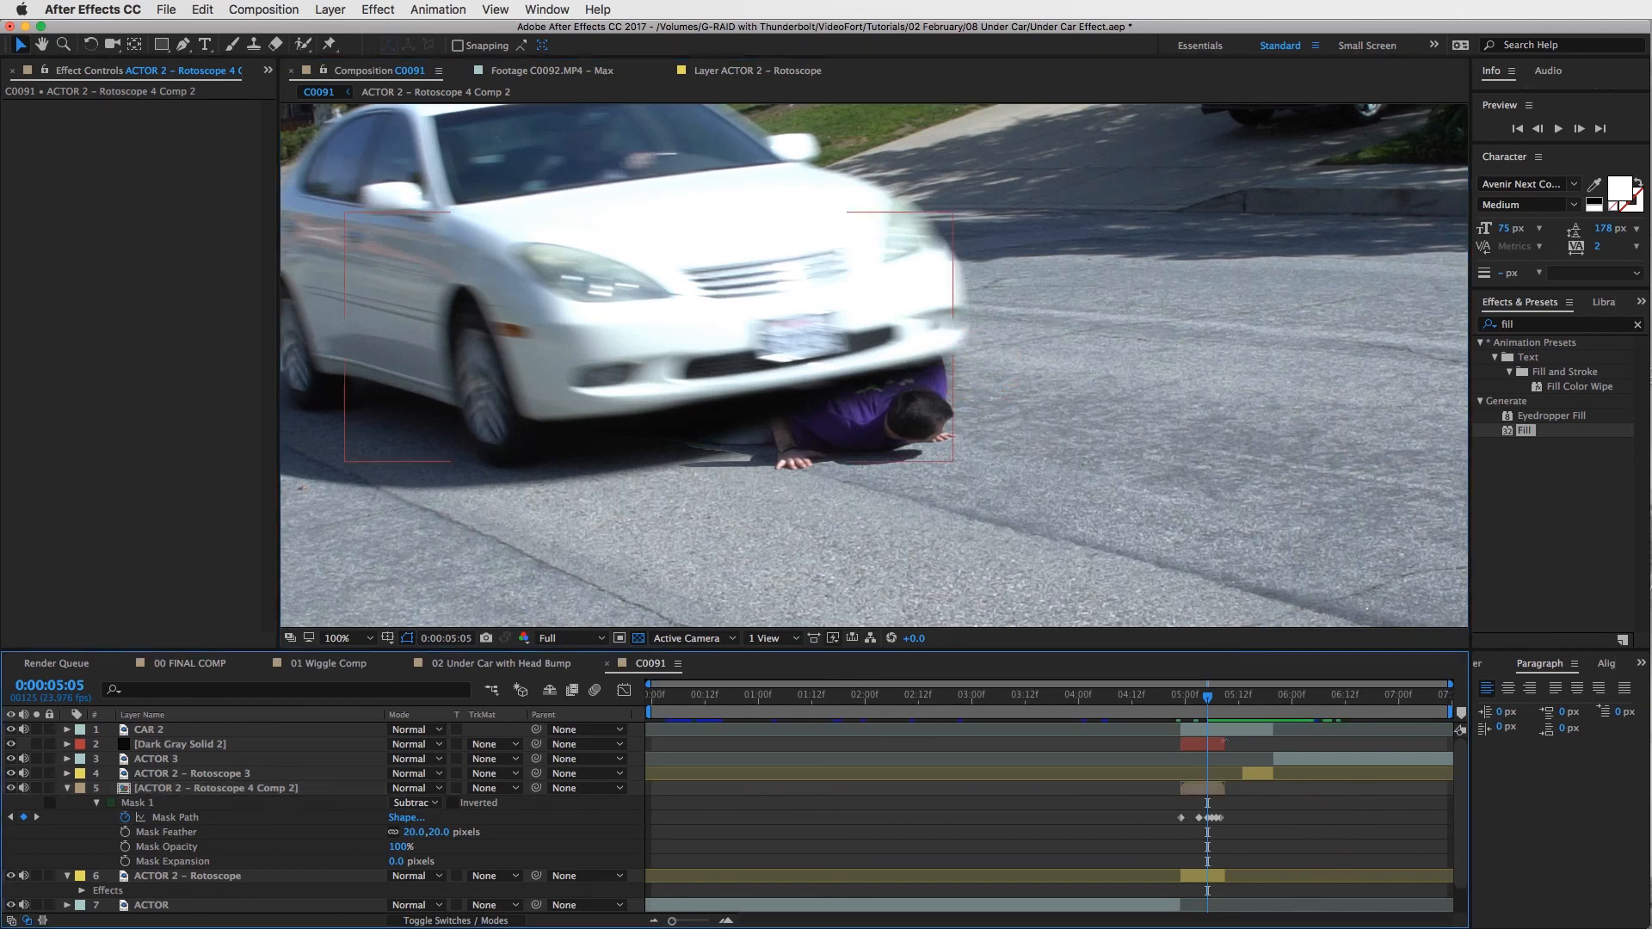
Step: At the 0:00:05:03 keyframe, pull the mask points behind the bumper lower so the shadow reaches over the actor's feet and legs
{"action": "key", "text": "j"}
{"action": "left_click", "coordinate": [525, 435]}
{"action": "left_click_drag", "start_coordinate": [474, 428], "coordinate": [598, 467]}
{"action": "left_click_drag", "start_coordinate": [615, 396], "coordinate": [630, 403]}
{"action": "left_click_drag", "start_coordinate": [710, 368], "coordinate": [723, 376]}
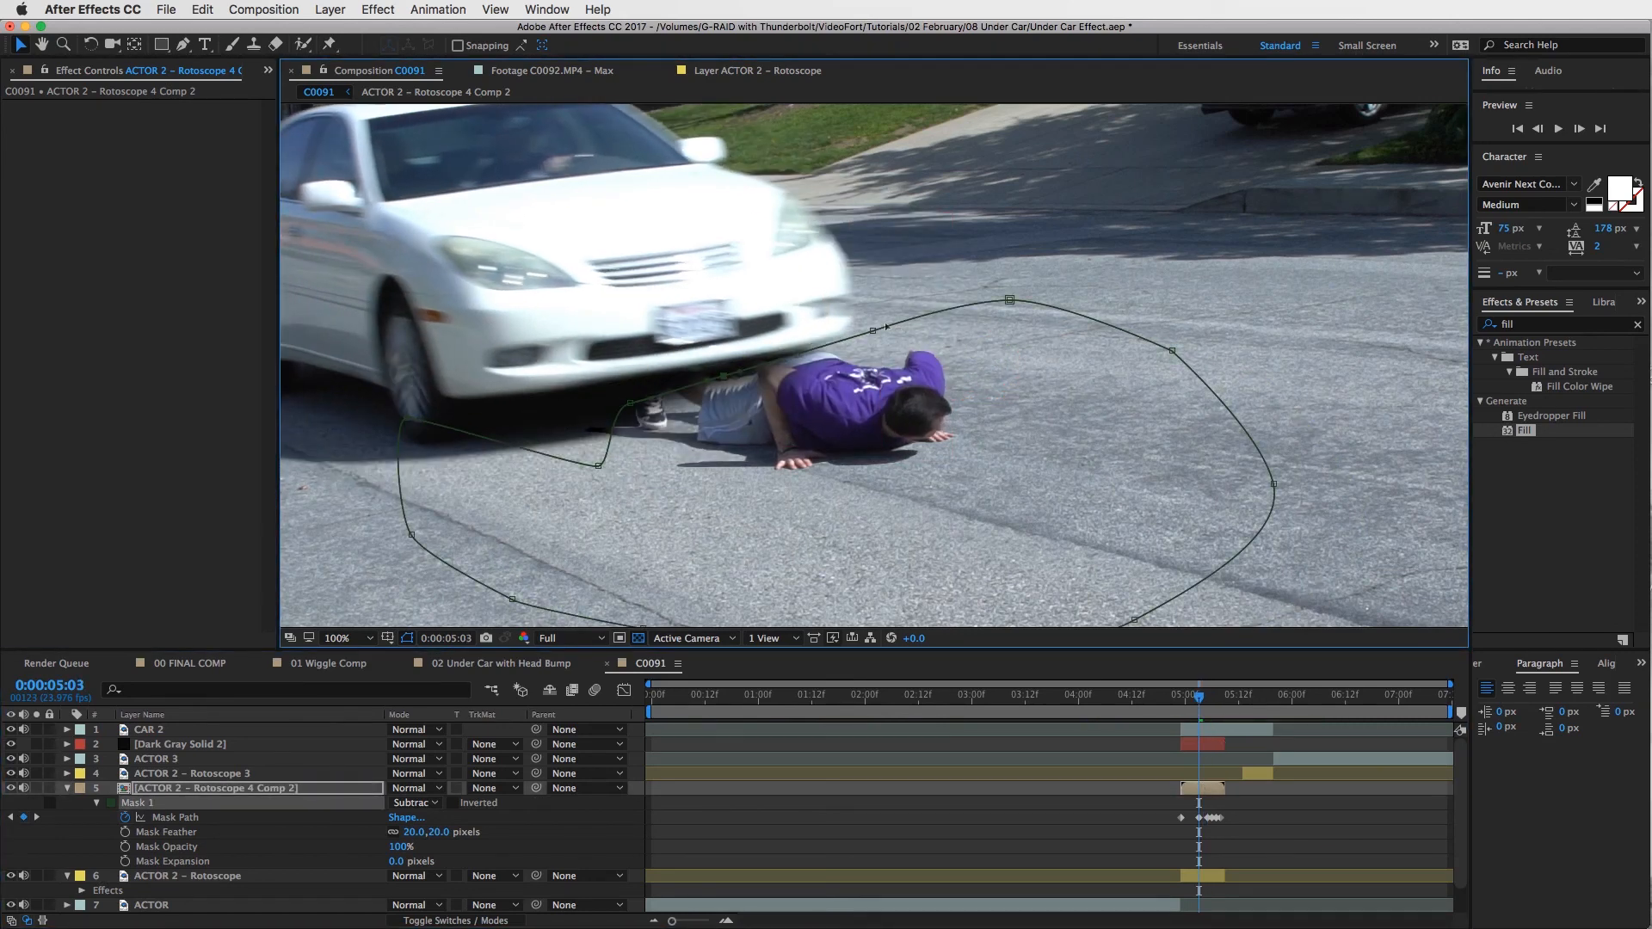
{"action": "left_click_drag", "start_coordinate": [873, 330], "coordinate": [882, 339]}
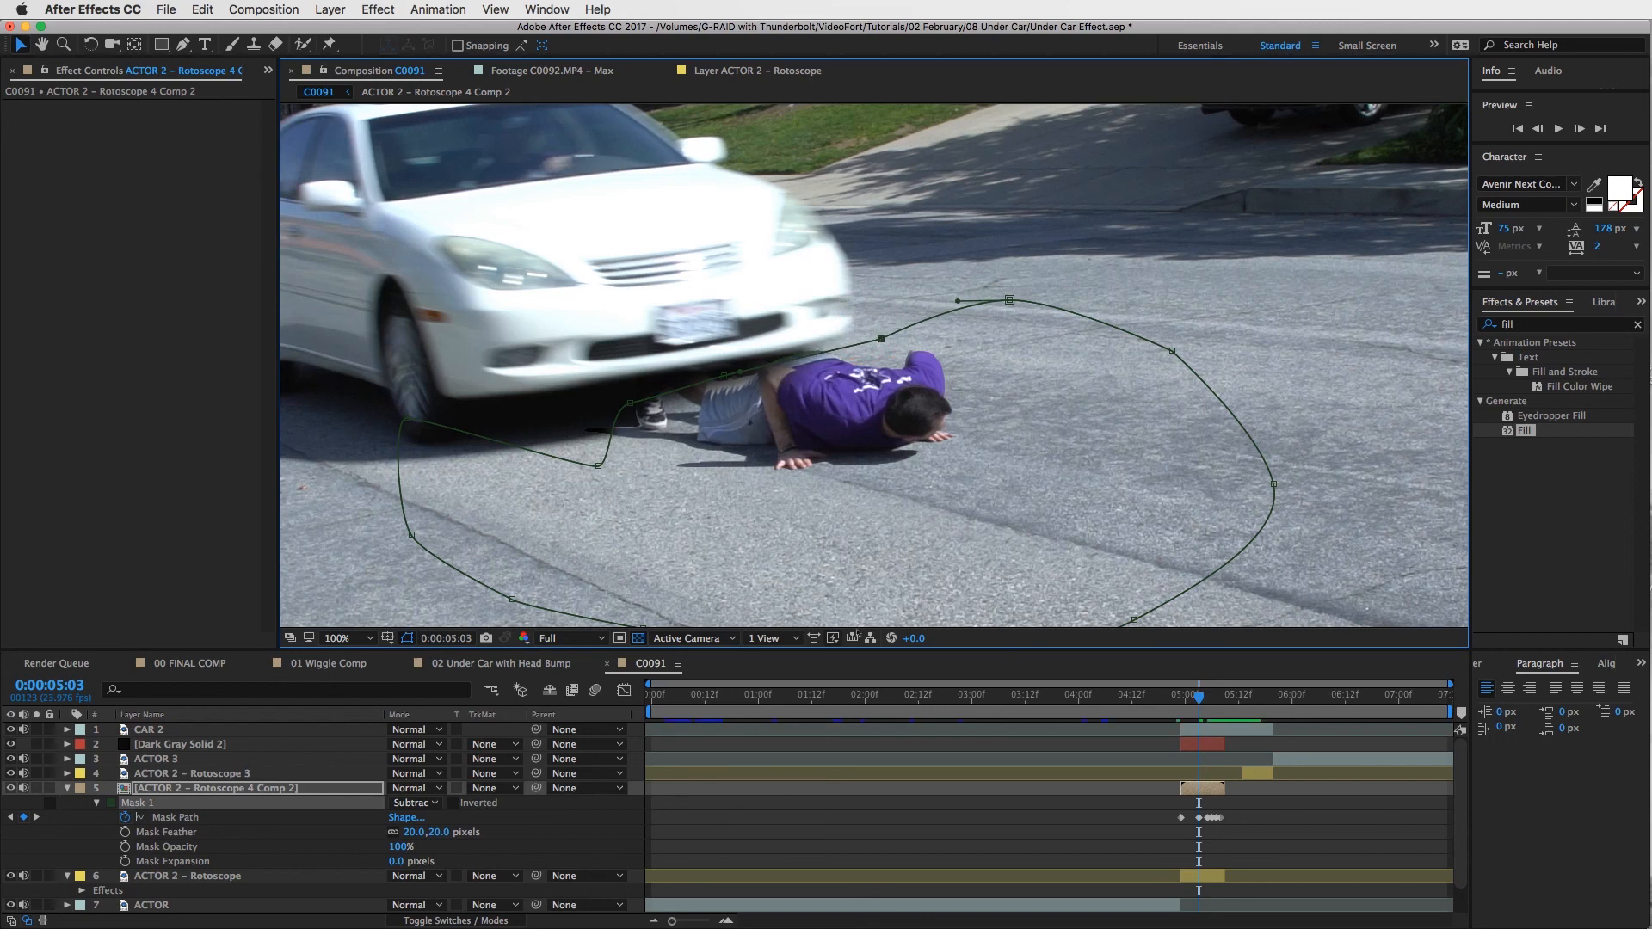
Step: Set the opacity of the pre-composed black silhouette layer to 80%
{"action": "left_click", "coordinate": [1202, 790]}
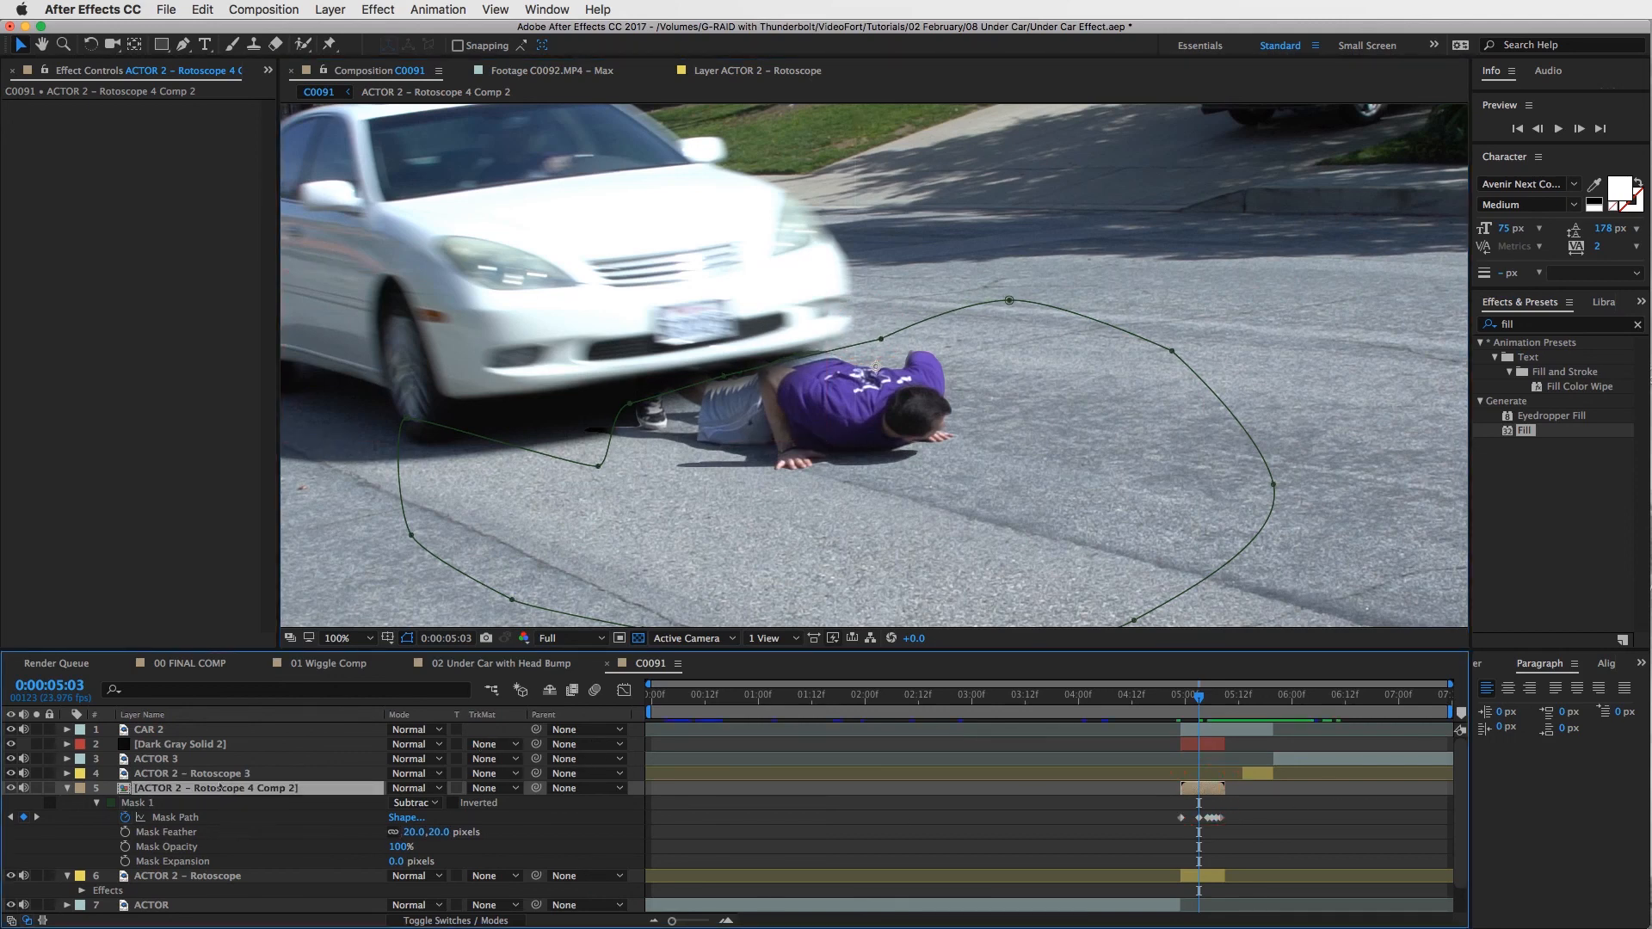
{"action": "key", "text": "t"}
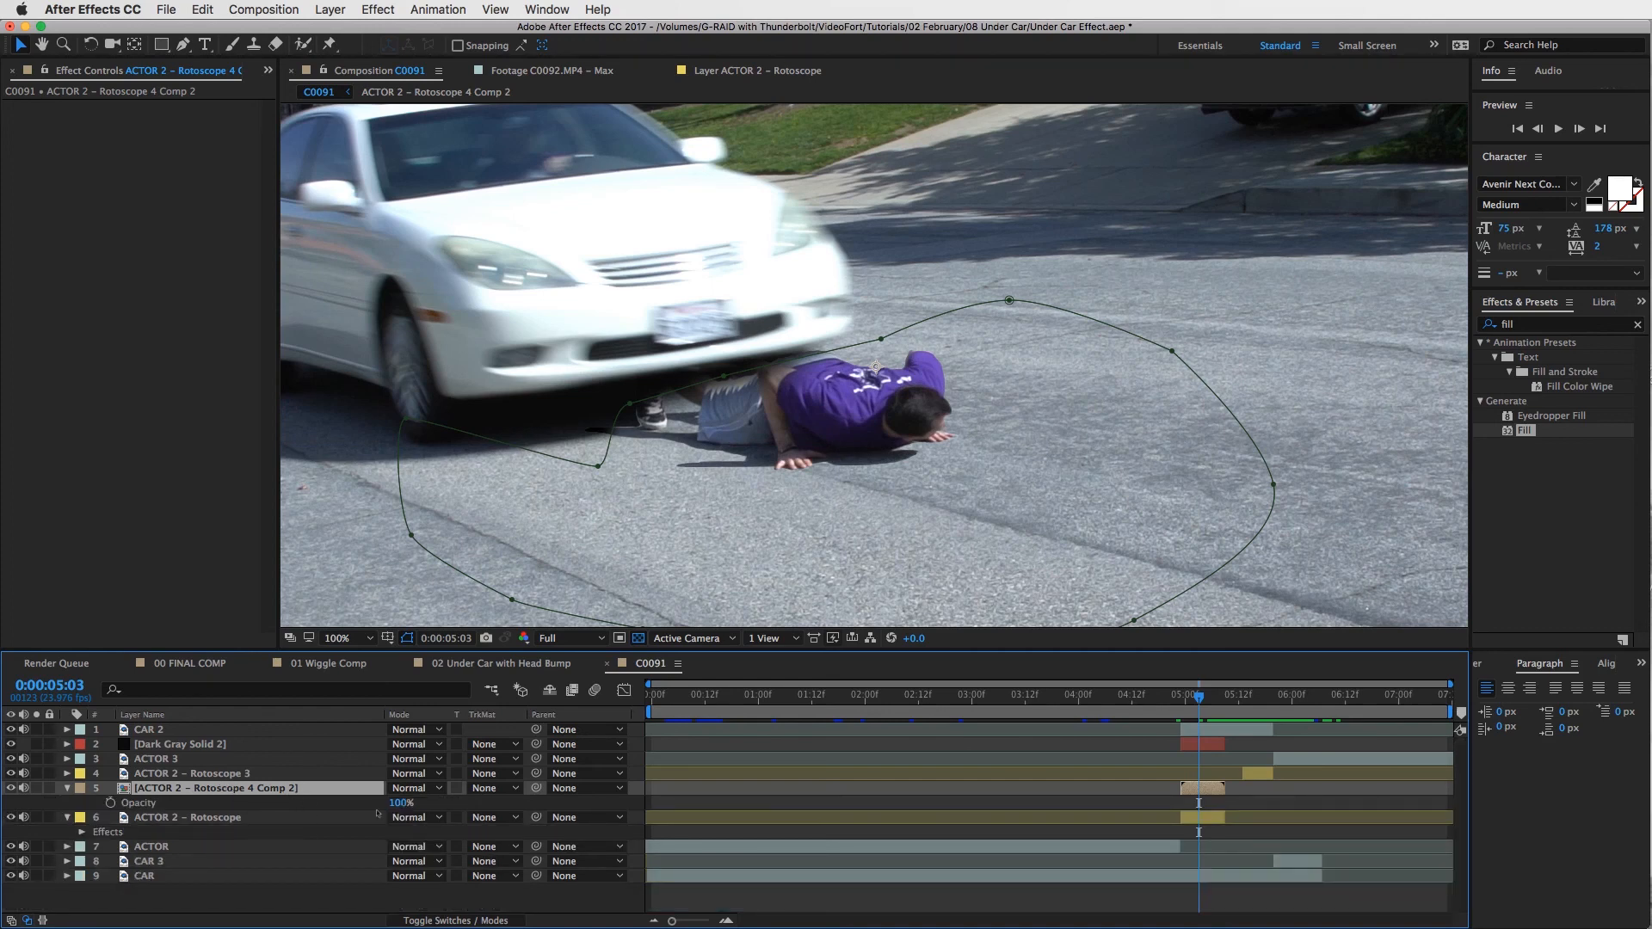
{"action": "left_click", "coordinate": [398, 802]}
{"action": "type", "text": "80"}
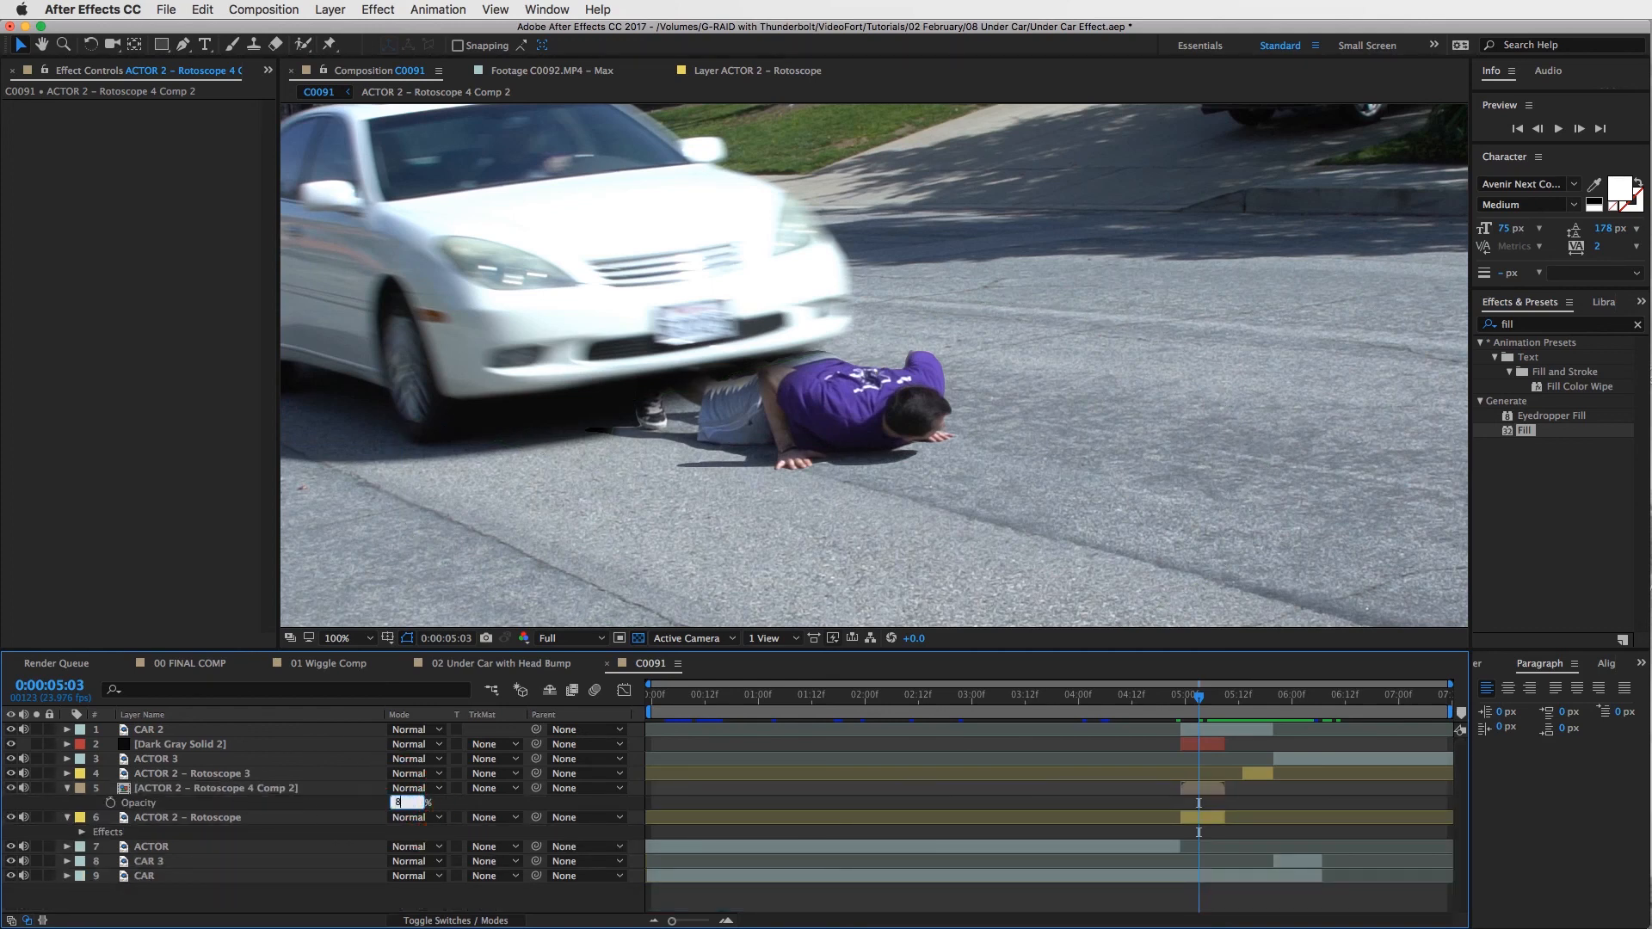
{"action": "key", "text": "Return"}
{"action": "left_click", "coordinate": [1279, 816]}
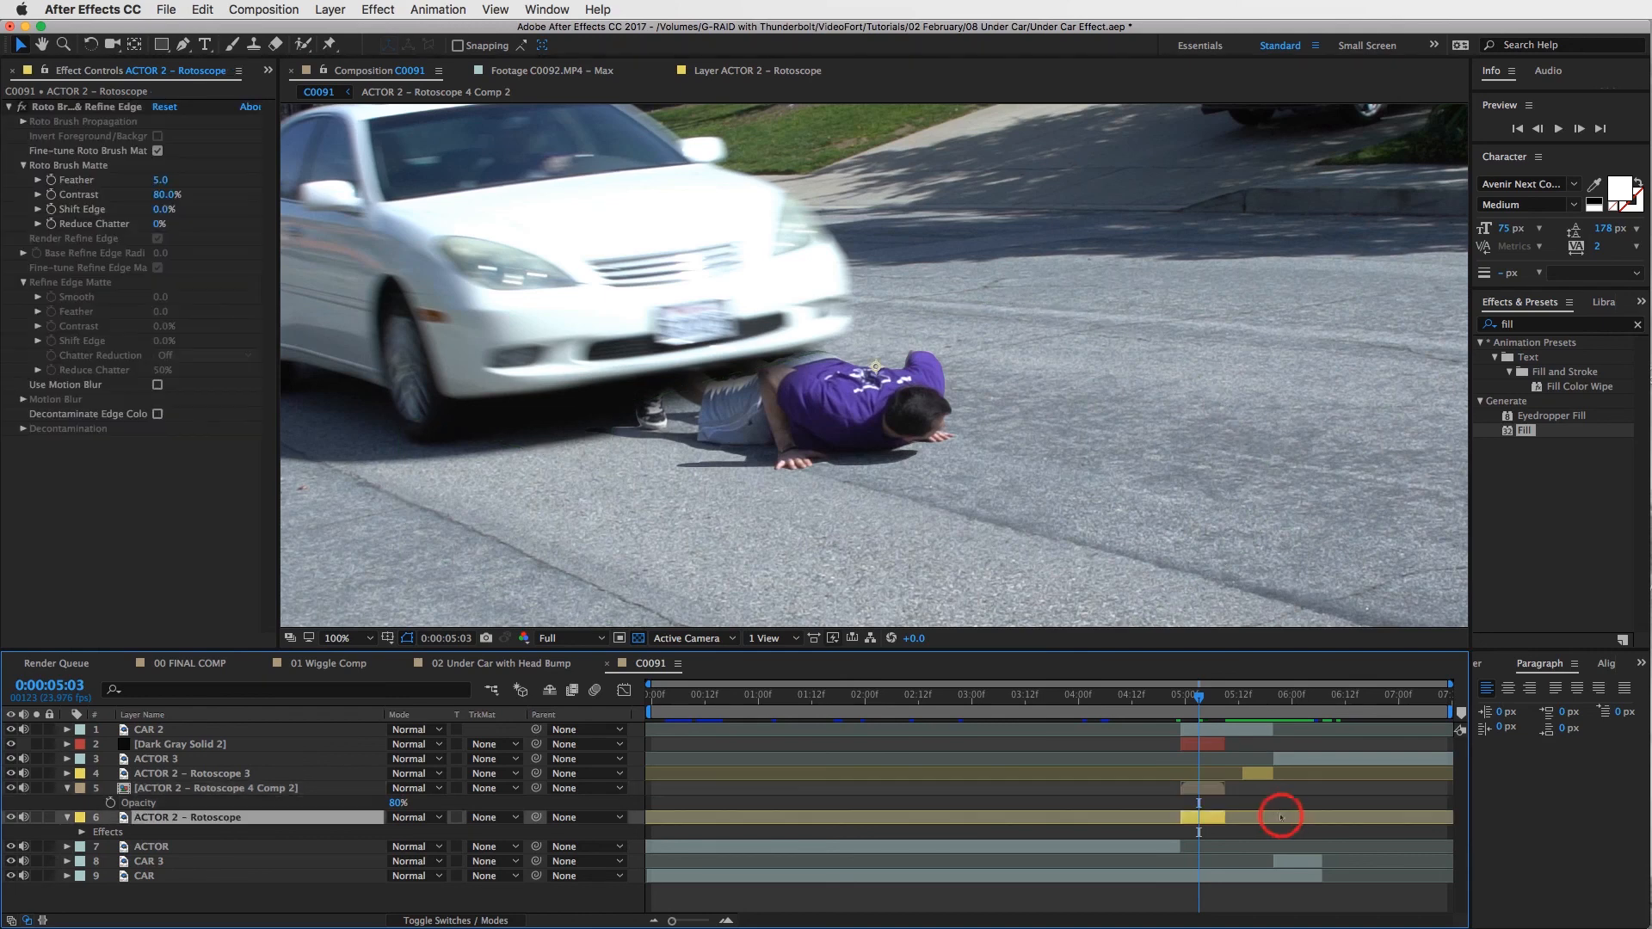
Step: At 0:00:05:07, lower the mask points under the front bumper to darken the actor's exposed hands
{"action": "left_click", "coordinate": [1202, 694]}
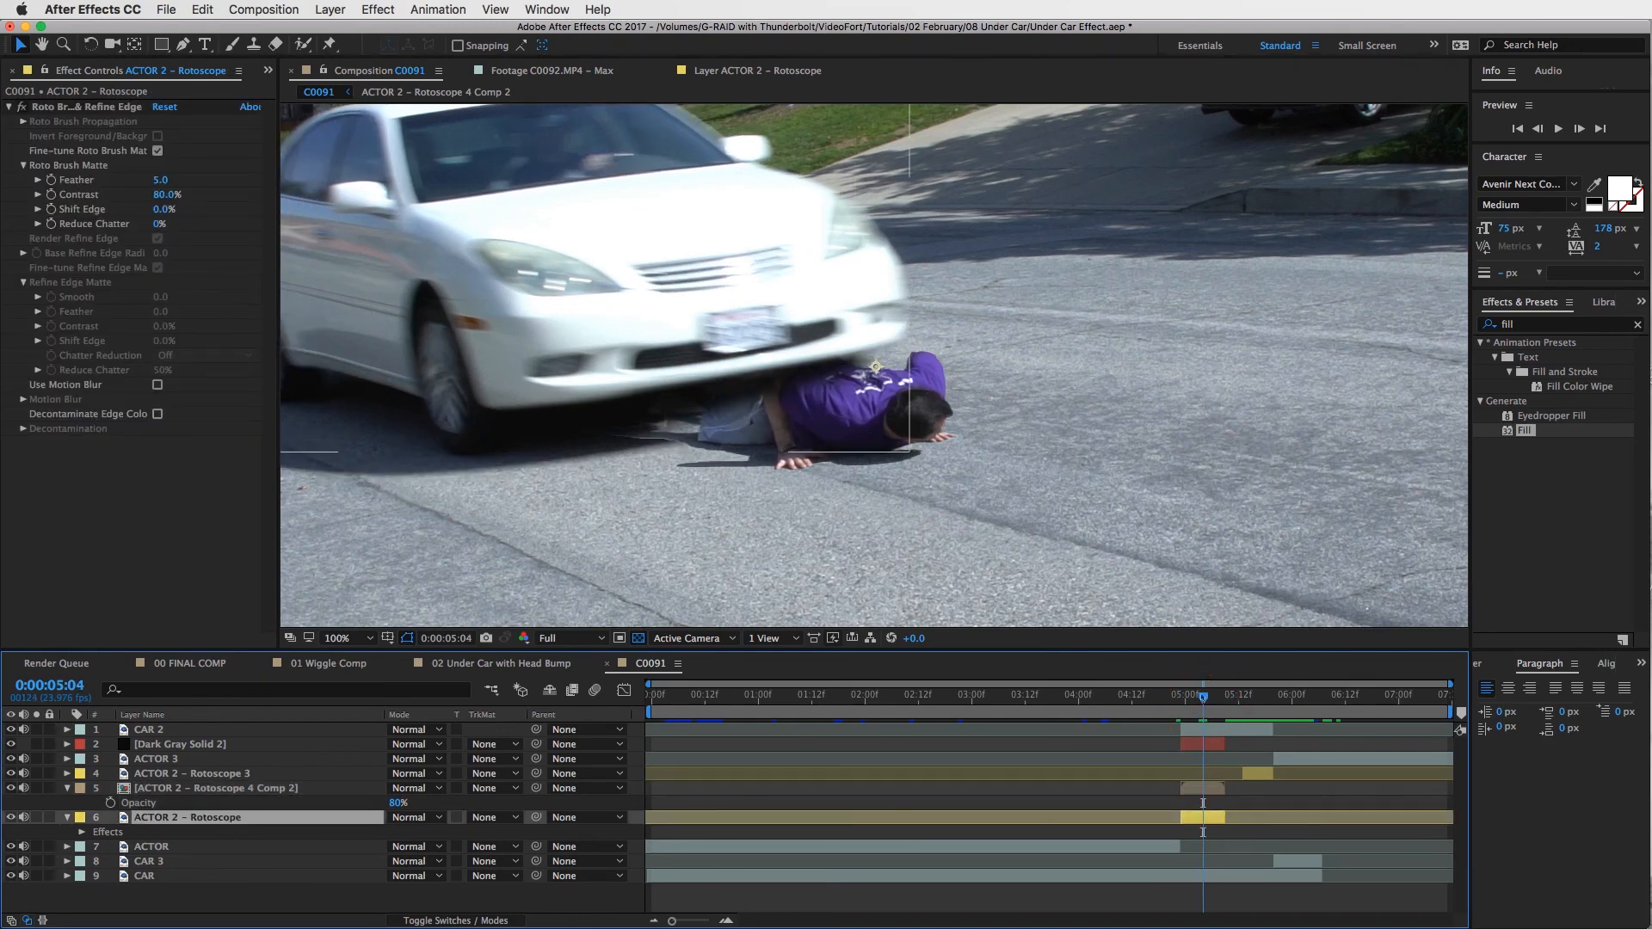
{"action": "left_click_drag", "start_coordinate": [1203, 695], "coordinate": [1211, 696]}
{"action": "key", "text": "Page_Up"}
{"action": "key", "text": "Page_Down"}
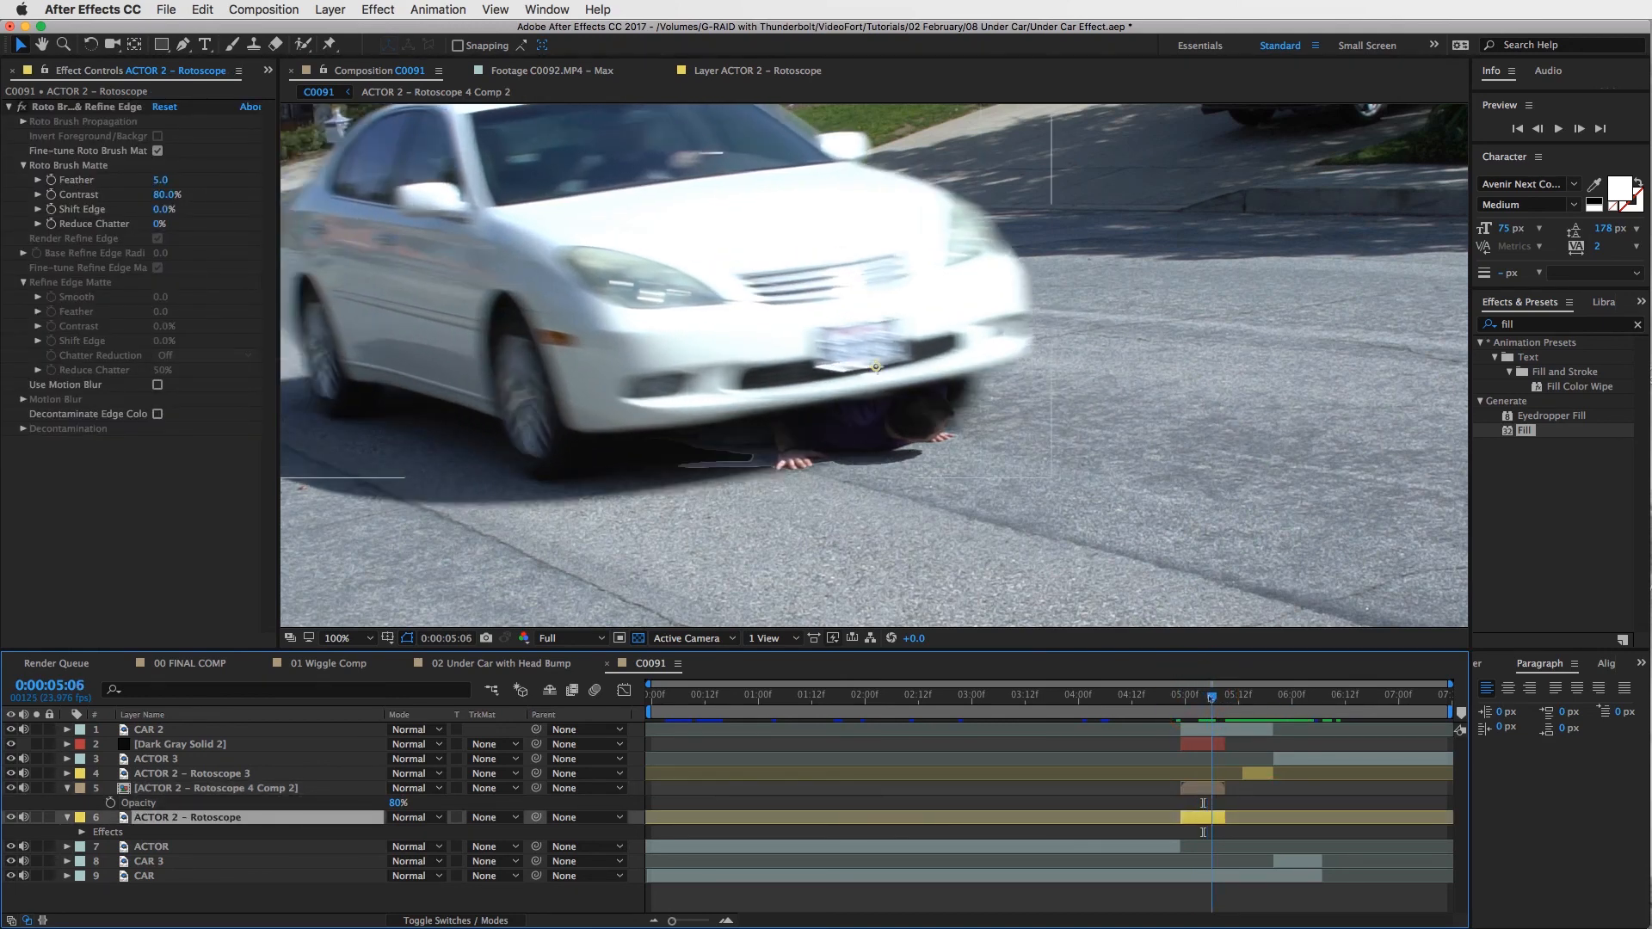
{"action": "key", "text": "Page_Down"}
{"action": "key", "text": "Page_Down"}
{"action": "key", "text": "Page_Up"}
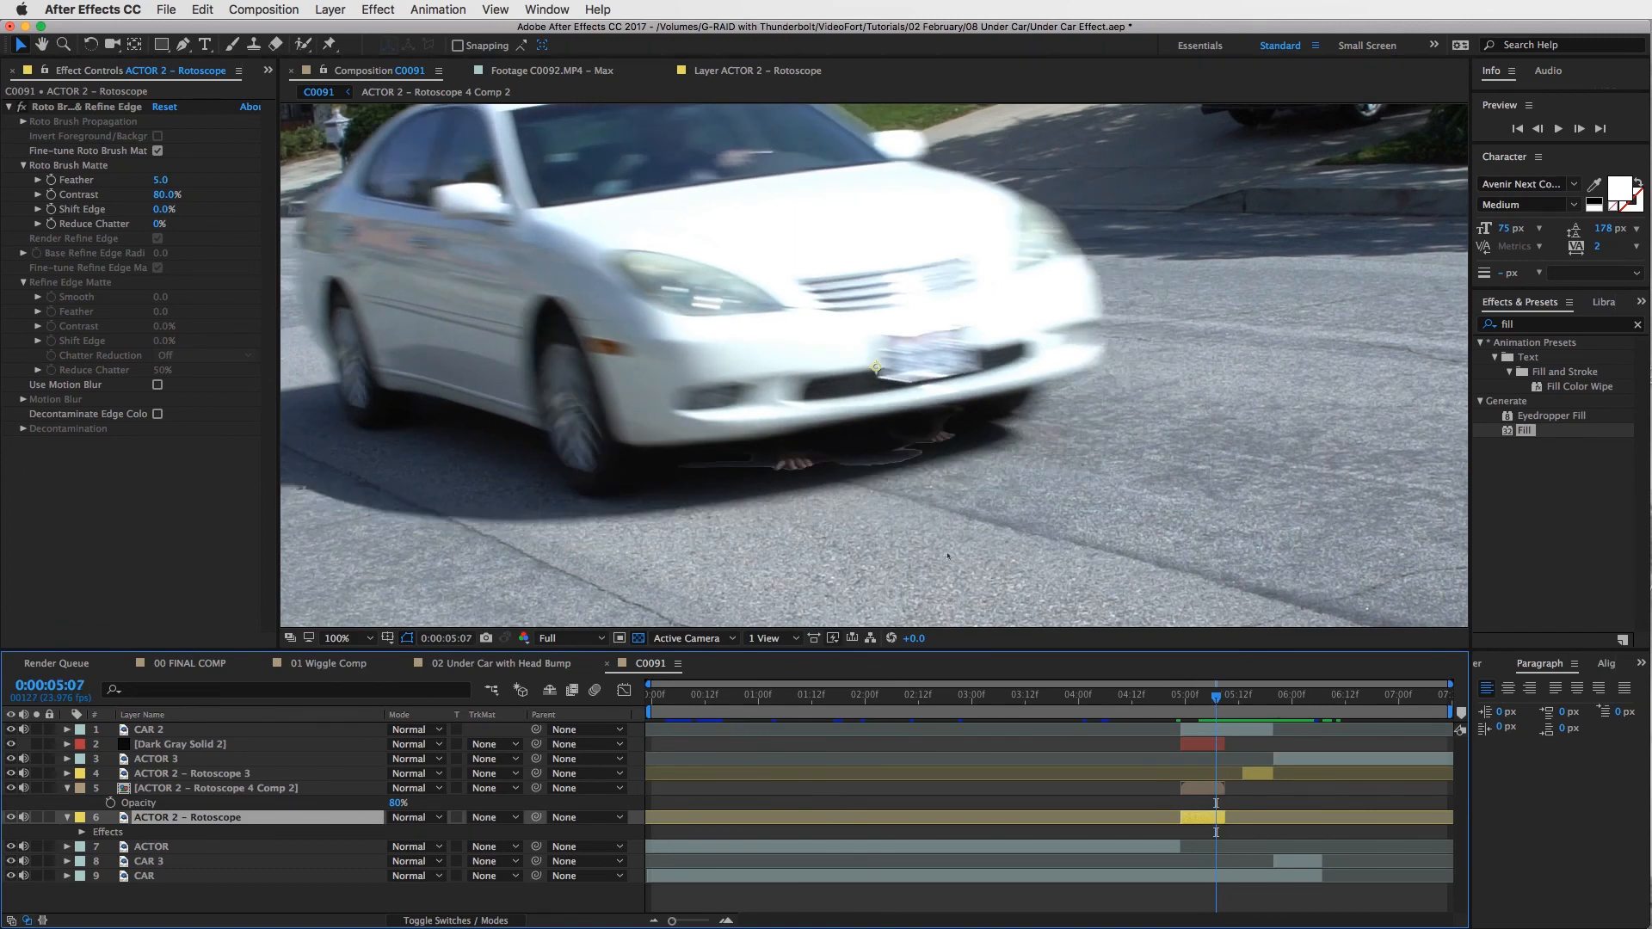
{"action": "left_click", "coordinate": [1200, 787]}
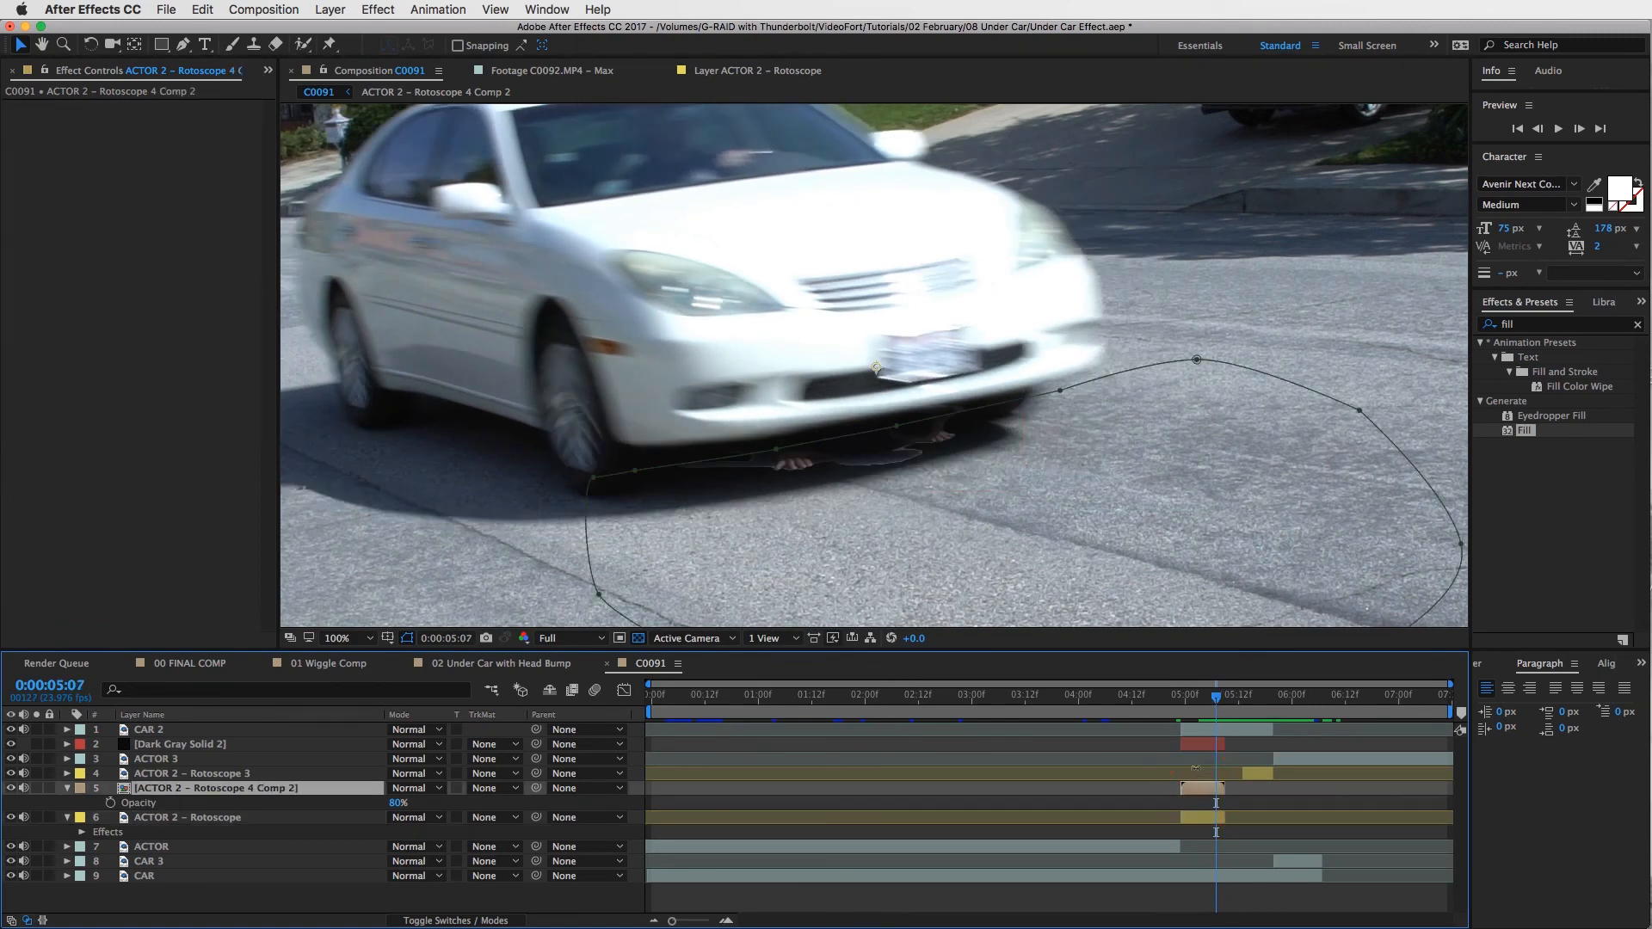
{"action": "left_click_drag", "start_coordinate": [777, 450], "coordinate": [803, 487]}
{"action": "left_click", "coordinate": [895, 426]}
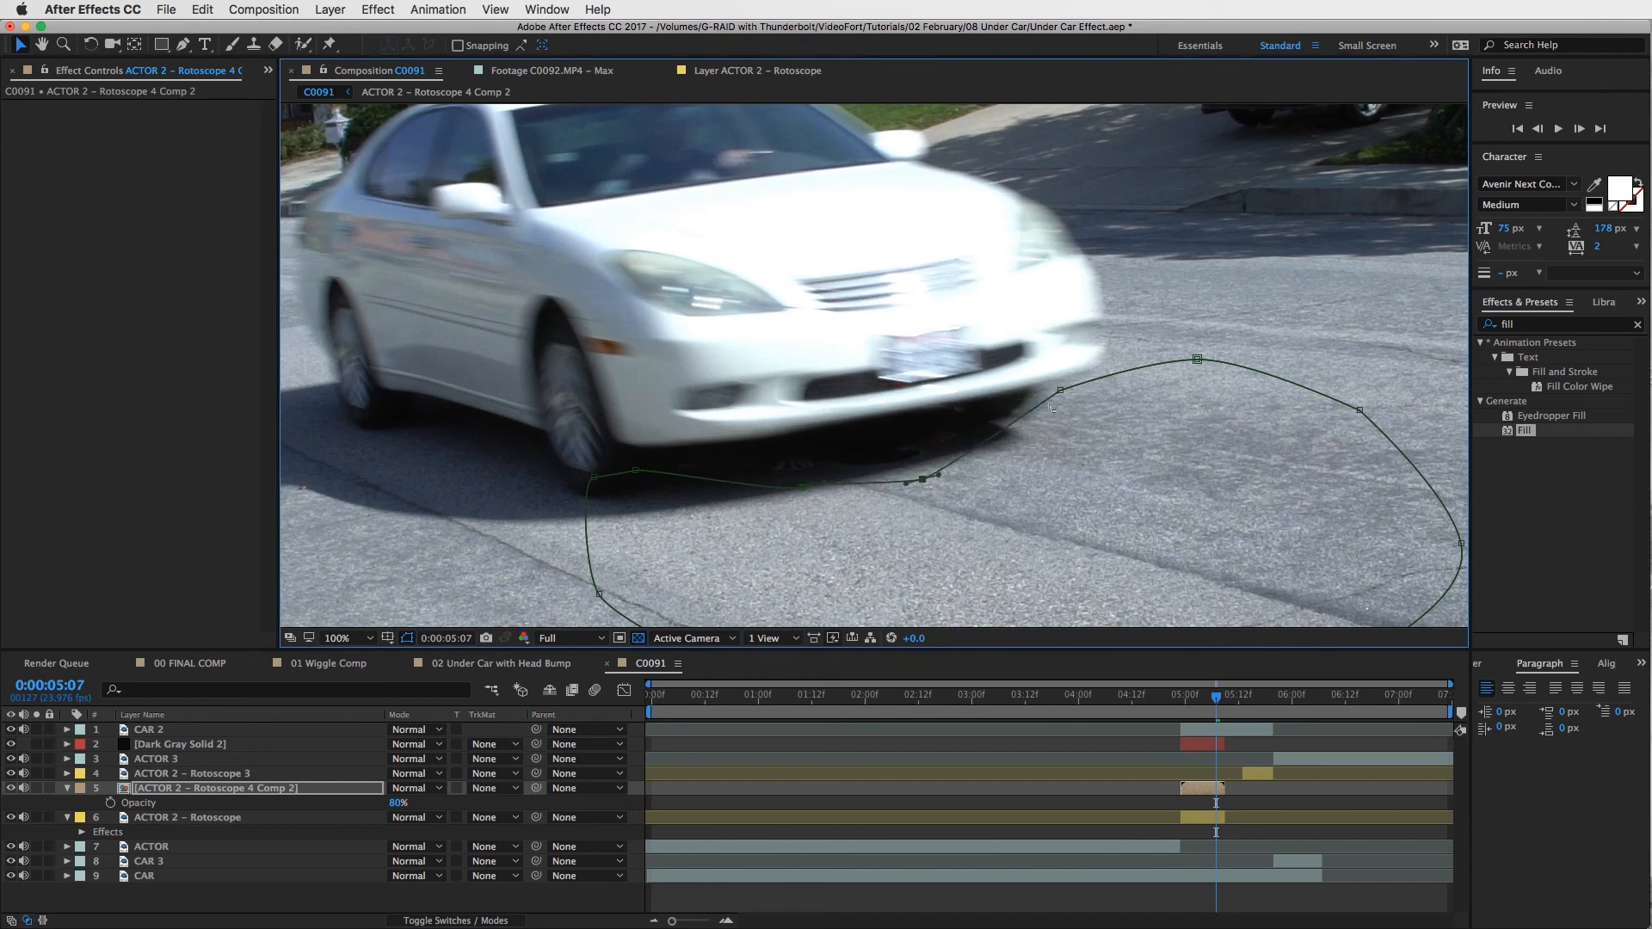
Step: Return to 0:00:05:03 and fit the composition view up to 100% to see the whole frame
{"action": "key", "text": "Page_Up"}
{"action": "key", "text": "Page_Up"}
{"action": "key", "text": "Page_Up"}
{"action": "left_click", "coordinate": [689, 435]}
{"action": "key", "text": "space"}
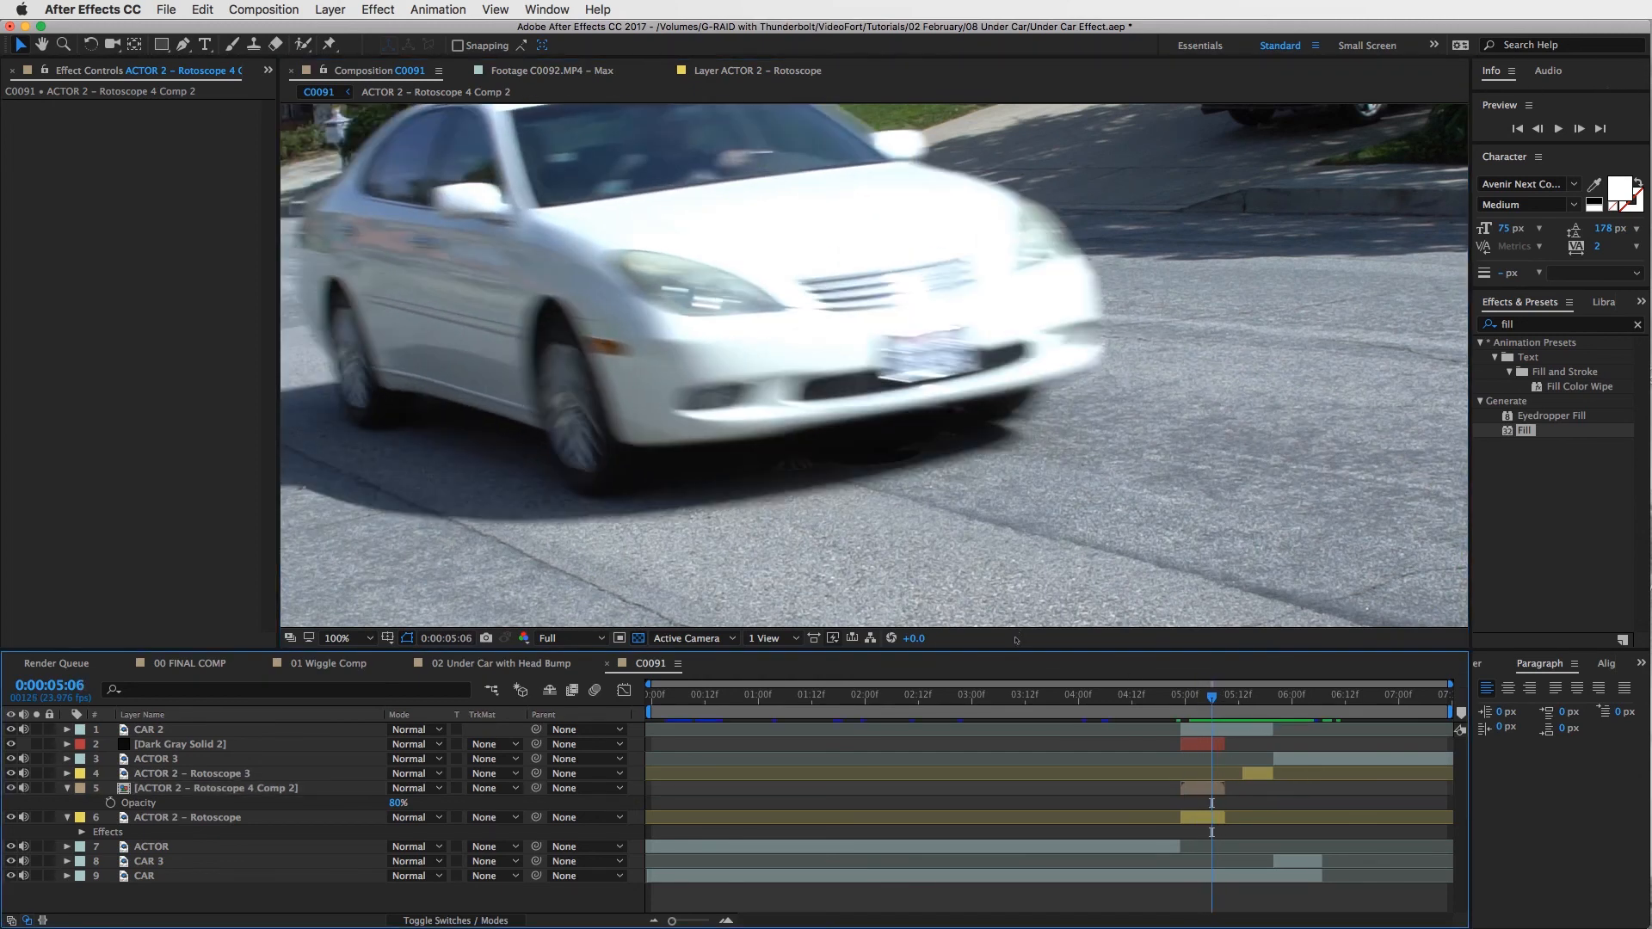
{"action": "left_click", "coordinate": [349, 638]}
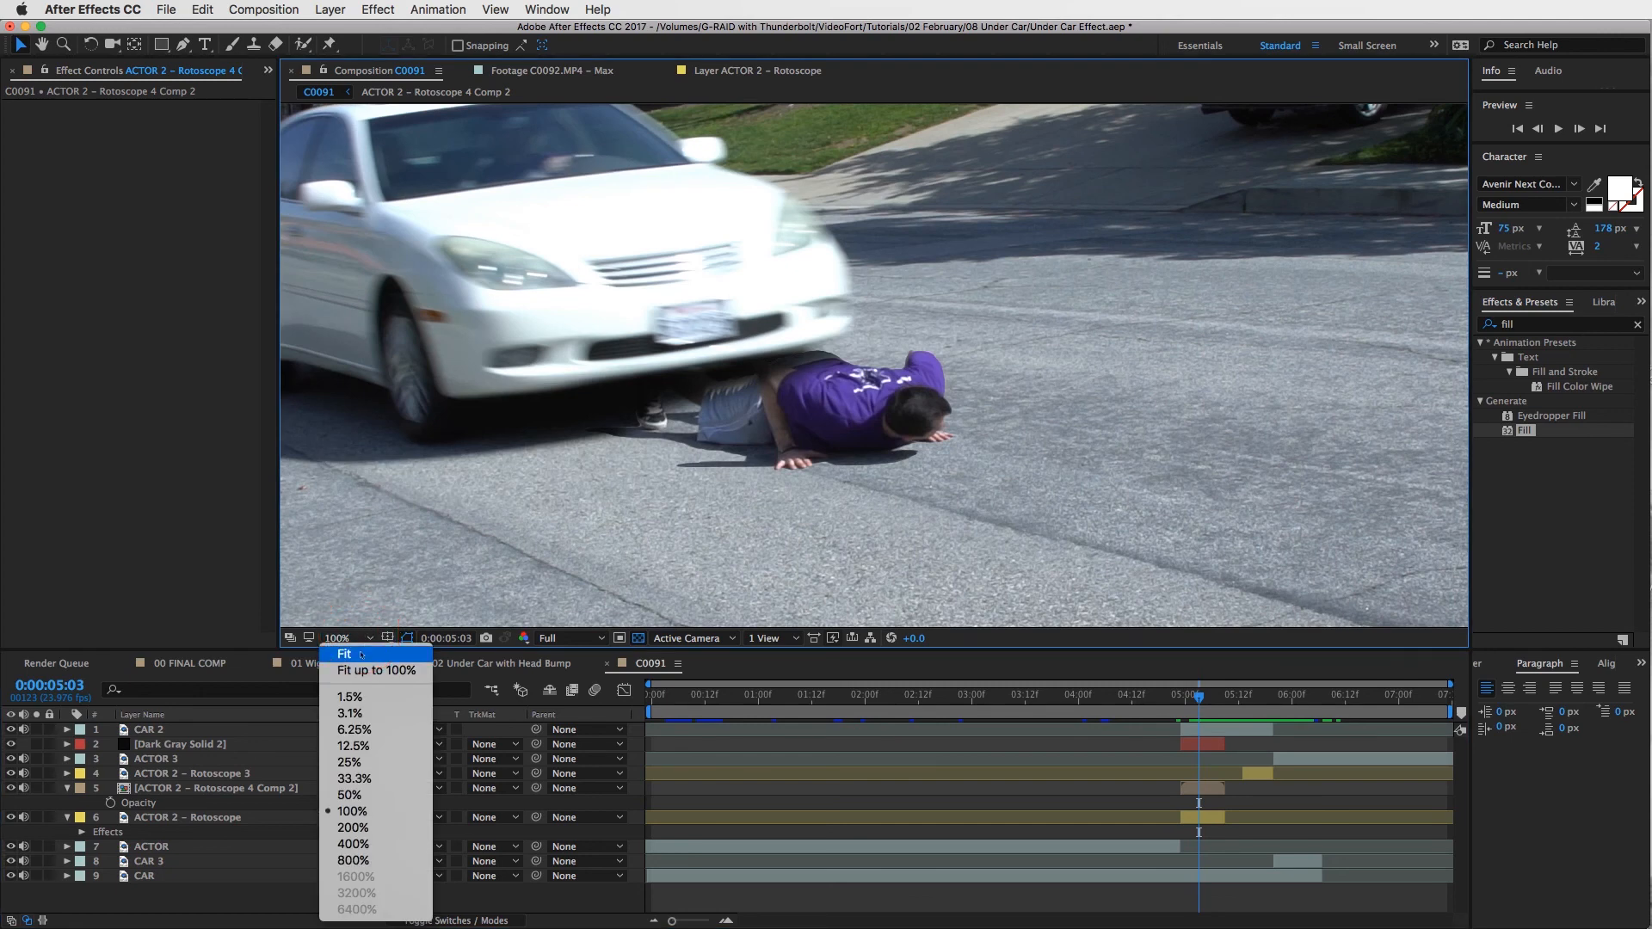
{"action": "left_click", "coordinate": [375, 669]}
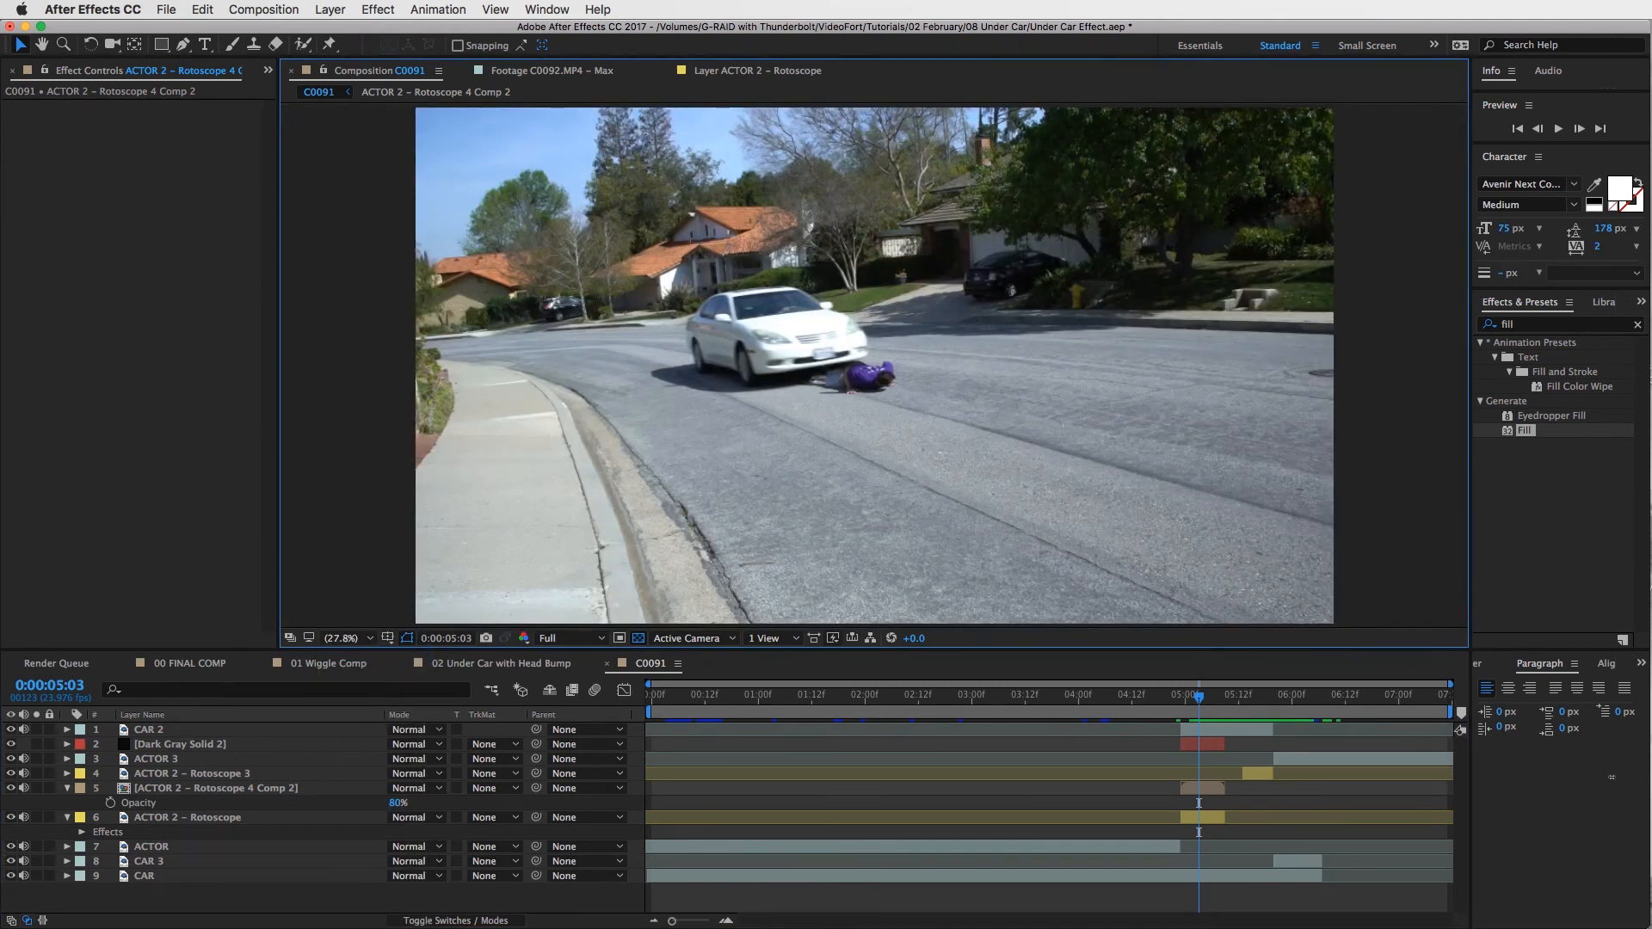
Step: Compare the Dark Gray Solid 2 layer, the black silhouette pre-comp and the ACTOR 2 – Rotoscope layer at 0:00:05:03
{"action": "left_click", "coordinate": [1203, 787]}
{"action": "left_click", "coordinate": [1205, 745]}
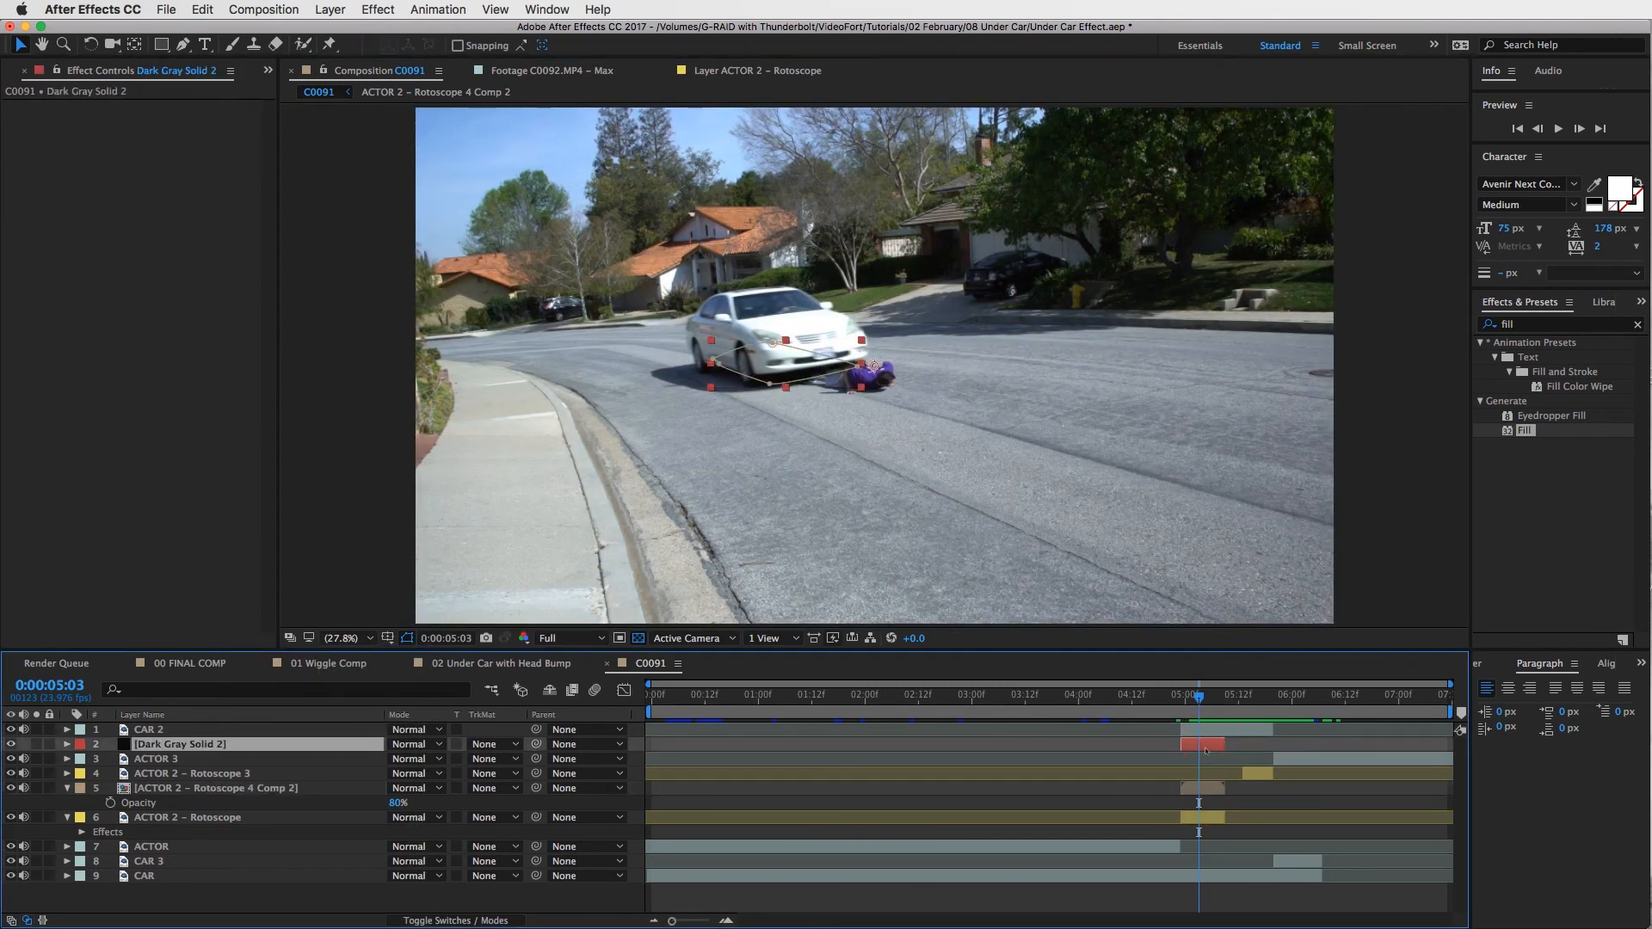
{"action": "left_click", "coordinate": [1205, 750]}
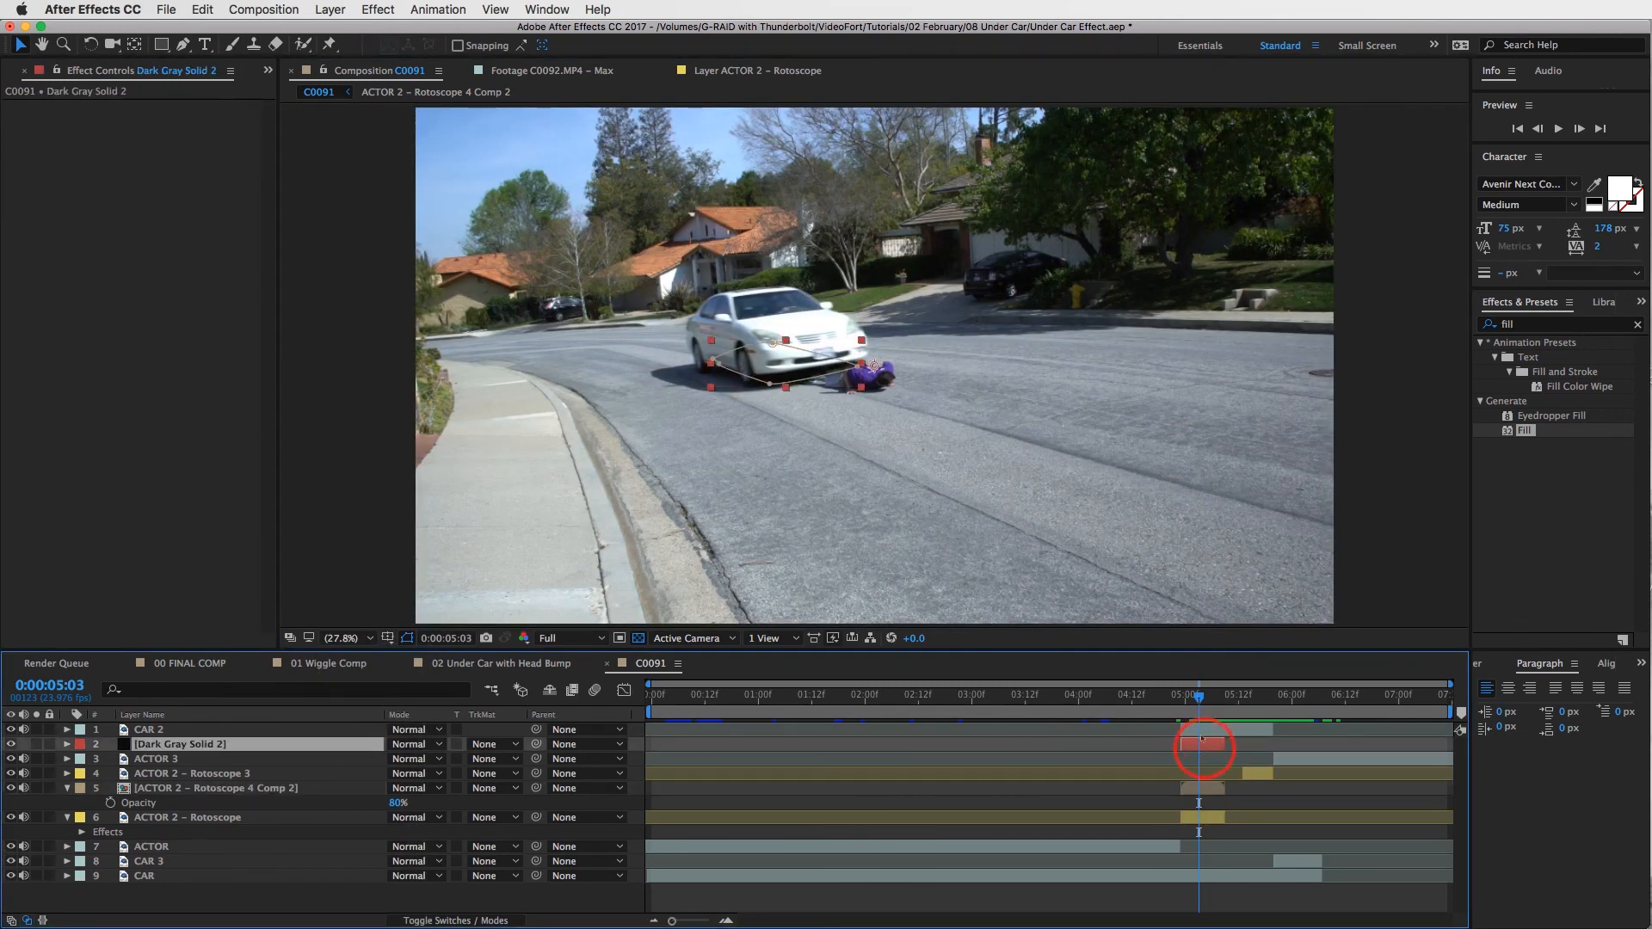
{"action": "left_click", "coordinate": [1209, 787]}
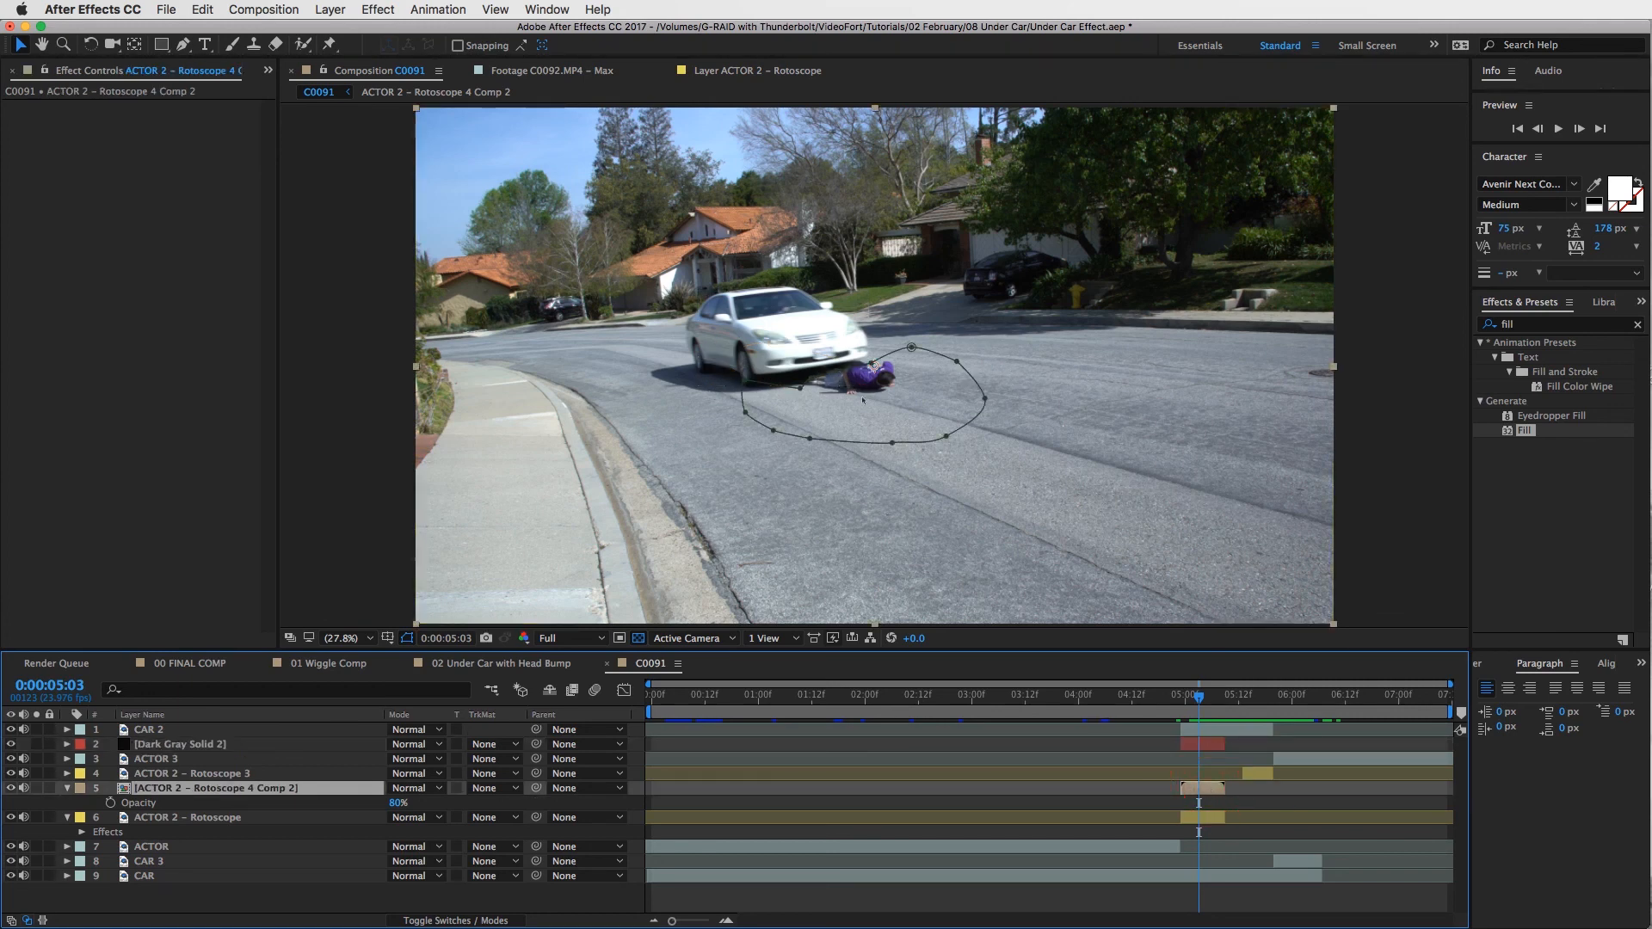
{"action": "left_click", "coordinate": [1263, 818]}
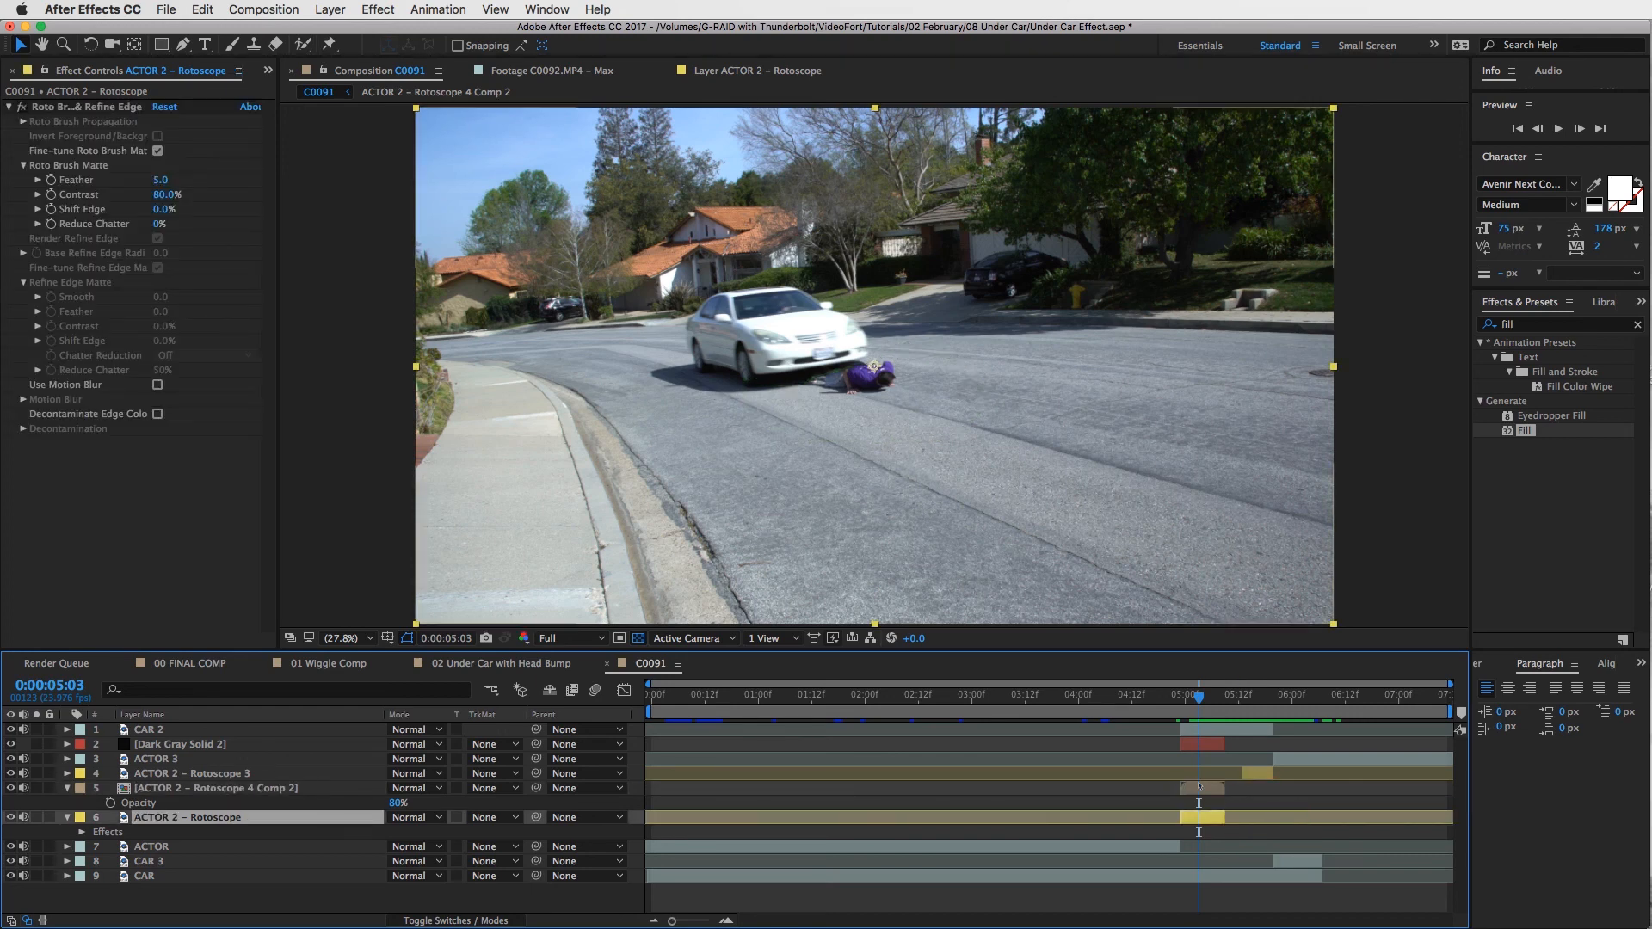
{"action": "left_click", "coordinate": [1199, 786]}
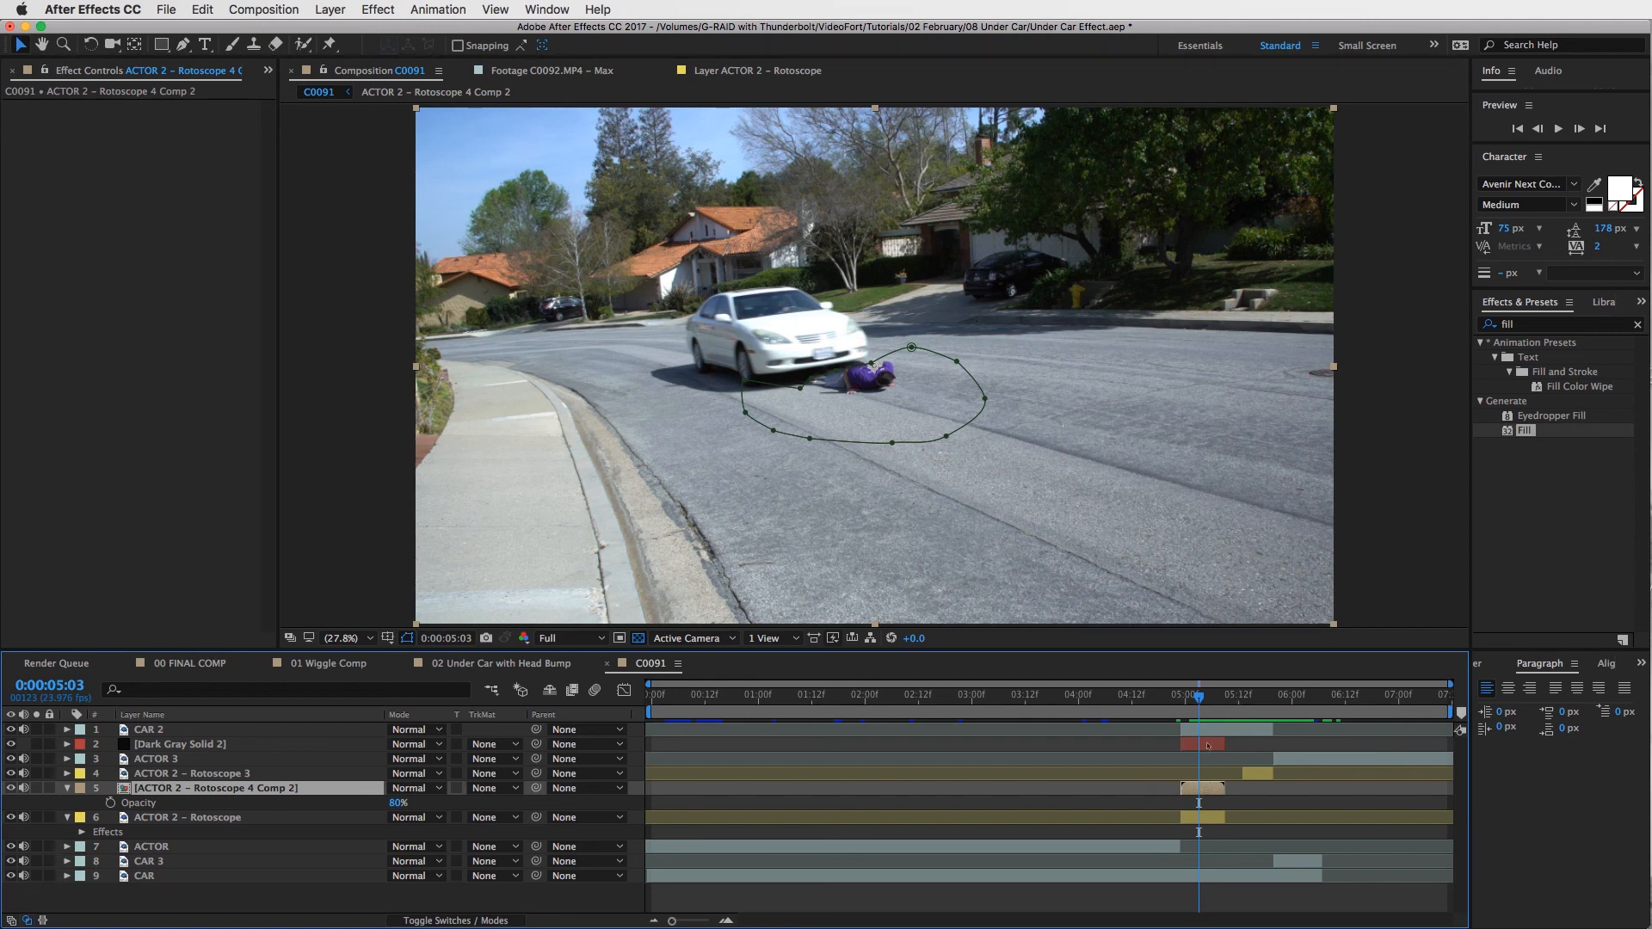
{"action": "left_click", "coordinate": [1208, 745]}
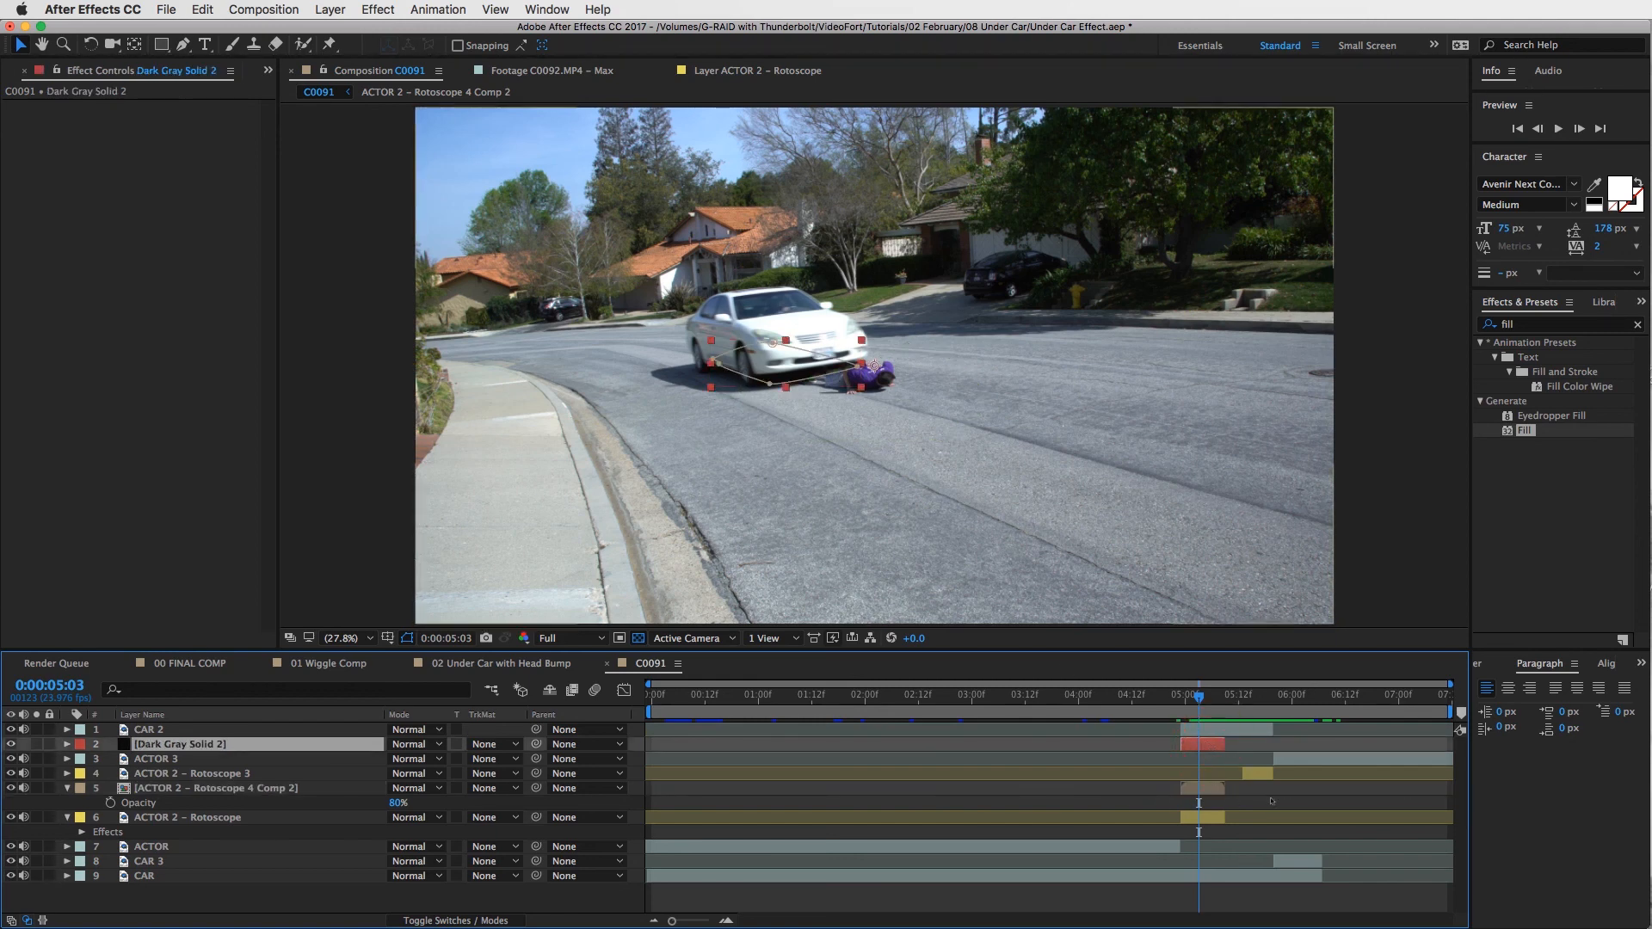
Step: Deselect the layers and step through the frames around 0:00:05:01 to review the combined under-car shadow
{"action": "left_click", "coordinate": [1265, 793]}
{"action": "key", "text": "Page_Up"}
{"action": "key", "text": "Page_Down"}
{"action": "key", "text": "Page_Down"}
{"action": "key", "text": "Page_Down"}
{"action": "key", "text": "Page_Down"}
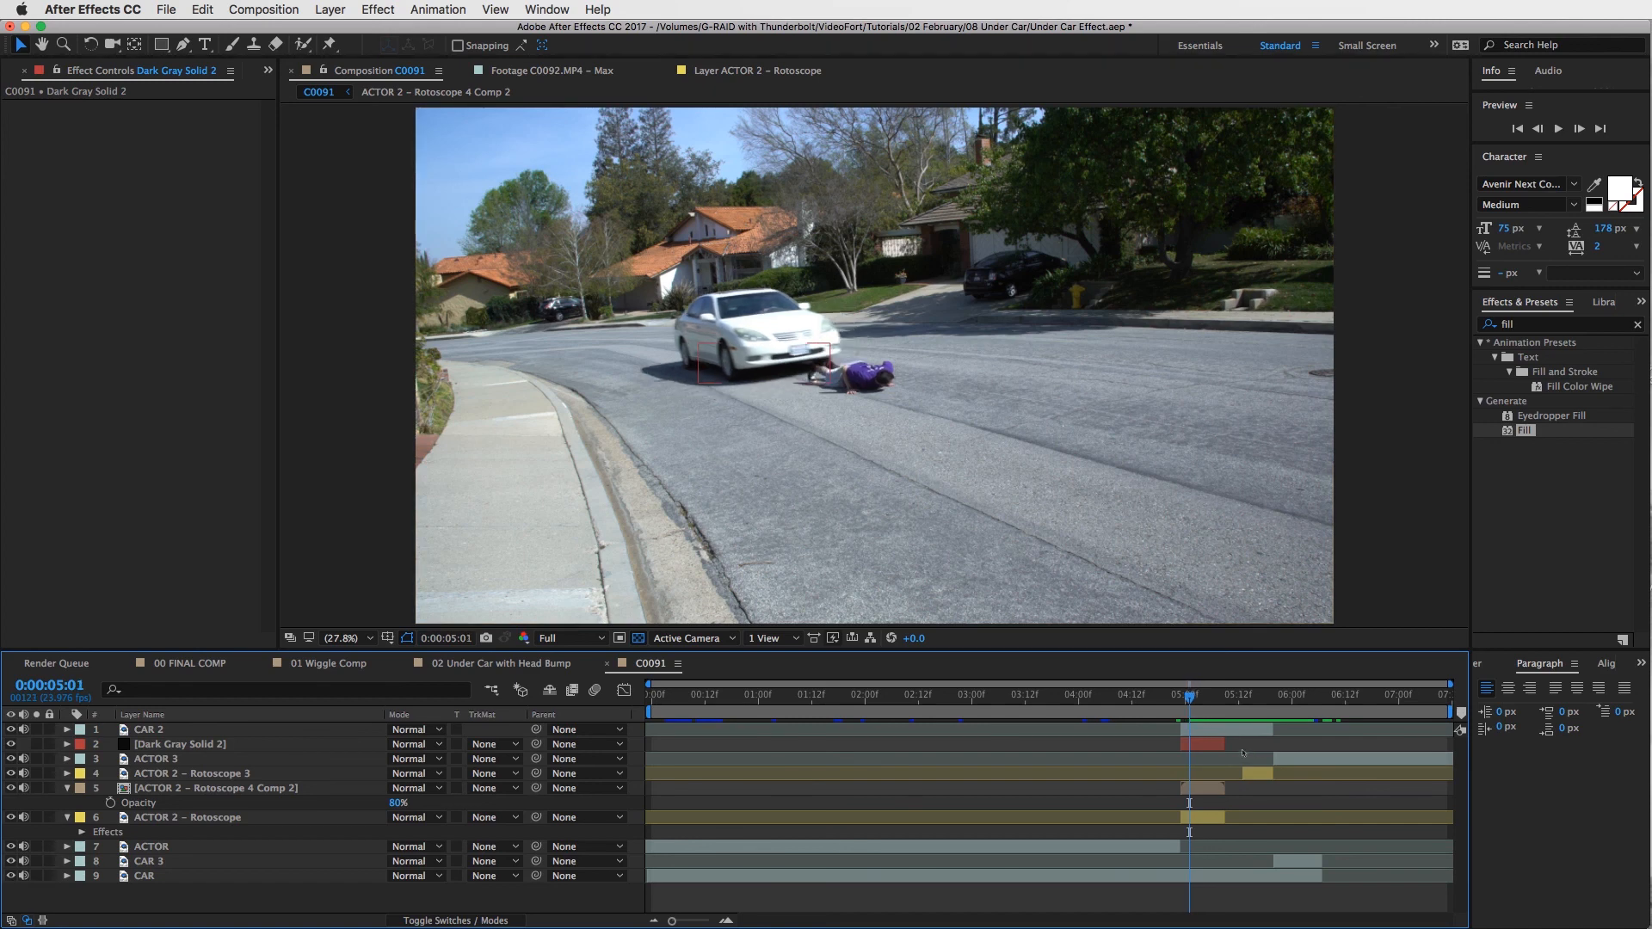
Step: Play and scrub between 0:00:05:00 and 0:00:05:08 to review the finished under-car shadow
{"action": "key", "text": "space"}
{"action": "left_click", "coordinate": [1208, 699]}
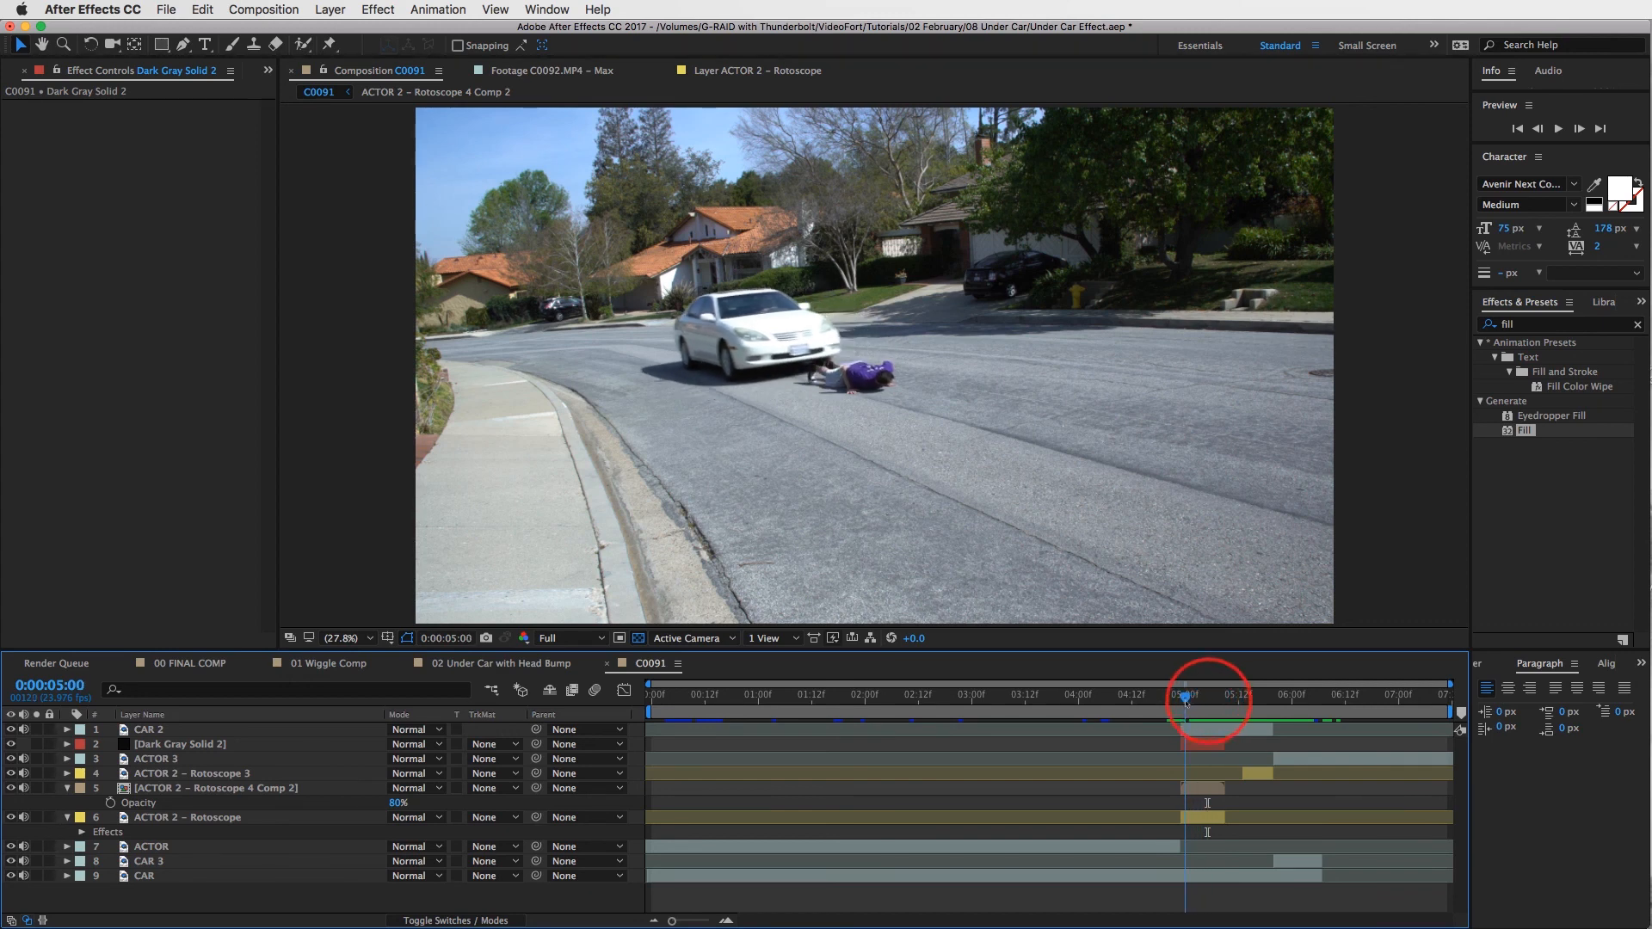
{"action": "left_click_drag", "start_coordinate": [1208, 699], "coordinate": [1224, 714]}
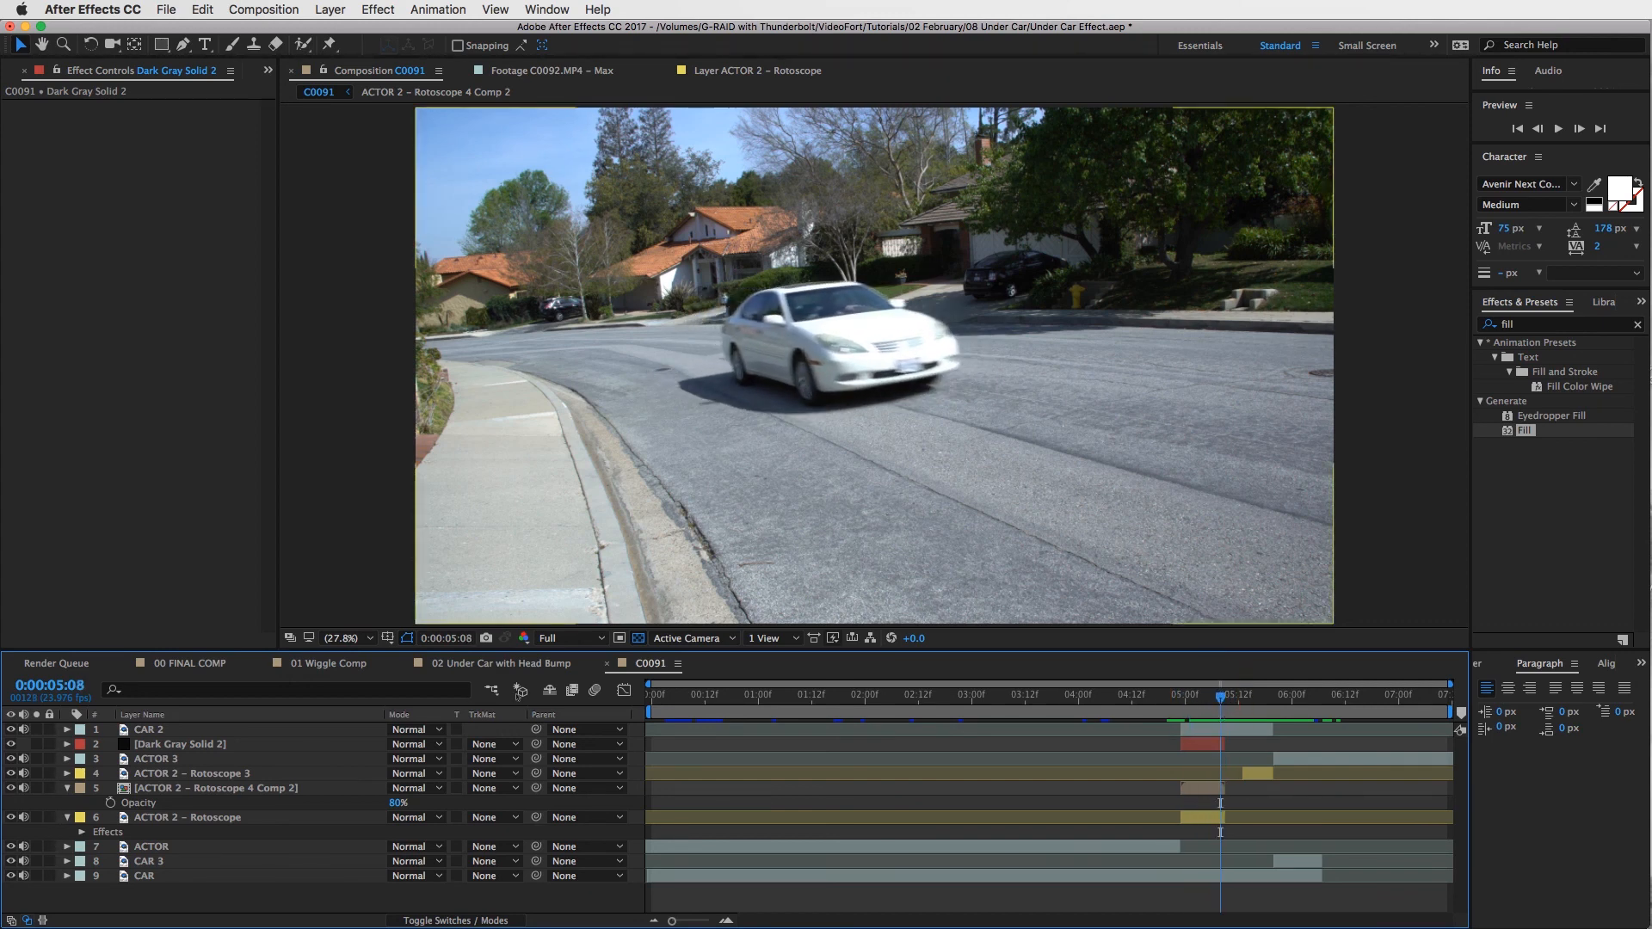
Step: Collapse the expanded layers and pre-compose all nine layers, CAR 2 through CAR, as Bard Car run over
{"action": "left_click", "coordinate": [68, 788]}
{"action": "left_click", "coordinate": [68, 802]}
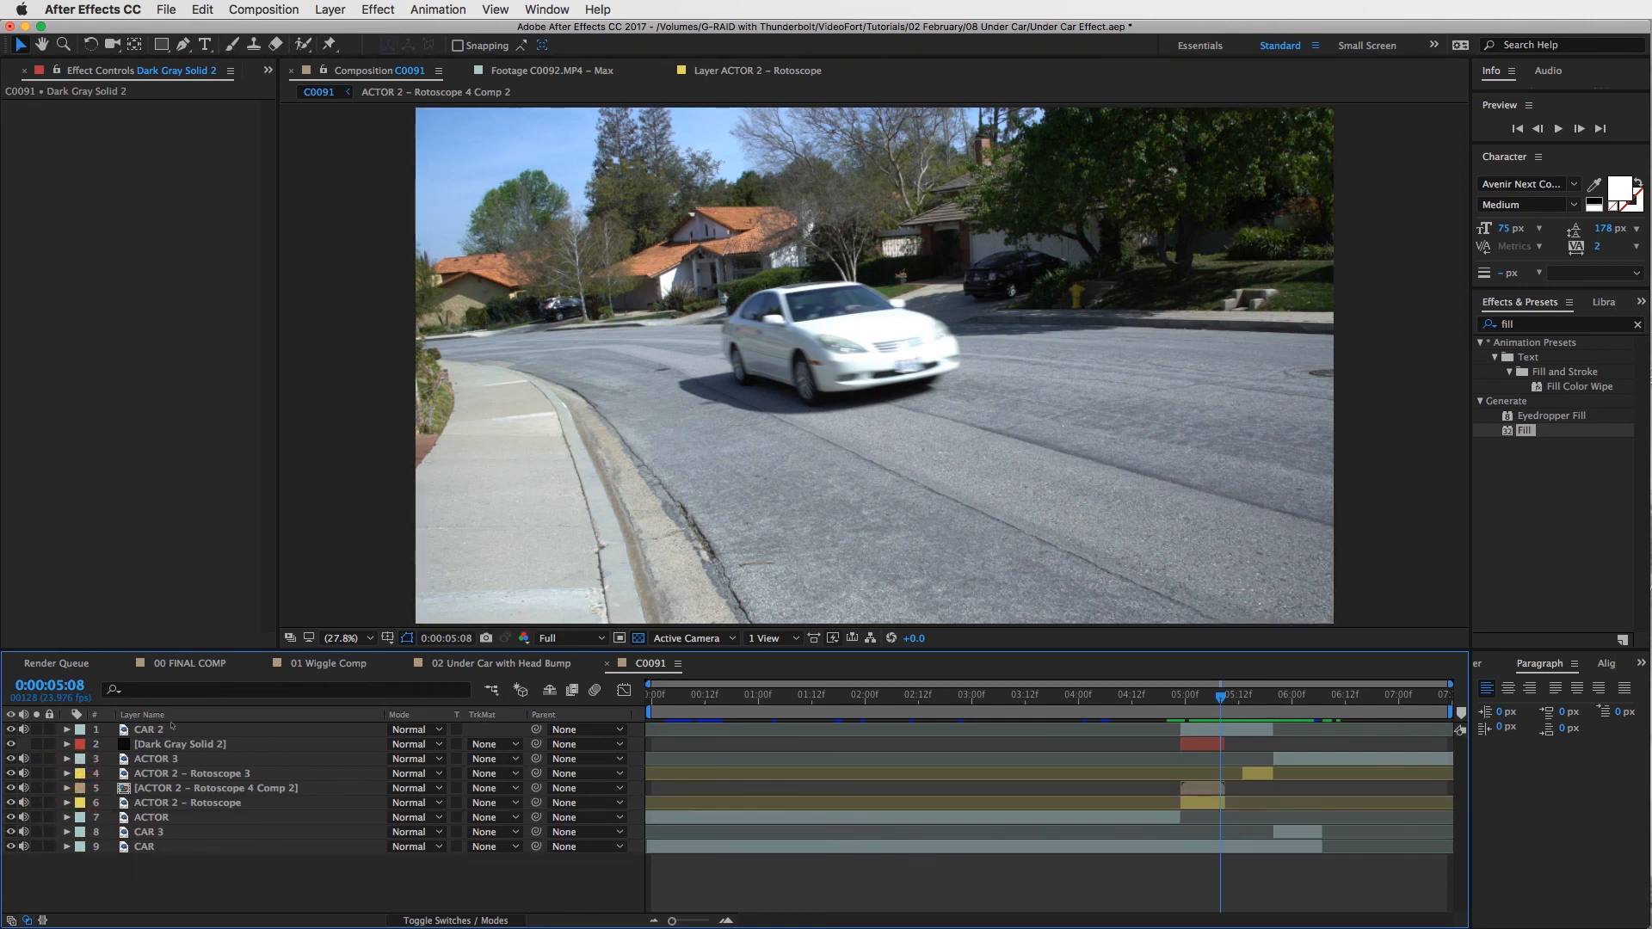
{"action": "left_click", "coordinate": [144, 728]}
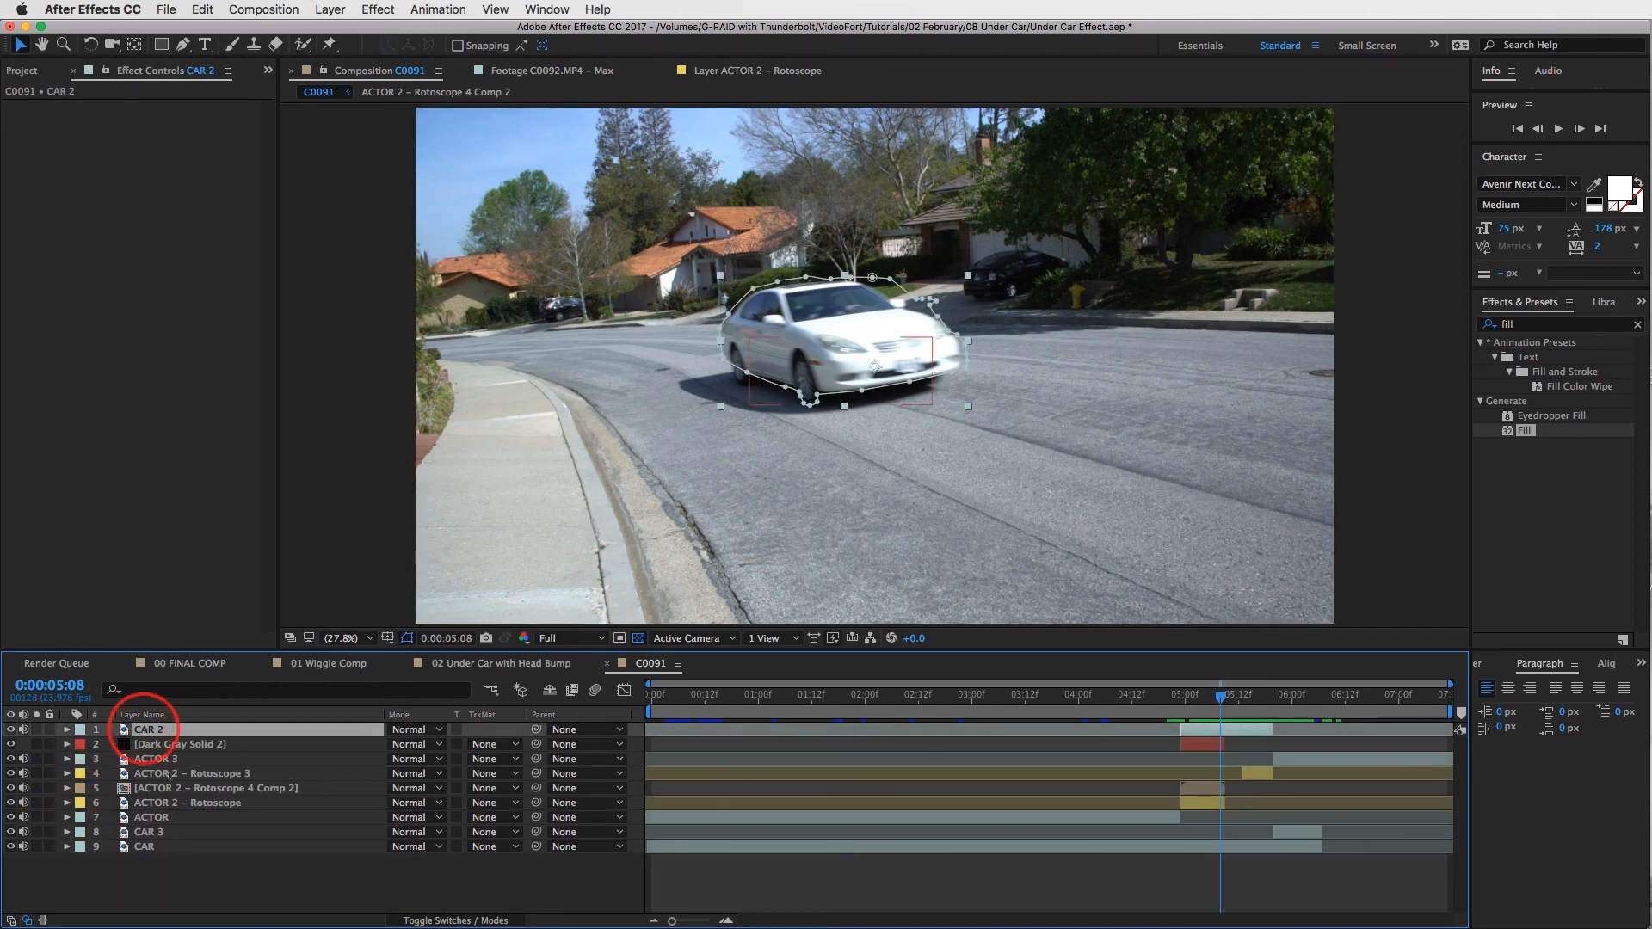
{"action": "left_click", "coordinate": [144, 846], "text": "shift"}
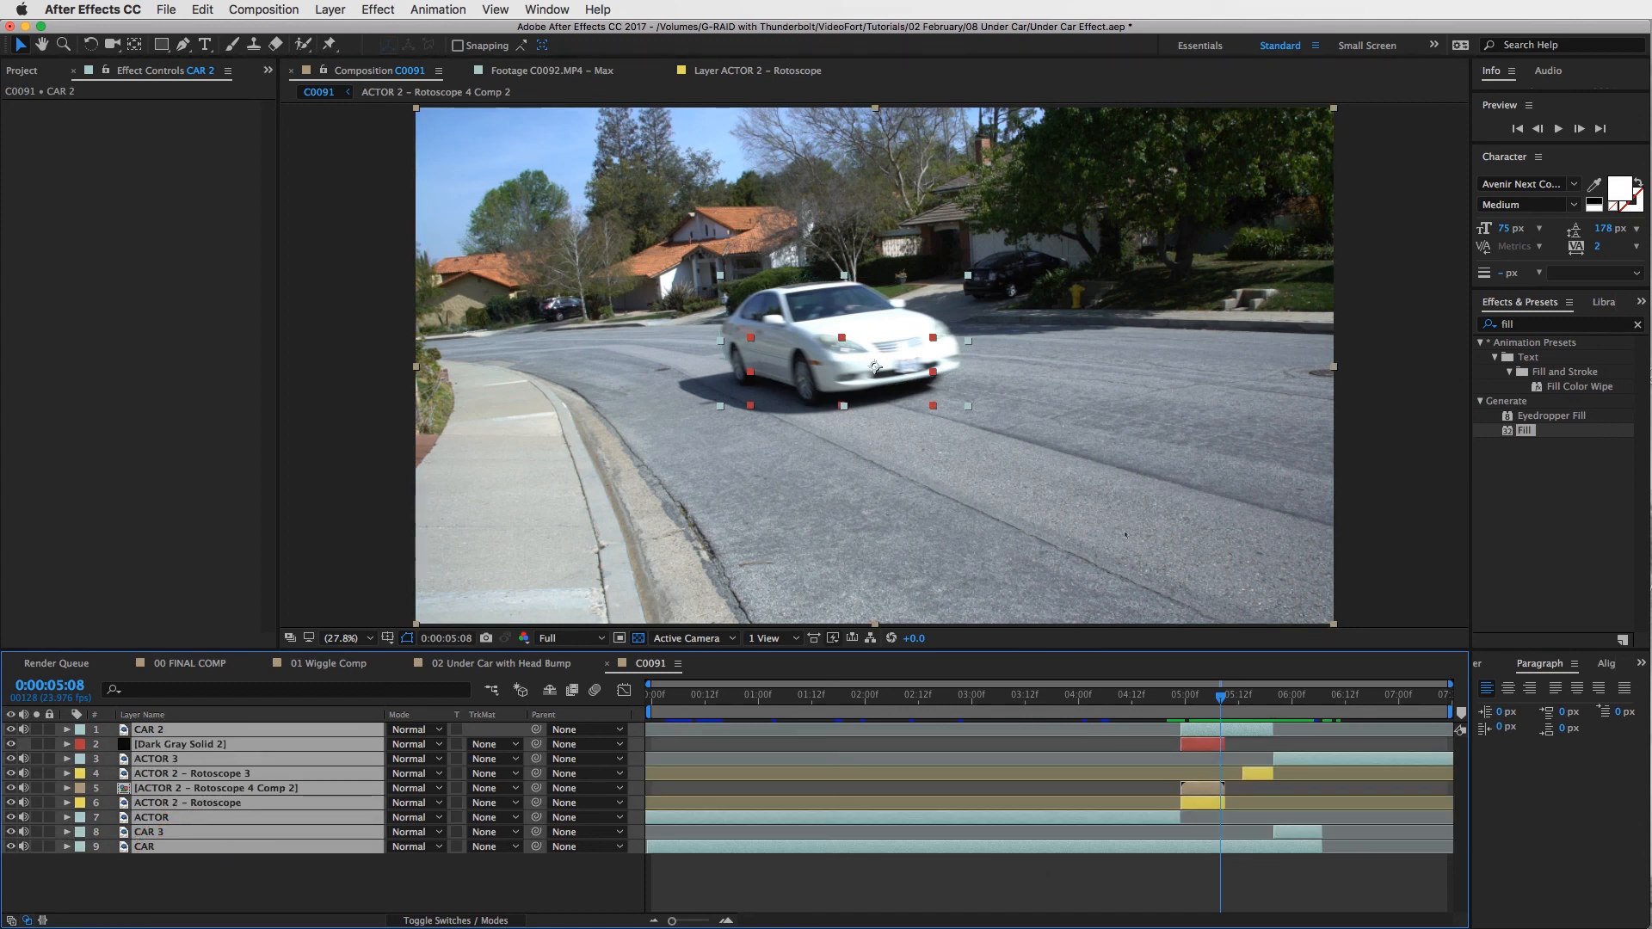
{"action": "left_click", "coordinate": [319, 9]}
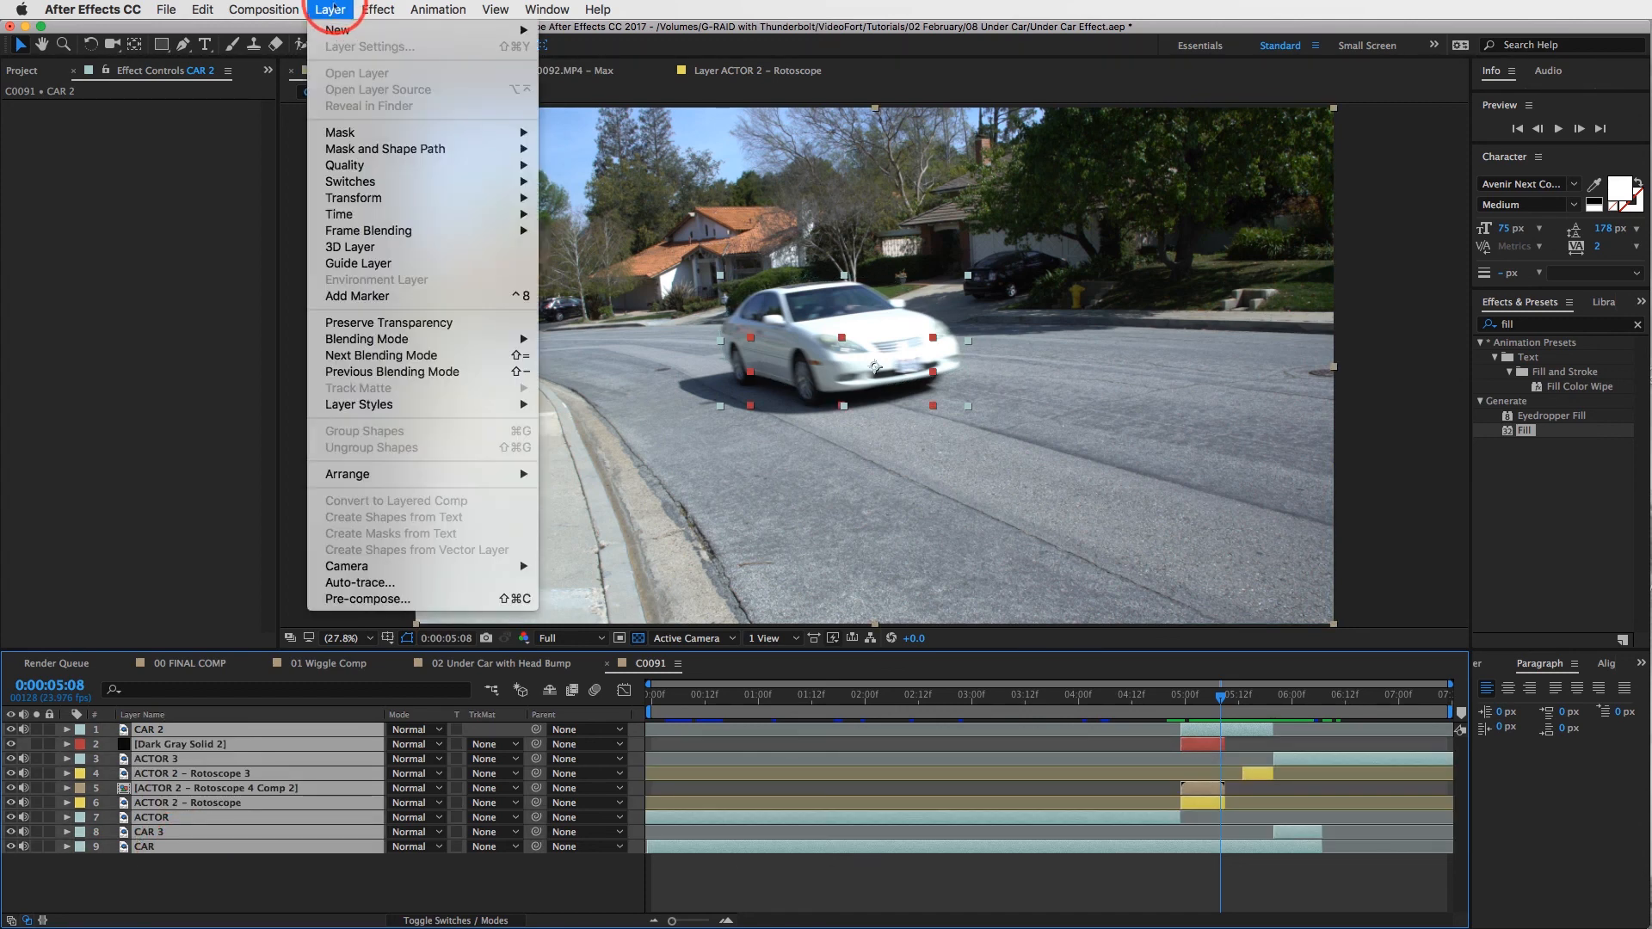
{"action": "left_click", "coordinate": [474, 599]}
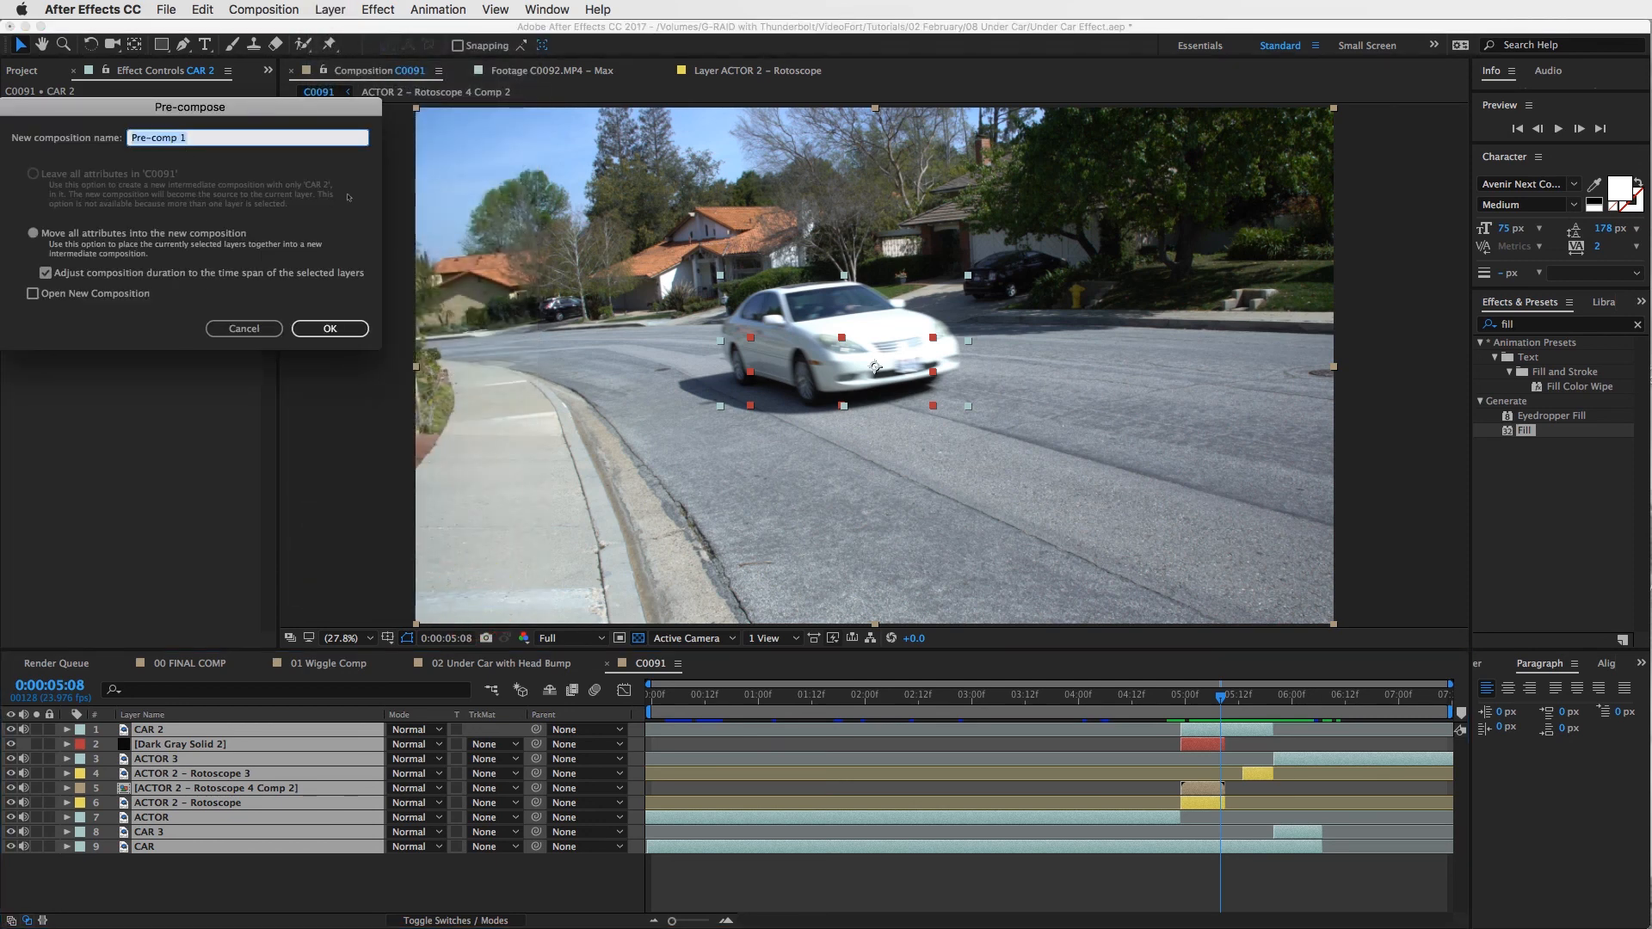
{"action": "type", "text": "Bard Car run over"}
{"action": "key", "text": "Return"}
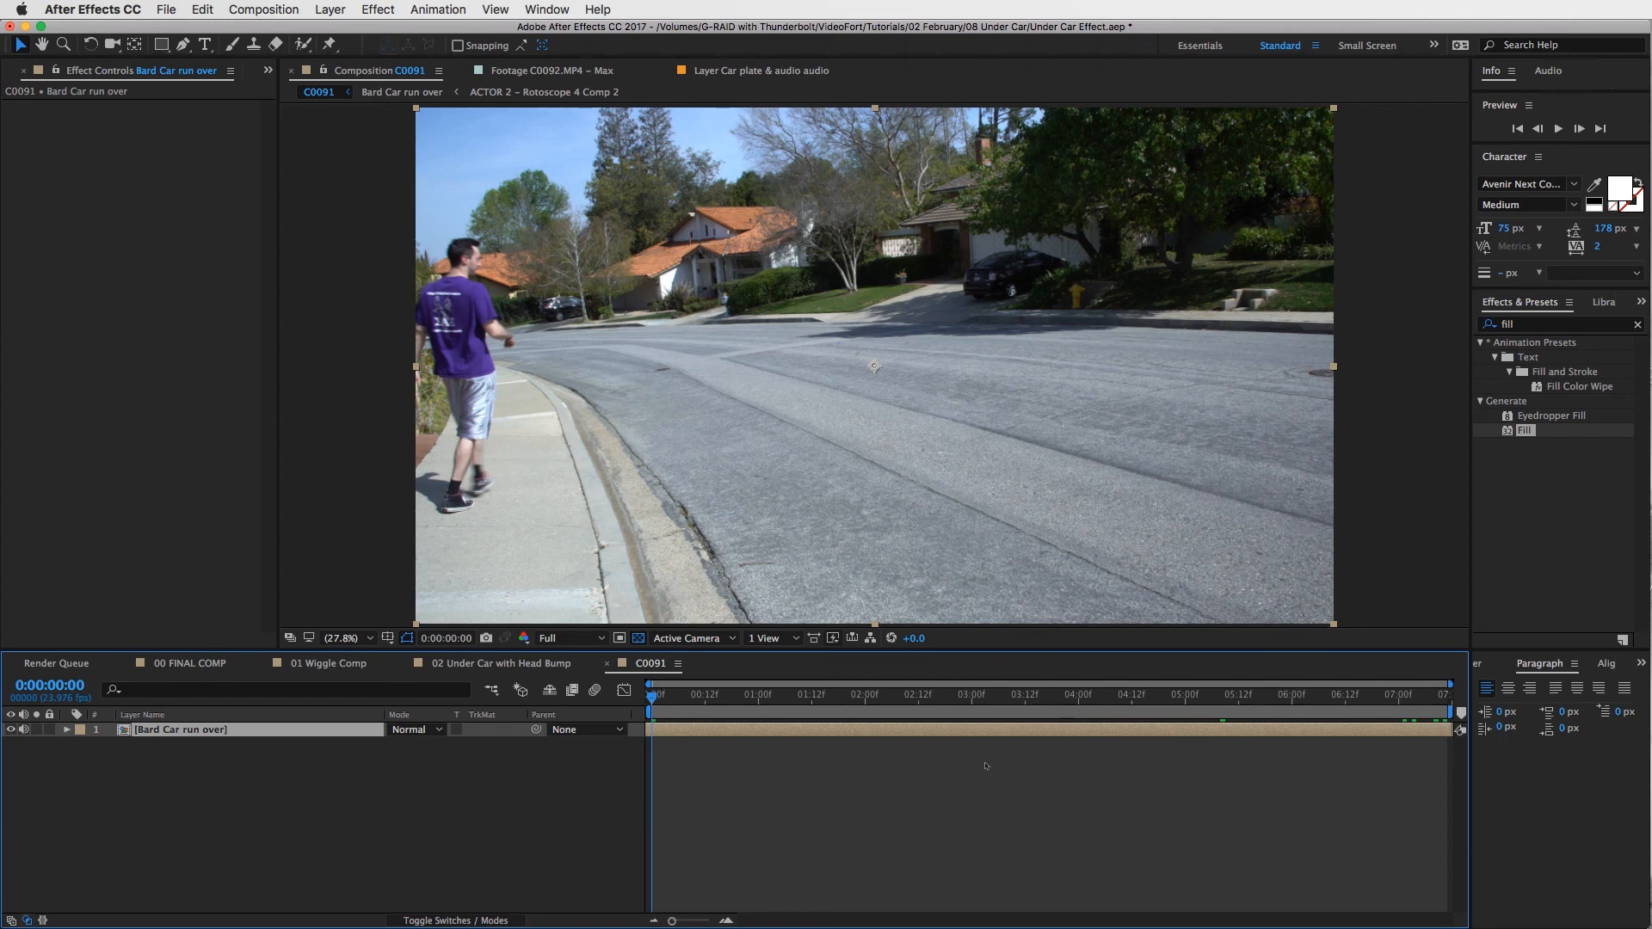
Step: Set the C0091 composition's size to 1920 px wide and 1080 px high
{"action": "left_click", "coordinate": [334, 9]}
{"action": "left_click", "coordinate": [239, 9]}
{"action": "left_click", "coordinate": [239, 10]}
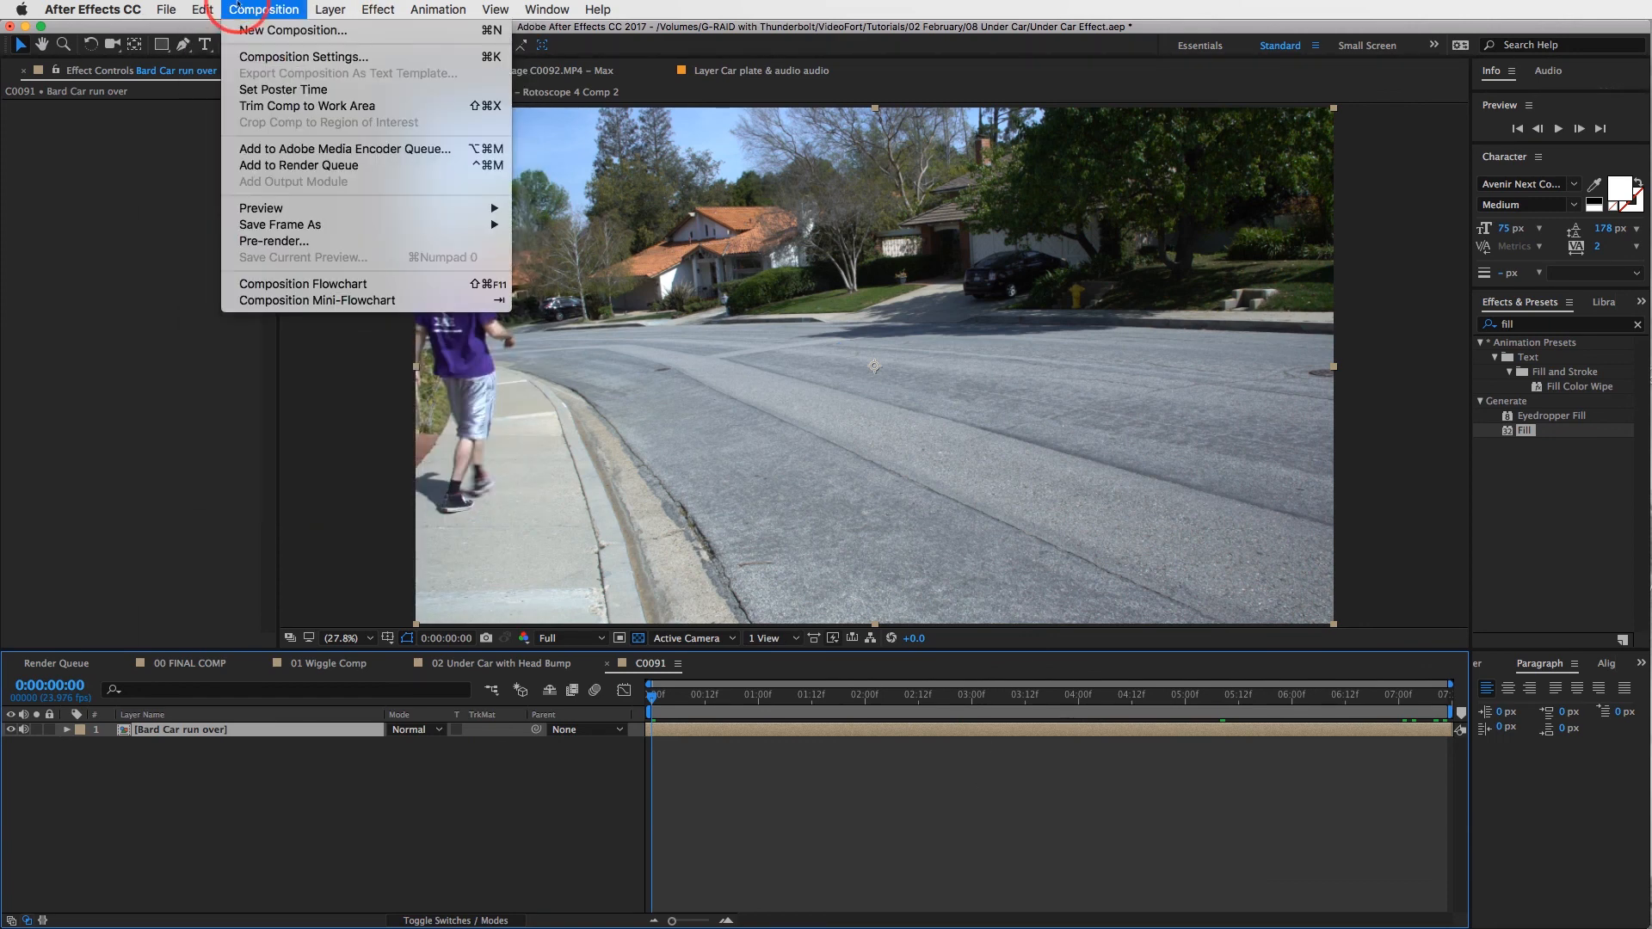
{"action": "left_click", "coordinate": [258, 55]}
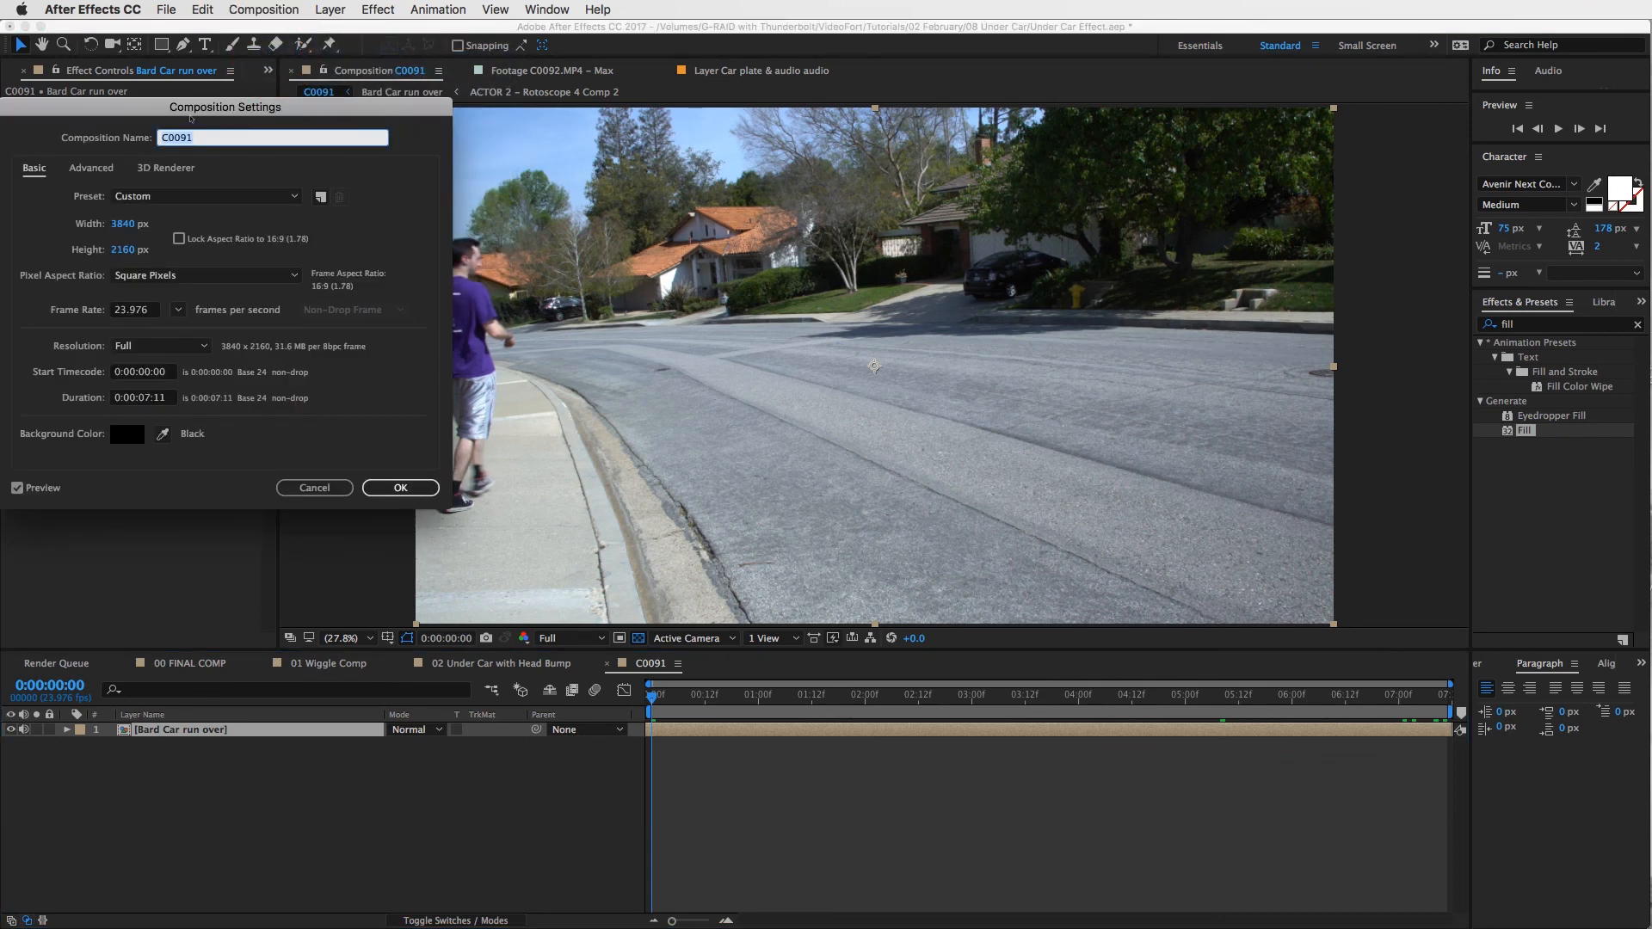
{"action": "left_click_drag", "start_coordinate": [190, 118], "coordinate": [886, 218]}
{"action": "left_click", "coordinate": [818, 325]}
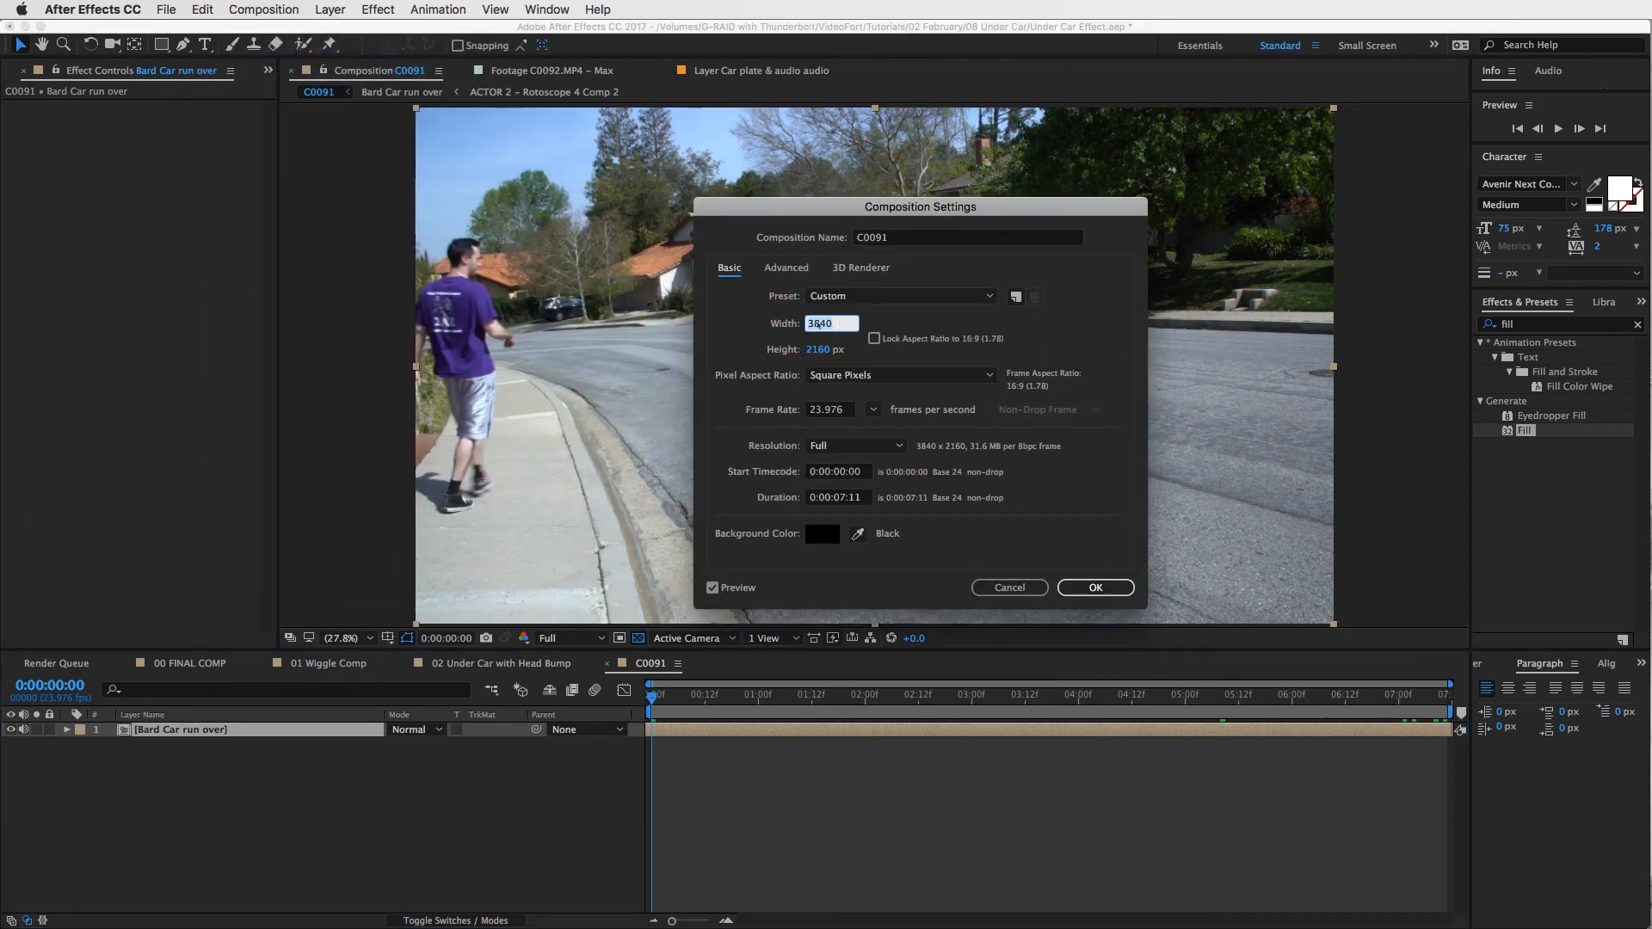
{"action": "type", "text": "1920"}
{"action": "left_click", "coordinate": [815, 351]}
{"action": "type", "text": "1080"}
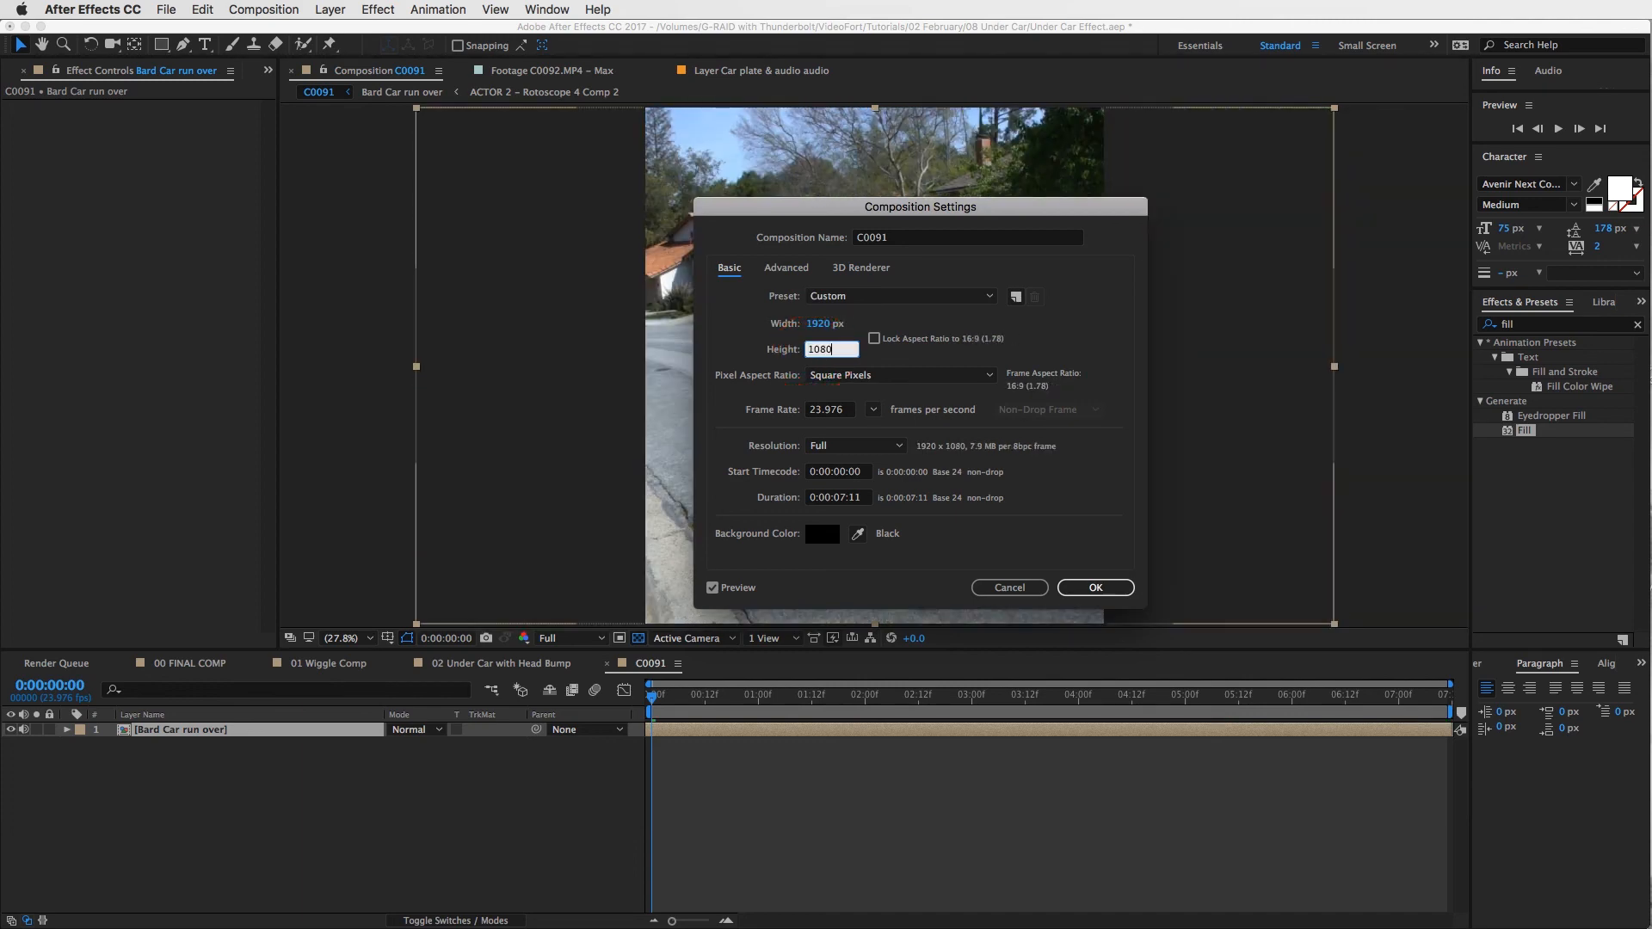
{"action": "key", "text": "Return"}
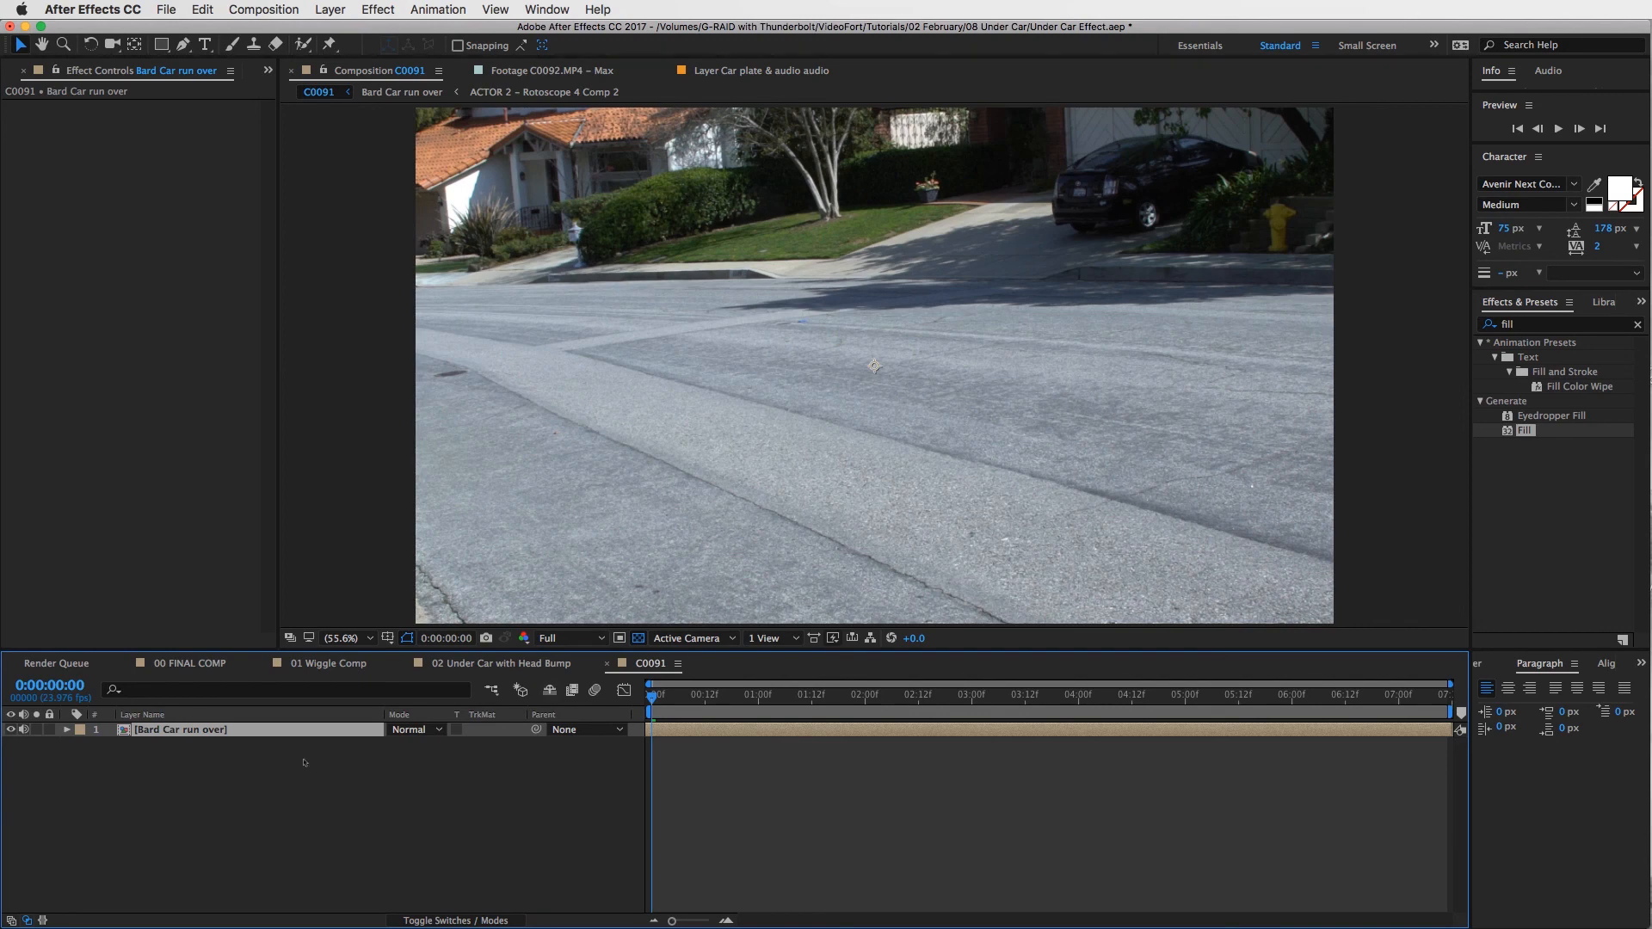
Step: Scale the Bard Car run over layer to 50%, enlarge it to 68% and shift it sideways to frame the walking actor
{"action": "key", "text": "s"}
{"action": "left_click", "coordinate": [419, 744]}
{"action": "type", "text": "50"}
{"action": "key", "text": "Return"}
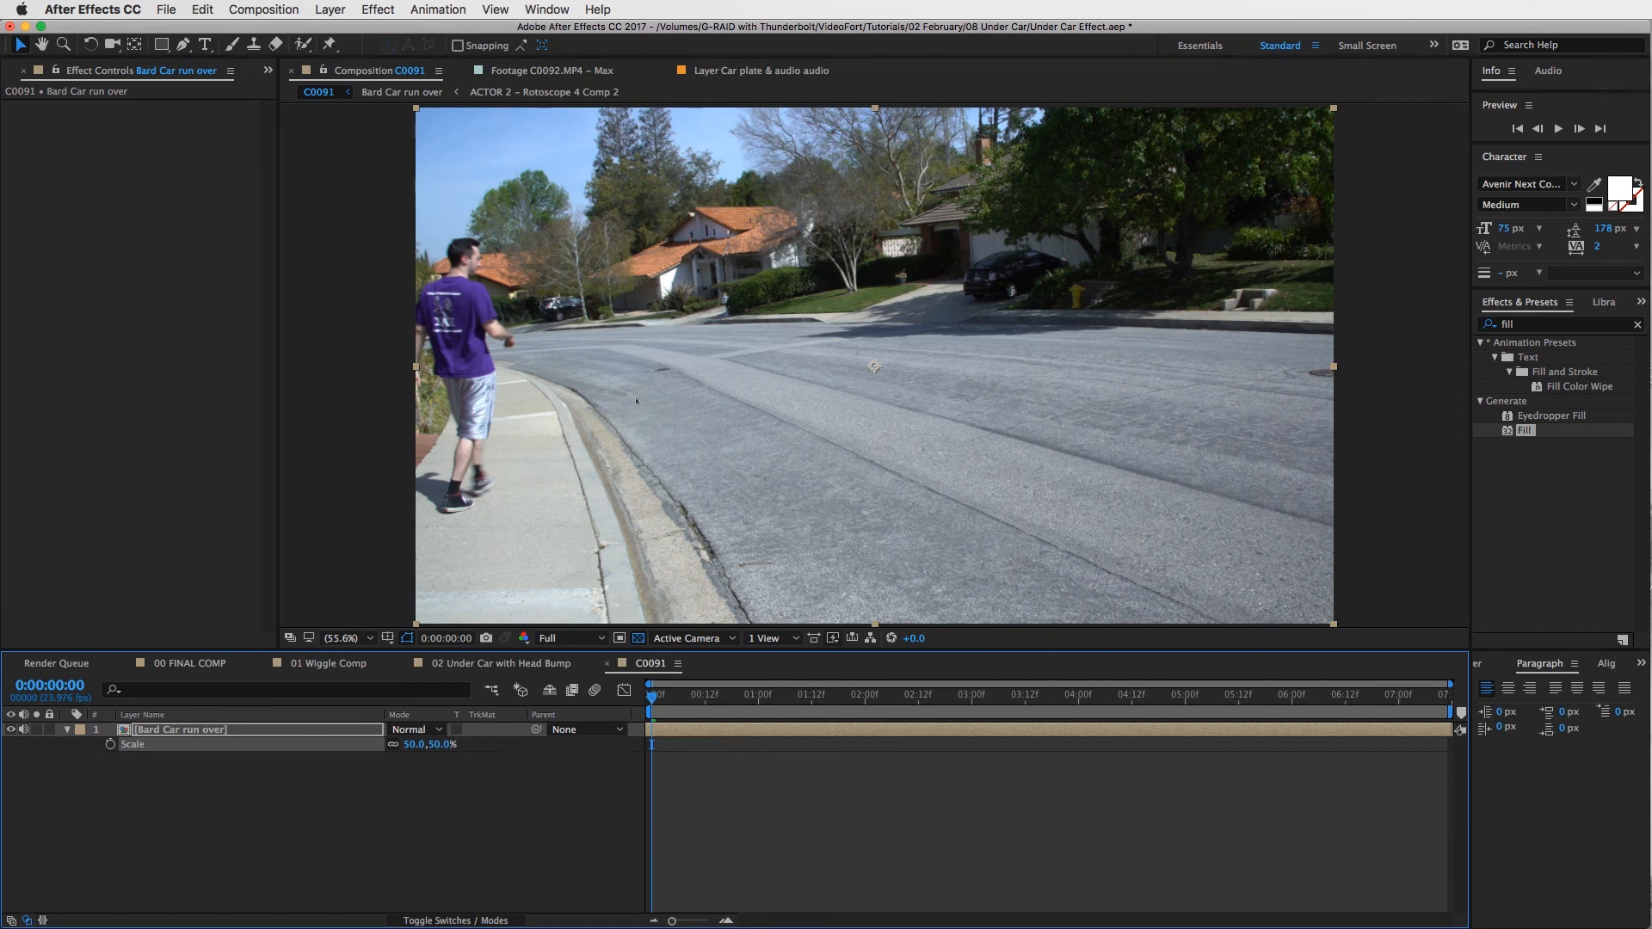
{"action": "left_click_drag", "start_coordinate": [410, 743], "coordinate": [426, 744]}
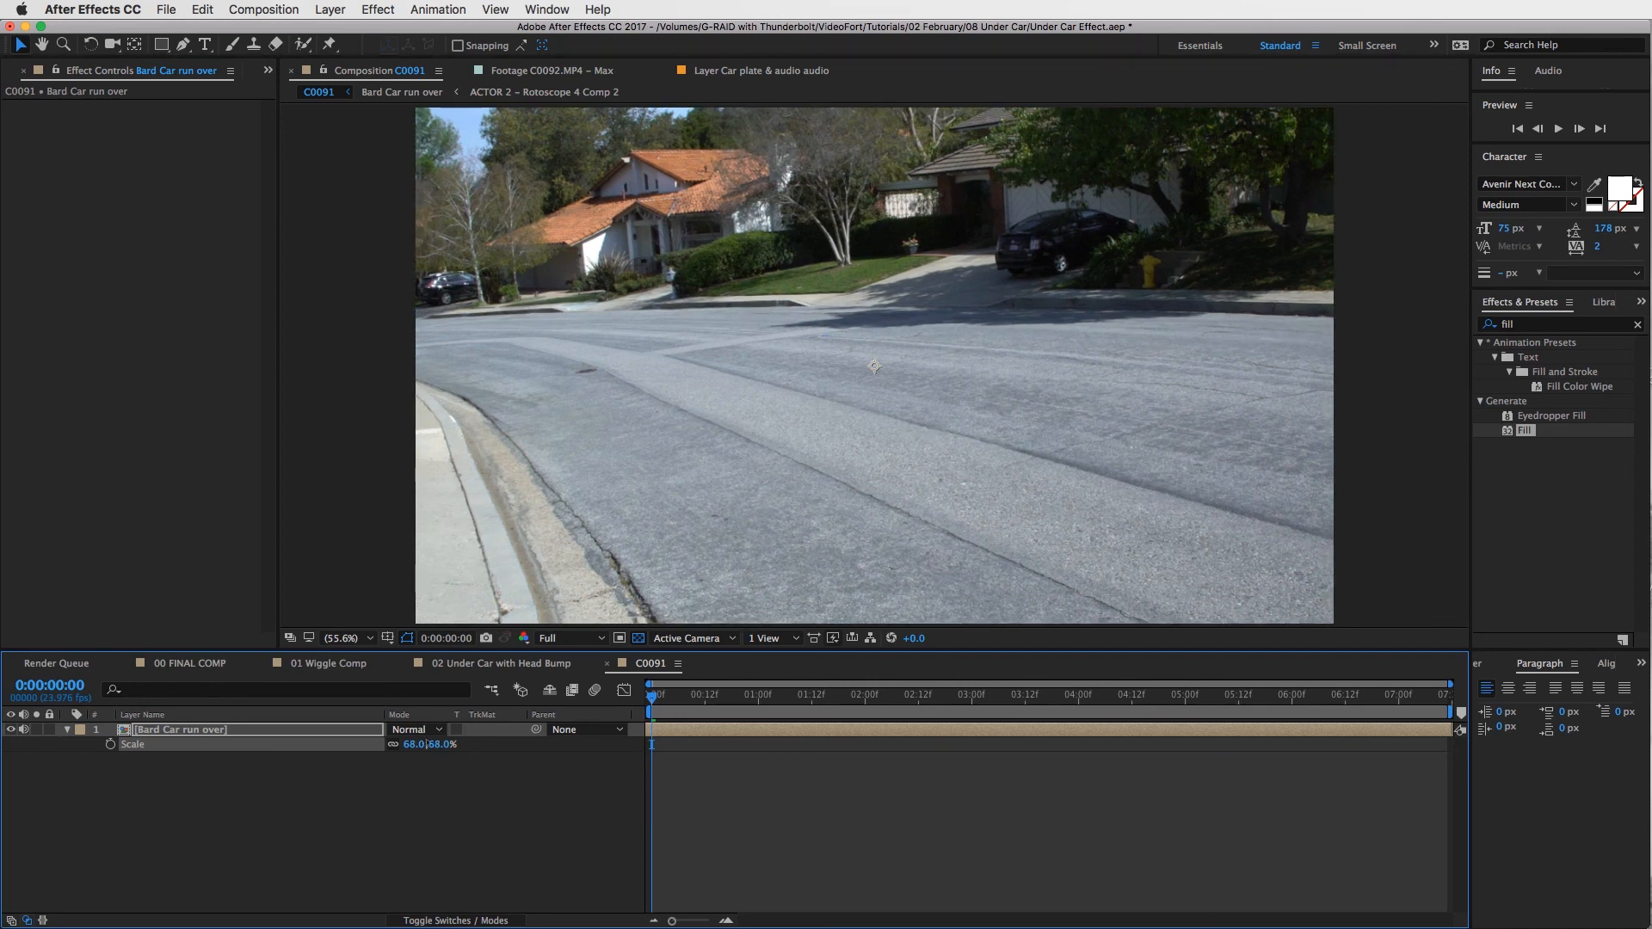
{"action": "left_click_drag", "start_coordinate": [616, 405], "coordinate": [778, 408]}
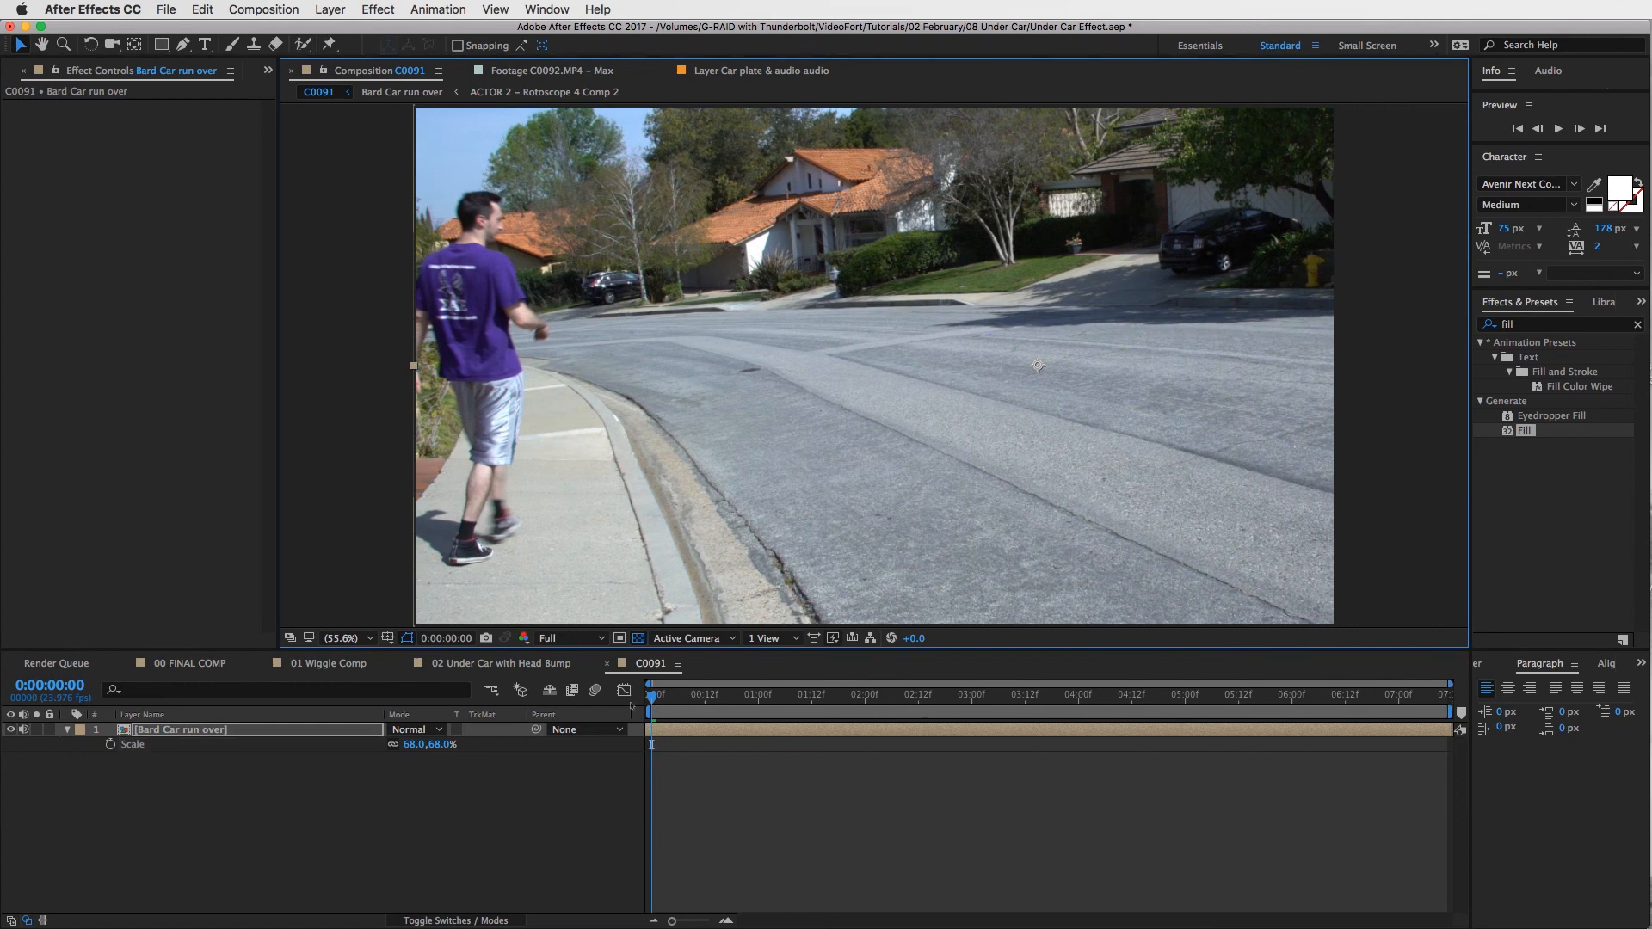
Step: Start keyframing the Bard Car run over layer's scale and position at 0:00:00:00 and show both keyframed properties
{"action": "left_click", "coordinate": [109, 745]}
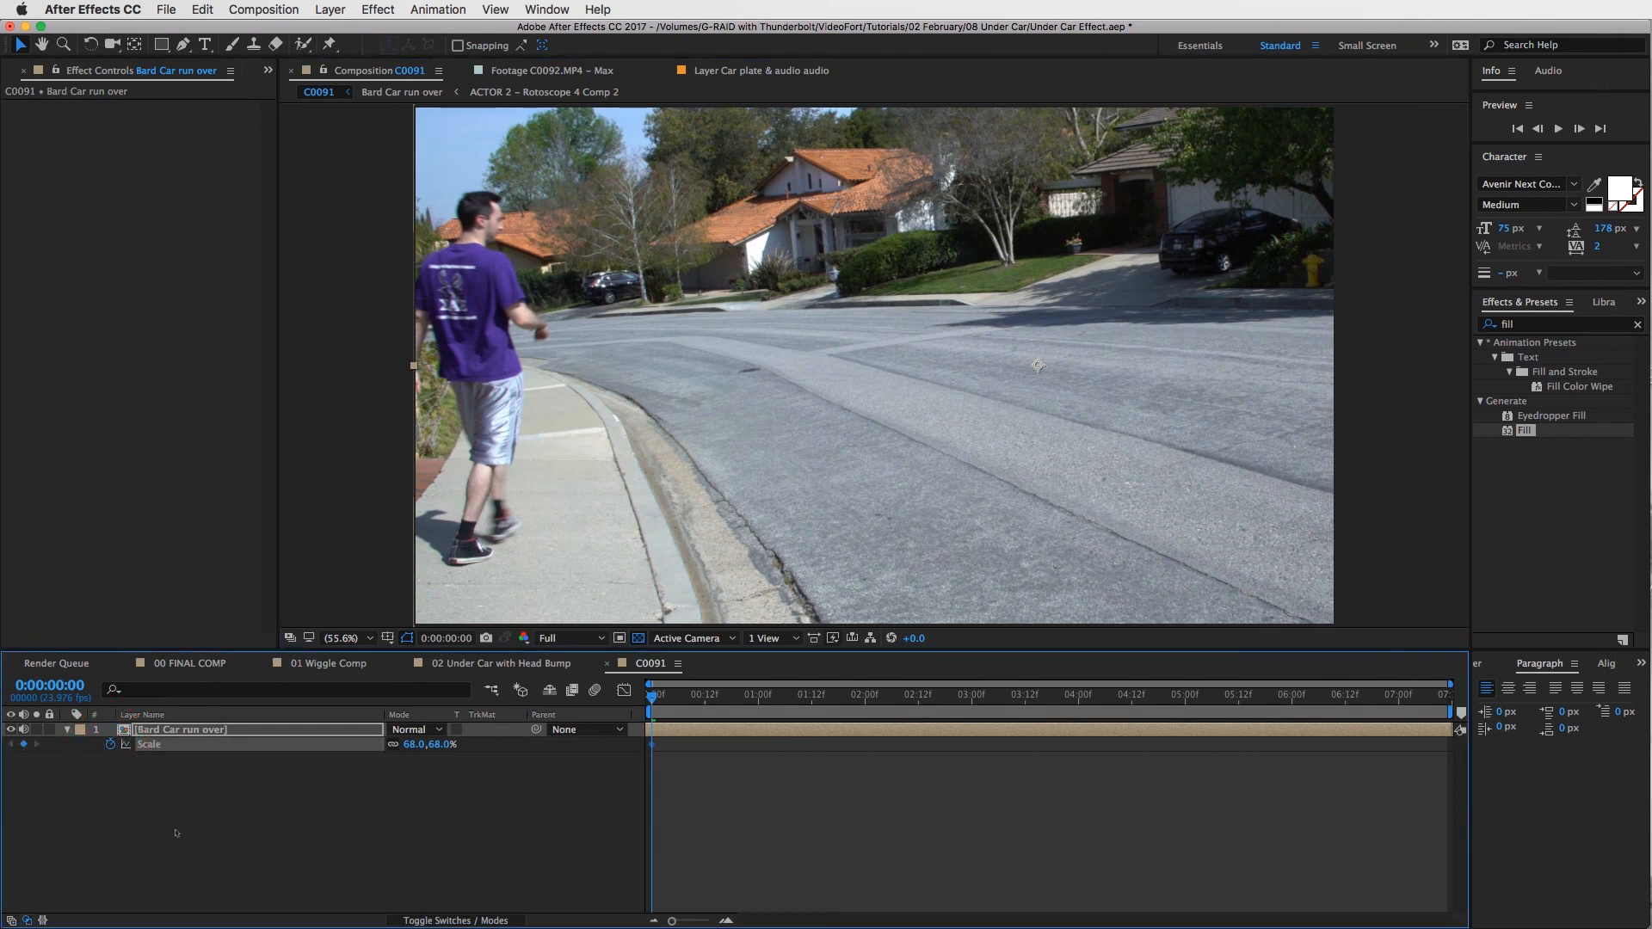
{"action": "key", "text": "p"}
{"action": "left_click", "coordinate": [110, 744]}
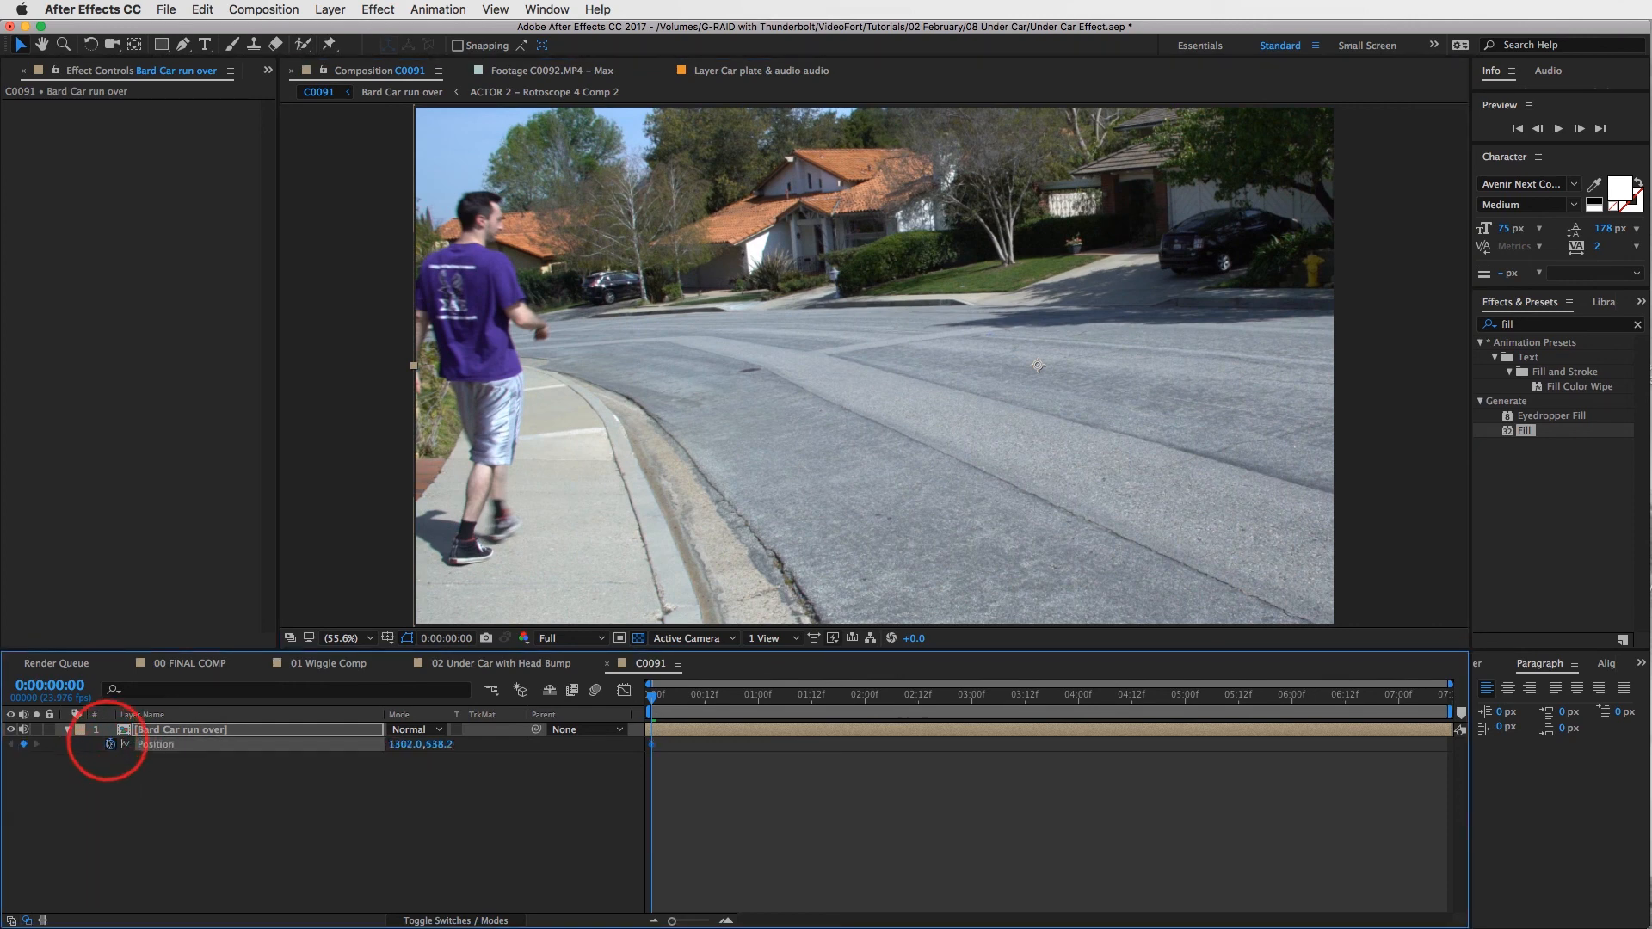
{"action": "key", "text": "u"}
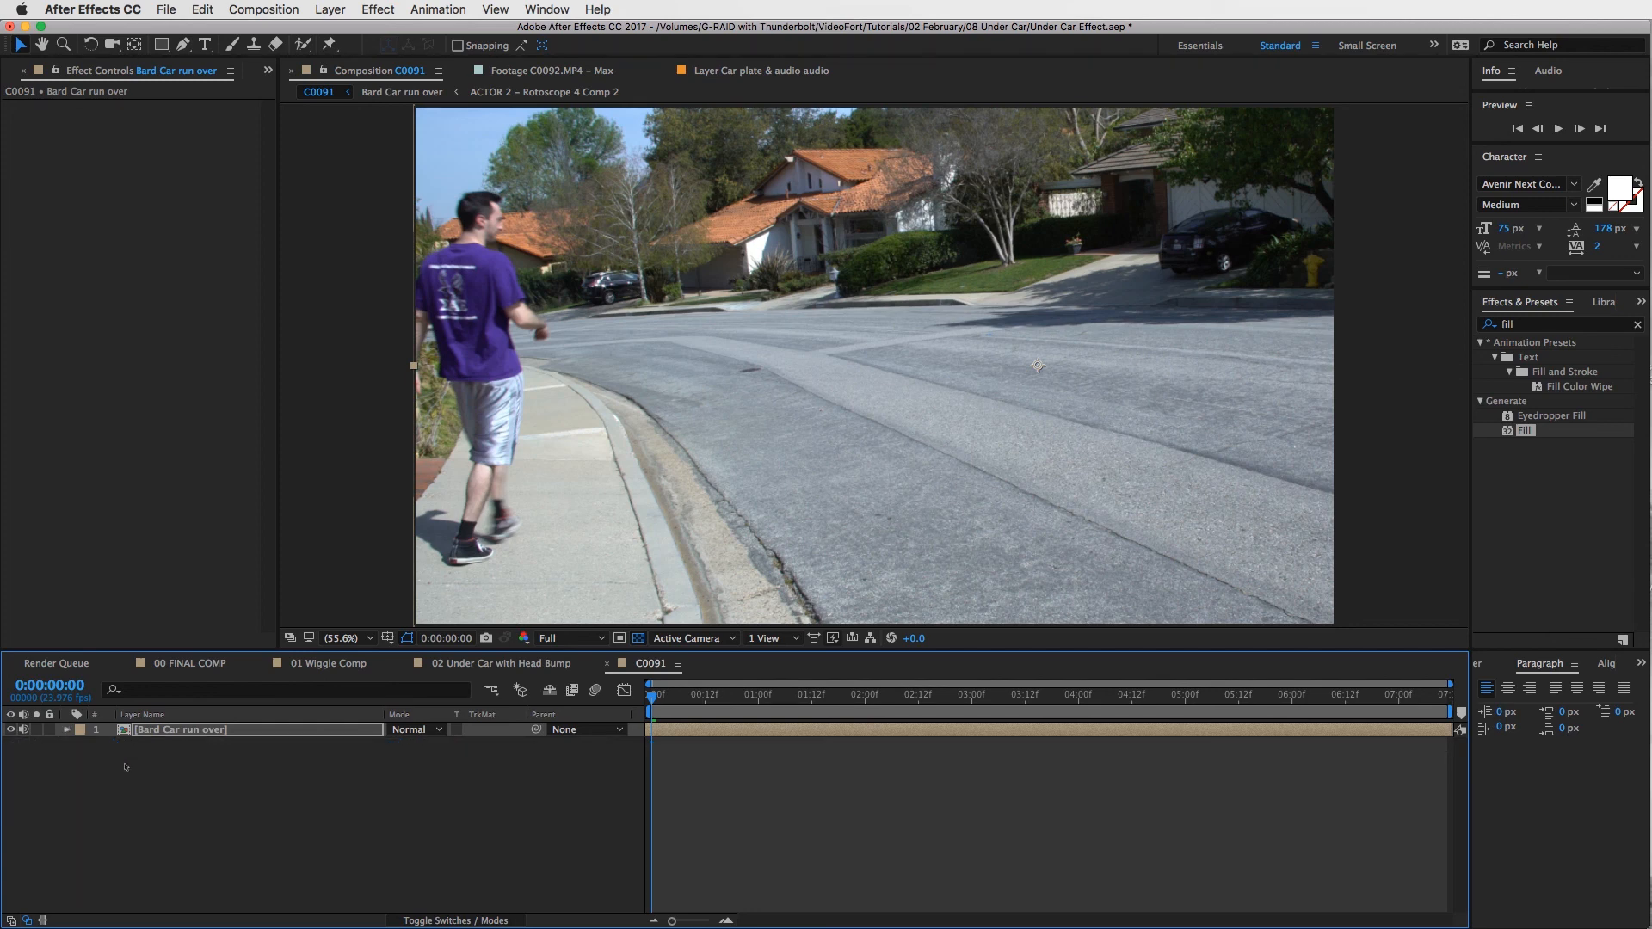
{"action": "key", "text": "u"}
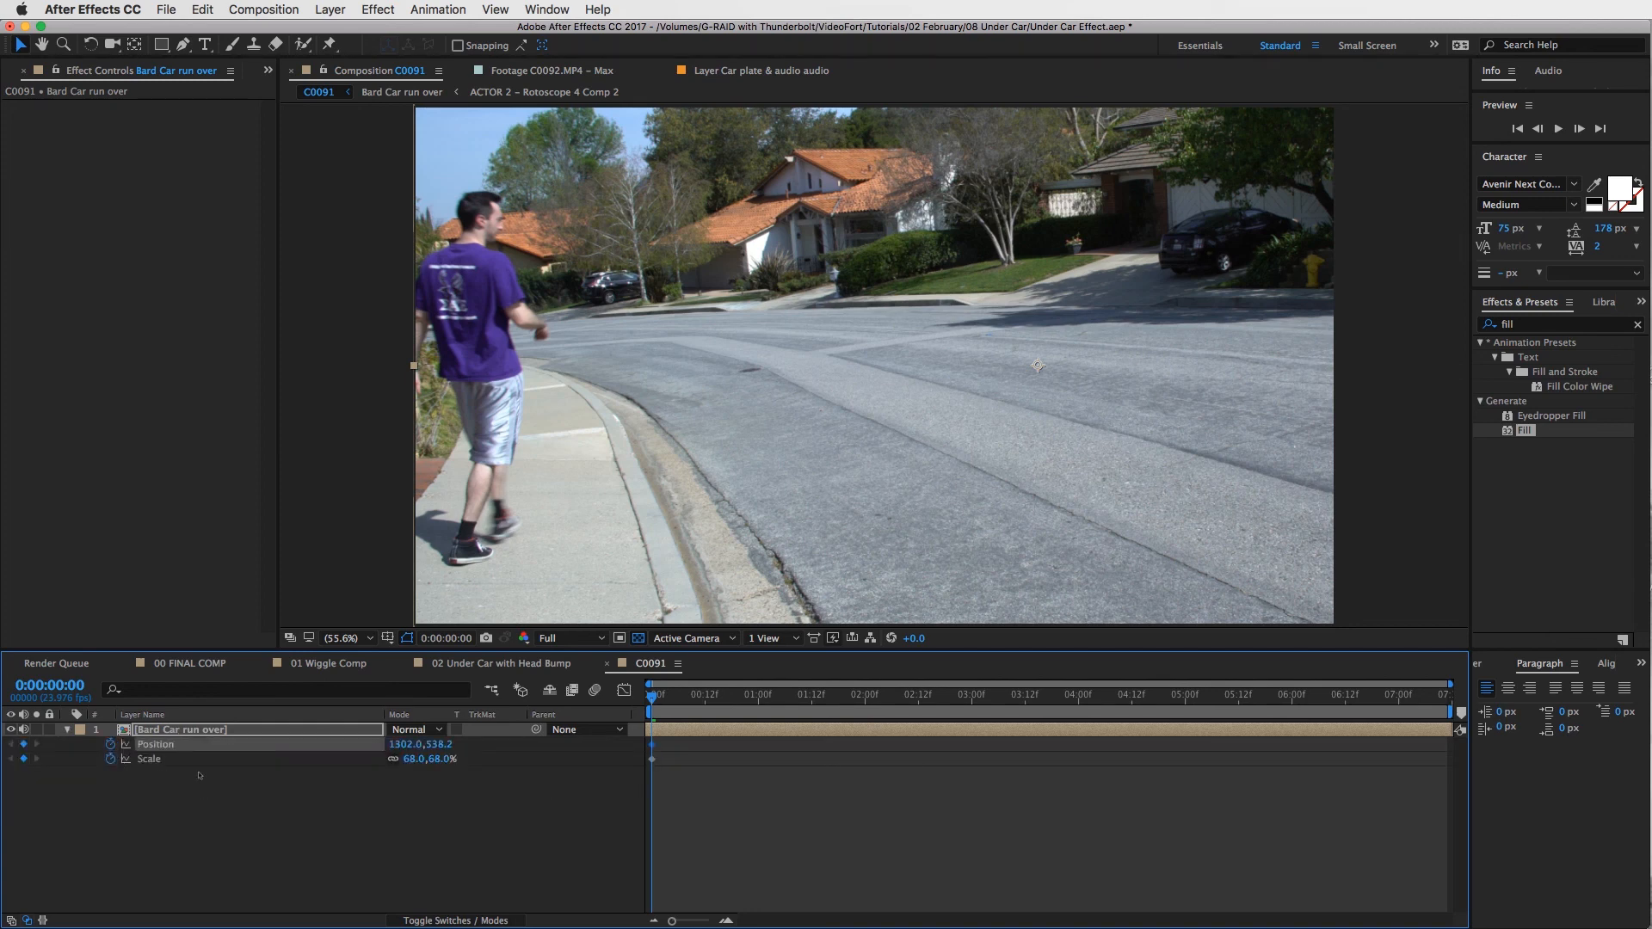
Step: At 0:00:02:23, keyframe the layer's position at 1120.2, 630.0 to center the actor, and review the animated reframing
{"action": "left_click_drag", "start_coordinate": [688, 699], "coordinate": [967, 695]}
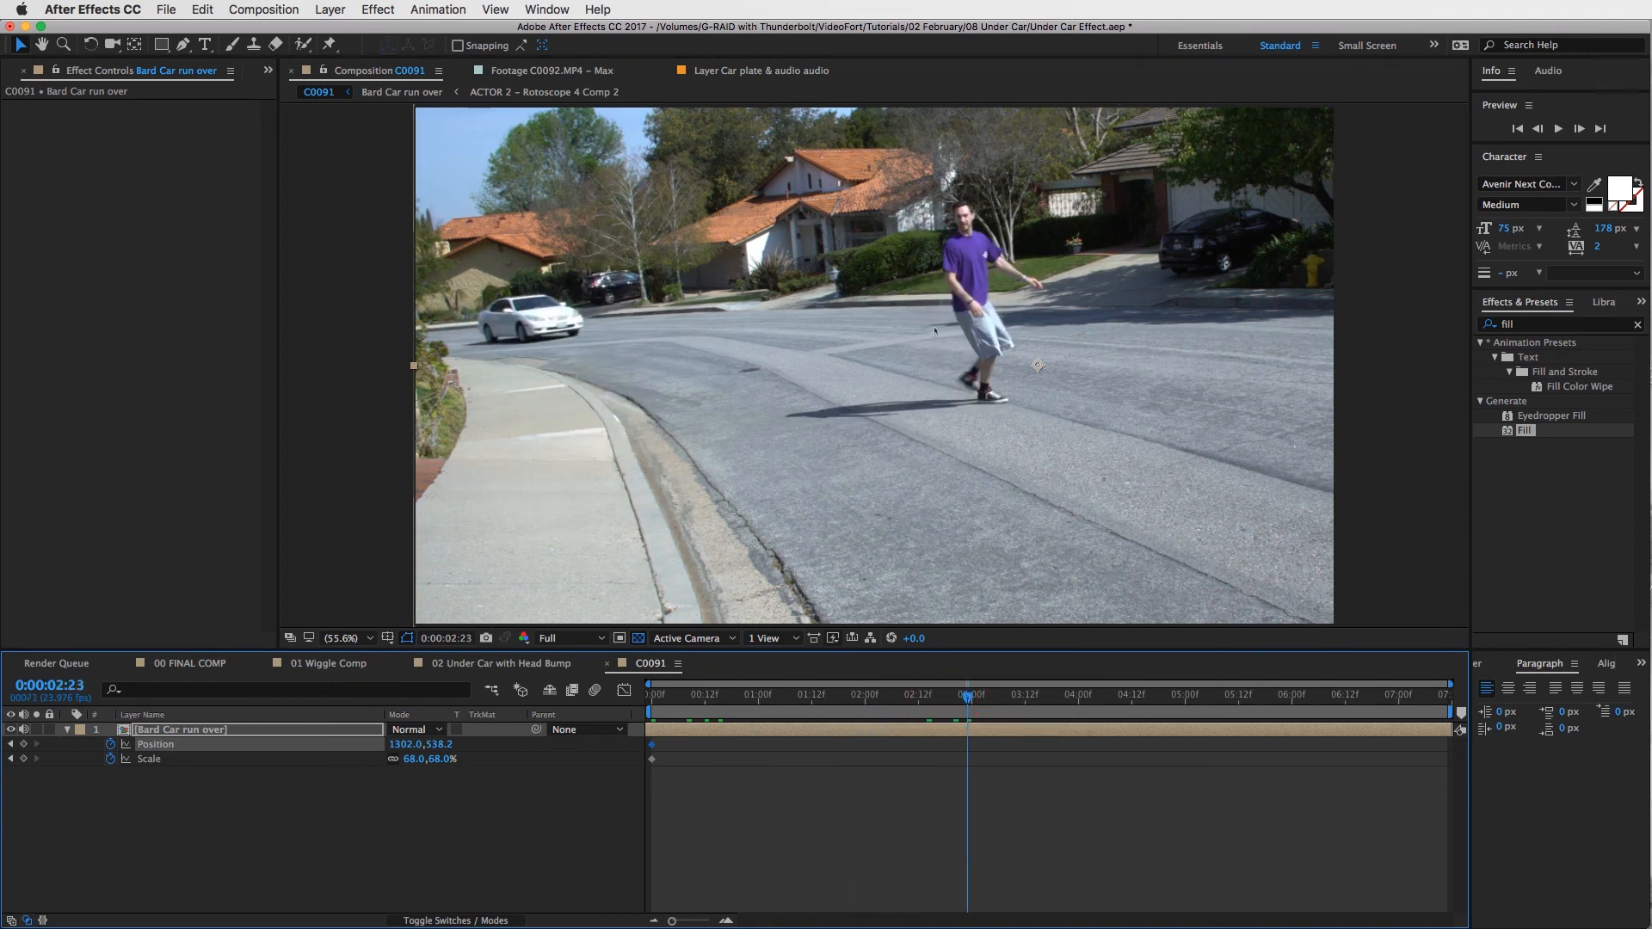
{"action": "left_click_drag", "start_coordinate": [936, 330], "coordinate": [847, 374]}
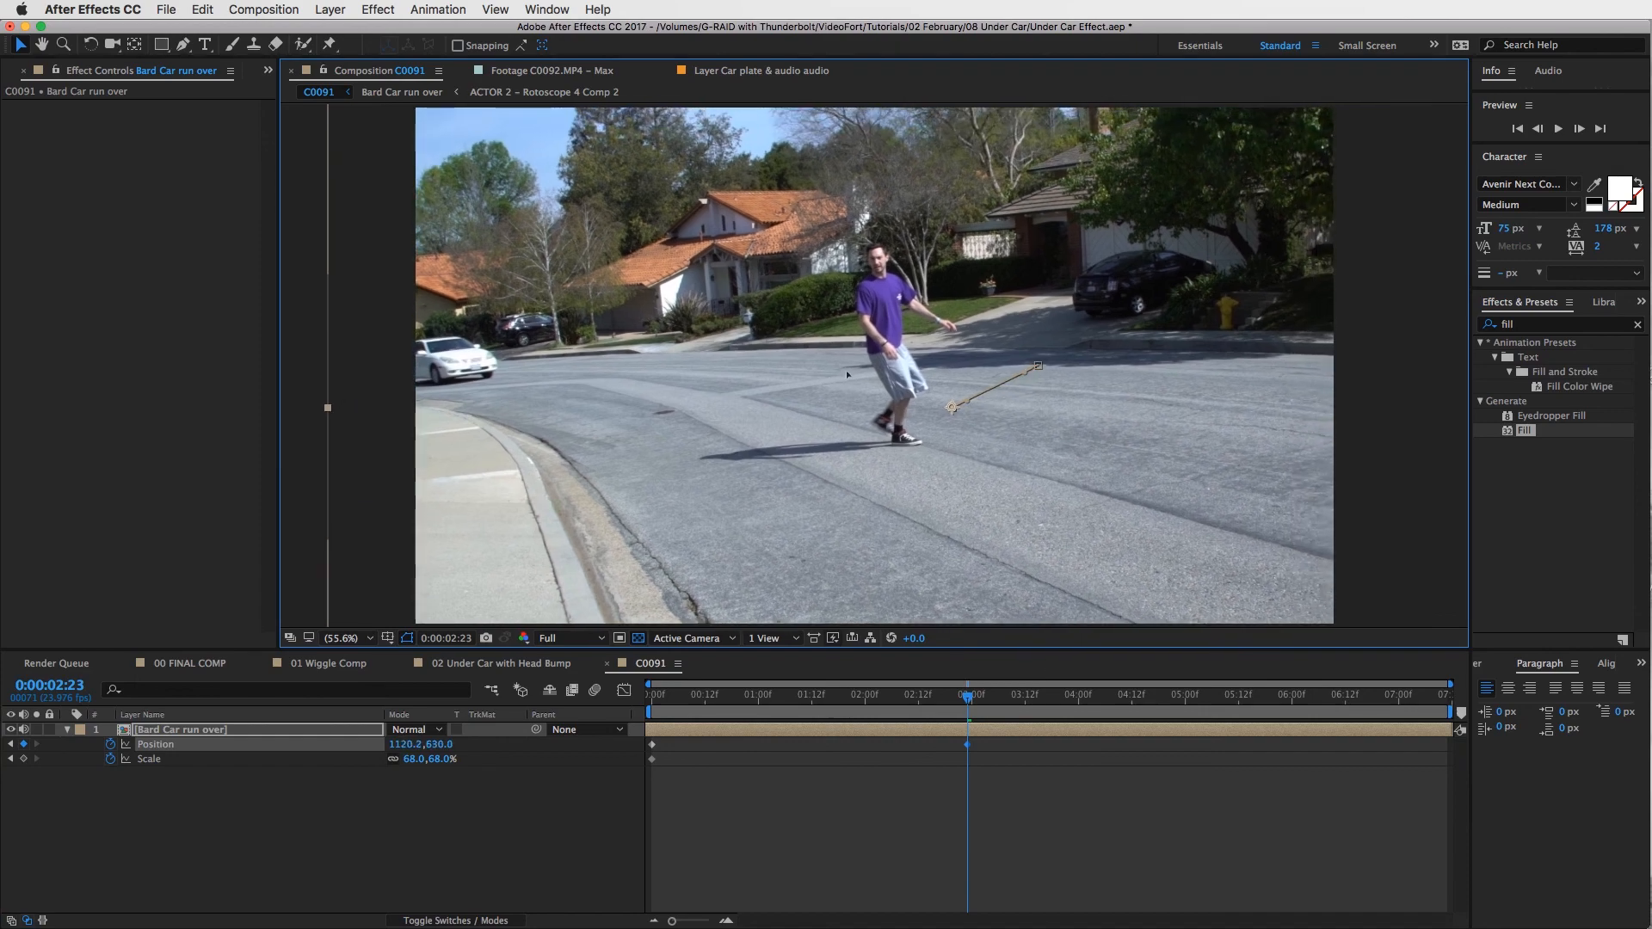
{"action": "left_click", "coordinate": [952, 693]}
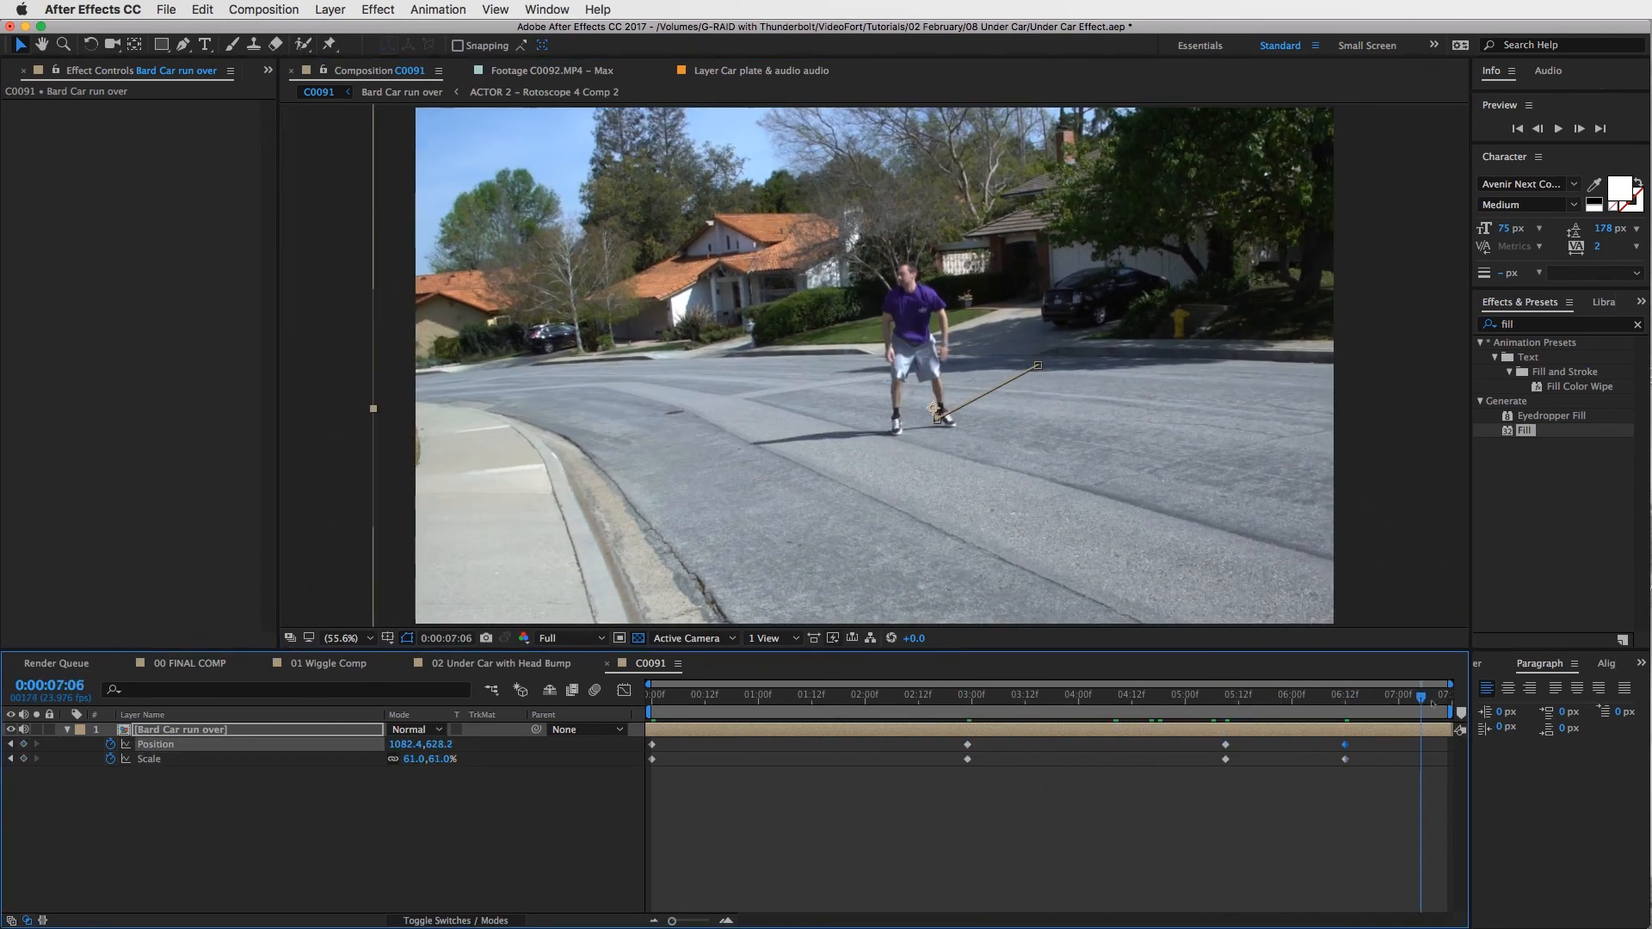
{"action": "left_click_drag", "start_coordinate": [1420, 699], "coordinate": [811, 718]}
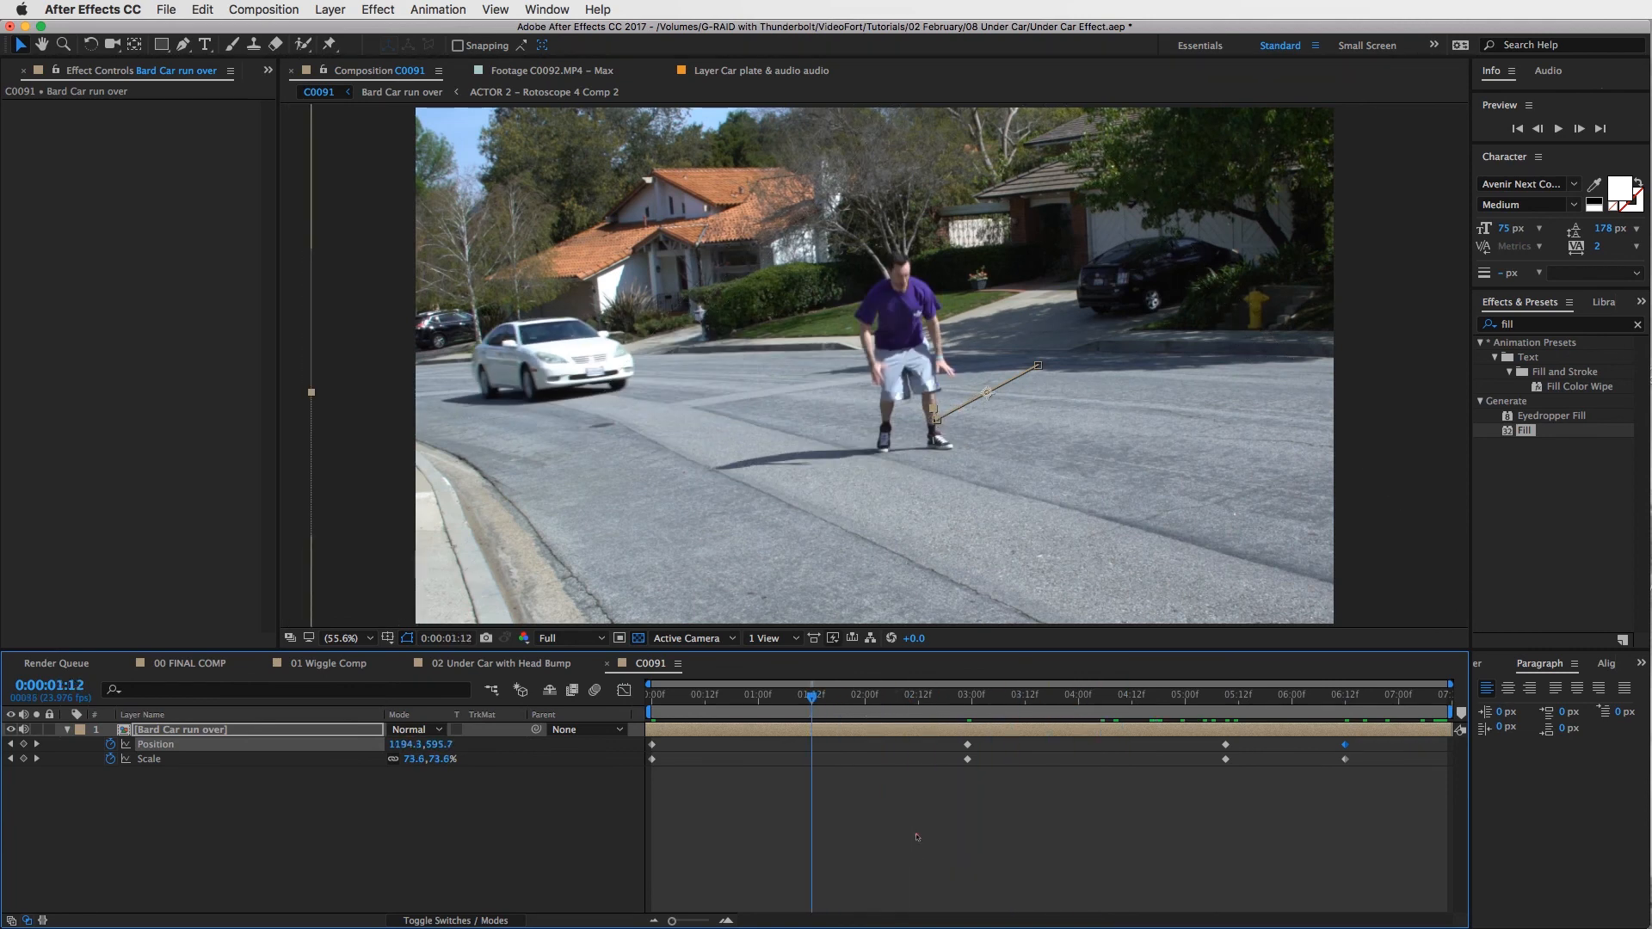
{"action": "left_click", "coordinate": [916, 835]}
Step: Add a new null object layer to the C0091 composition
{"action": "left_click", "coordinate": [330, 9]}
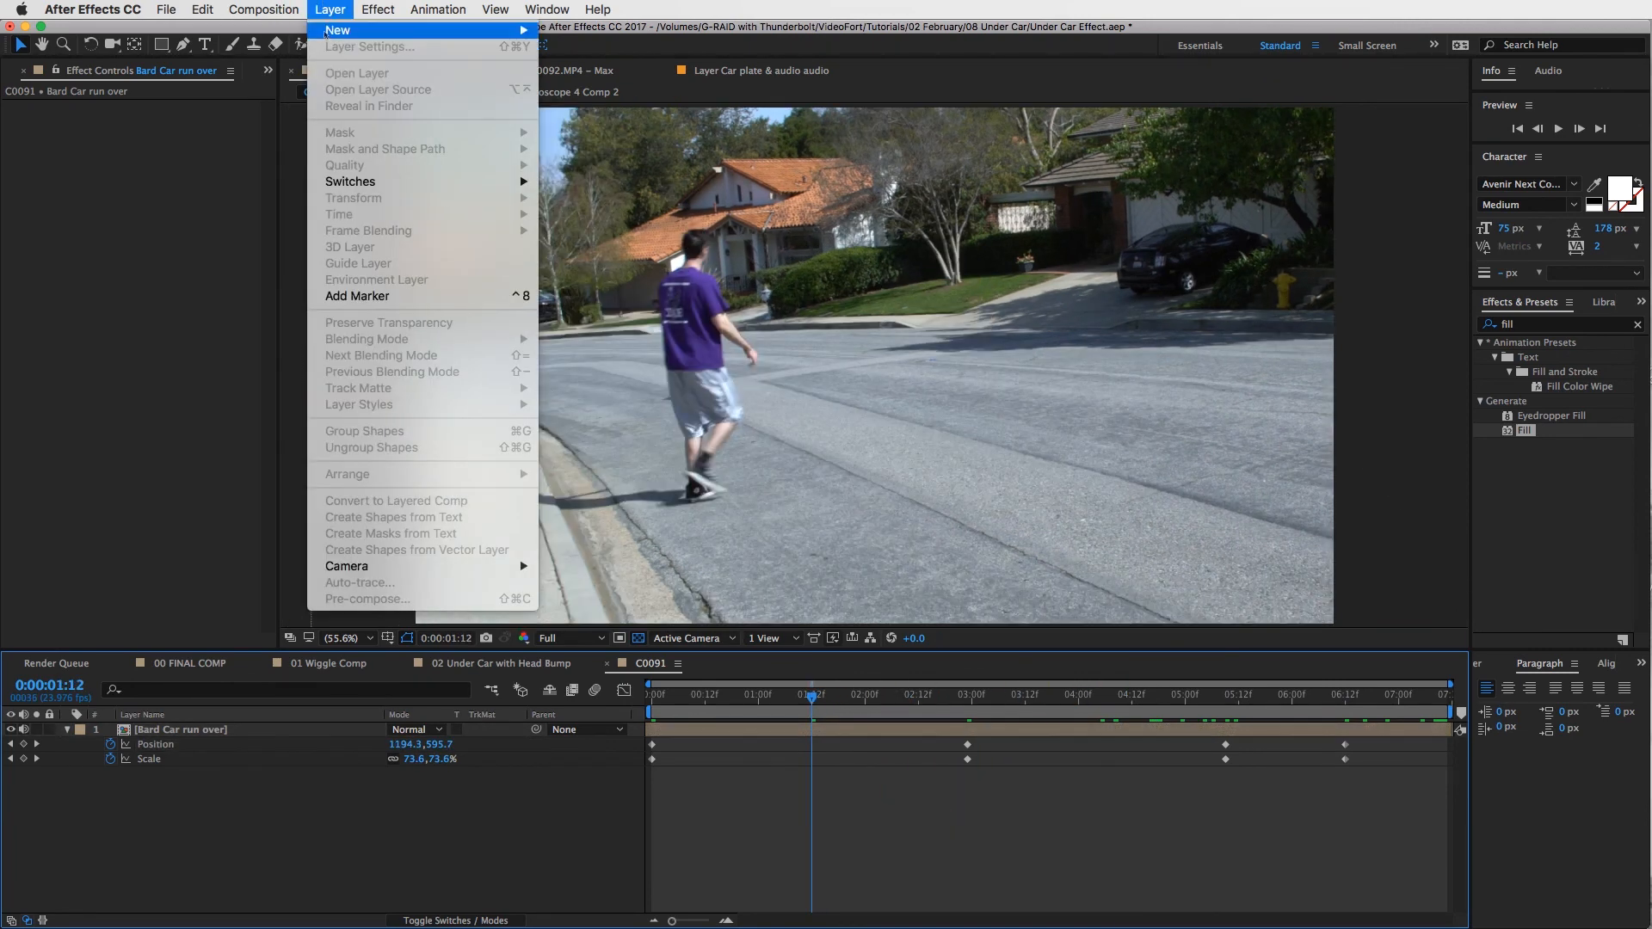
{"action": "mouse_move", "coordinate": [325, 32]}
{"action": "left_click", "coordinate": [654, 107]}
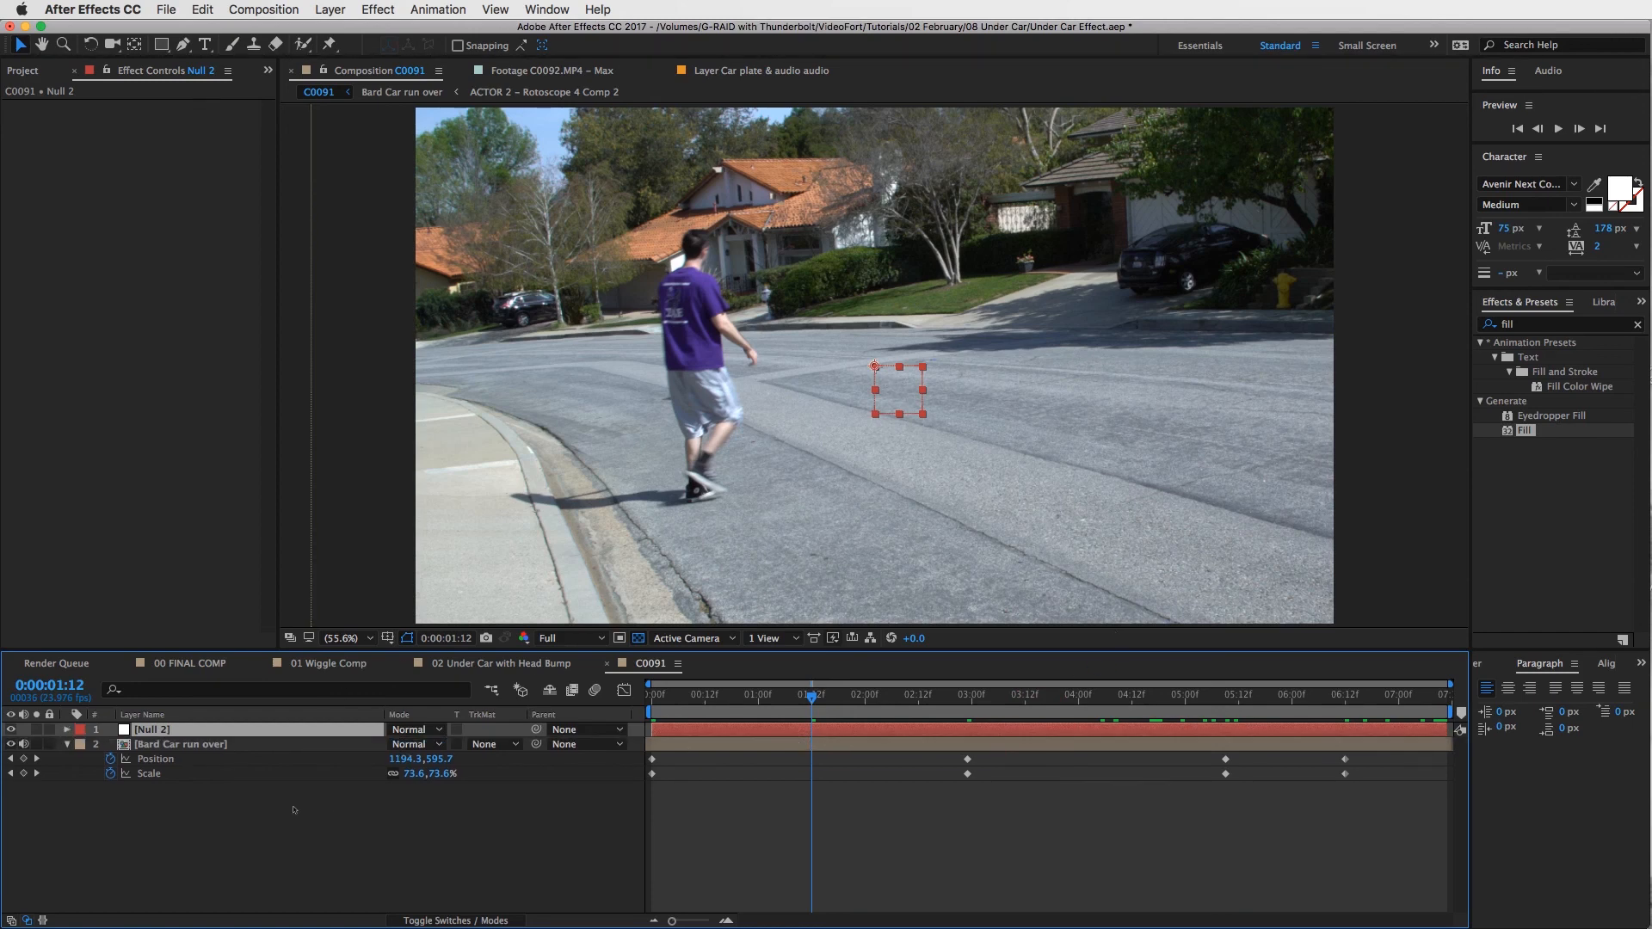
Step: Give the Null 2 layer's position the expression wiggle(1,10)
{"action": "key", "text": "p"}
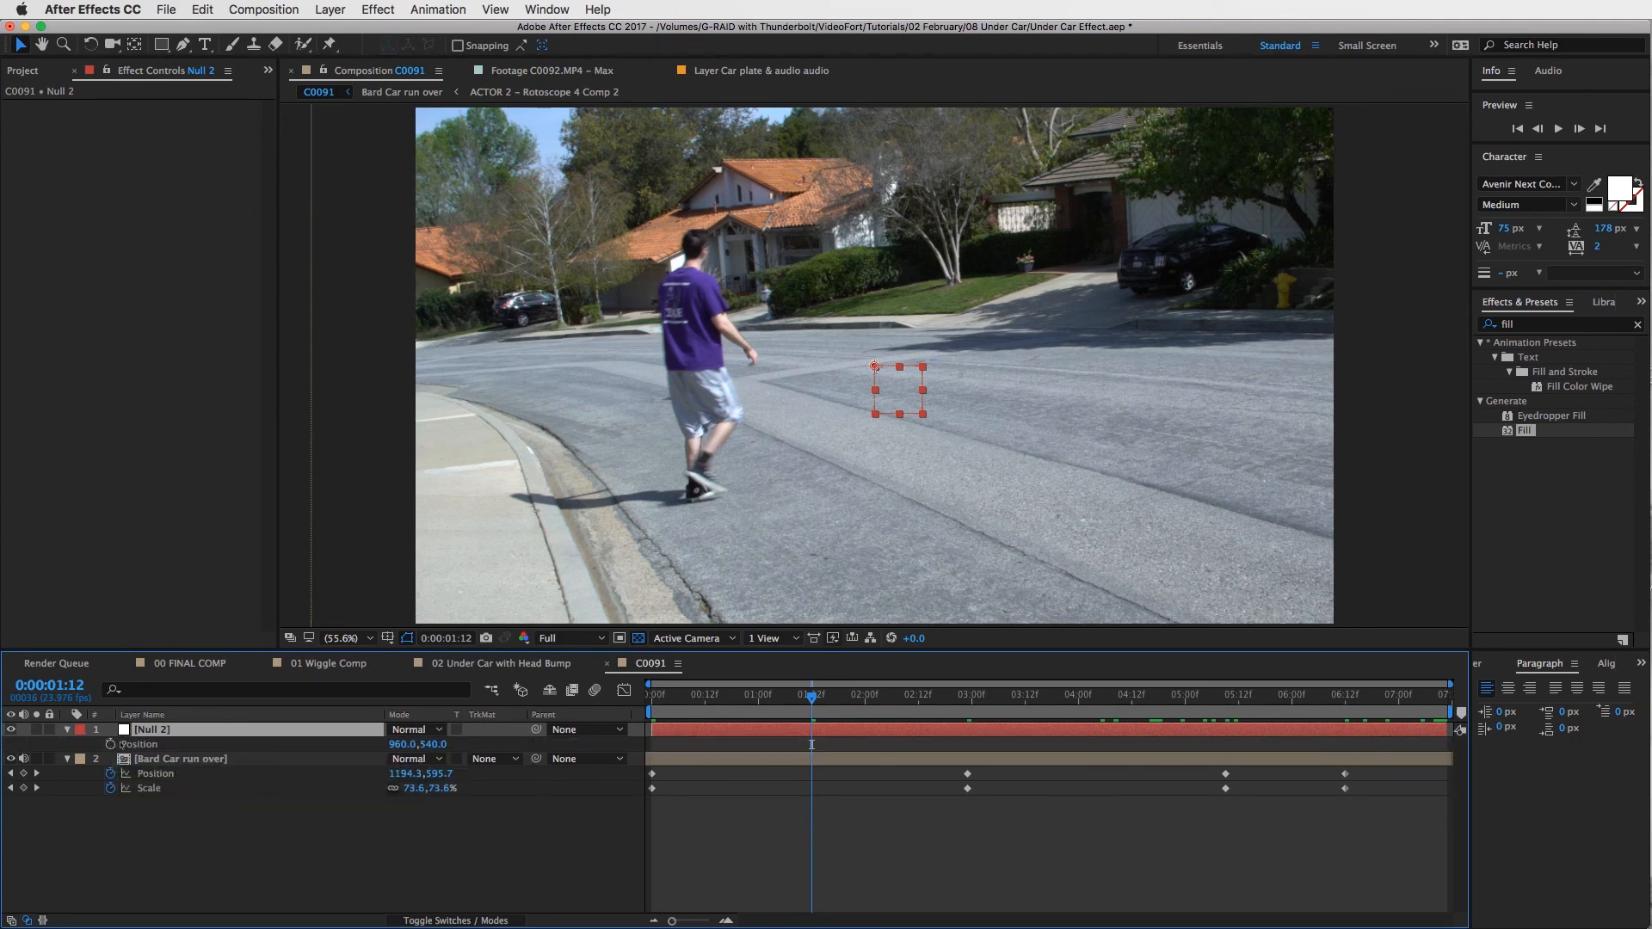
{"action": "left_click", "coordinate": [111, 744], "text": "alt"}
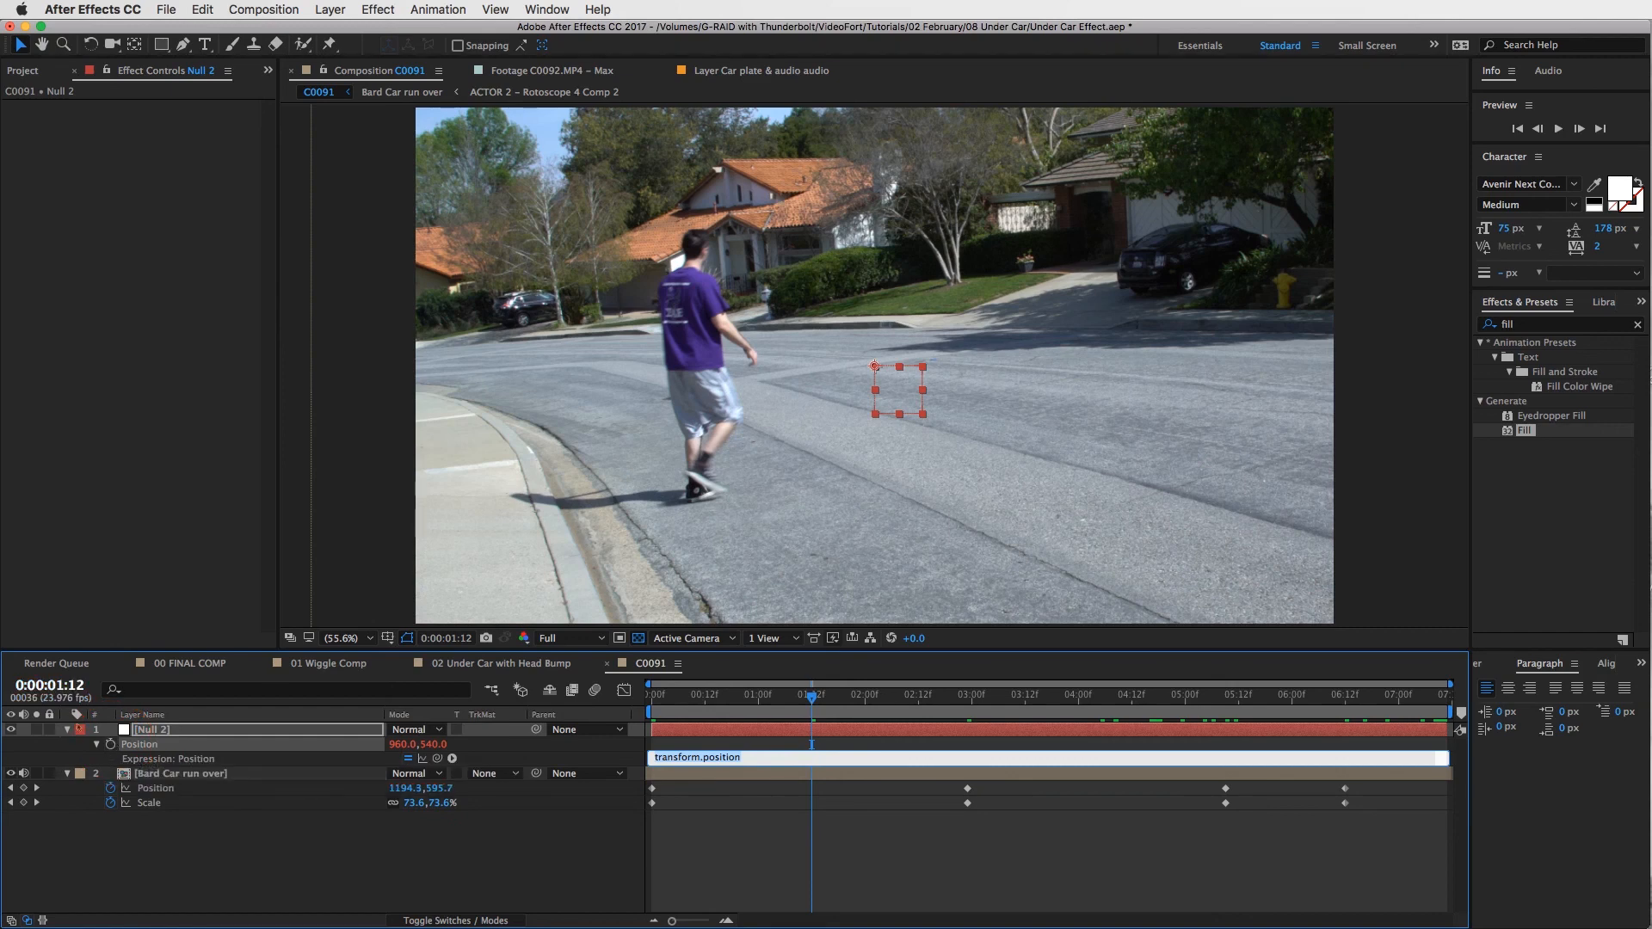
{"action": "type", "text": "wiggl"}
{"action": "type", "text": "e(1,10"}
{"action": "left_click", "coordinate": [918, 840]}
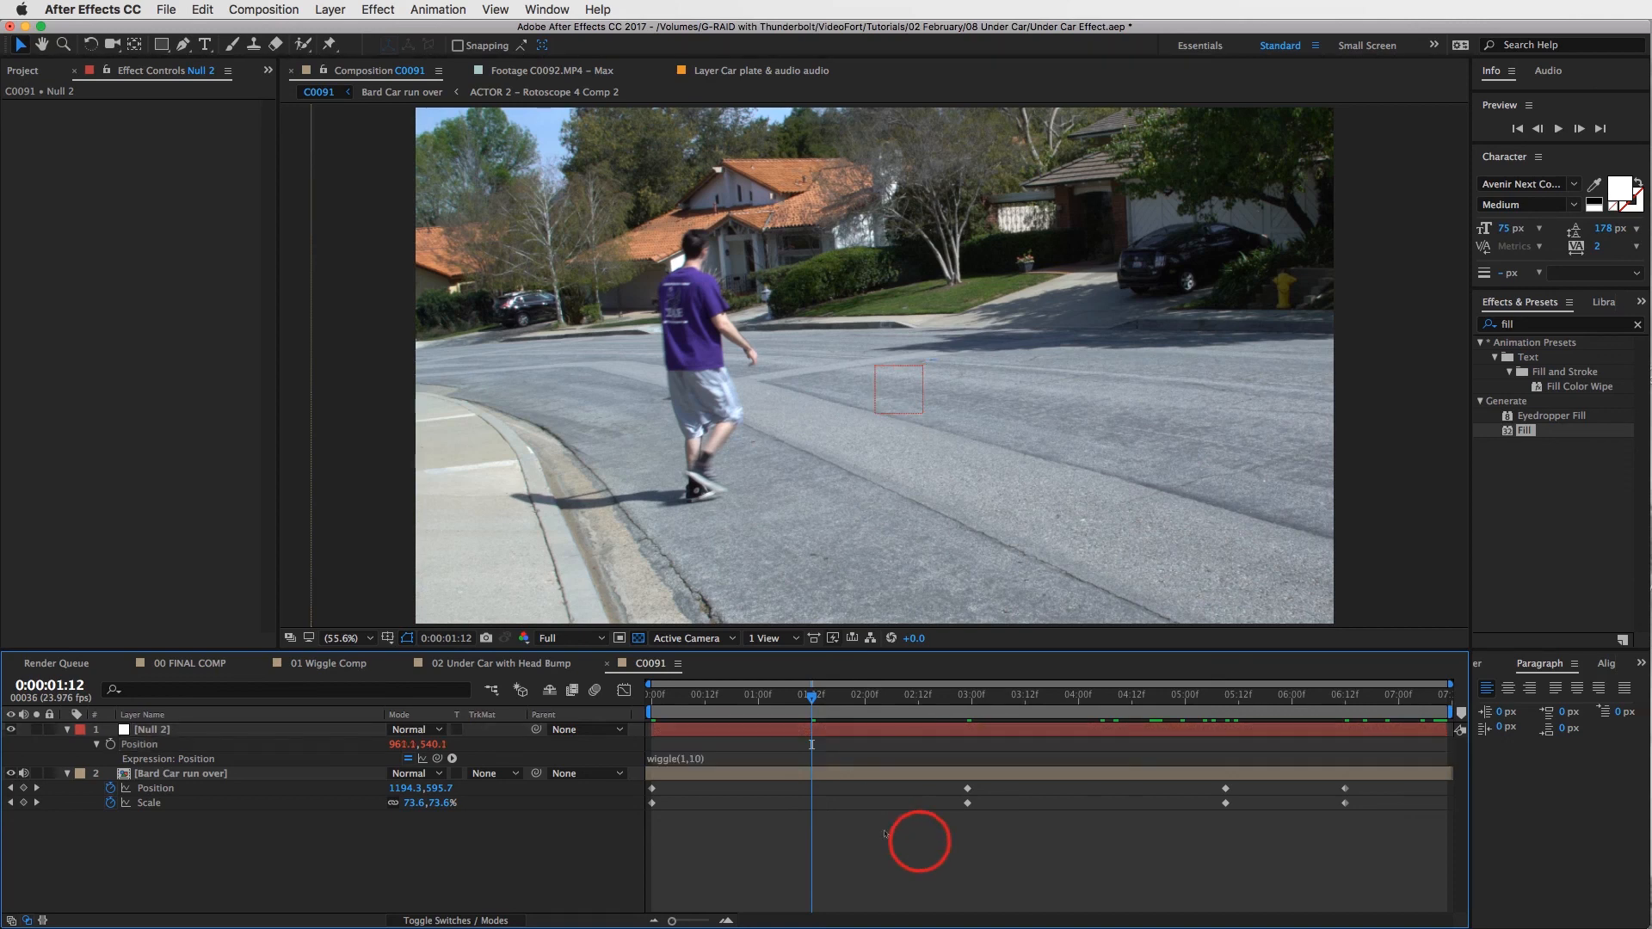
Step: Preview the null's wiggle motion around 0:00:02:03 and again from the start of the composition
{"action": "left_click", "coordinate": [814, 697]}
{"action": "key", "text": "space"}
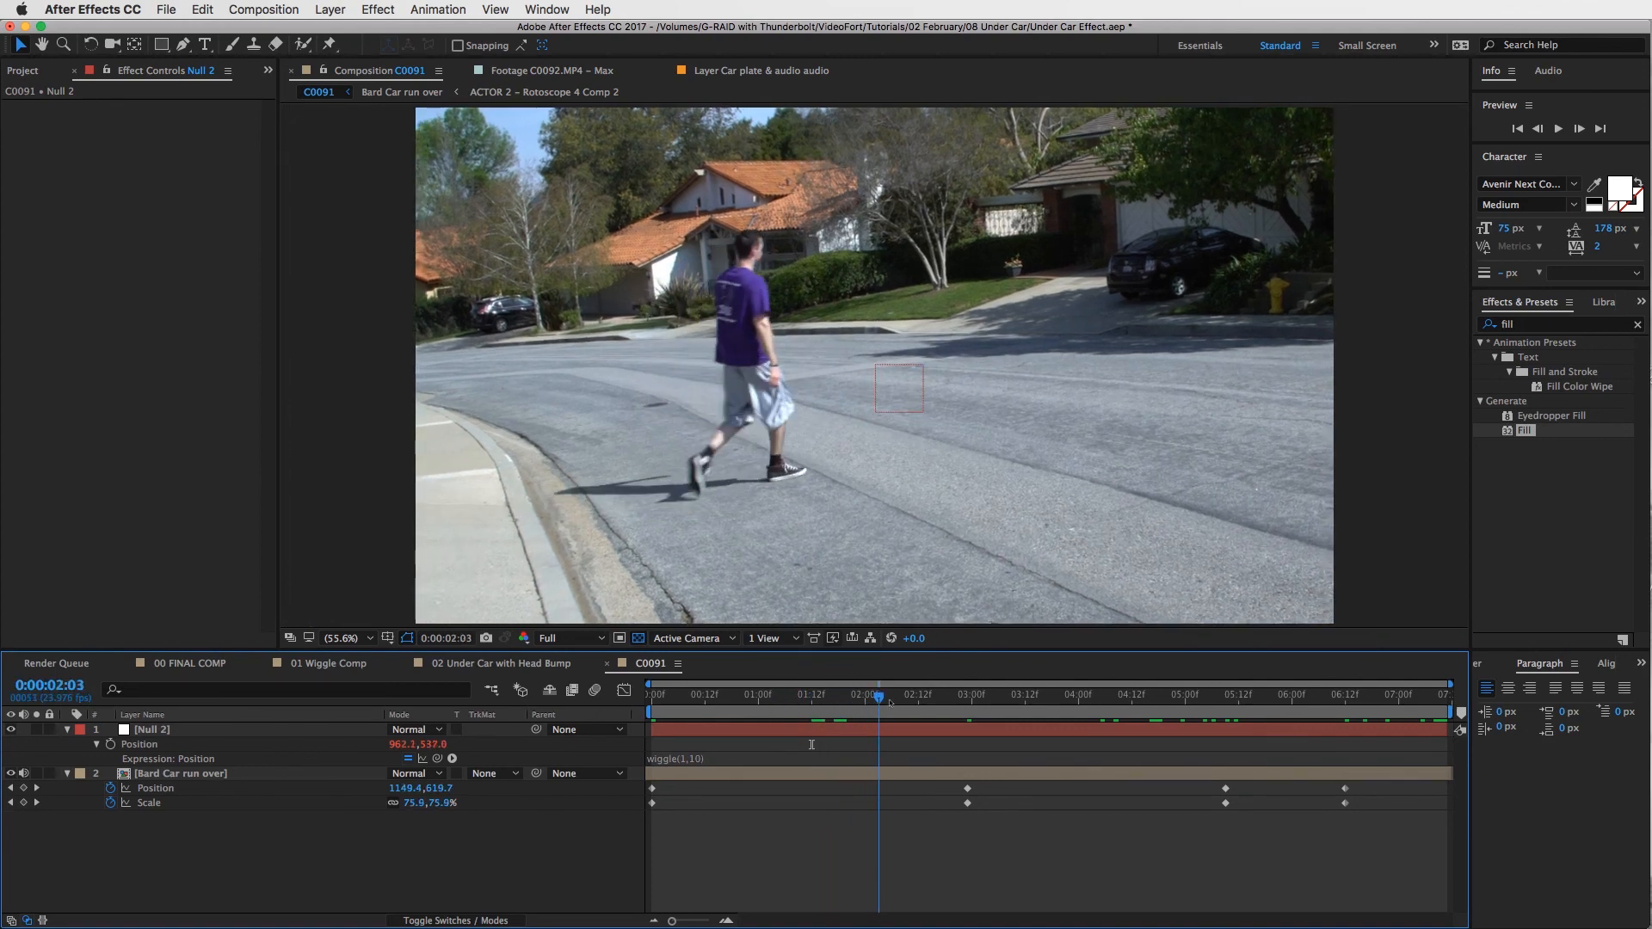
{"action": "left_click_drag", "start_coordinate": [891, 696], "coordinate": [723, 698]}
{"action": "key", "text": "Home"}
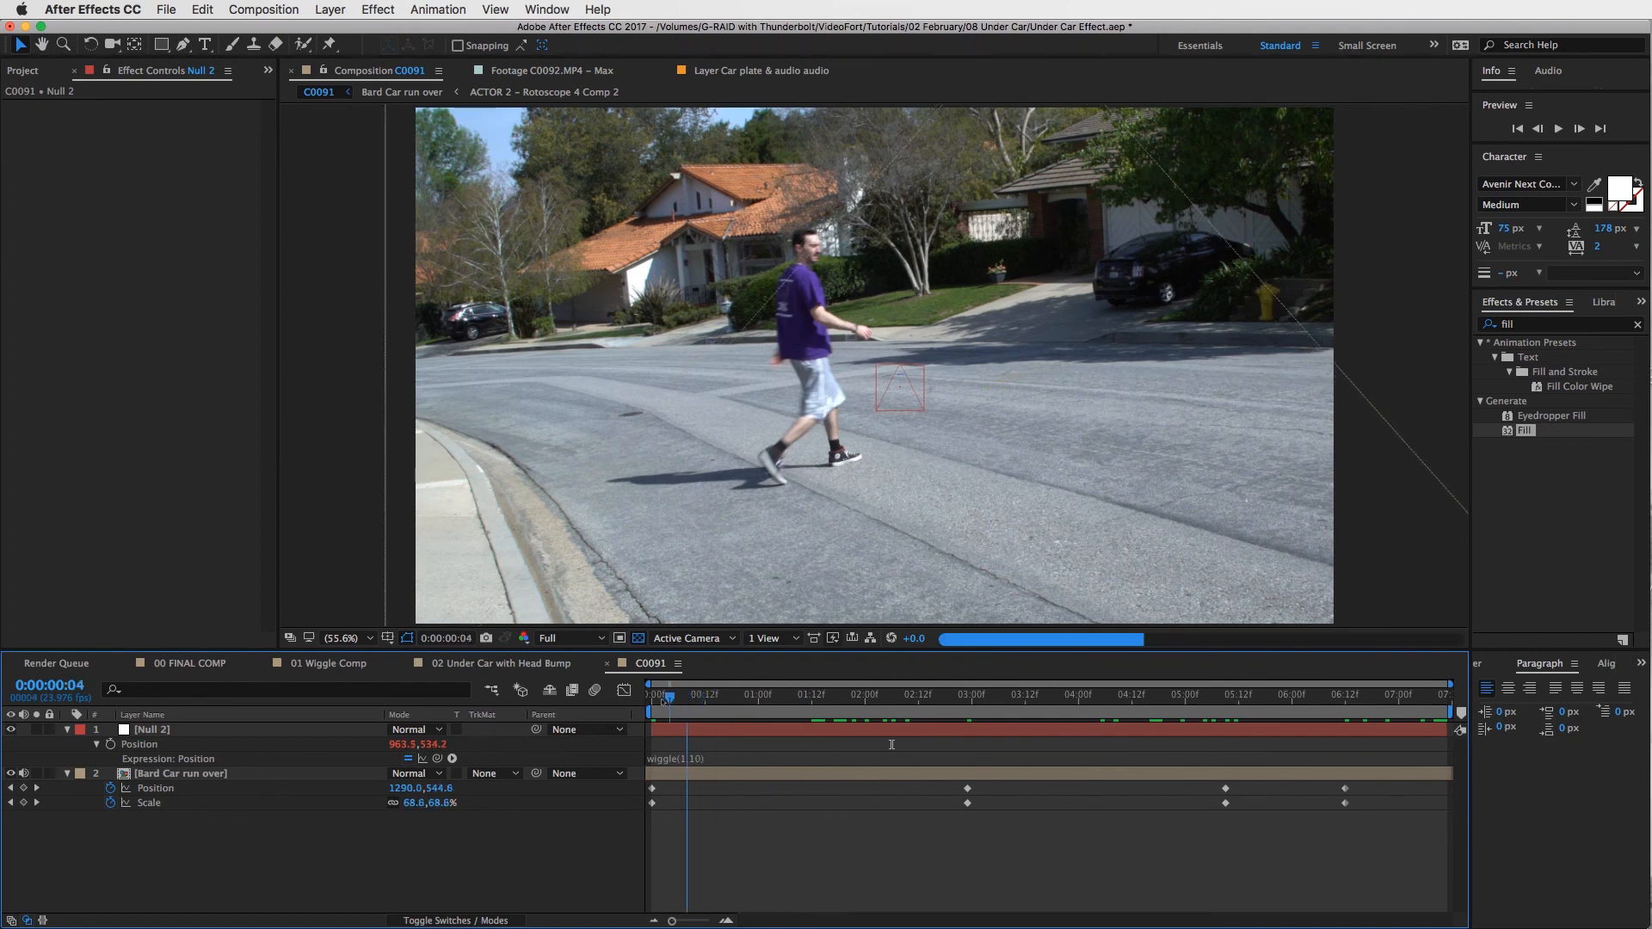
Step: Parent the Bard Car run over layer to Null 2 and preview the combined camera shake
{"action": "left_click", "coordinate": [749, 781]}
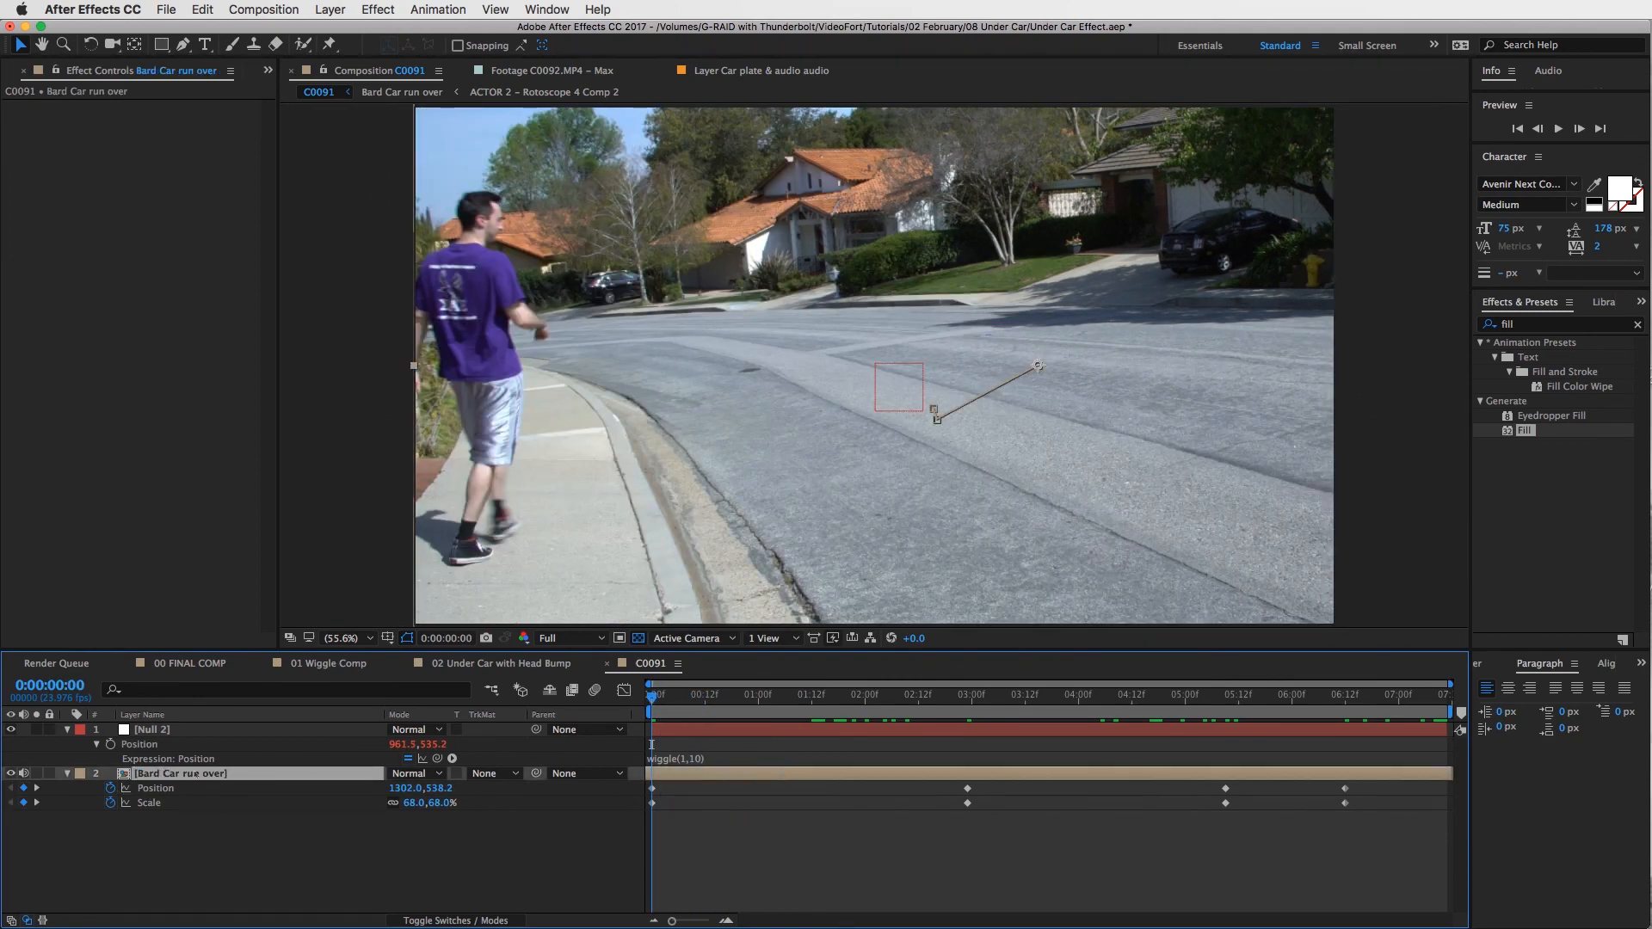
{"action": "left_click_drag", "start_coordinate": [536, 774], "coordinate": [153, 729]}
{"action": "left_click_drag", "start_coordinate": [699, 693], "coordinate": [975, 704]}
{"action": "key", "text": "space"}
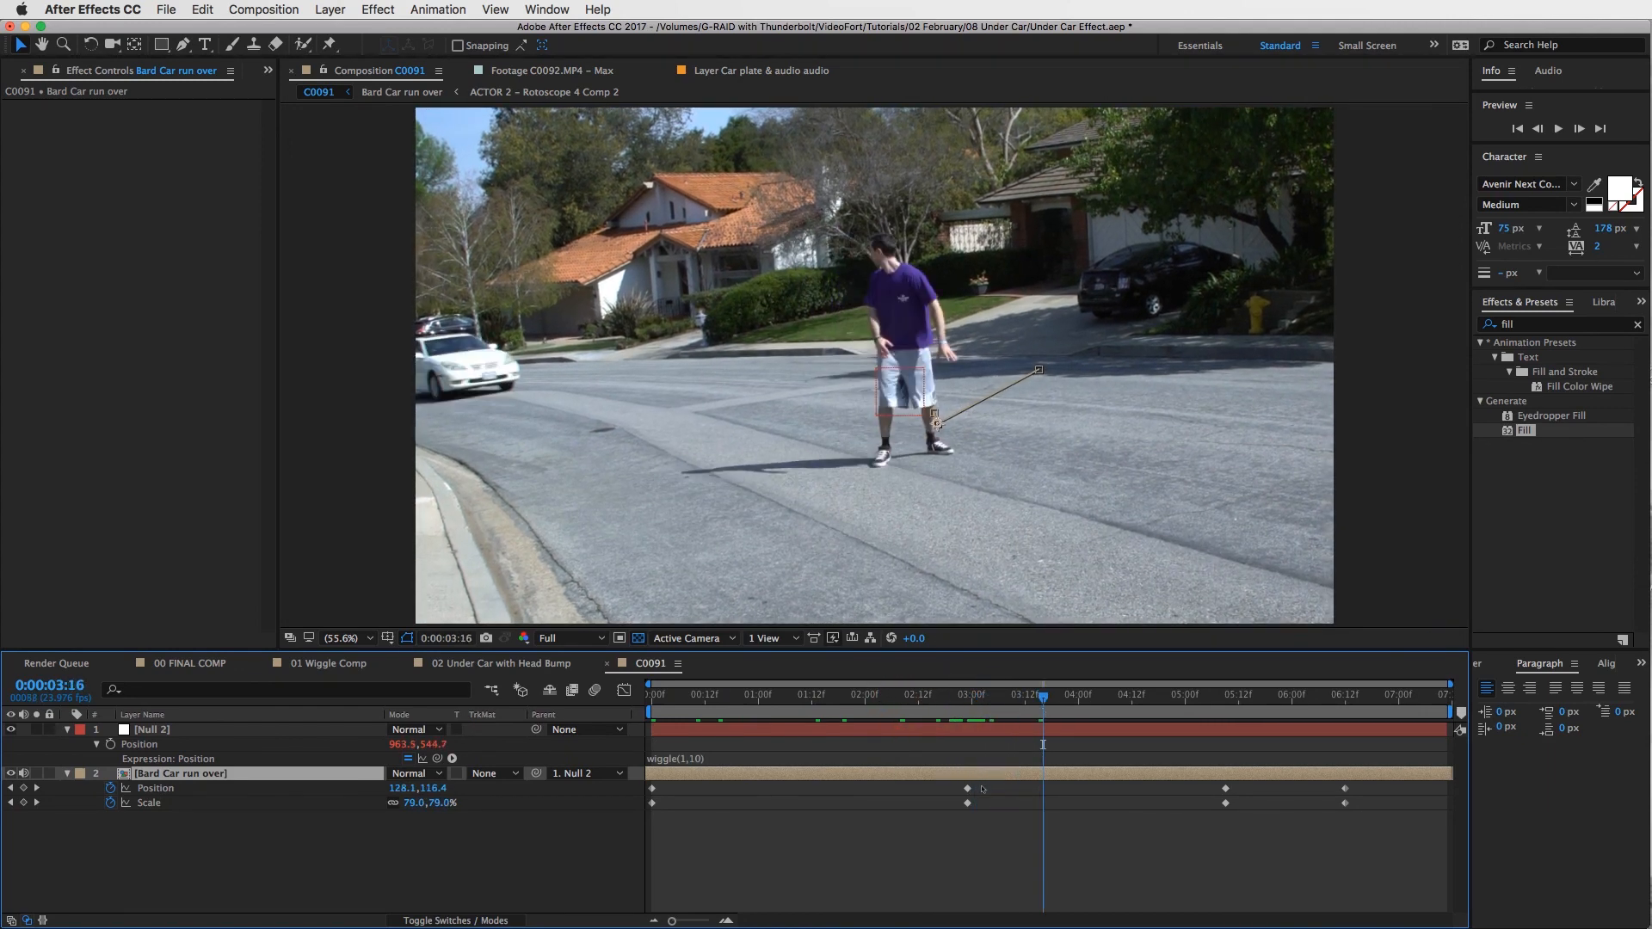
Step: Compare the Bard Car run over and Null 2 layers, and play and scrub the run-over moment to review the camera motion
{"action": "left_click", "coordinate": [864, 771]}
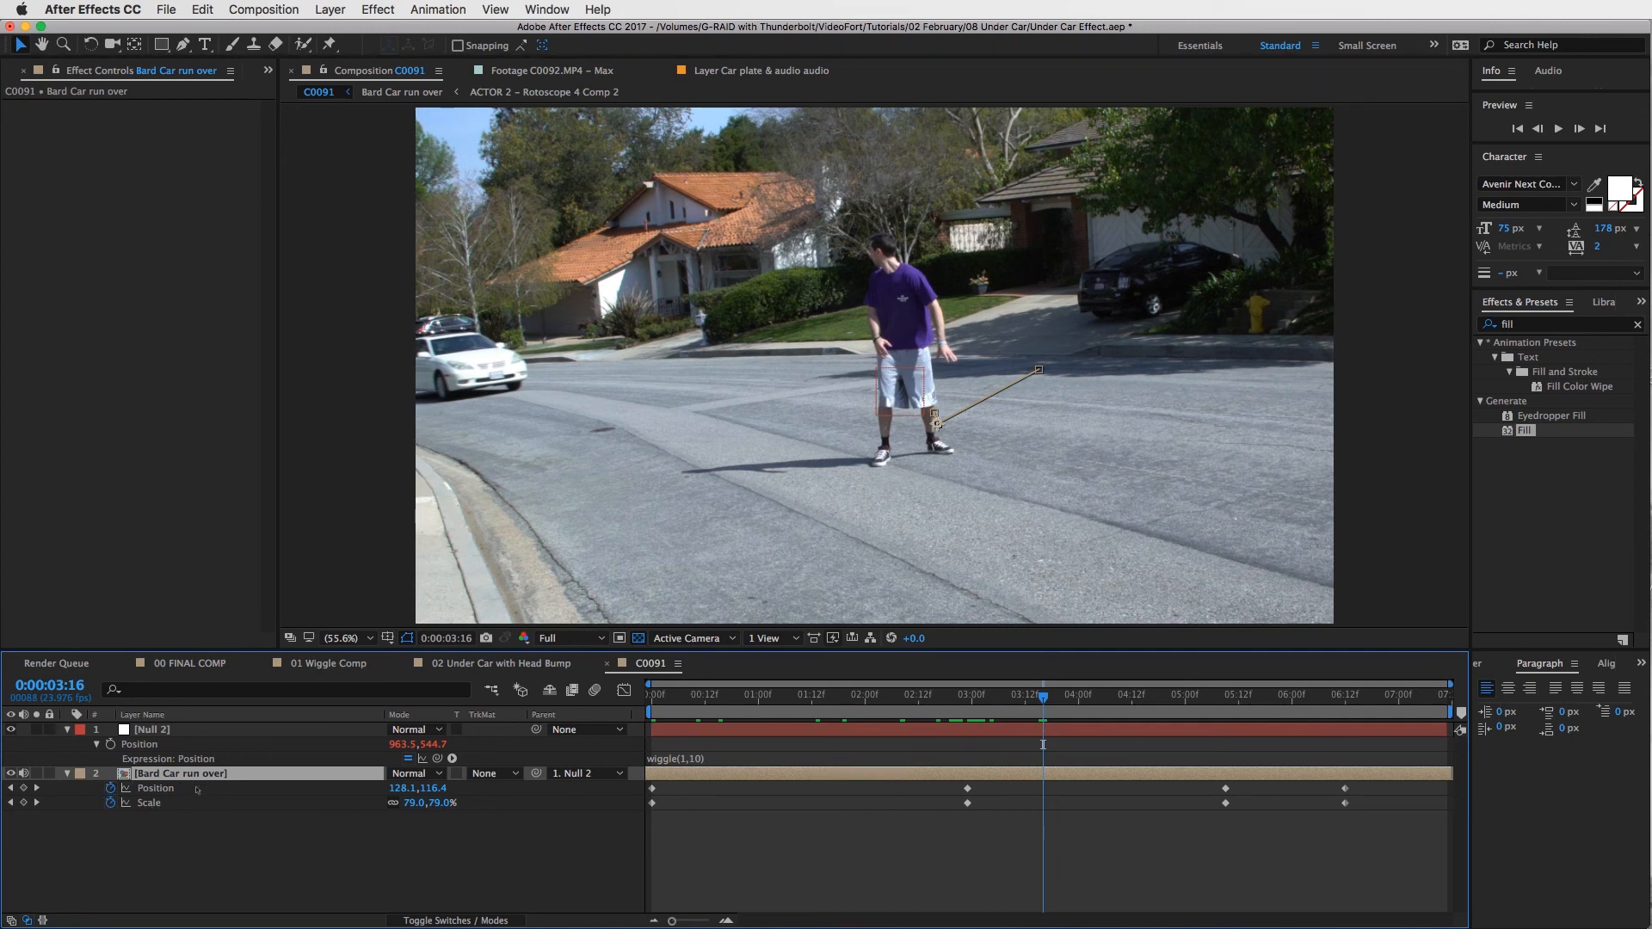
{"action": "left_click", "coordinate": [790, 729]}
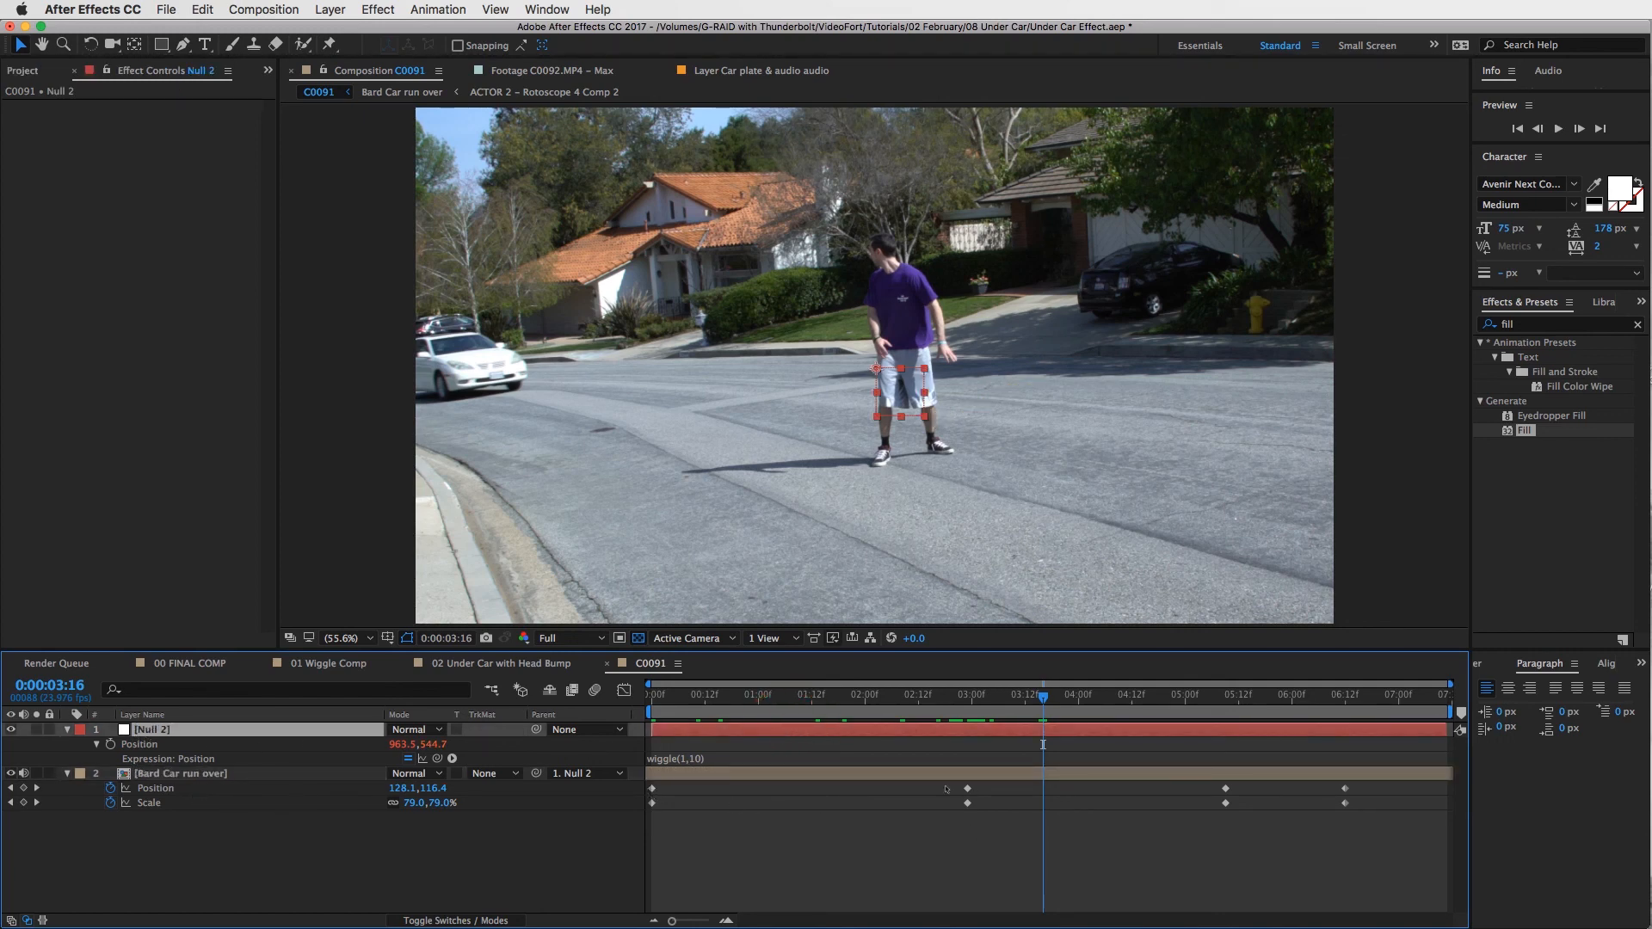
{"action": "left_click_drag", "start_coordinate": [1043, 696], "coordinate": [1282, 711]}
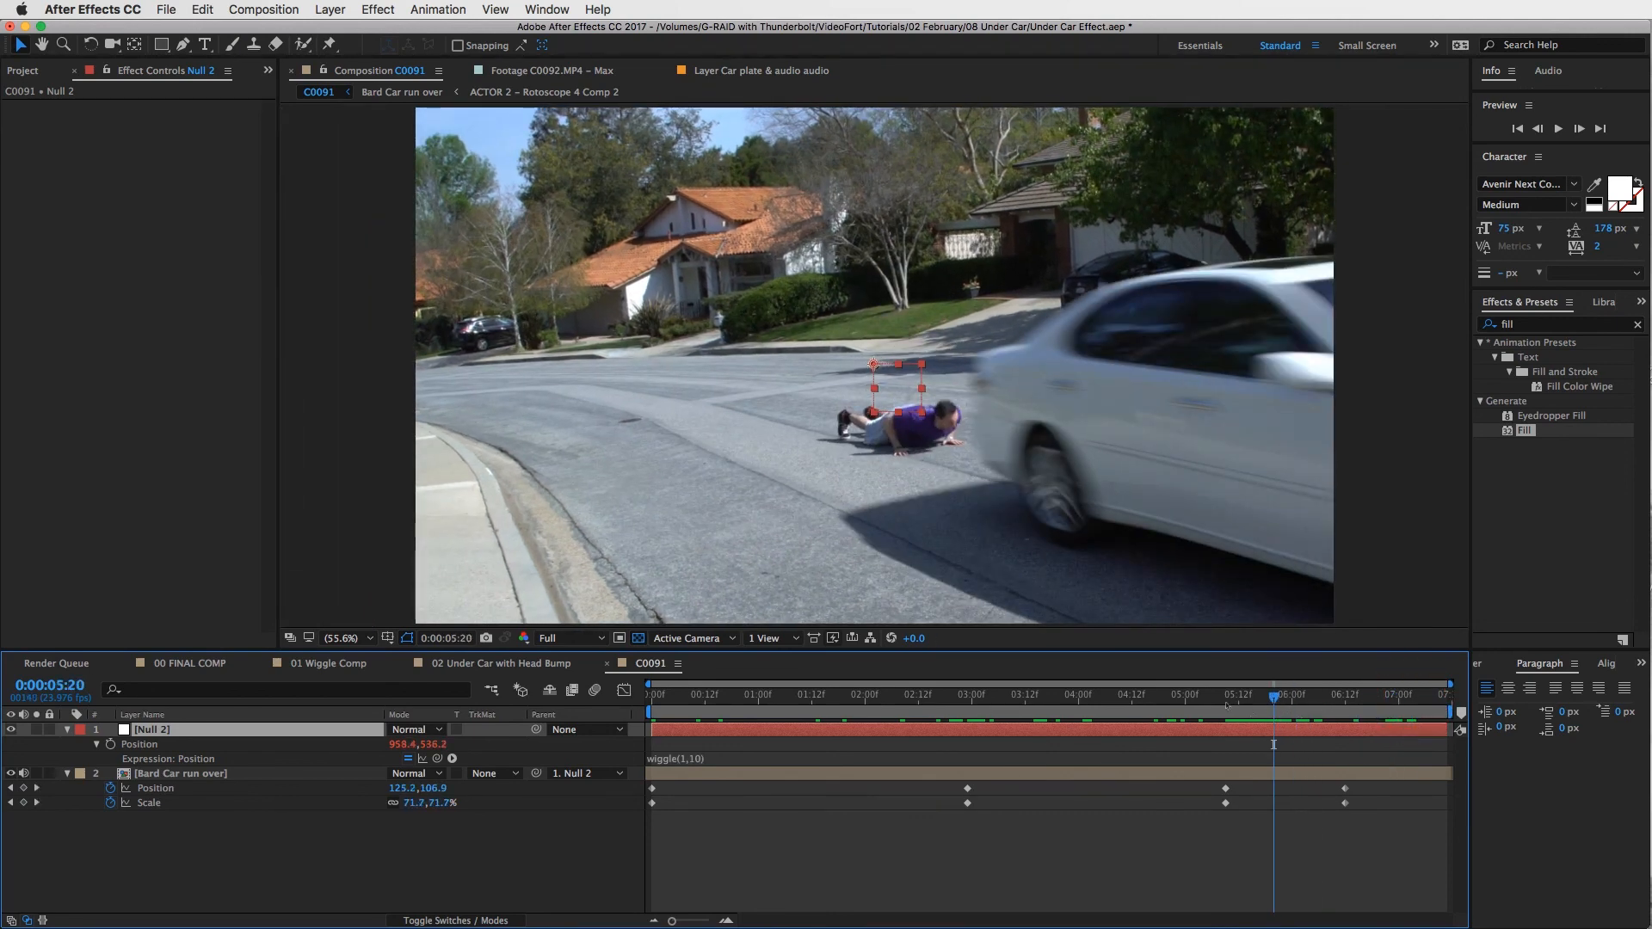
{"action": "left_click_drag", "start_coordinate": [1287, 708], "coordinate": [1154, 745]}
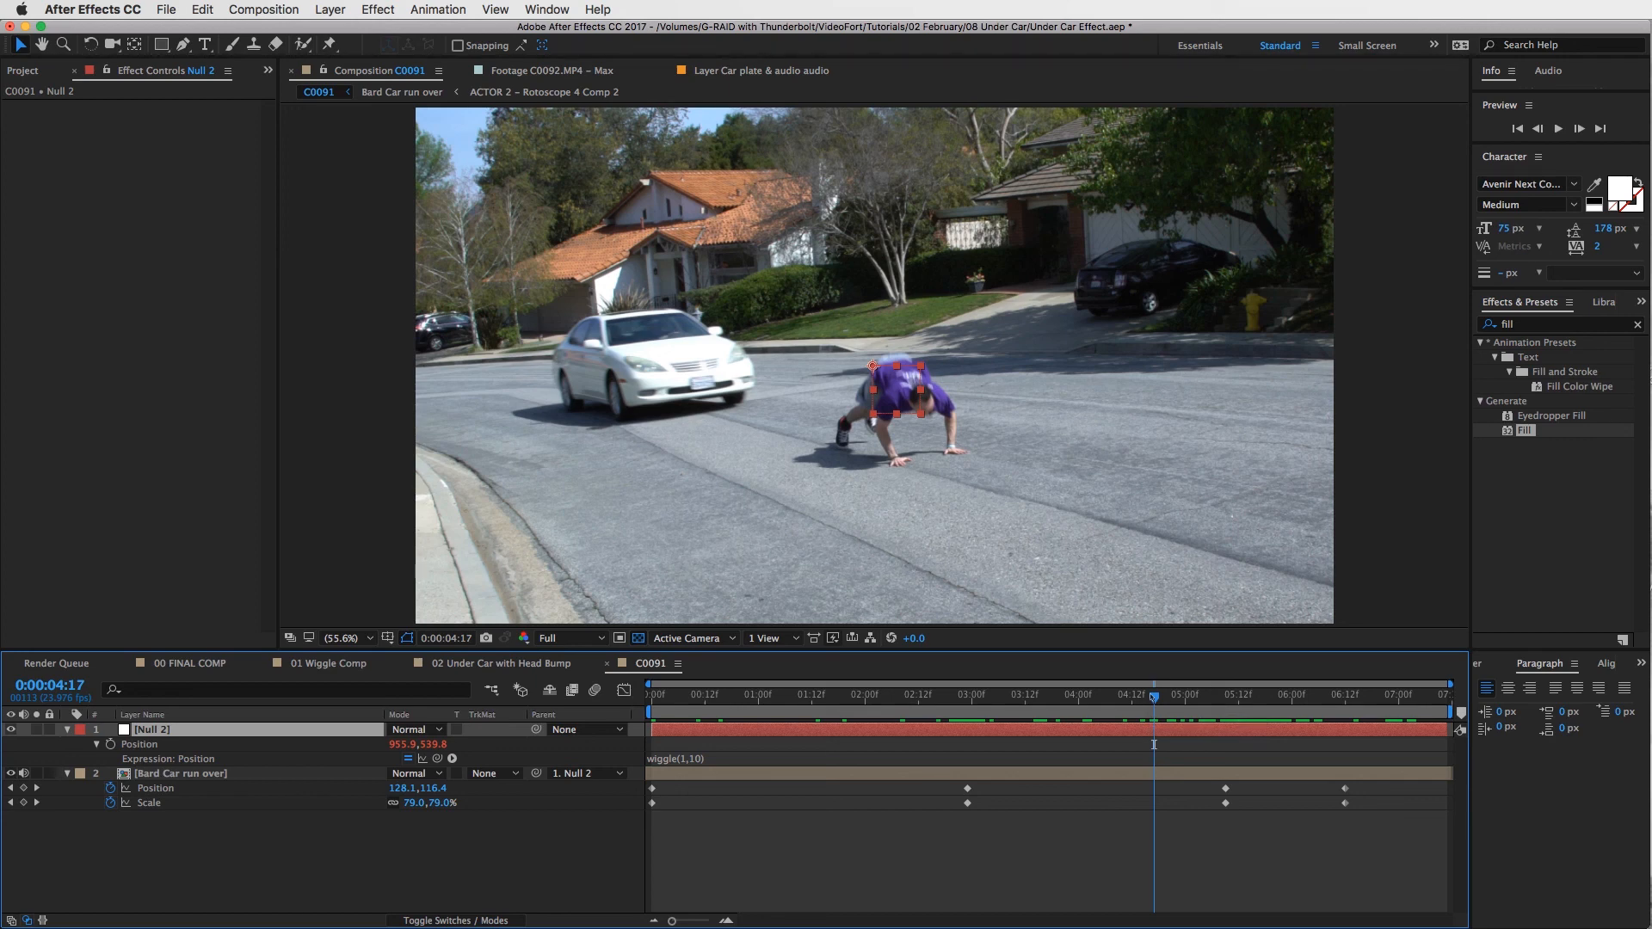
{"action": "key", "text": "space"}
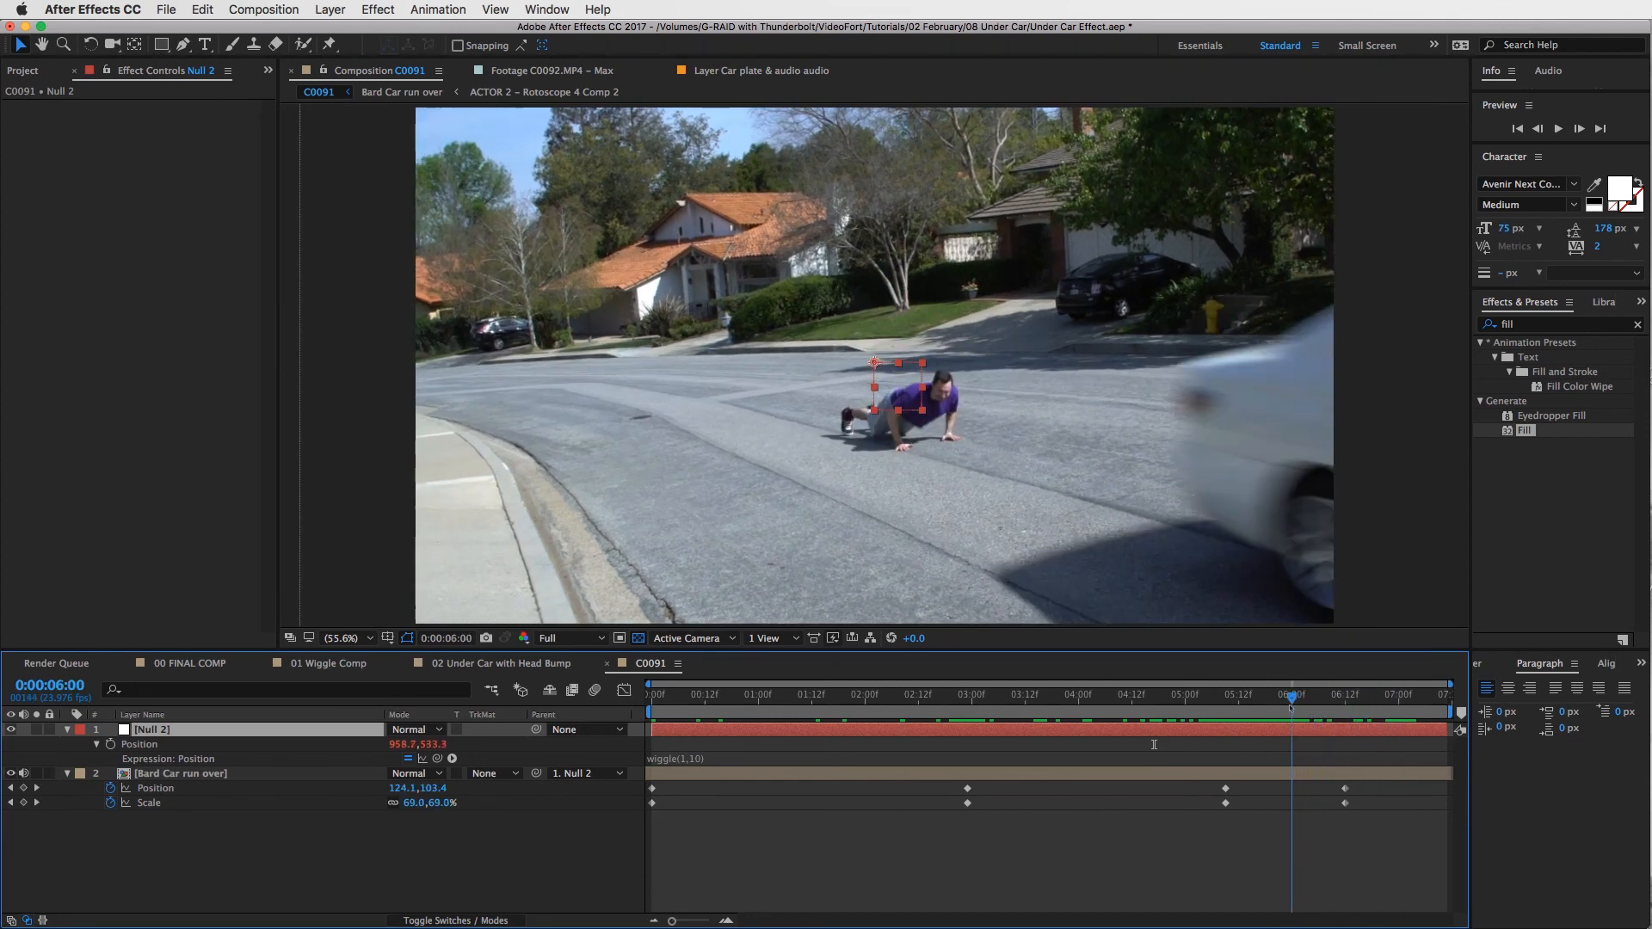
{"action": "left_click_drag", "start_coordinate": [1291, 715], "coordinate": [1362, 728]}
{"action": "left_click", "coordinate": [1038, 702]}
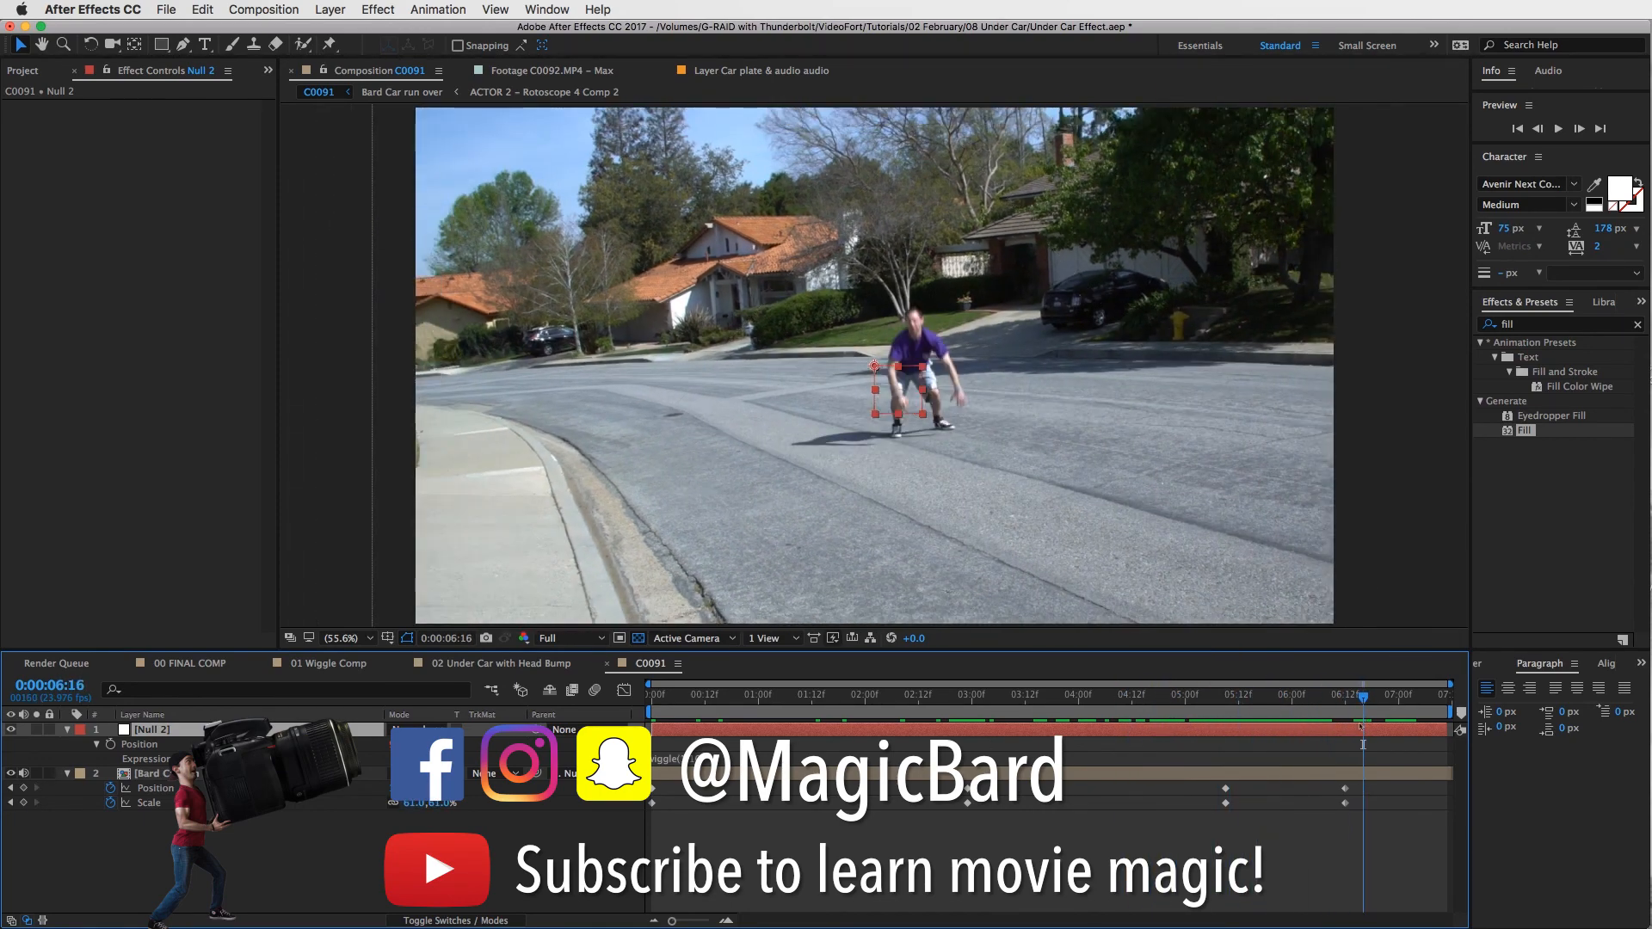